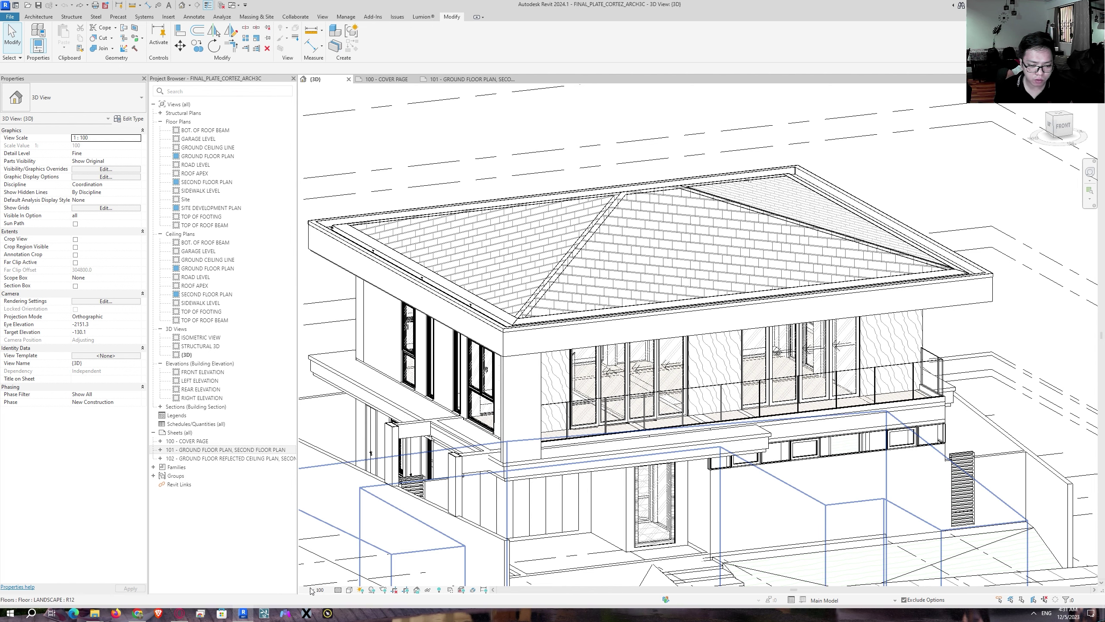
left_click(328, 613)
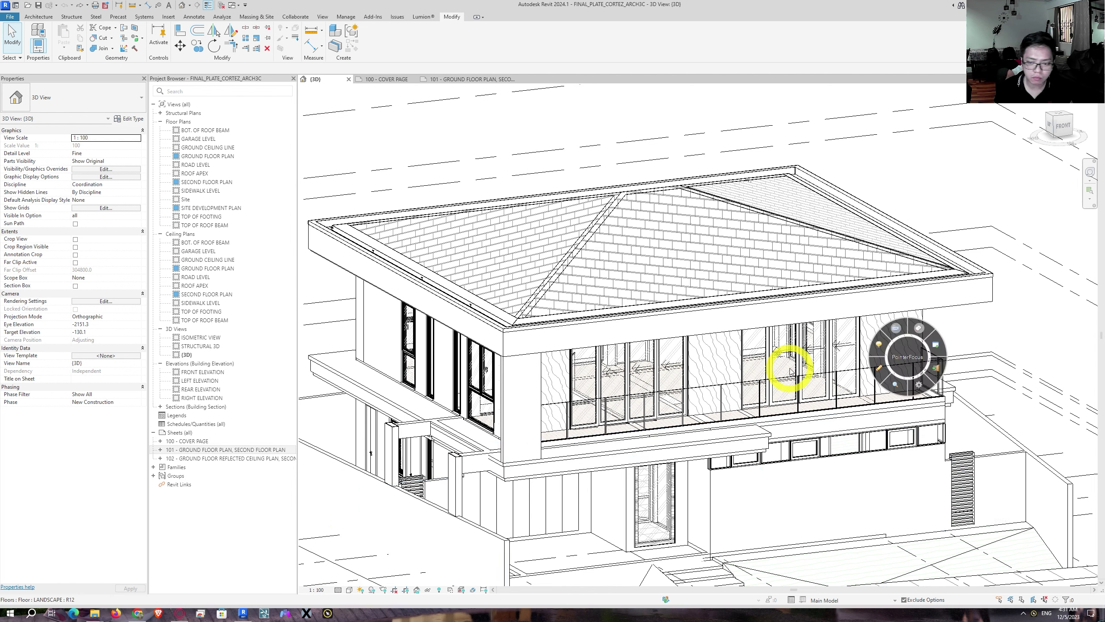
mouse_move(913, 355)
left_mouse_down()
mouse_move(146, 395)
mouse_move(739, 575)
left_mouse_up()
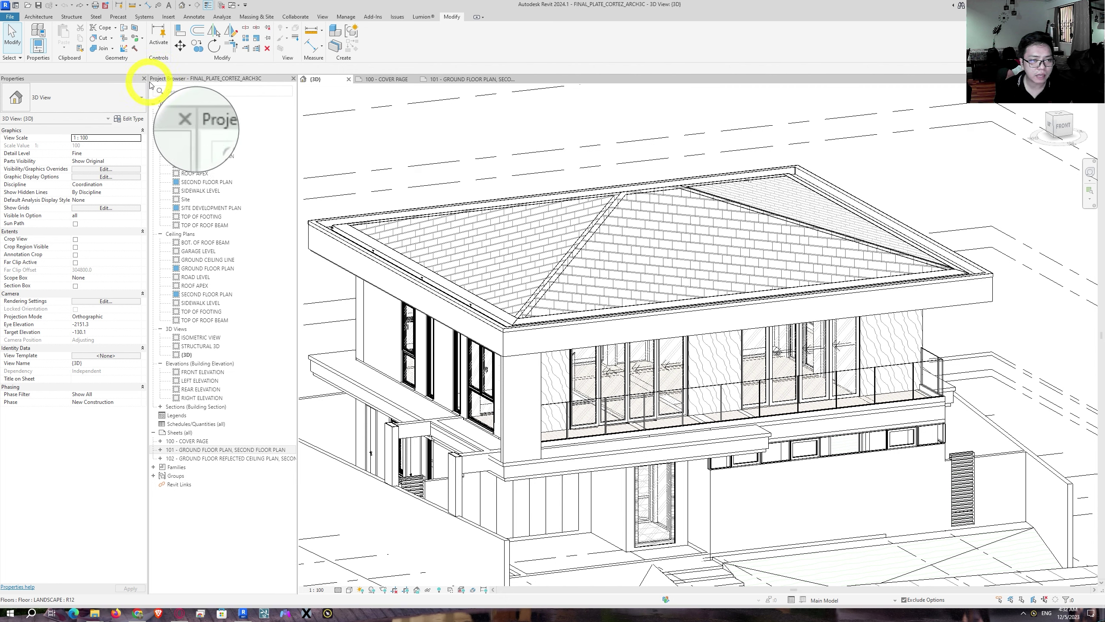
Step: Create a new sheet with the 20X30-TITLE BLOCK-ARCH3B-C-CLASS title block
left_click(173, 435)
right_click(172, 436)
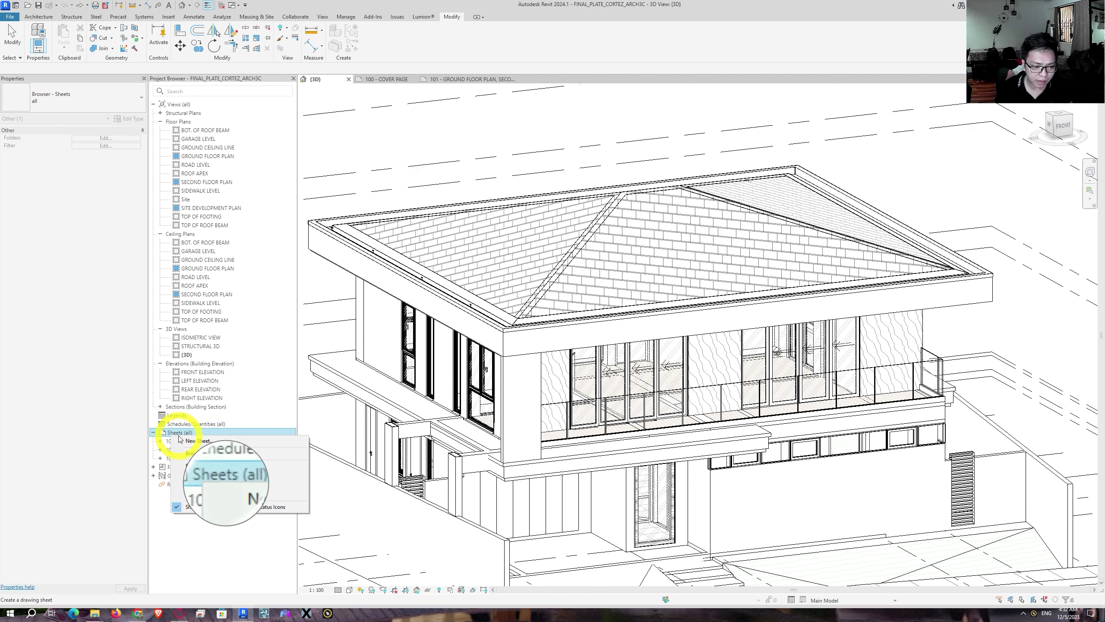
left_click(191, 441)
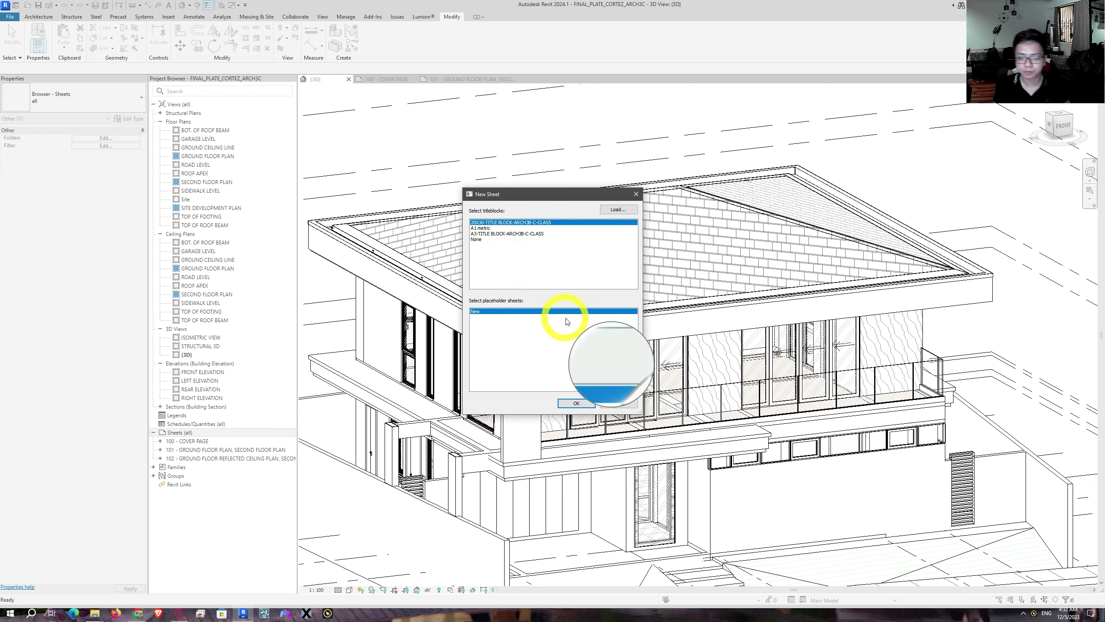
left_click(579, 403)
left_click(632, 351)
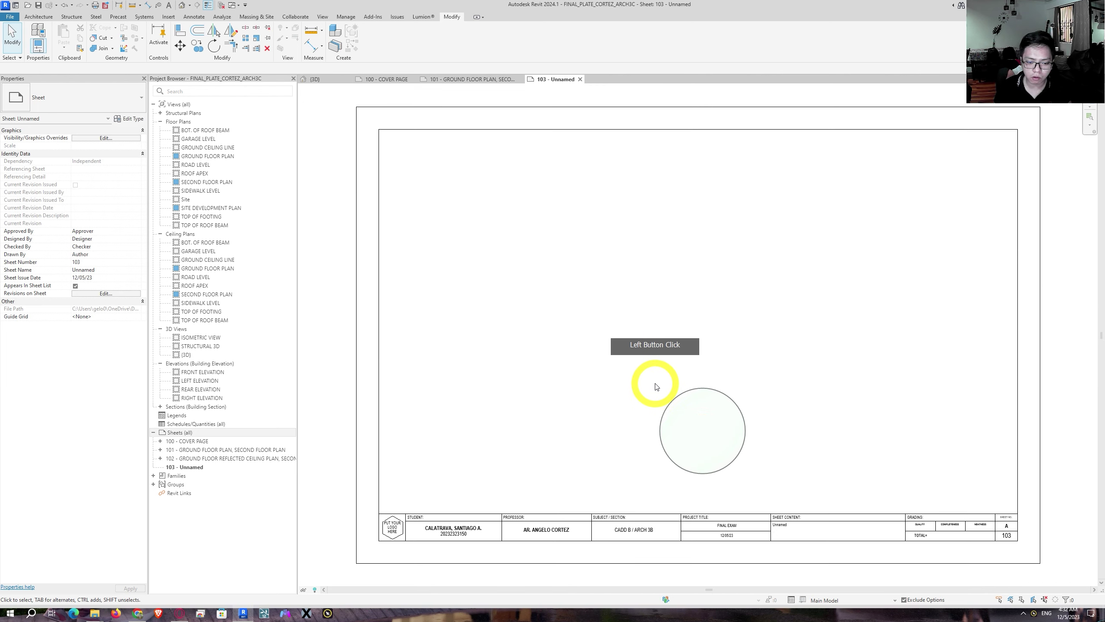
Step: Set the new sheet's content to FRONT ELEVATION, LEFT ELEVATION, RIGHT ELEVATION, REAR ELEVATION and its sheet number to 300
scroll(740, 531, "up", 3)
middle_click_drag(733, 526, 650, 452)
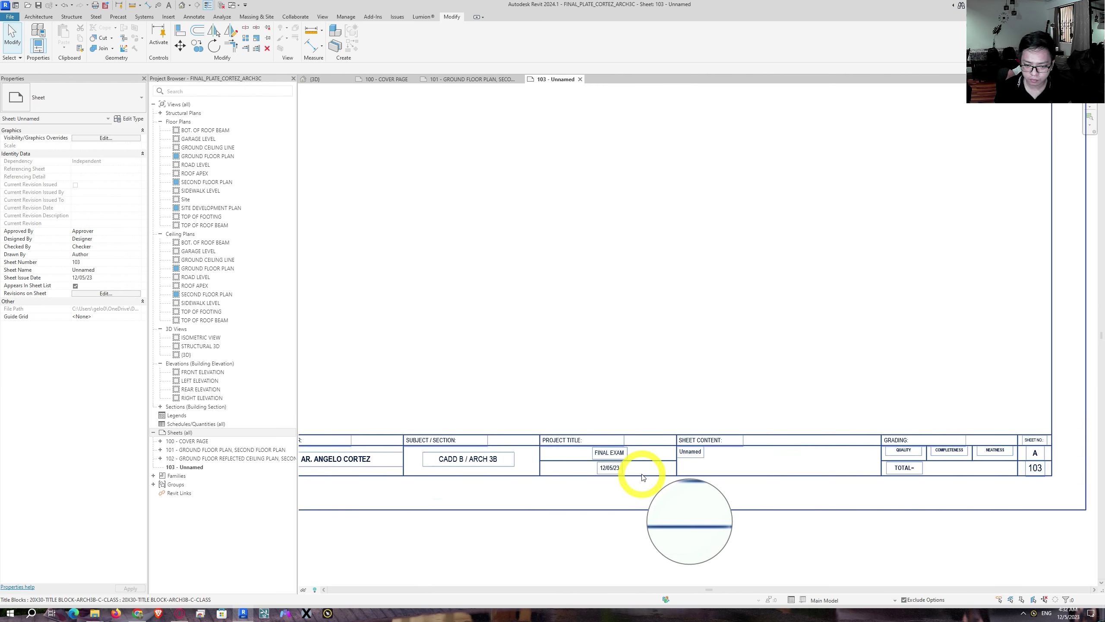
scroll(640, 473, "up", 1)
middle_click_drag(785, 474, 741, 473)
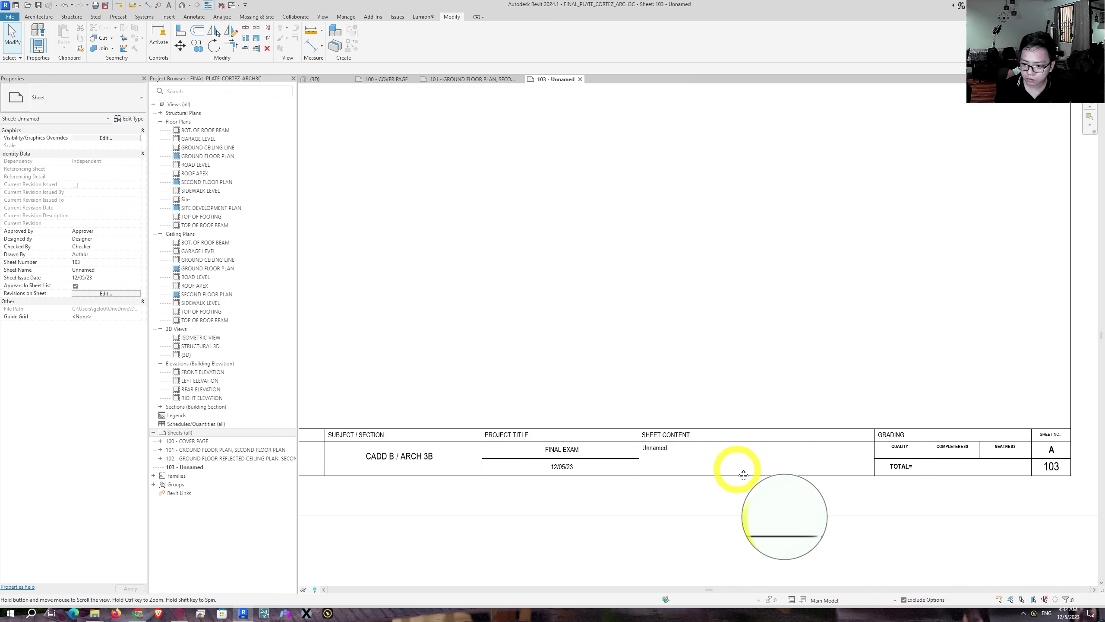
left_click(656, 450)
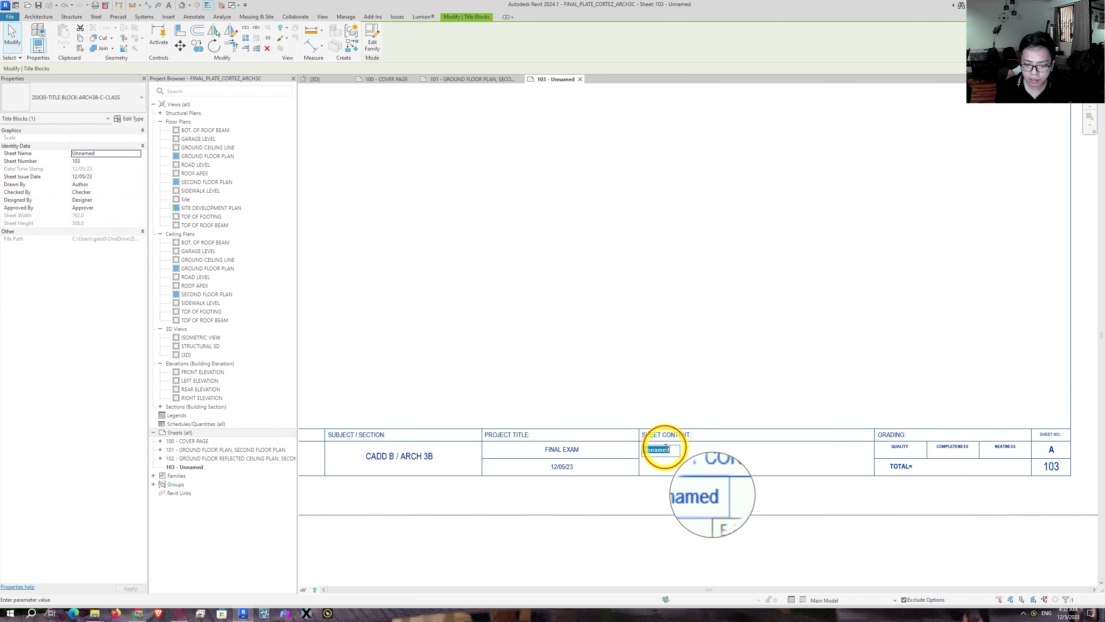
left_click(674, 457)
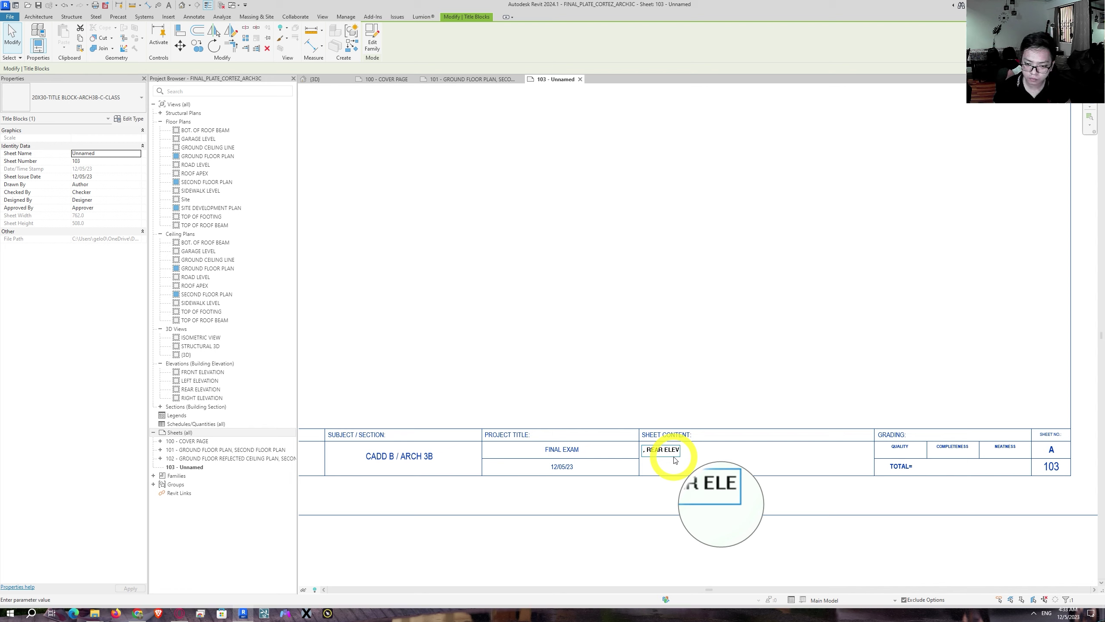
left_click(674, 461)
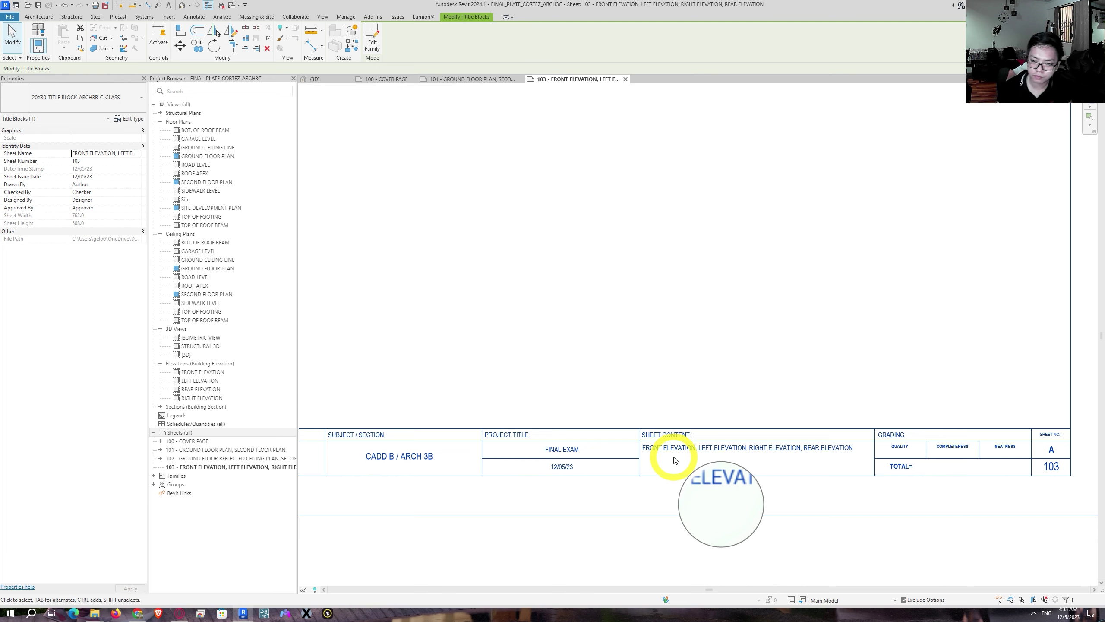
left_click(1049, 465)
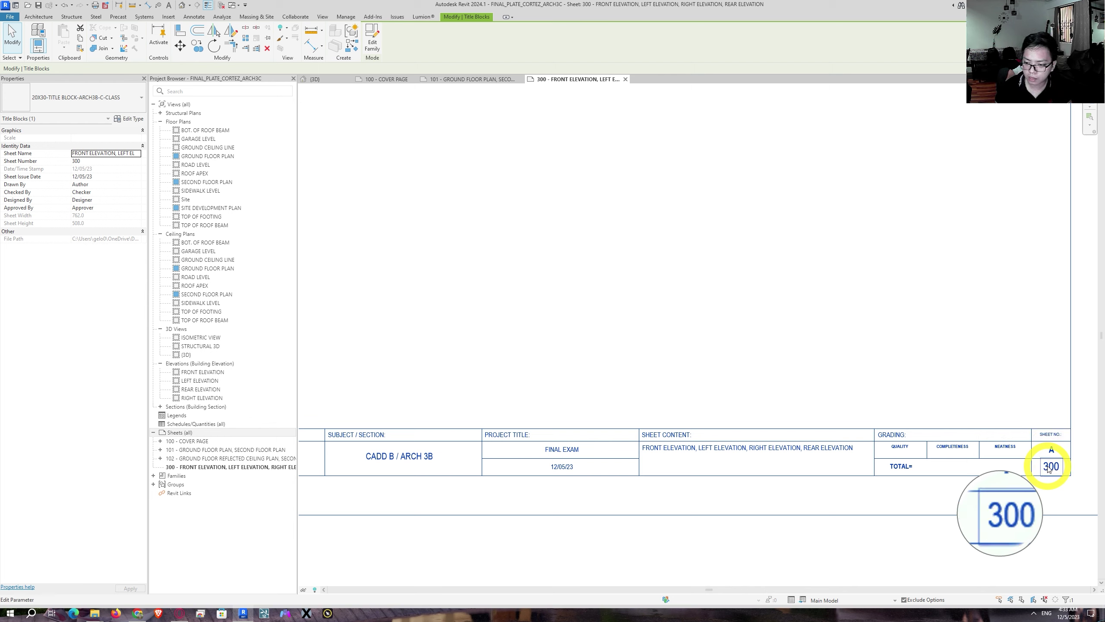
left_click(696, 502)
Step: Renumber the ground and second floor reflected ceiling plan sheet to 200
left_click(188, 458)
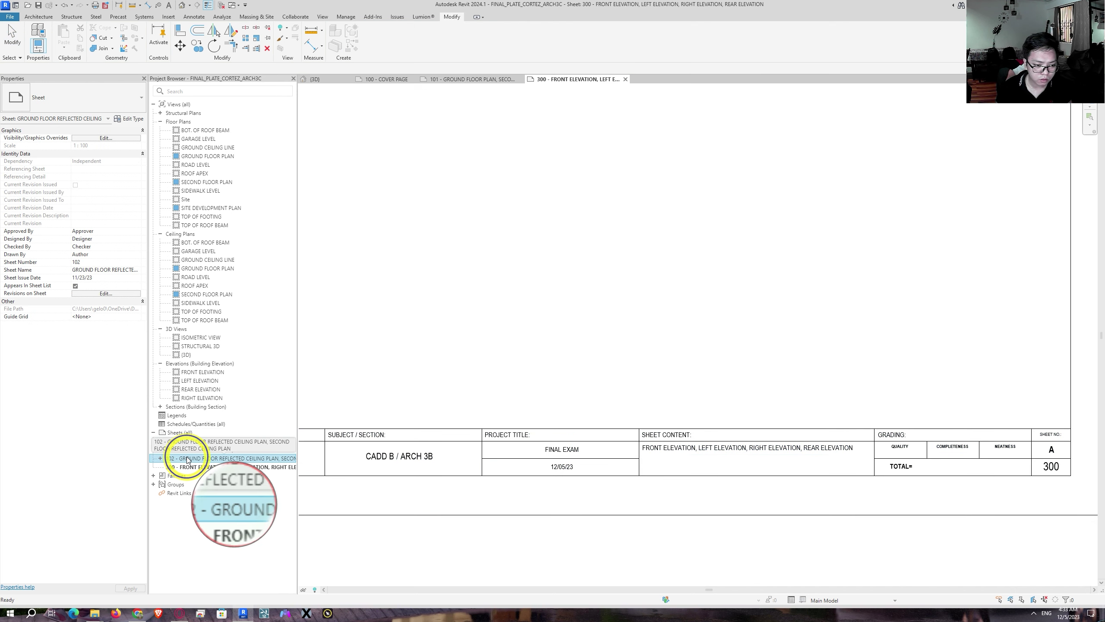
right_click(188, 458)
left_click(238, 369)
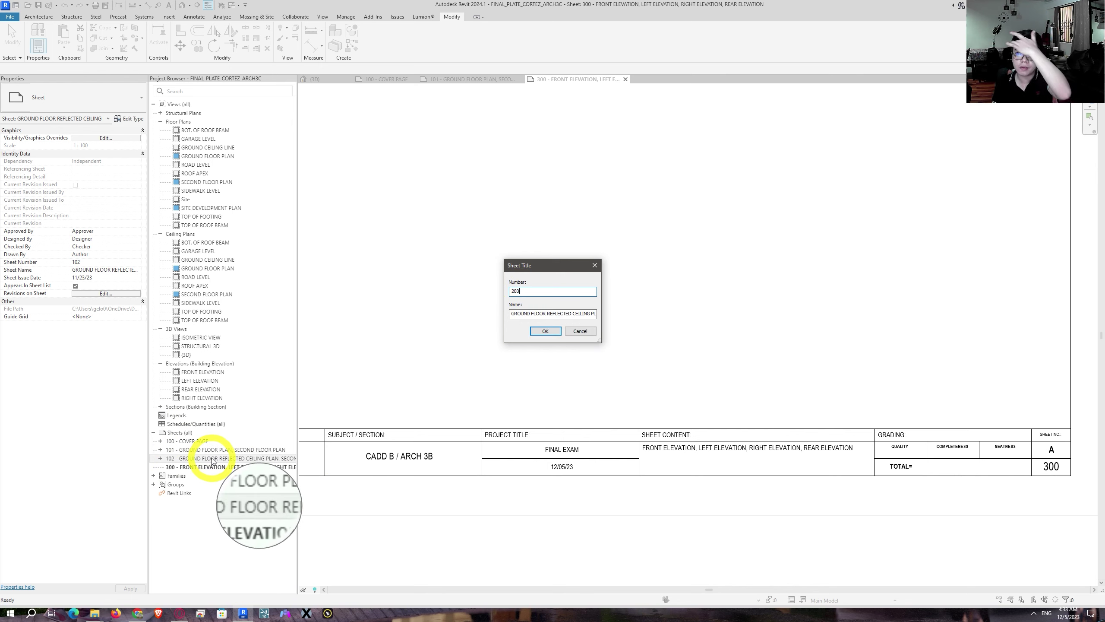
left_click(543, 331)
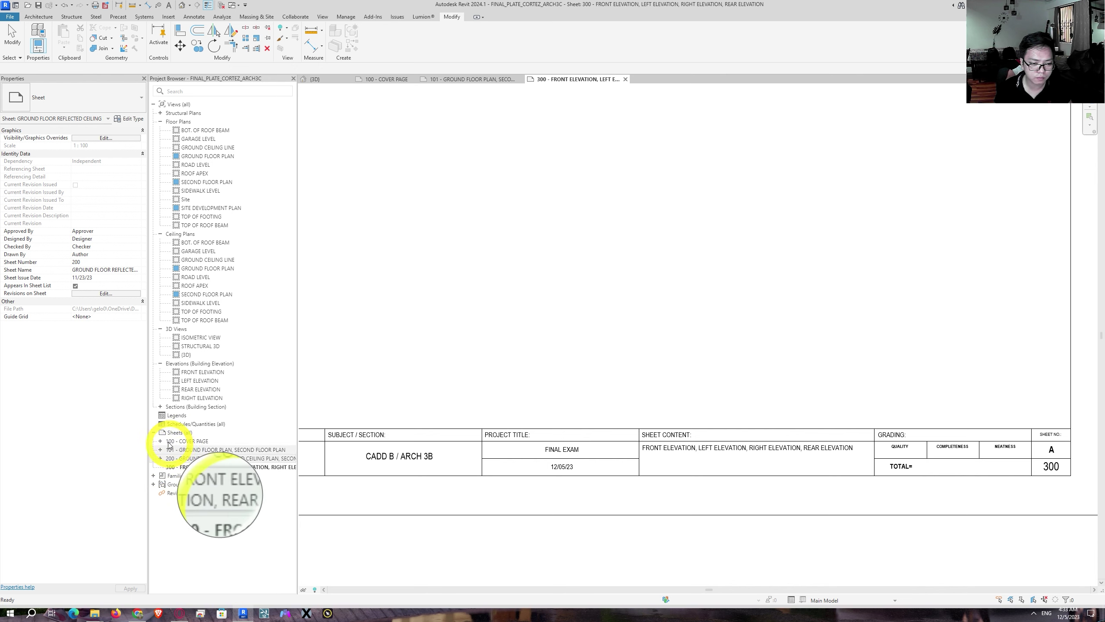
Step: Add another new sheet using the 20X30-TITLE BLOCK-ARCH3B-C-CLASS title block
right_click(177, 432)
left_click(182, 436)
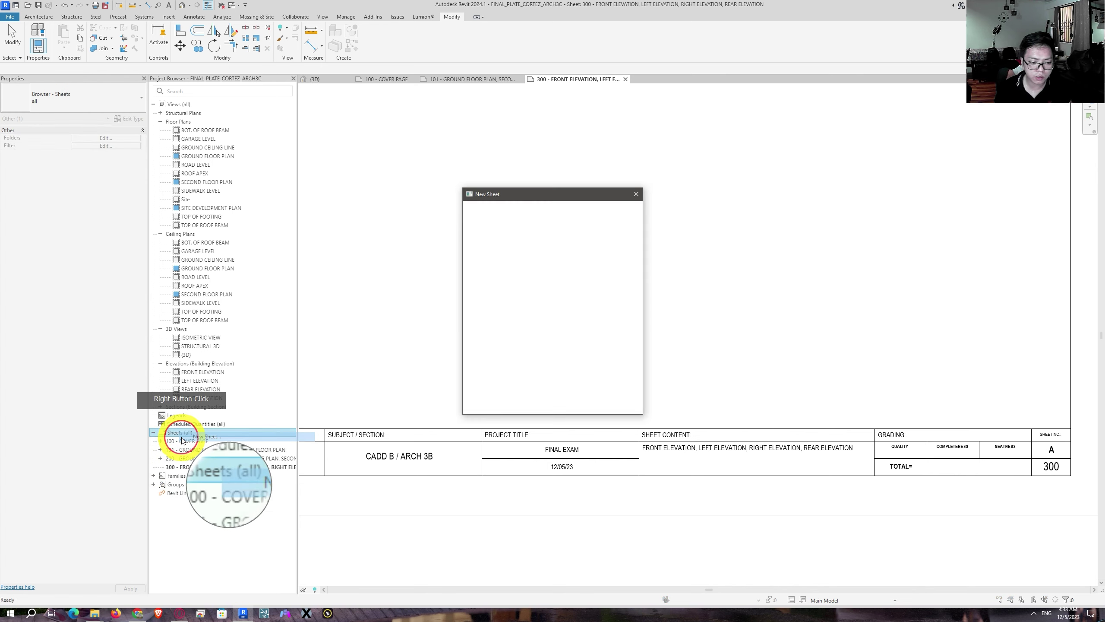
double_click(511, 222)
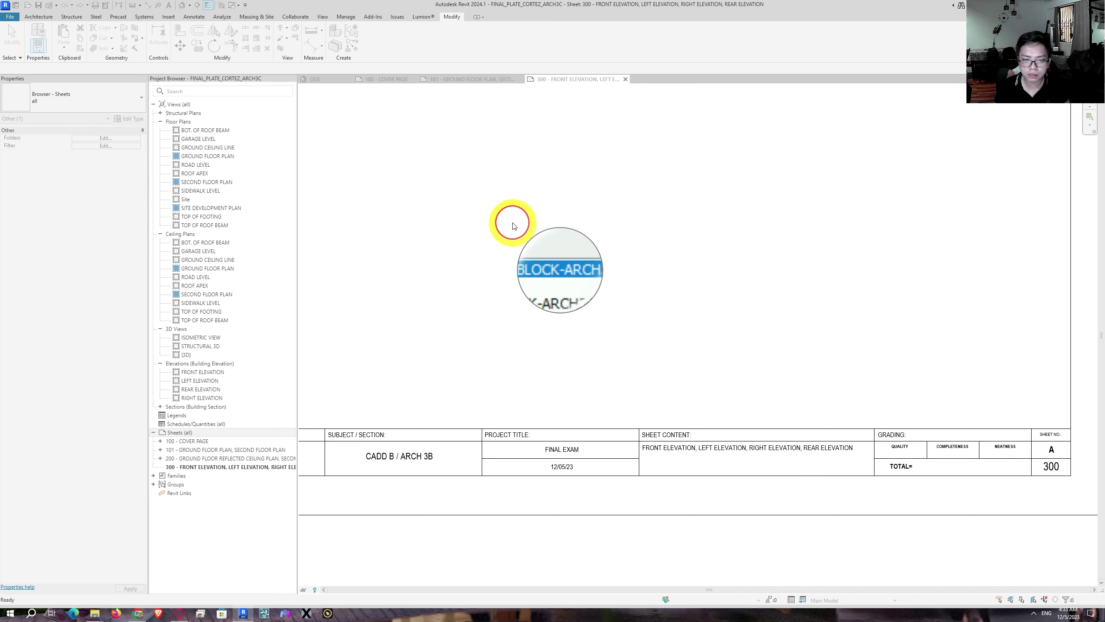
Step: Set the new sheet's number to 400 and its sheet content to CROSS SECTION, LONGITUDINAL SECTION
scroll(1025, 545, "up", 2)
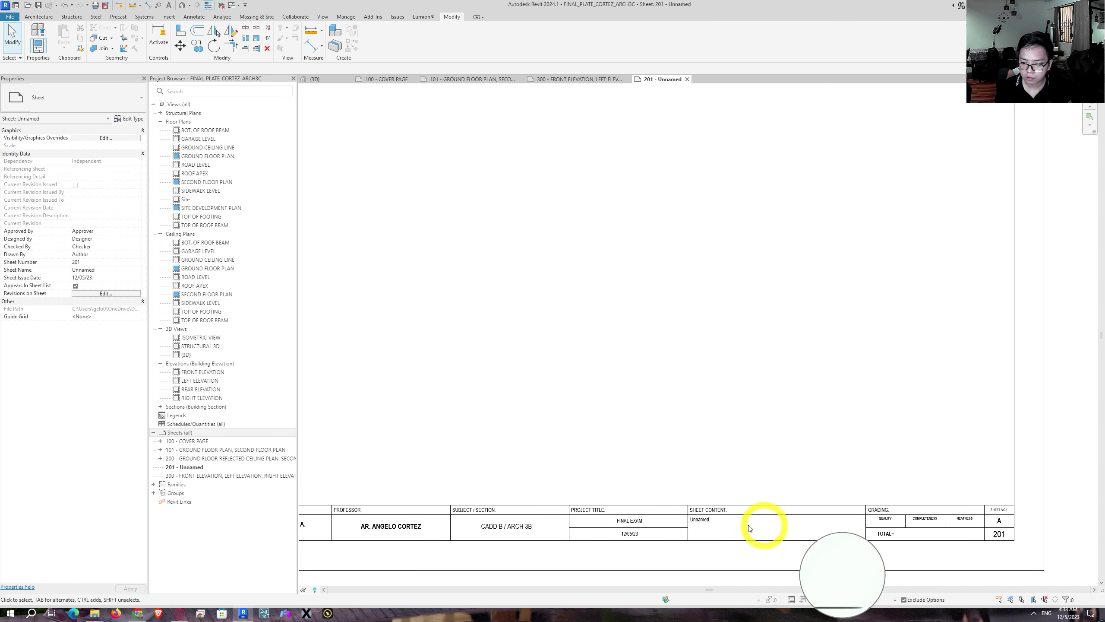
left_click(999, 536)
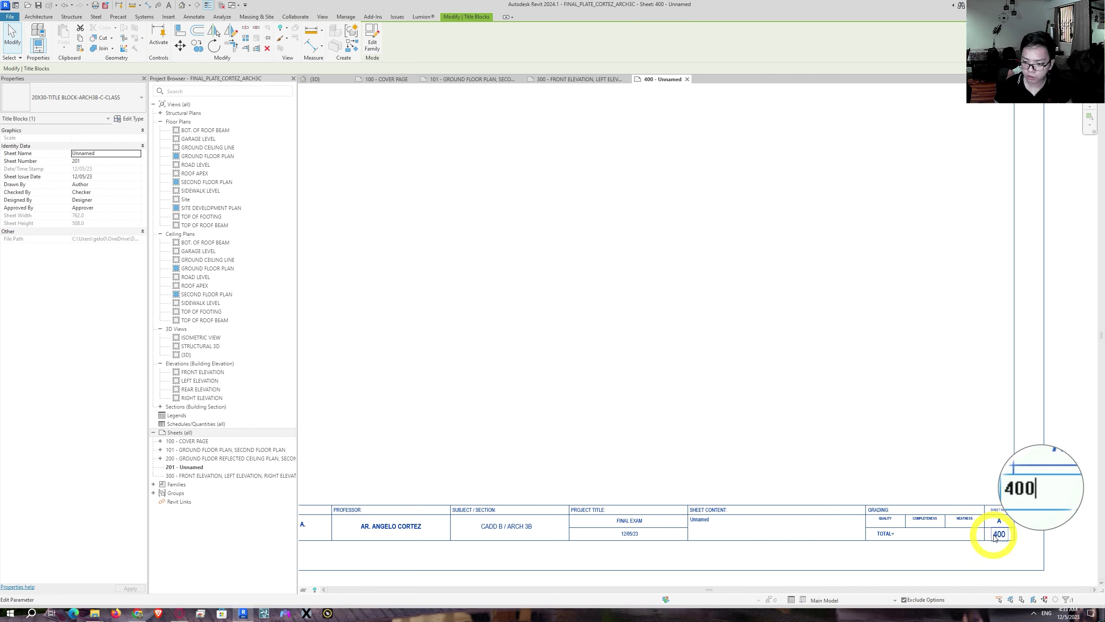
left_click(705, 520)
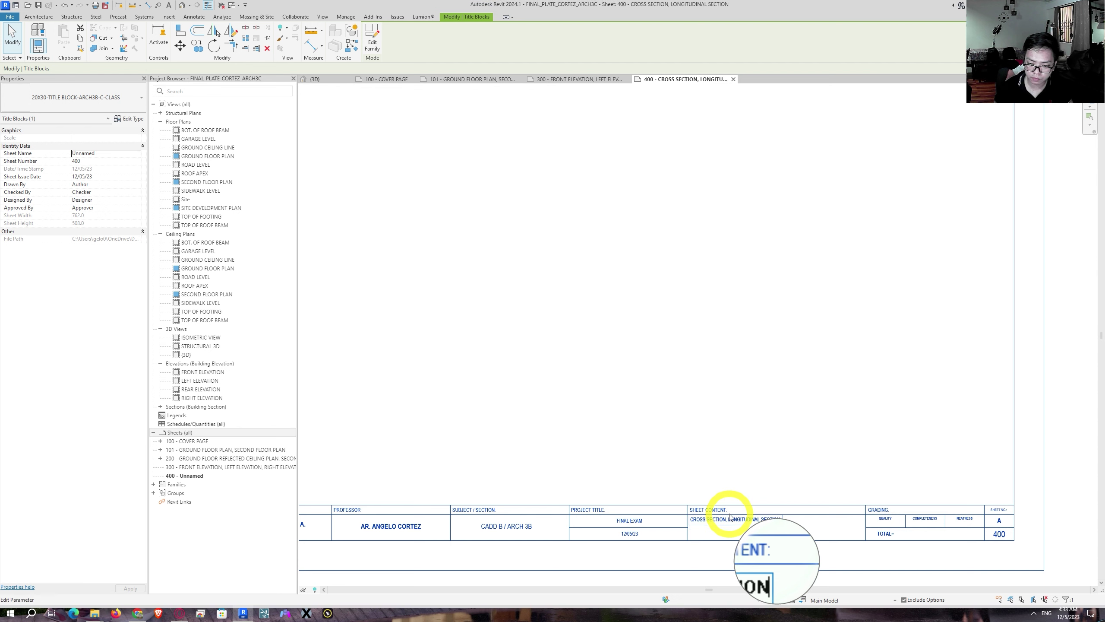
left_click(439, 431)
middle_click_drag(493, 434, 570, 447)
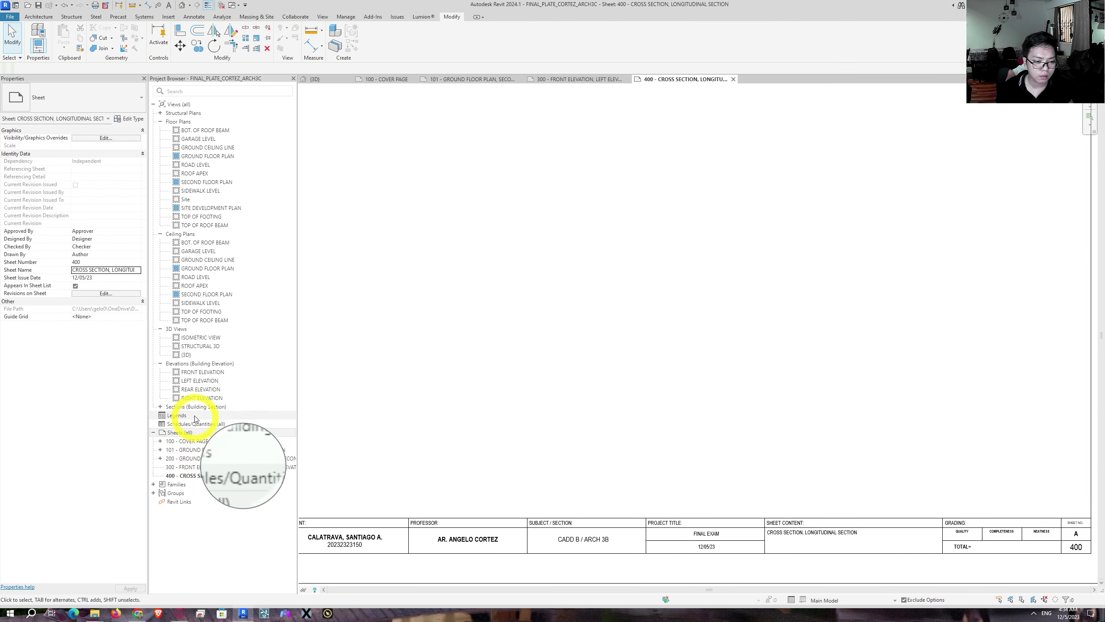
Step: Open sheet 300 and place the FRONT ELEVATION view in the upper-left part of the title block frame
left_click(571, 80)
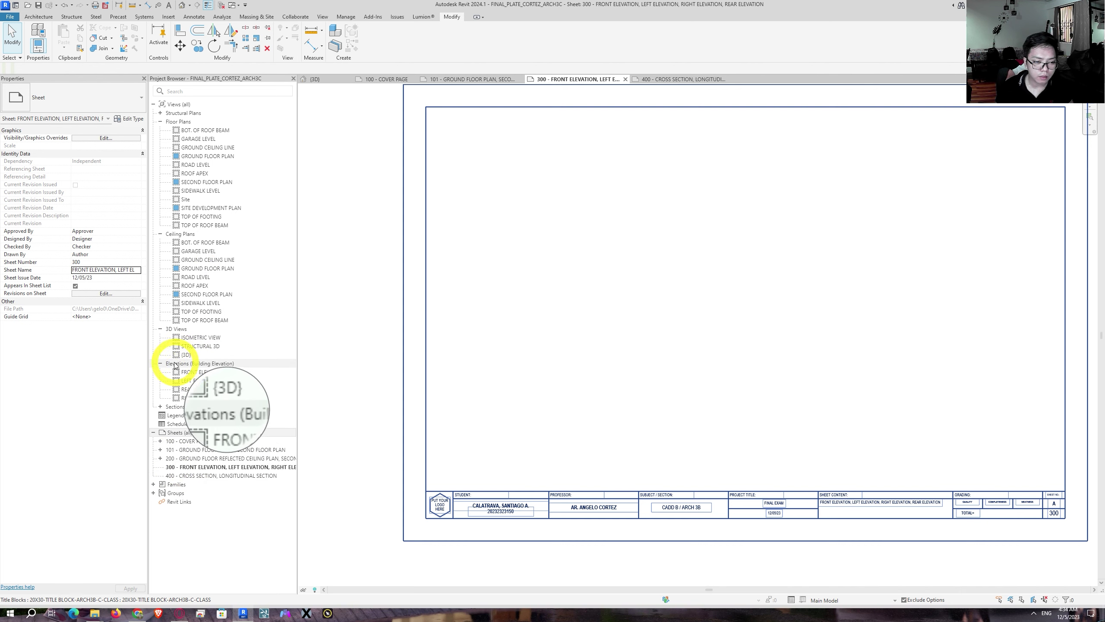
scroll(569, 319, "down", 1)
middle_click_drag(568, 320, 524, 355)
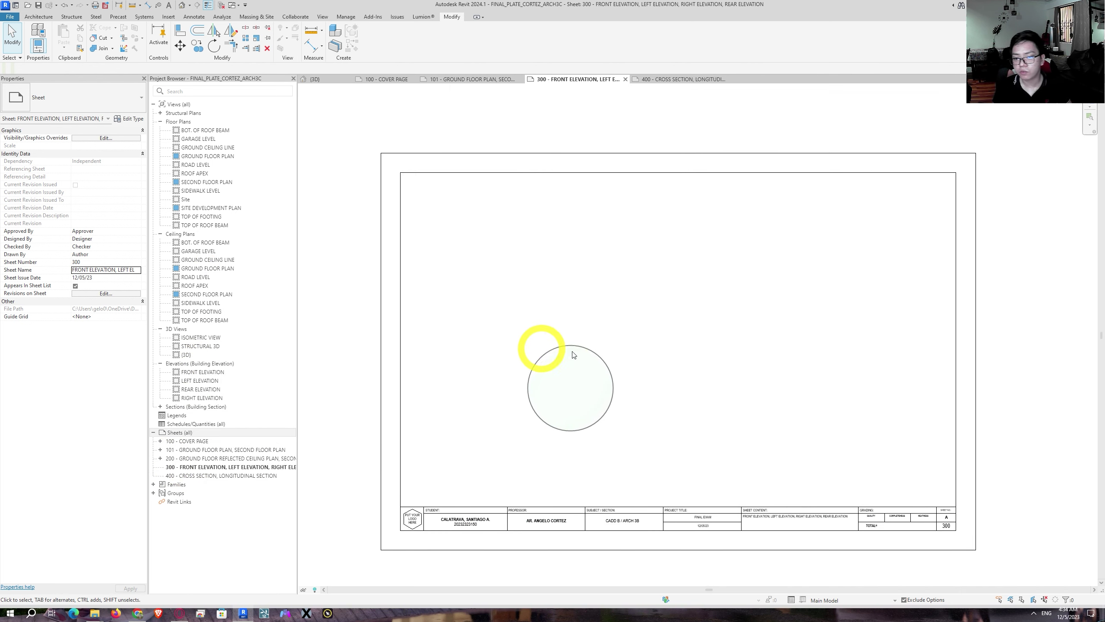
scroll(581, 342, "up", 1)
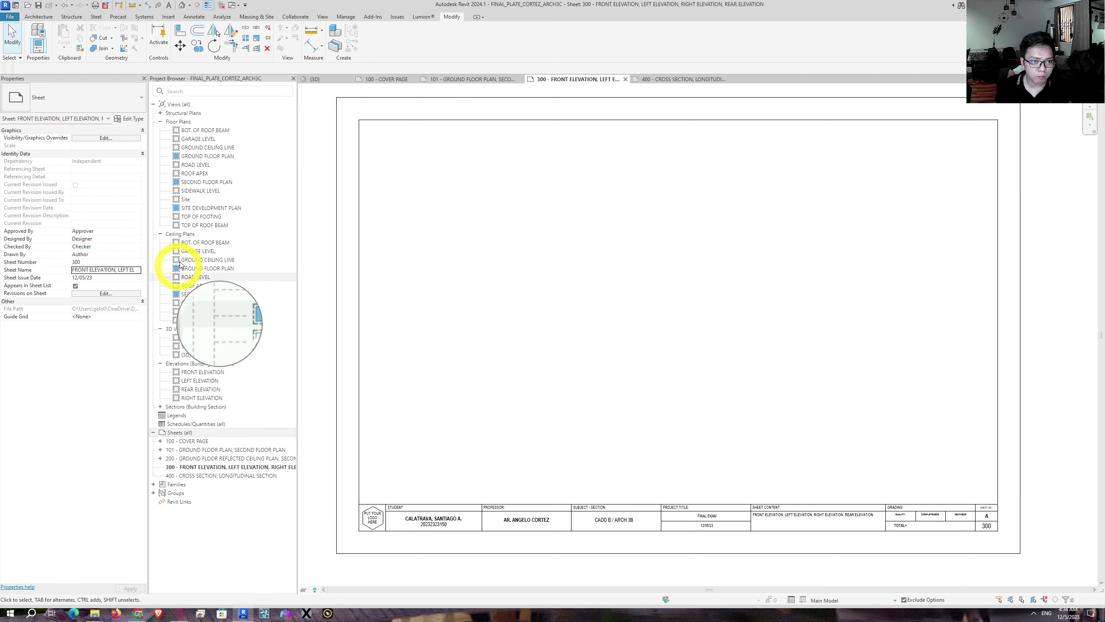
left_click(194, 372)
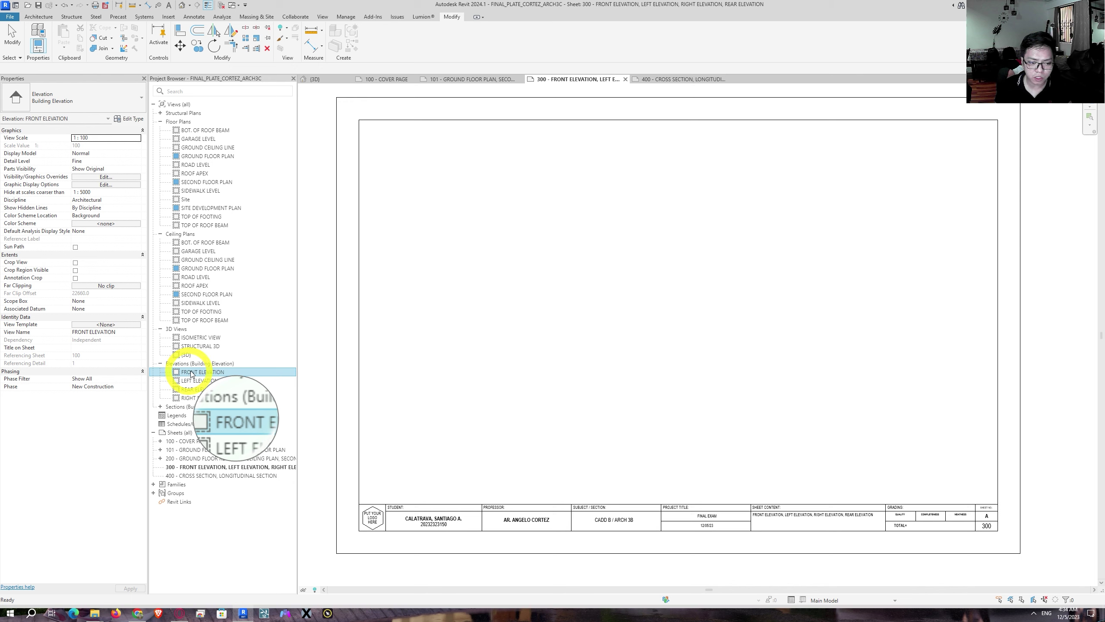
left_click_drag(200, 373, 574, 305)
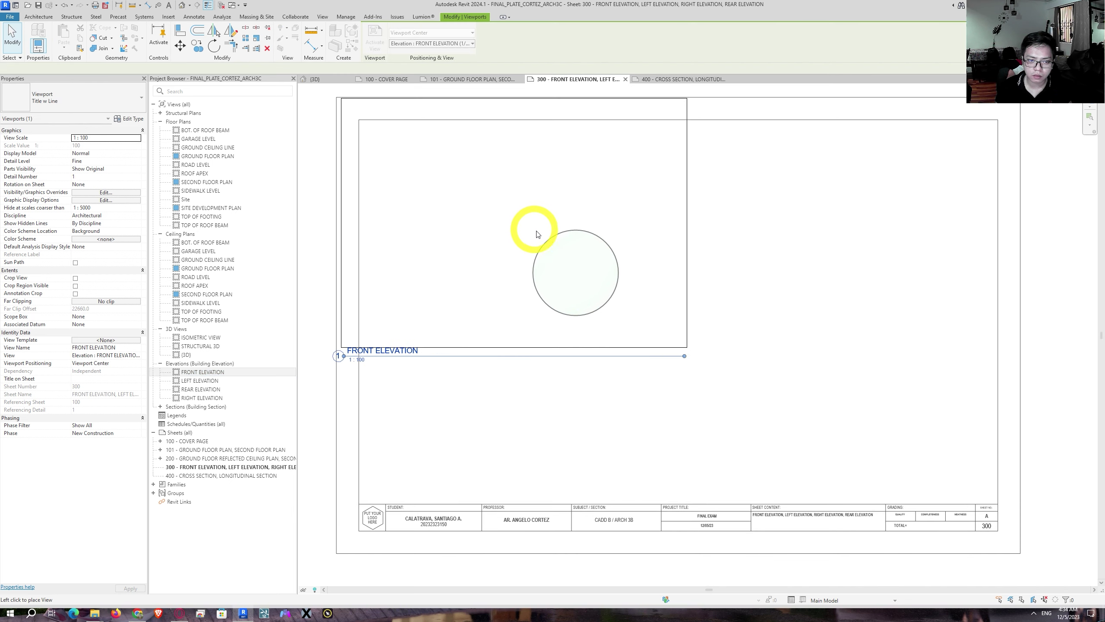
left_click(539, 241)
left_click(747, 302)
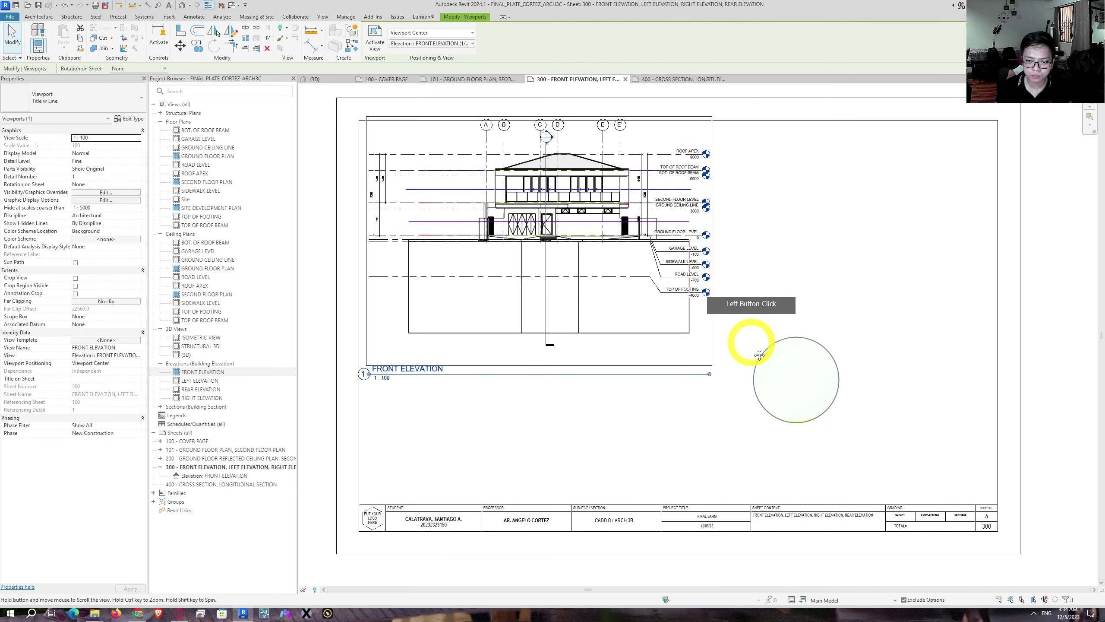
Step: Try the TITLE VIEW1 type on the front elevation viewport, and set its type to TITLE VIEW2
scroll(456, 403, "up", 2)
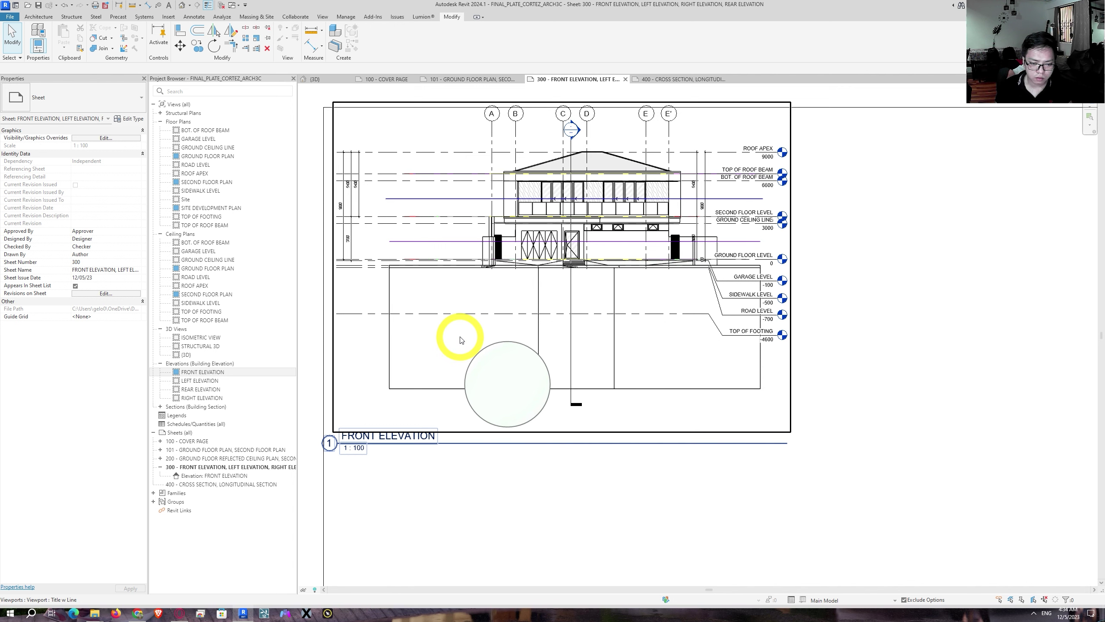
left_click(473, 334)
left_click(87, 98)
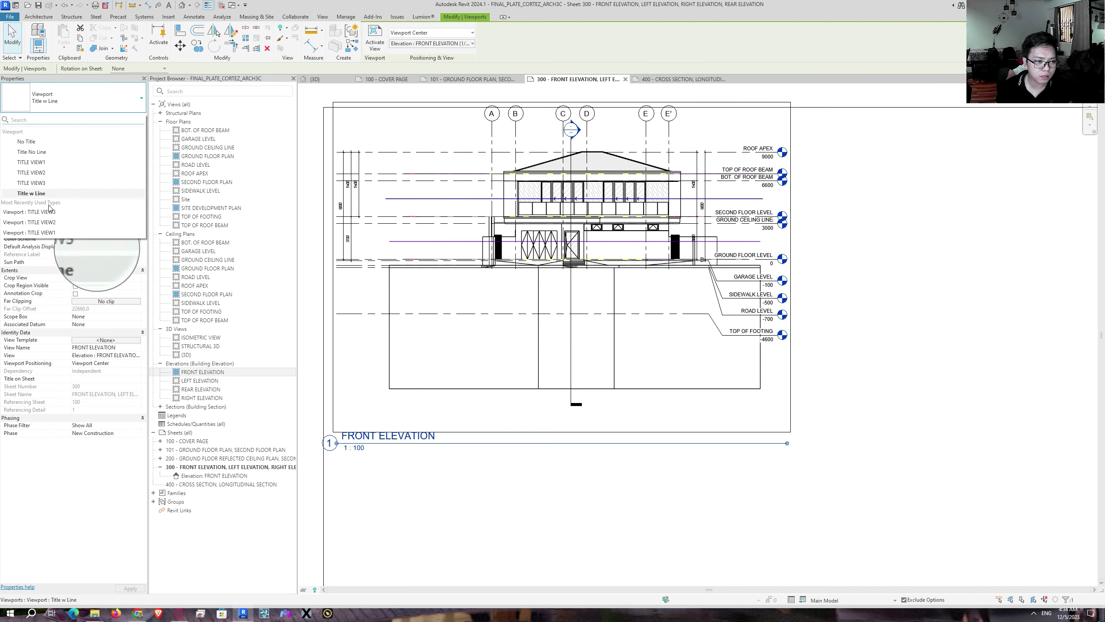
left_click(47, 163)
left_click(464, 474)
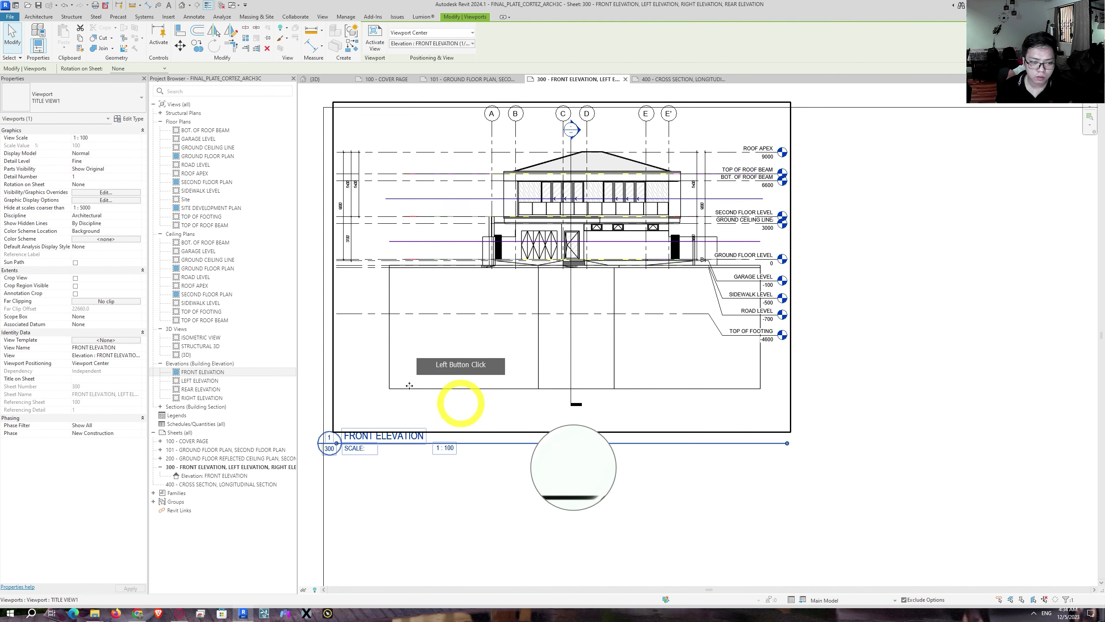
left_click(87, 99)
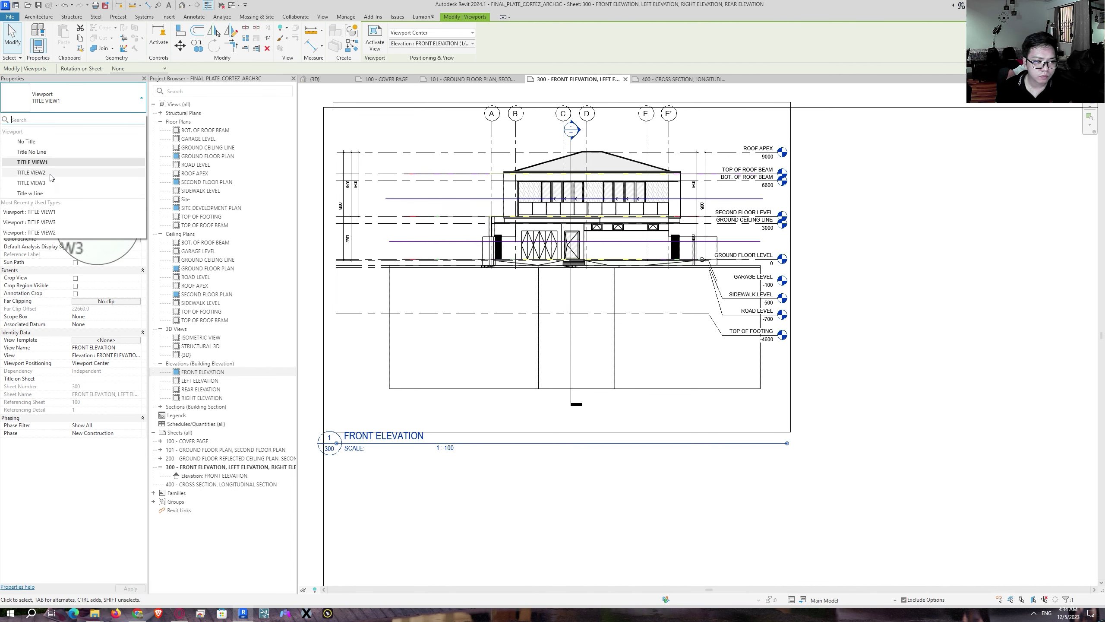
left_click(50, 173)
Step: Try the TITLE VIEW3 type on the front elevation viewport and return it to TITLE VIEW2
left_click(70, 99)
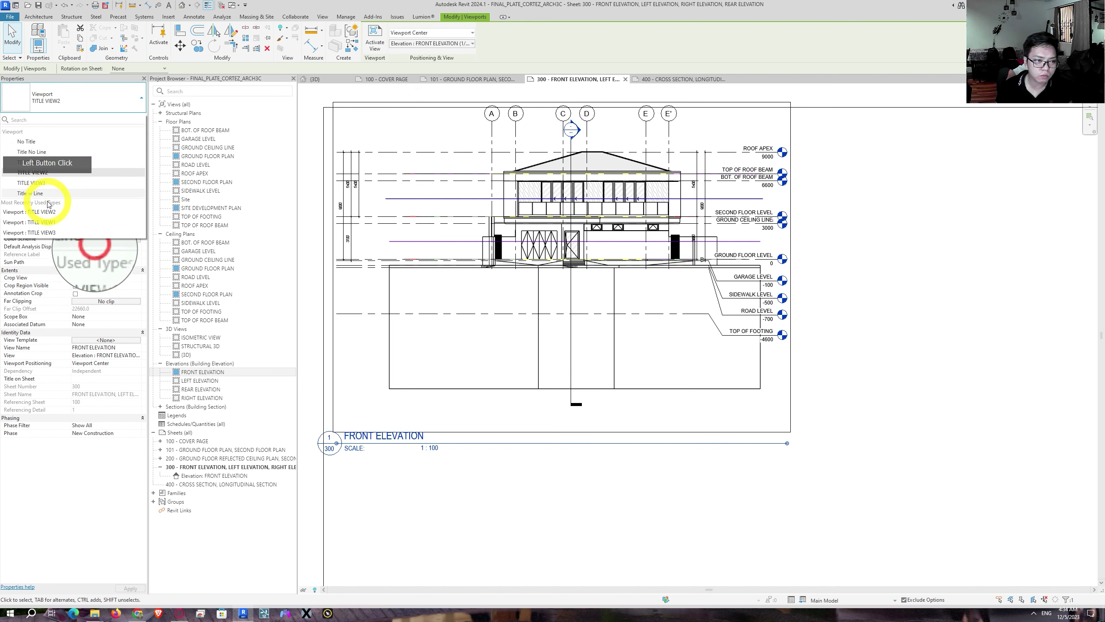
left_click(48, 184)
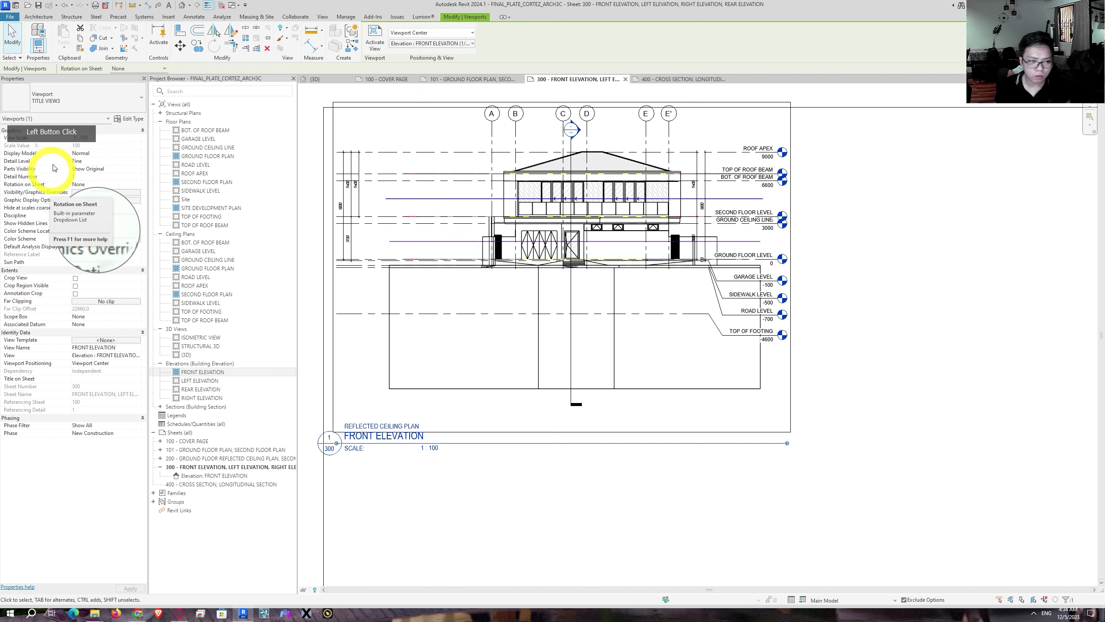
left_click(74, 101)
left_click(48, 172)
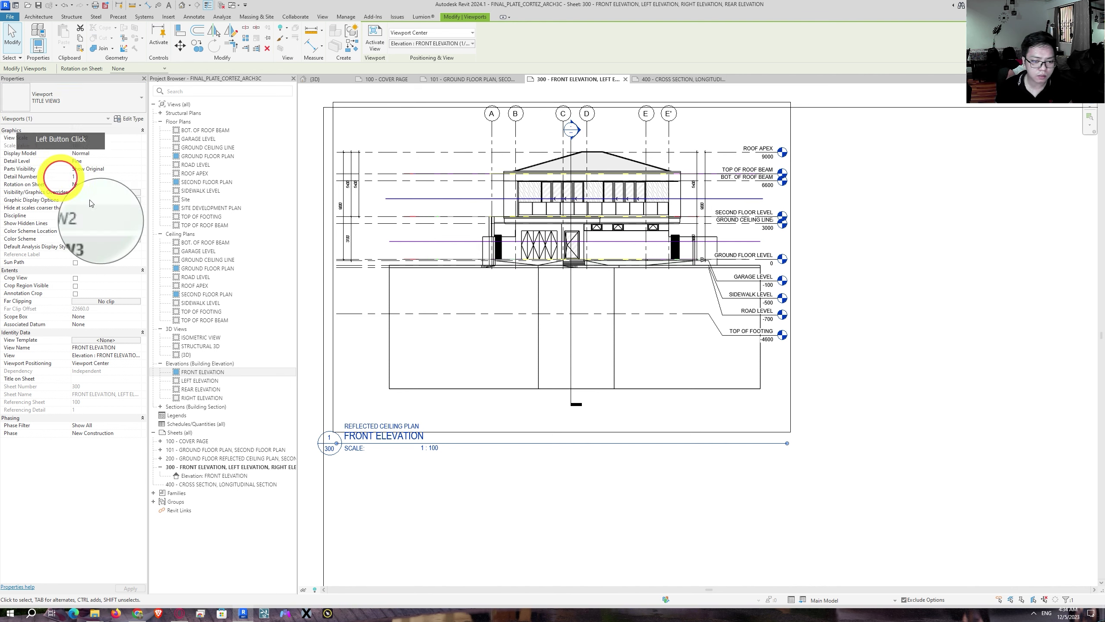
Step: Shorten the FRONT ELEVATION title line so it ends at the edge of the scale text
scroll(436, 455, "up", 4)
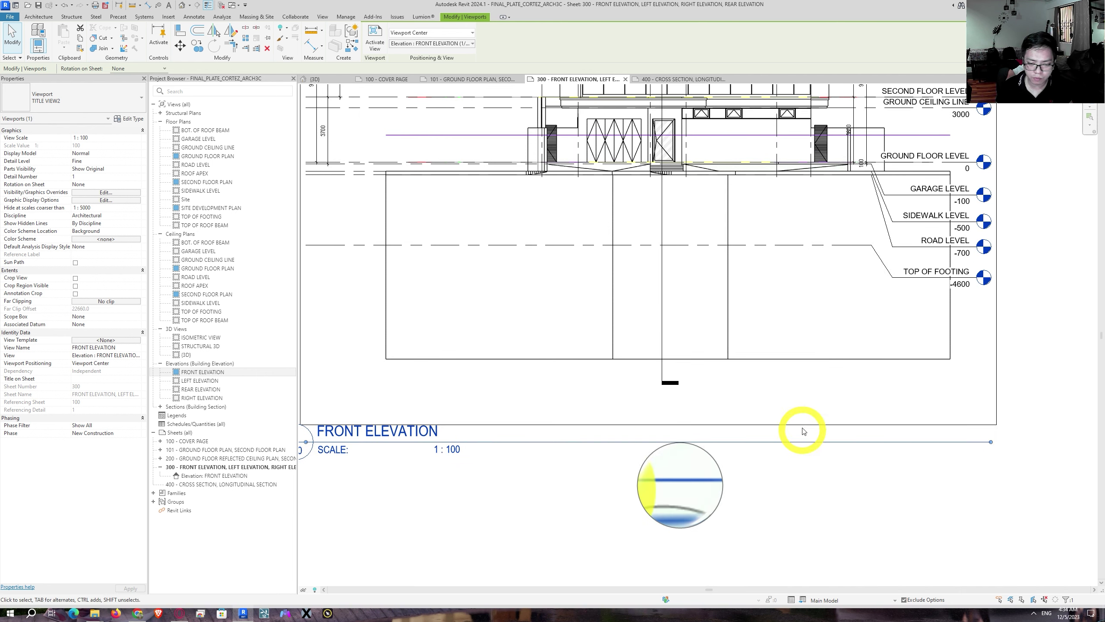
left_click_drag(988, 442, 464, 443)
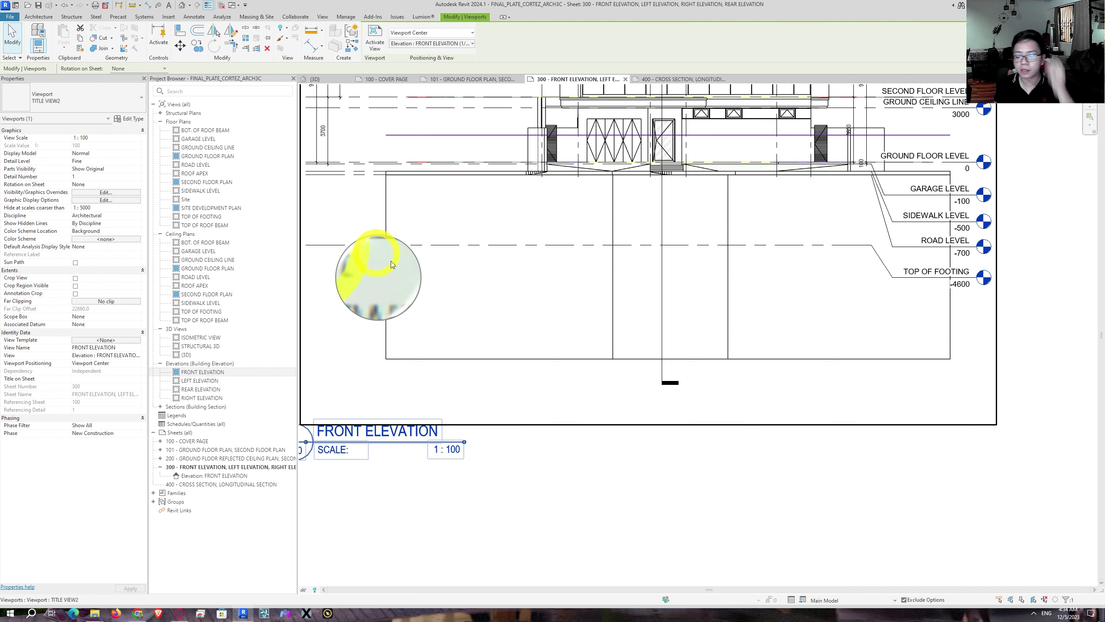
Step: Move the FRONT ELEVATION title to sit centred below the elevation drawing on the sheet
left_click(507, 447)
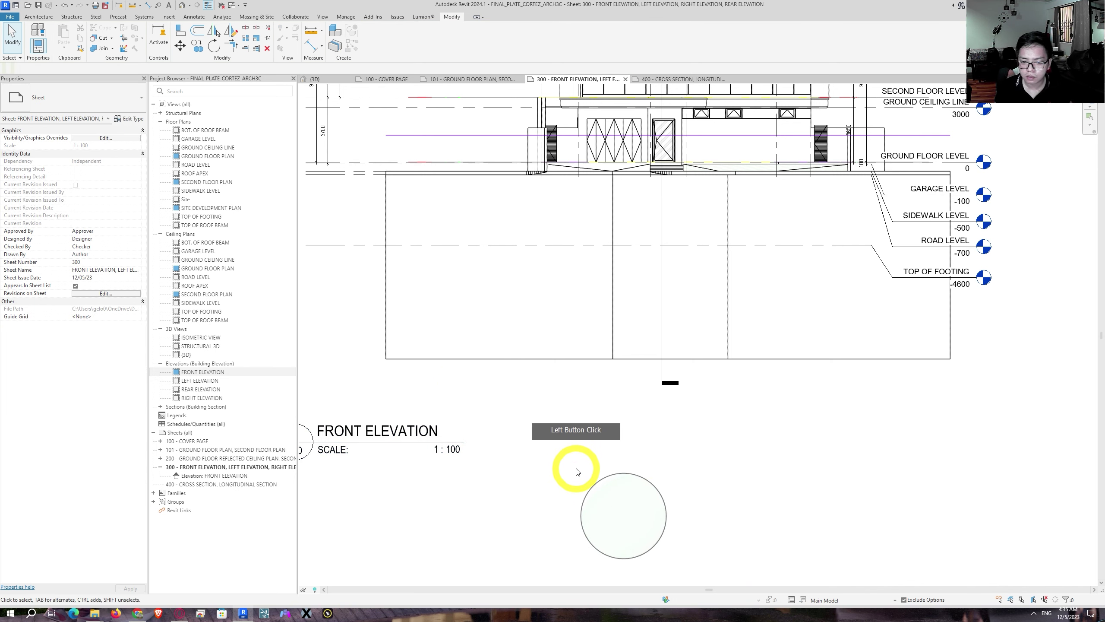
scroll(575, 464, "down", 2)
left_click_drag(424, 442, 705, 416)
middle_click_drag(723, 377, 651, 489)
Step: Activate the front elevation view on the sheet and open the imported categories of its Visibility/Graphic Overrides
double_click(559, 354)
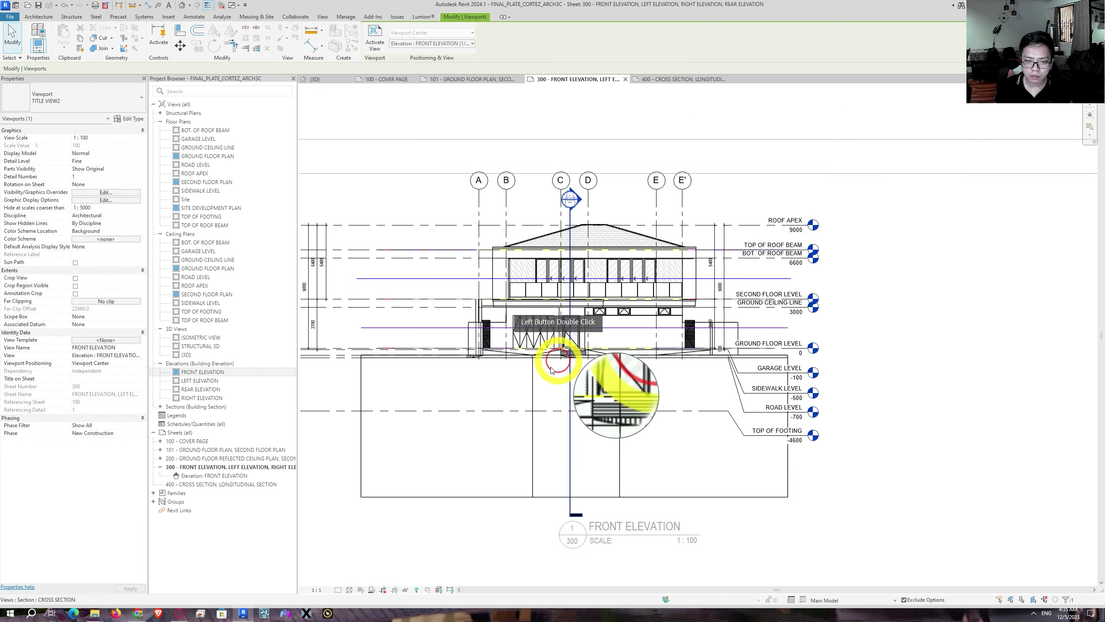
scroll(750, 326, "up", 1)
scroll(751, 326, "up", 3)
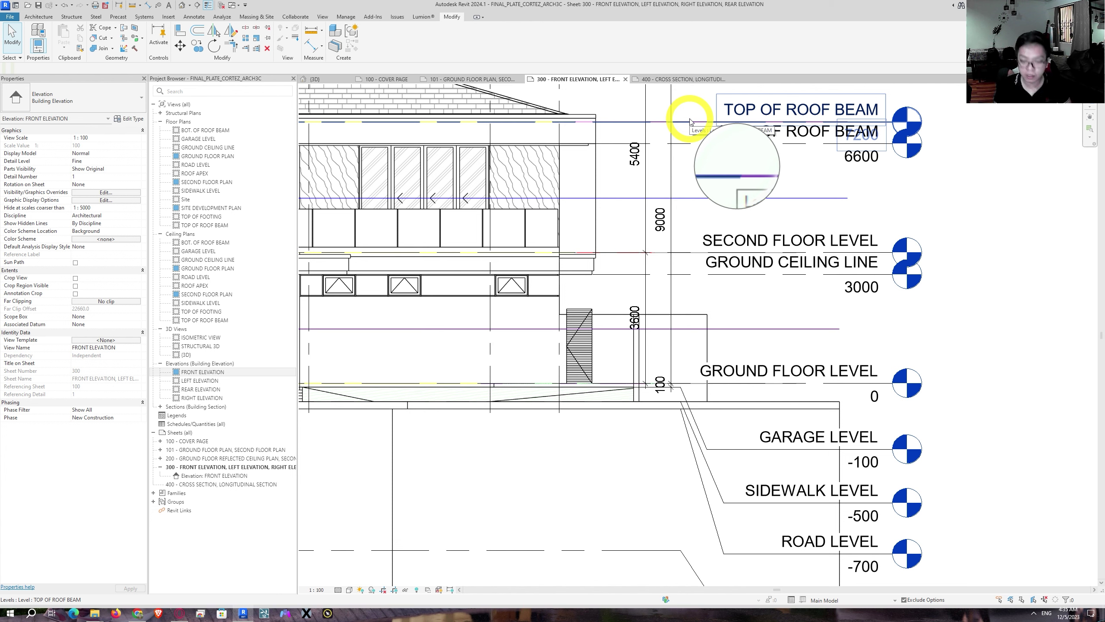
key("v")
key("g")
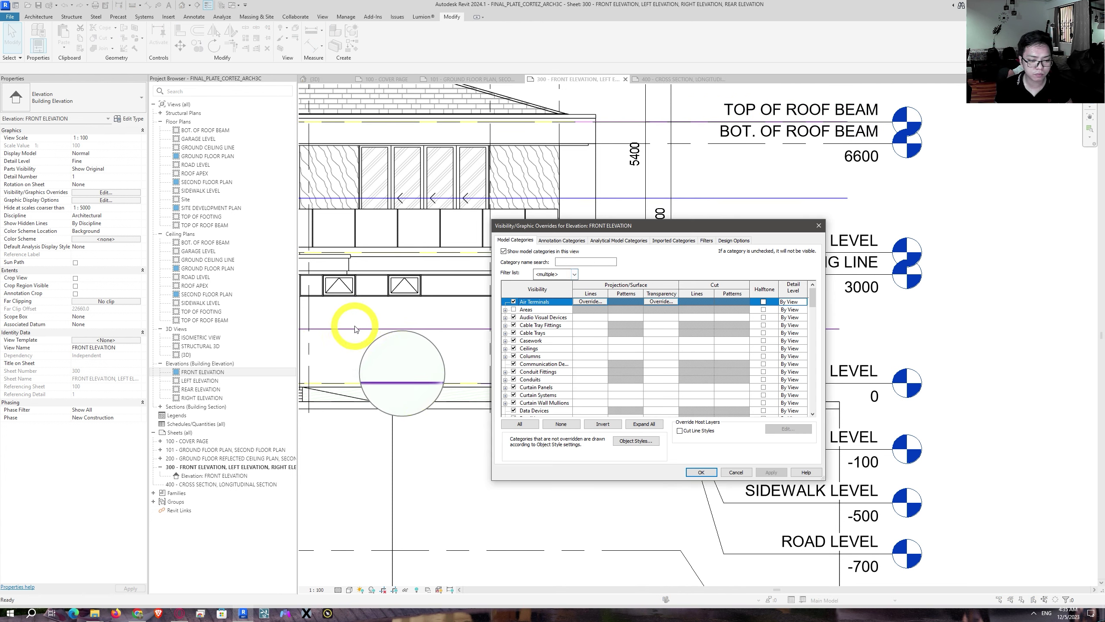
left_click(543, 308)
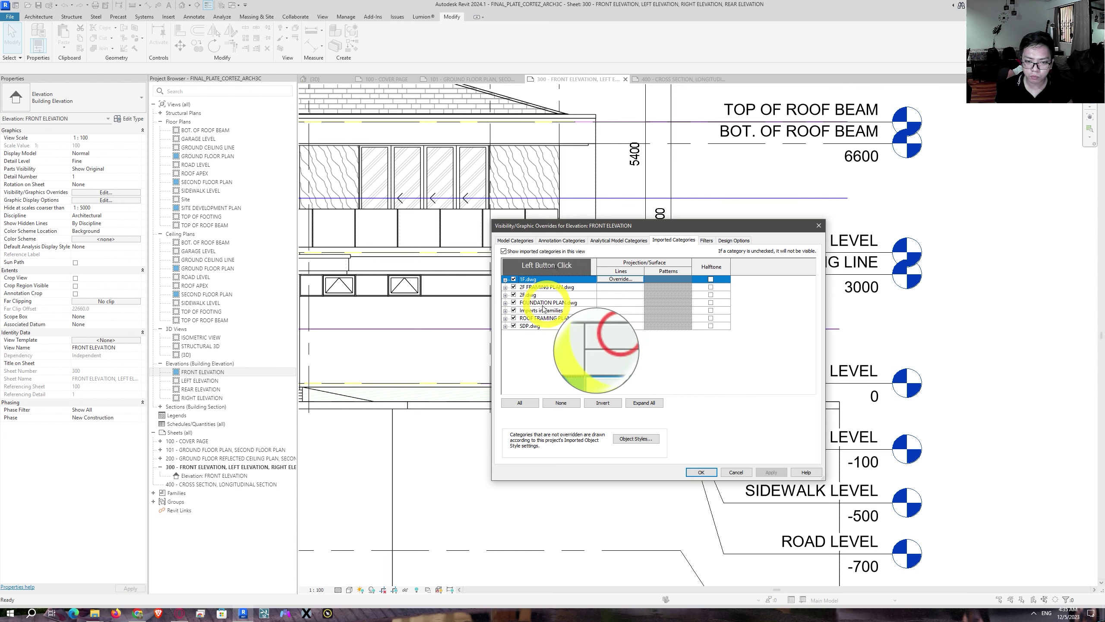
Step: Hide 1F.dwg, 2F FRAMING PLAN.dwg, 2F.dwg, FOUNDATION PLAN.dwg, ROOF FRAMING PLAN.dwg and SDP.dwg in the front elevation and apply the overrides
left_click(513, 279)
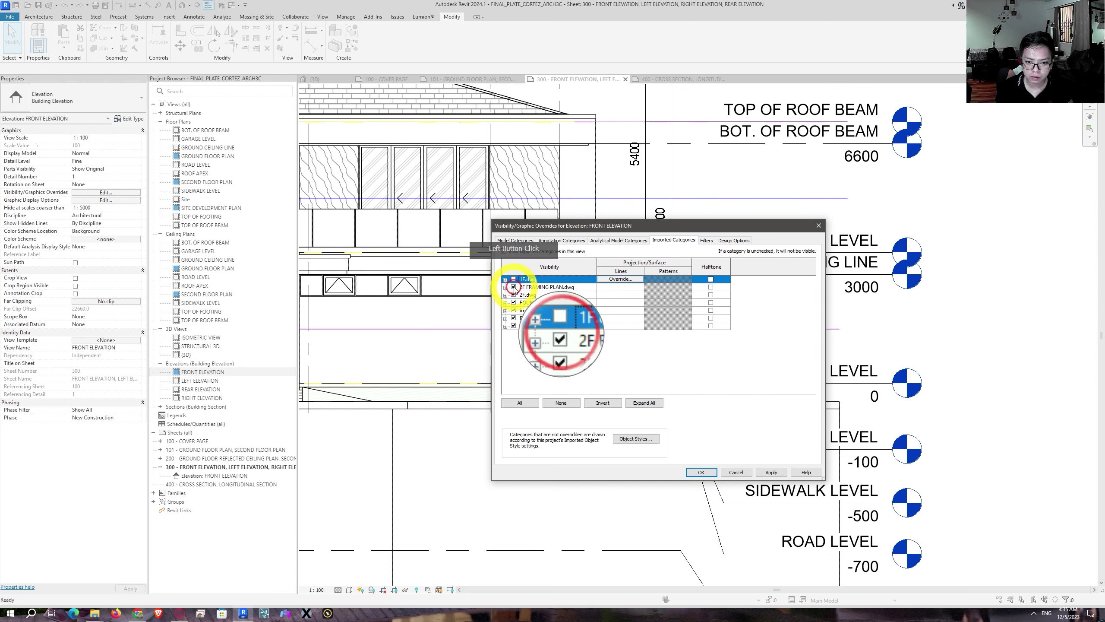
left_click(513, 287)
left_click(513, 295)
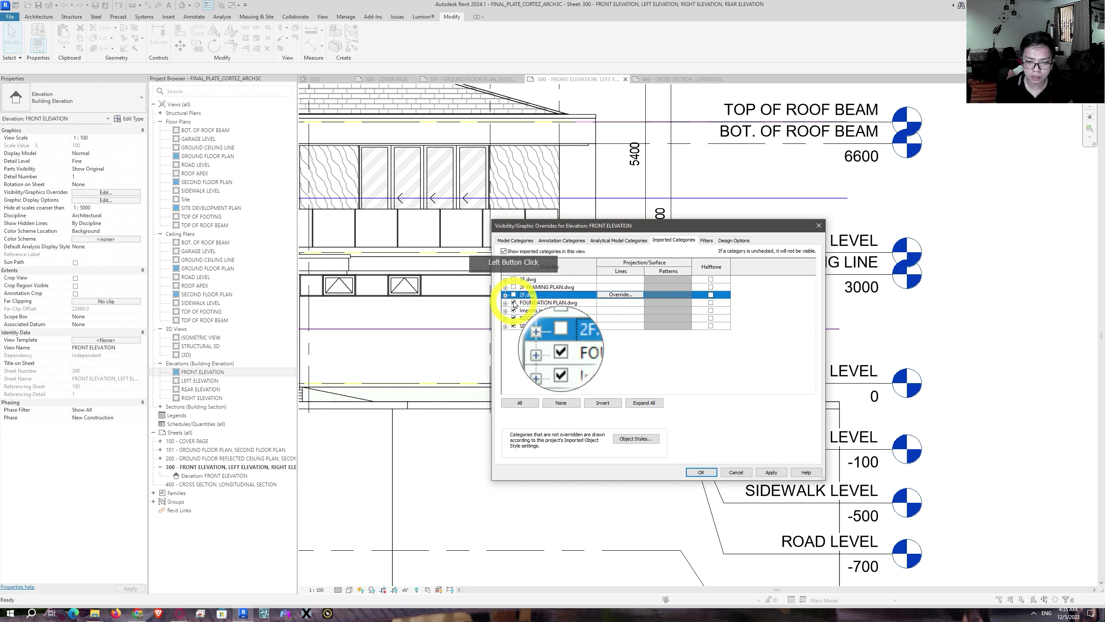
left_click(513, 302)
left_click(513, 318)
left_click(514, 325)
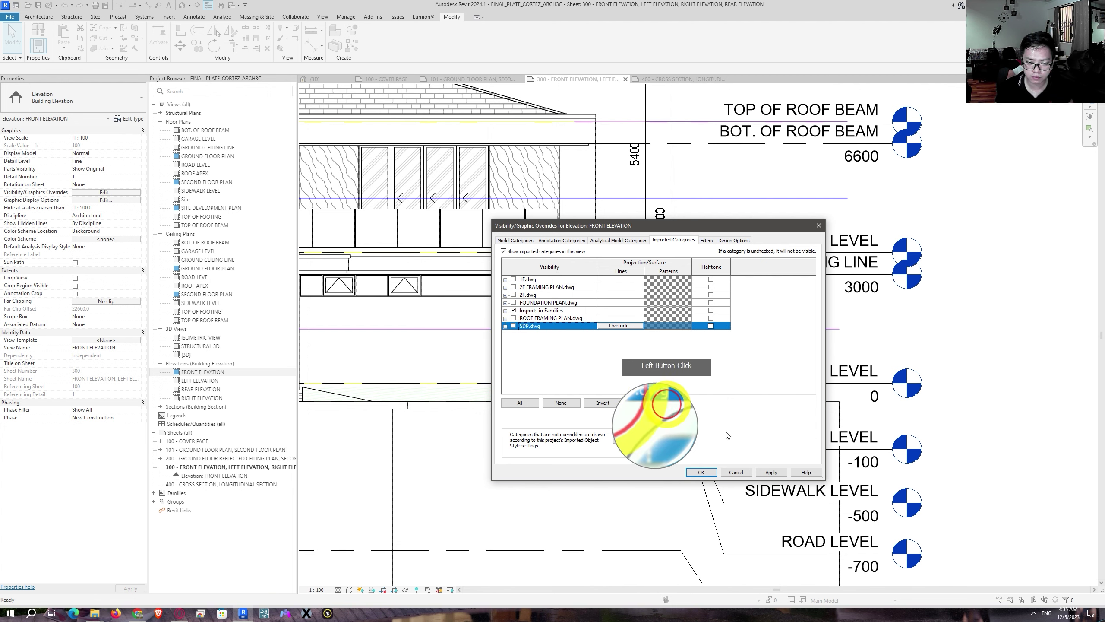
left_click(771, 472)
left_click(701, 472)
Step: Turn on Crop View and Crop Region Visible for the front elevation view
scroll(950, 429, "down", 2)
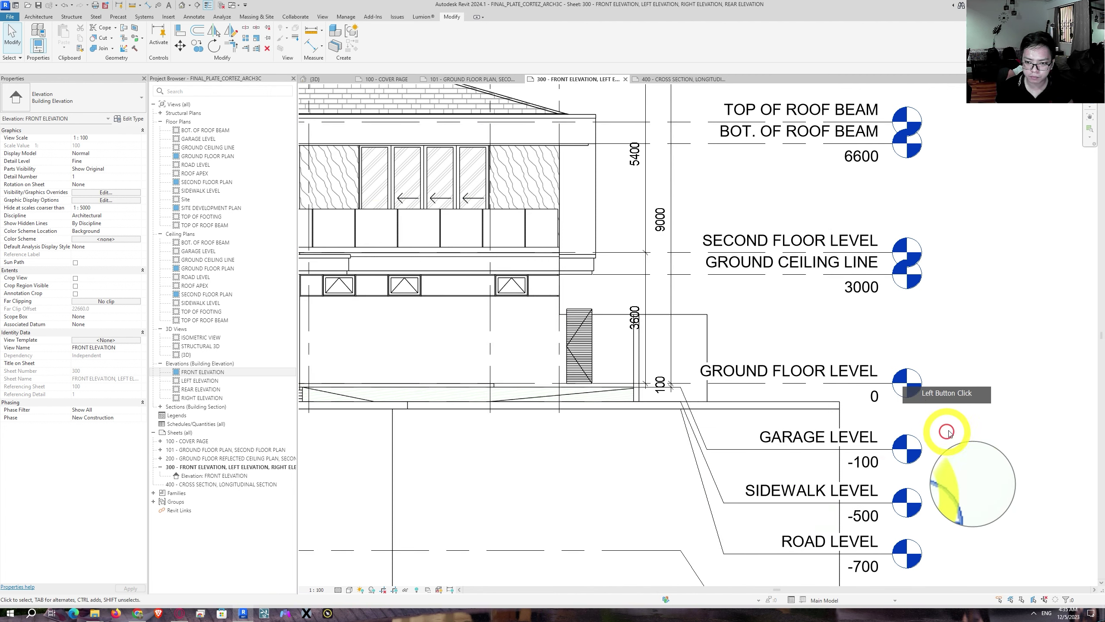
scroll(582, 403, "down", 2)
scroll(668, 353, "up", 1)
scroll(611, 458, "down", 3)
scroll(611, 458, "down", 2)
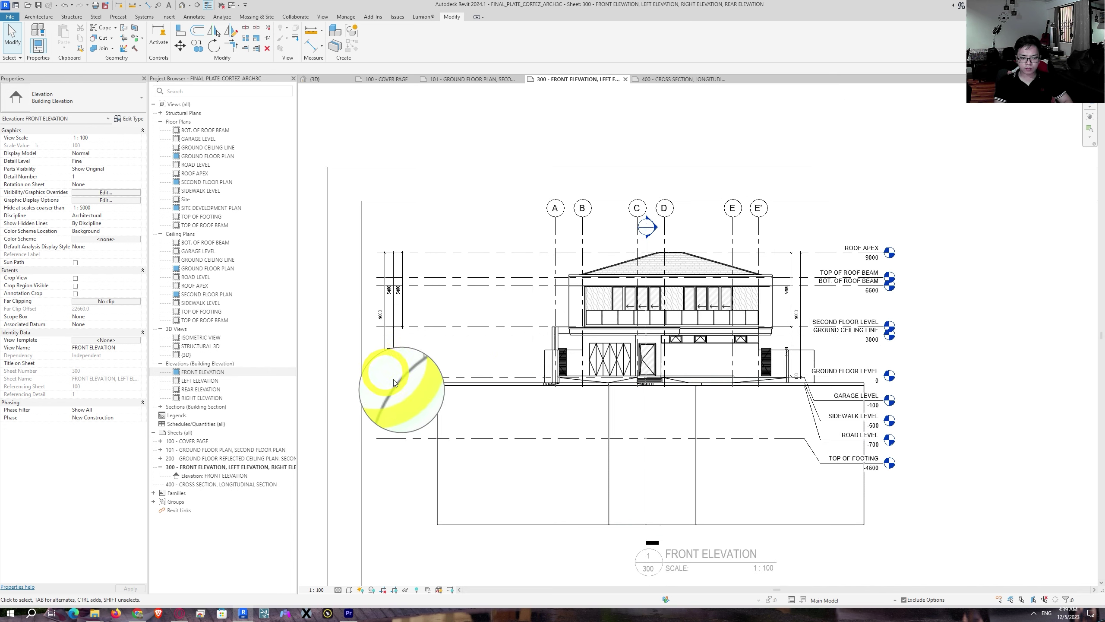
scroll(390, 383, "up", 1)
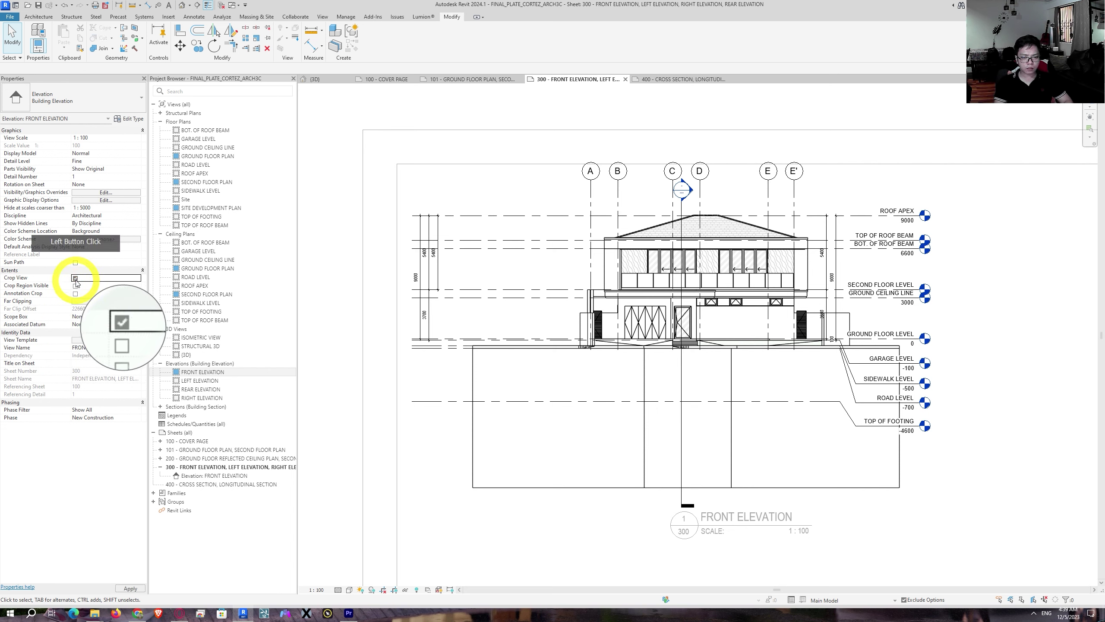
middle_click_drag(476, 353, 453, 316)
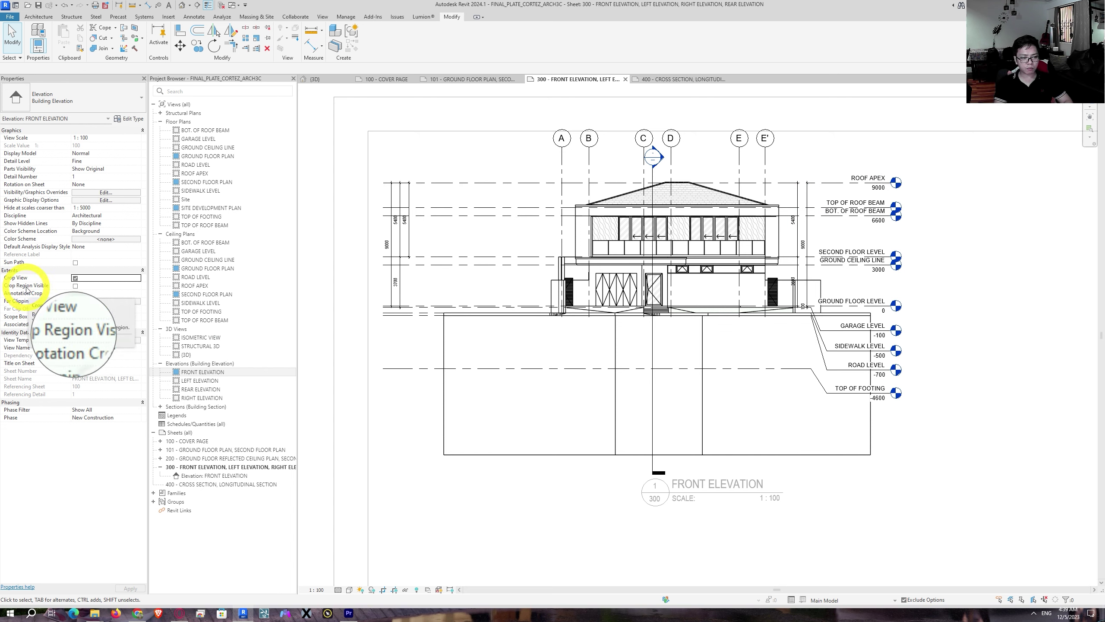
left_click(76, 287)
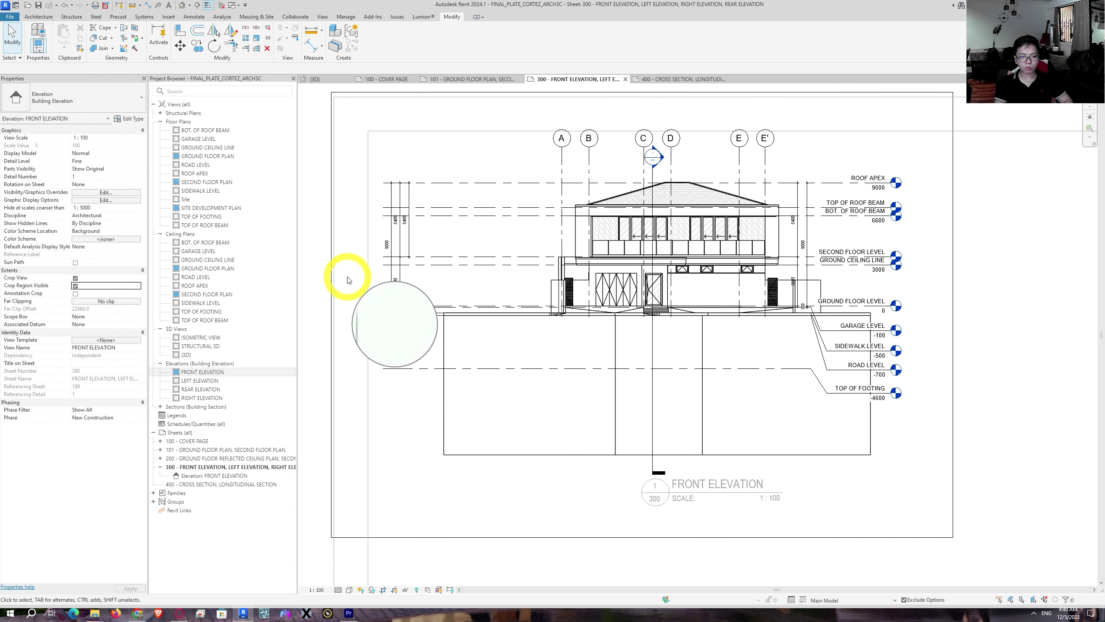
scroll(356, 286, "down", 1)
middle_click_drag(355, 286, 412, 299)
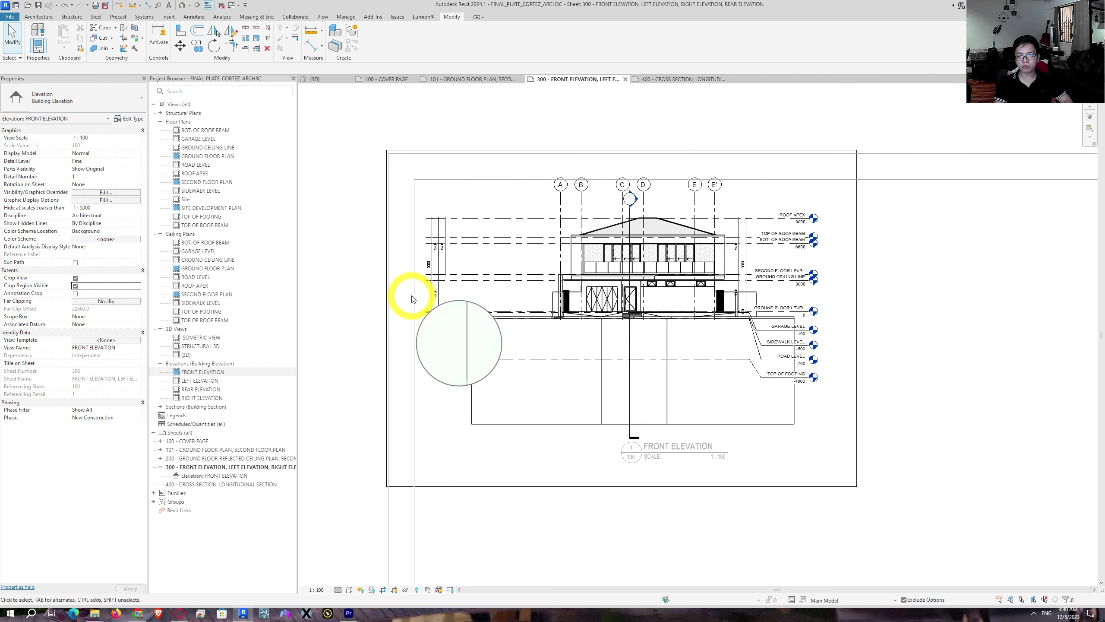
Step: Pull in the crop region's left edge towards grid A and raise its bottom edge to just below the footing level
left_click(388, 266)
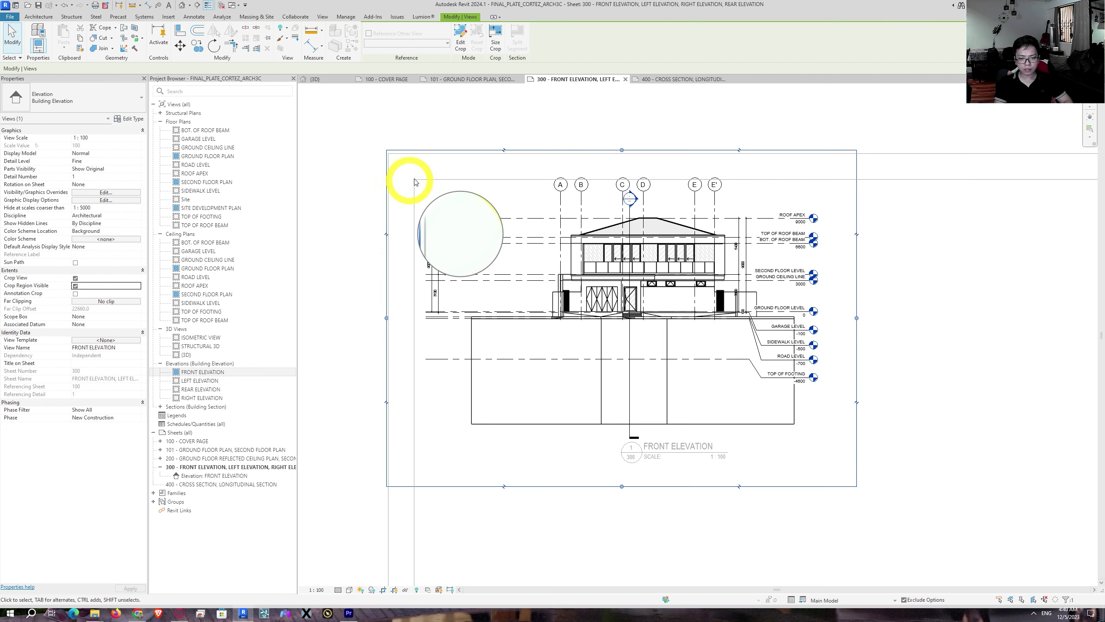
scroll(552, 334, "up", 1)
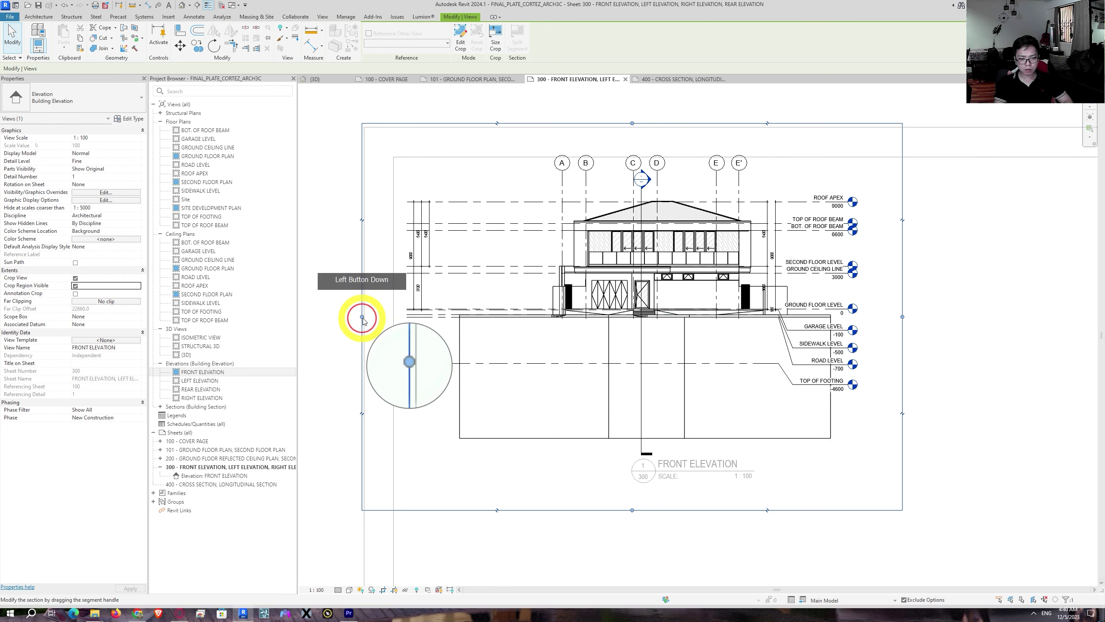
left_click_drag(363, 319, 492, 314)
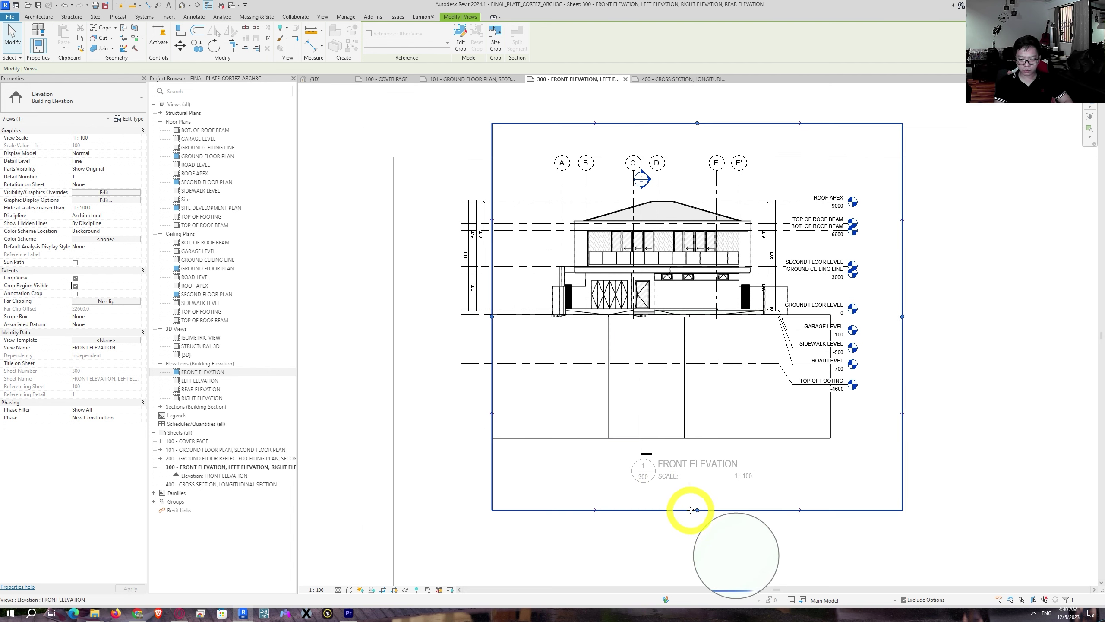
left_click_drag(697, 510, 696, 415)
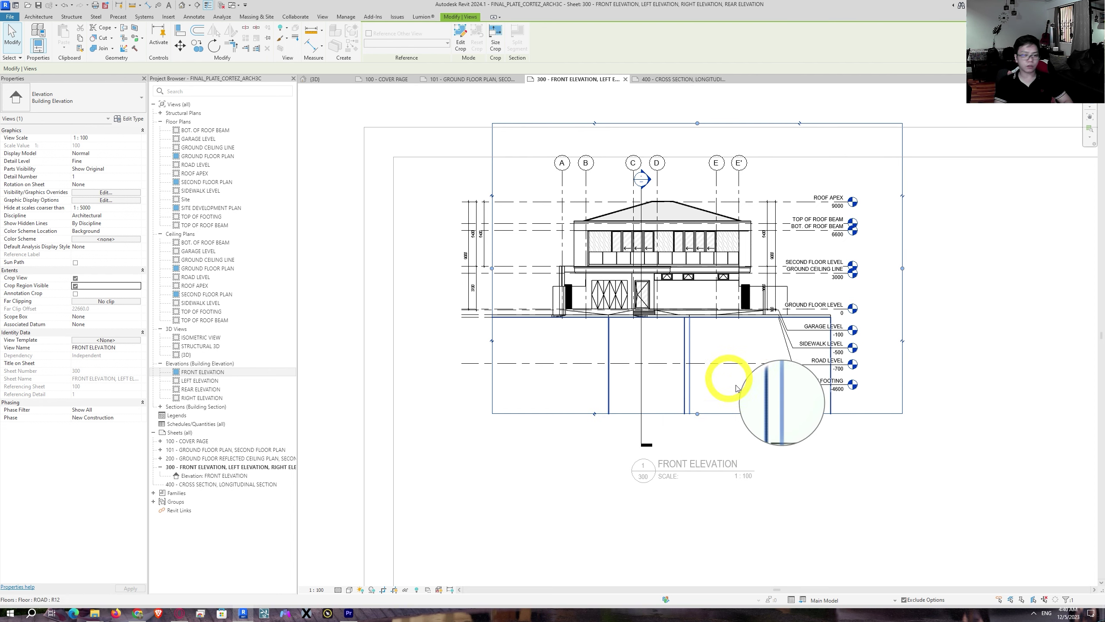
scroll(724, 392, "up", 1)
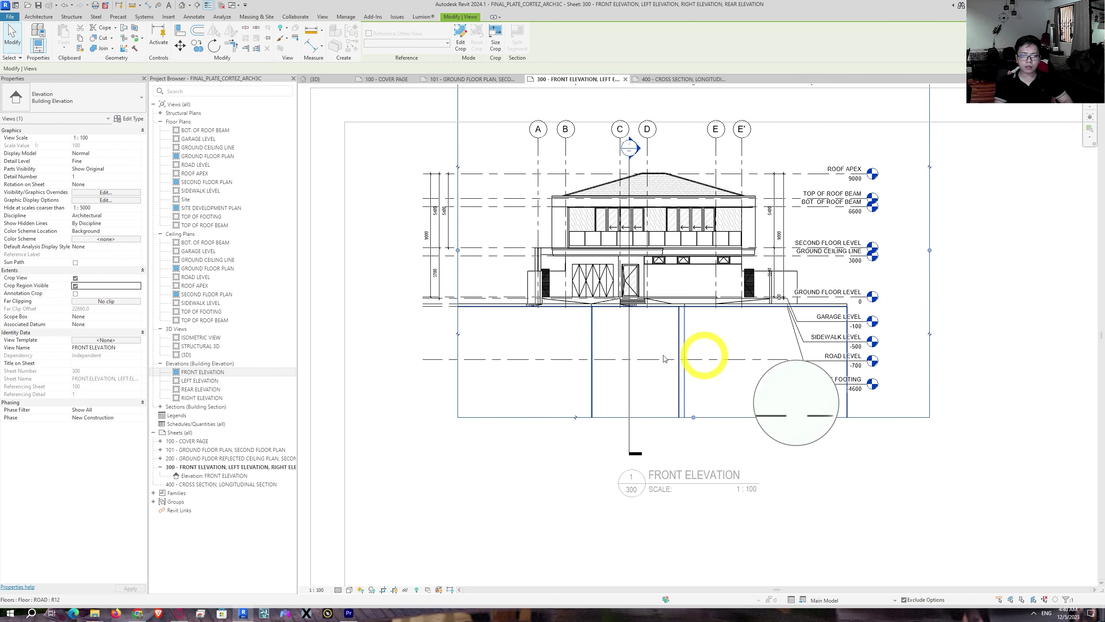
middle_click_drag(602, 349, 600, 387)
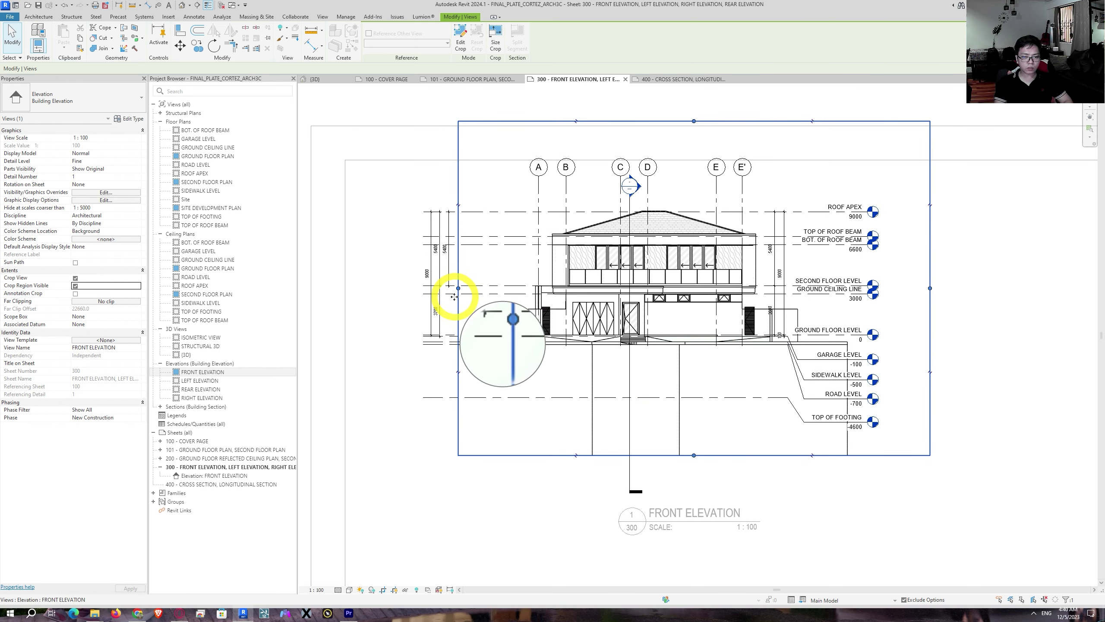
left_click(181, 613)
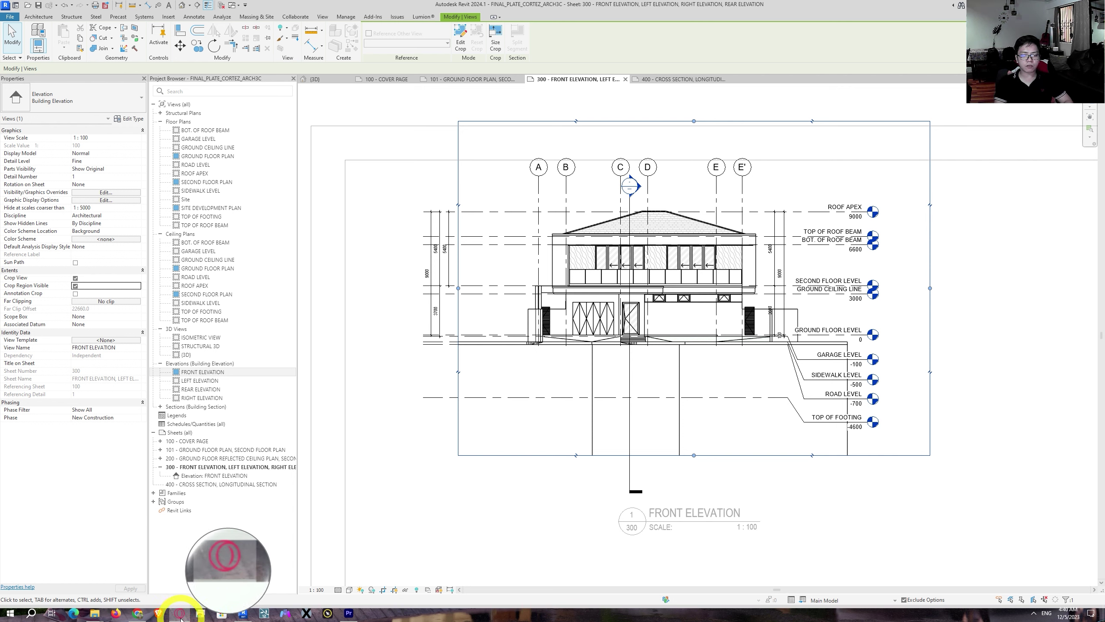
left_click(181, 617)
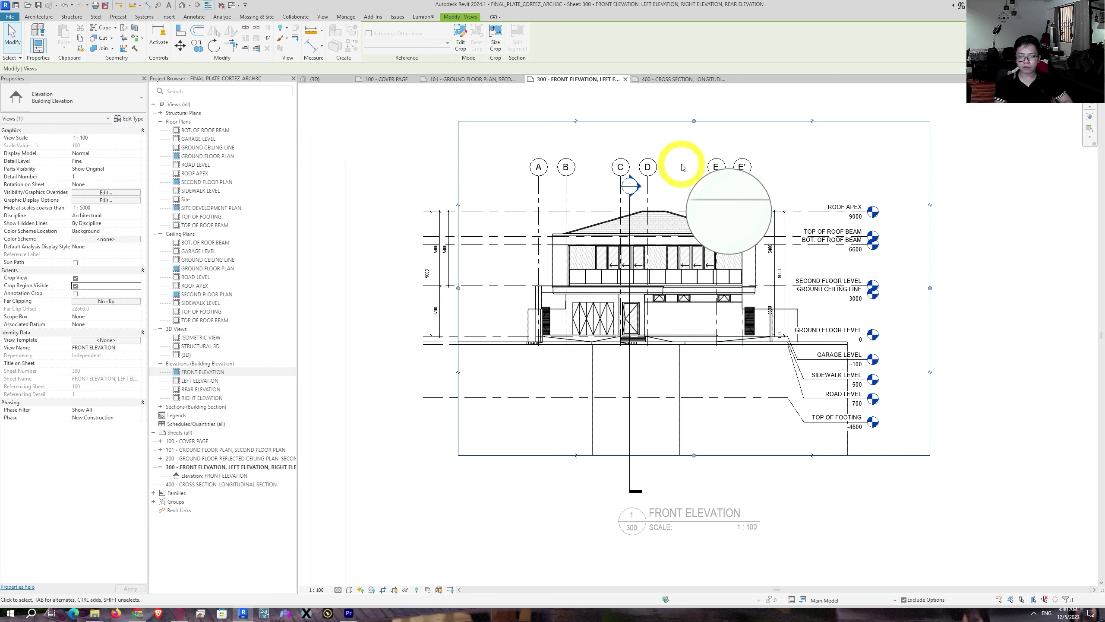
scroll(459, 305, "up", 3)
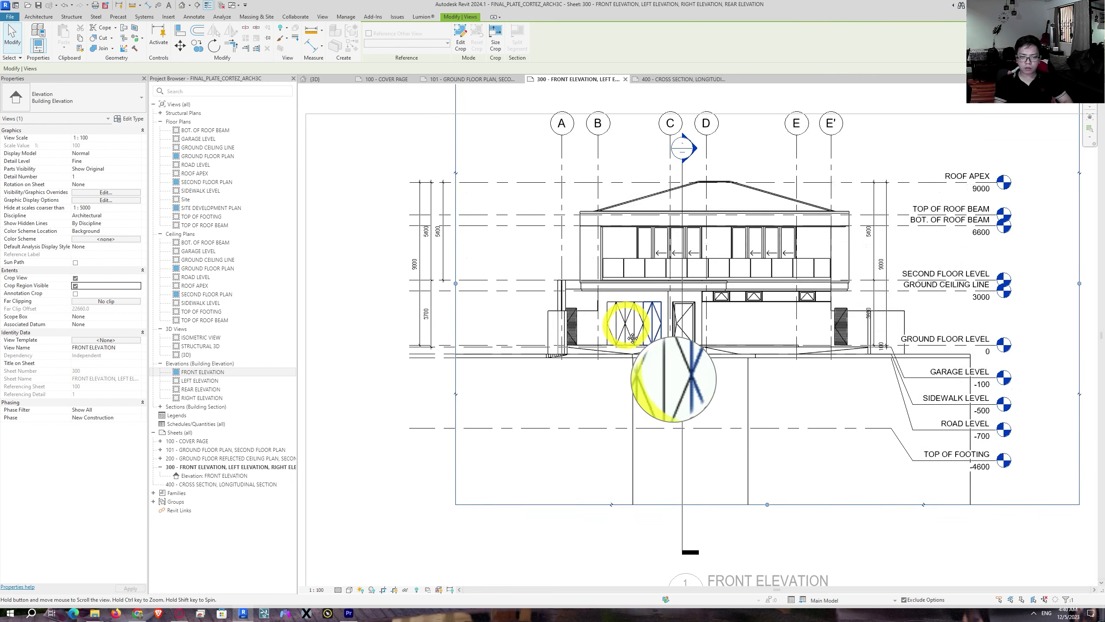
middle_click_drag(633, 338, 575, 370)
scroll(616, 139, "down", 1)
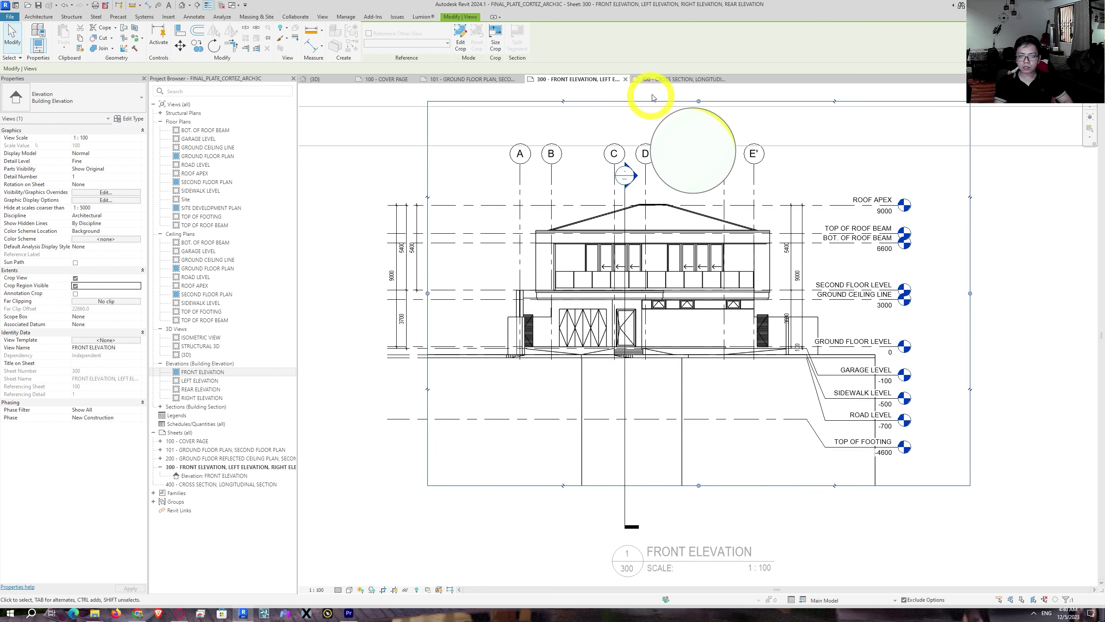
Step: Edit the front elevation's crop profile and delete its existing rectangular boundary
scroll(651, 99, "down", 3)
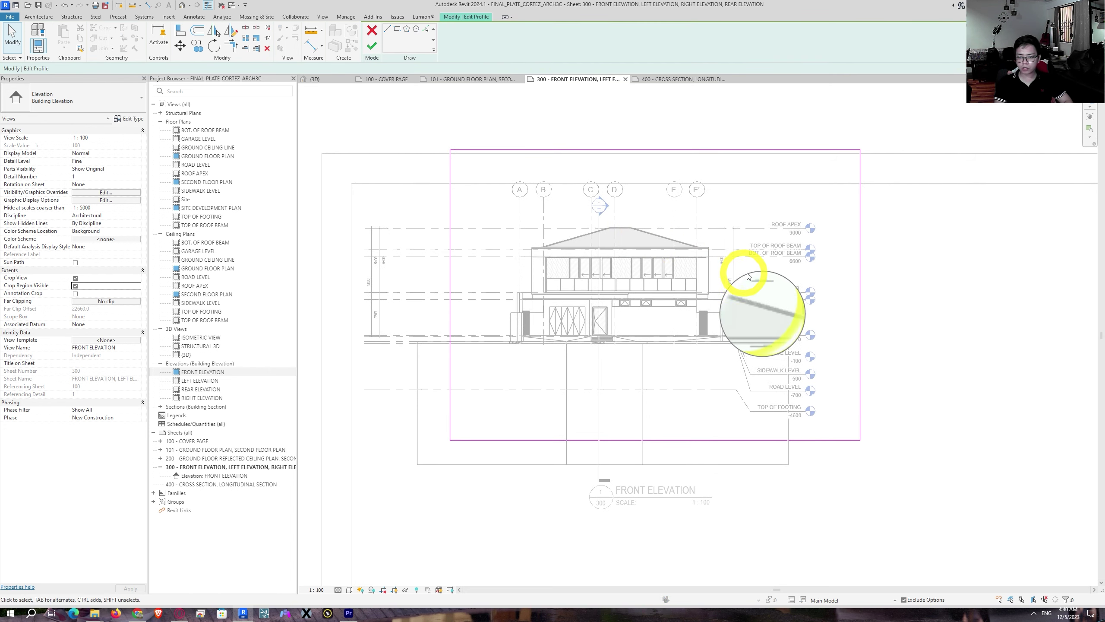
mouse_move(885, 123)
left_mouse_down()
mouse_move(637, 328)
mouse_move(413, 455)
left_mouse_up()
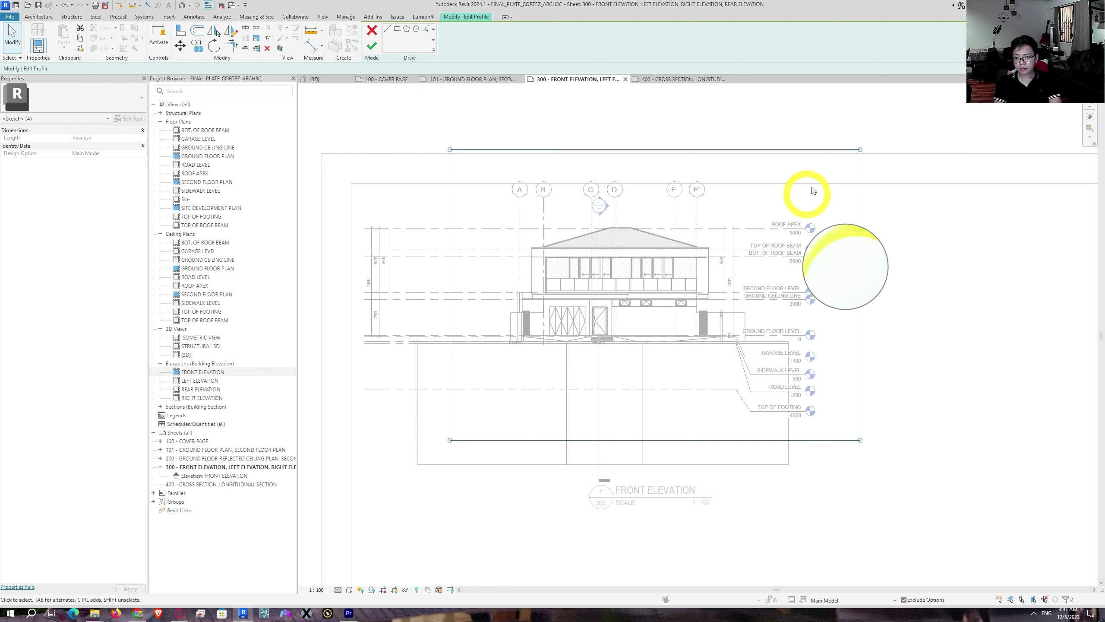
mouse_move(887, 121)
left_mouse_down()
mouse_move(453, 481)
mouse_move(388, 504)
left_mouse_up()
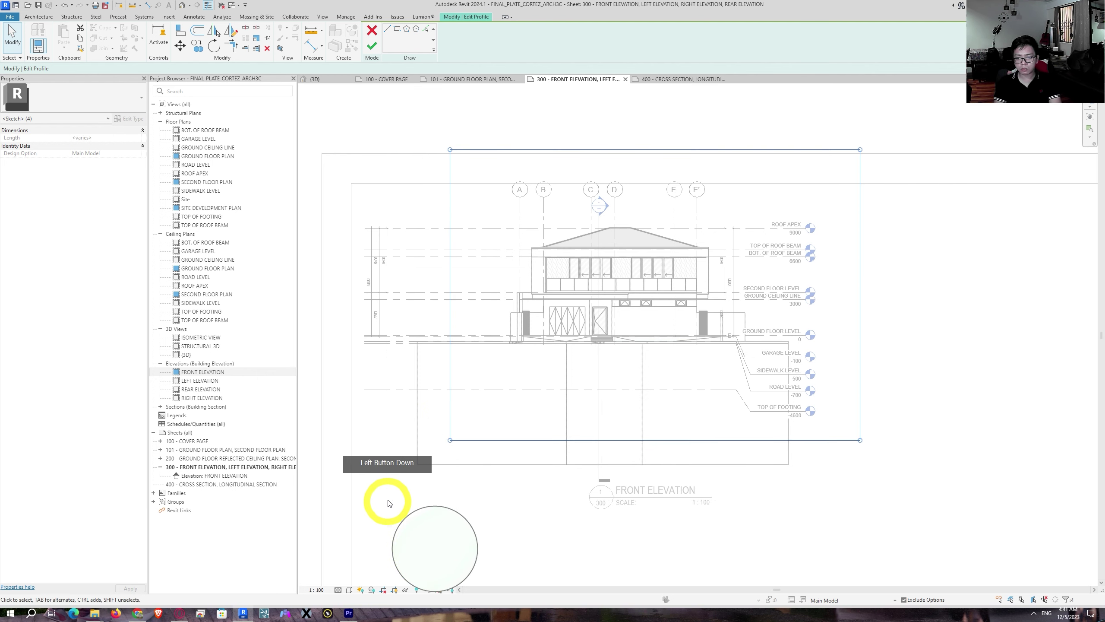
key("Delete")
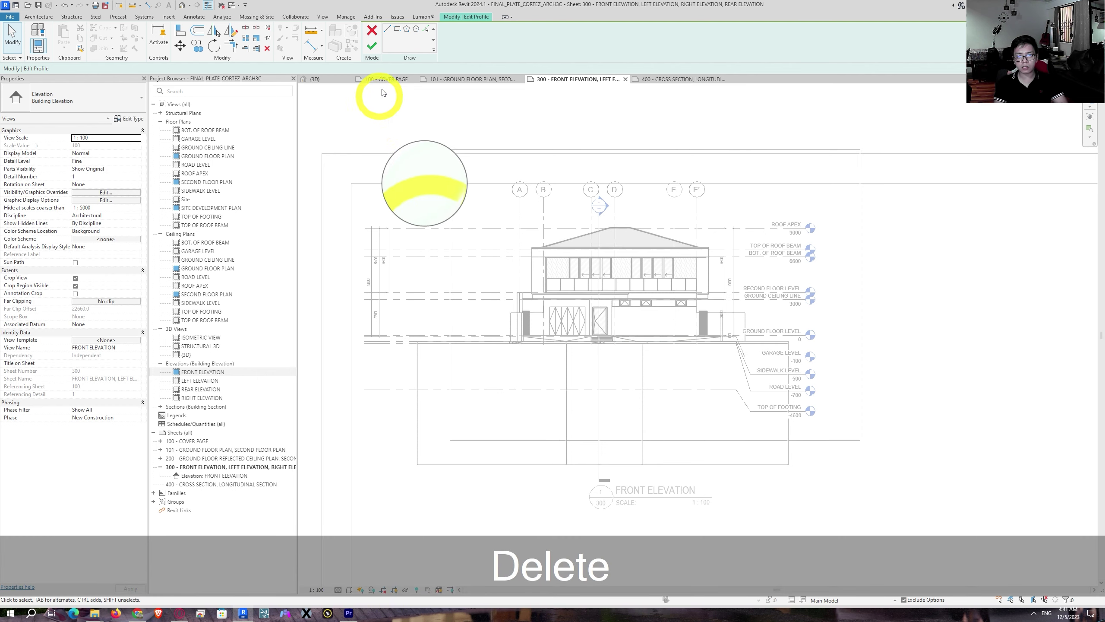
Step: Draw a rectangular crop boundary around the house from left of grid A to the level labels, ending below the ground line, and finish the profile
left_click(398, 29)
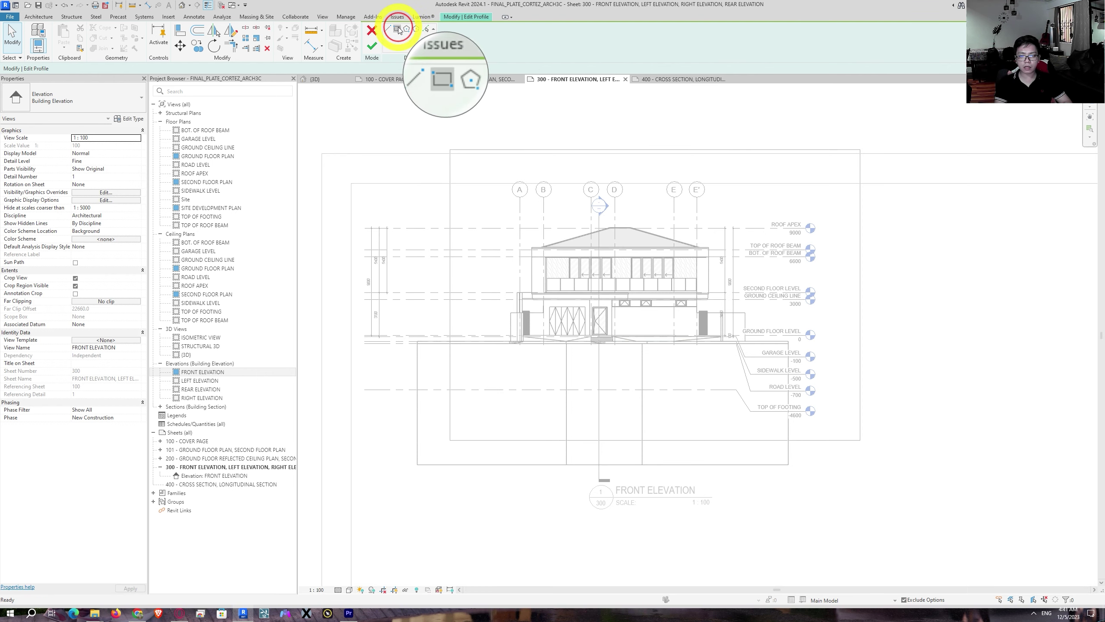
scroll(544, 240, "up", 4)
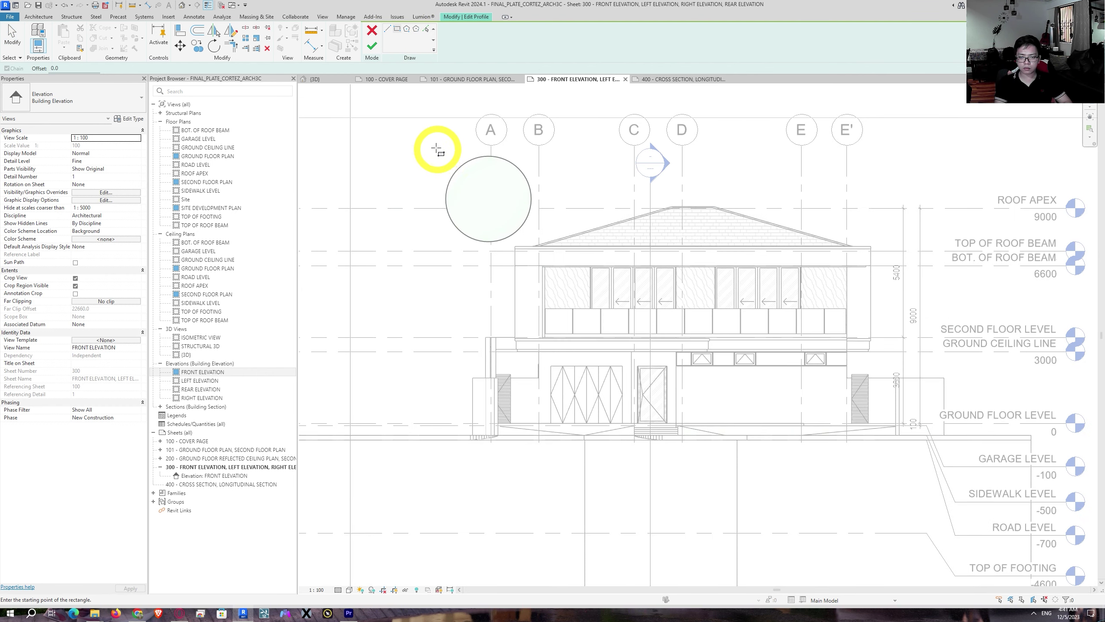
left_click(445, 151)
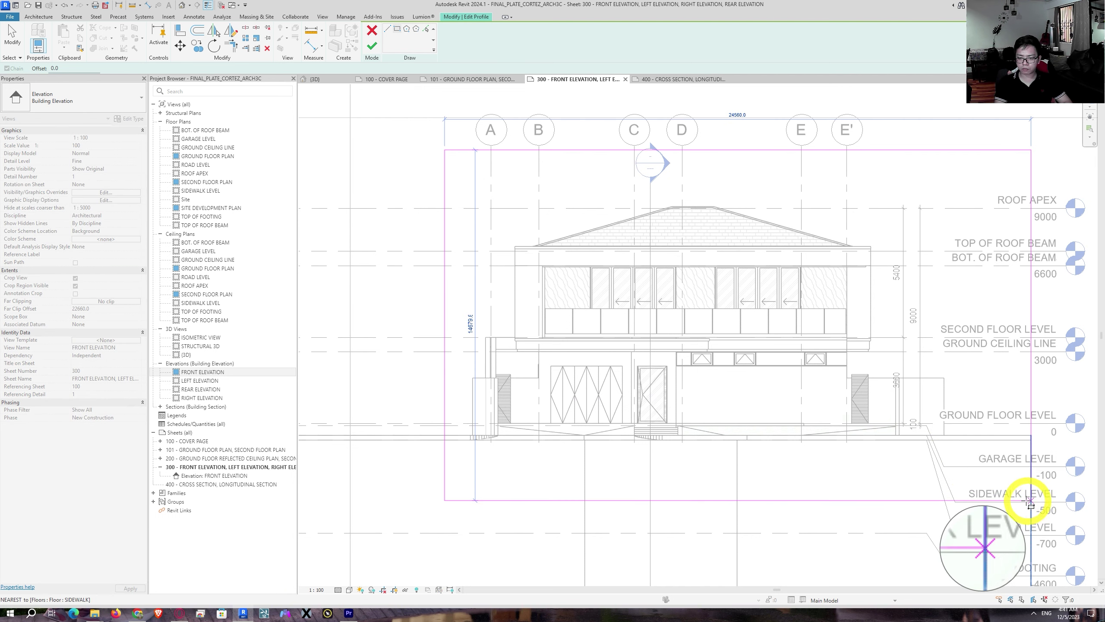
left_click(1005, 499)
key("Escape")
key("Escape")
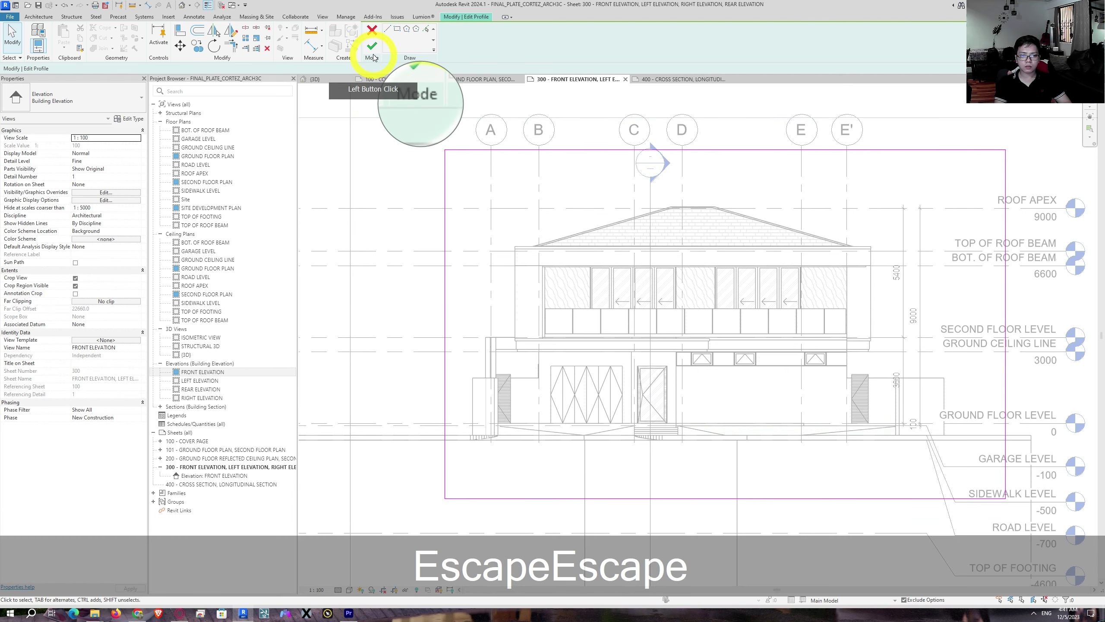
left_click(373, 46)
Step: Turn on Annotation Crop for the front elevation and select its crop boundary
middle_click_drag(799, 400, 663, 304)
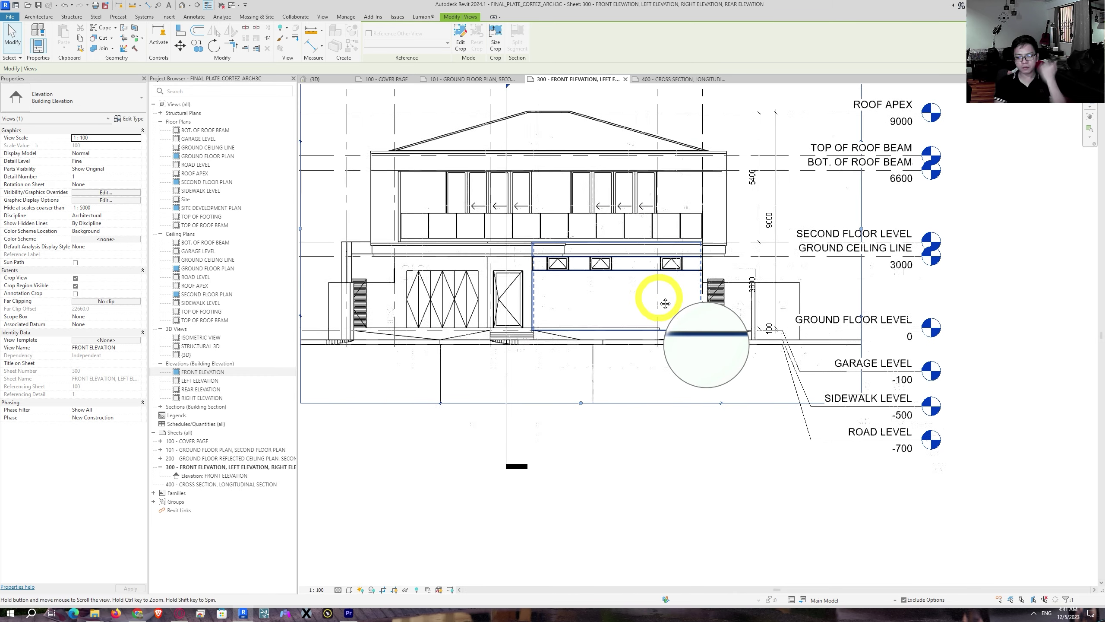
scroll(622, 408, "down", 2)
key("Escape")
middle_click_drag(562, 395, 684, 494)
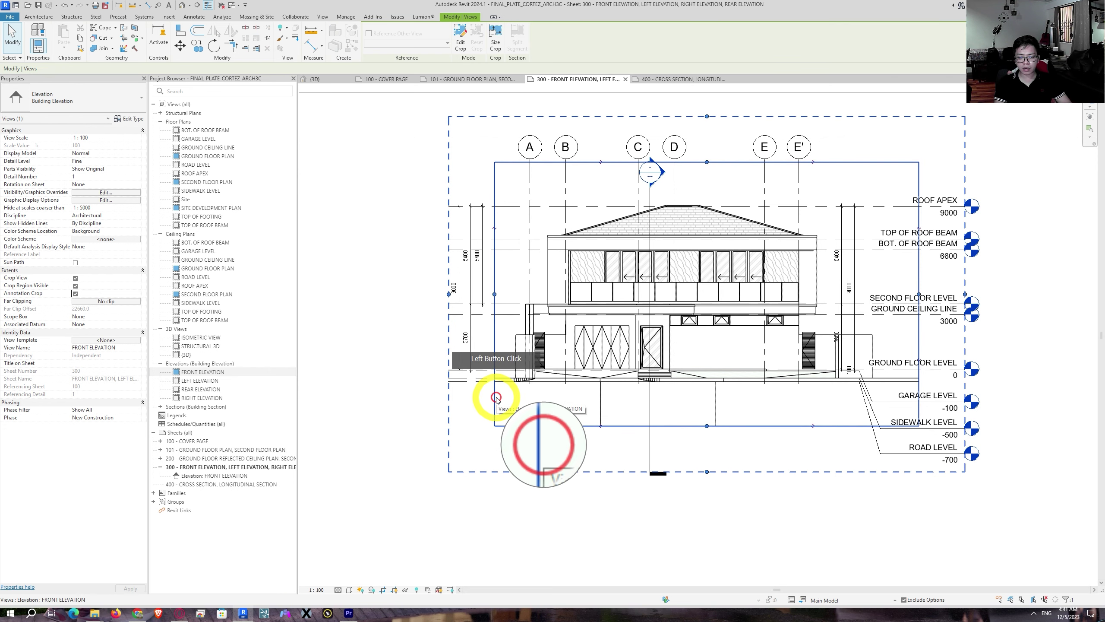
left_click(449, 386)
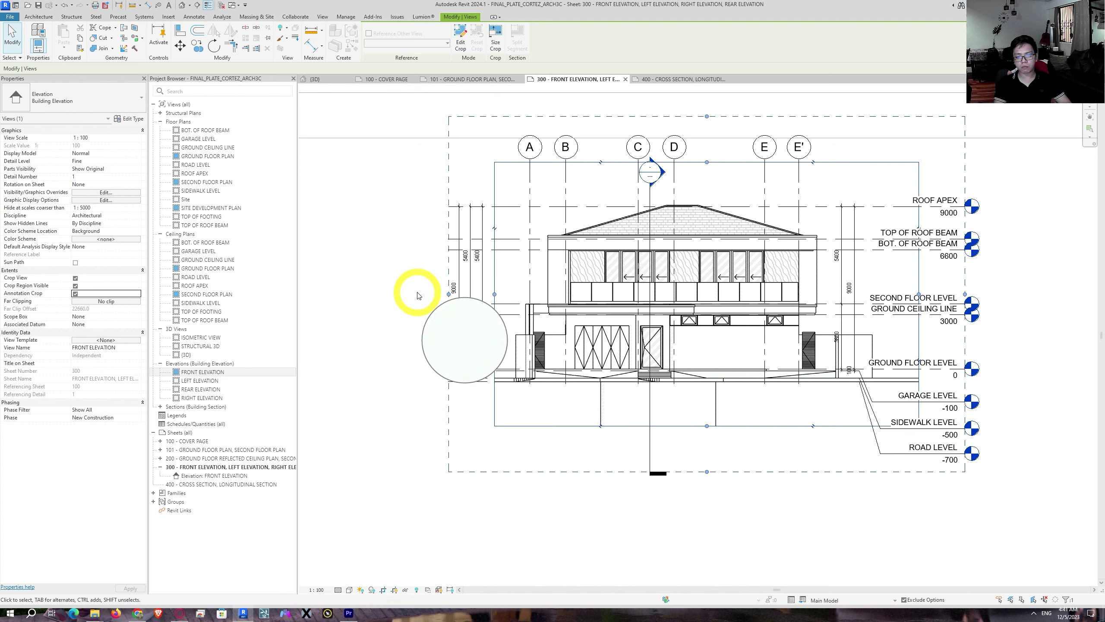
Step: Move the left edge of the front elevation's annotation crop slightly outward, away from grid A
mouse_move(450, 295)
left_mouse_down()
mouse_move(481, 295)
mouse_move(447, 294)
left_mouse_up()
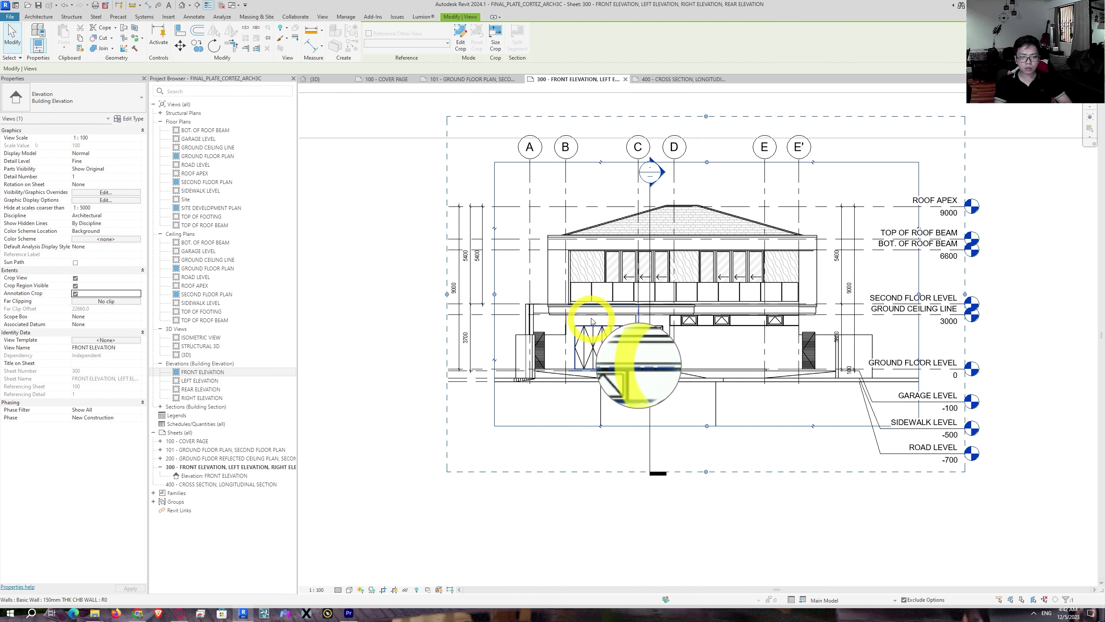
middle_click_drag(541, 222, 526, 261)
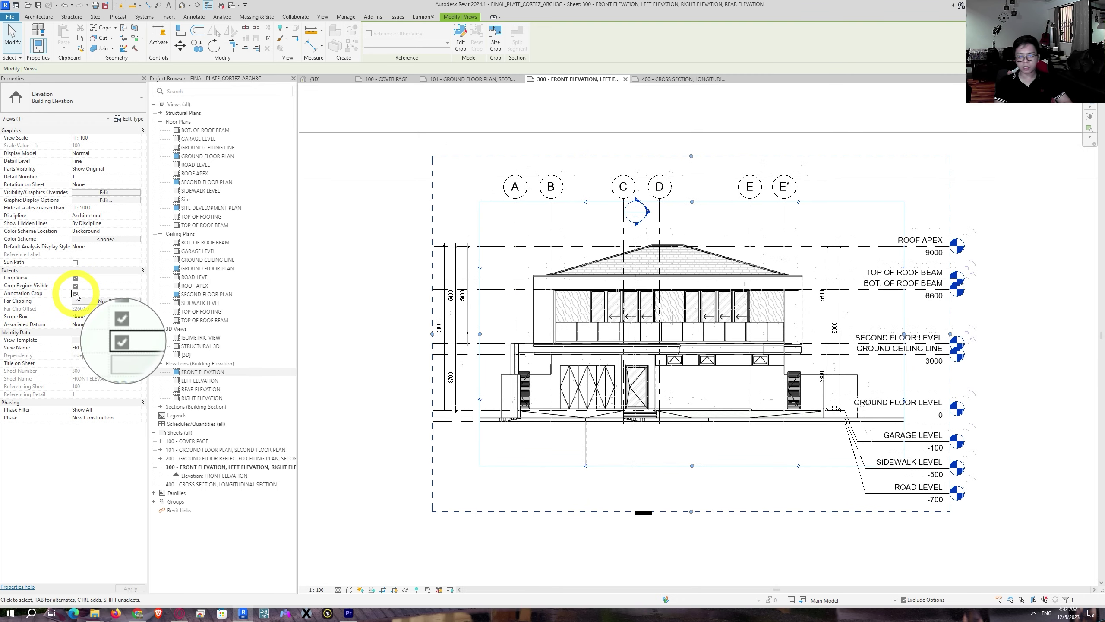
scroll(868, 494, "up", 1)
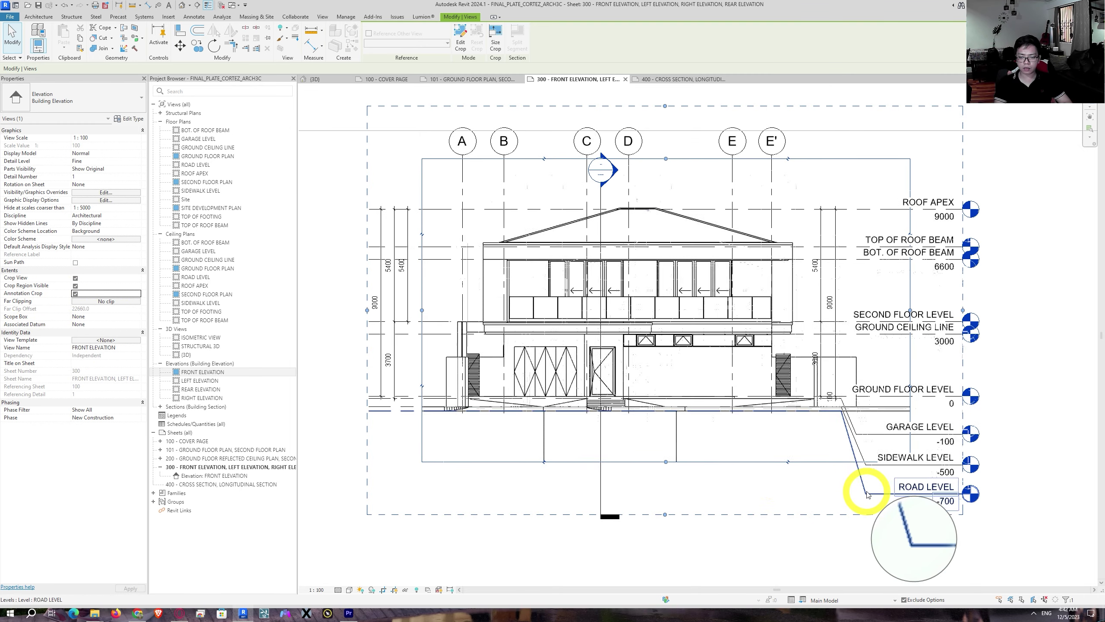
scroll(624, 271, "up", 2, "ctrl")
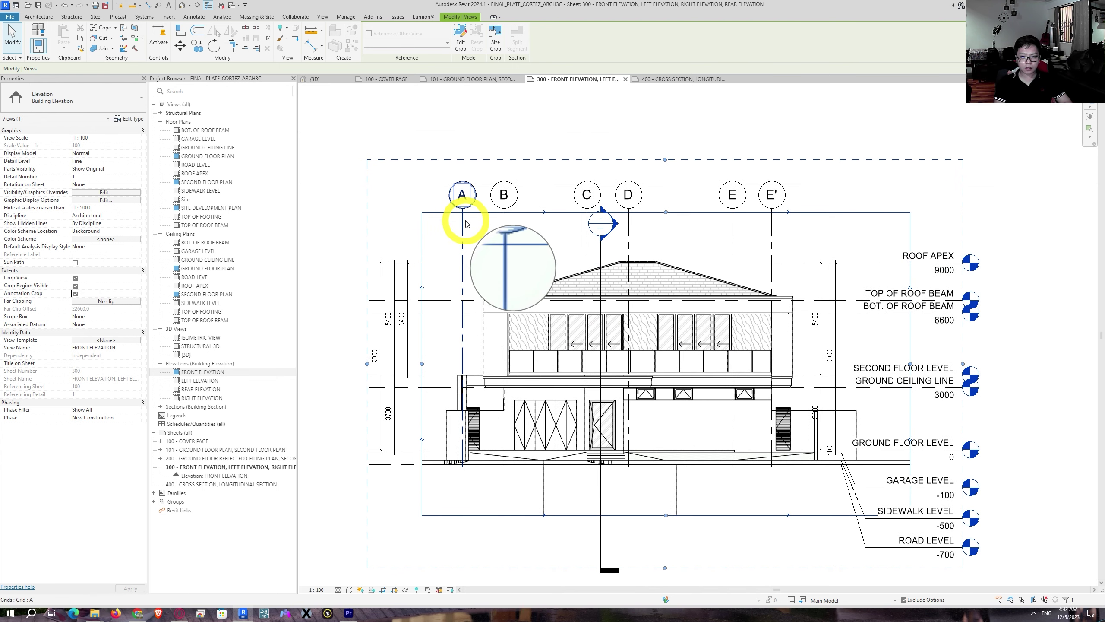
Step: Expand the project's Annotation Symbols families down to the type under M_Grid Head - Circle
left_click(464, 223)
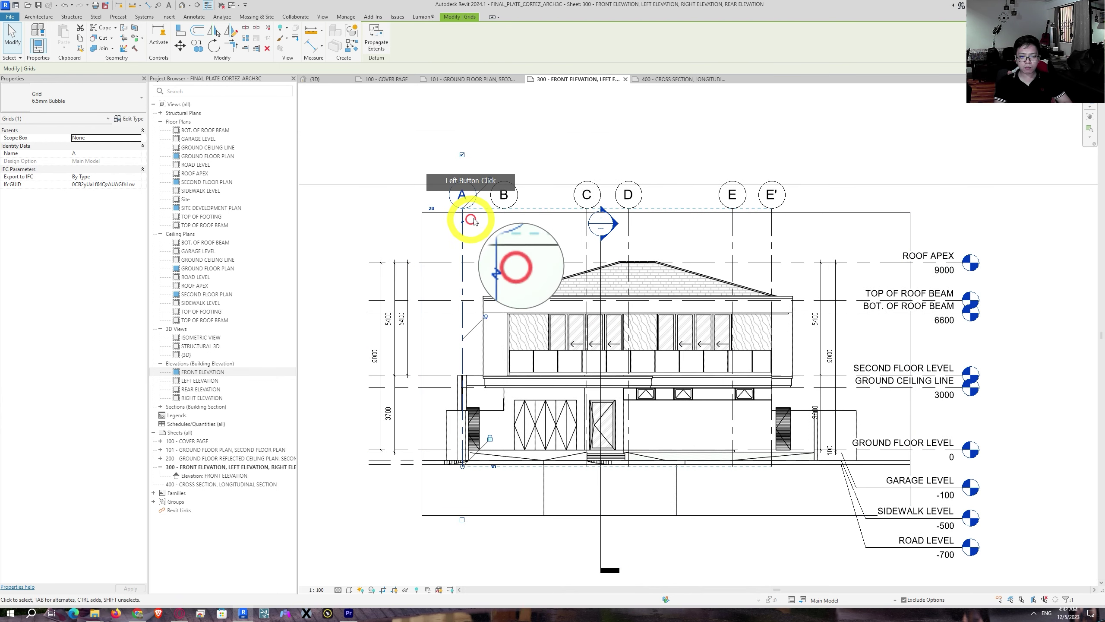
left_click(503, 220)
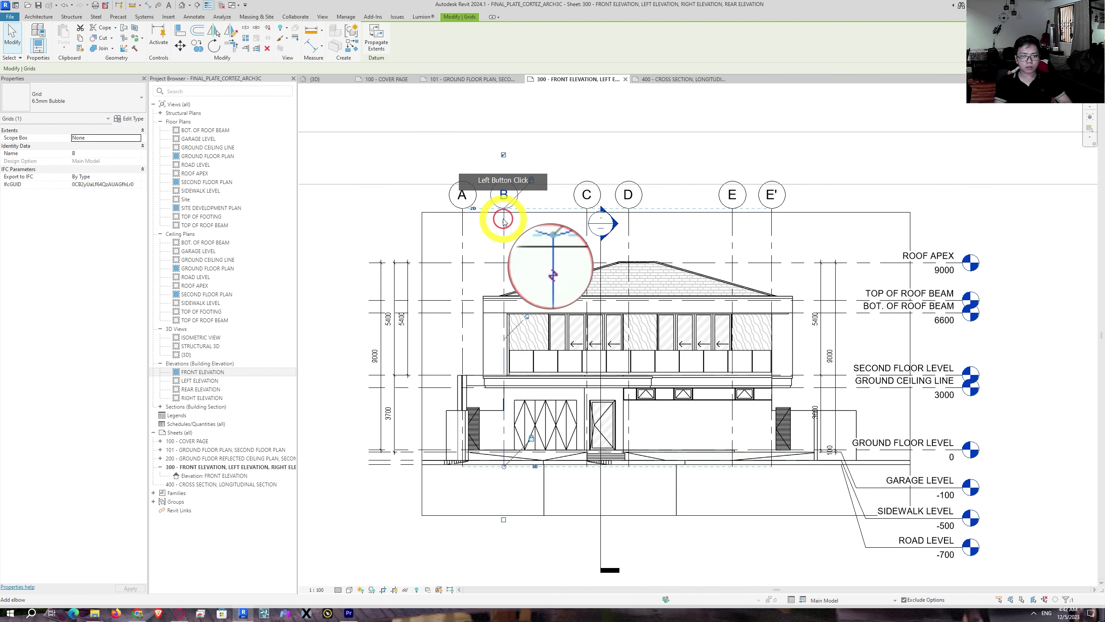
left_click(731, 218)
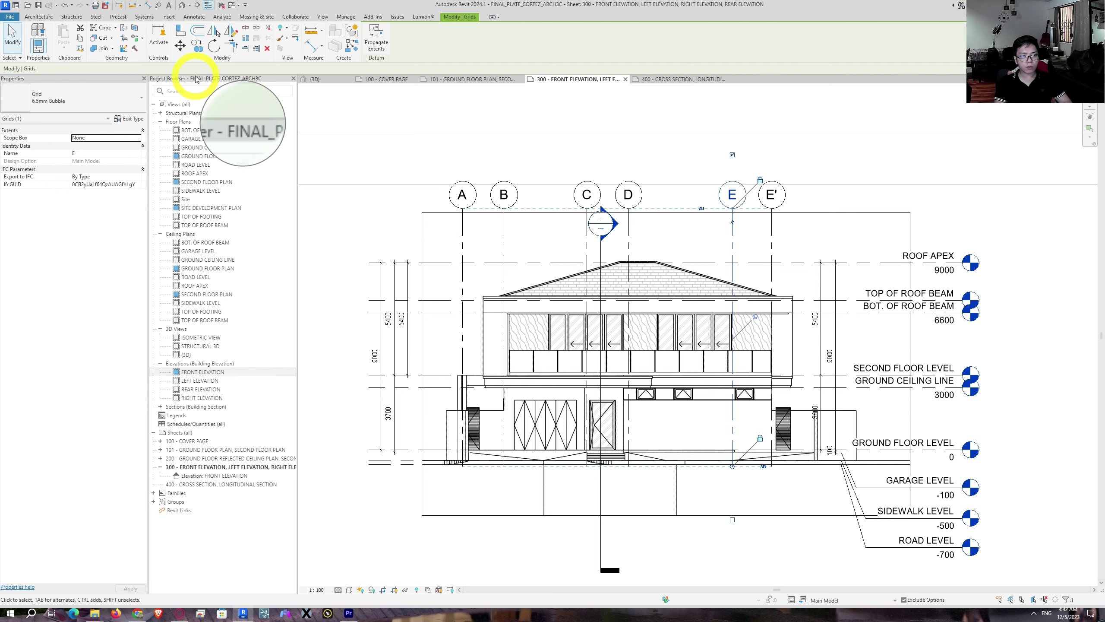
left_click(154, 494)
scroll(243, 544, "down", 7)
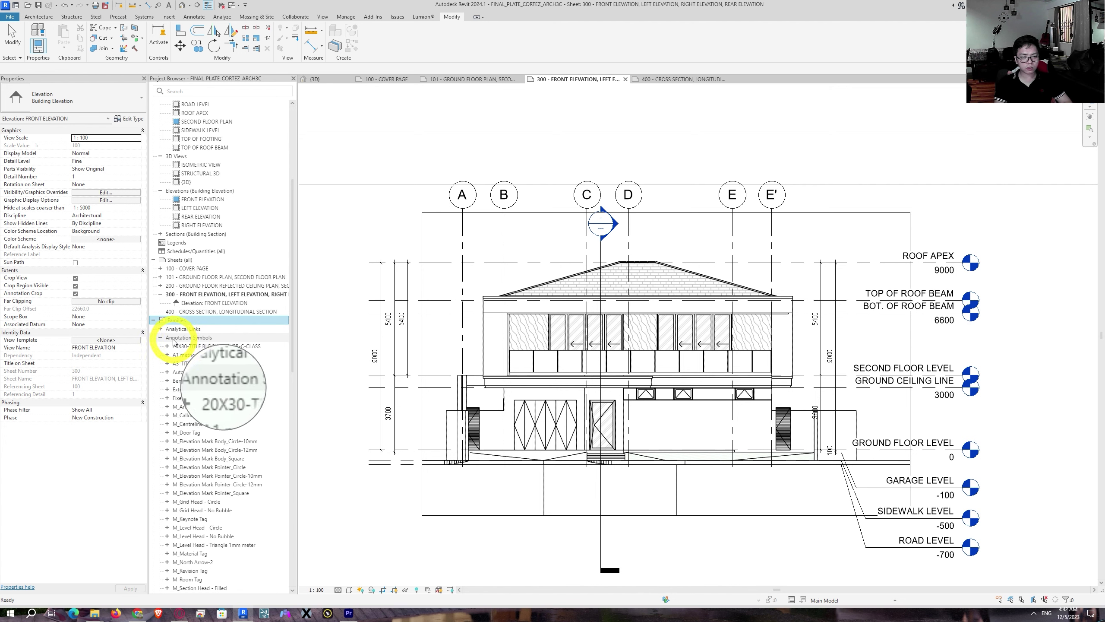
scroll(222, 425, "down", 3)
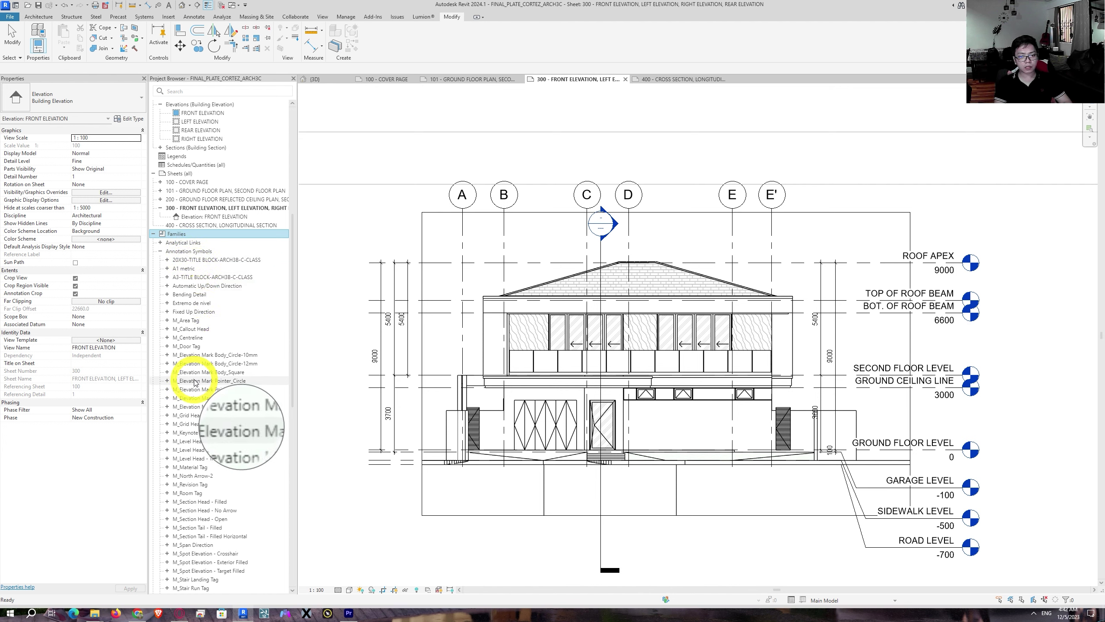
scroll(195, 415, "down", 3)
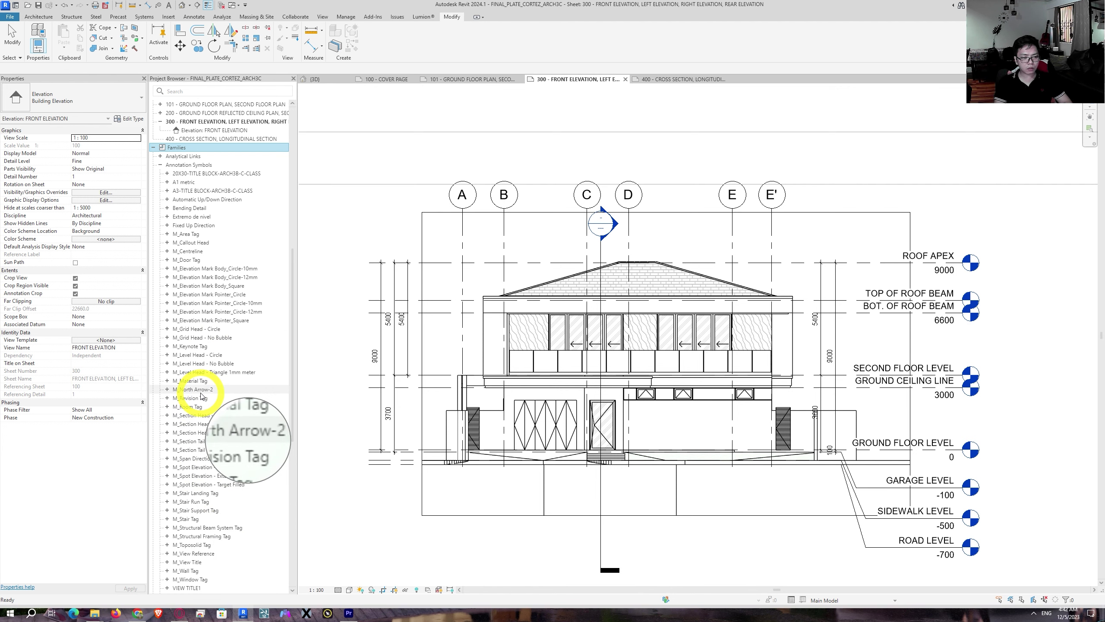
left_click(168, 329)
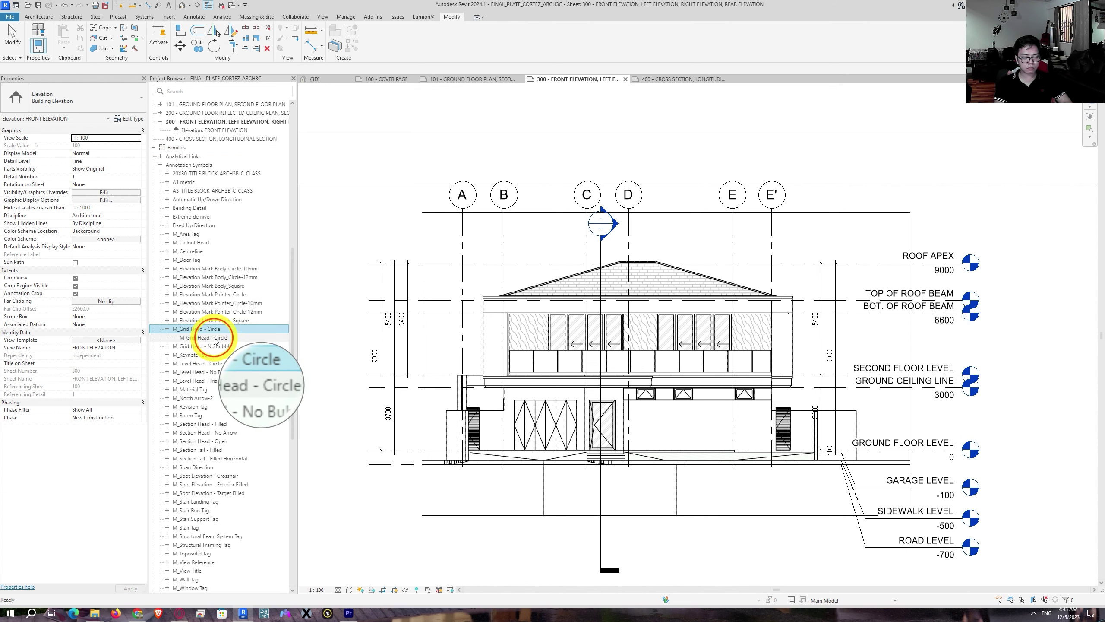
Step: Set the Radius of the M_Grid Head - Circle type to 5 and deselect it
left_click(214, 338)
right_click(211, 338)
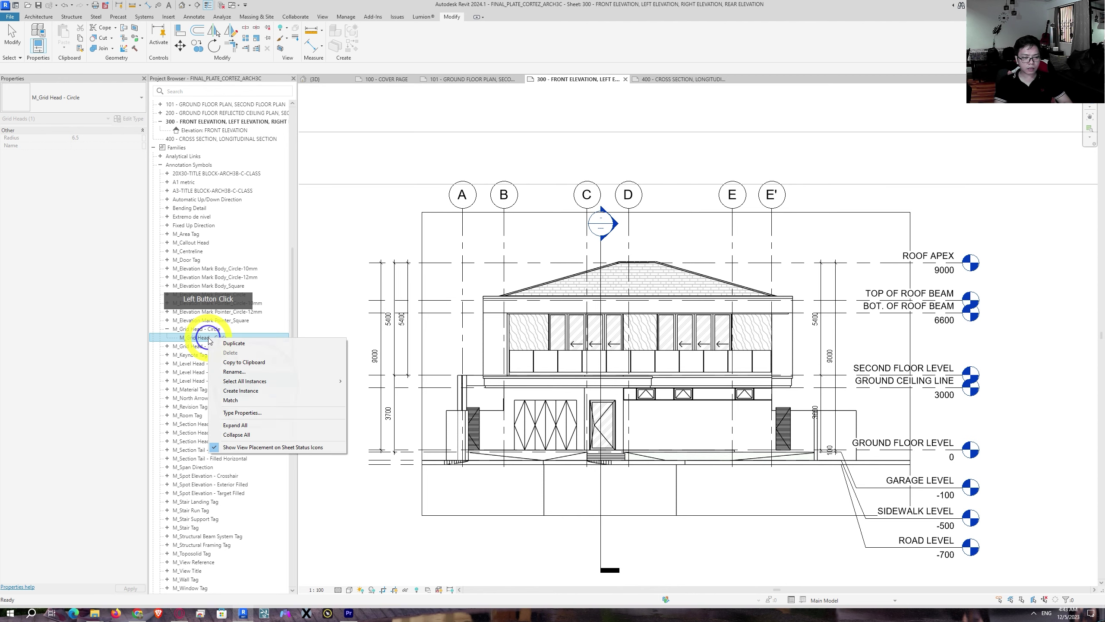
left_click(290, 412)
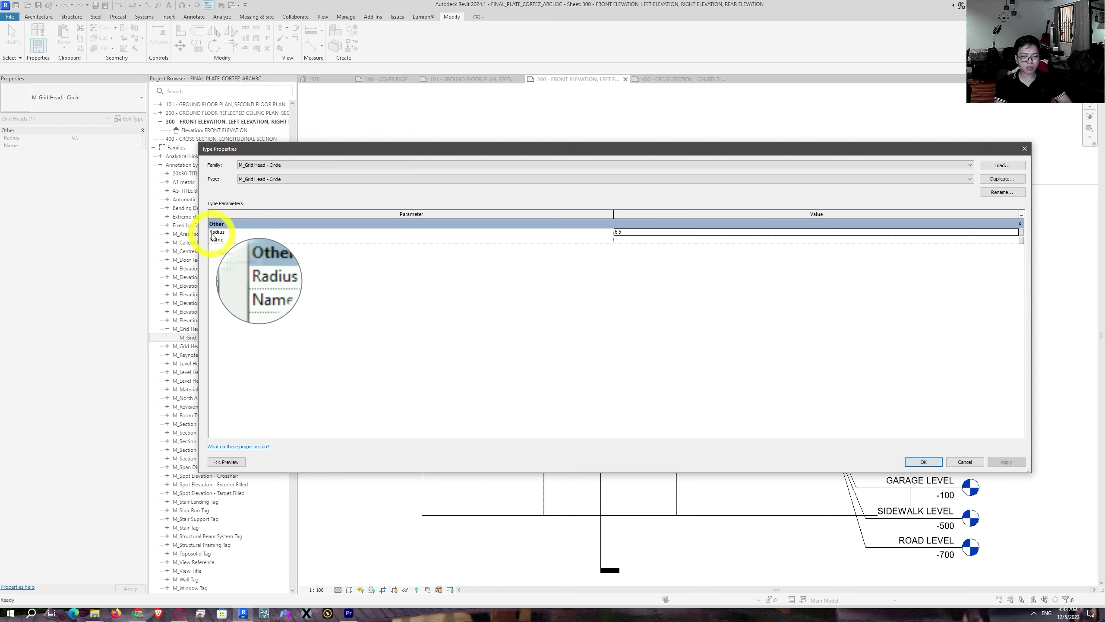
double_click(619, 231)
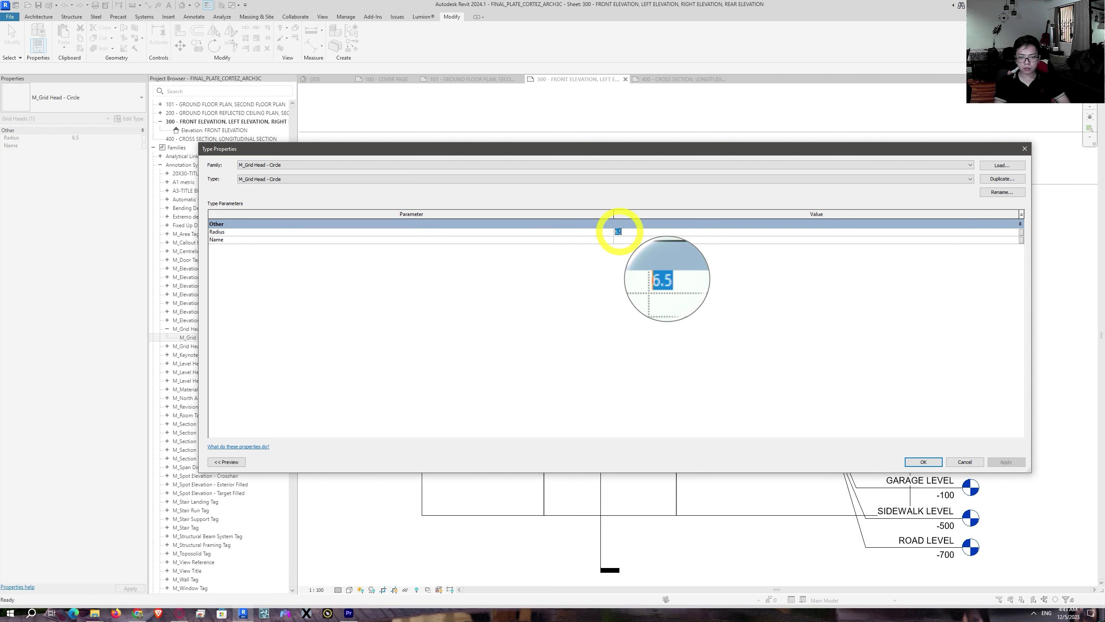
type("5")
left_click(923, 462)
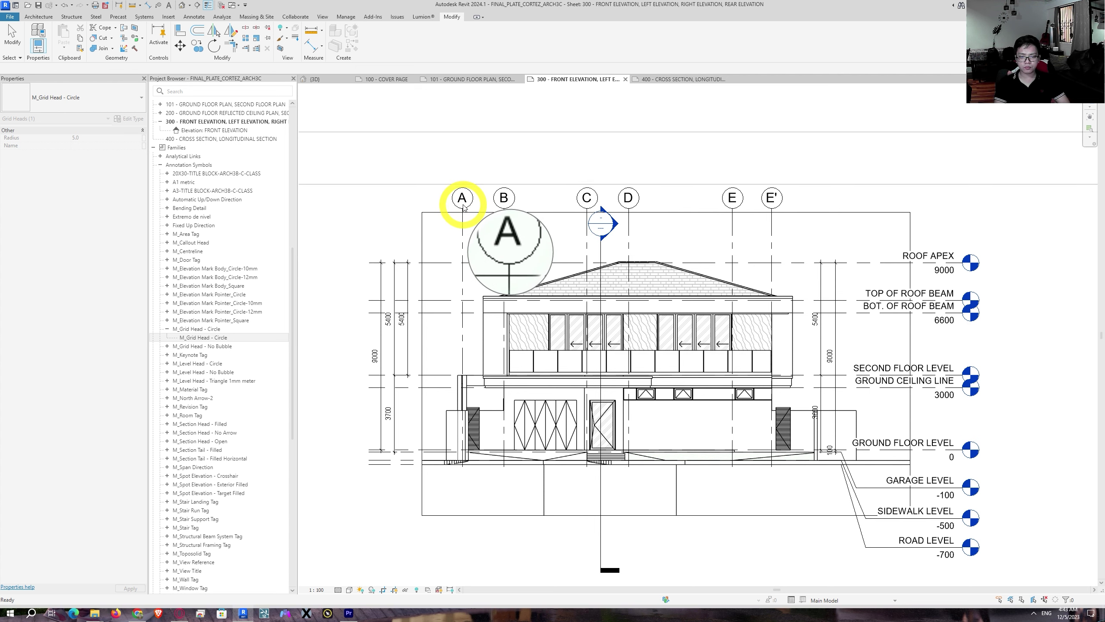
left_click(439, 124)
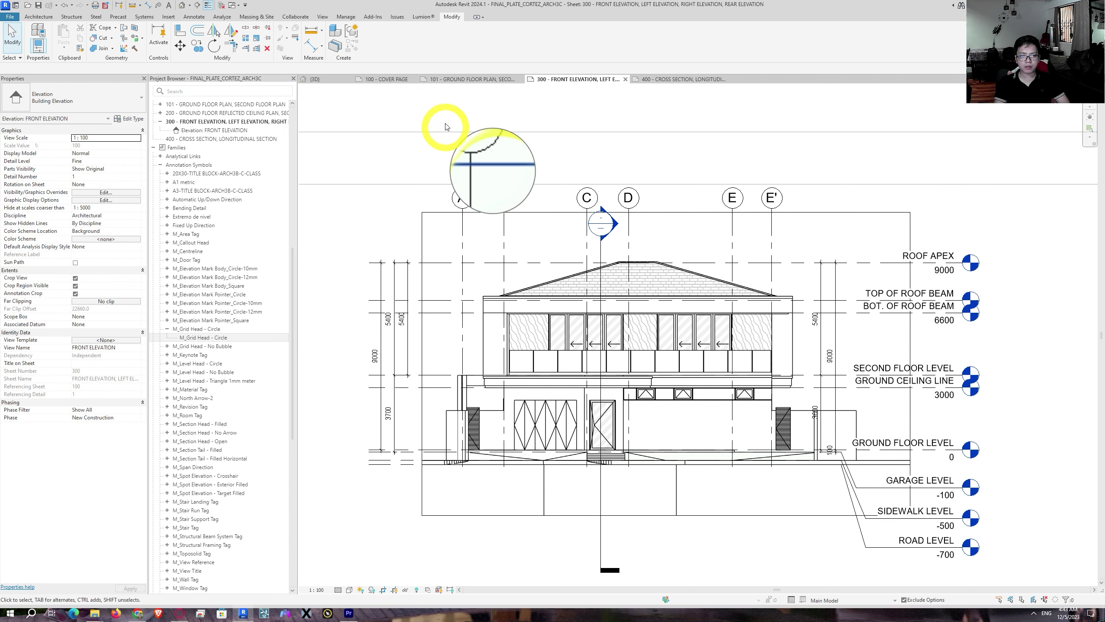
Step: Examine the grid bubbles and their spacing around grids E and E' on sheet 101's ground floor plan
left_click(464, 80)
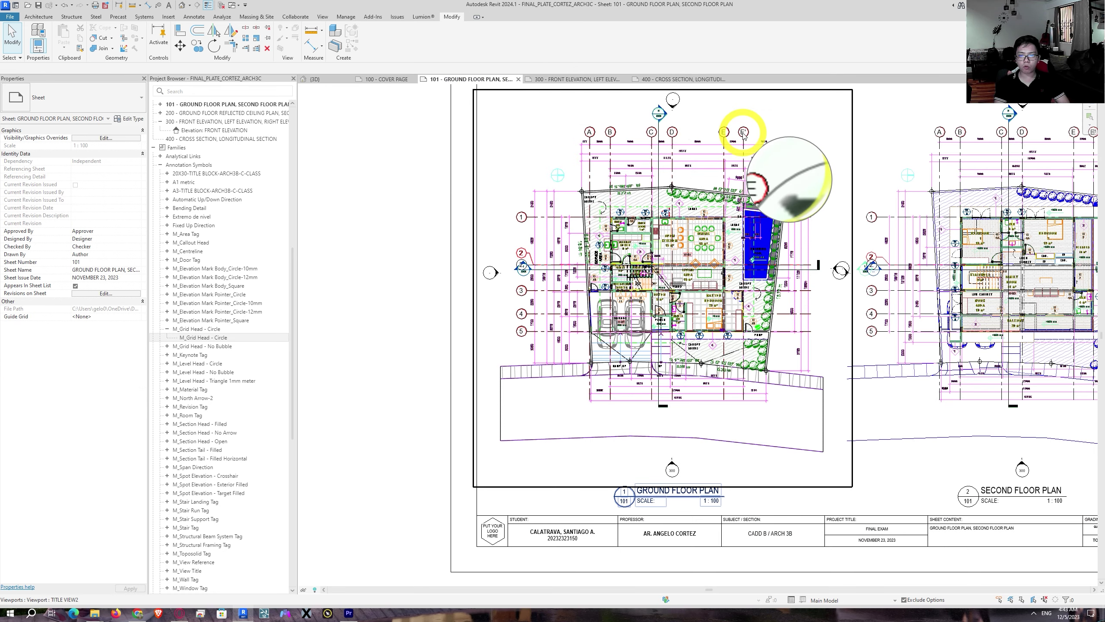
scroll(743, 136, "up", 5)
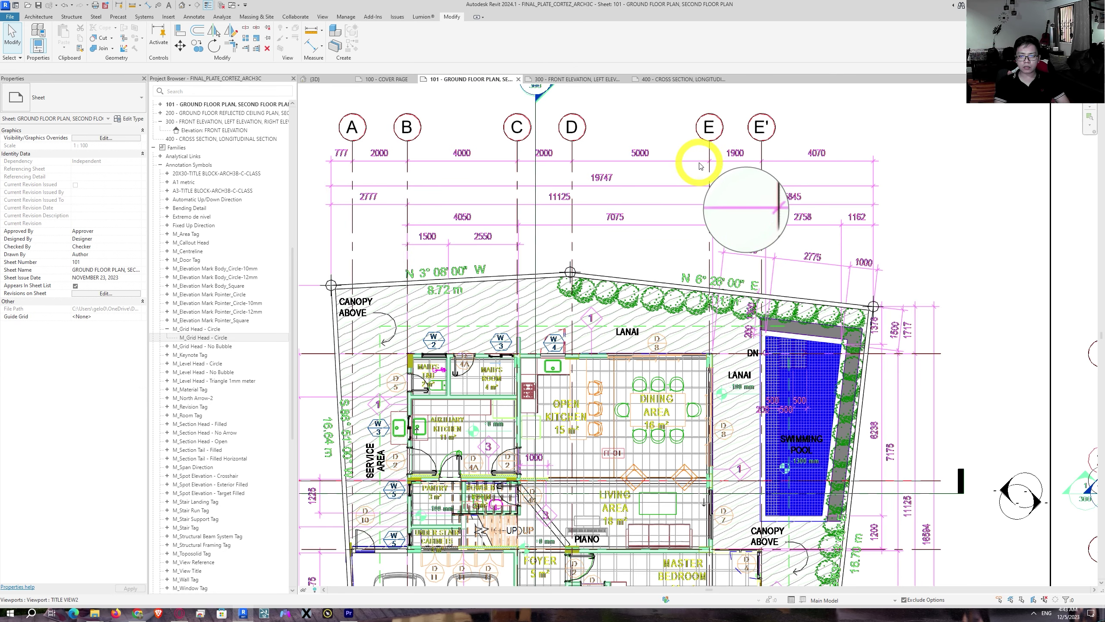
middle_click_drag(672, 186, 449, 254)
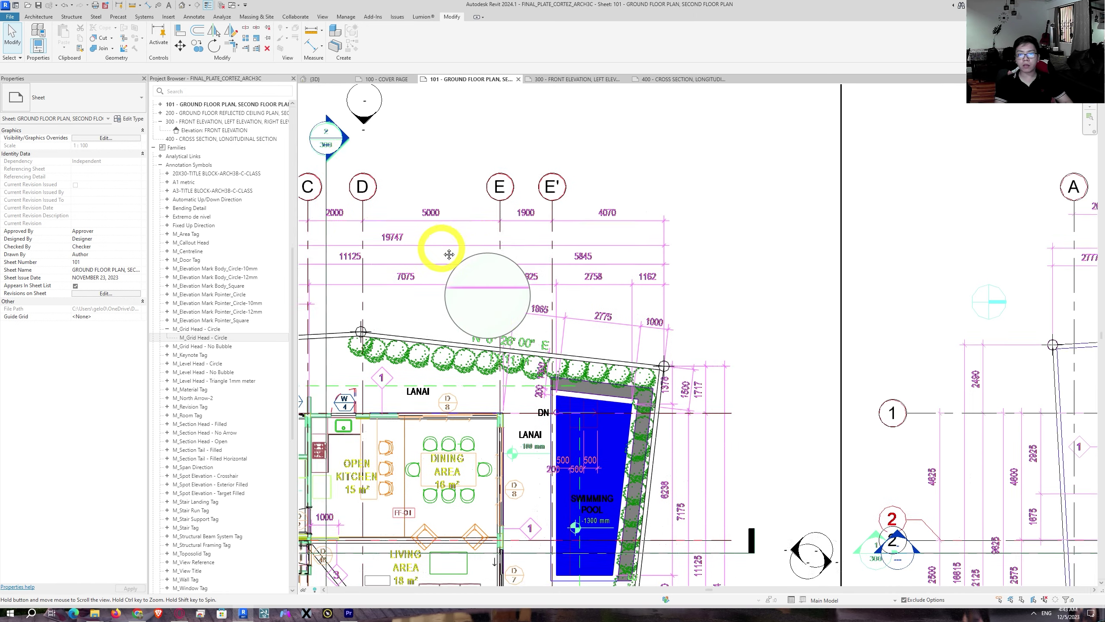
scroll(479, 244, "down", 2)
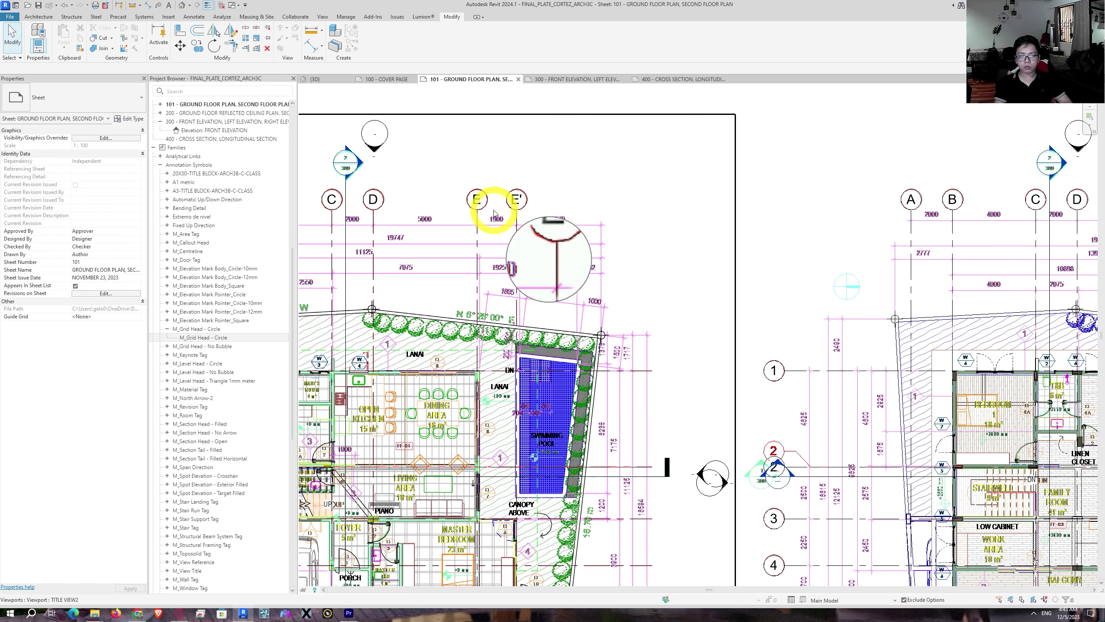
scroll(500, 205, "up", 3)
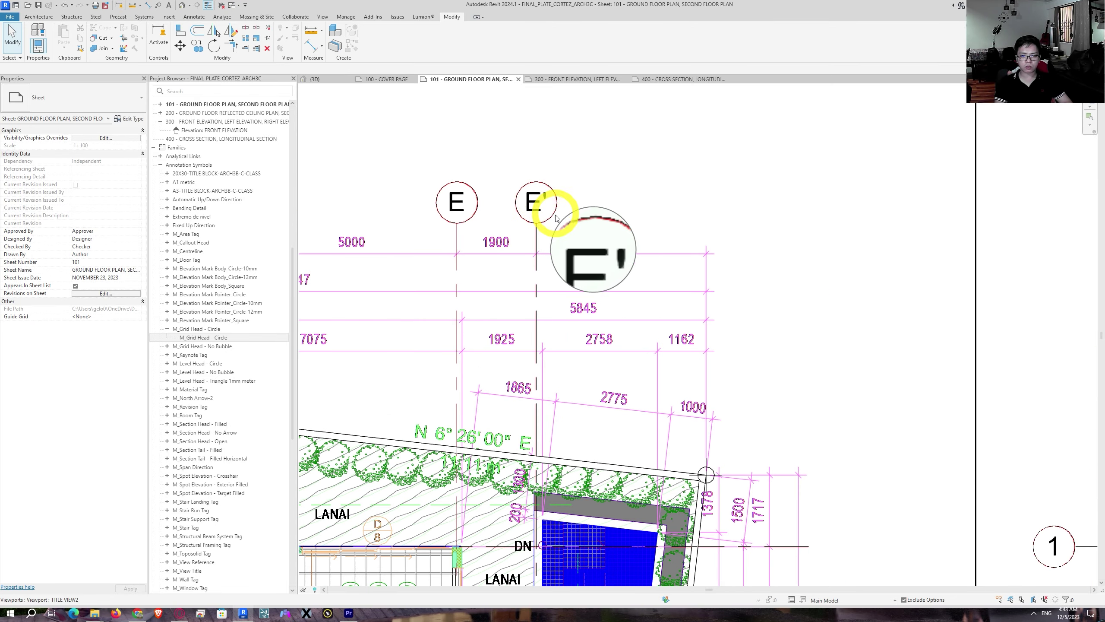
scroll(549, 216, "down", 5)
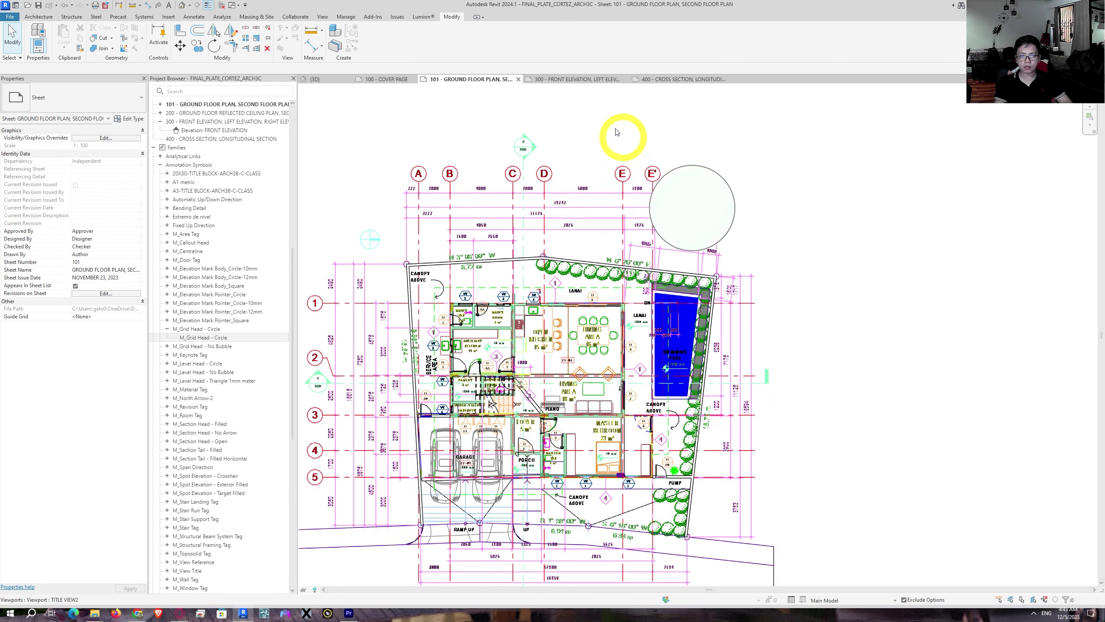
scroll(609, 126, "down", 2)
Step: Return to sheet 300 and open the M_Level Head - Circle family for editing
left_click(601, 80)
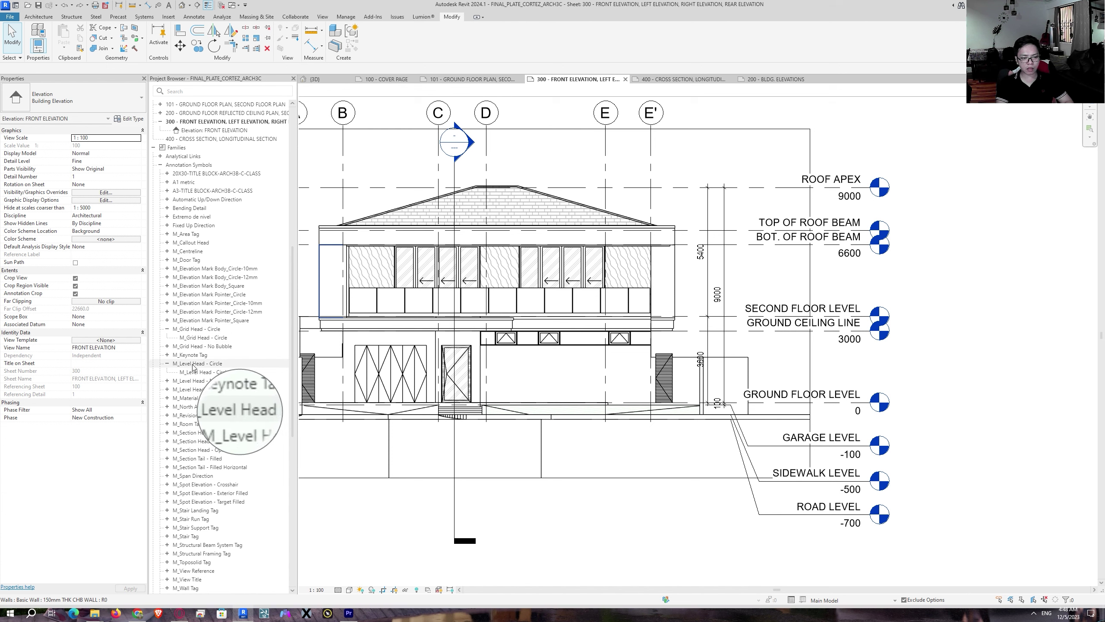
right_click(214, 367)
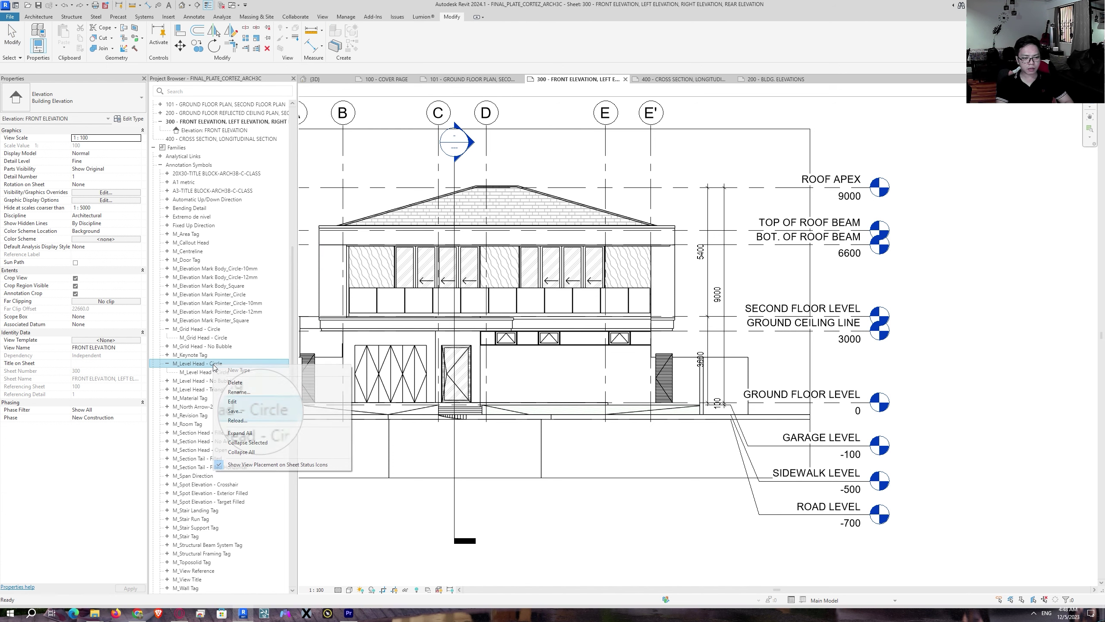
left_click(234, 402)
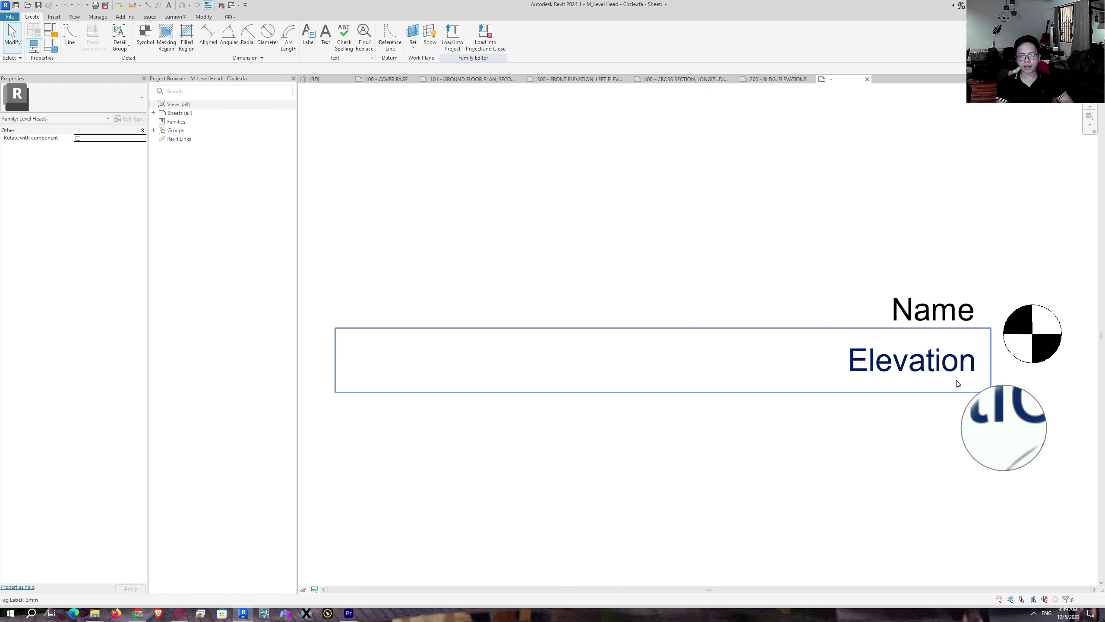
Step: Duplicate the tag label type of the level head's Name and Elevation labels as 2mm
scroll(709, 344, "up", 2)
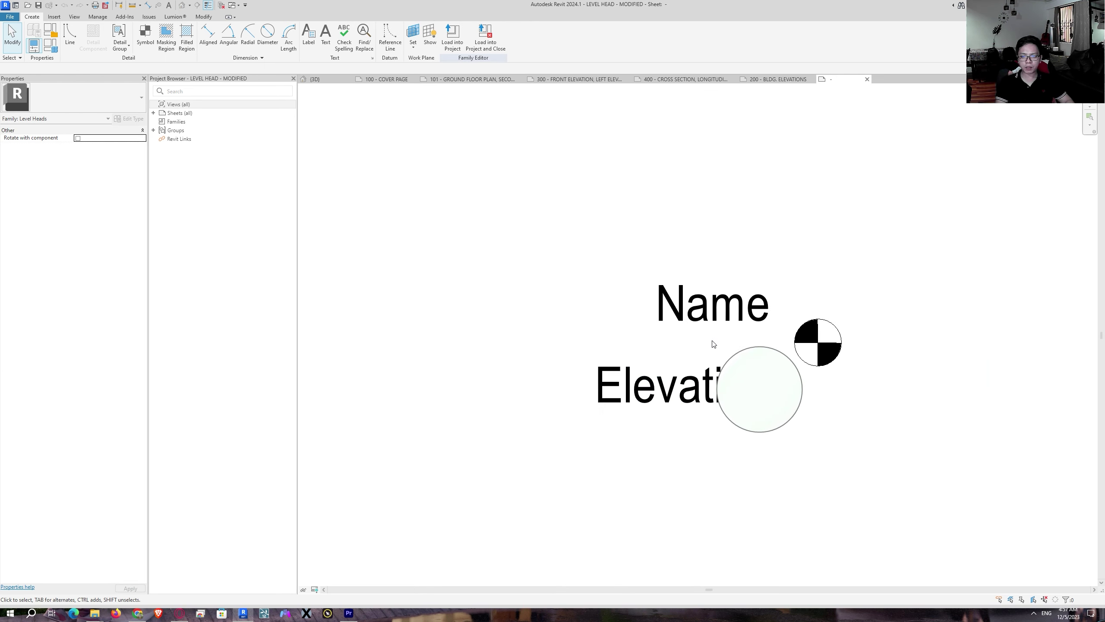
left_click(697, 310)
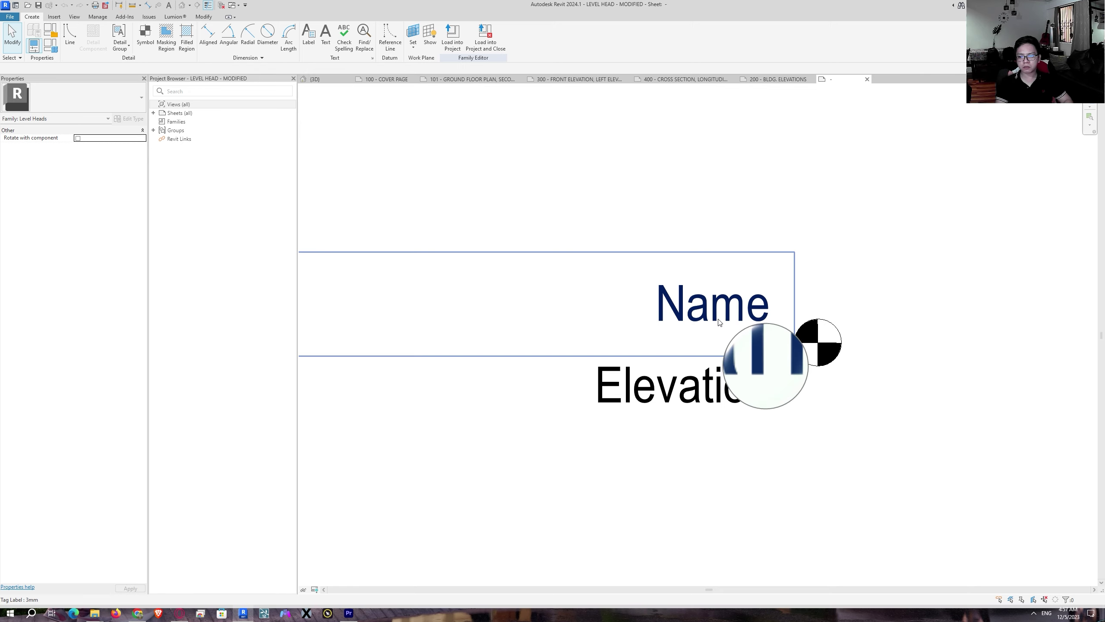
left_click(696, 375, "ctrl")
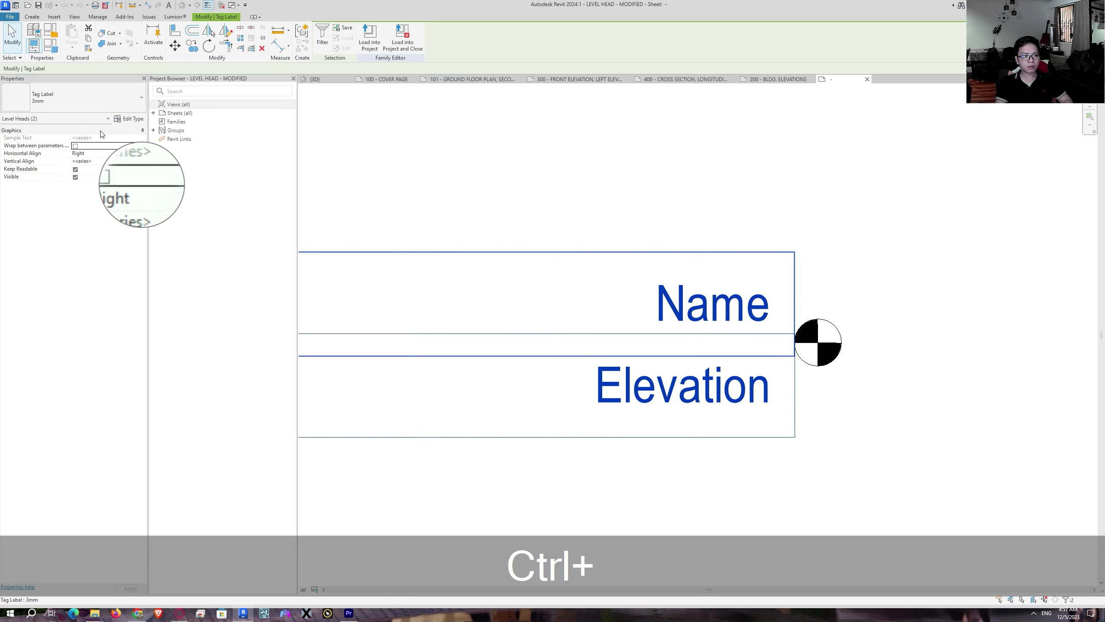
left_click(128, 118)
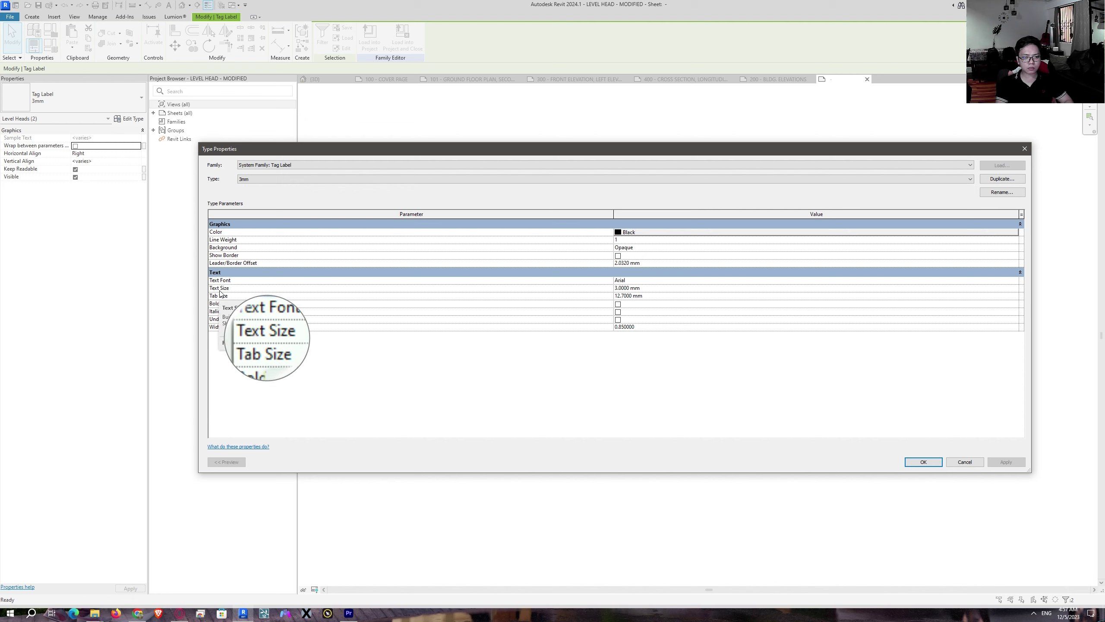
left_click(1001, 179)
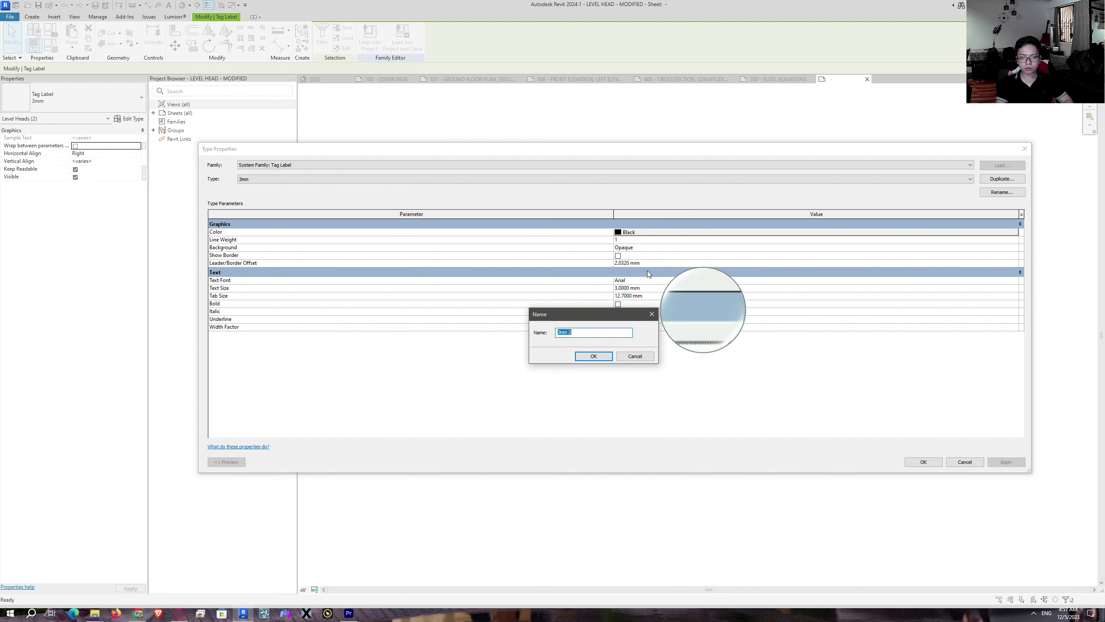
left_click(576, 333)
key("BackSpace")
key("Left")
key("Left")
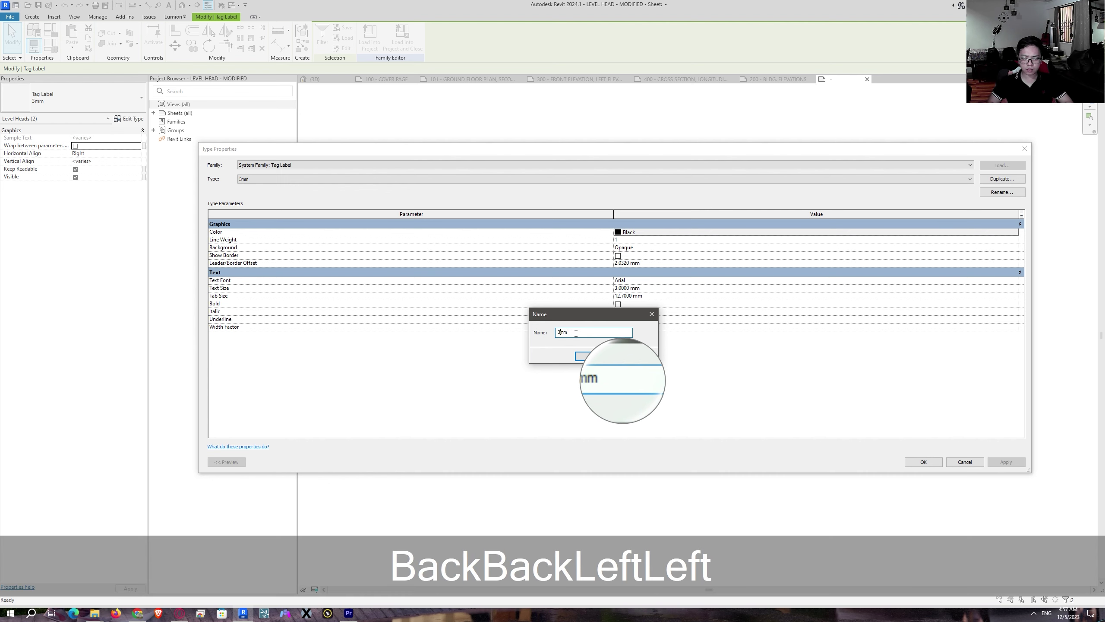
key("BackSpace")
type("2")
left_click(583, 356)
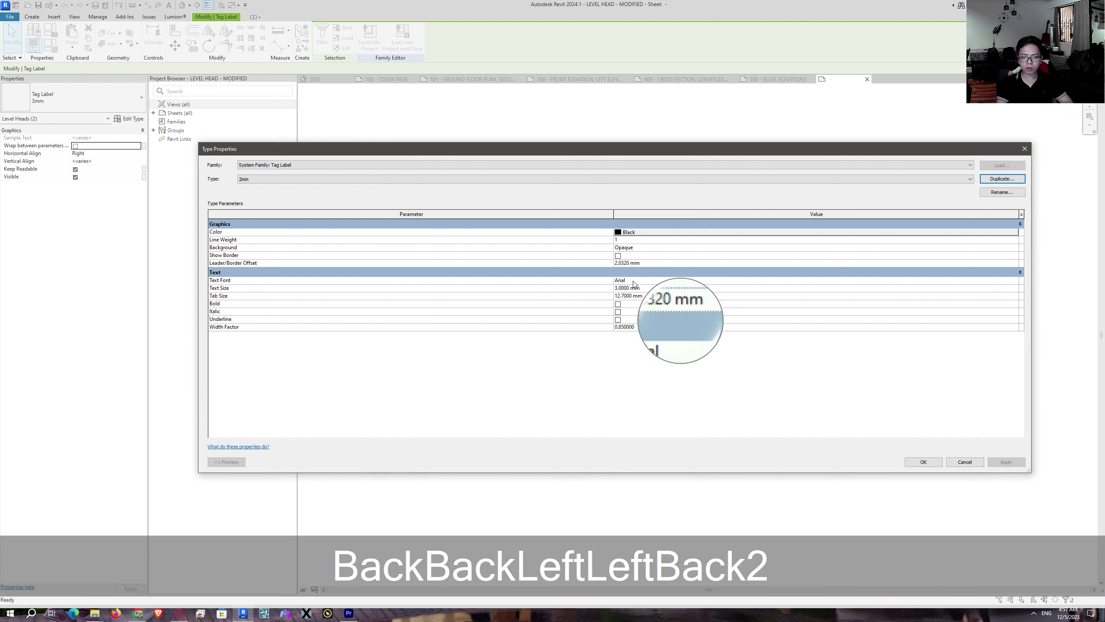
Step: Set the 2mm label type's text size to 2 mm and apply it
left_click(625, 288)
double_click(626, 287)
type("2")
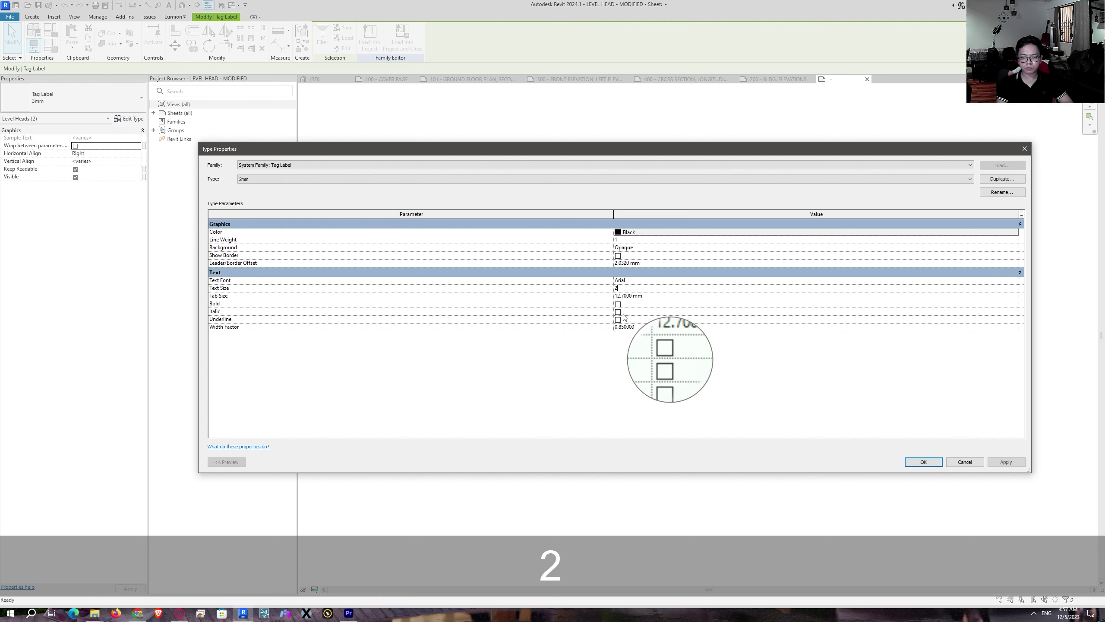
left_click(603, 380)
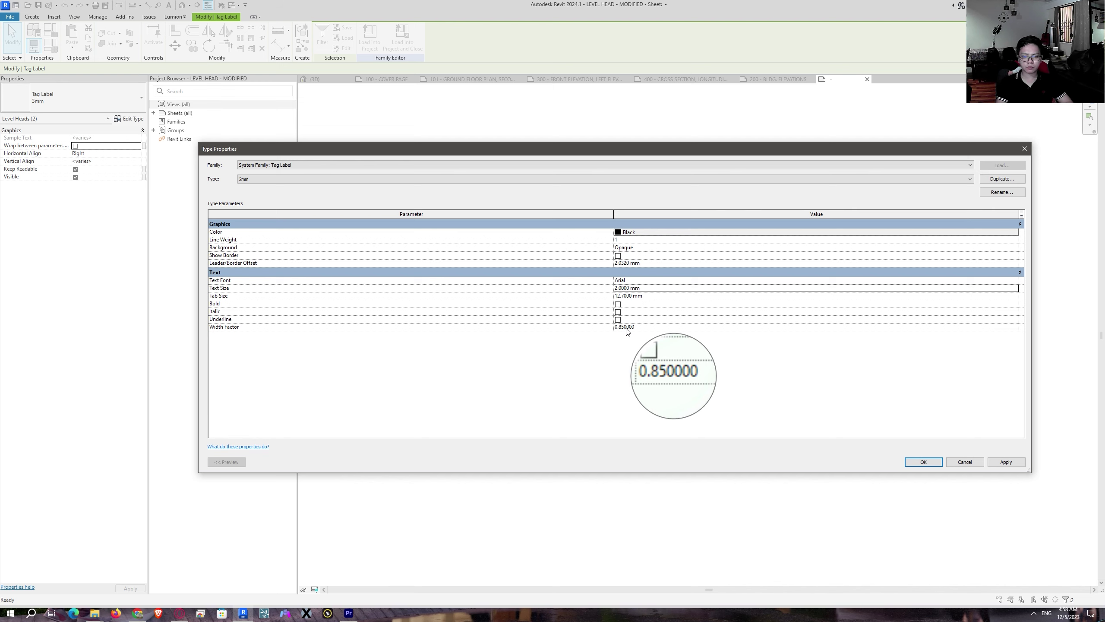
left_click(1006, 461)
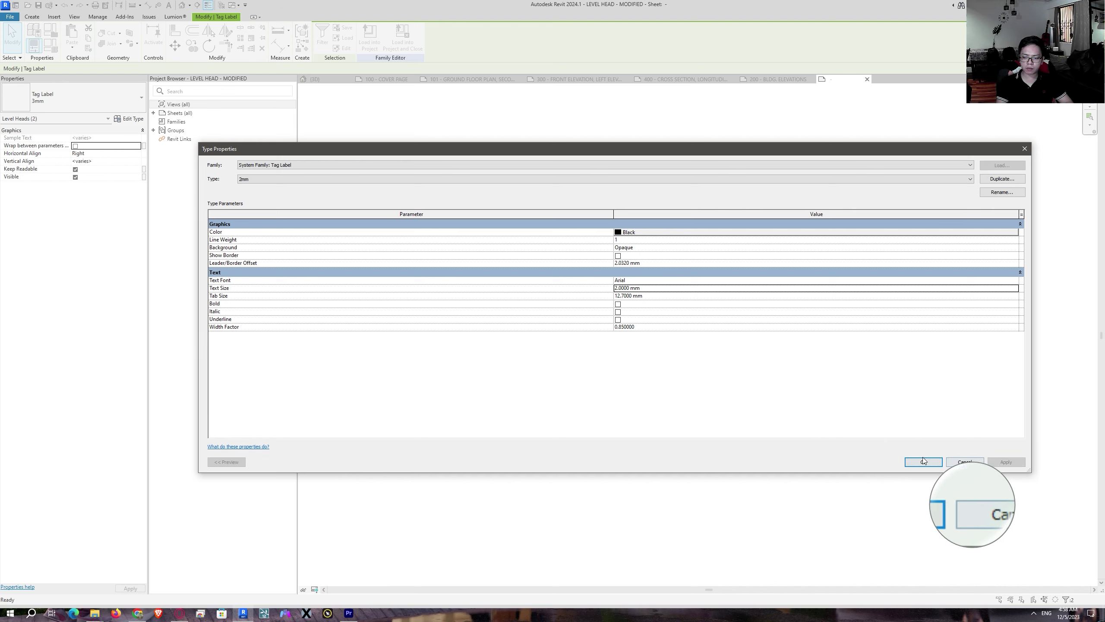
Step: Confirm the 2mm label type and apply a Radius of 2.0 in the level head's family parameters
left_click(923, 462)
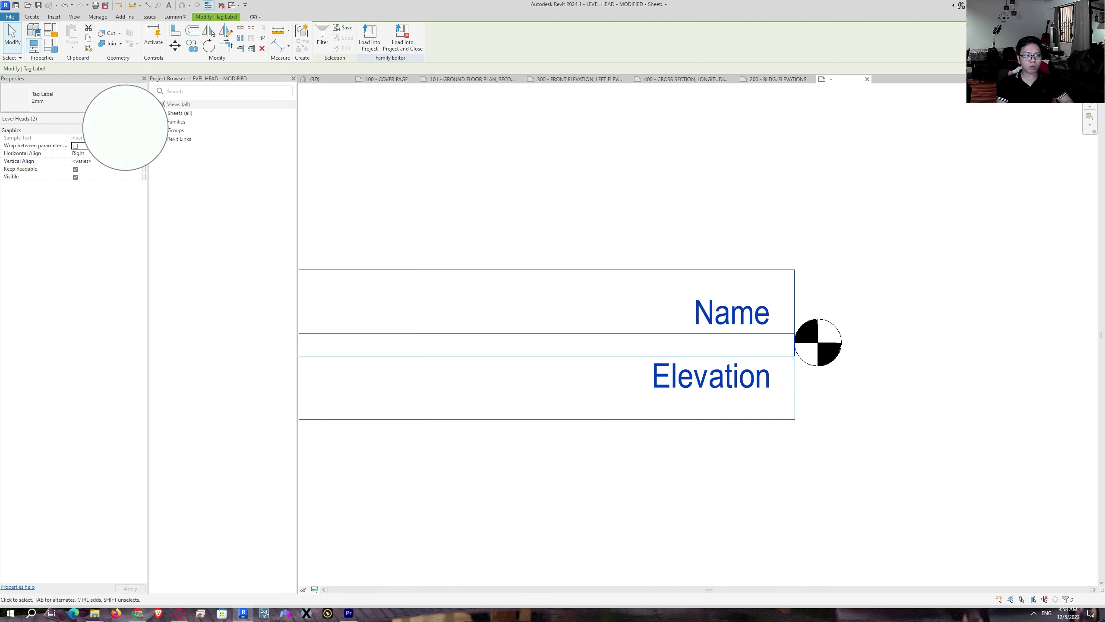
left_click(53, 48)
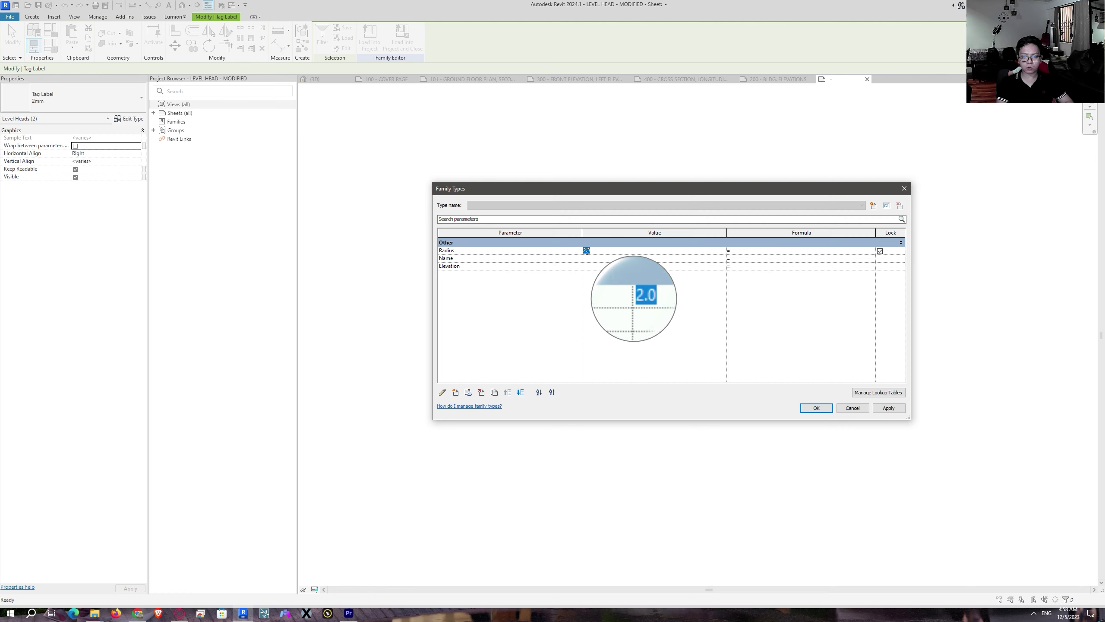
left_click(895, 411)
left_click(823, 408)
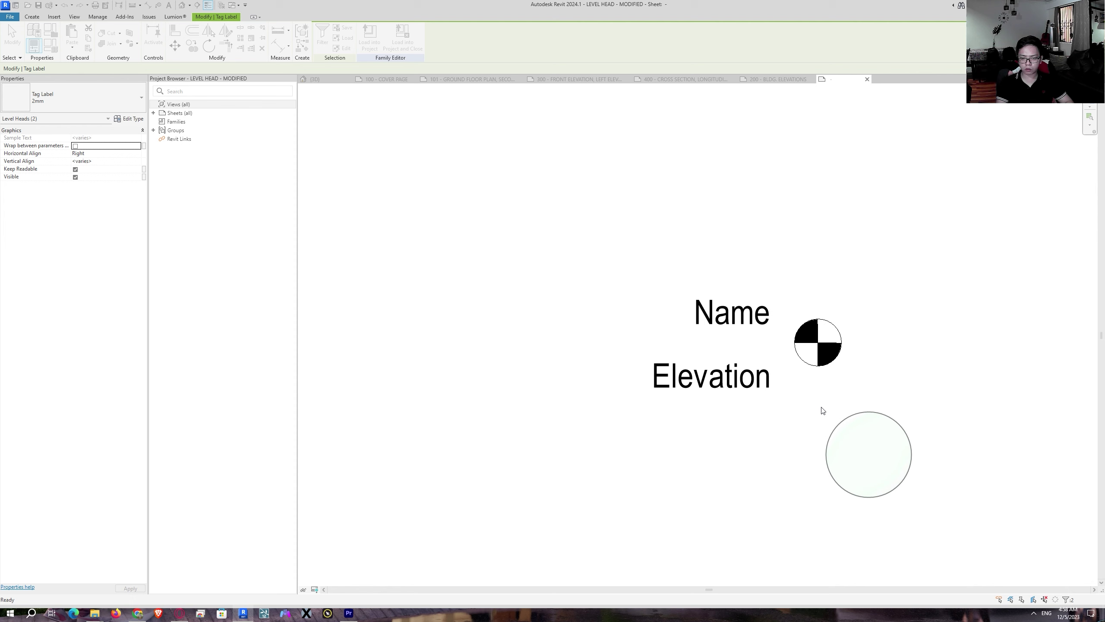
Step: Select the Name and Elevation labels together and nudge them horizontally closer to the level head's circle
left_click(761, 375)
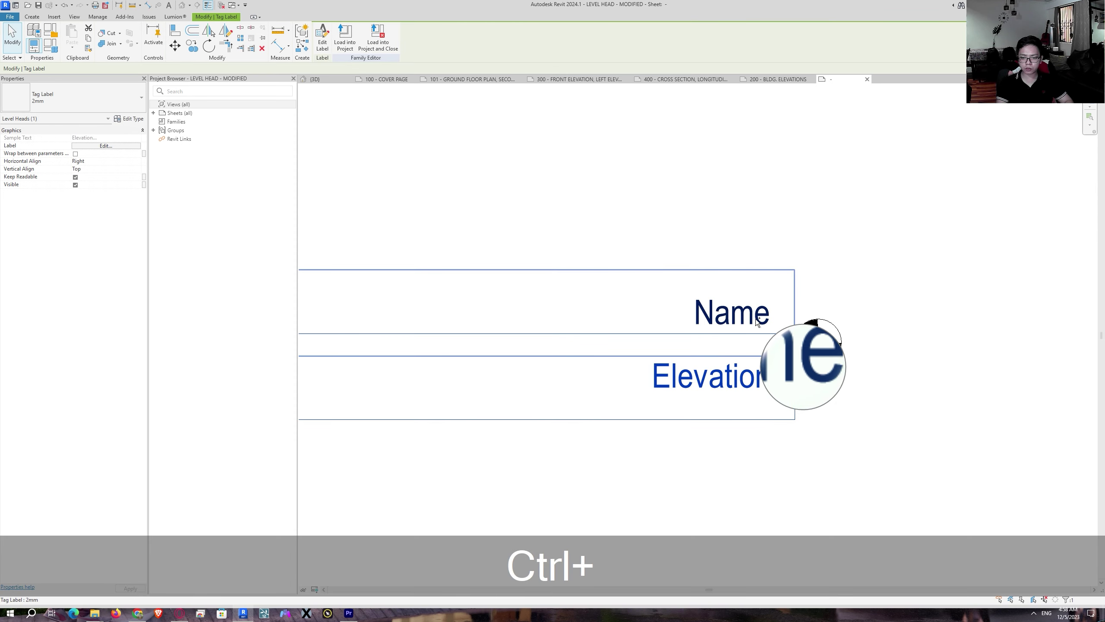
left_click(768, 330, "ctrl")
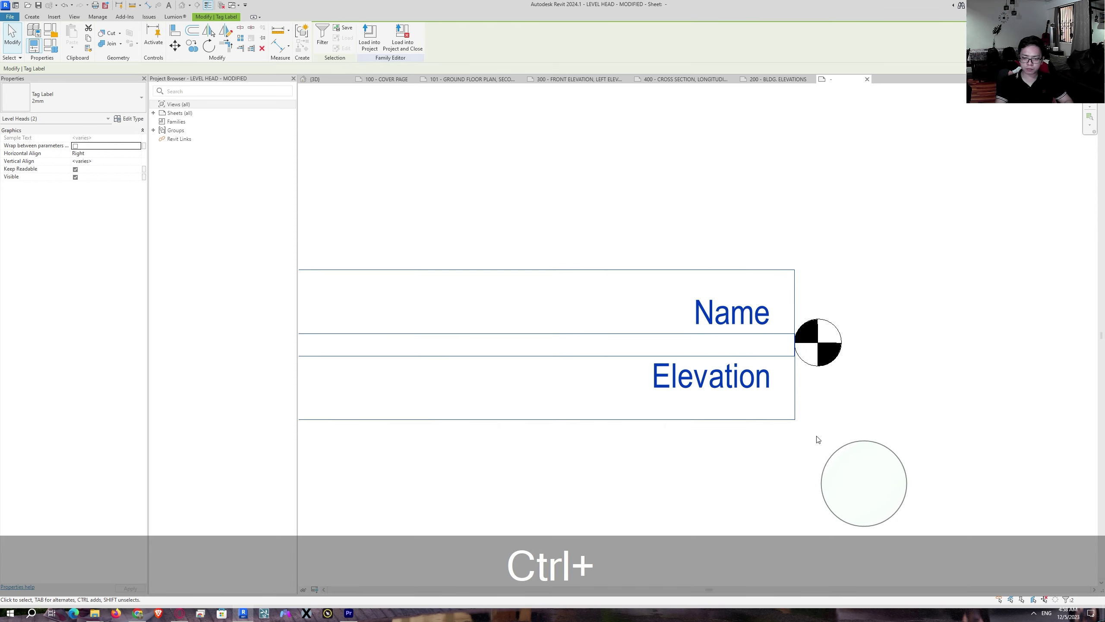
scroll(776, 405, "up", 2)
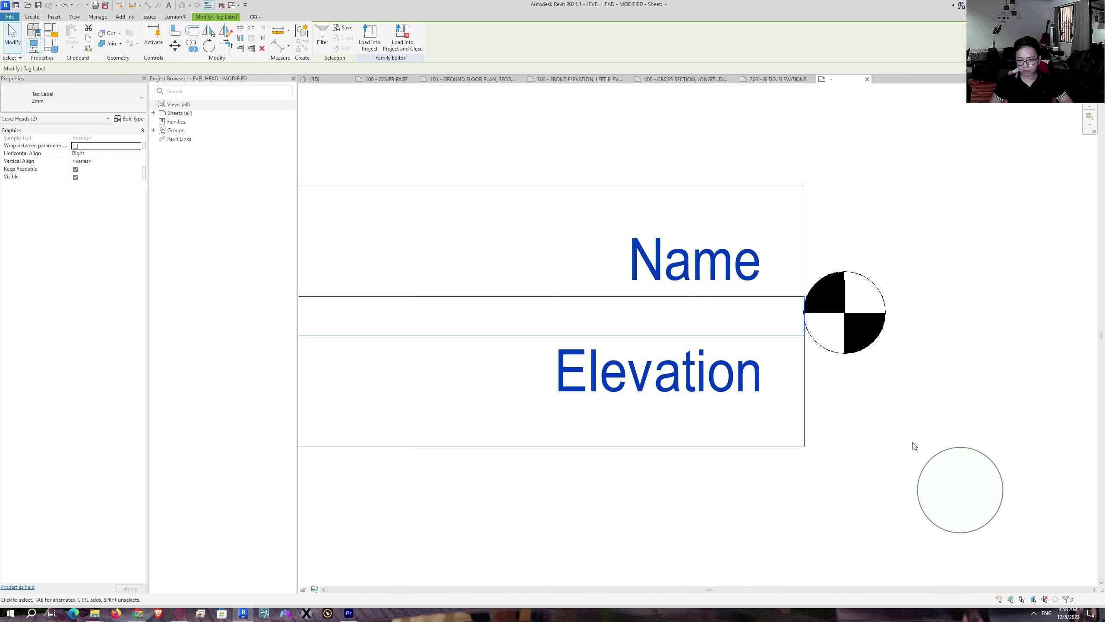
key("Right")
key("Right")
key("Right")
key("Right")
key("Right")
key("Right")
key("Right")
key("Right")
key("Right")
key("Right")
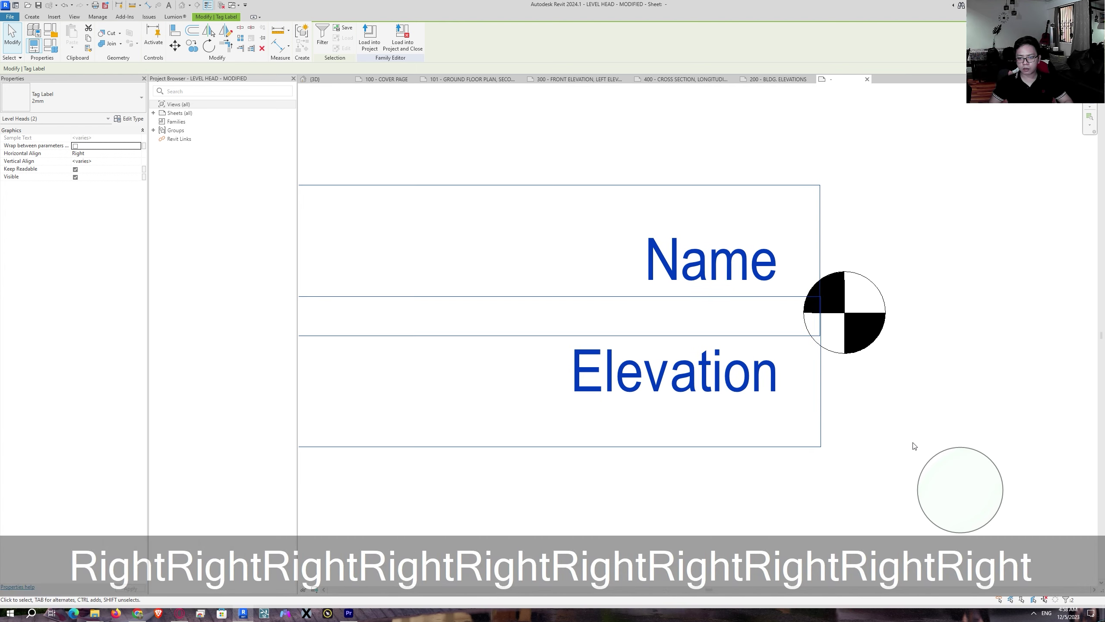
key("Right")
key("Right")
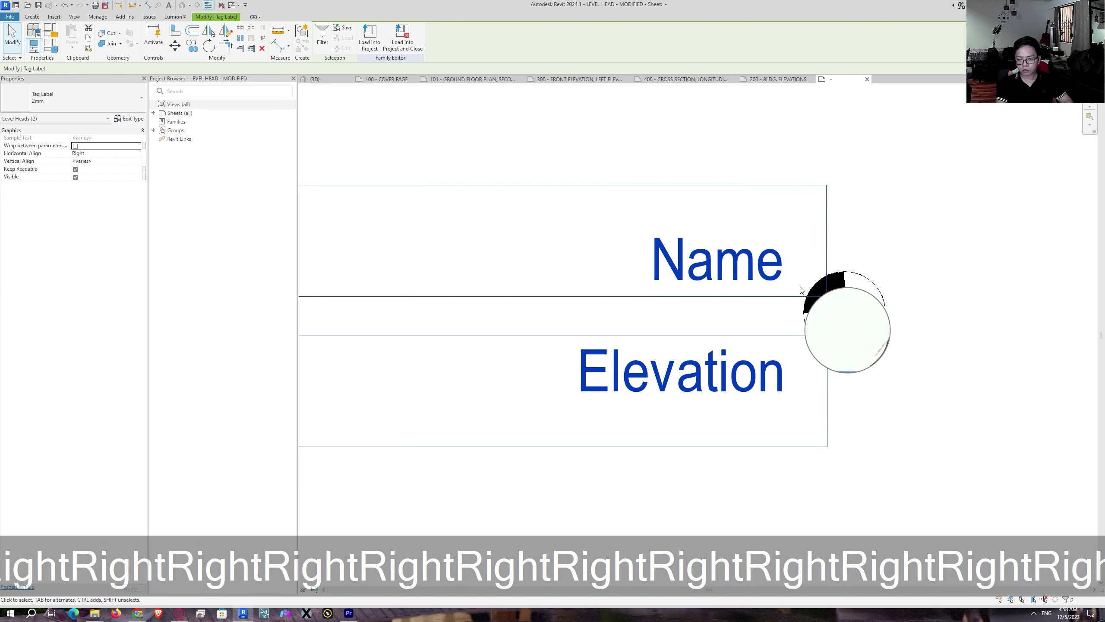
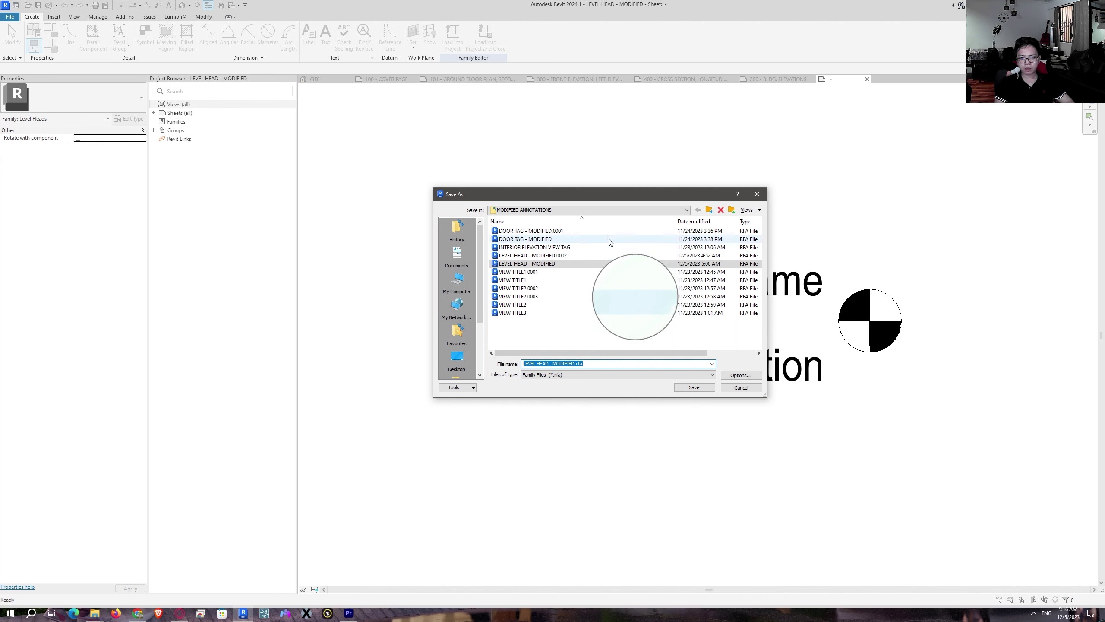
left_click(709, 209)
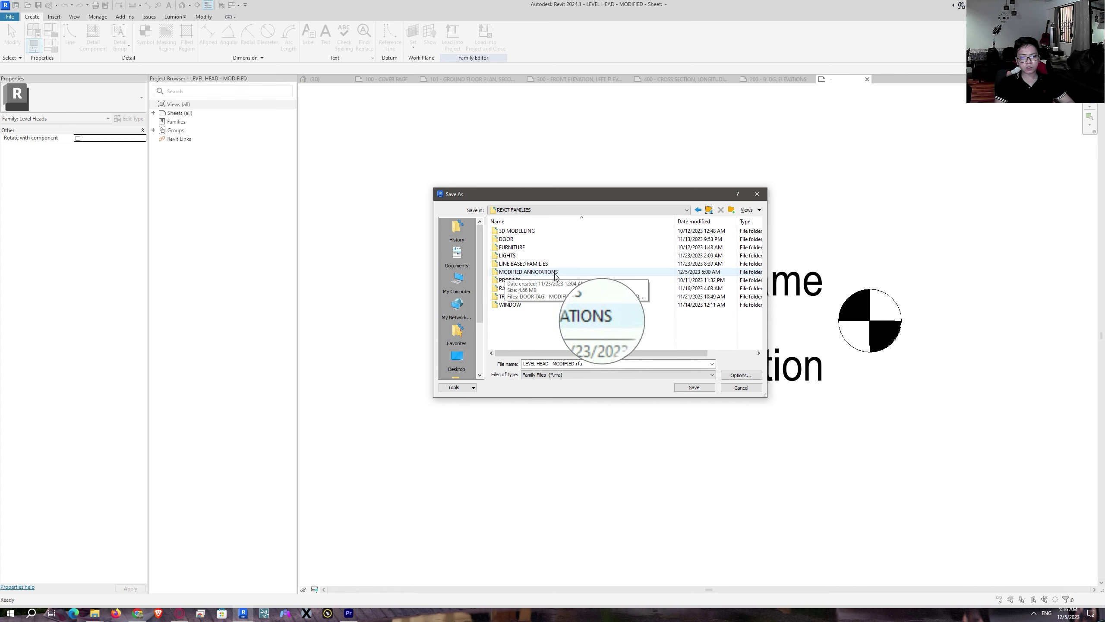
double_click(549, 273)
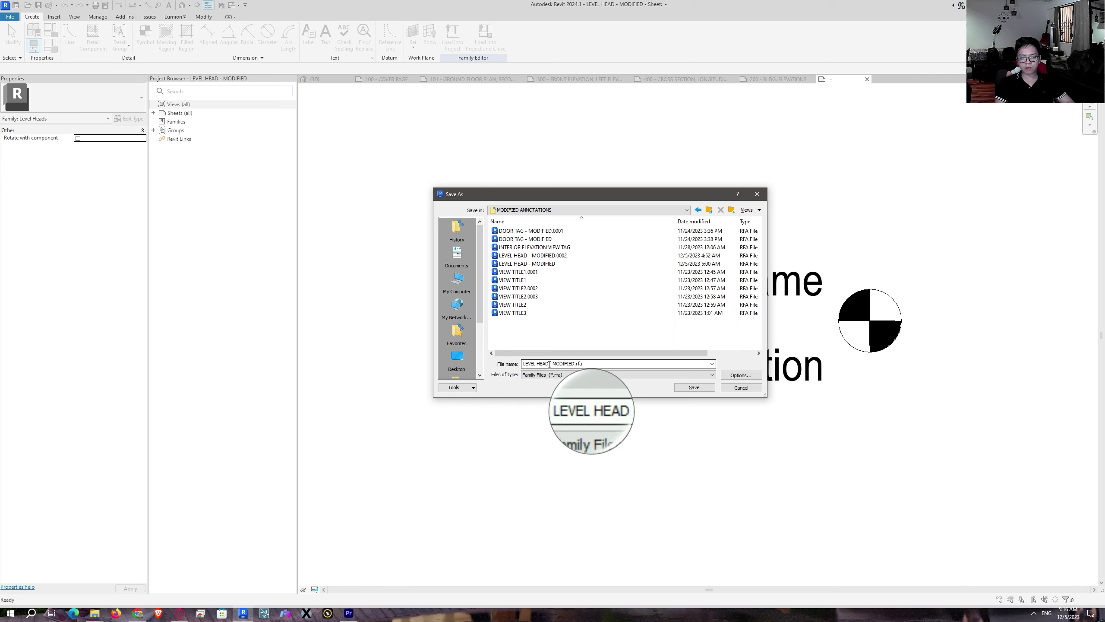
left_click(740, 375)
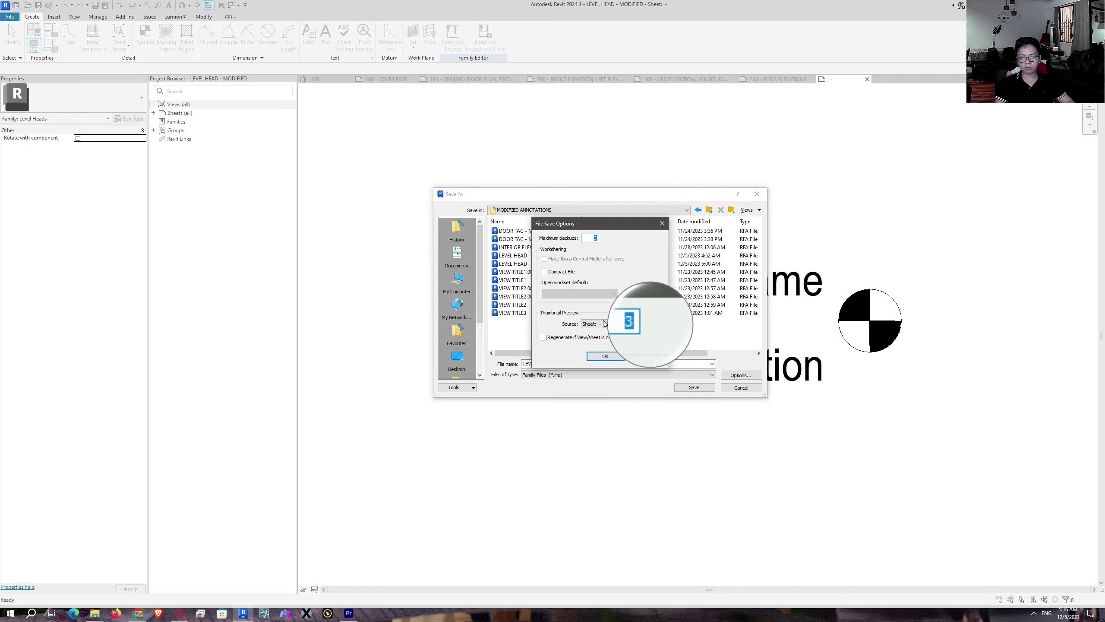
type("1")
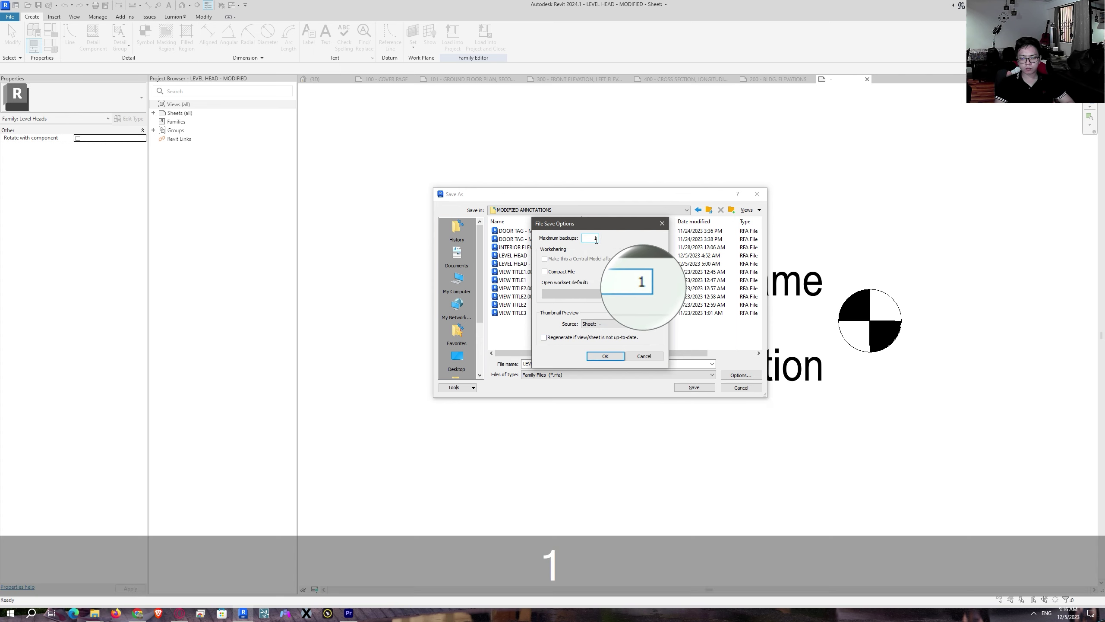
left_click(605, 356)
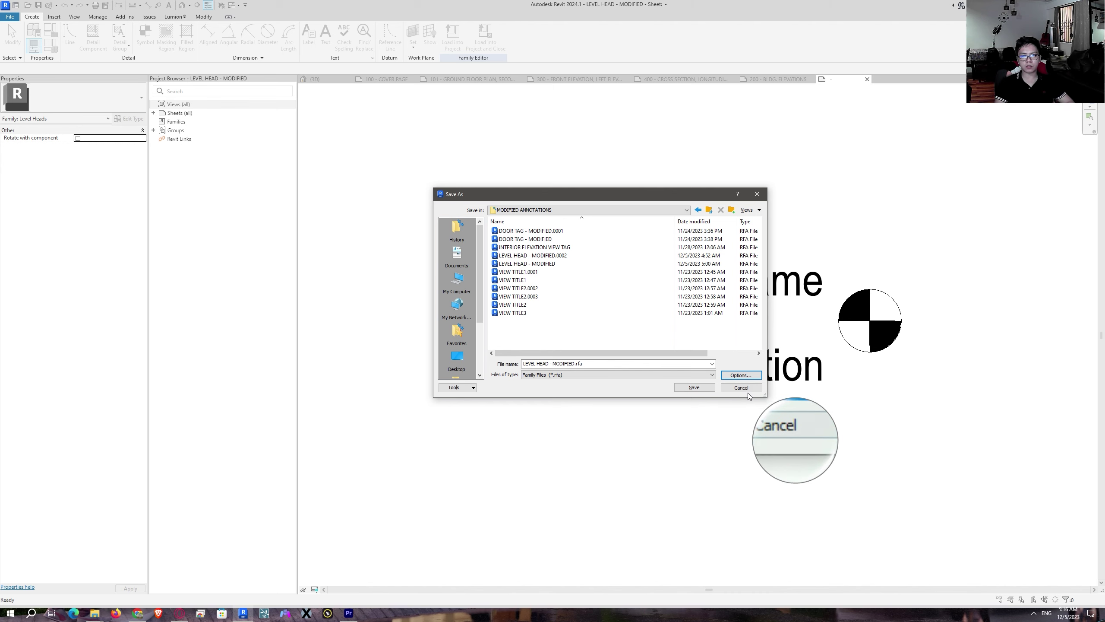
left_click(742, 387)
left_click(739, 348)
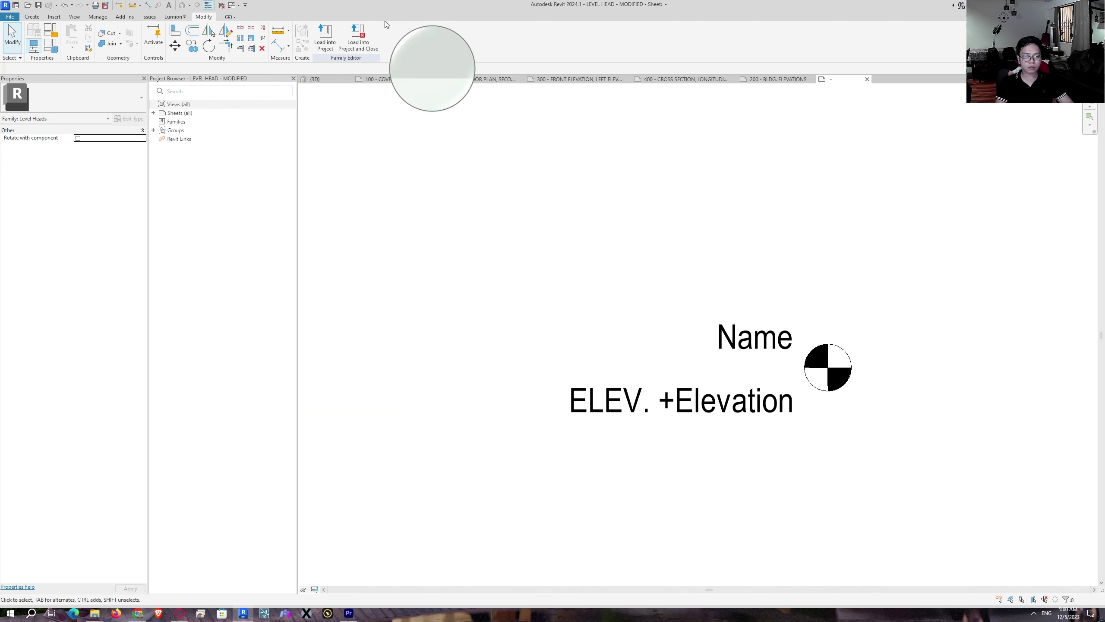
Step: Save and close the level head family while loading it into the final plate project, overwriting the existing version and its parameter values
left_click(358, 35)
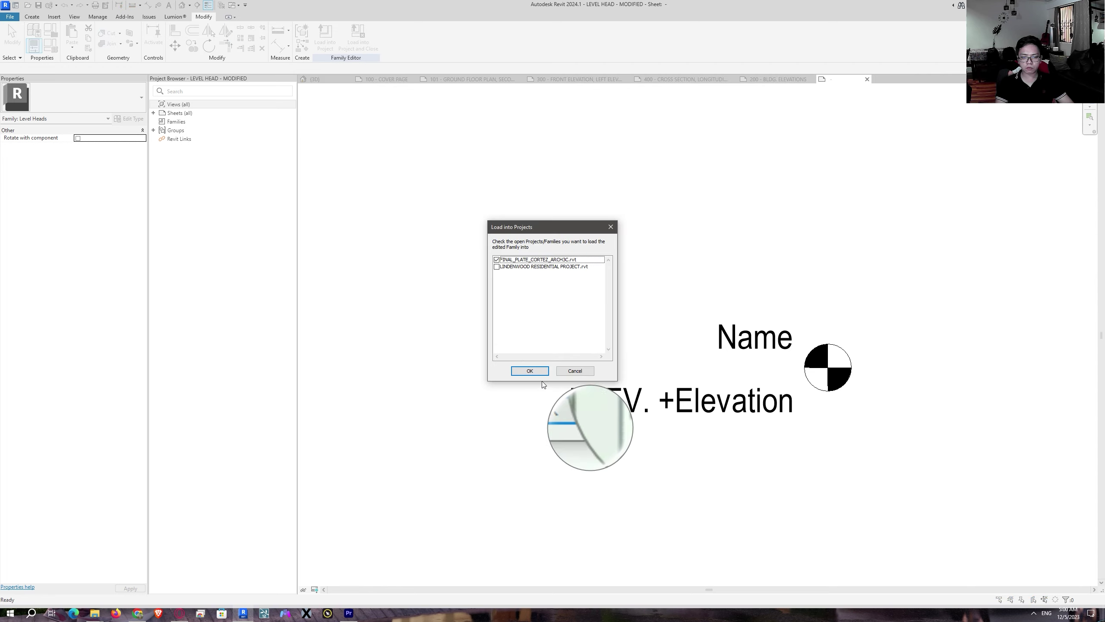
left_click(533, 371)
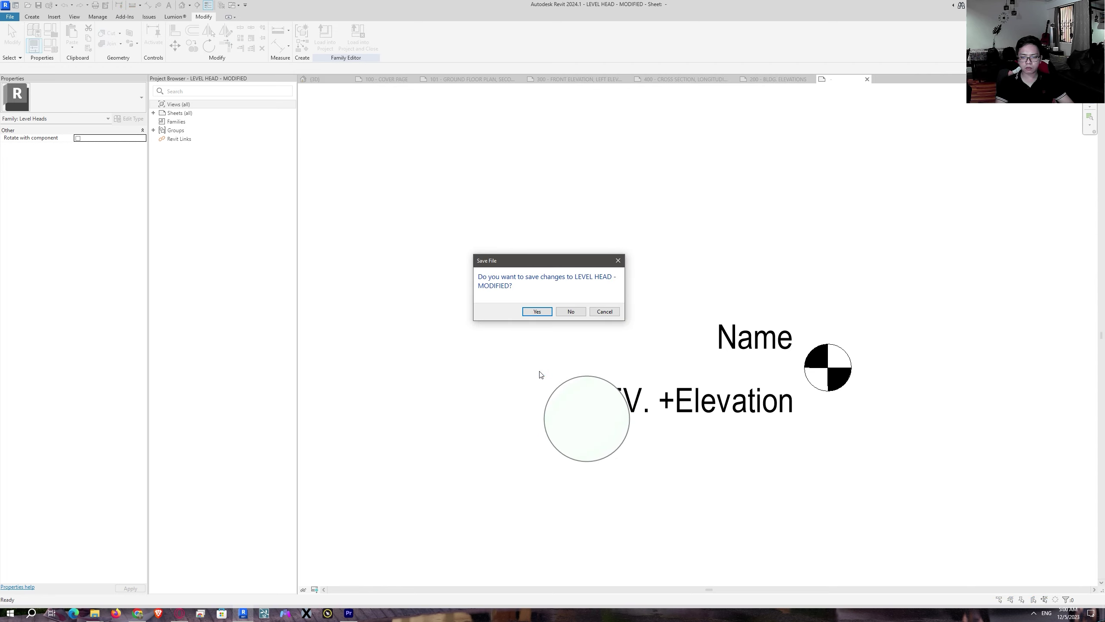
left_click(537, 311)
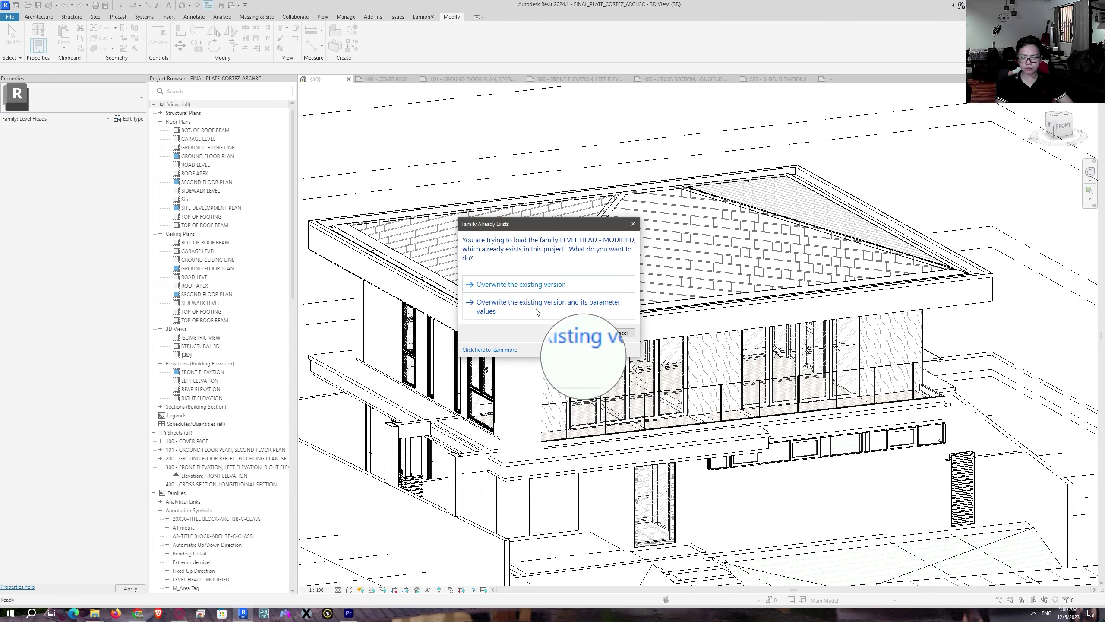
left_click(526, 310)
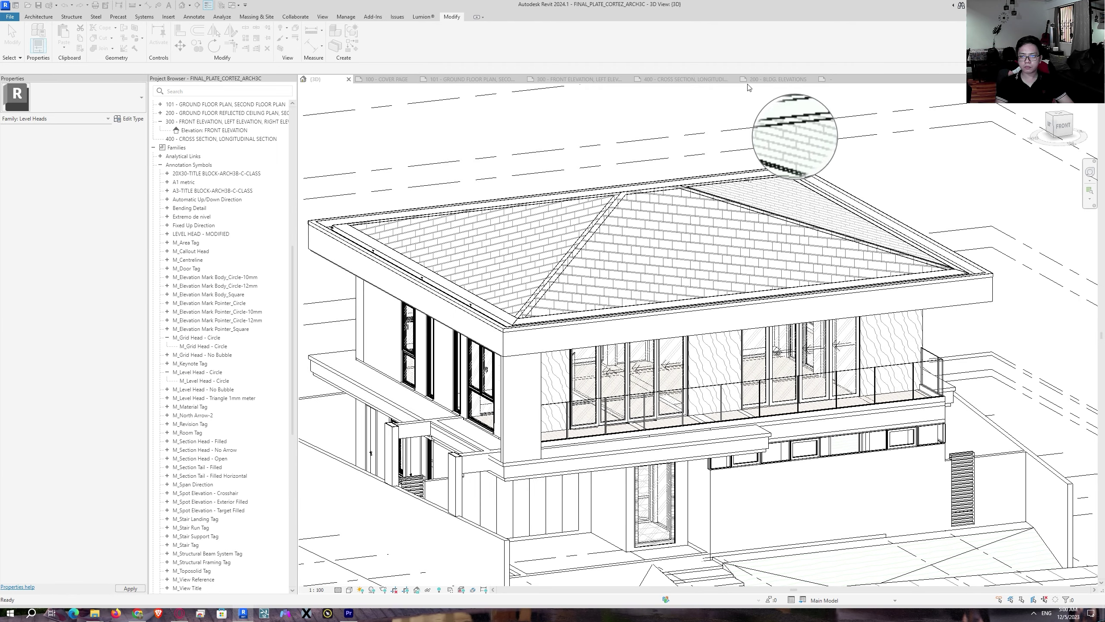
Step: On sheet 300, select all levels of the same type and assign LEVEL HEAD - MODIFIED as their type's symbol
left_click(574, 79)
scroll(848, 301, "up", 3)
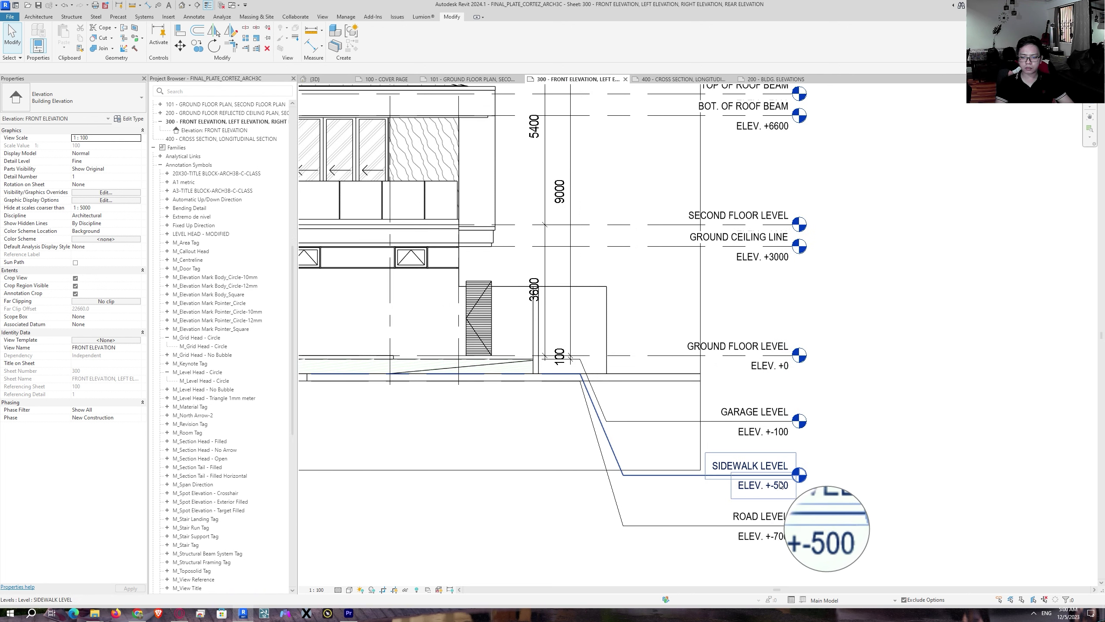
middle_click_drag(742, 273, 780, 409)
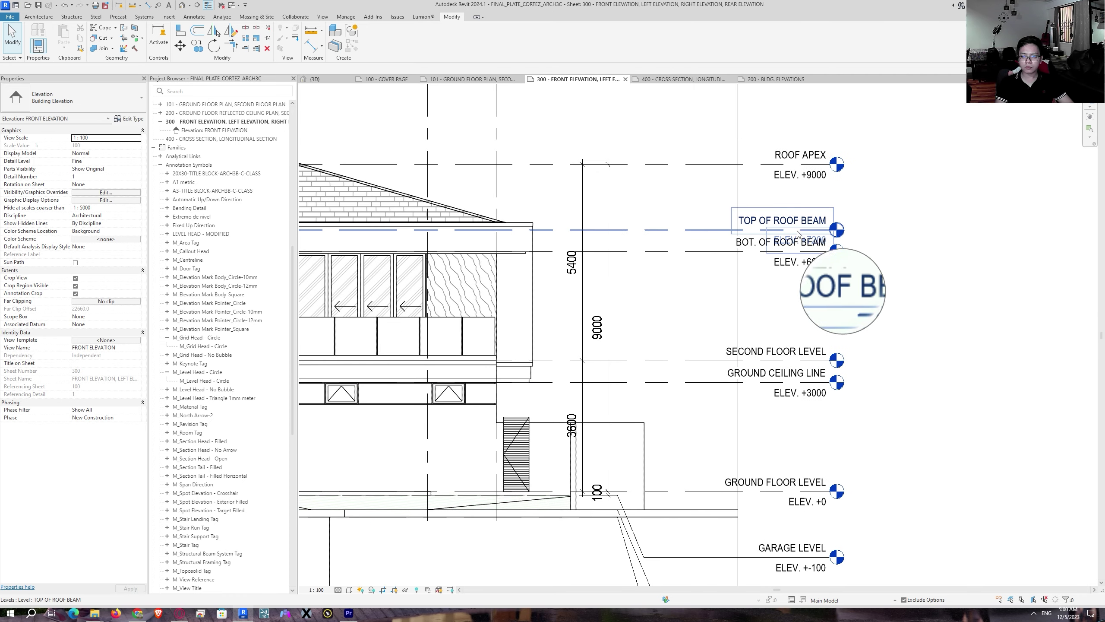
left_click(802, 171)
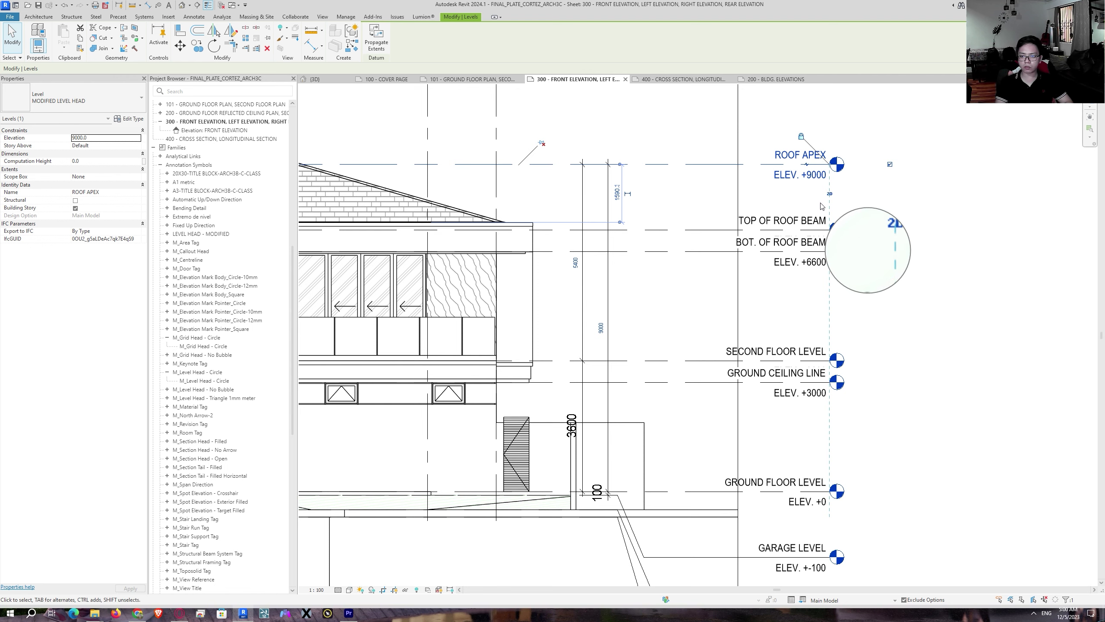
key("s")
key("a")
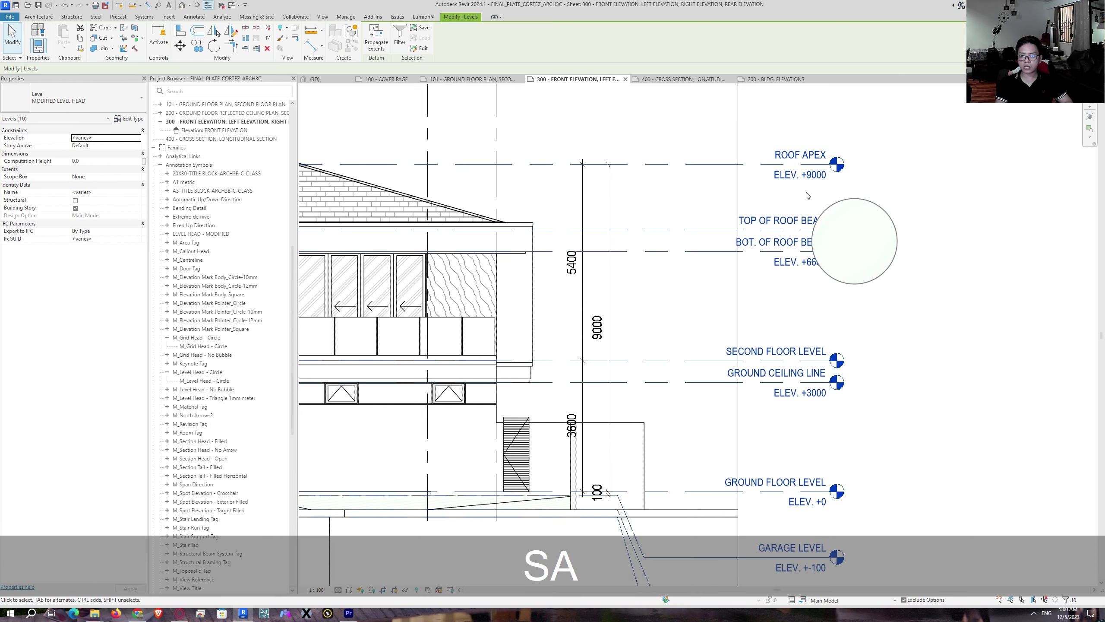
left_click(128, 119)
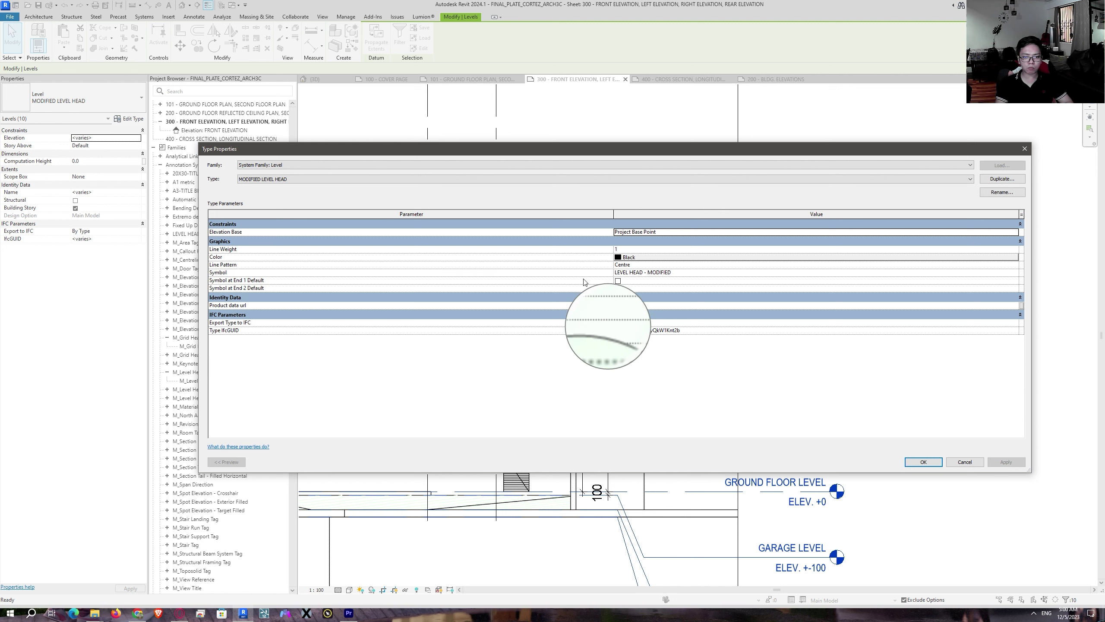
left_click(671, 273)
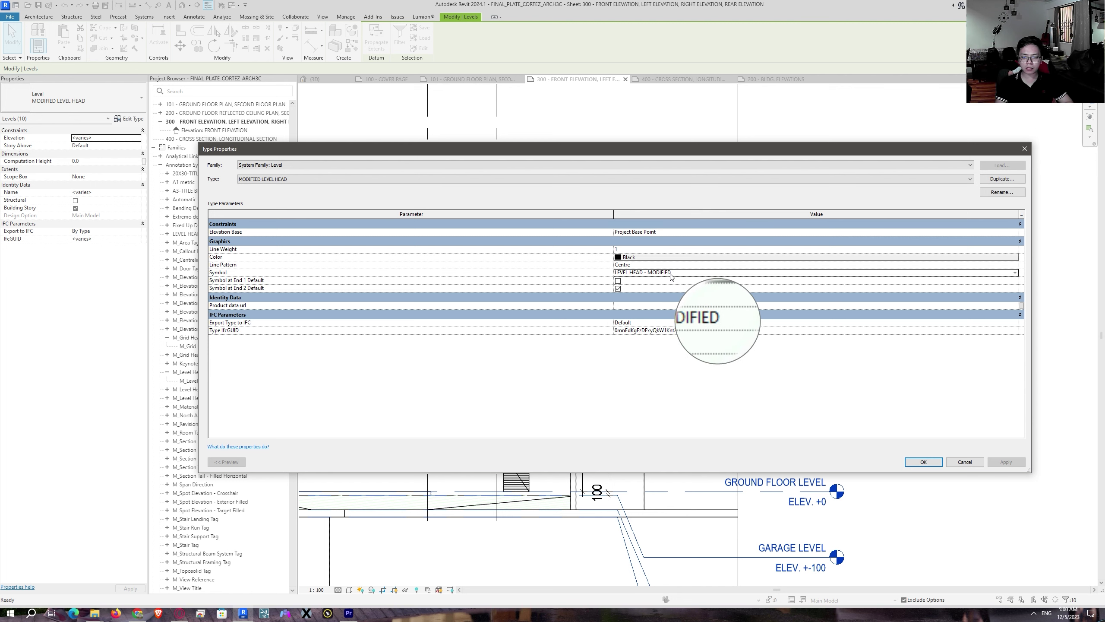
left_click(1014, 272)
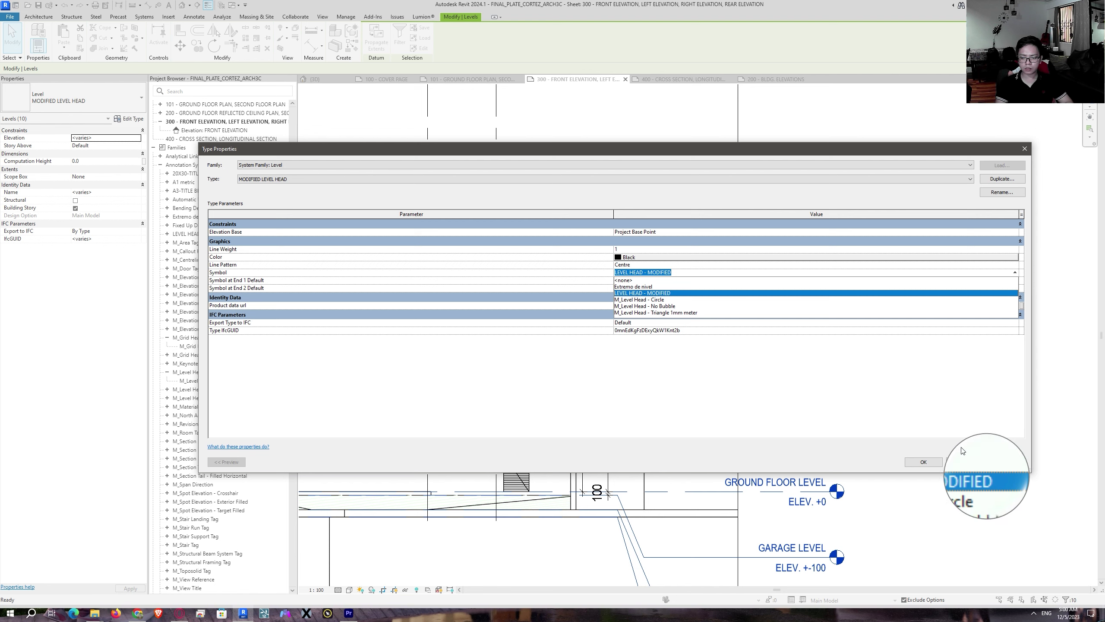
left_click(1011, 461)
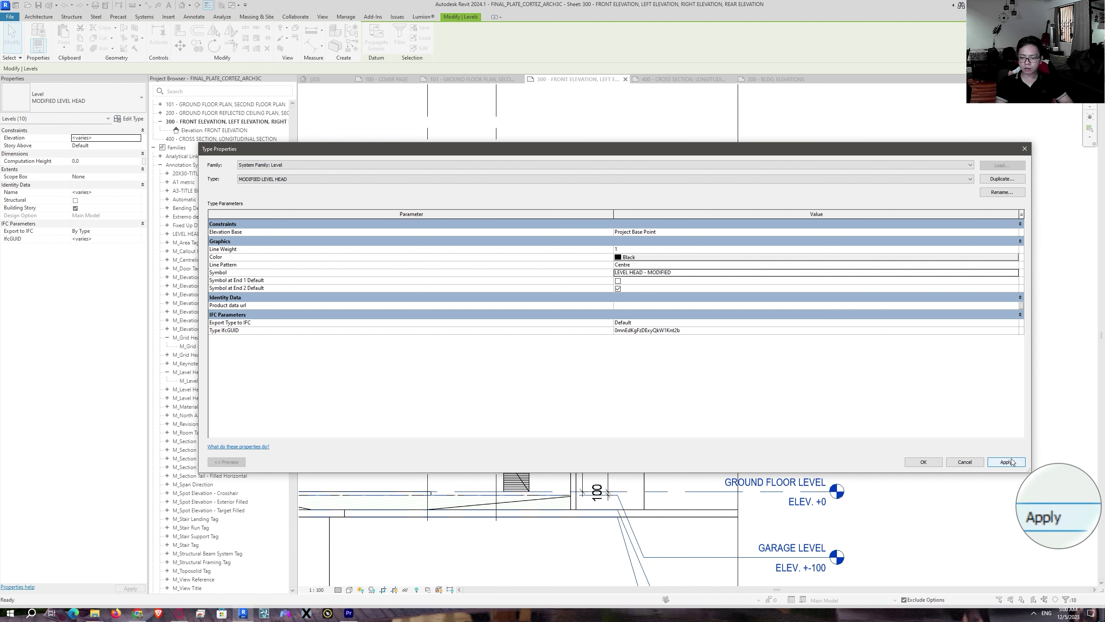
left_click(924, 462)
Step: Examine the size and spacing of the level heads and their labels along the front elevation
middle_click_drag(909, 515, 846, 435)
left_click(829, 477)
scroll(819, 499, "down", 3)
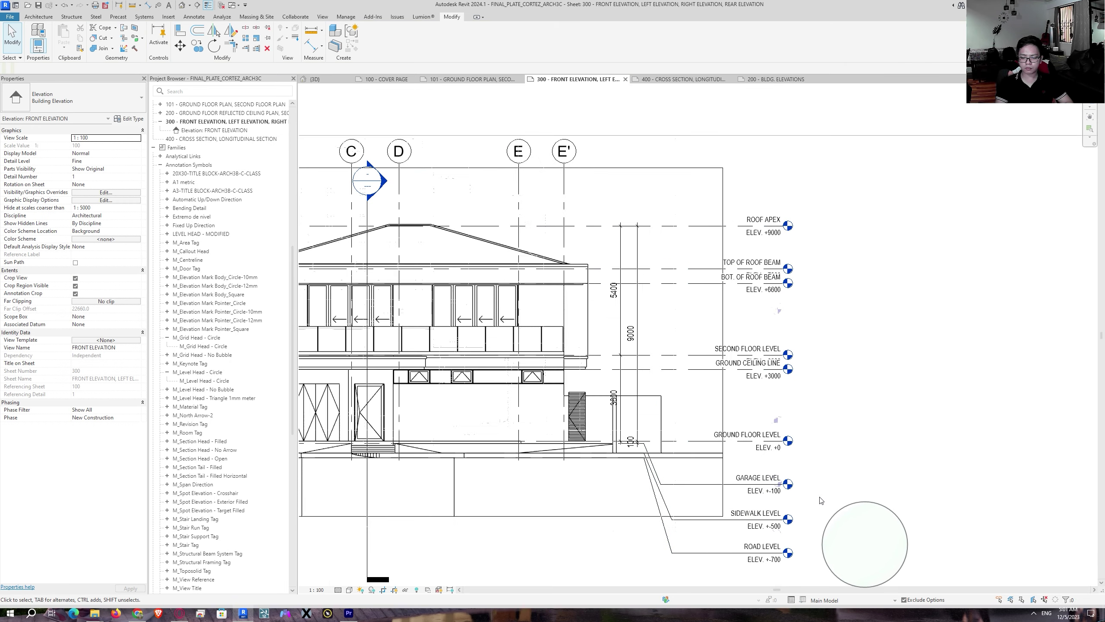
middle_click_drag(840, 500, 826, 432)
scroll(582, 565, "up", 2)
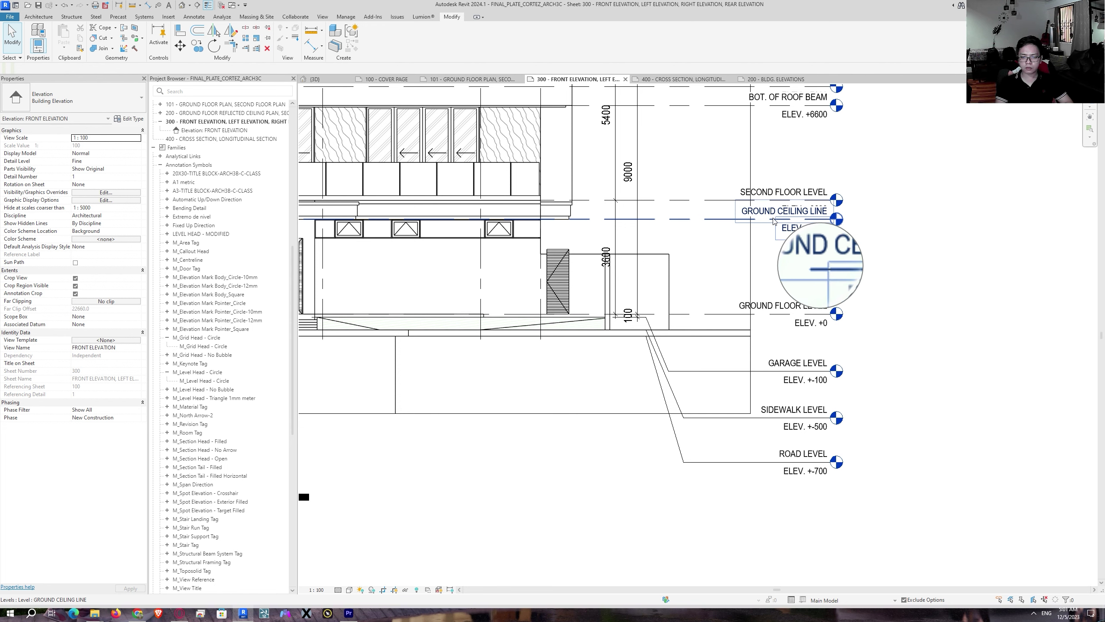
middle_click_drag(774, 222, 837, 329)
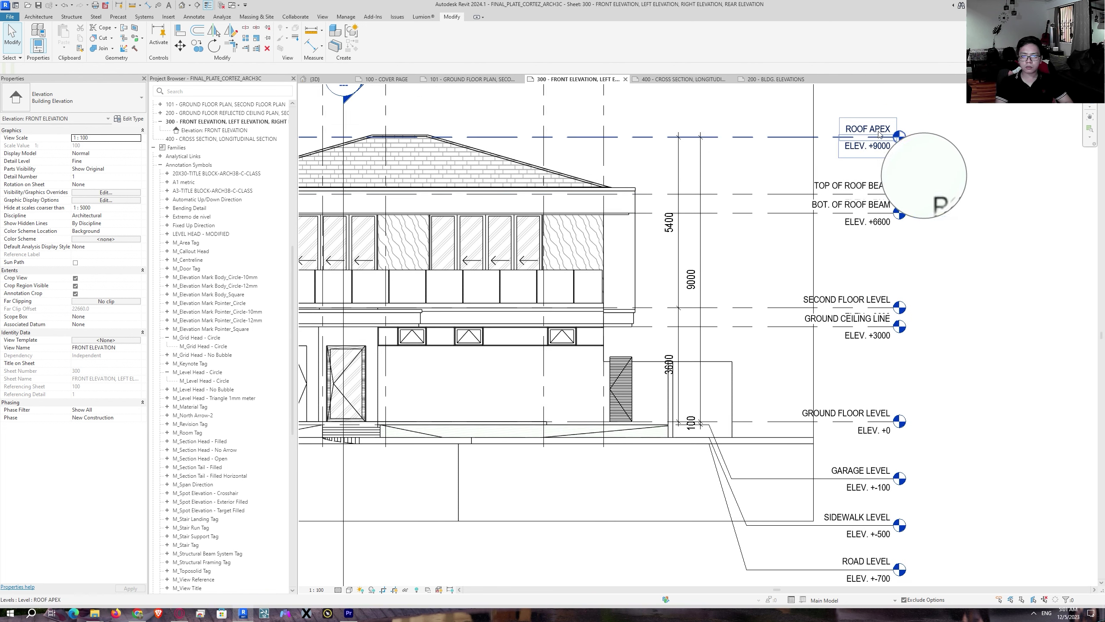
scroll(866, 196, "down", 4)
scroll(813, 278, "up", 1)
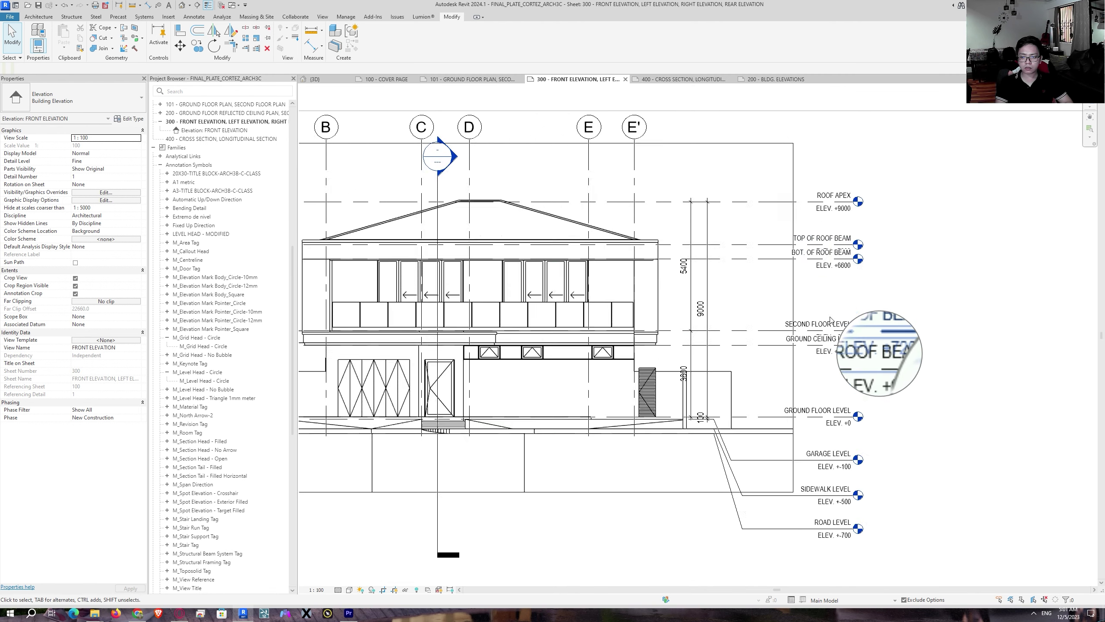
scroll(830, 320, "up", 2)
Step: Add an elbow to the BOT. OF ROOF BEAM level line and reshape it to separate its label from TOP OF ROOF BEAM
left_click(842, 237)
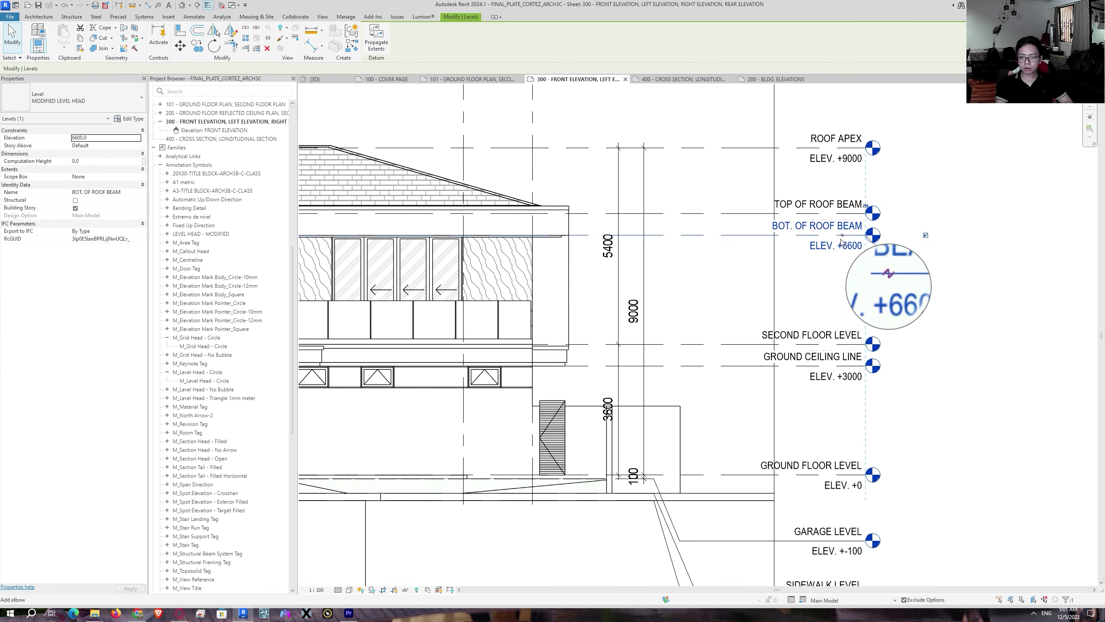
scroll(841, 241, "up", 1)
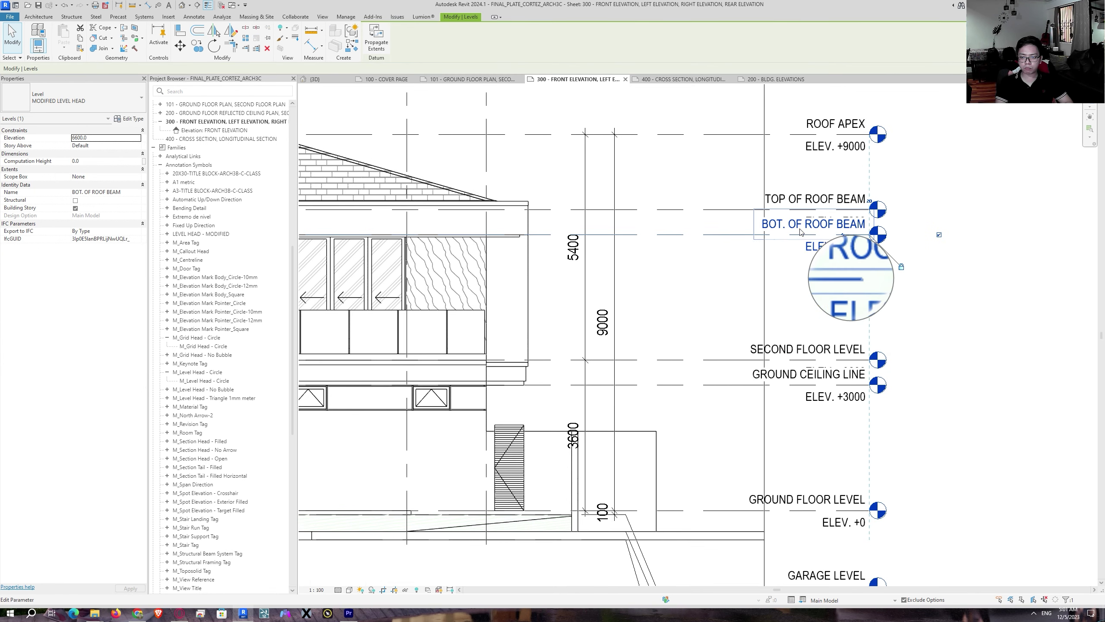
left_click(841, 237)
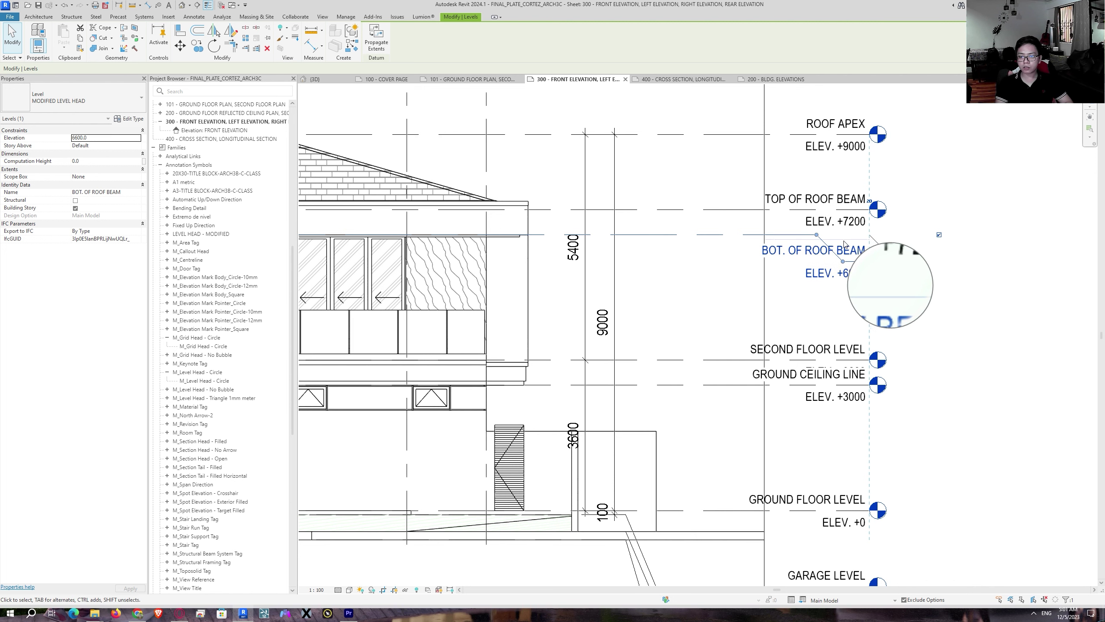
left_click_drag(787, 236, 744, 260)
Step: Add an elbow to the GROUND CEILING LINE level line and reshape it to separate its label from SECOND FLOOR LEVEL
left_click(805, 397)
left_click(839, 385)
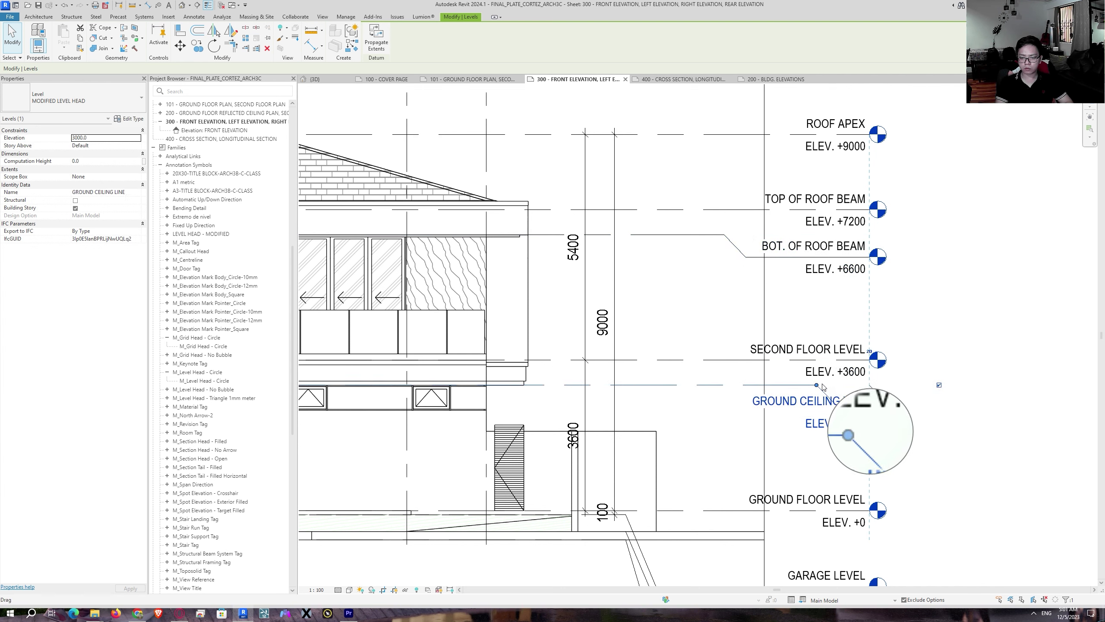
left_click_drag(823, 386, 720, 394)
left_click_drag(866, 431, 735, 400)
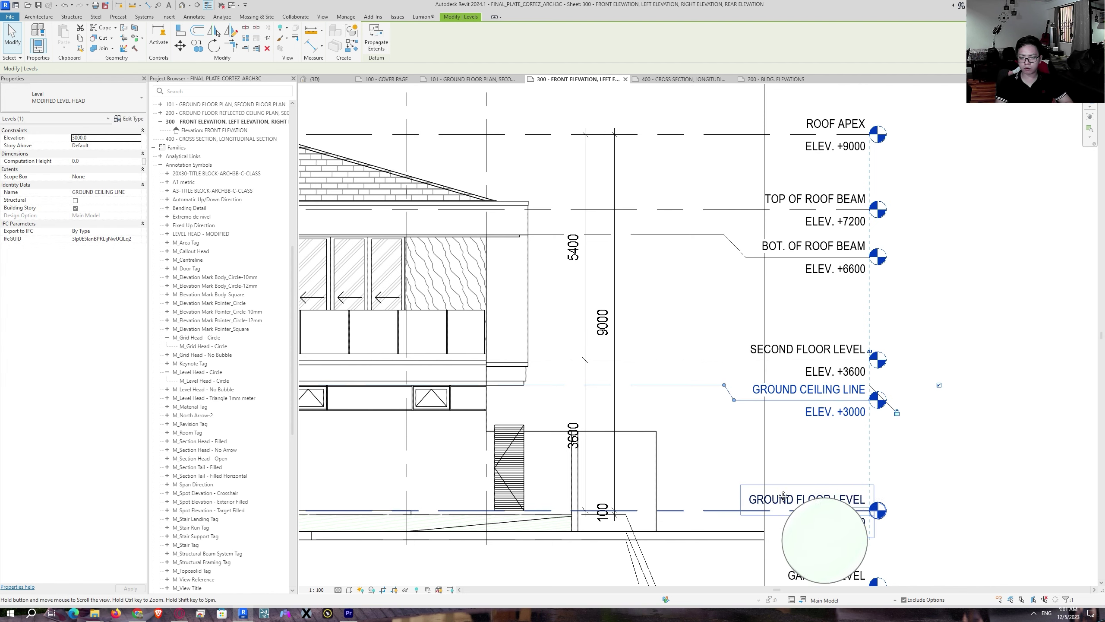
scroll(842, 457, "down", 3)
scroll(863, 468, "down", 3)
scroll(863, 468, "down", 6)
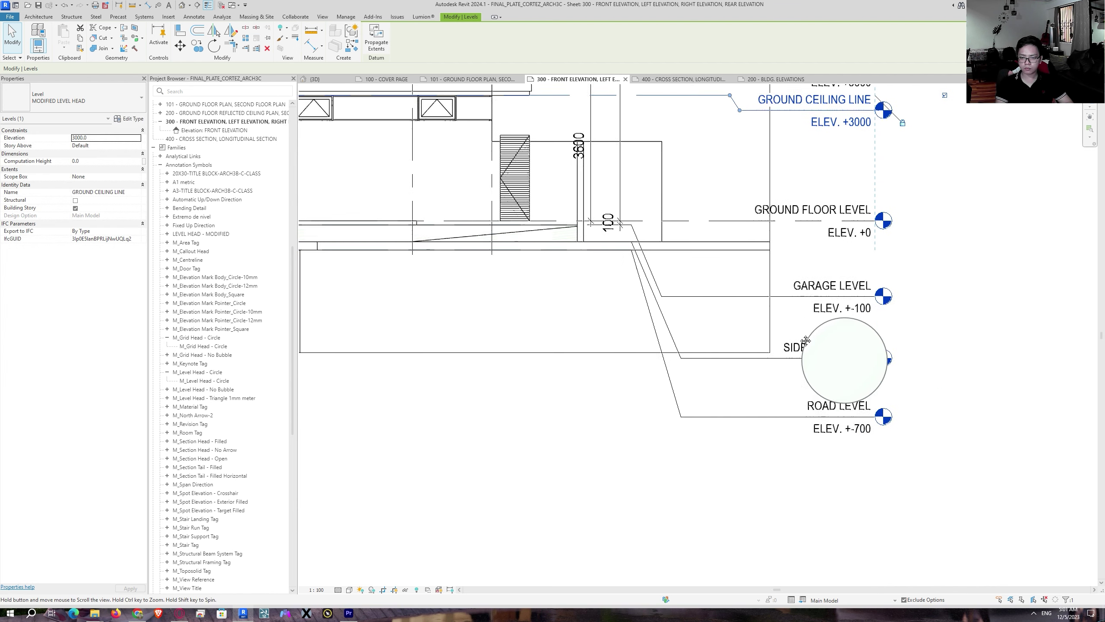
key("Escape")
key("Escape")
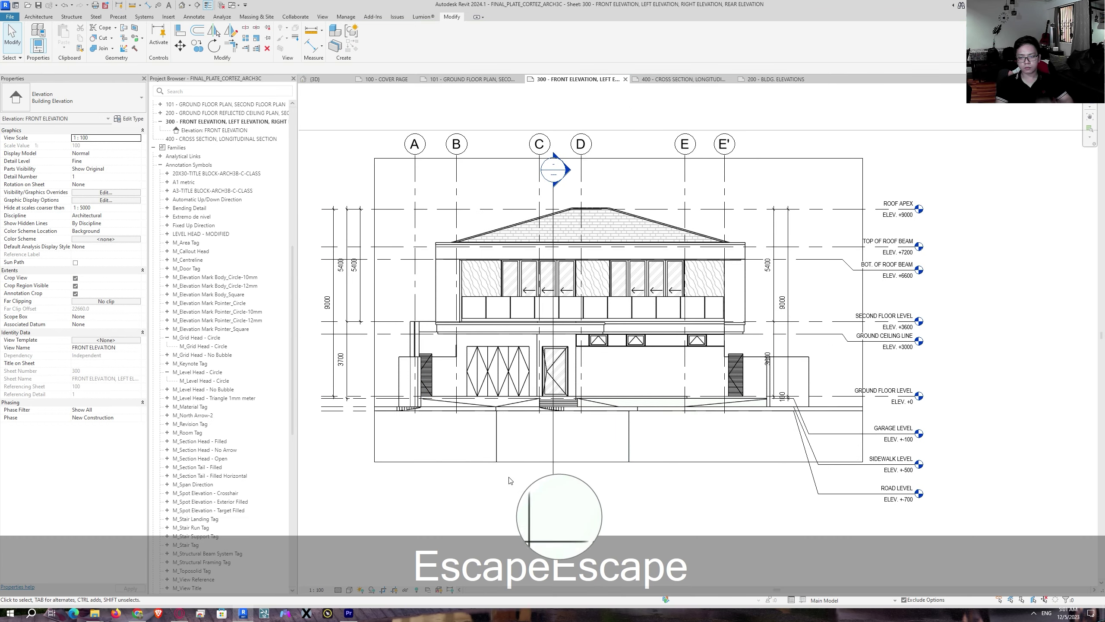
Step: Examine the second-floor wood slat walls on the front elevation and compare them with the house rendering on the desktop
middle_click_drag(573, 401, 651, 373)
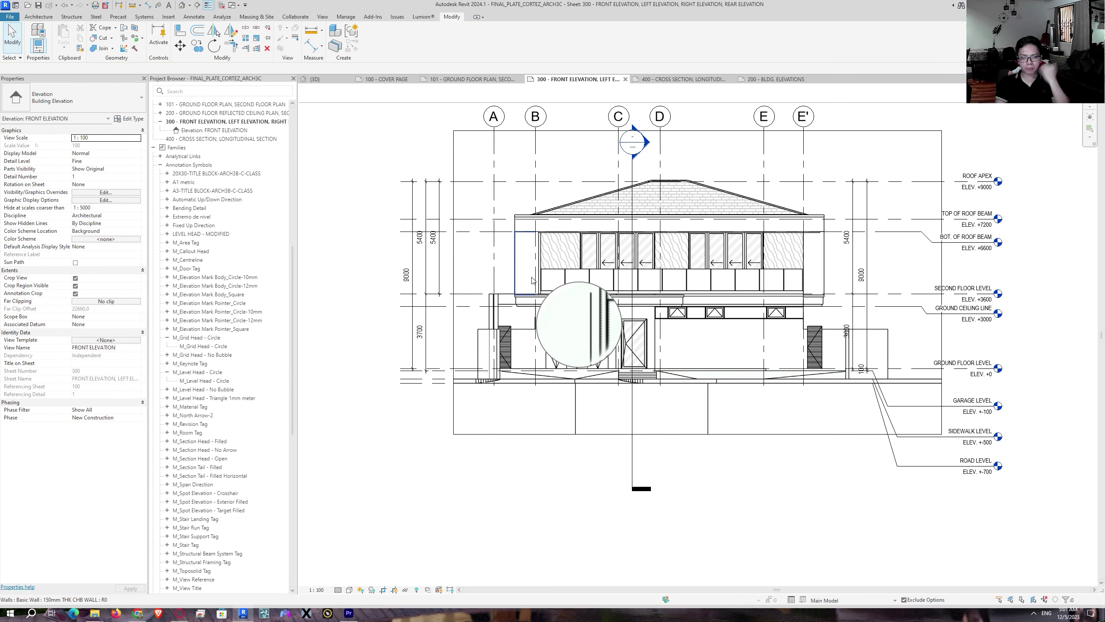
scroll(595, 425, "up", 1)
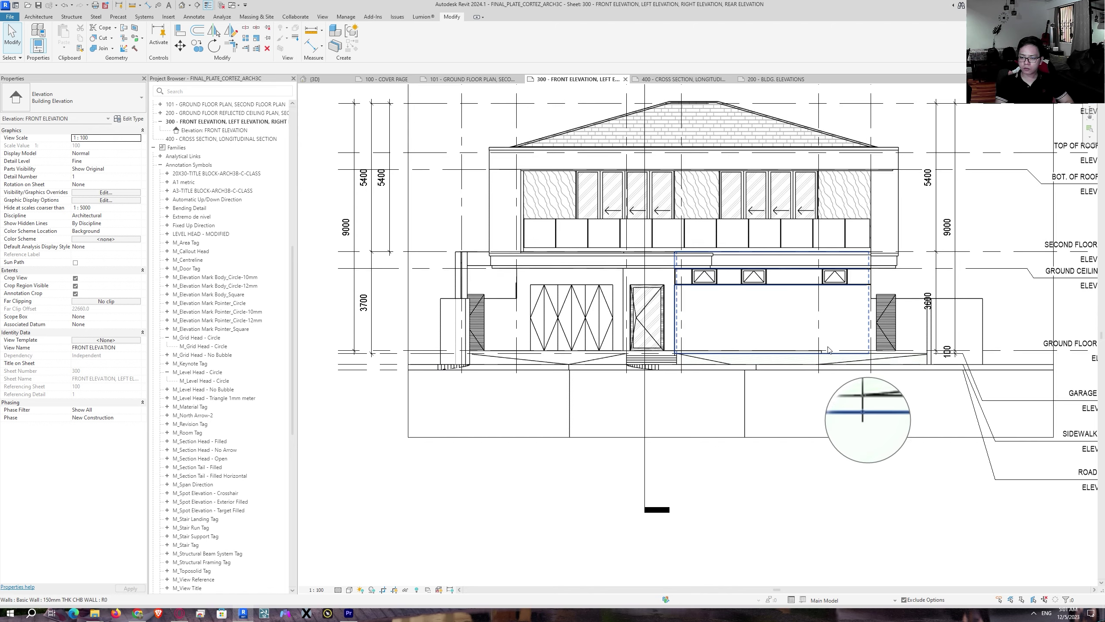
middle_click_drag(853, 340, 737, 393)
scroll(468, 244, "up", 2)
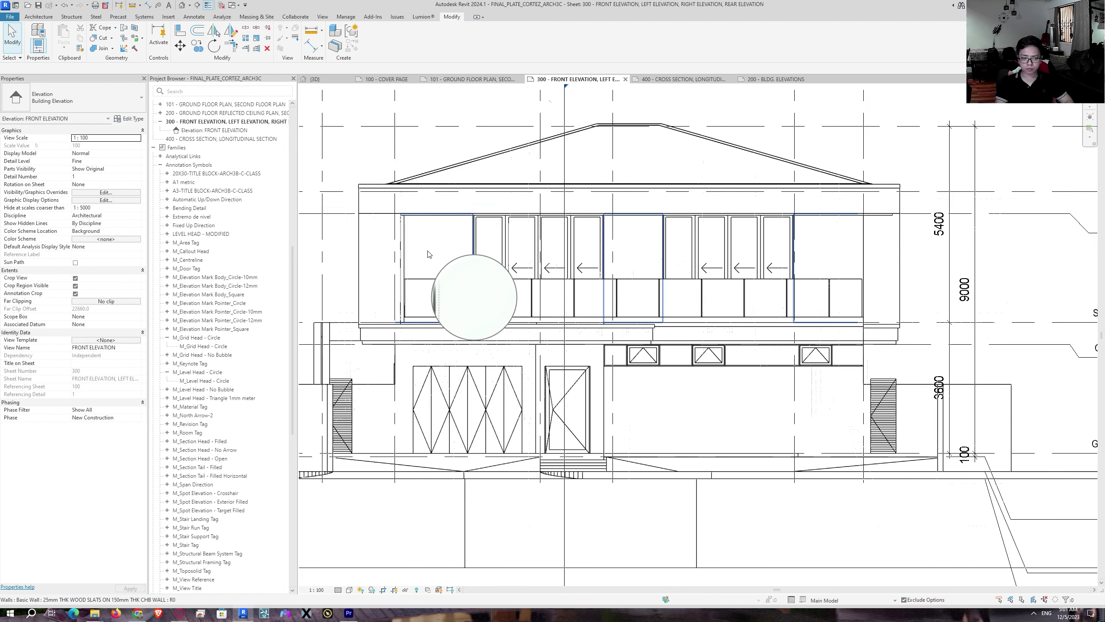
scroll(720, 244, "right", 3, "shift")
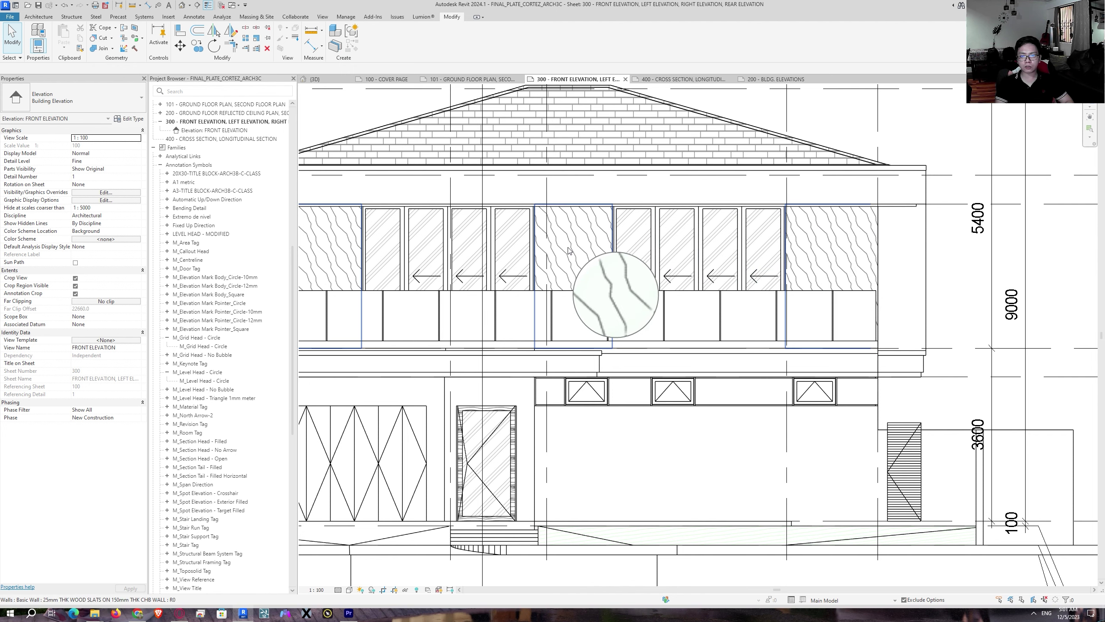
middle_click_drag(631, 261, 762, 274)
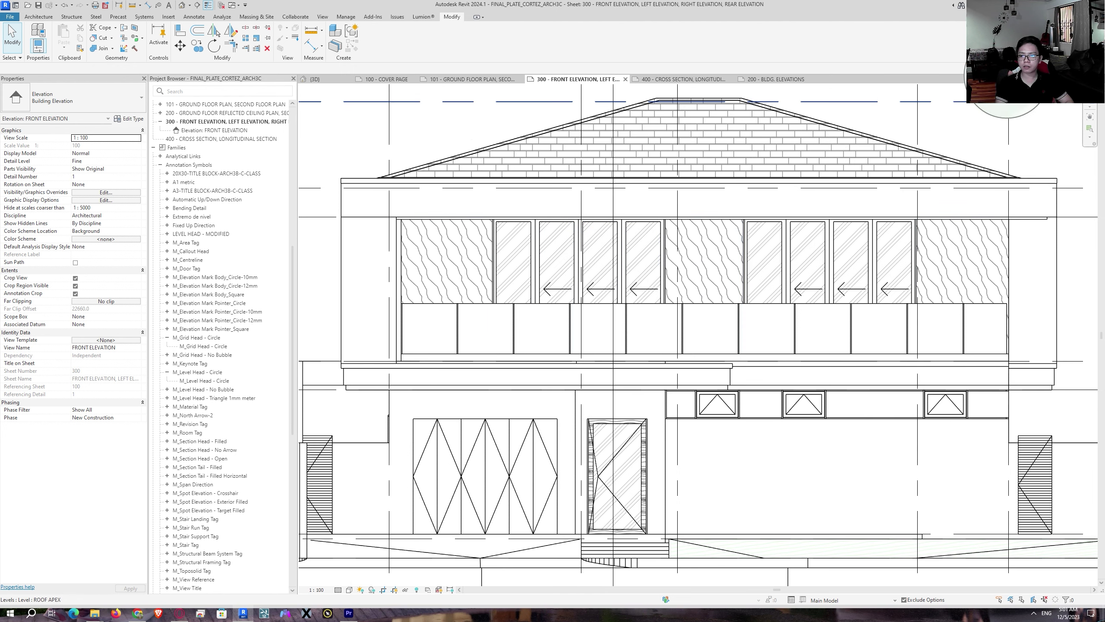
key("super+d")
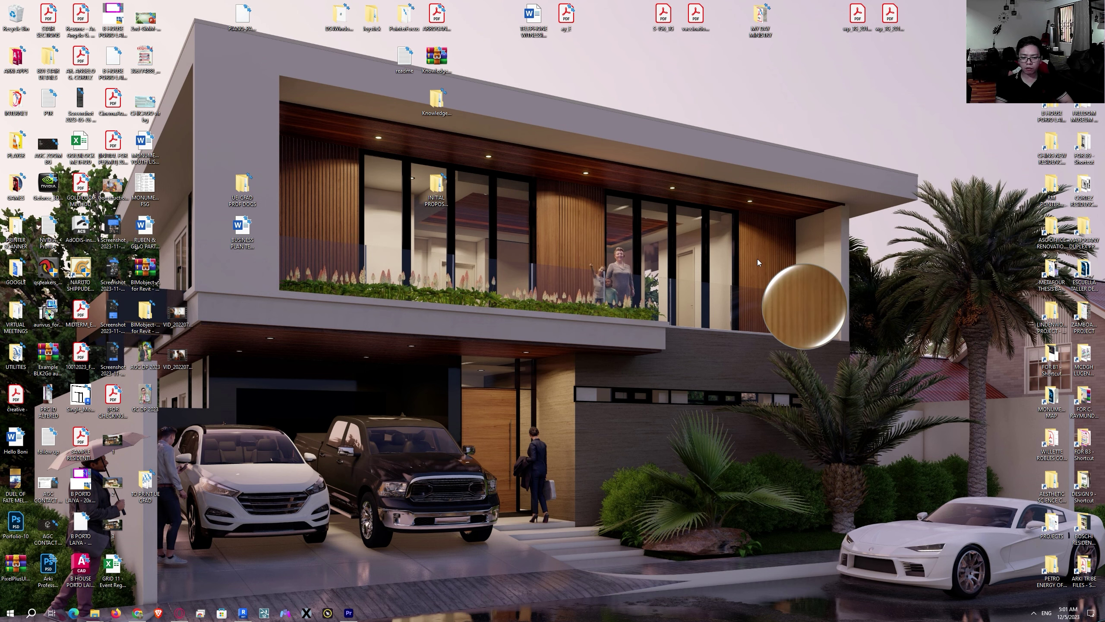
left_click(243, 613)
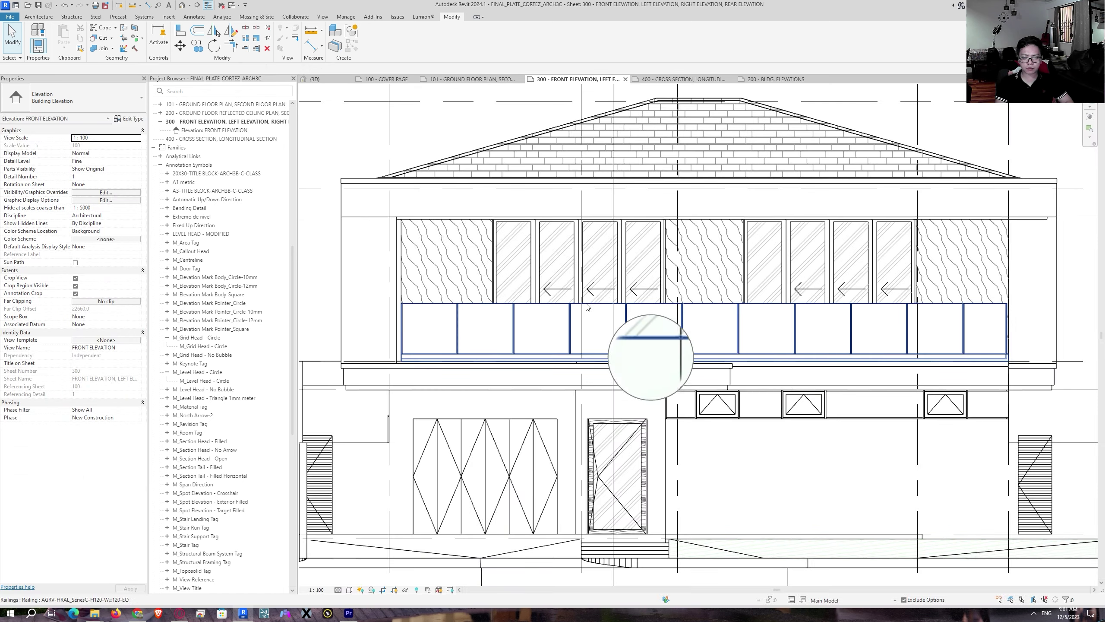
middle_click_drag(782, 255, 750, 276)
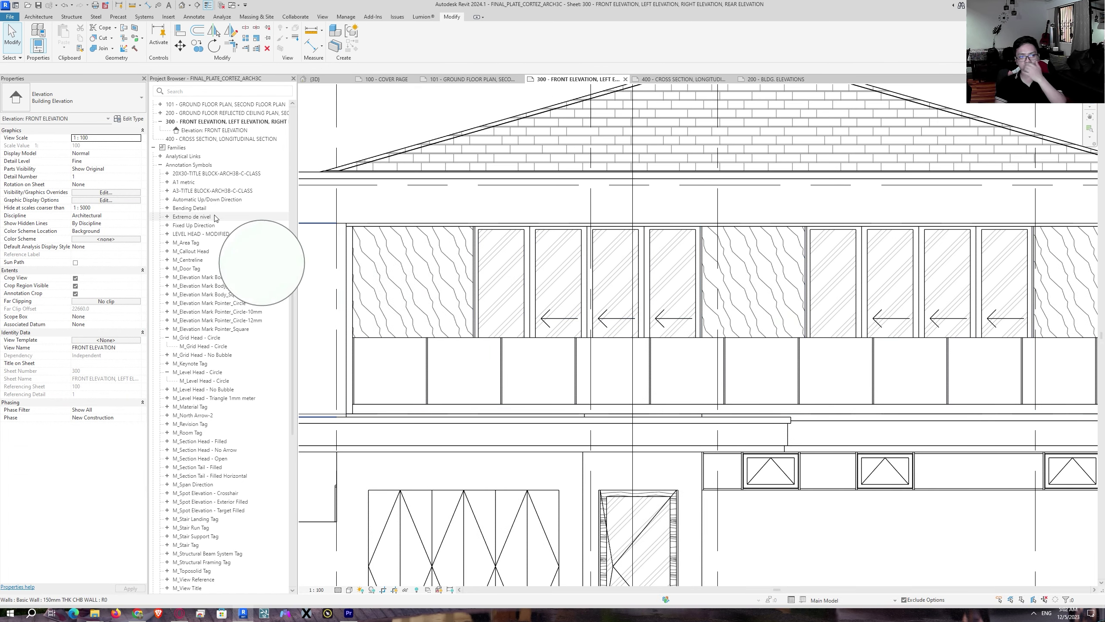
Step: Create an in-place model component in the Walls category and name it VERTICAL FIN WALL
left_click(34, 17)
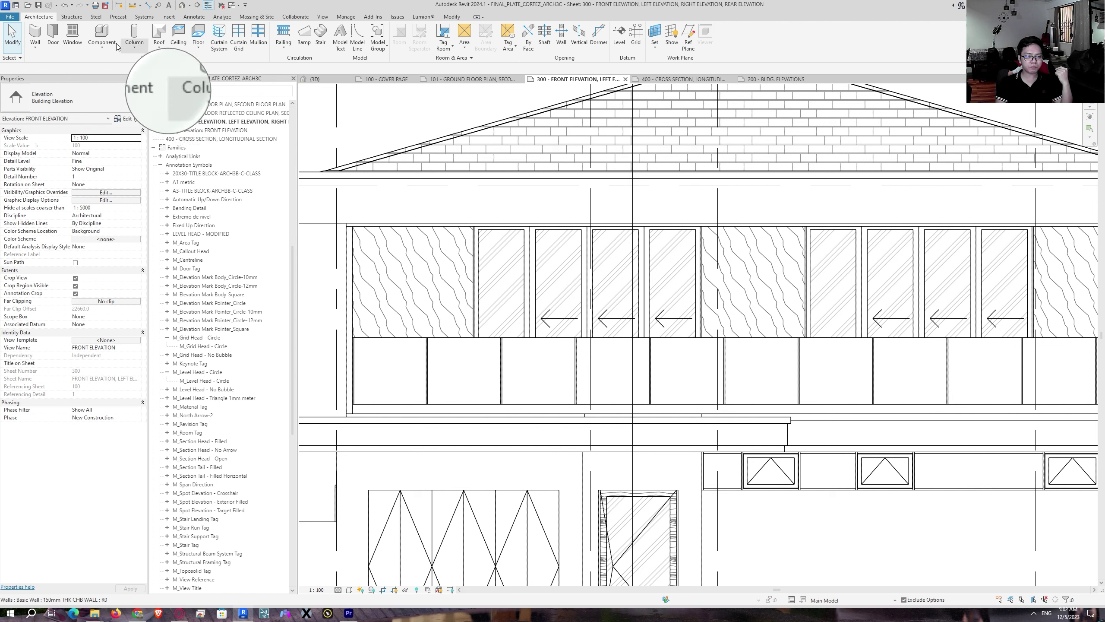
left_click(105, 50)
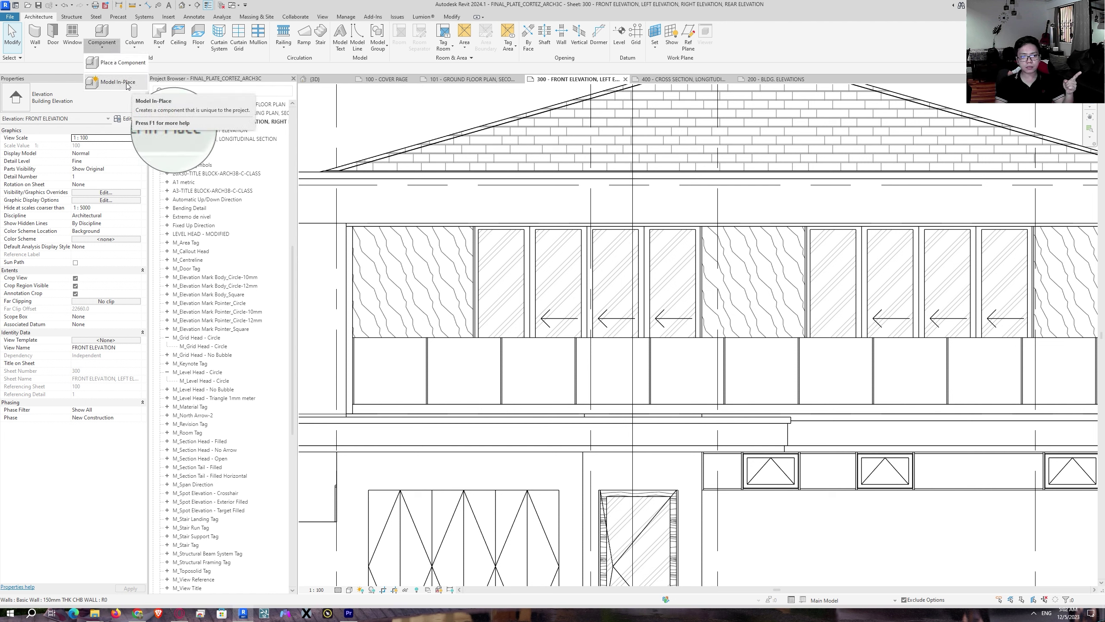
left_click(118, 82)
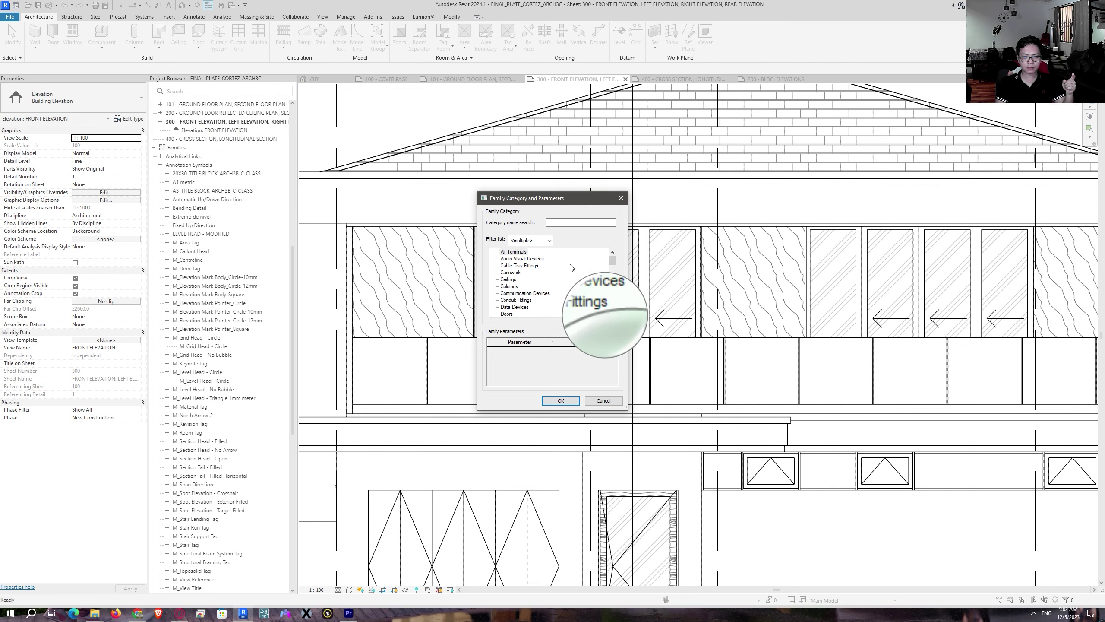
left_click_drag(615, 264, 613, 307)
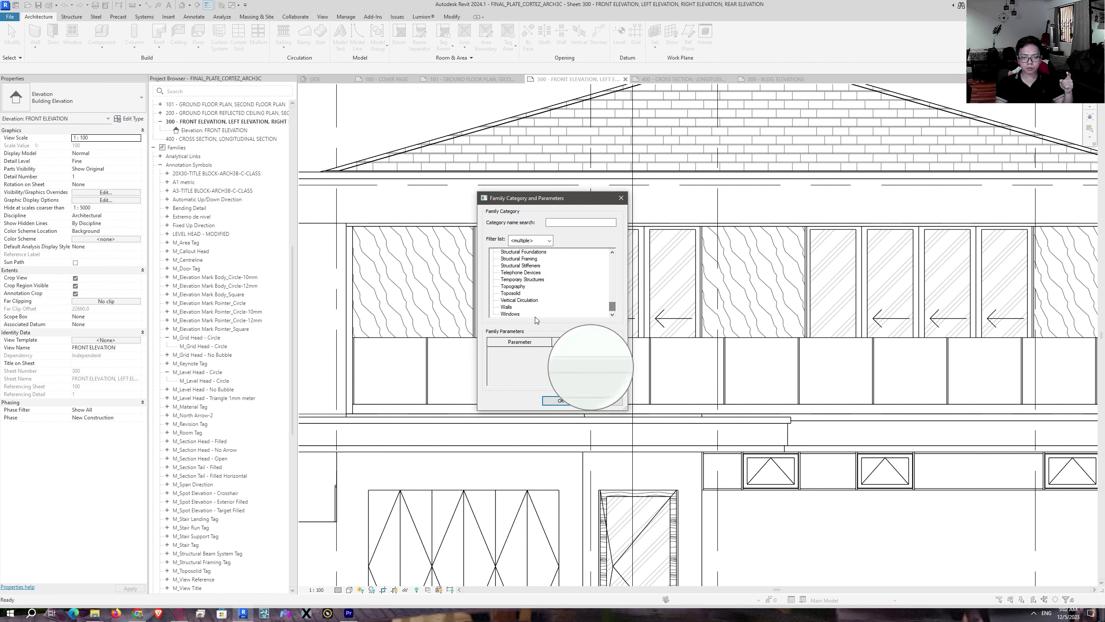
left_click(506, 307)
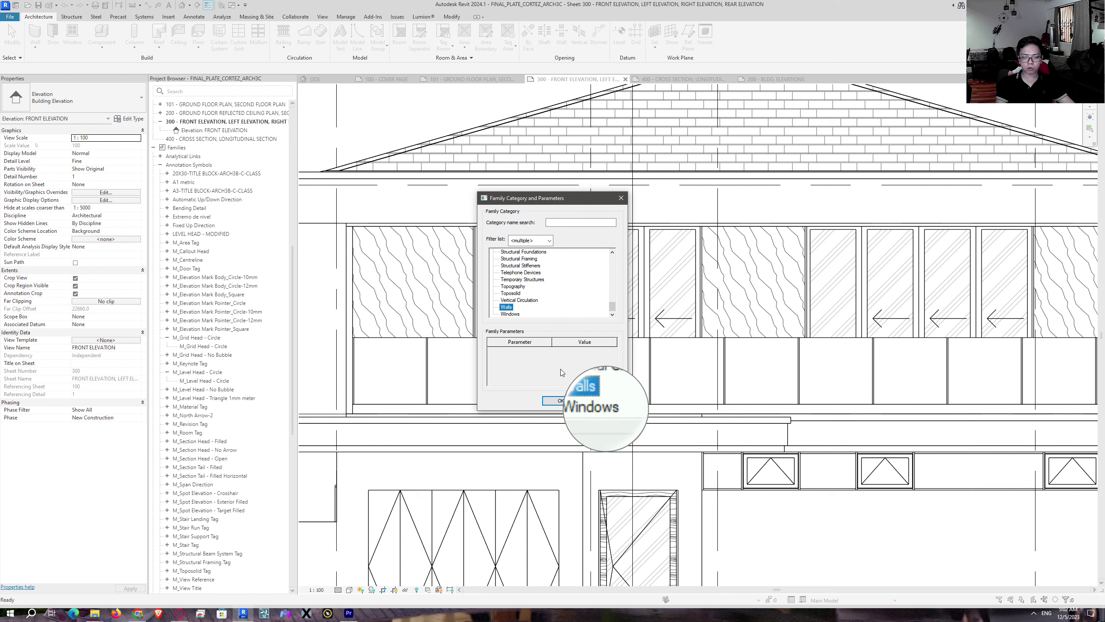
left_click(560, 400)
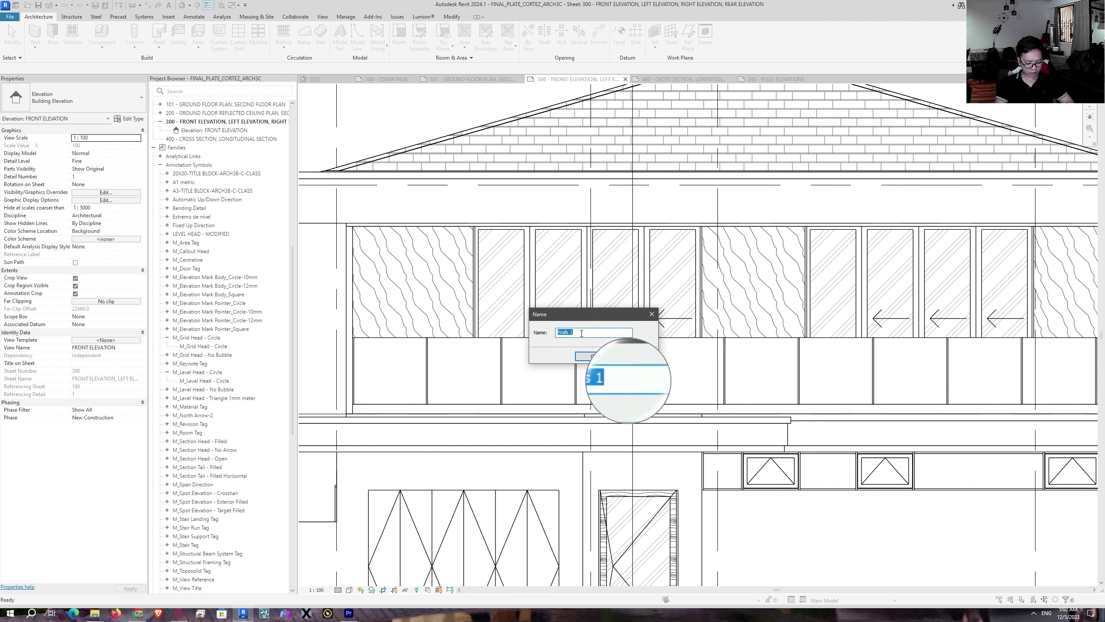
type("VERTICA")
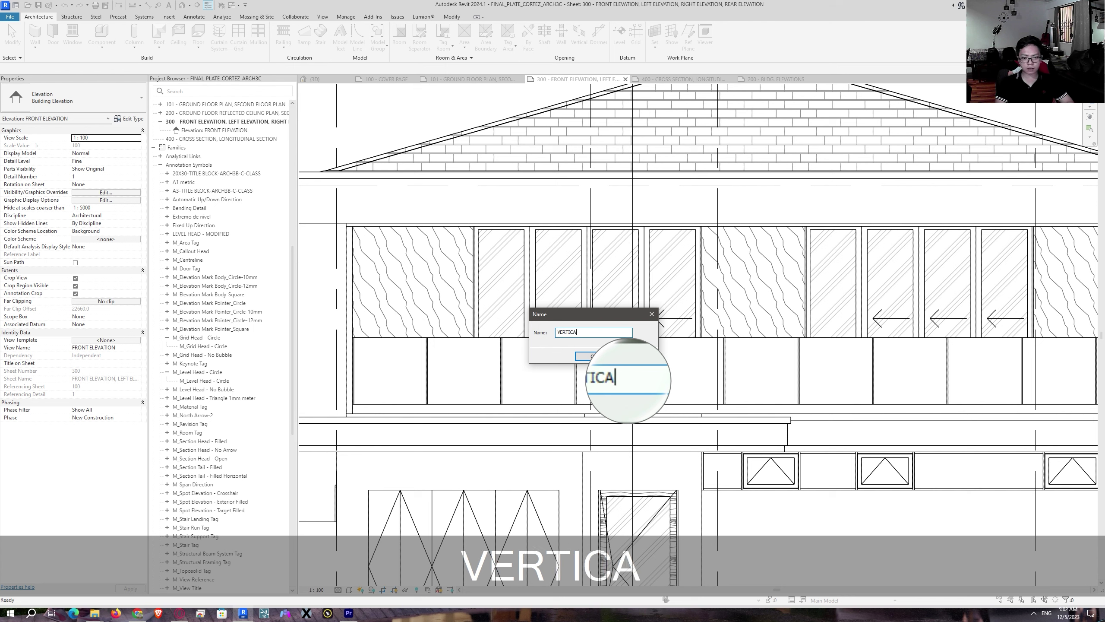
type("L ")
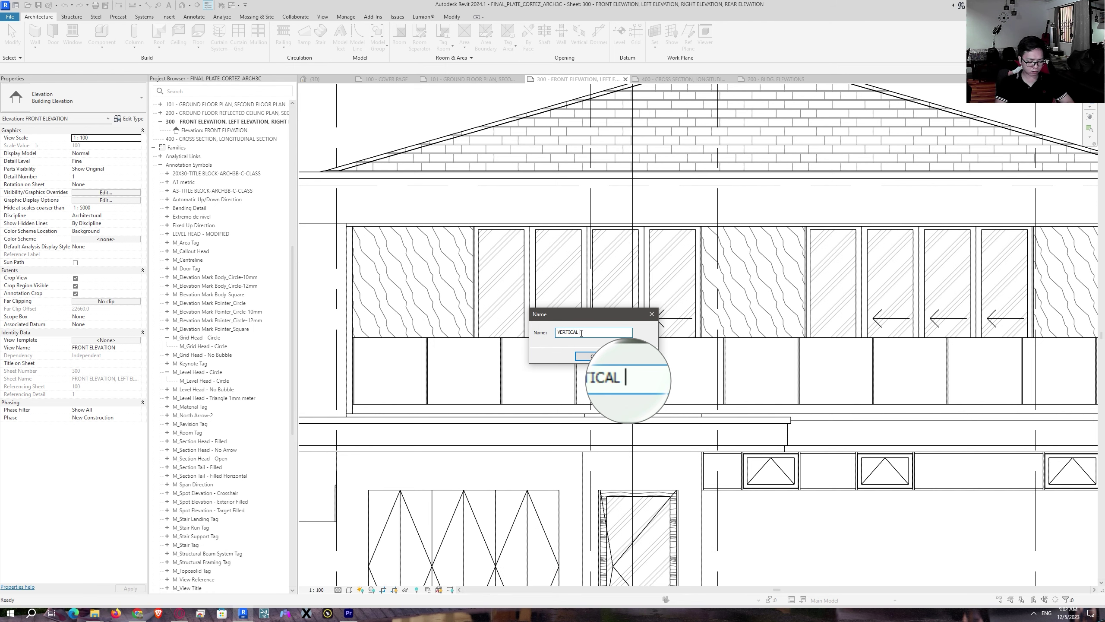
type("F")
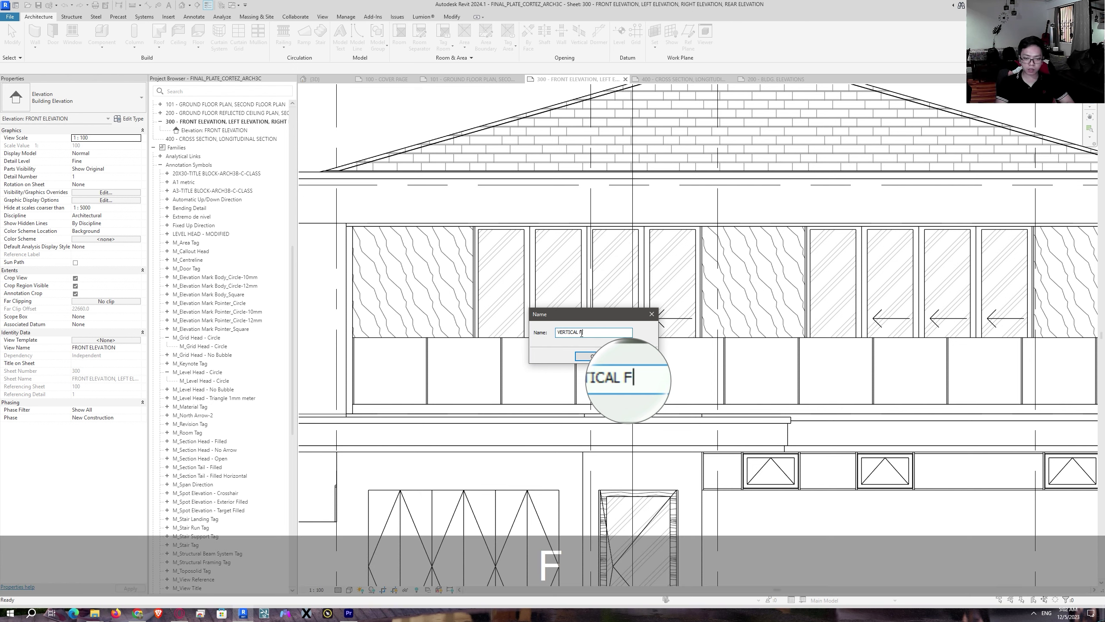
type("IN WALL")
key("Return")
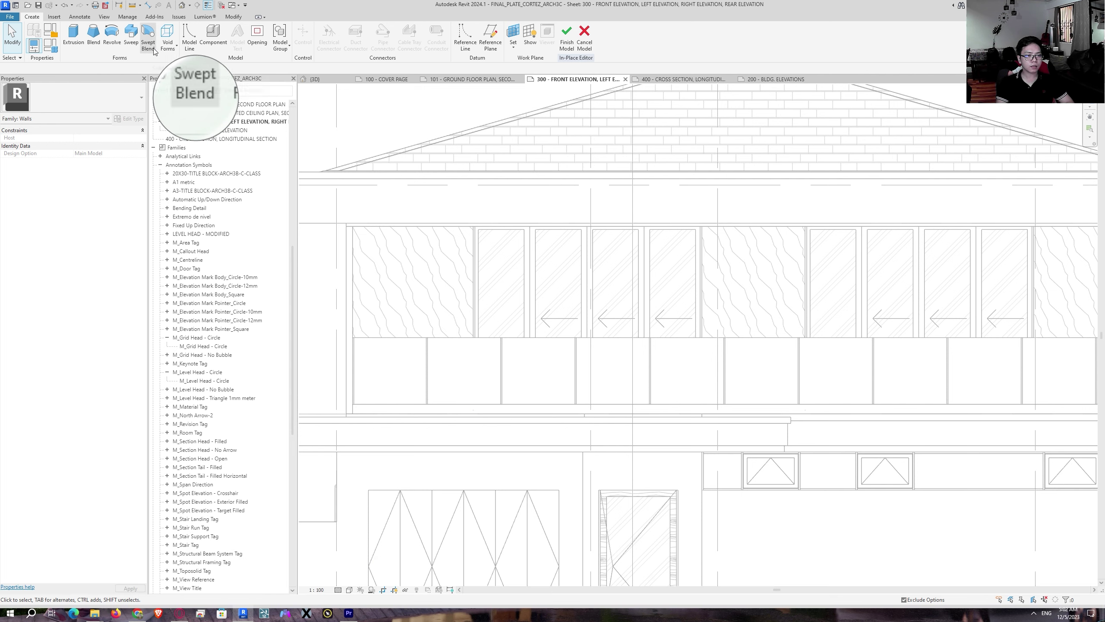
Step: Start a void extrusion, picking the face of the second-floor wood slat wall as its work plane
left_click(160, 51)
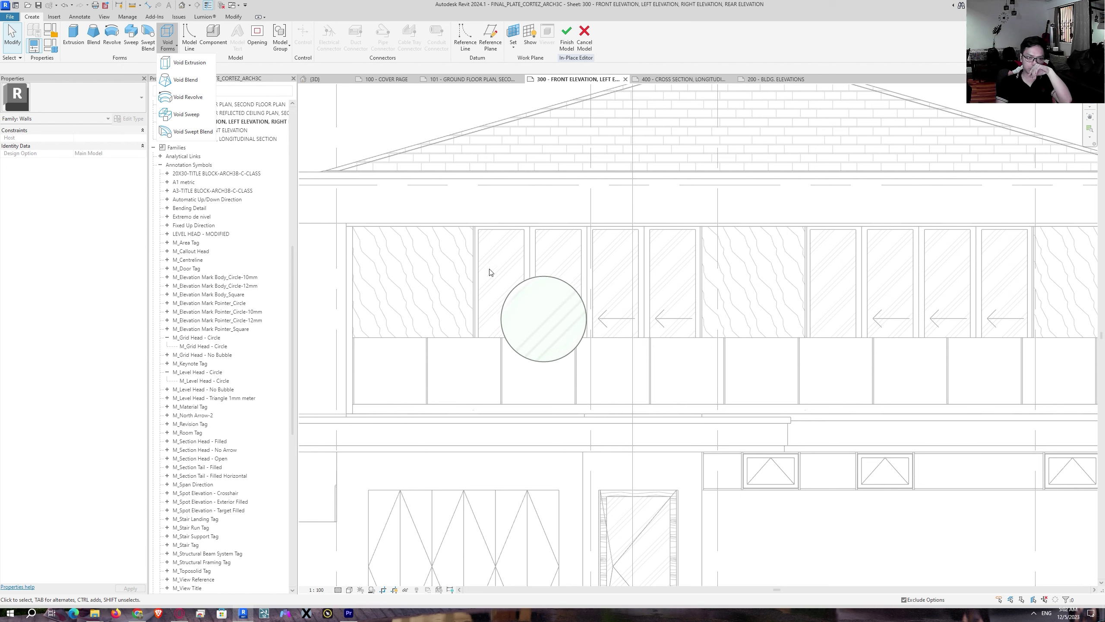
left_click(189, 62)
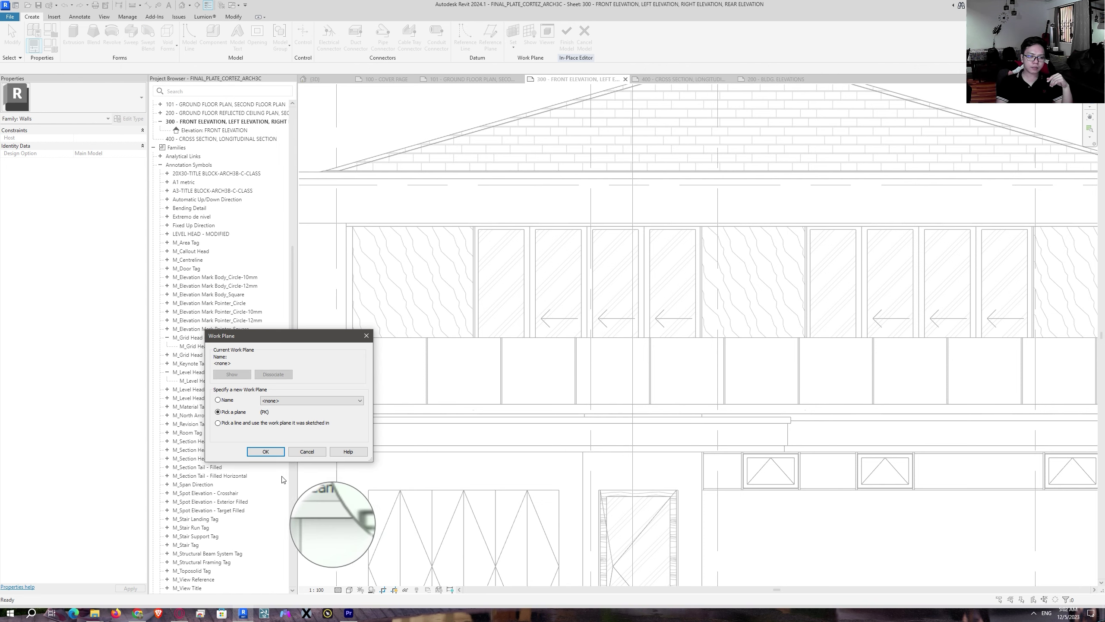
left_click(266, 451)
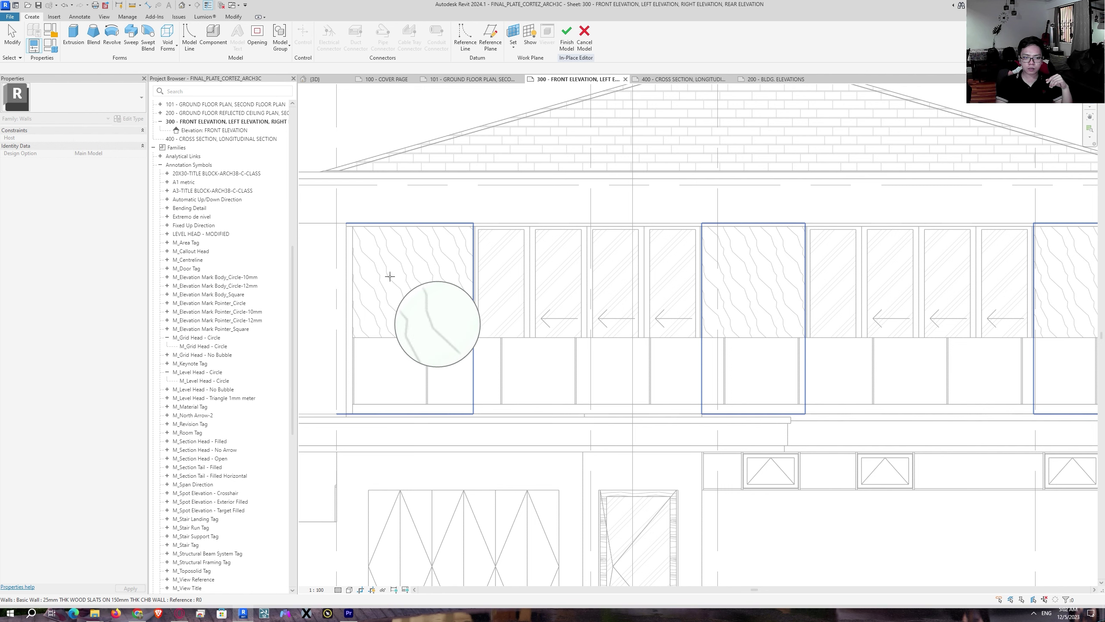
left_click(417, 275)
scroll(419, 279, "up", 3)
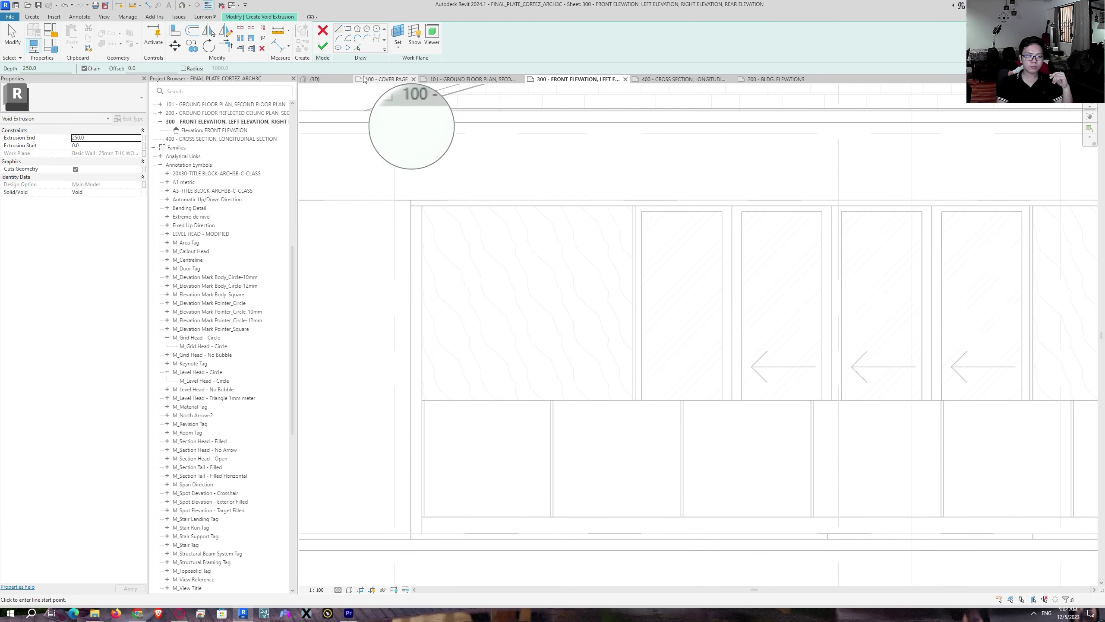
Step: Sketch a vertical rectangle about 50 mm wide and 3000 mm high from the slat wall's upper-left corner down to its base
left_click(348, 28)
middle_click_drag(491, 302, 541, 277)
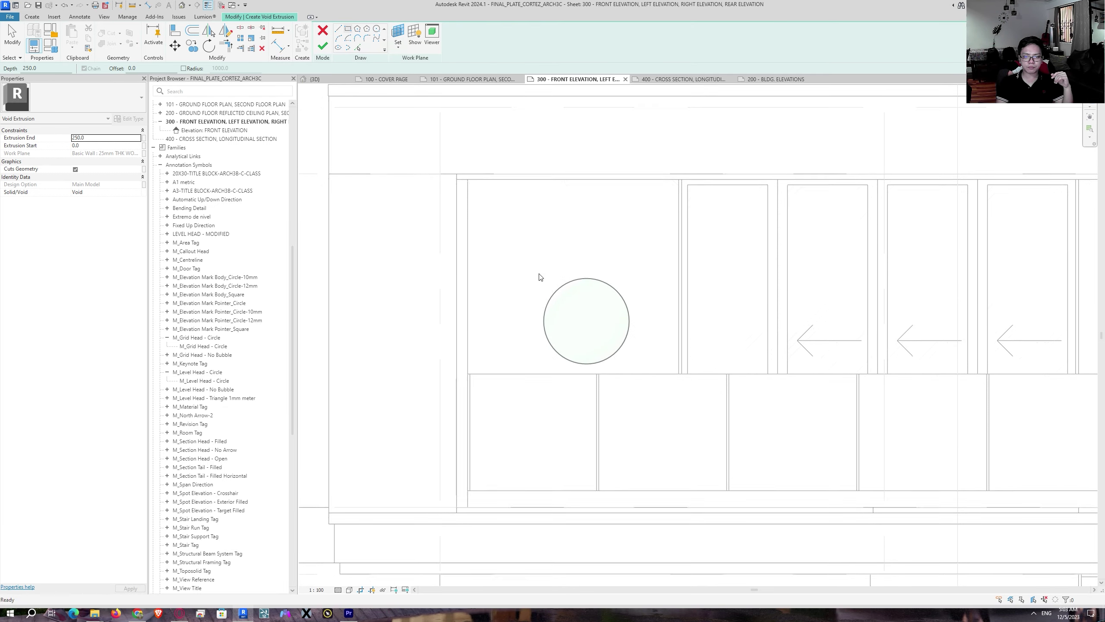
scroll(484, 240, "up", 2)
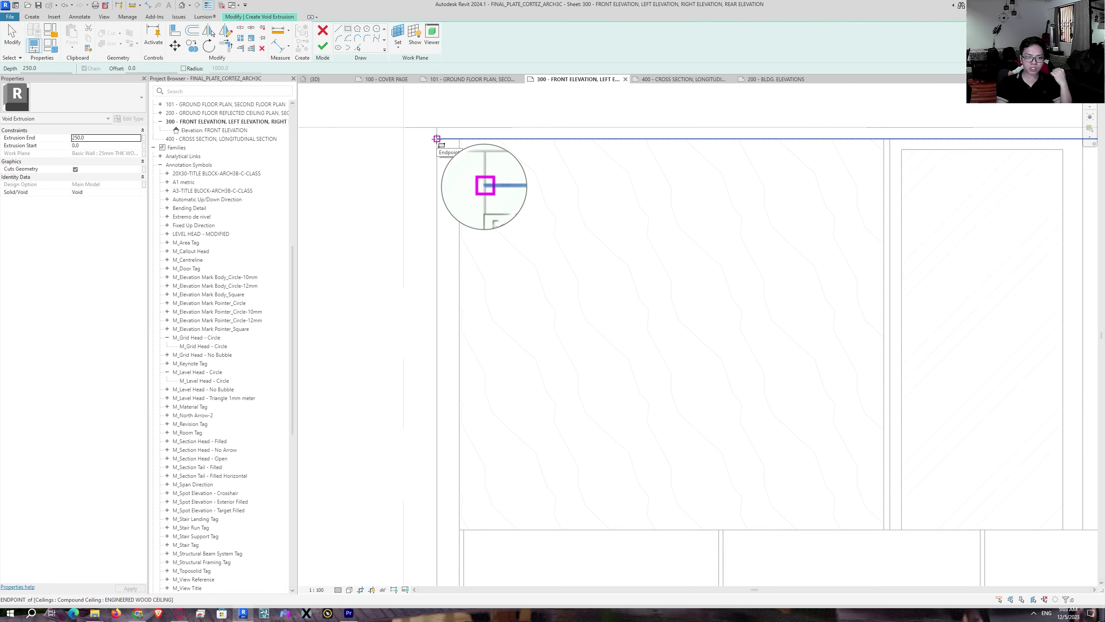
left_click(437, 139)
middle_click_drag(596, 455, 619, 284)
scroll(541, 417, "up", 3)
scroll(520, 366, "down", 4)
scroll(520, 367, "down", 4)
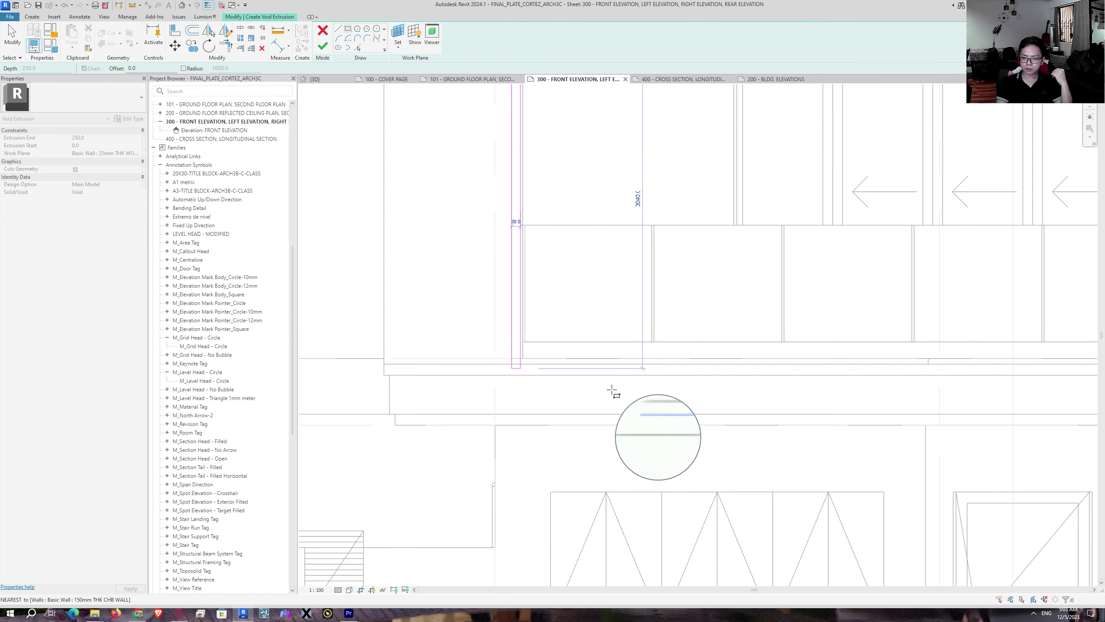
middle_click_drag(612, 391, 505, 420)
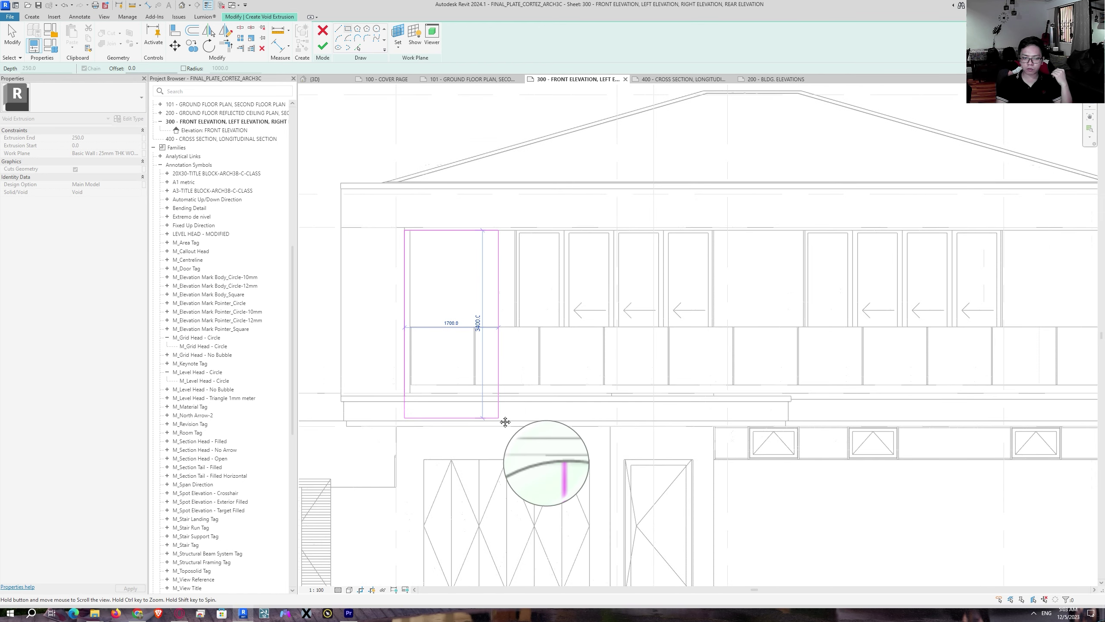
scroll(420, 410, "up", 2)
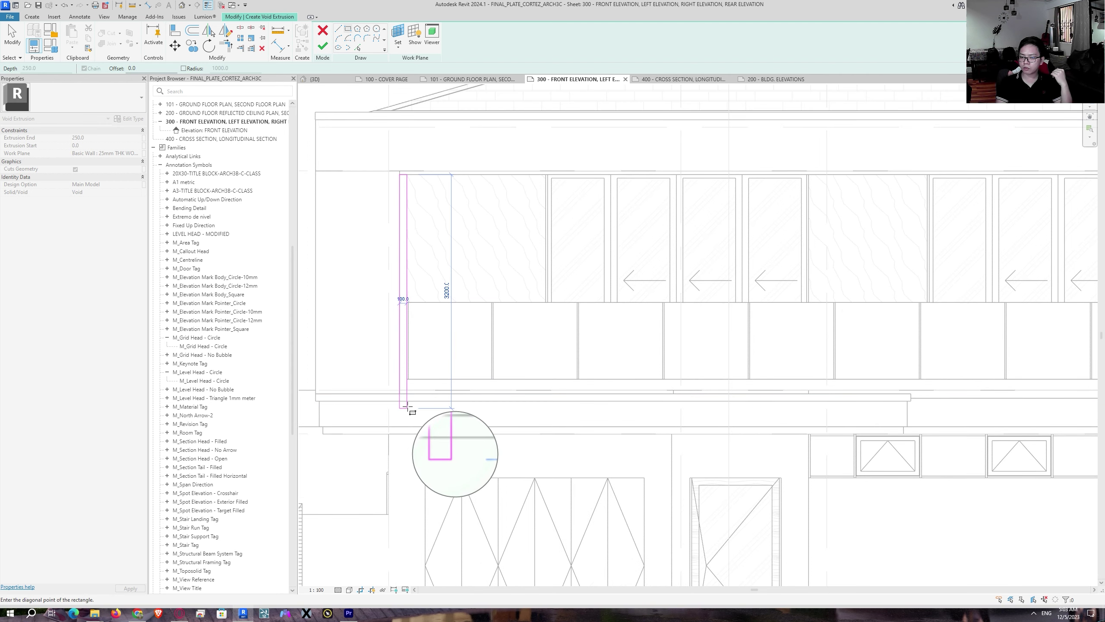
scroll(410, 403, "up", 4)
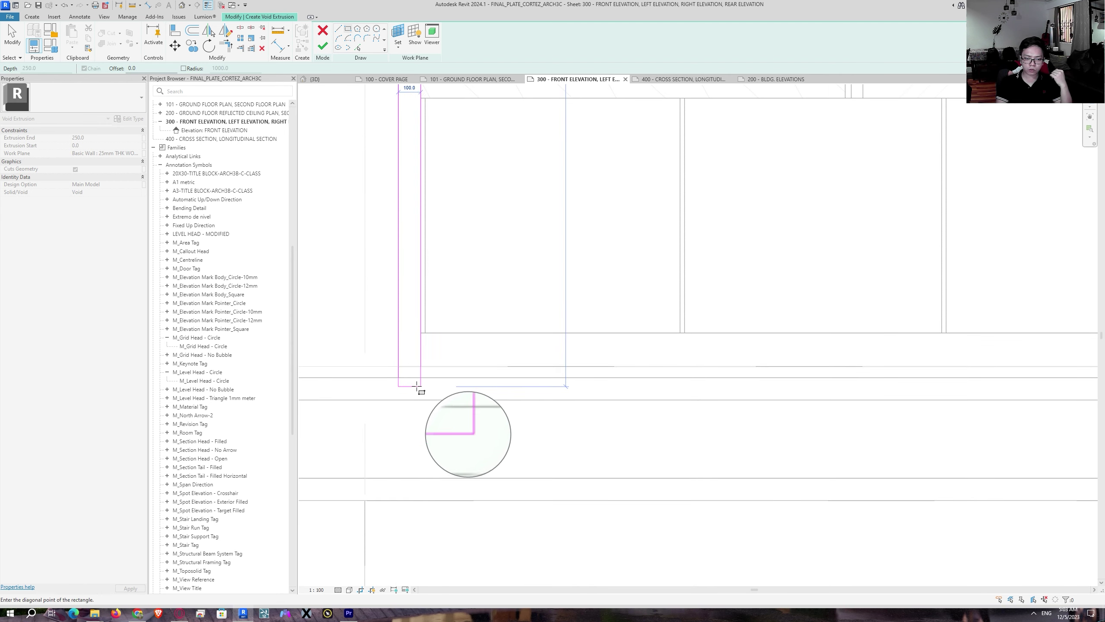
left_click(409, 377)
key("Escape")
key("Escape")
scroll(435, 361, "down", 4)
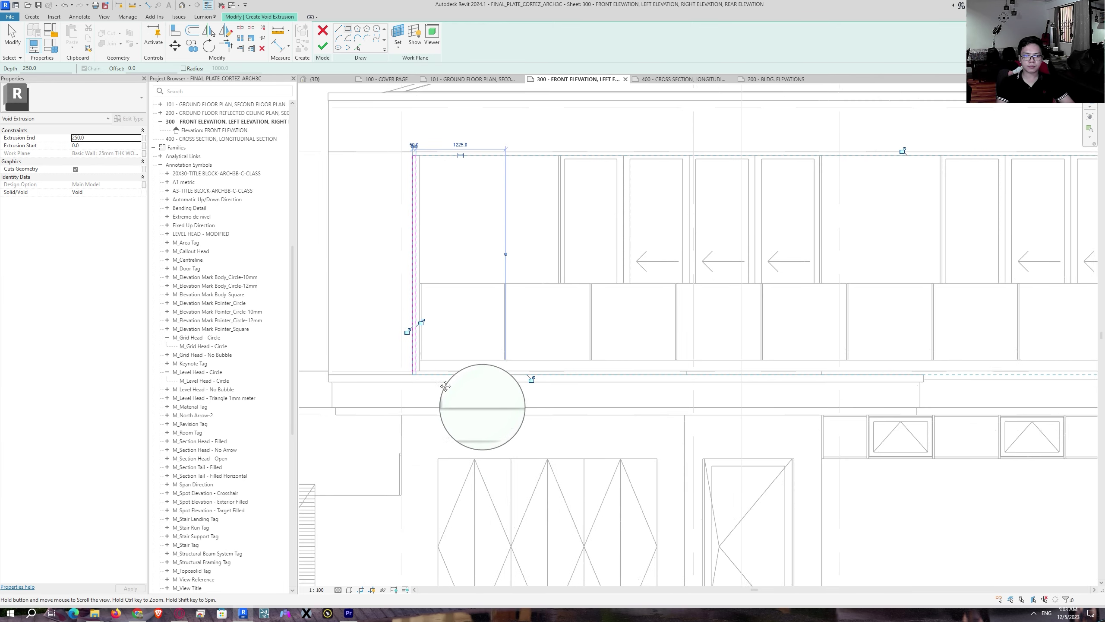
Step: Set the void sketch rectangle's width to 25 mm by adjusting the position of its right vertical line
scroll(435, 338, "up", 5)
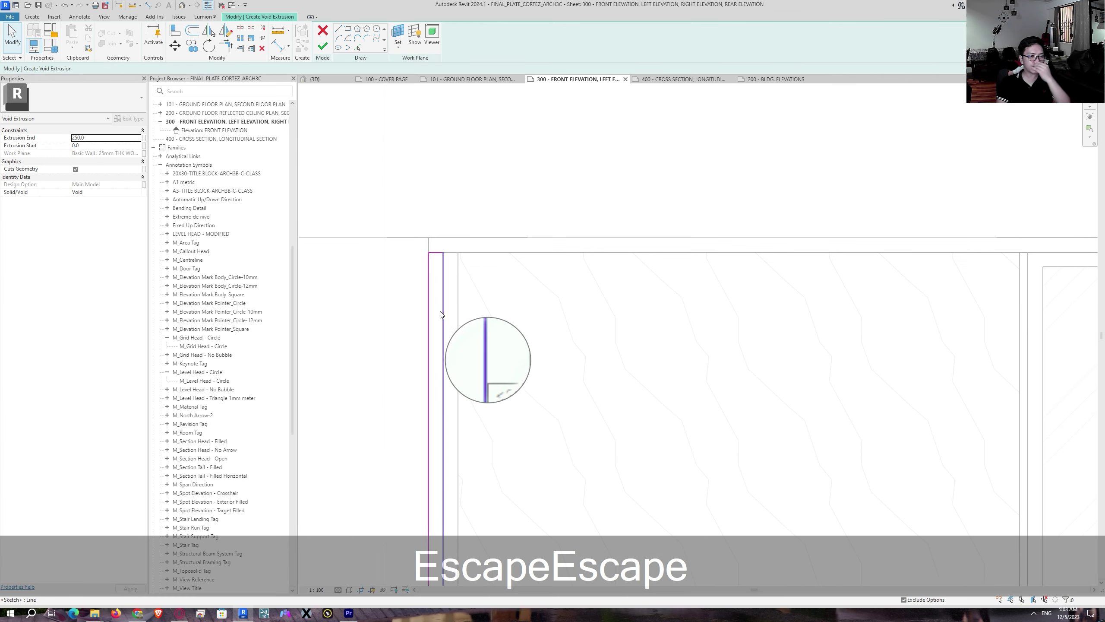
left_click(443, 271)
scroll(440, 273, "up", 1)
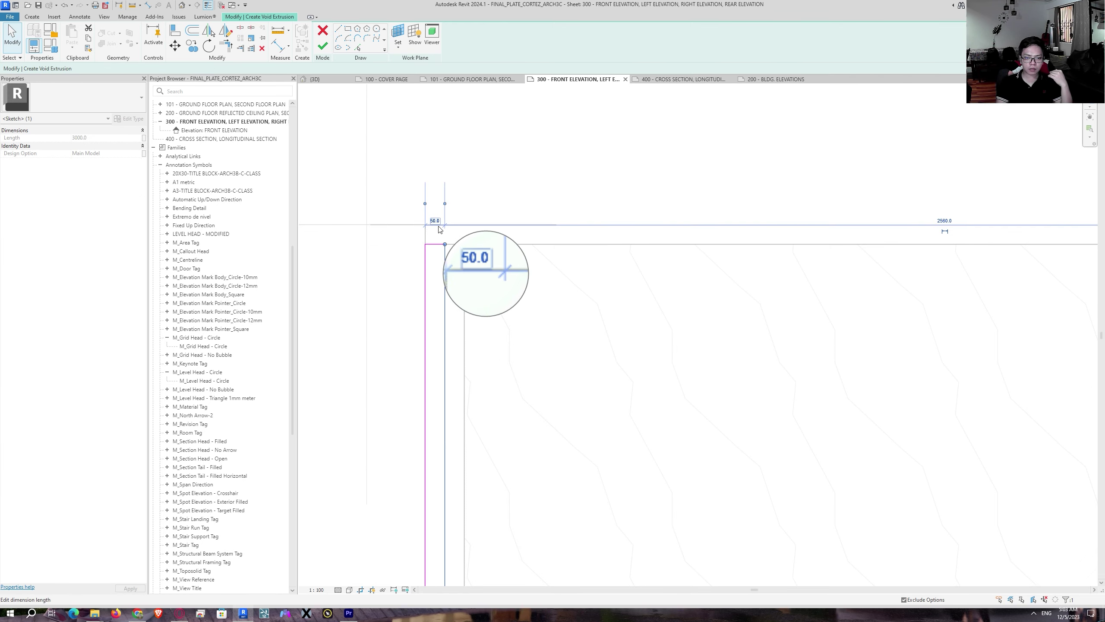
left_click(436, 221)
type("25")
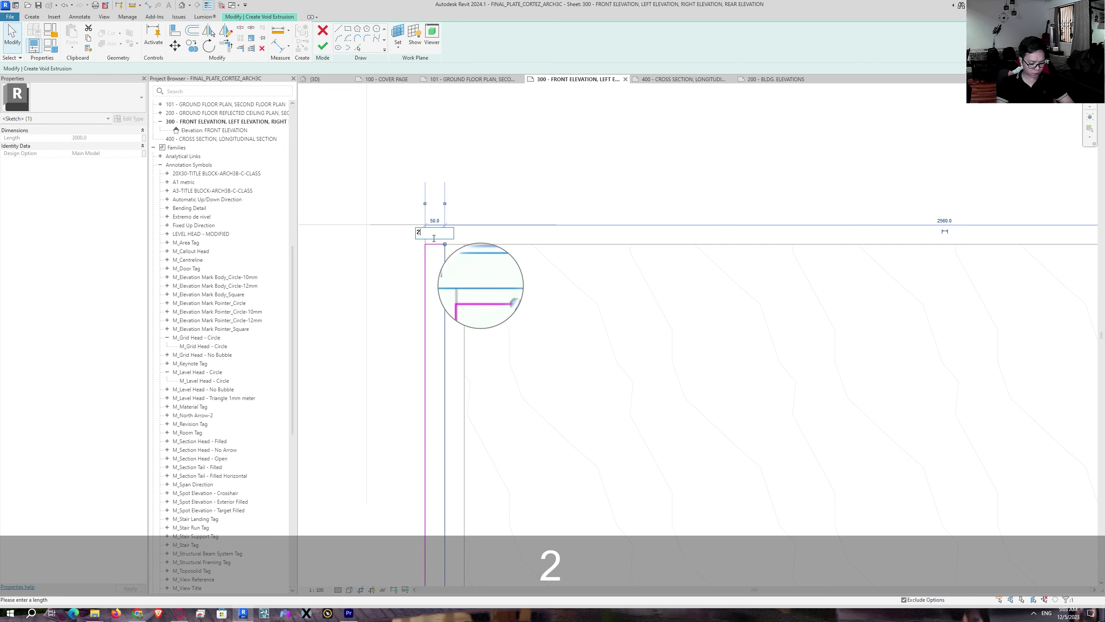
key("Return")
scroll(466, 367, "down", 1)
key("Escape")
key("Escape")
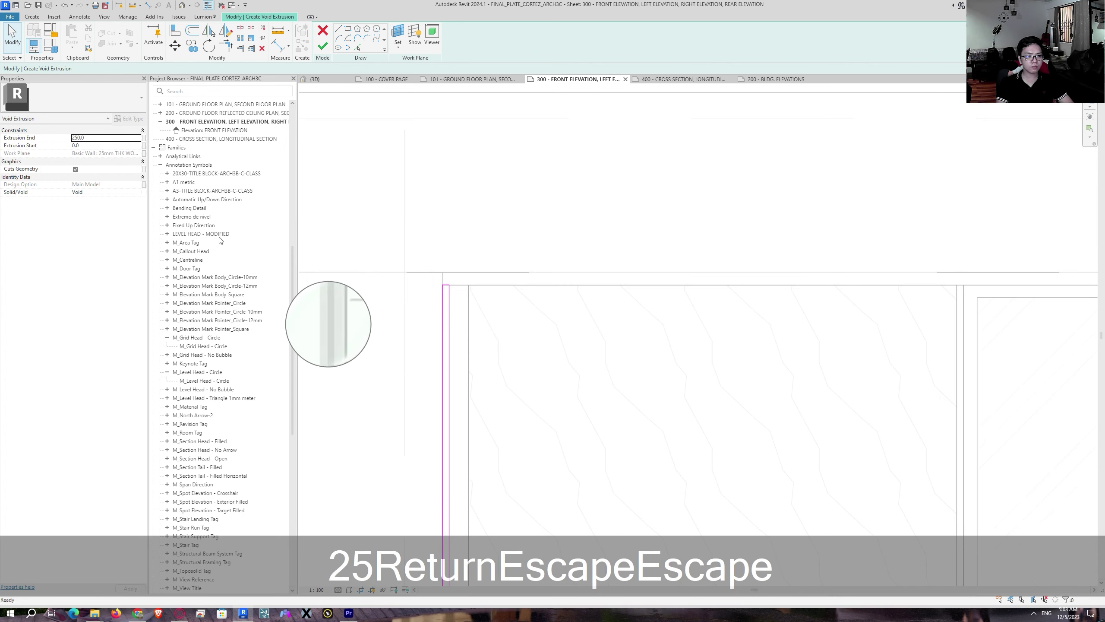
Step: Set the void extrusion's end to 25 mm and finish the sketch
left_click(99, 138)
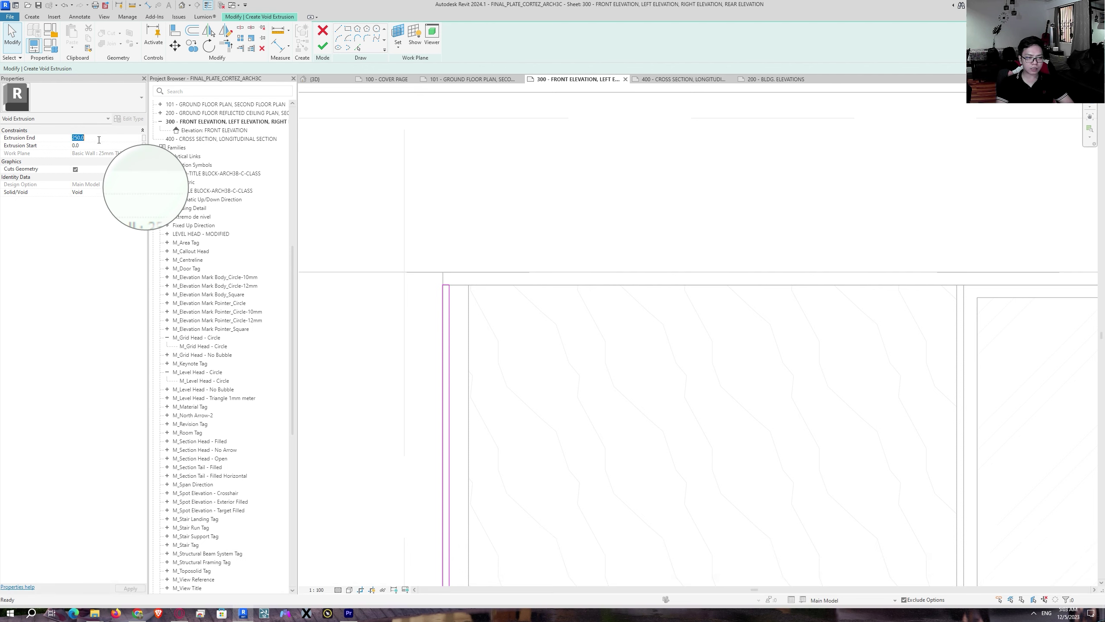
type("25")
key("Return")
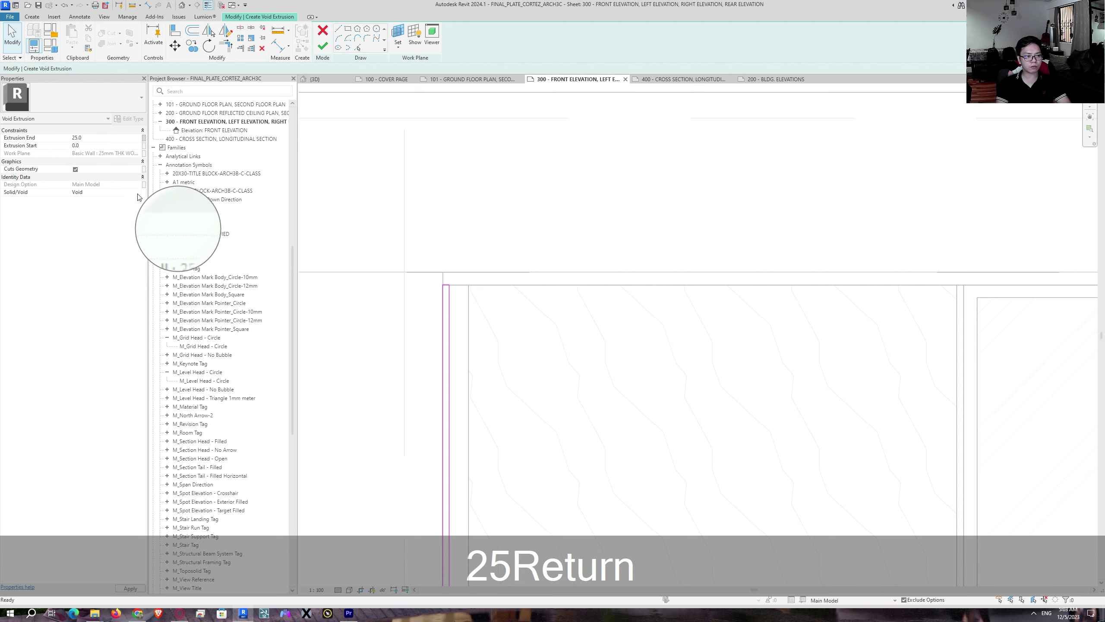
left_click(323, 46)
scroll(464, 383, "down", 5)
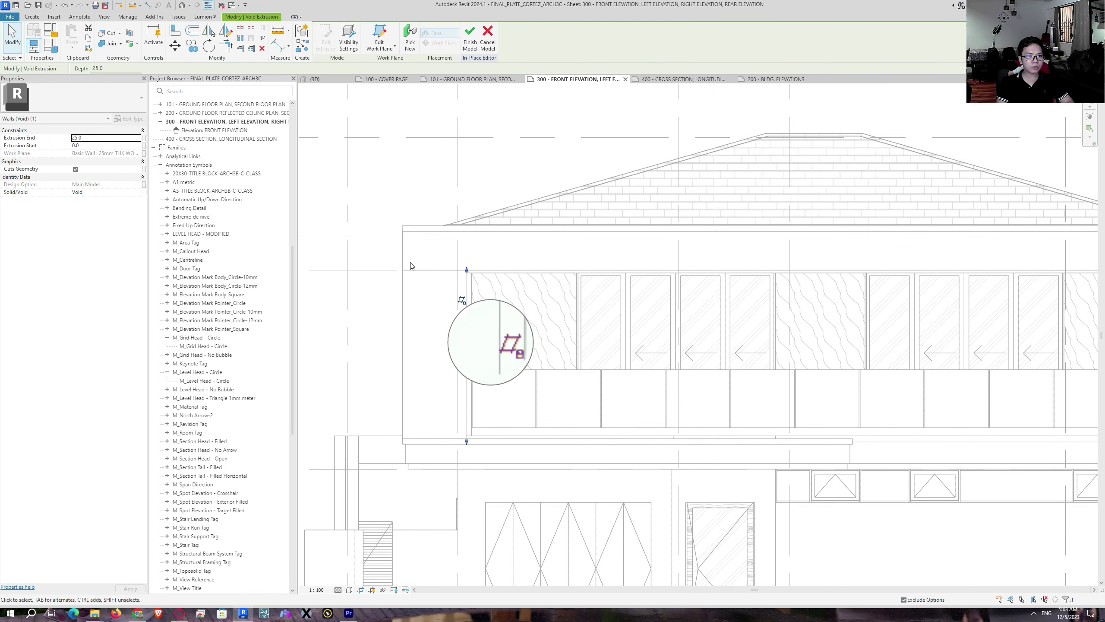
Step: In the 3D view, cut the second-floor wood slat wall with the void extrusion at the wall's corner
left_click(314, 79)
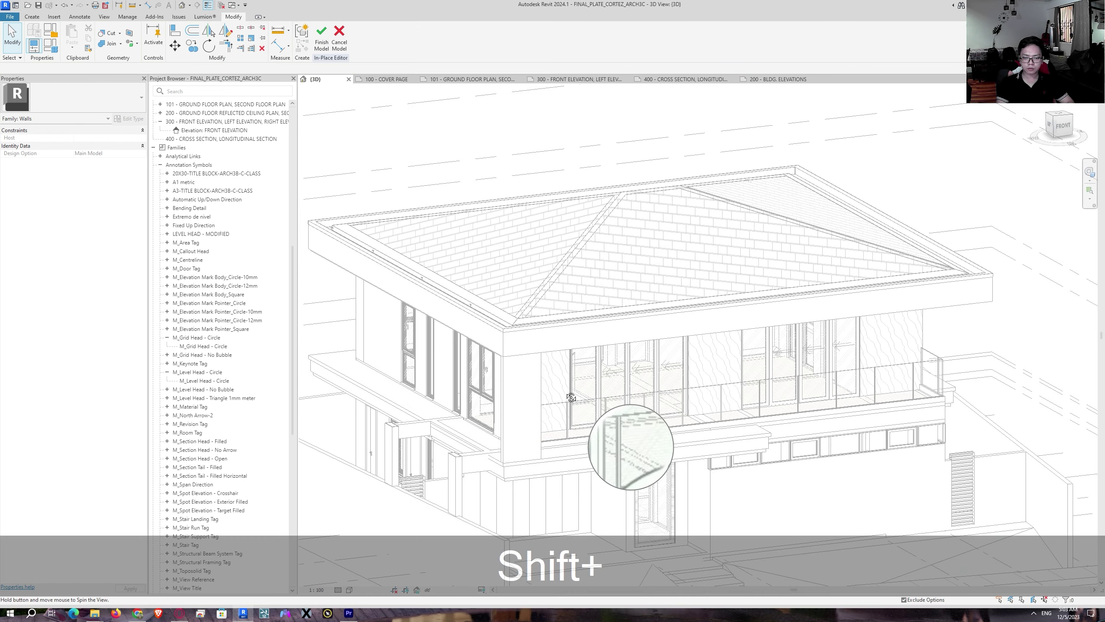
scroll(443, 375, "up", 5, "shift")
middle_click_drag(444, 375, 626, 291, "shift")
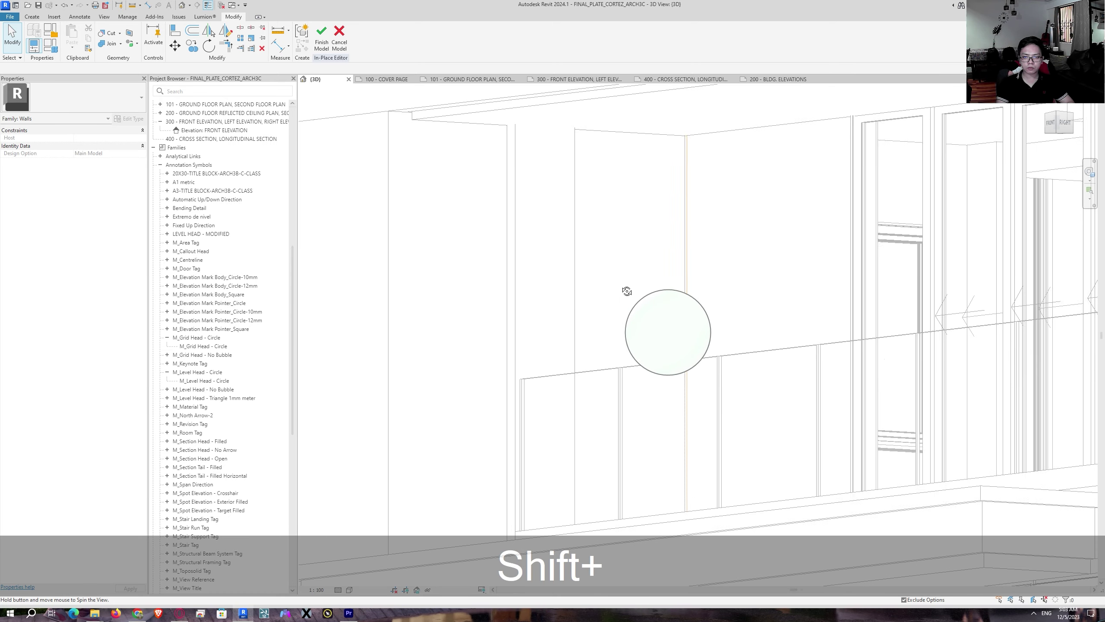
scroll(762, 259, "up", 3)
scroll(762, 257, "up", 1)
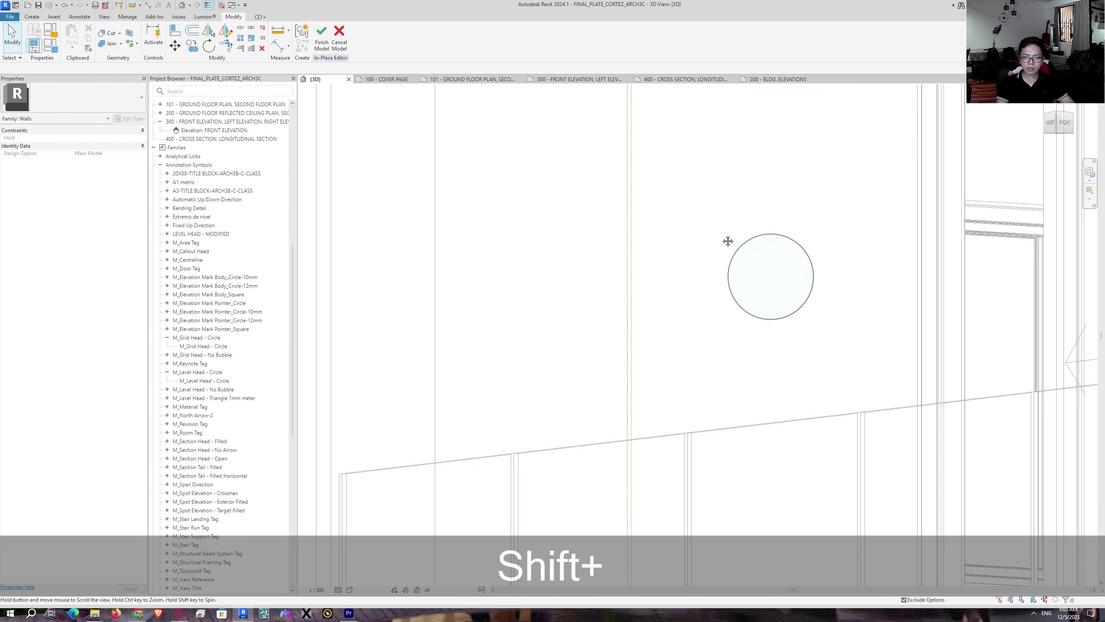
middle_click_drag(728, 242, 643, 459)
scroll(544, 309, "up", 2)
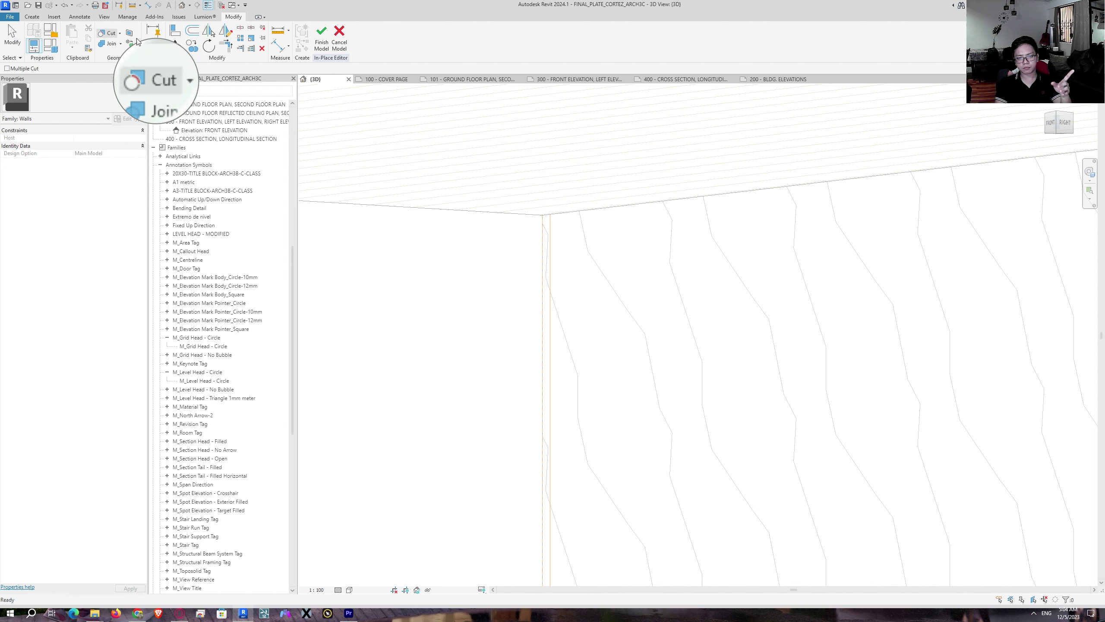
left_click(553, 249)
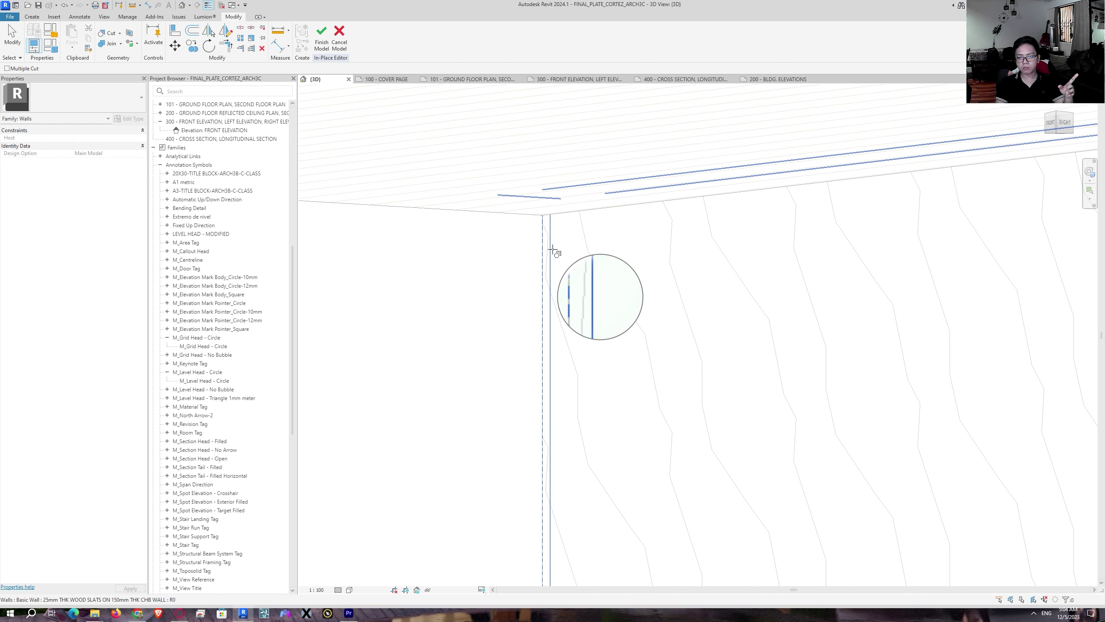
left_click(652, 266)
middle_click_drag(582, 382, 577, 291)
key("Escape")
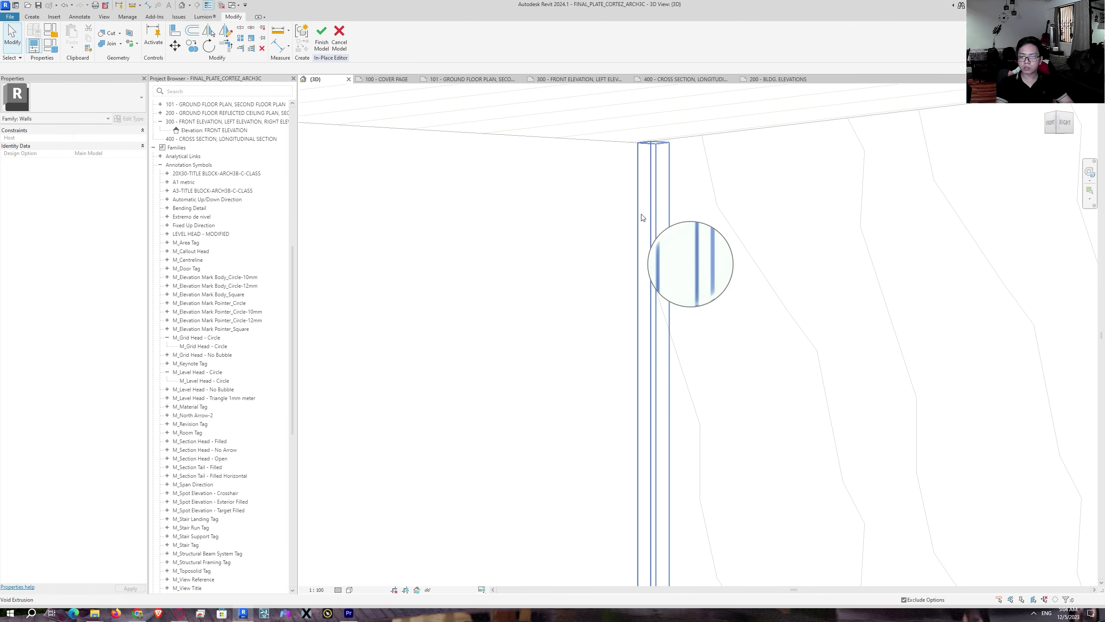
Step: Inspect the void extrusion and its groove in the slat wall from the front of the 3D model
left_click(643, 218)
middle_click_drag(643, 217, 786, 217, "shift")
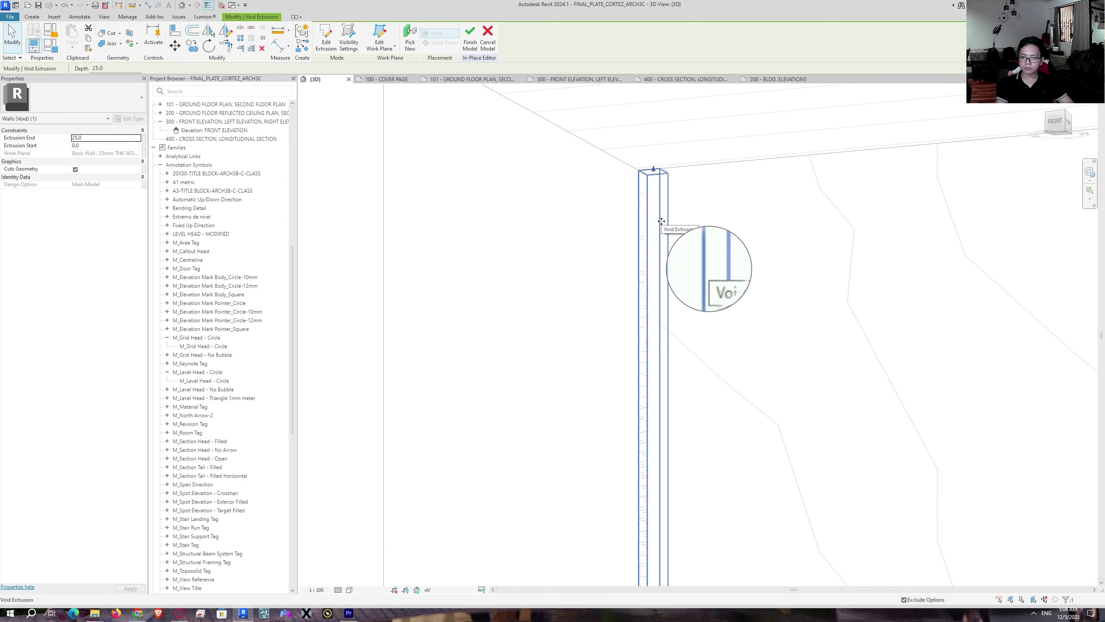
key("Escape")
scroll(756, 407, "down", 4)
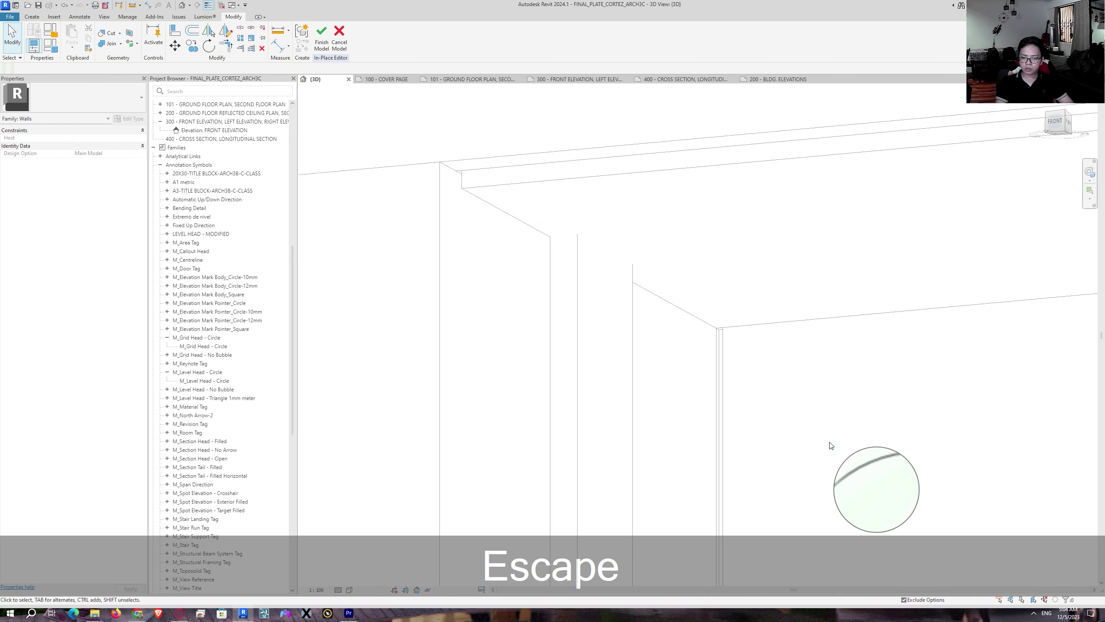
middle_click_drag(830, 447, 655, 249)
scroll(622, 346, "down", 4)
middle_click_drag(806, 371, 446, 274)
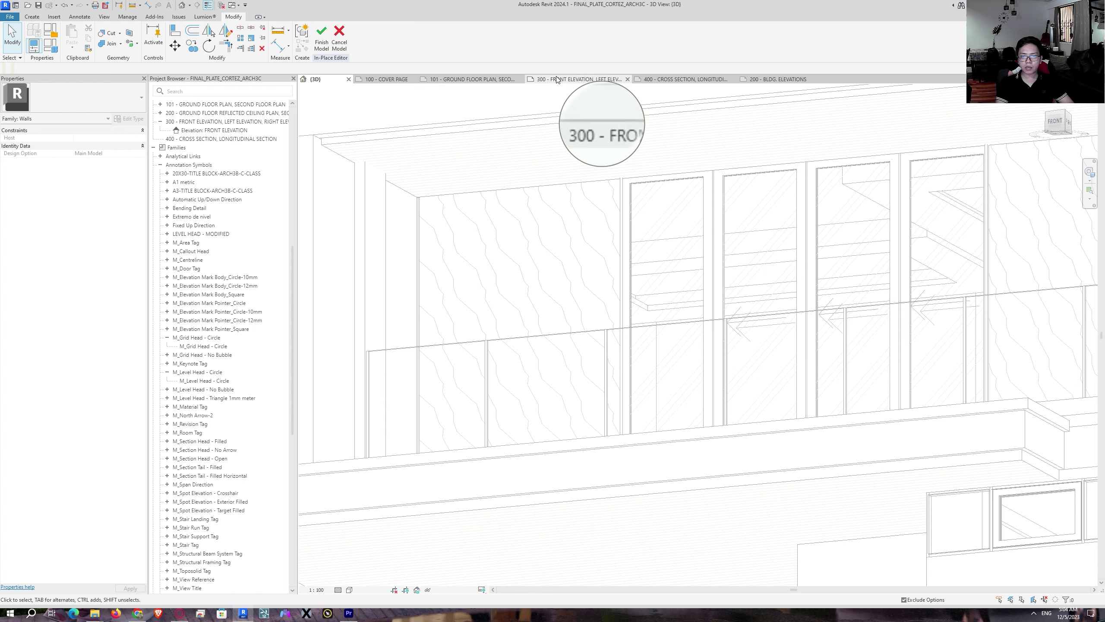
Step: On the front elevation sheet, array the void linearly from the slat wall's upper-left corner to its right end beside the sliding doors
left_click(592, 80)
scroll(479, 278, "up", 3)
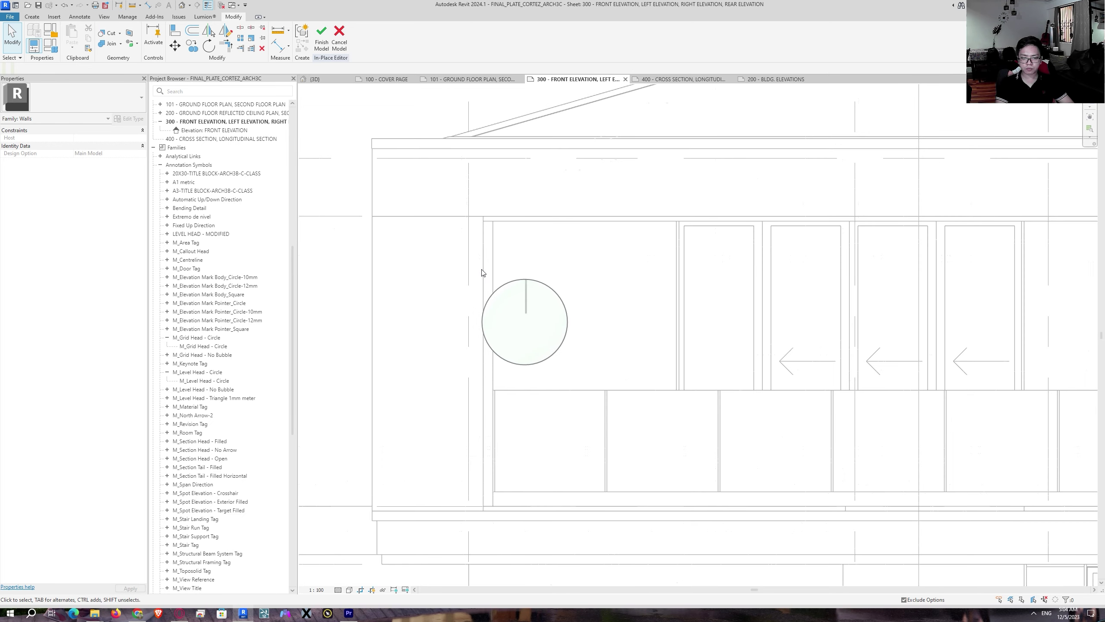
left_click(485, 264)
scroll(487, 270, "up", 4)
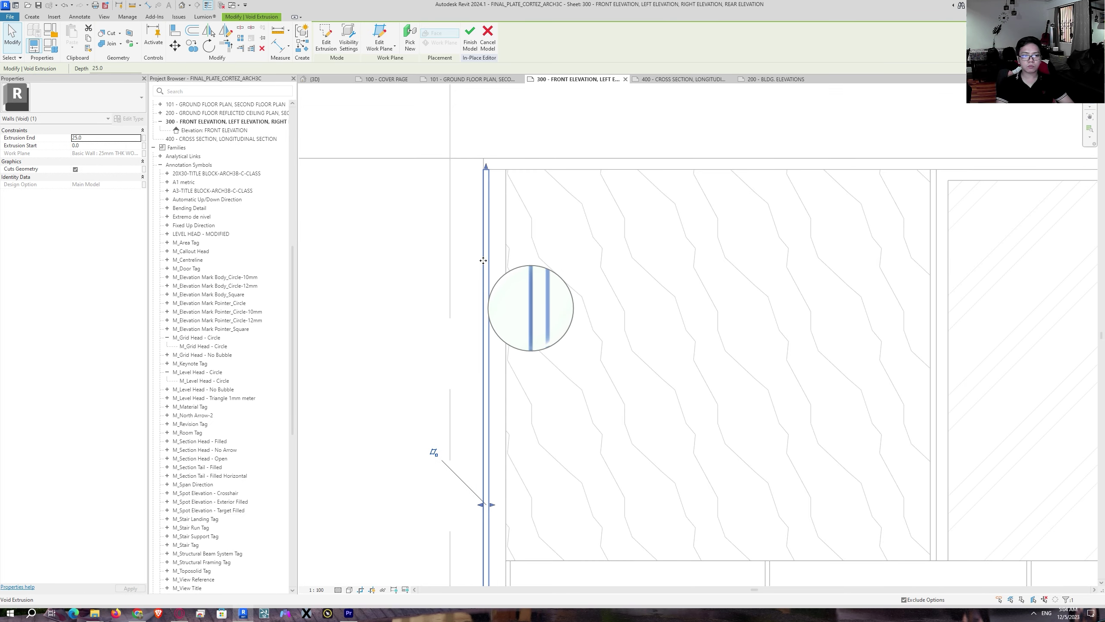
middle_click_drag(485, 261, 463, 231)
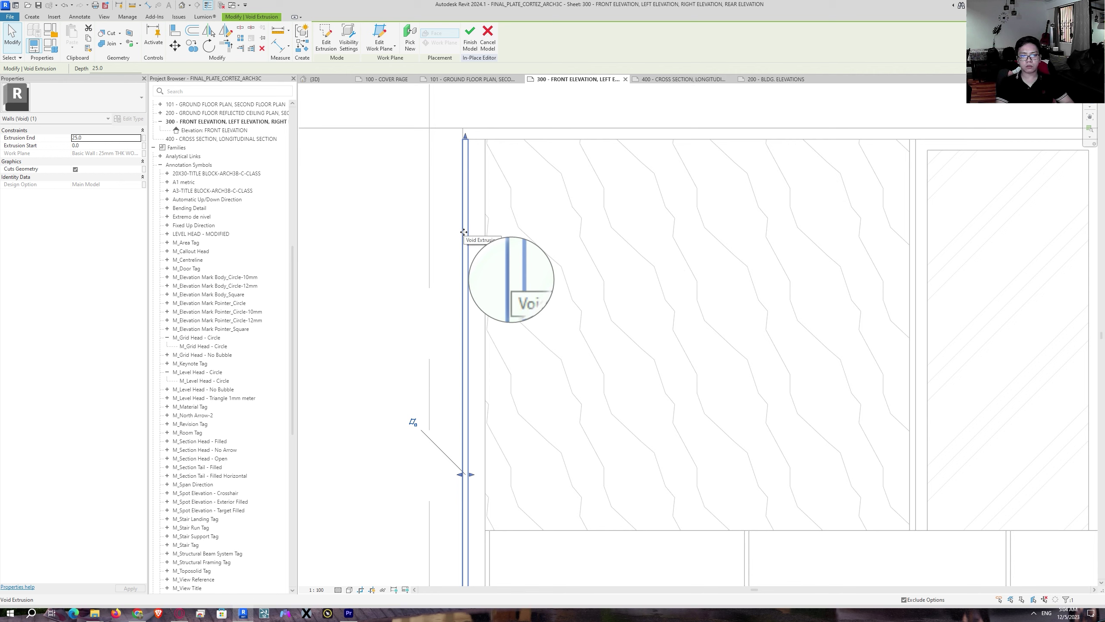
left_click(494, 199)
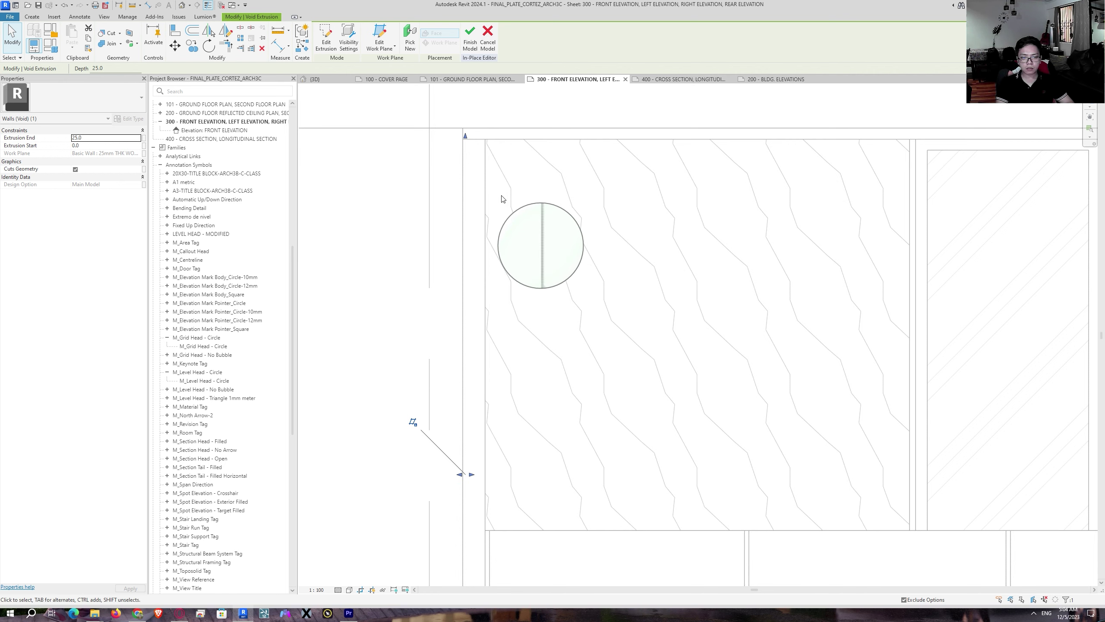
left_click(464, 189)
key("a")
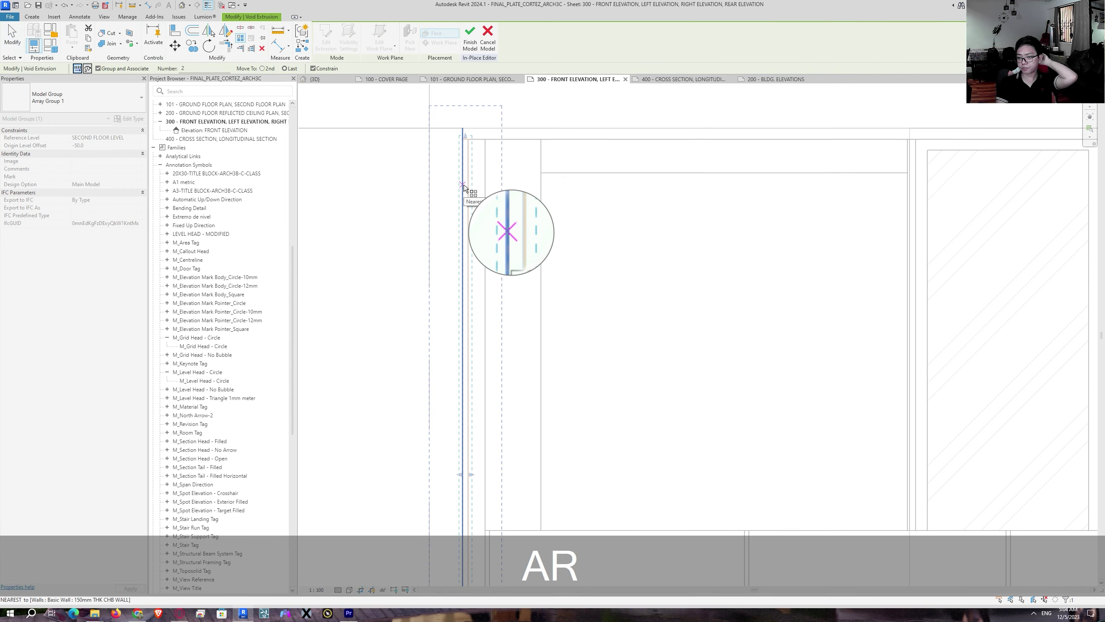
scroll(470, 150, "up", 3)
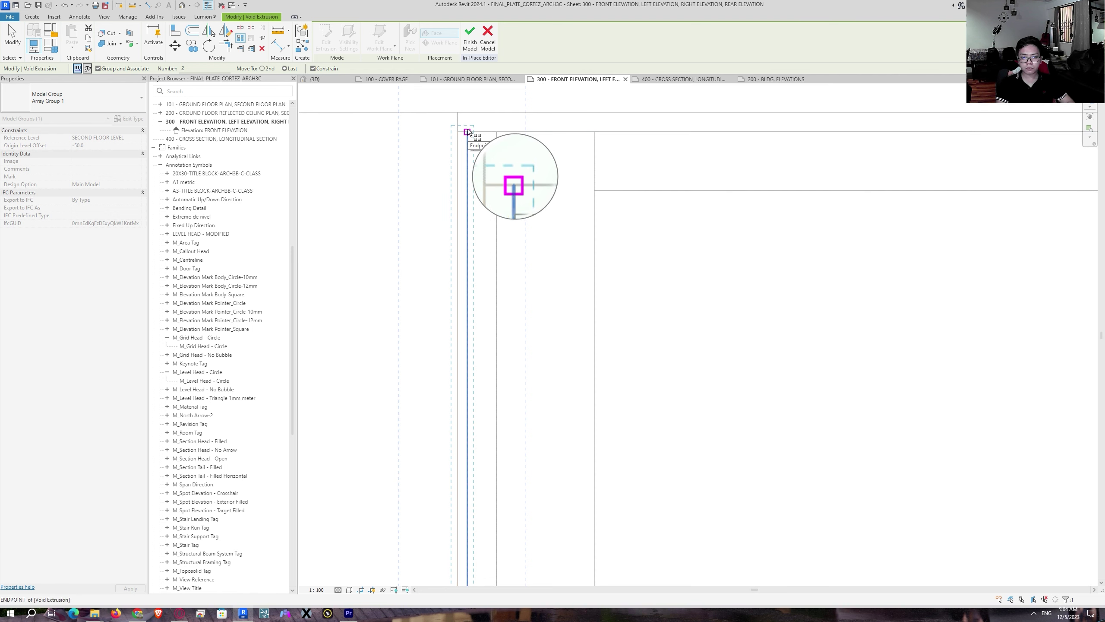
left_click(468, 132)
middle_click_drag(885, 167, 468, 178)
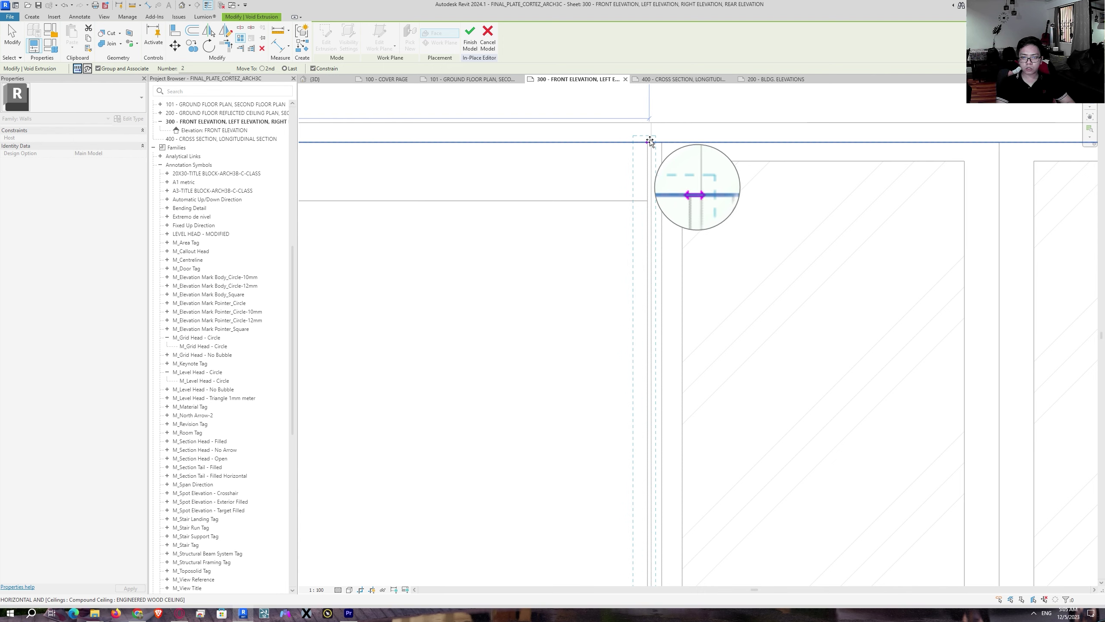
scroll(650, 141, "up", 2)
left_click(670, 144)
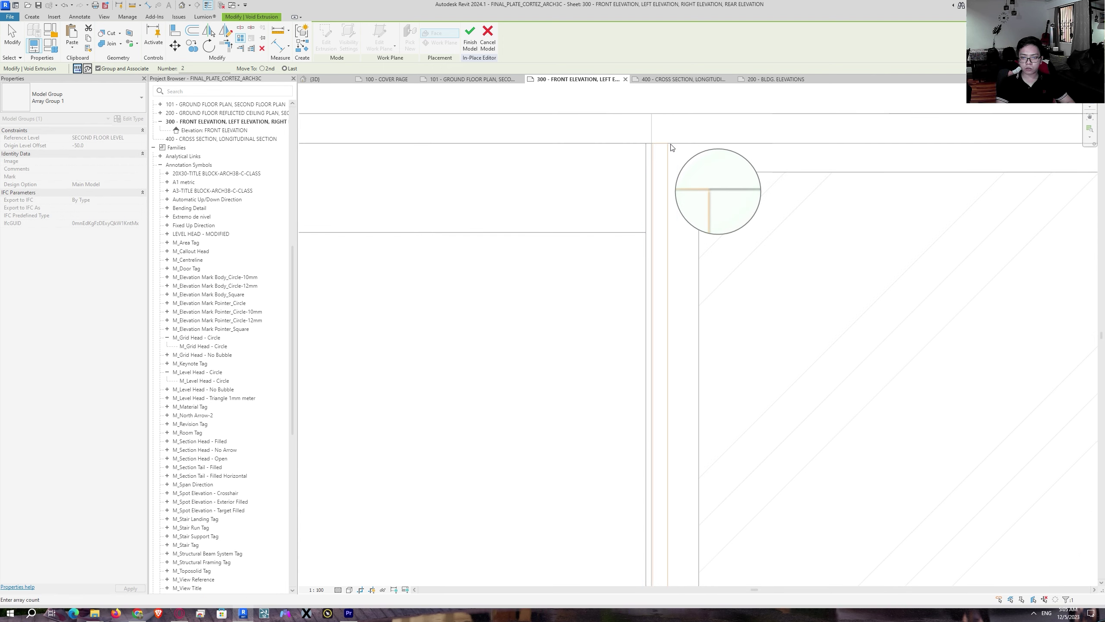
Step: Set the void array's count to 20 and accept the identical-geometry warning
scroll(612, 221, "down", 4)
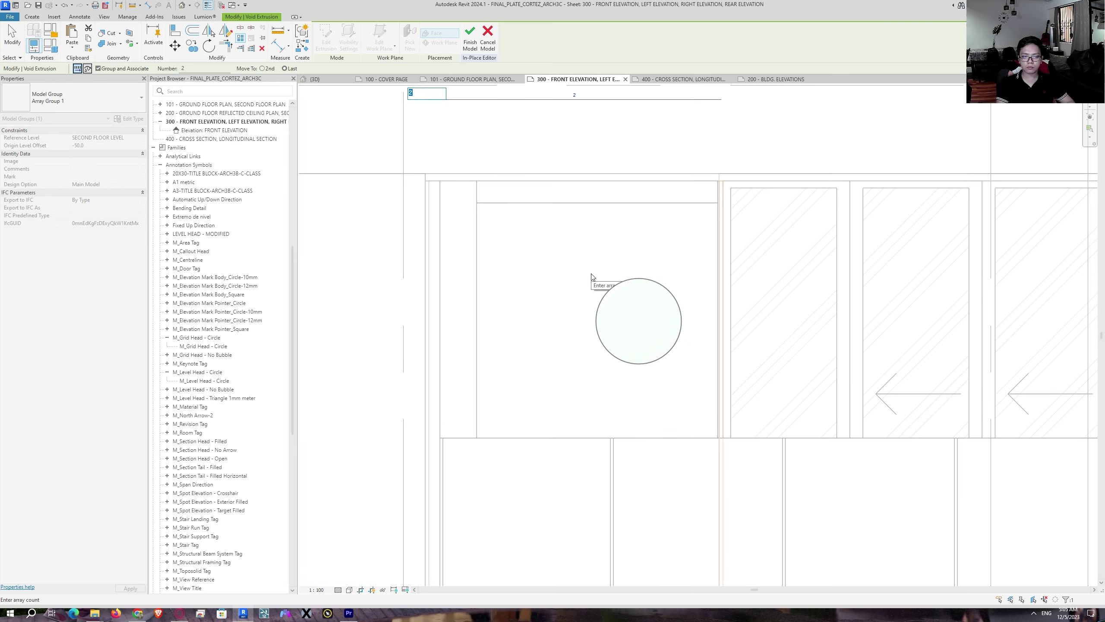
middle_click_drag(469, 123, 473, 194)
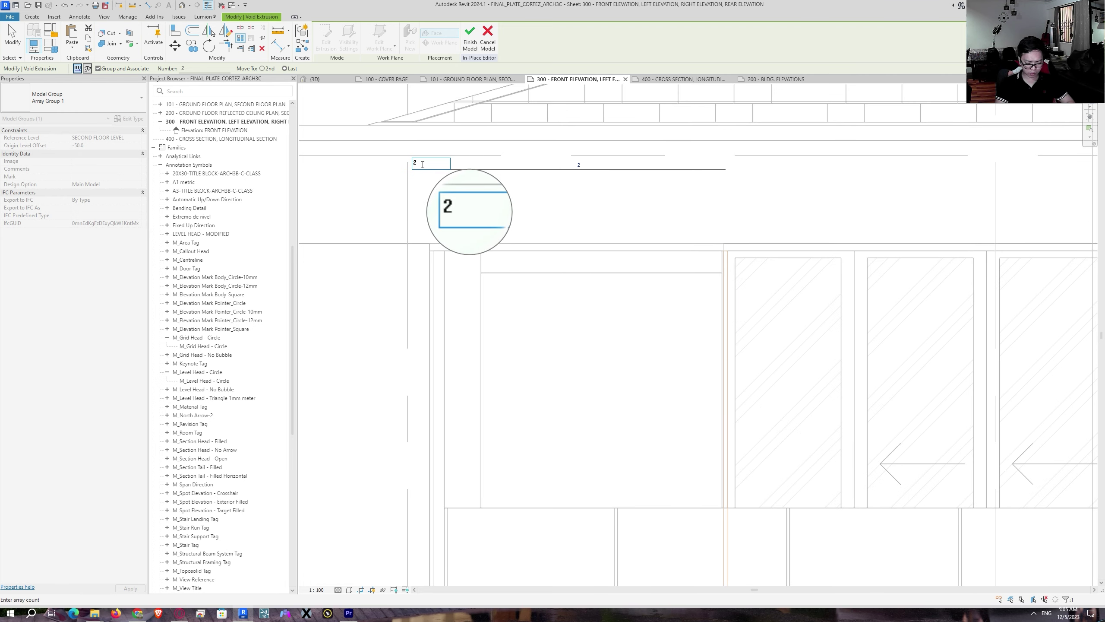
type("0")
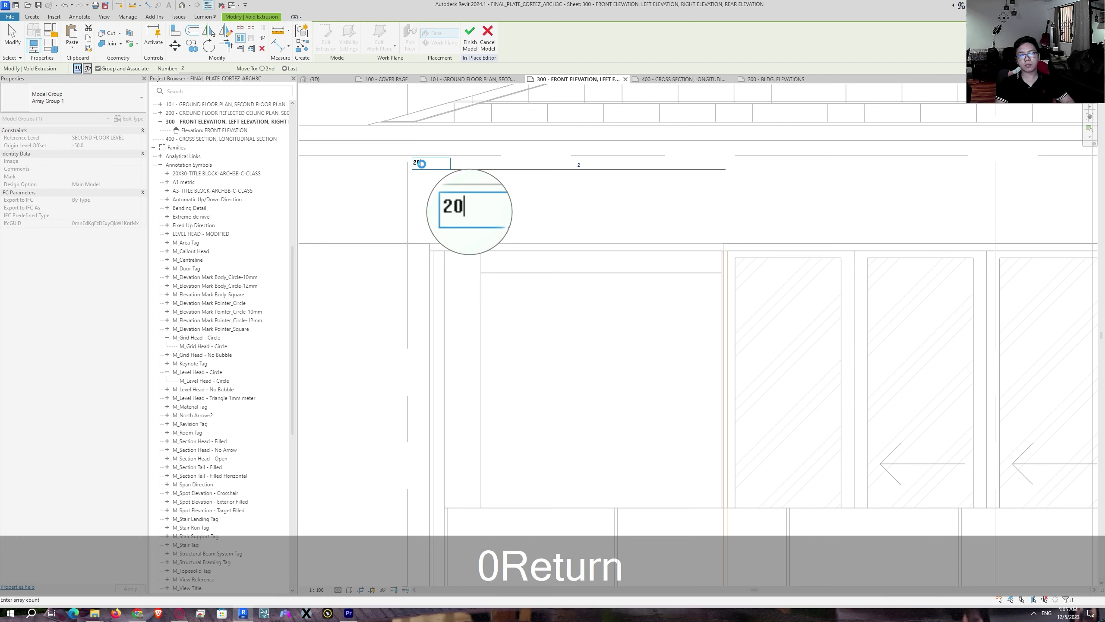
key("Return")
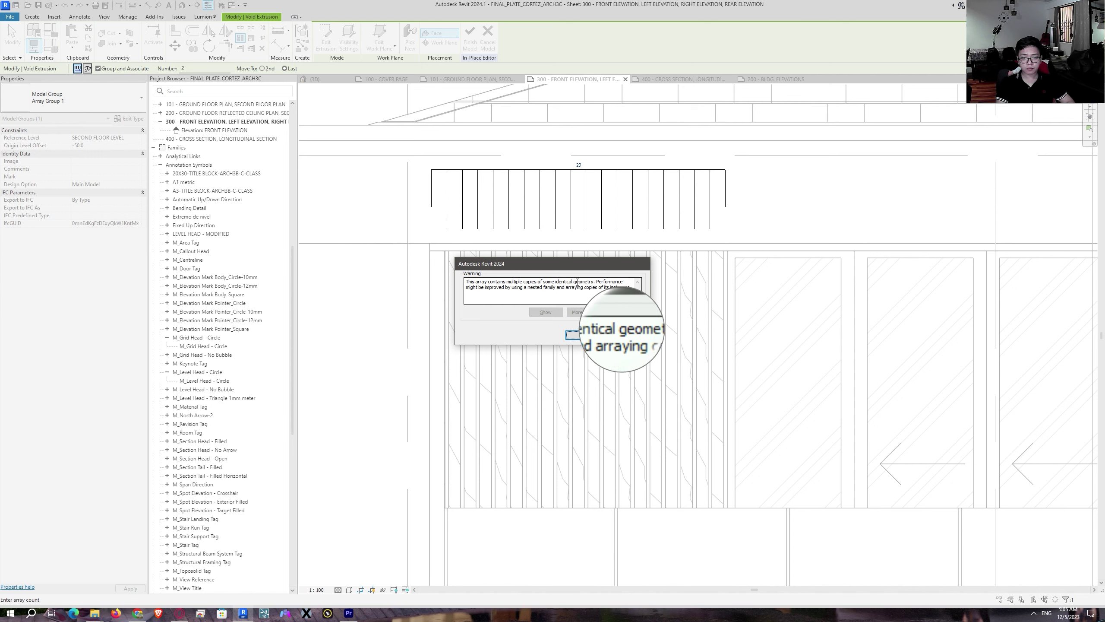
left_click_drag(597, 281, 626, 282)
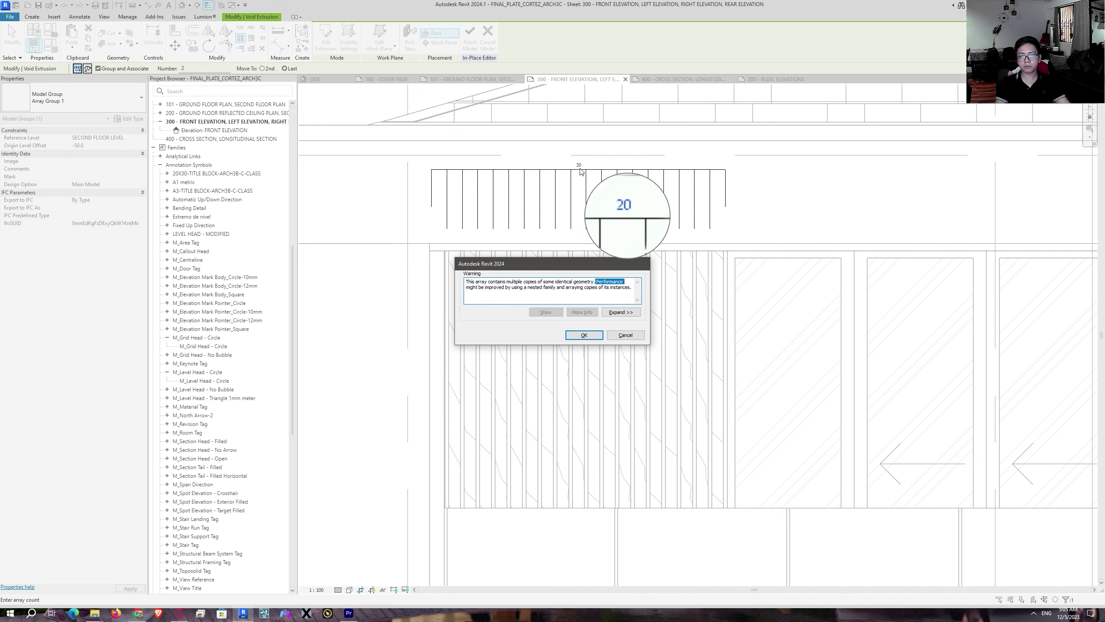
left_click(571, 338)
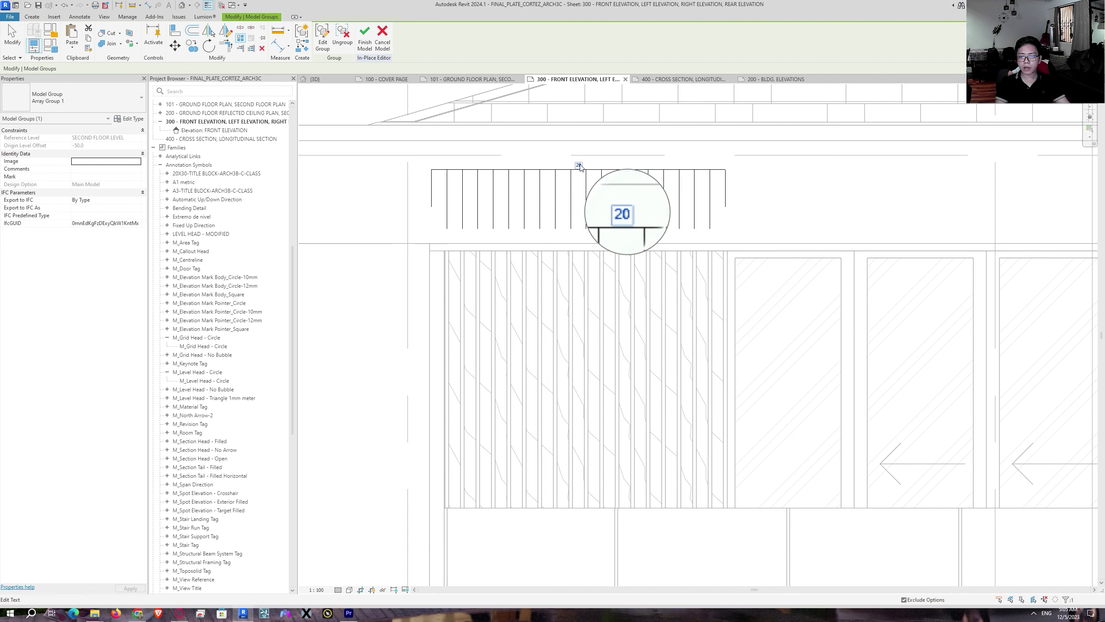
Step: Set the void array's count to 30 and check the groove spacing across the slat wall
left_click(579, 166)
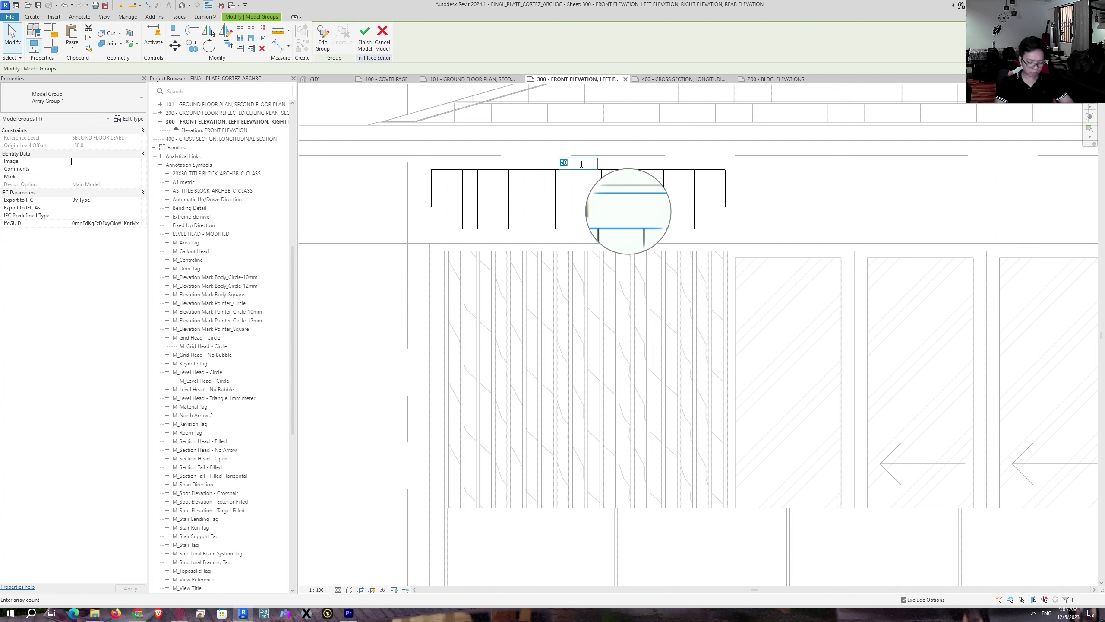
type("30")
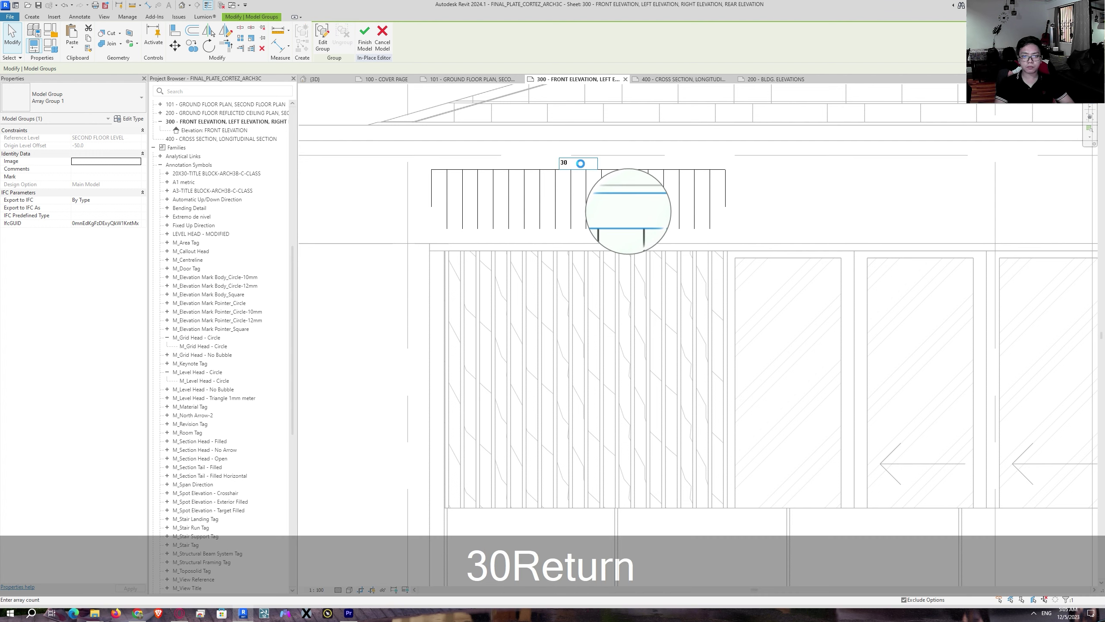
scroll(551, 348, "down", 2)
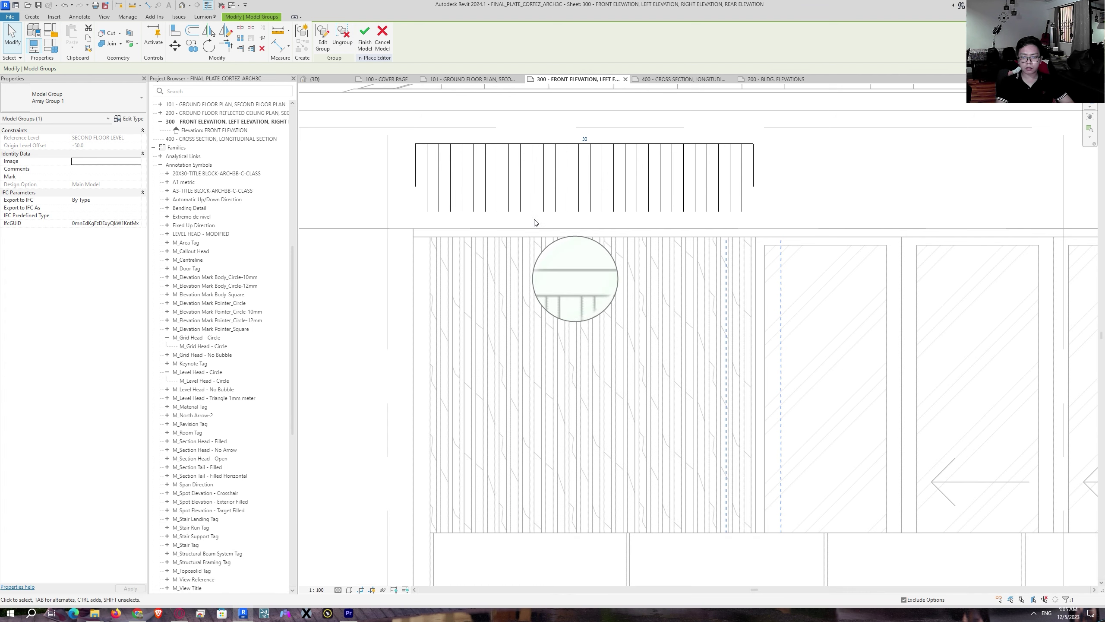
scroll(674, 264, "up", 3)
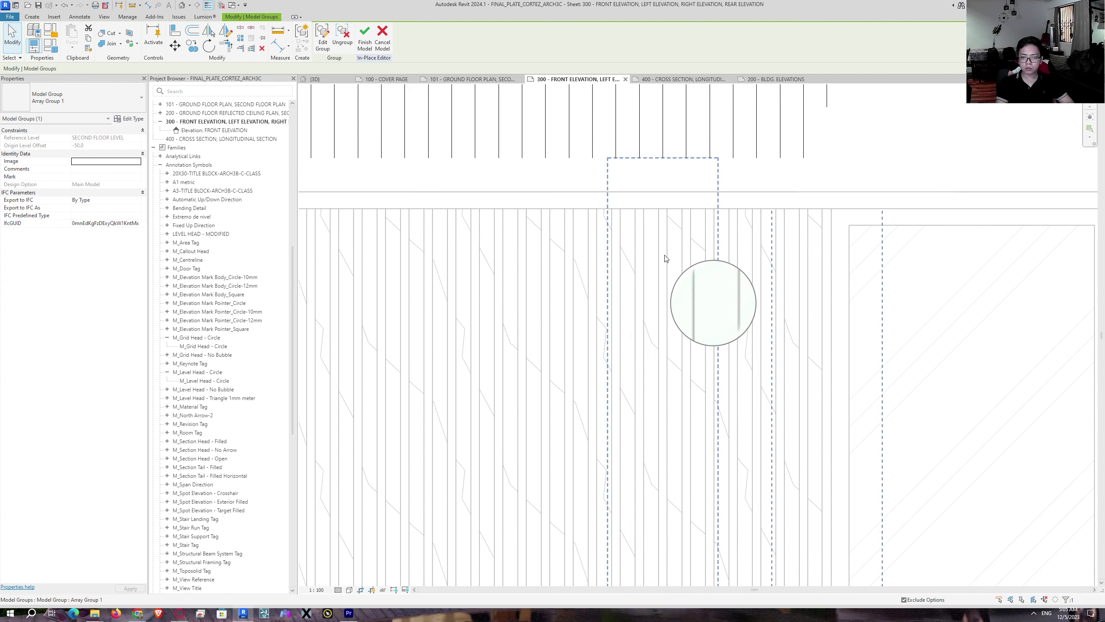
scroll(659, 258, "down", 3)
Step: Set the void array's count to 40 and check the groove spacing across the slat wall
left_click(571, 160)
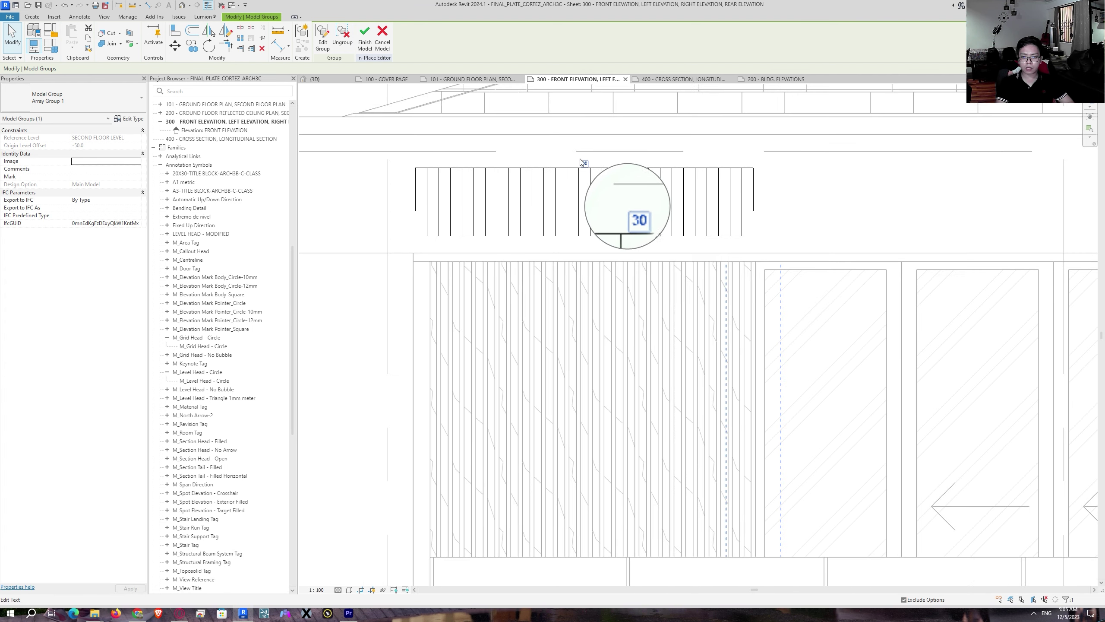
type("40")
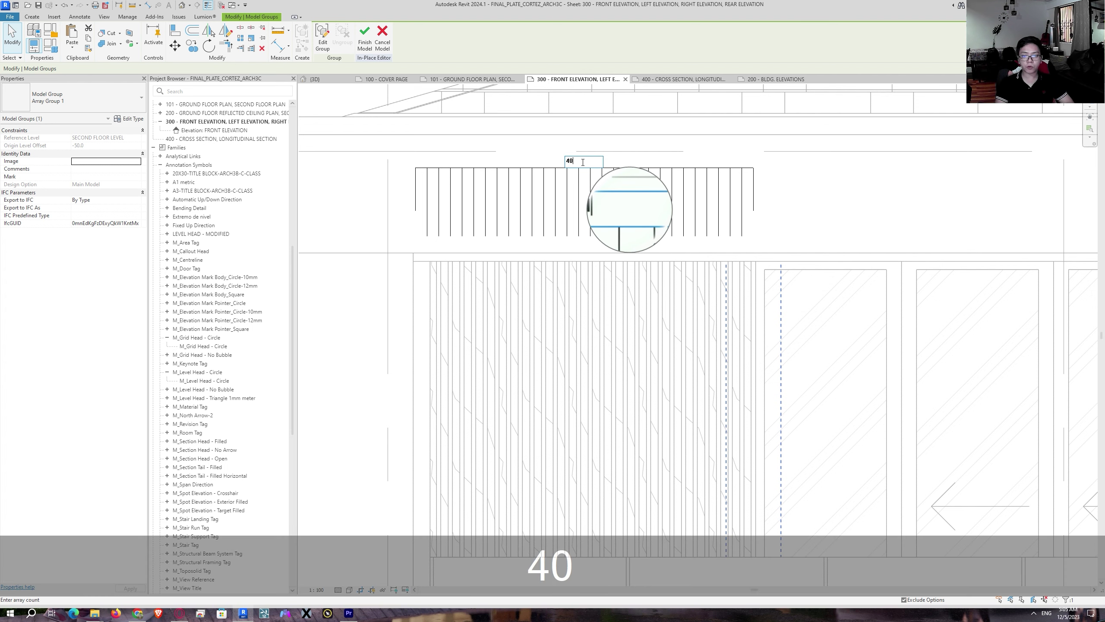
scroll(730, 316, "up", 3)
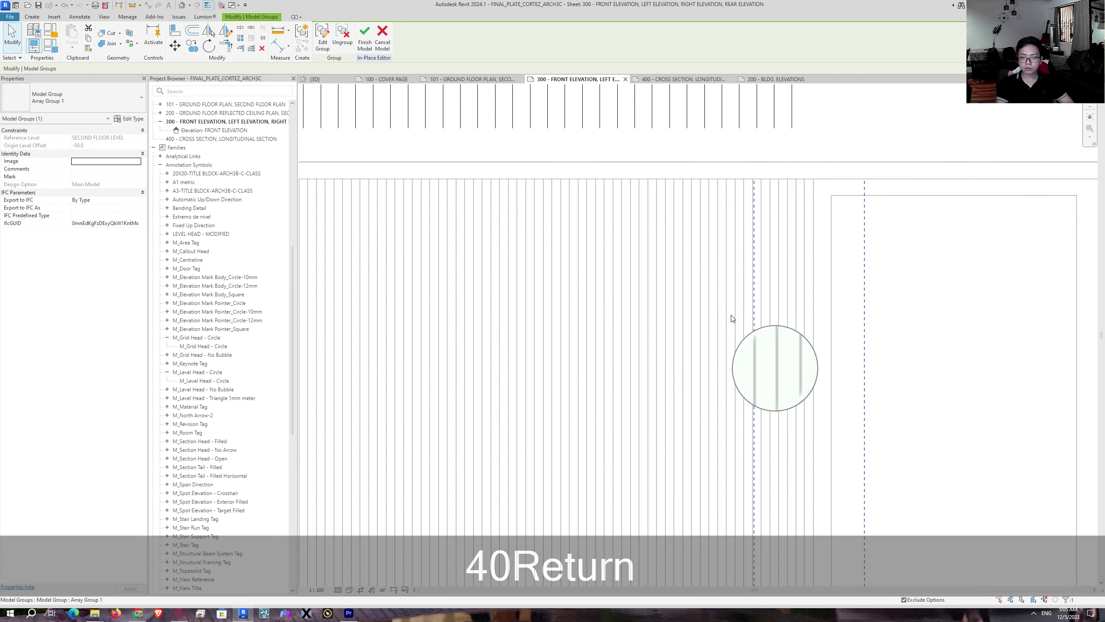
scroll(741, 300, "down", 5)
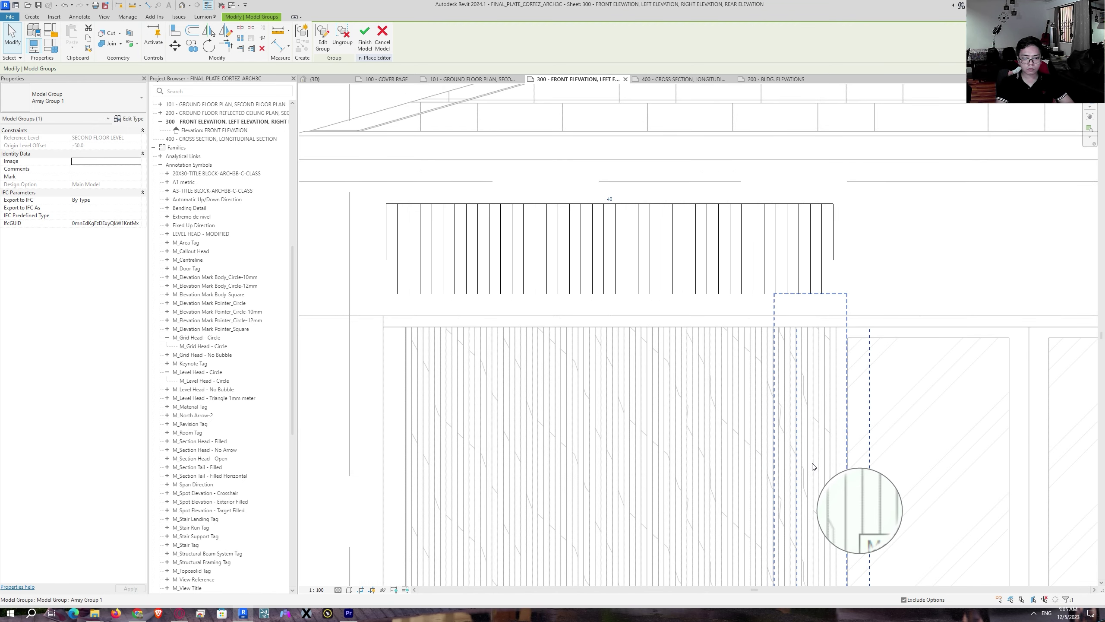
scroll(666, 377, "down", 5)
key("Escape")
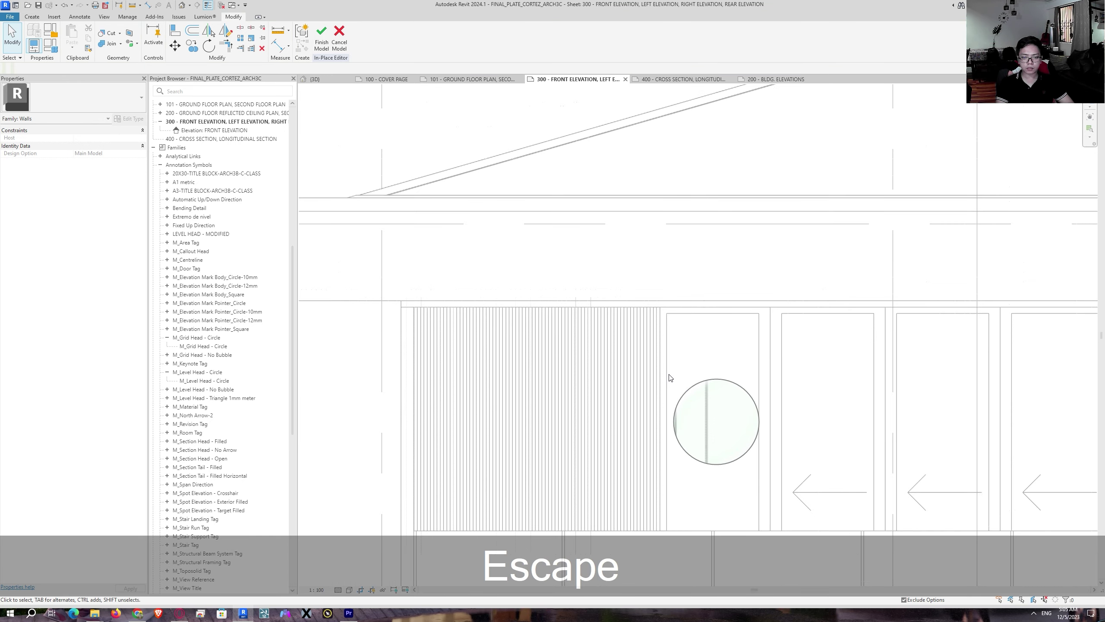
middle_click_drag(631, 385, 591, 274)
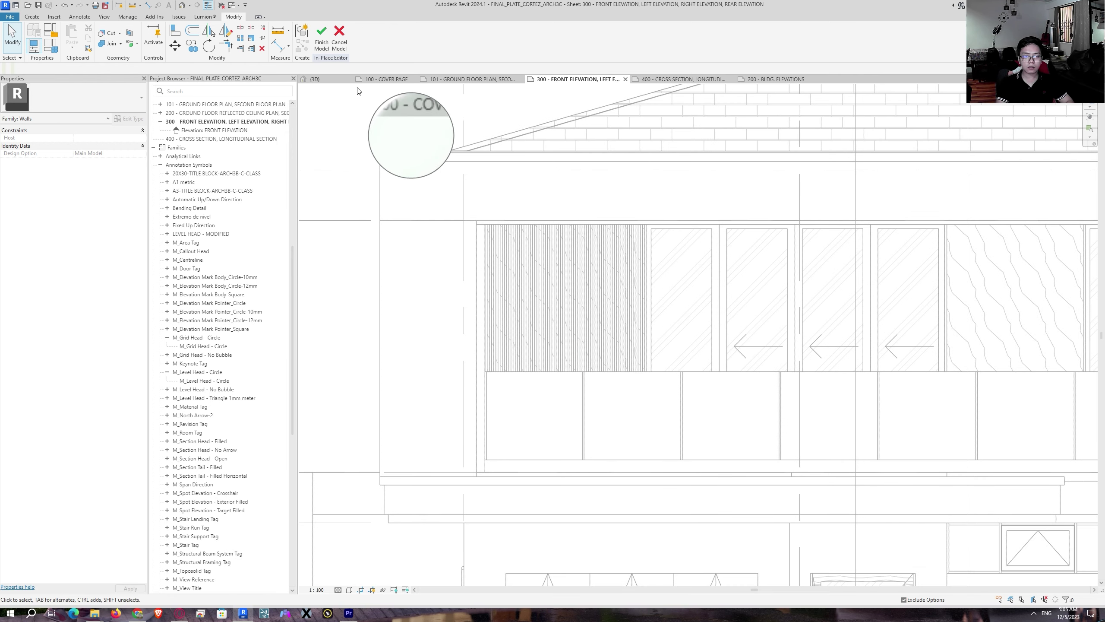
Step: Examine the array's last grooves and the slat wall's end beside the sliding doors in the 3D model
left_click(329, 83)
middle_click_drag(647, 339, 753, 334, "shift")
key("shift+Escape")
scroll(692, 174, "up", 3)
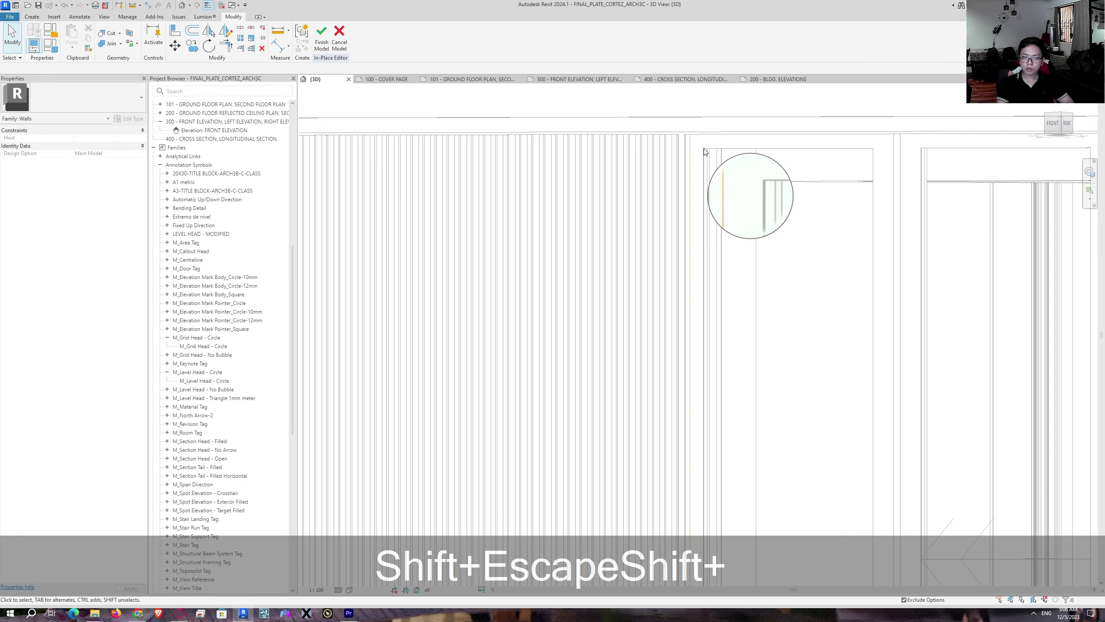
scroll(701, 150, "up", 2)
left_click(677, 146)
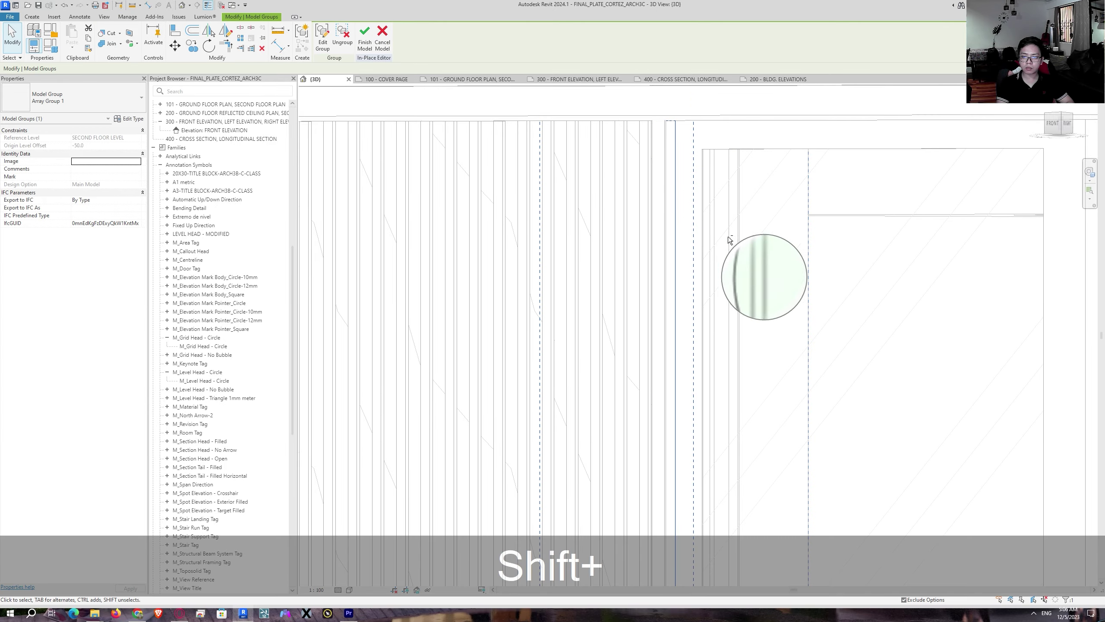
middle_click_drag(730, 237, 660, 134, "shift")
scroll(691, 277, "down", 2)
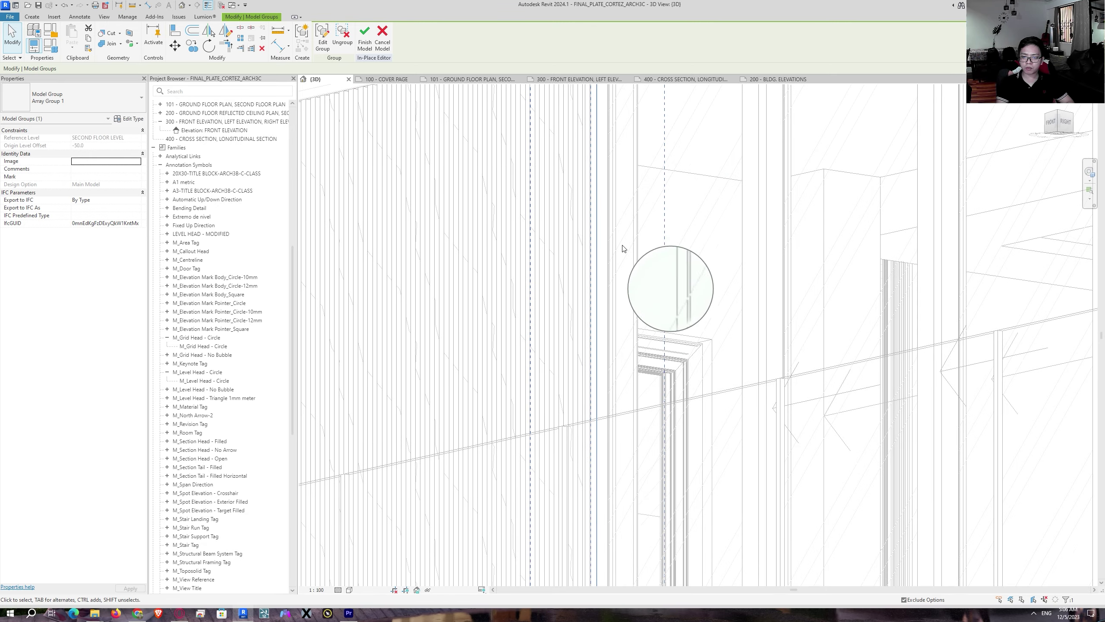
scroll(619, 256, "down", 2)
middle_click_drag(620, 258, 586, 204, "shift")
scroll(604, 185, "down", 3)
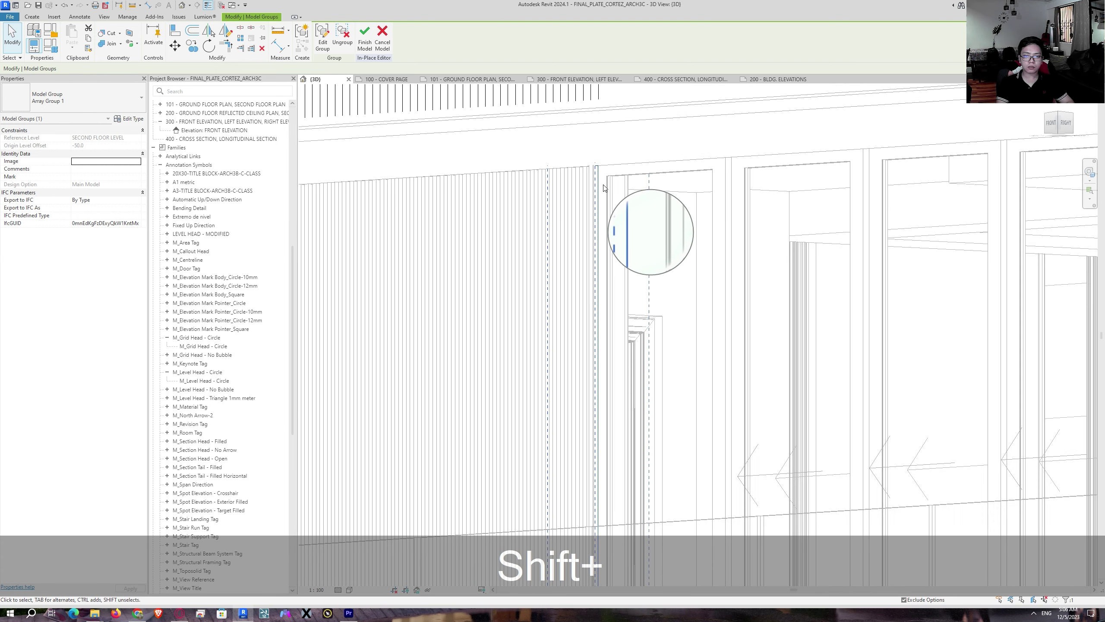
Step: On the front elevation sheet, move the array's last void group 27 mm left from its void's upper corner to the adjacent groove edge
left_click(590, 82)
scroll(648, 217, "up", 5)
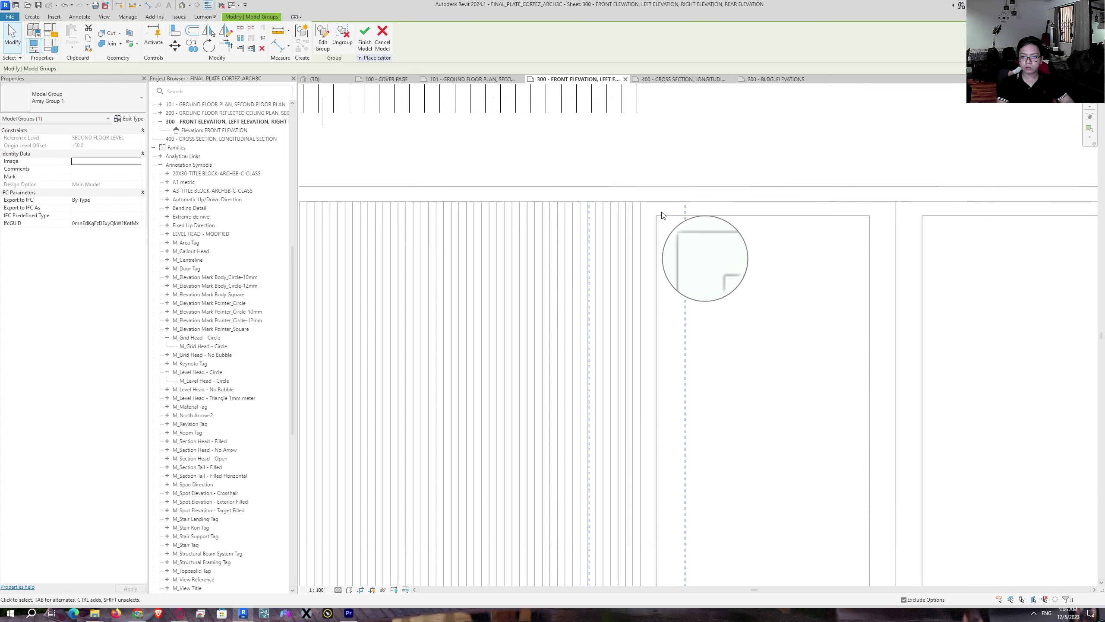
scroll(639, 218, "up", 2)
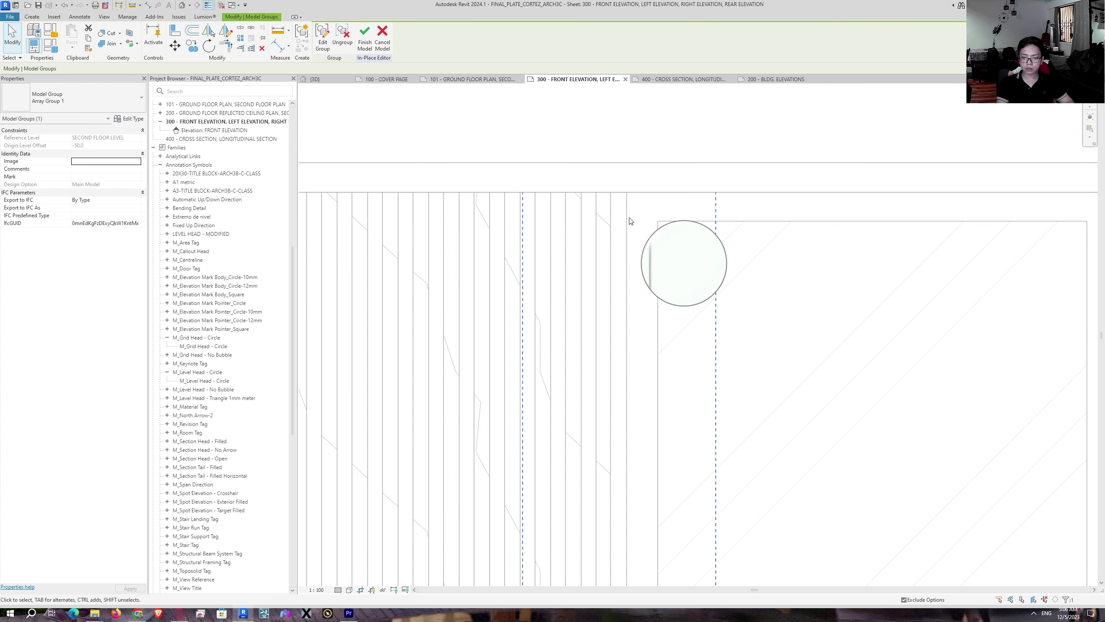
key("m")
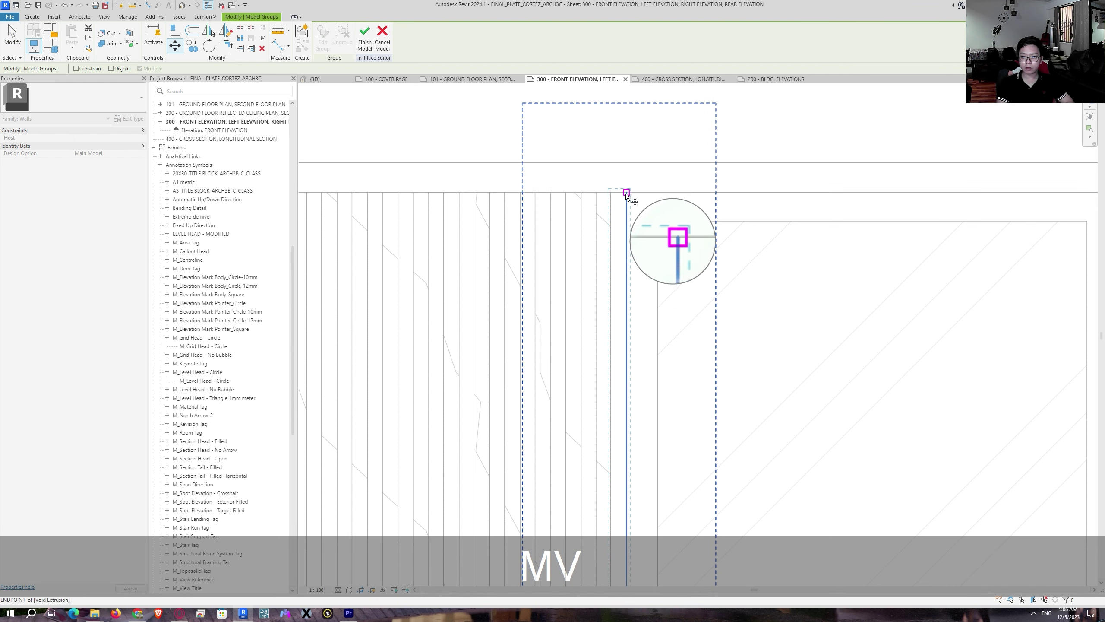
left_click(627, 193)
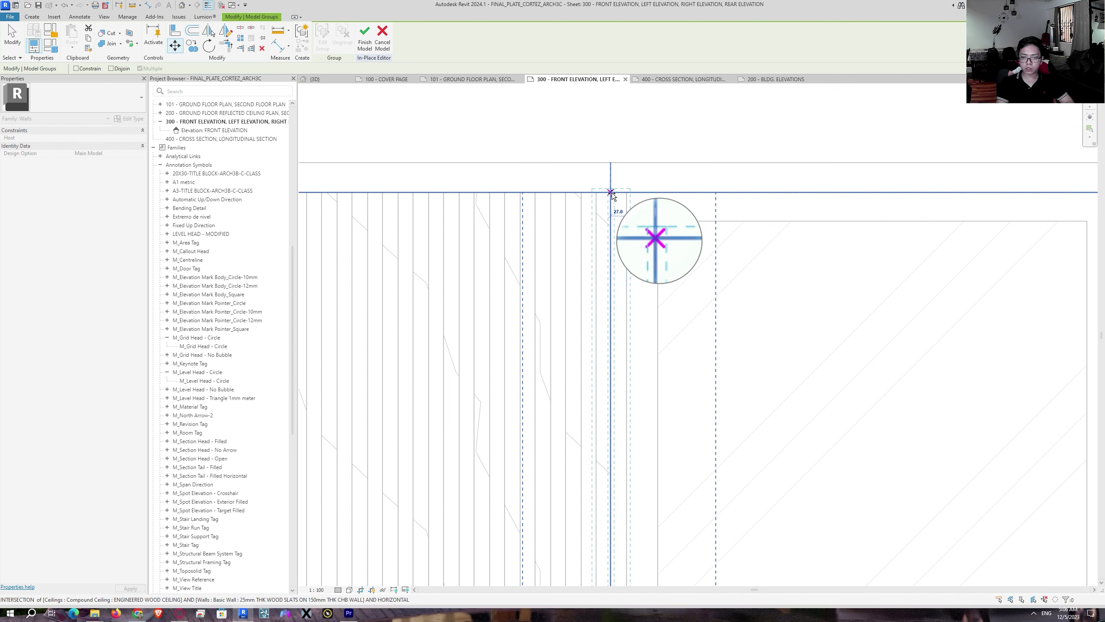
left_click(610, 192)
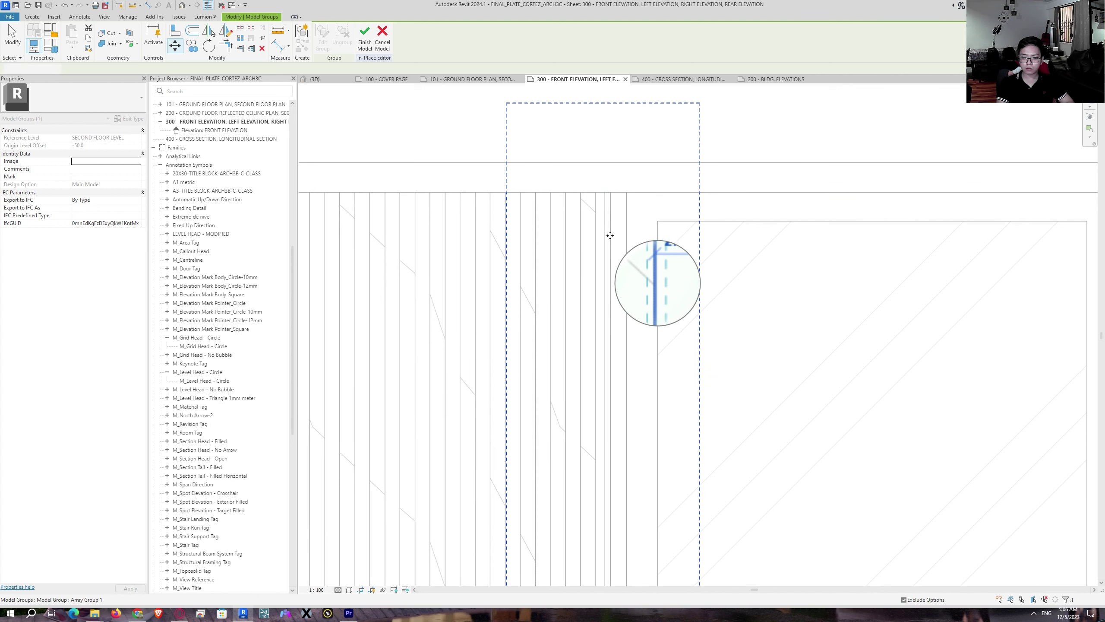
scroll(609, 235, "down", 2)
scroll(621, 233, "down", 4)
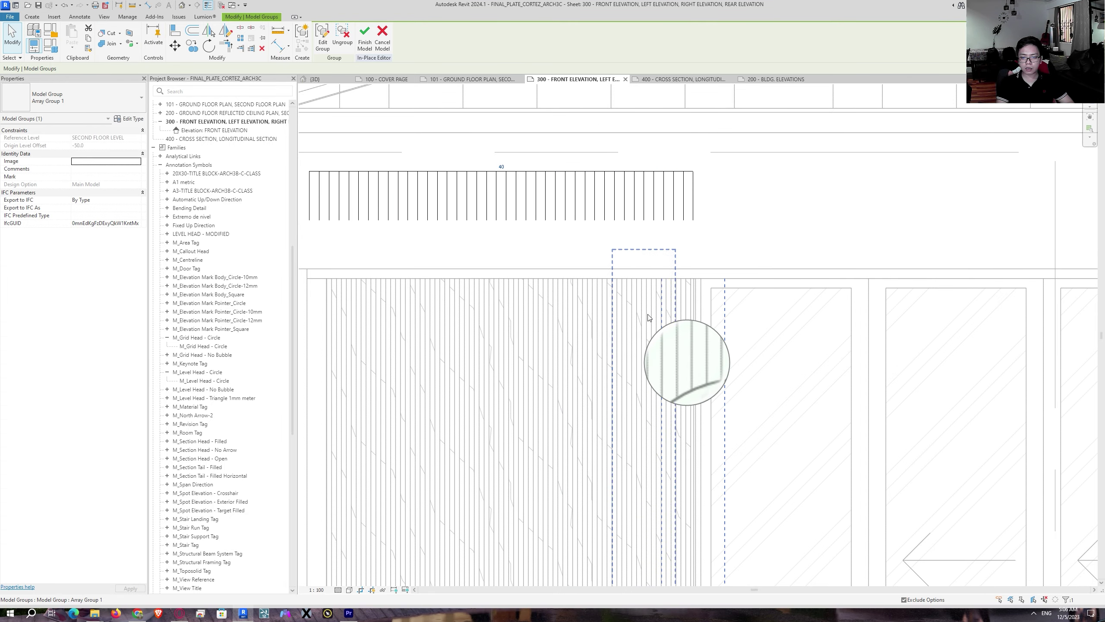
Step: Set the void array's count to 35 and check the spacing of the grooves near the sliding doors
scroll(662, 307, "up", 2)
middle_click_drag(470, 289, 550, 303)
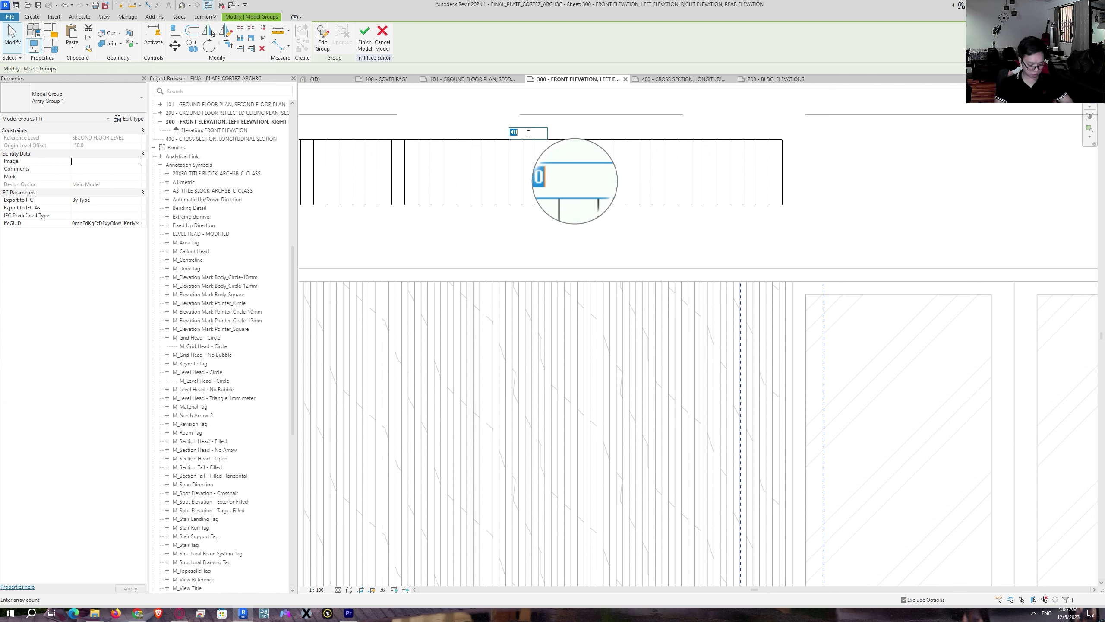
type("35")
key("Return")
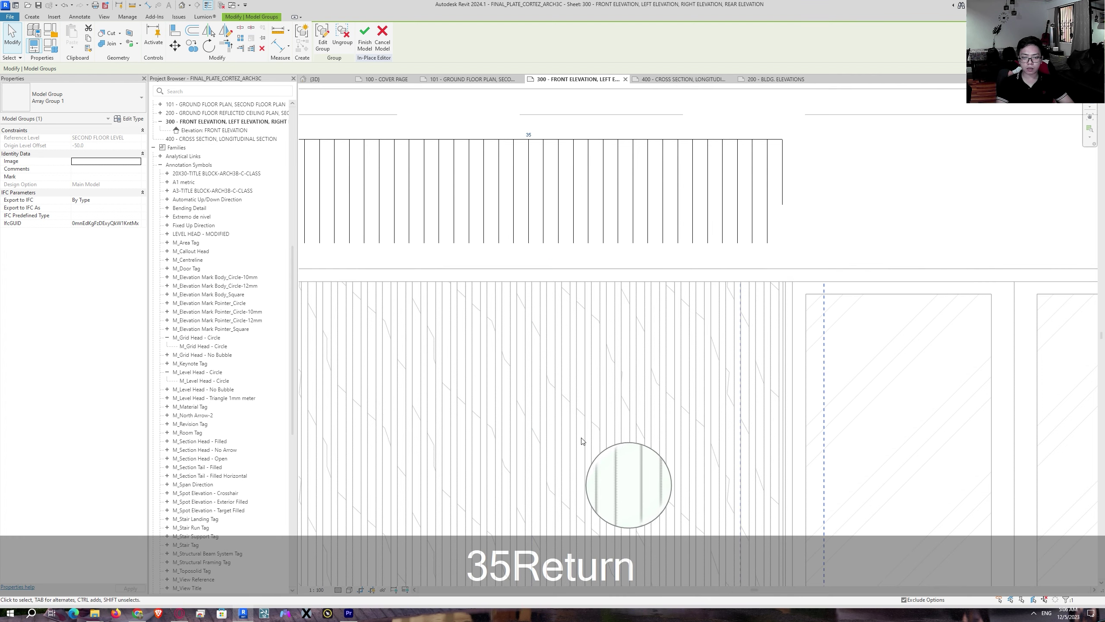
scroll(785, 313, "up", 2)
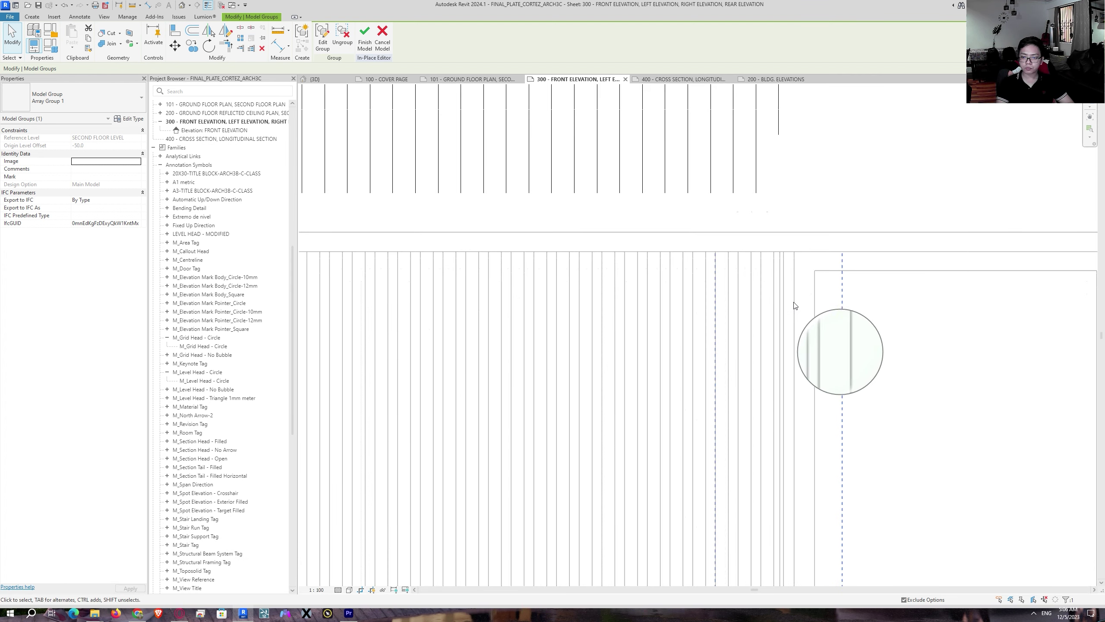
key("Escape")
scroll(779, 287, "down", 2)
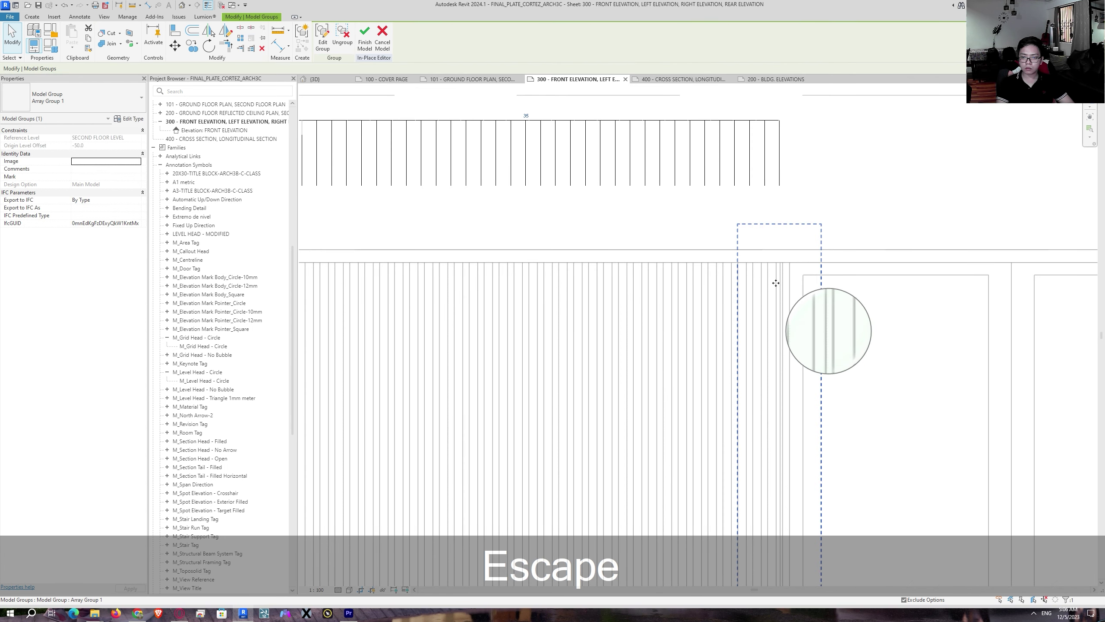
Step: Select the last void group and set the array's count to 38
left_click(775, 306)
scroll(531, 141, "down", 2)
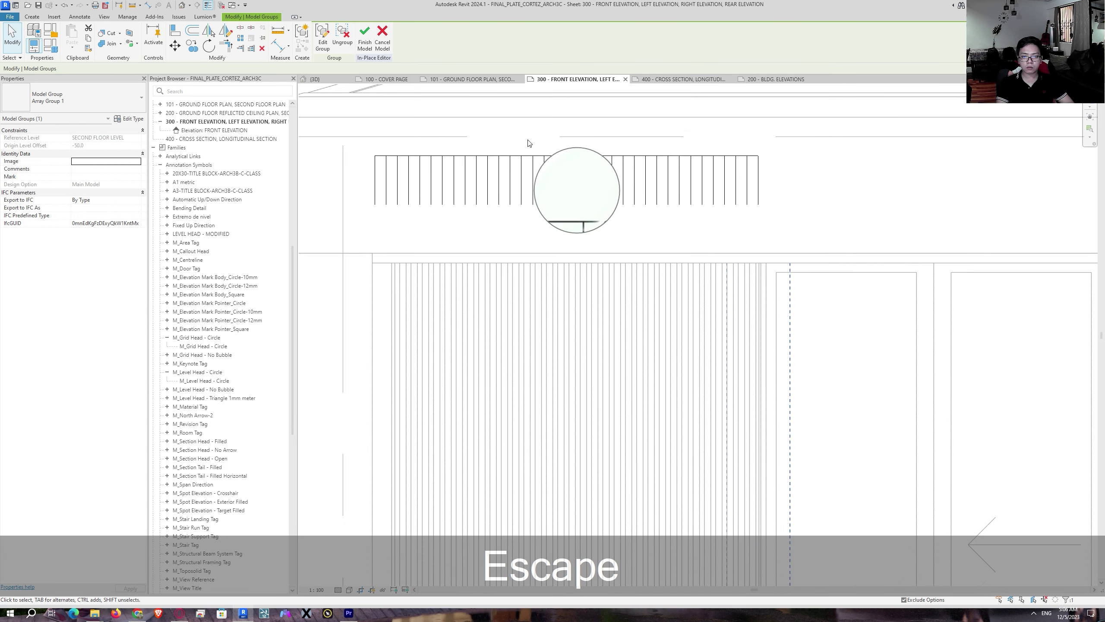
type("38")
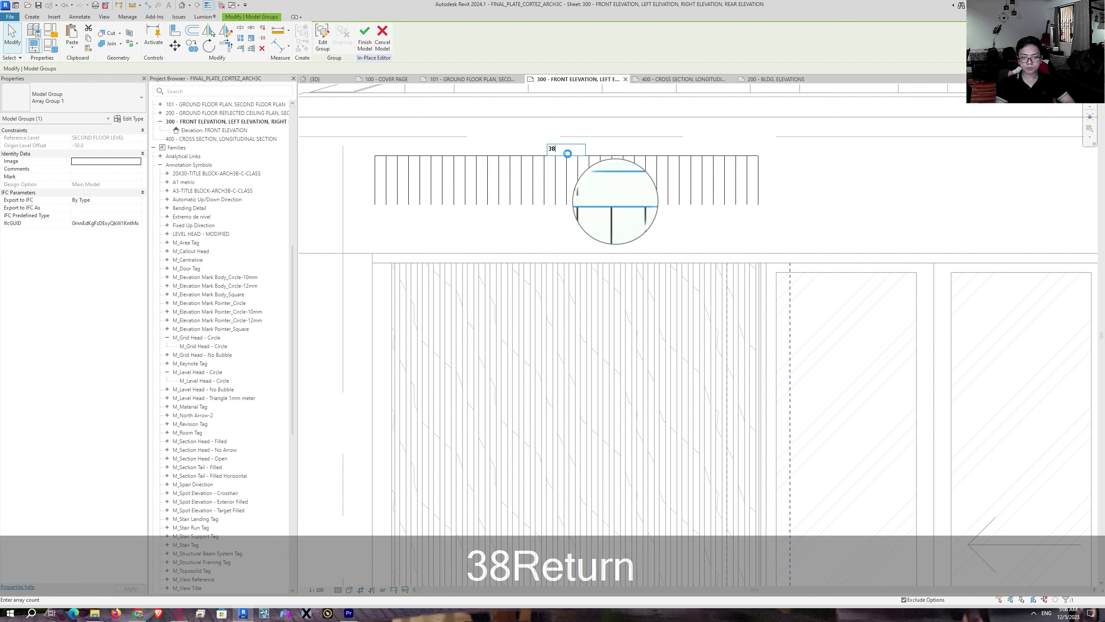
key("Return")
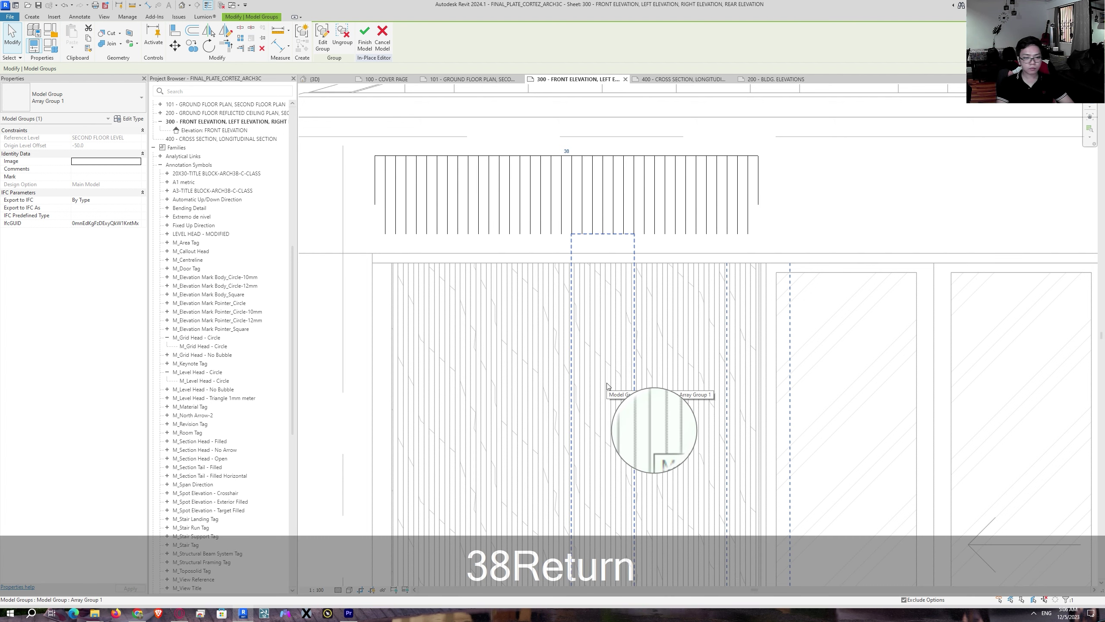
Step: Set the void array's count back to 40 and review the grooves on the whole slat wall
type("4")
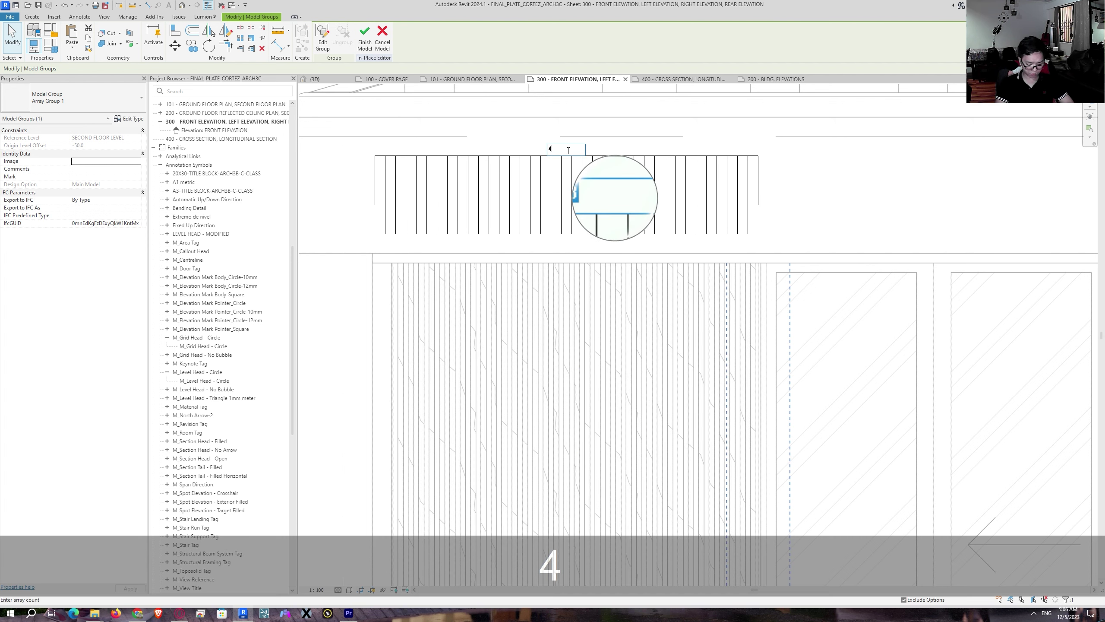
type("0")
key("Return")
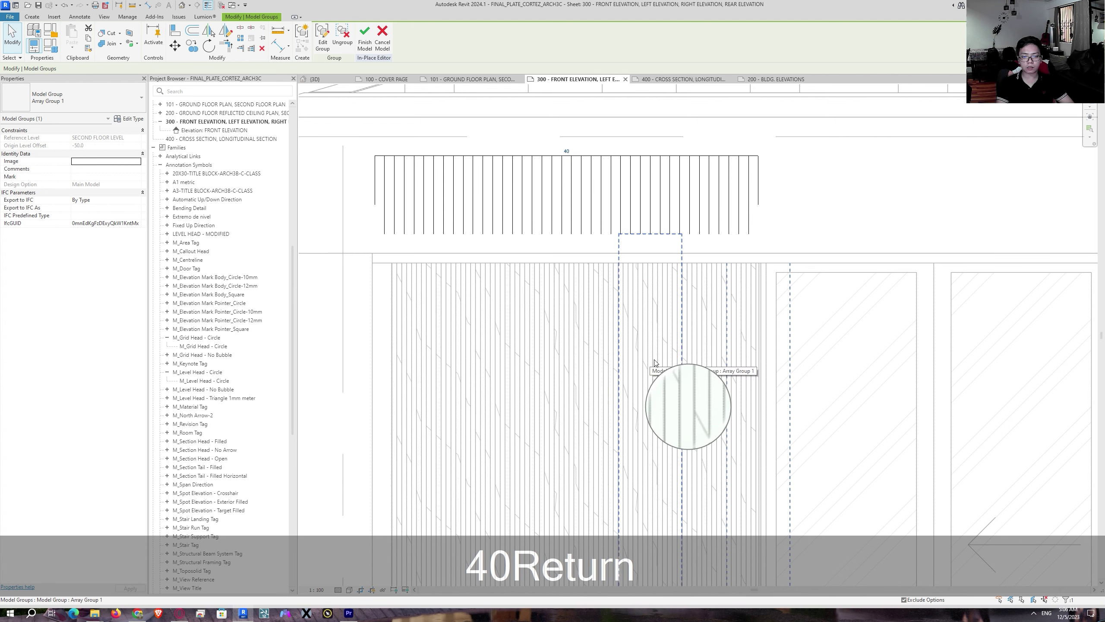
key("Escape")
scroll(814, 414, "down", 4)
scroll(624, 350, "up", 4)
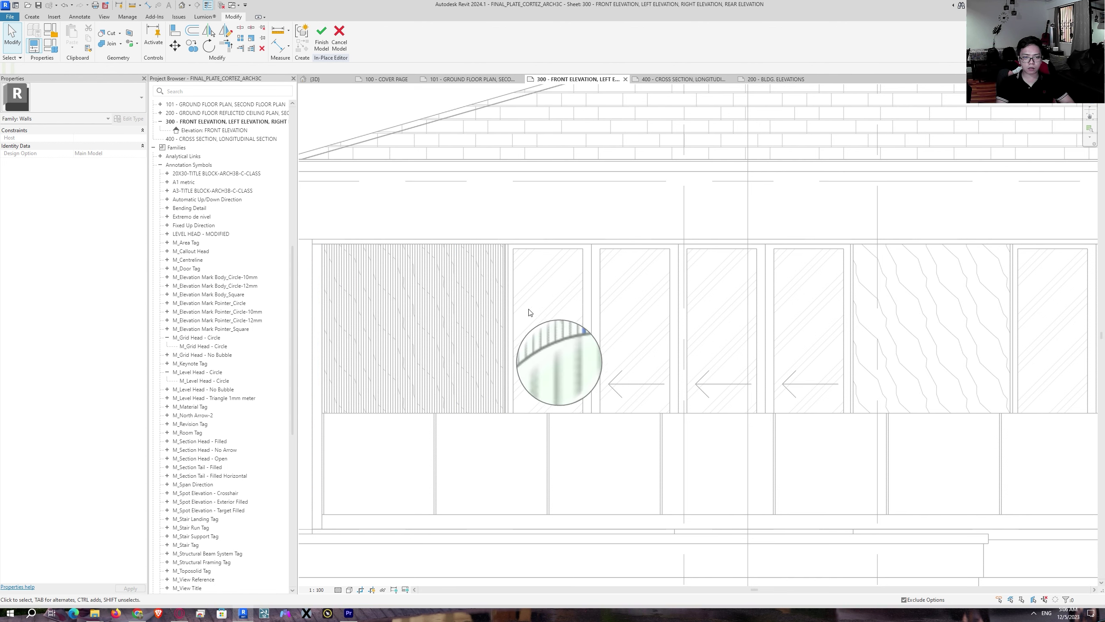
Step: Open the void array group at the slat wall's left edge for group editing
middle_click_drag(694, 363, 642, 364)
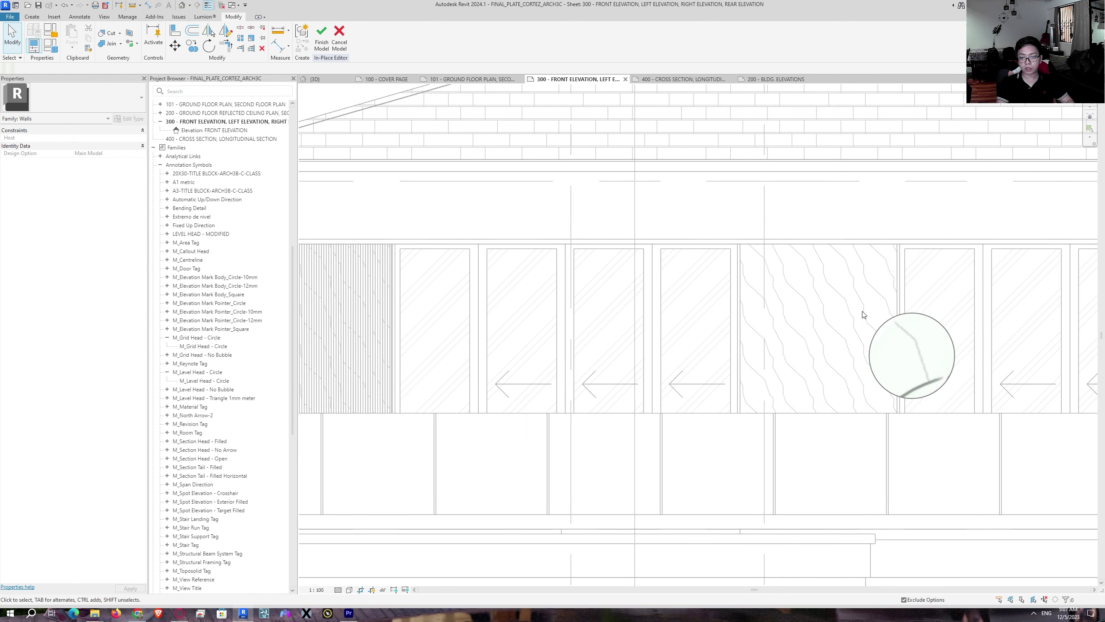
middle_click_drag(851, 318, 755, 282)
middle_click_drag(436, 309, 834, 292)
key("Escape")
scroll(489, 263, "up", 2)
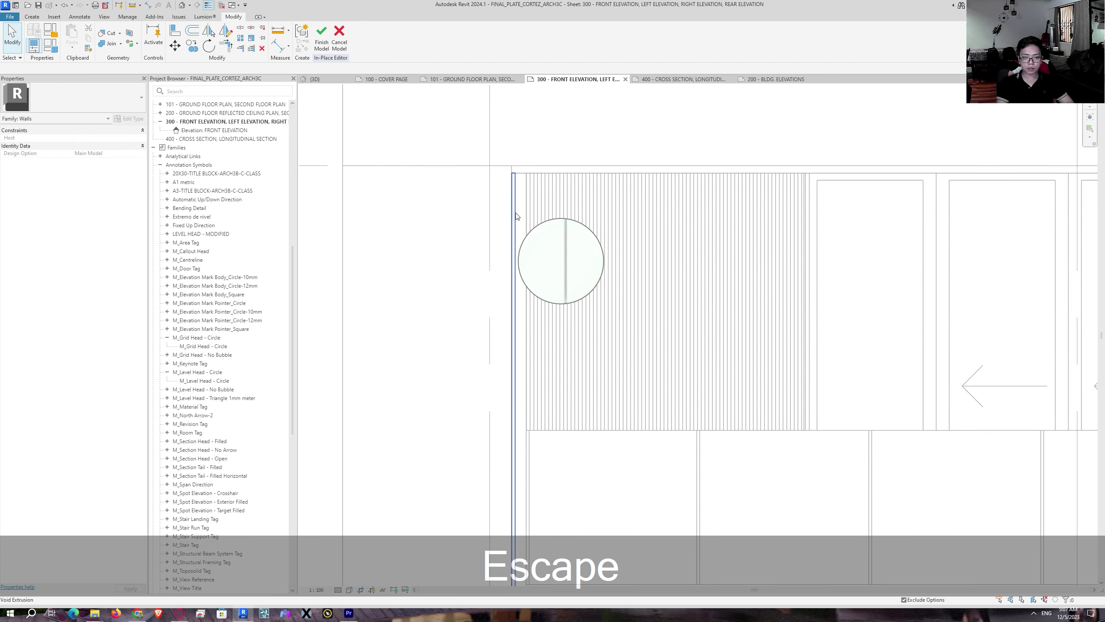
double_click(529, 213)
scroll(531, 211, "up", 2)
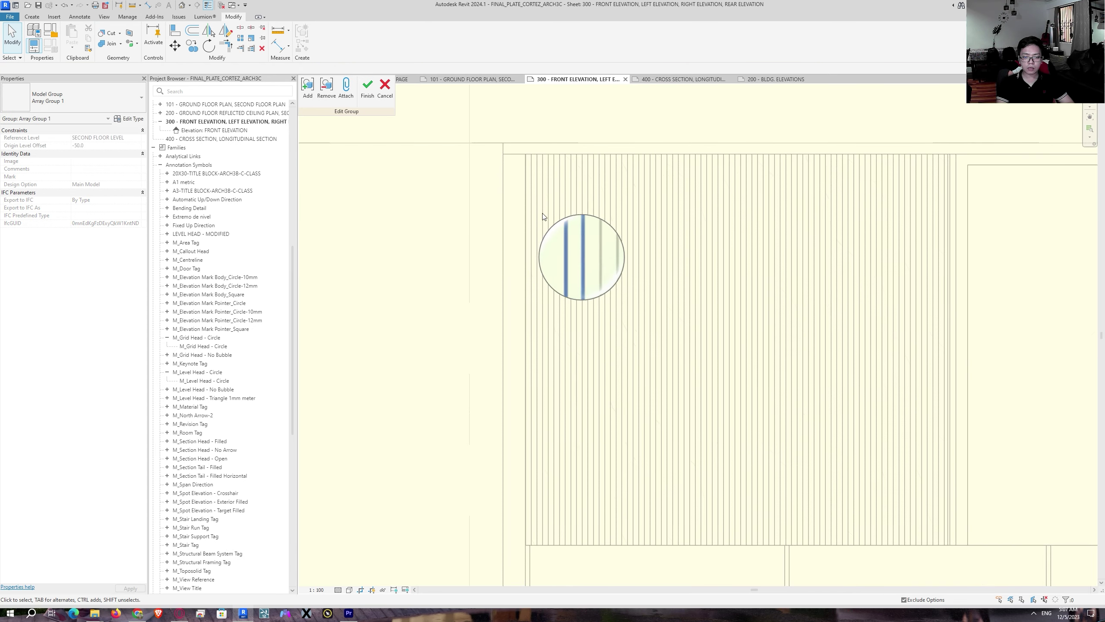
middle_click_drag(636, 279, 516, 290)
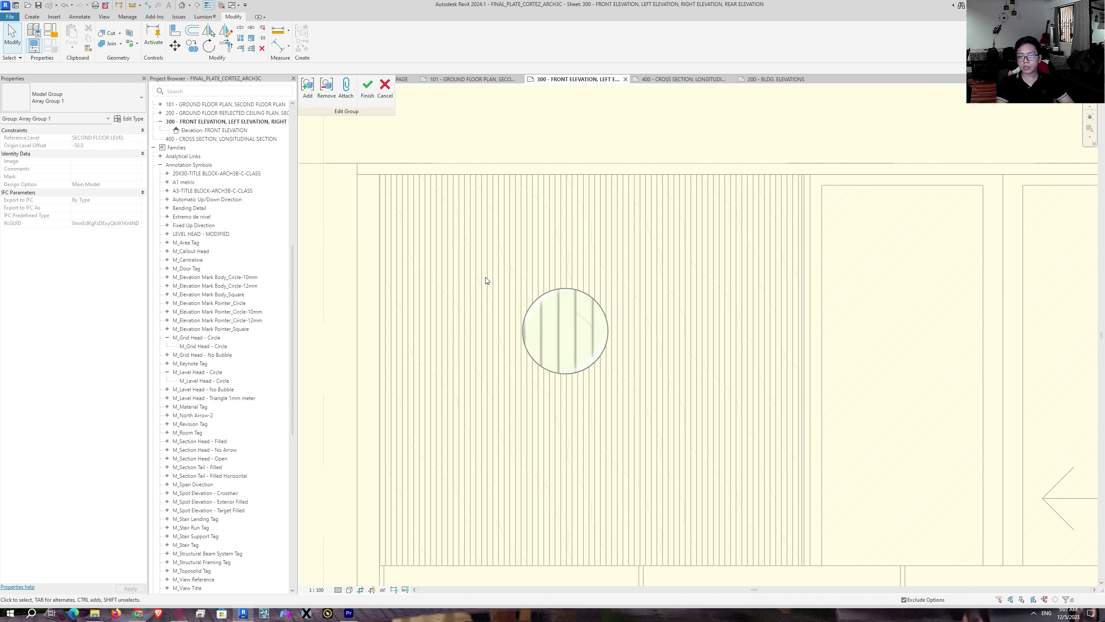
scroll(437, 271, "down", 1)
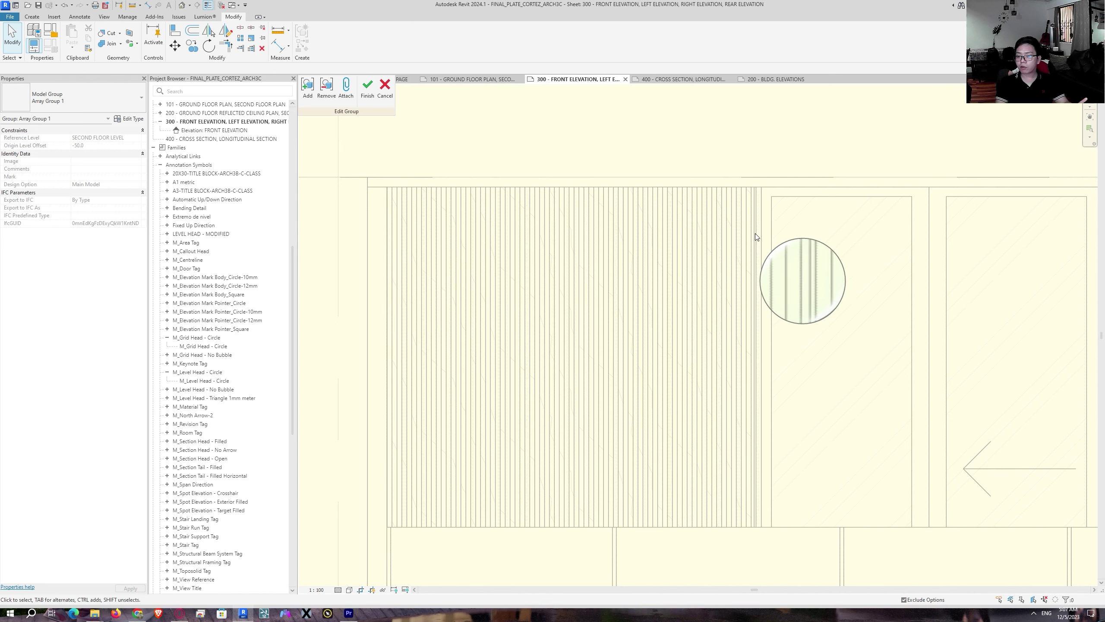
scroll(397, 224, "up", 1)
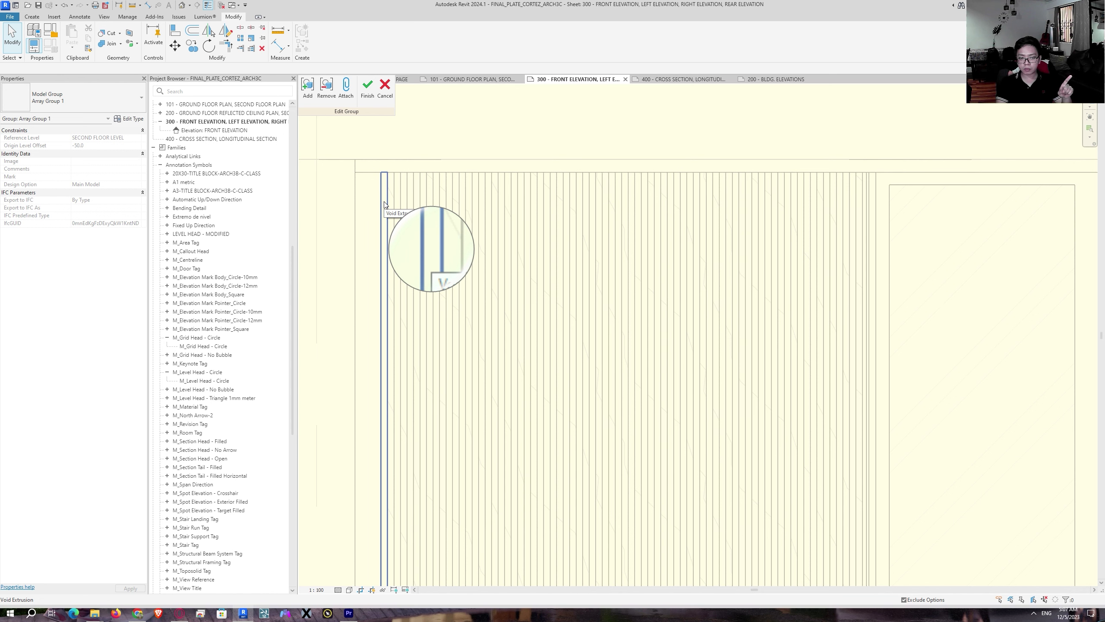
Step: Edit the grouped void extrusion's sketch, lower its top edge to about 446 mm below the line above the wall, and finish the group edit
left_click(385, 205)
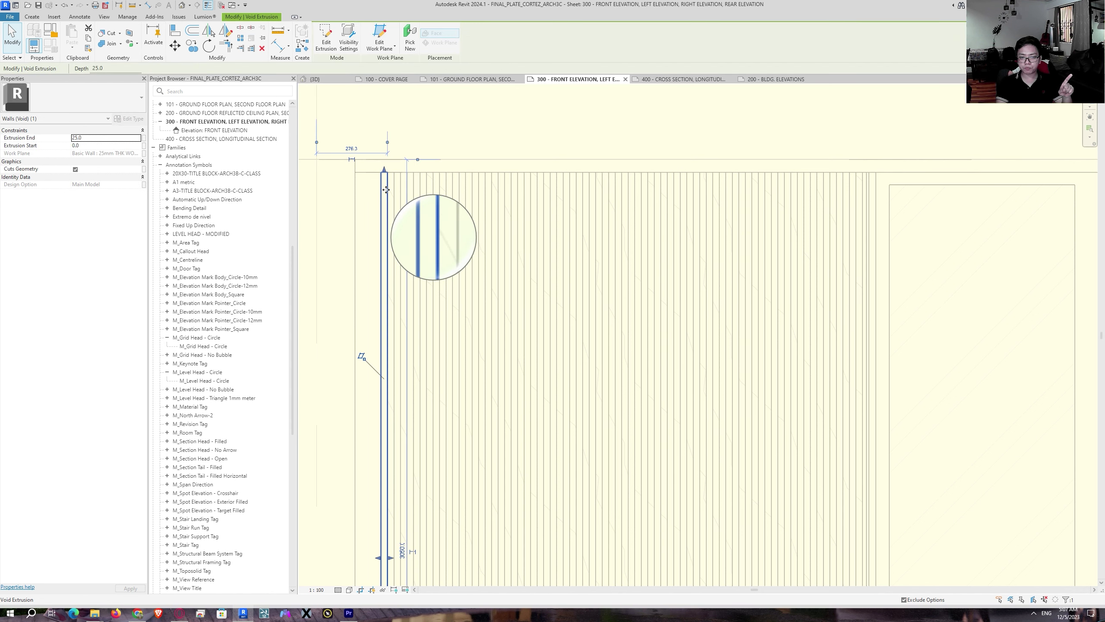
double_click(386, 189)
scroll(389, 168, "up", 1)
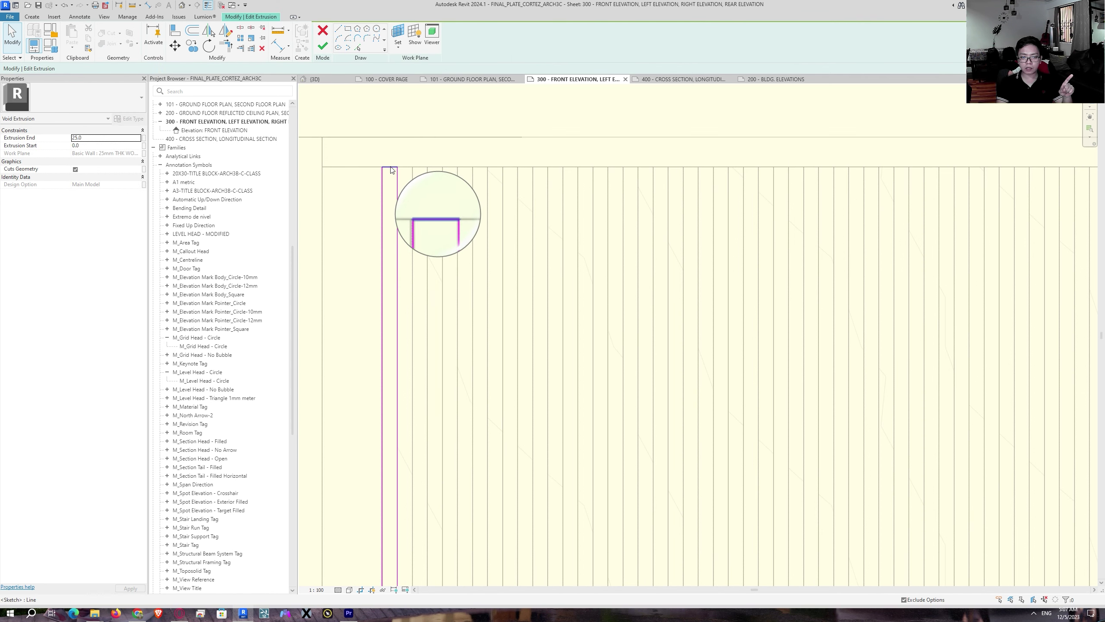
left_click(392, 169)
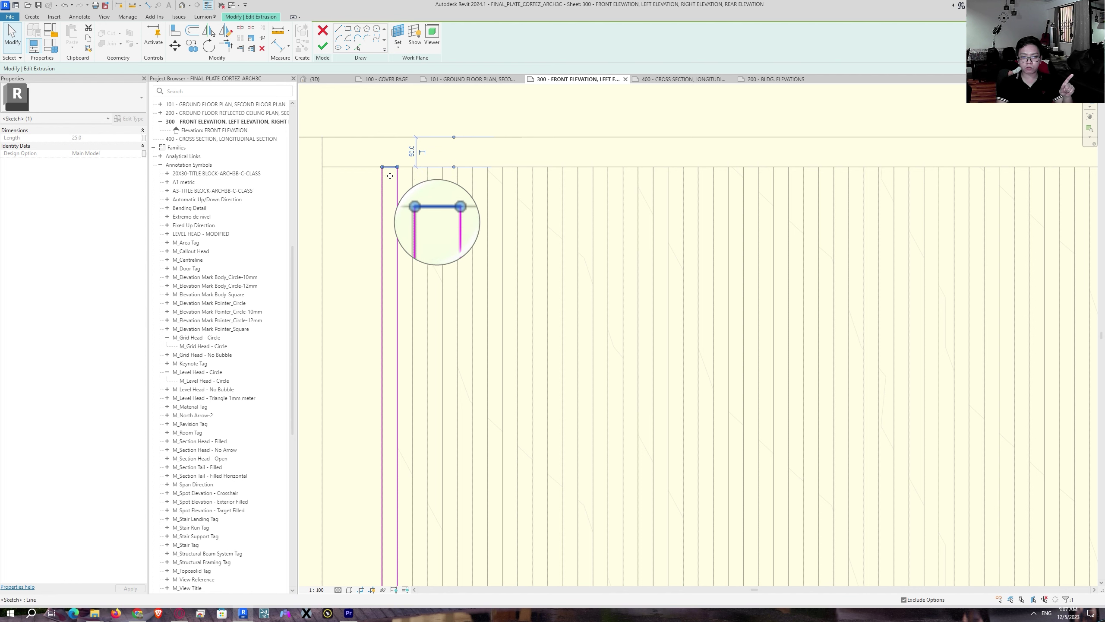
left_click_drag(390, 176, 382, 402)
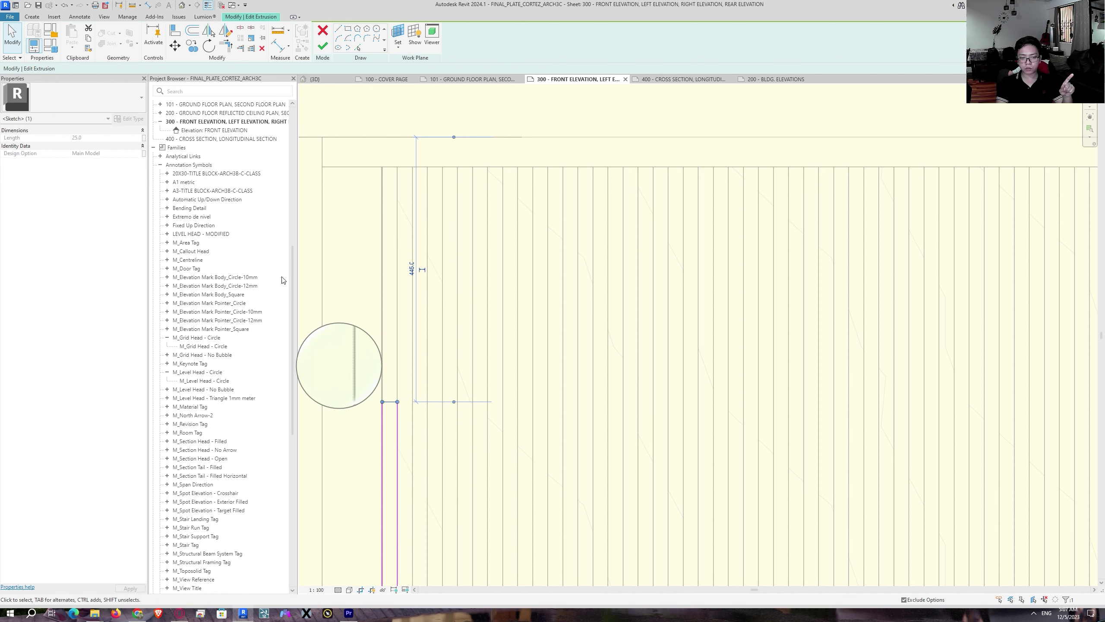
left_click(323, 47)
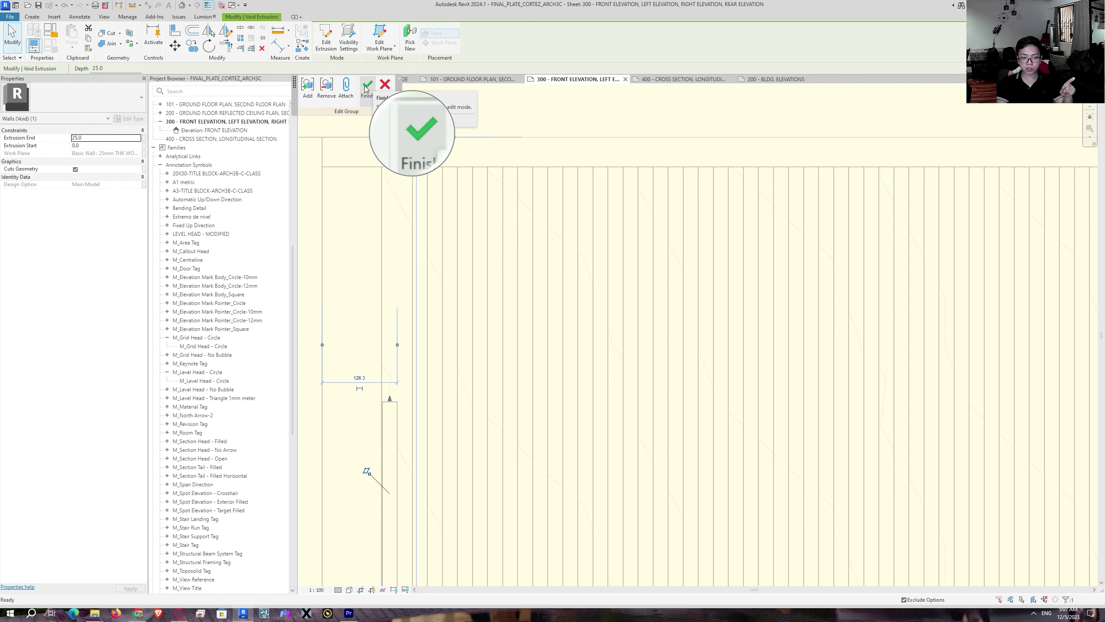
left_click(367, 89)
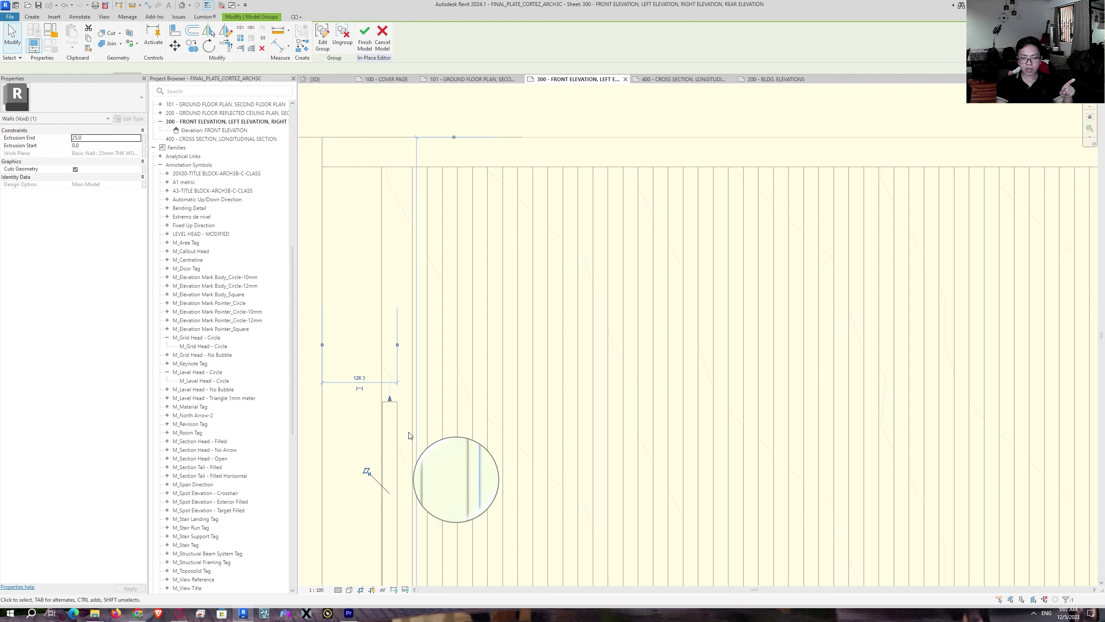
scroll(714, 405, "down", 5)
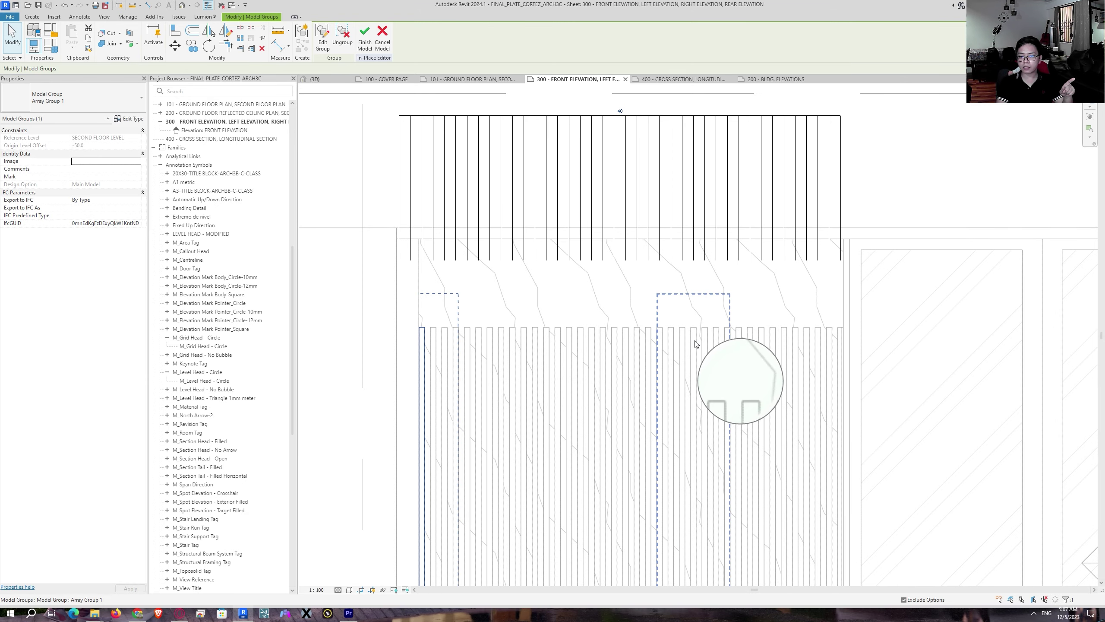
Step: Undo the group and sketch edits back to the full-height void, and finish the void's sketch
key("ctrl+z")
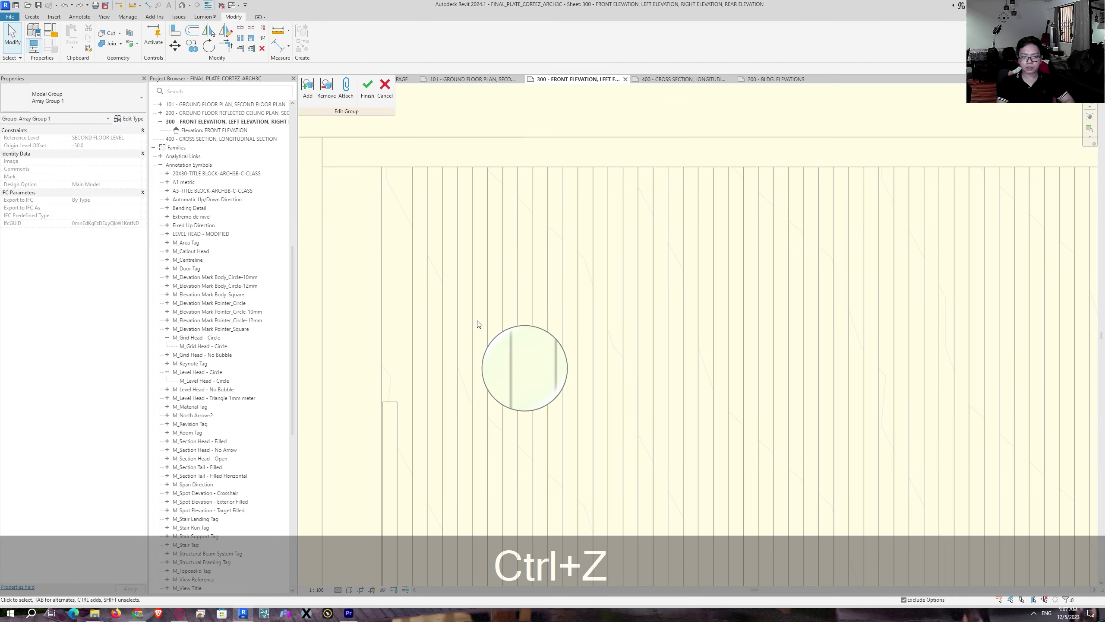
key("ctrl+z")
scroll(442, 297, "down", 4)
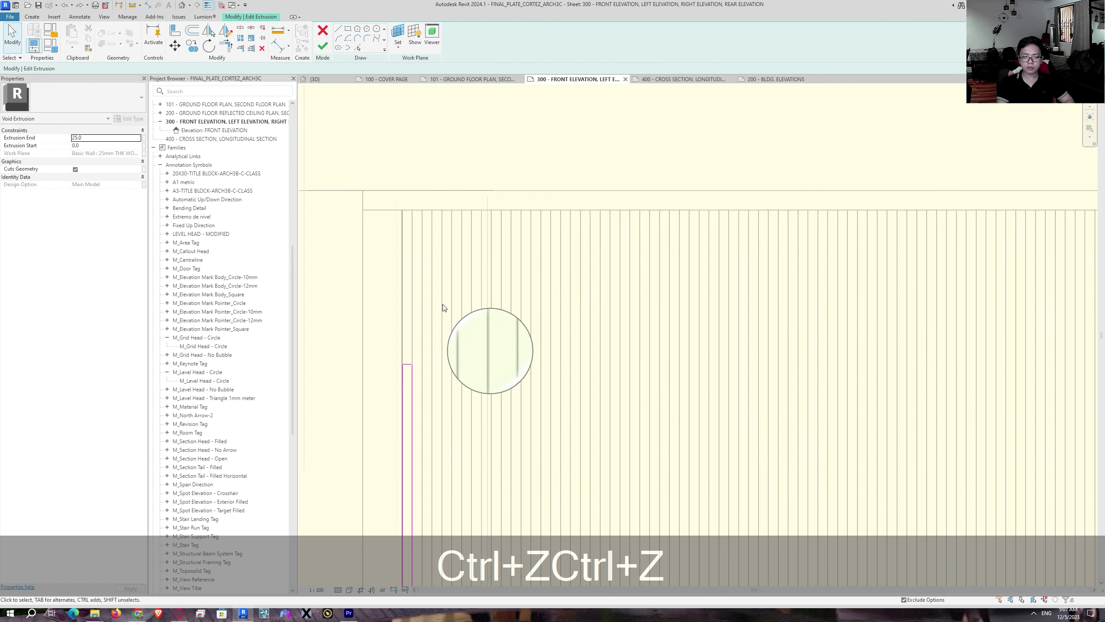
key("ctrl+z")
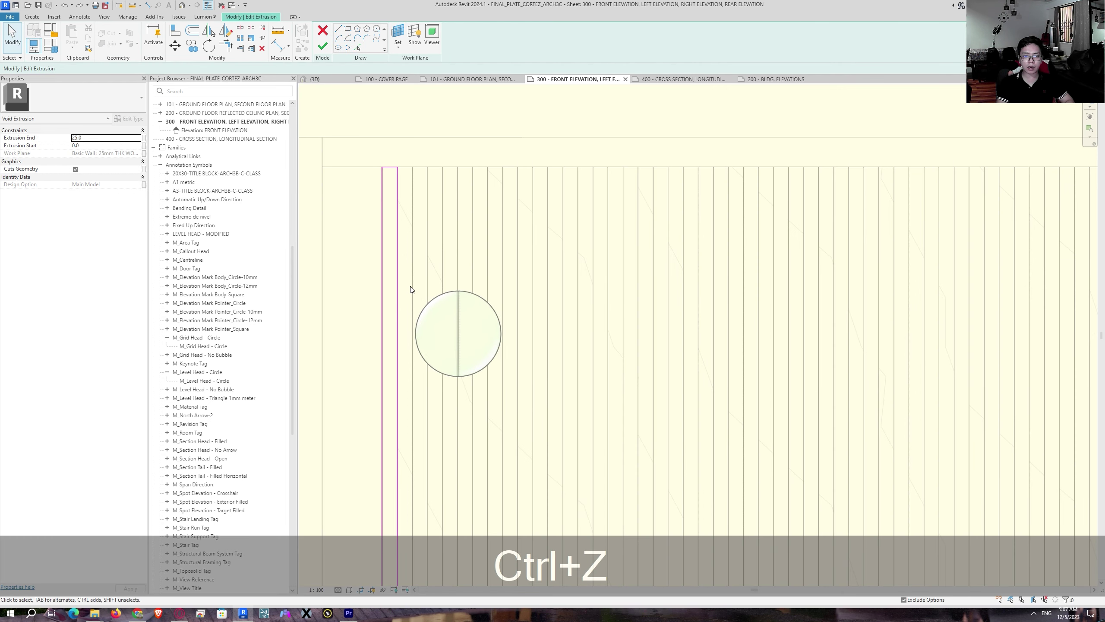
left_click(322, 46)
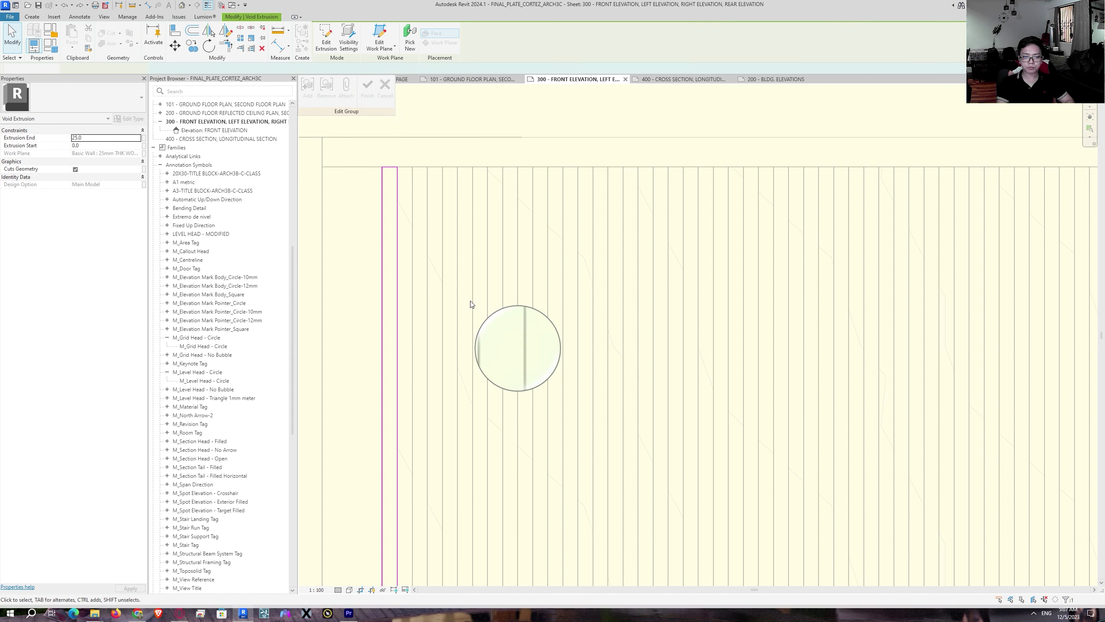
Step: Copy the void extrusion, finish the group edit, and paste the copy onto the wood slat wall beyond the sliding doors
scroll(471, 304, "down", 4)
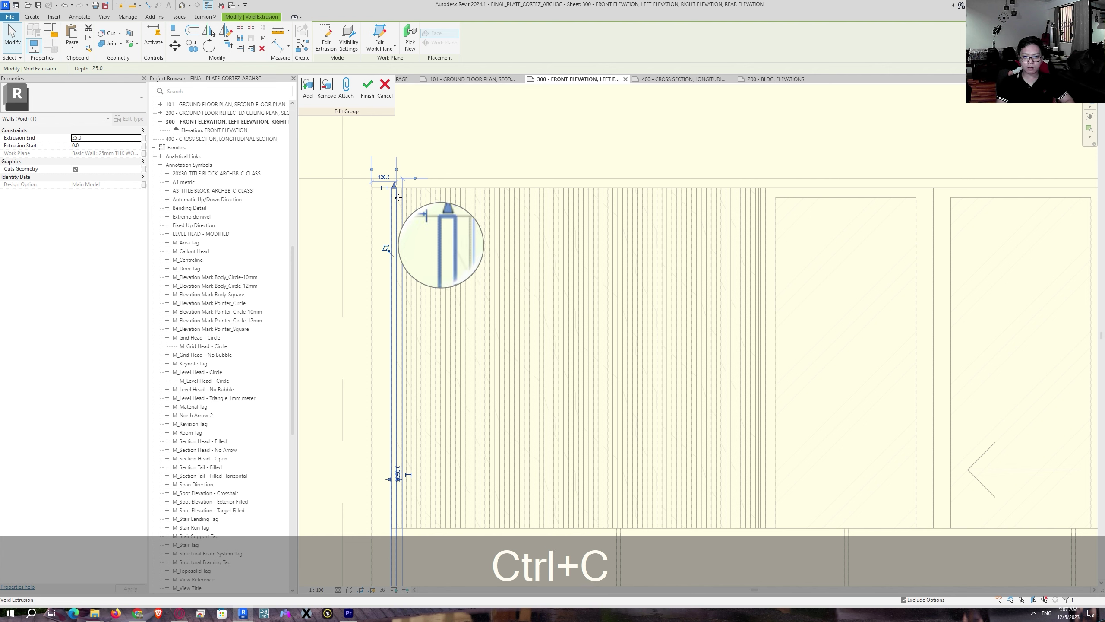
left_click(367, 90)
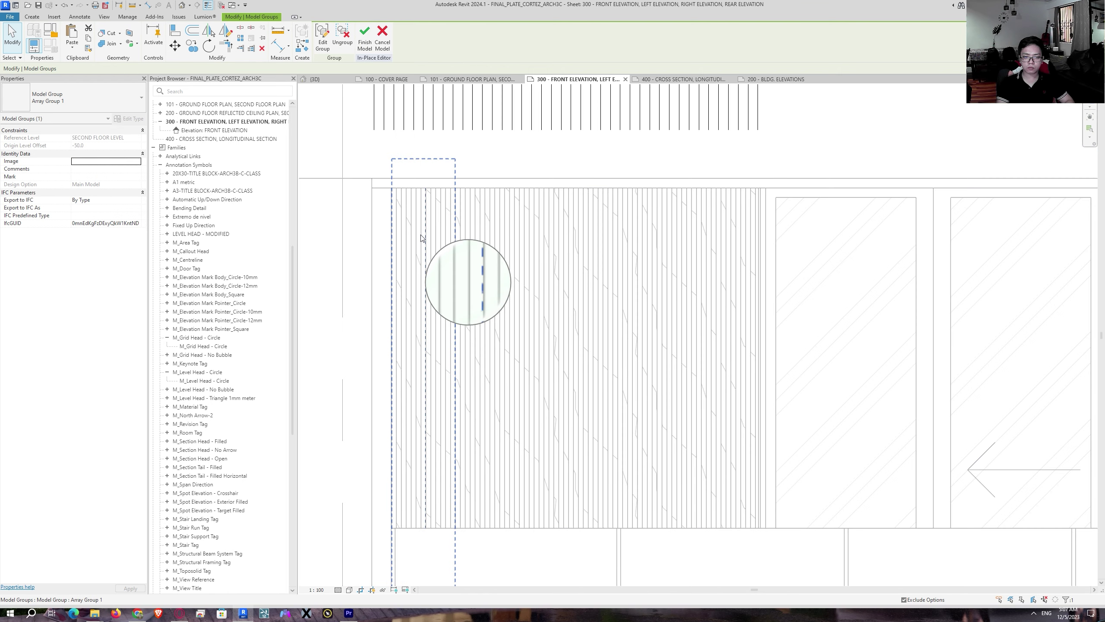
scroll(767, 266, "down", 2)
scroll(765, 276, "right", 10, "ctrl")
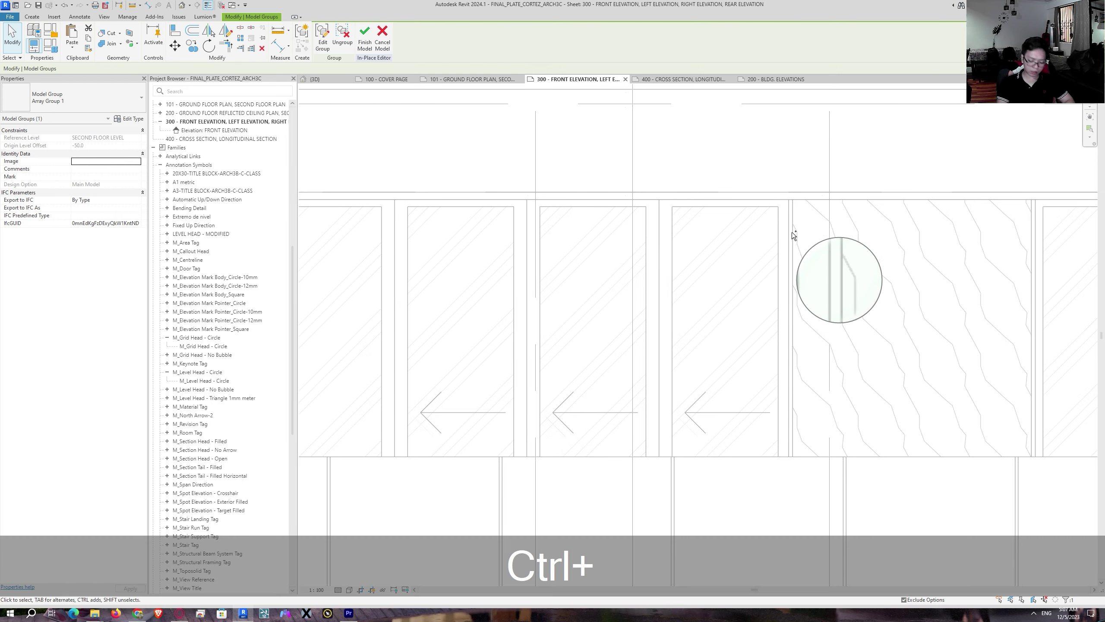
key("ctrl+v")
scroll(797, 215, "up", 2)
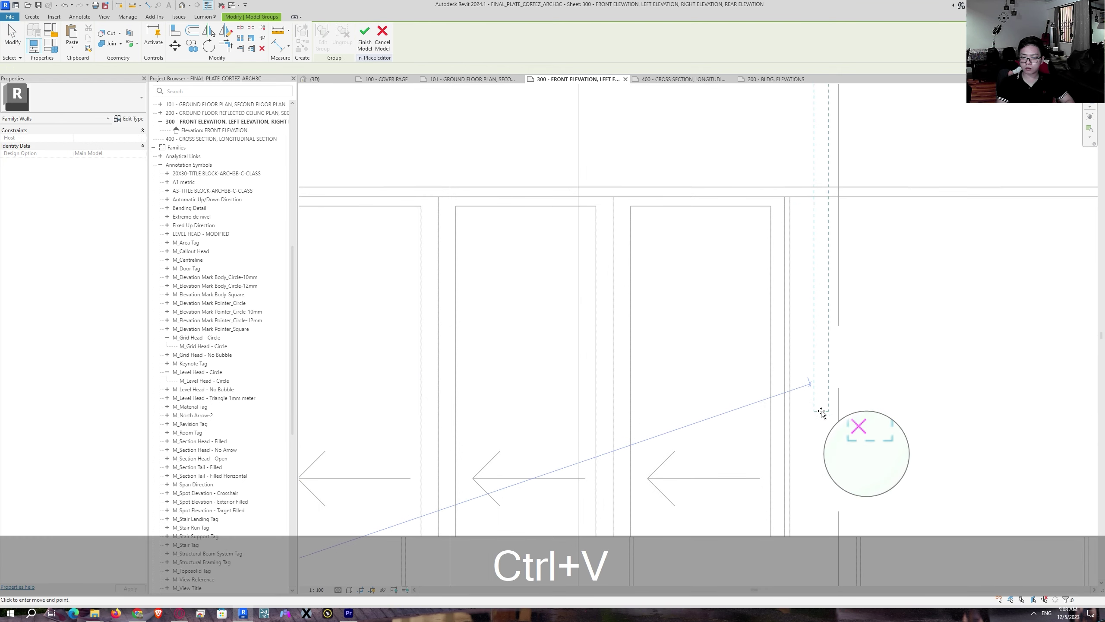
left_click(818, 464)
scroll(827, 311, "up", 2)
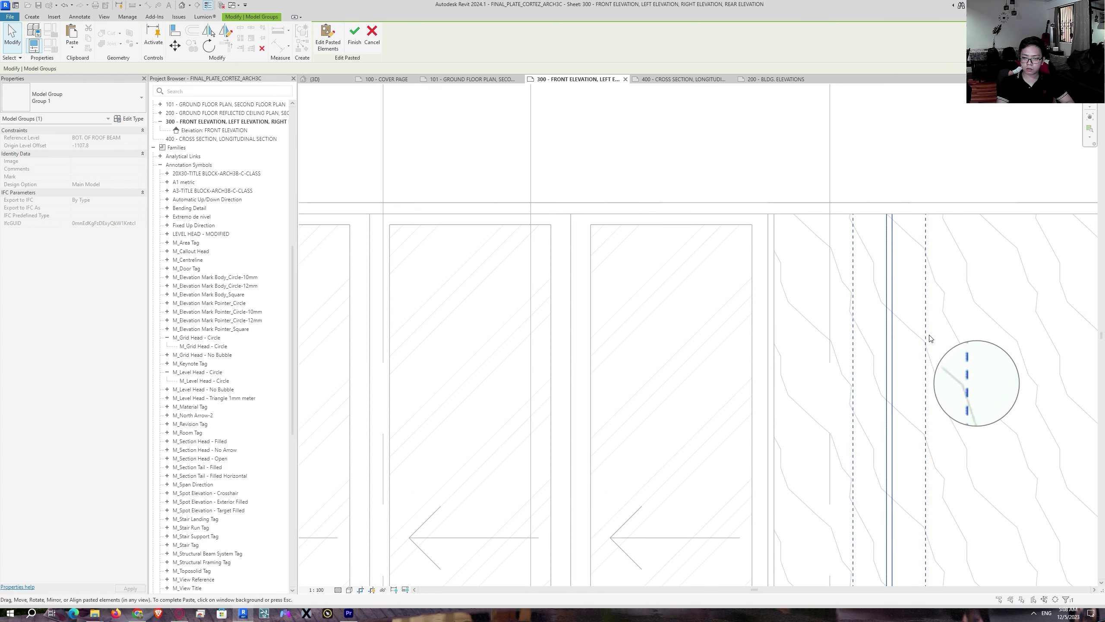
Step: Try to move the pasted void to the wood slat wall's upper left corner, and undo the move
key("m")
key("v")
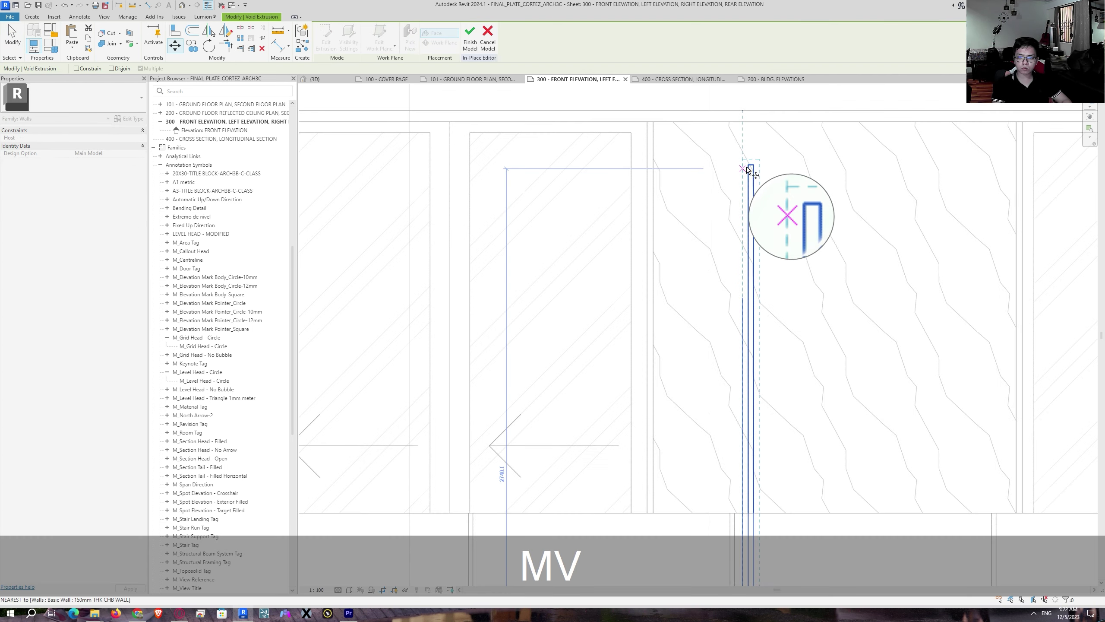
left_click(748, 167)
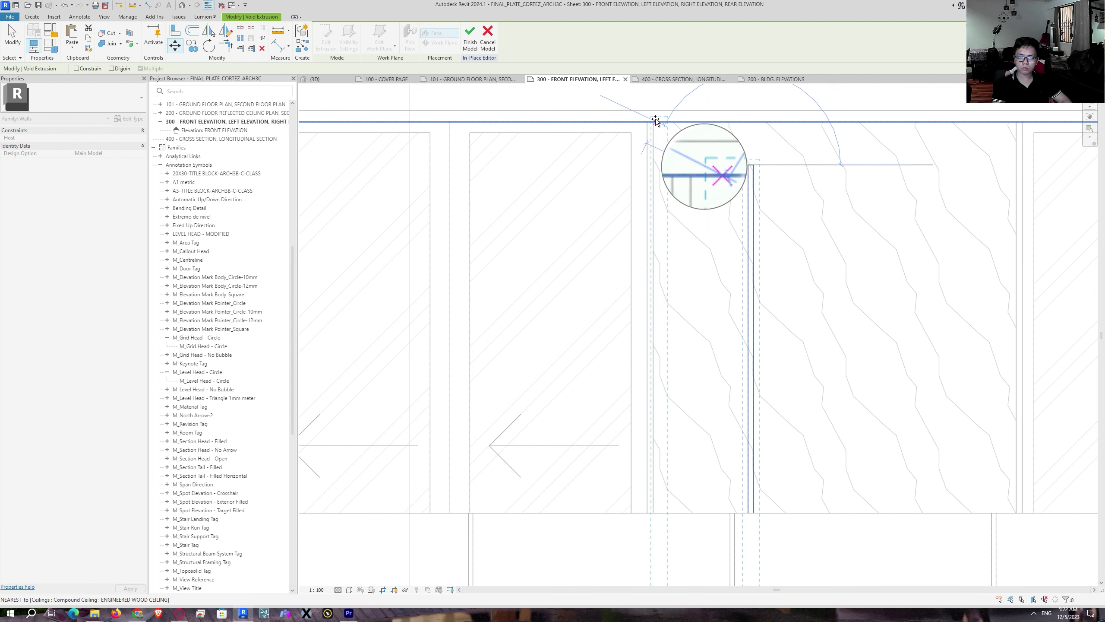
left_click(653, 122)
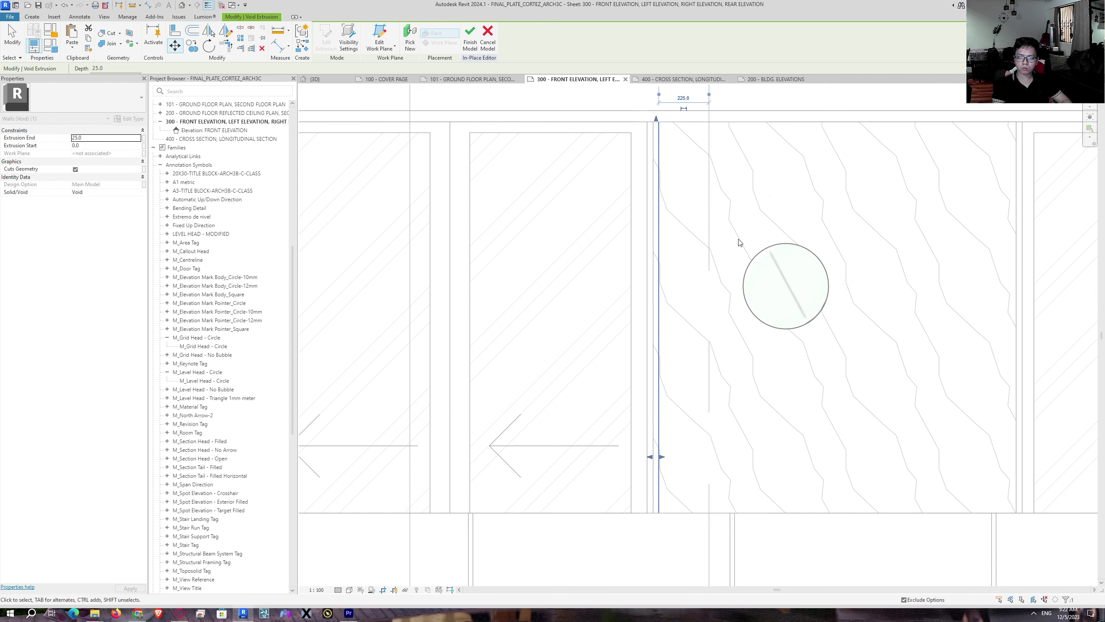
key("ctrl+z")
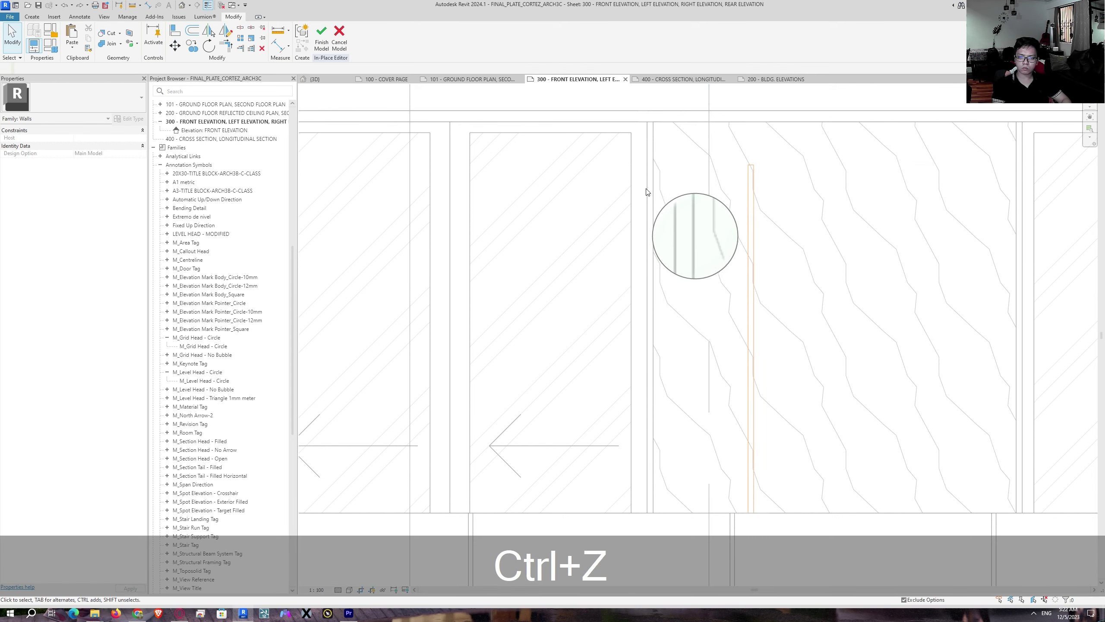
scroll(706, 266, "down", 1)
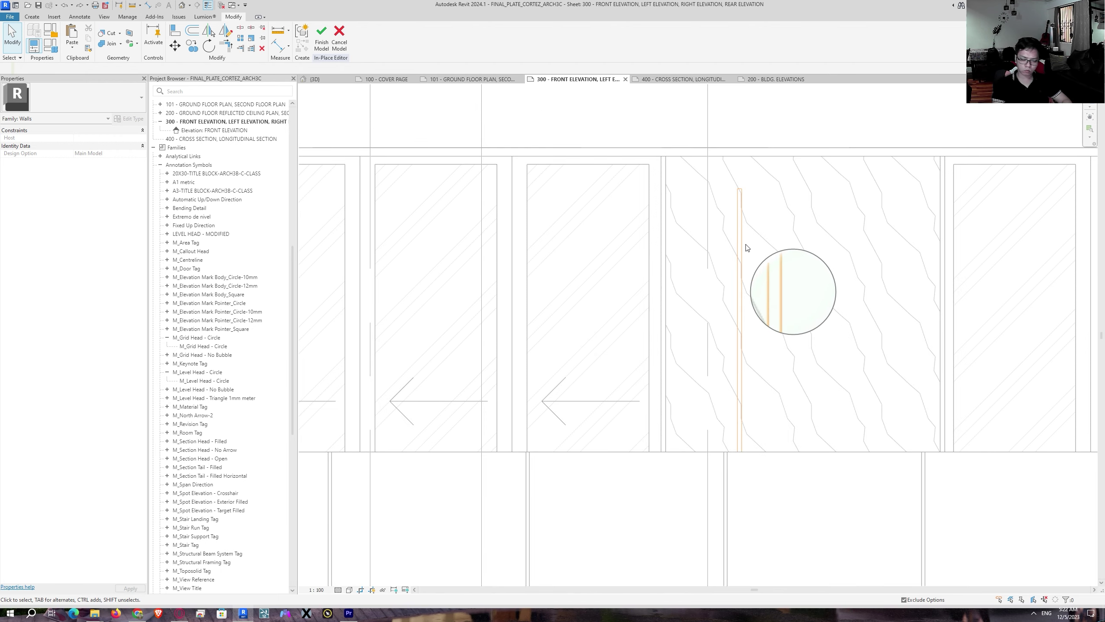
Step: Move the pasted void from its upper left endpoint to the wood slat wall's upper left corner below the ceiling line
scroll(745, 227, "up", 2)
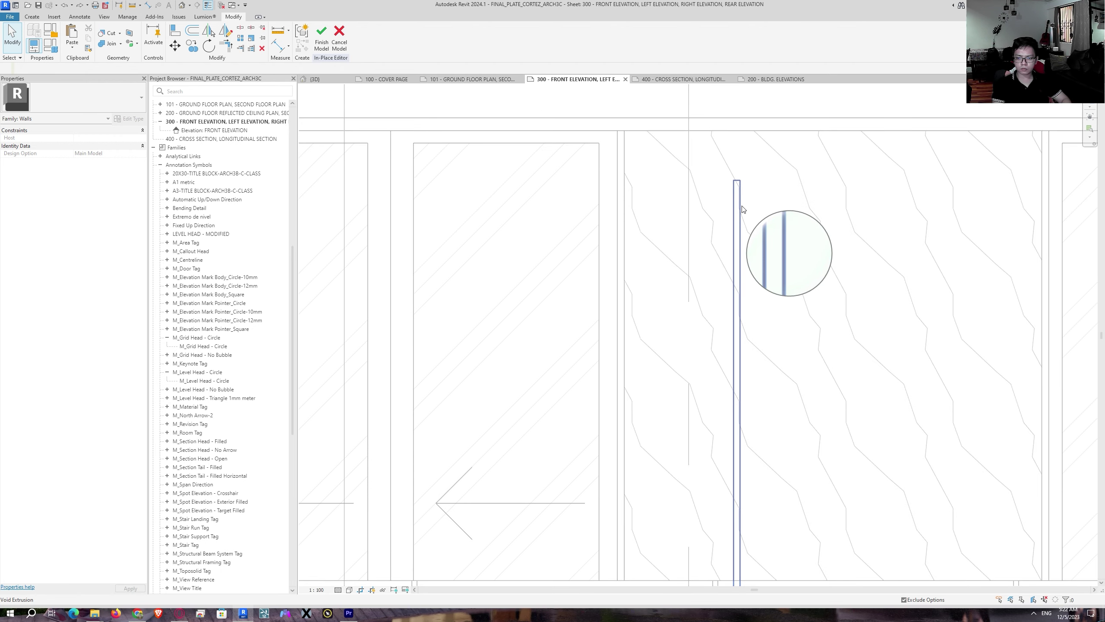
left_click(740, 209)
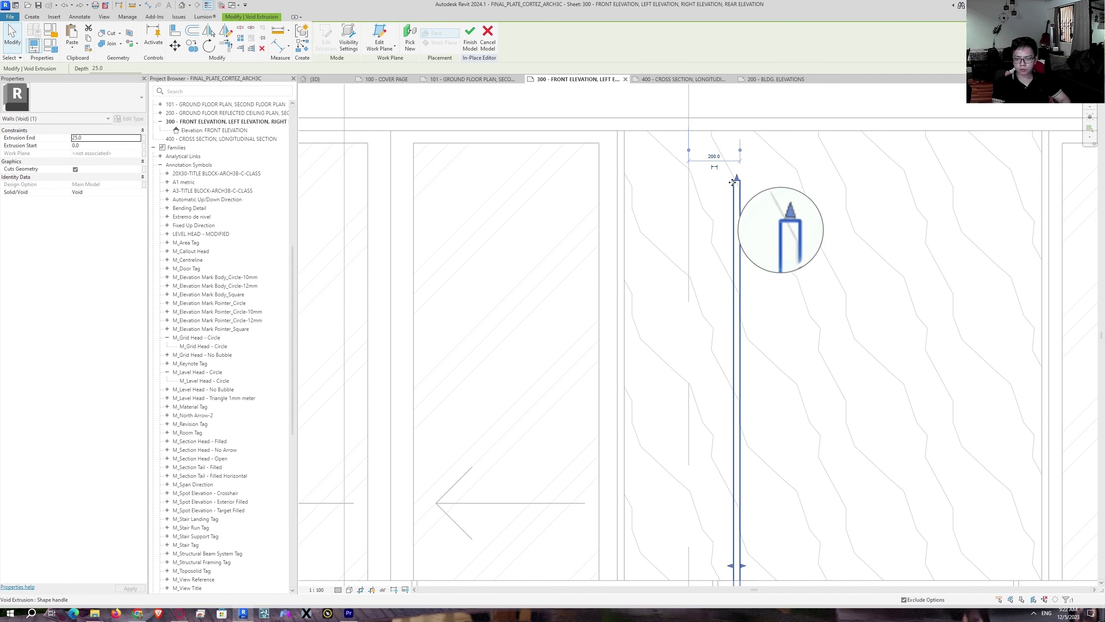
middle_click_drag(739, 210, 682, 190)
key("m")
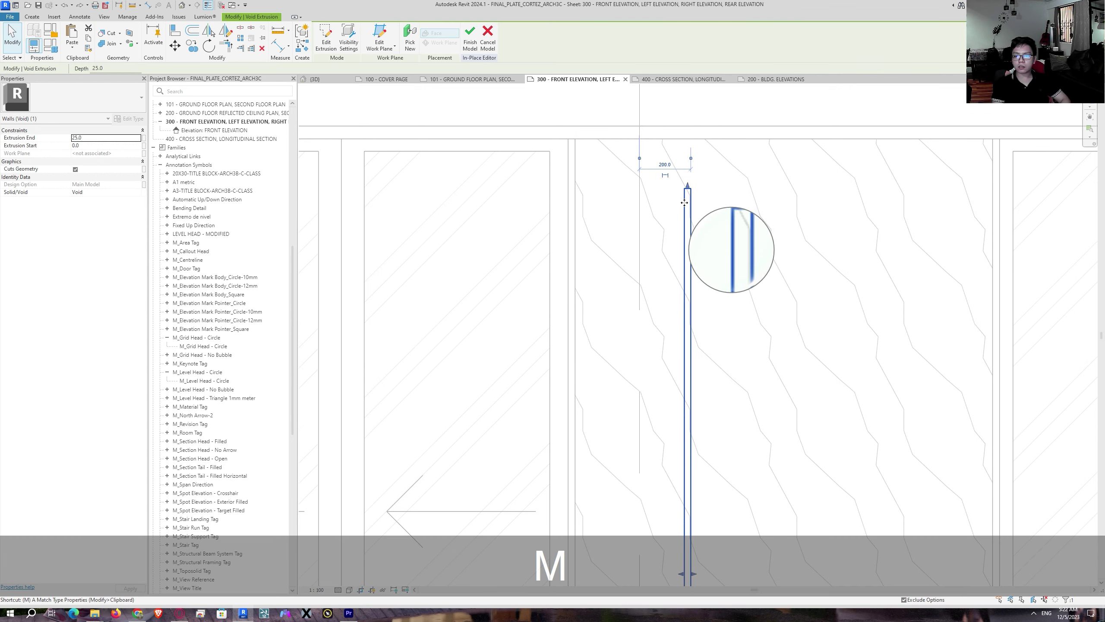
key("v")
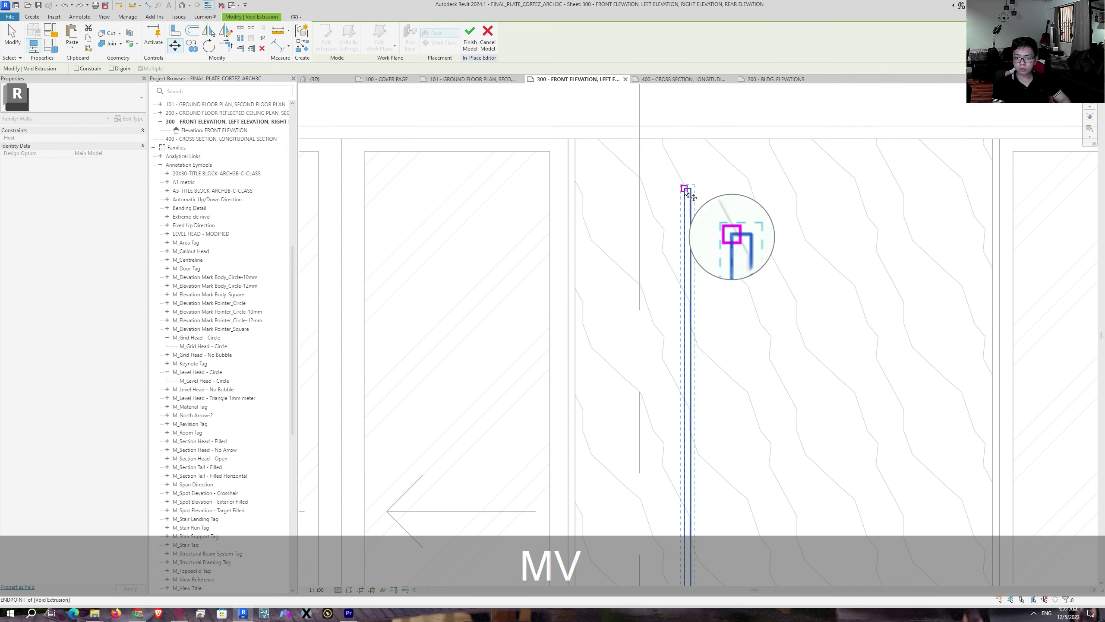
left_click(684, 189)
scroll(561, 150, "up", 1)
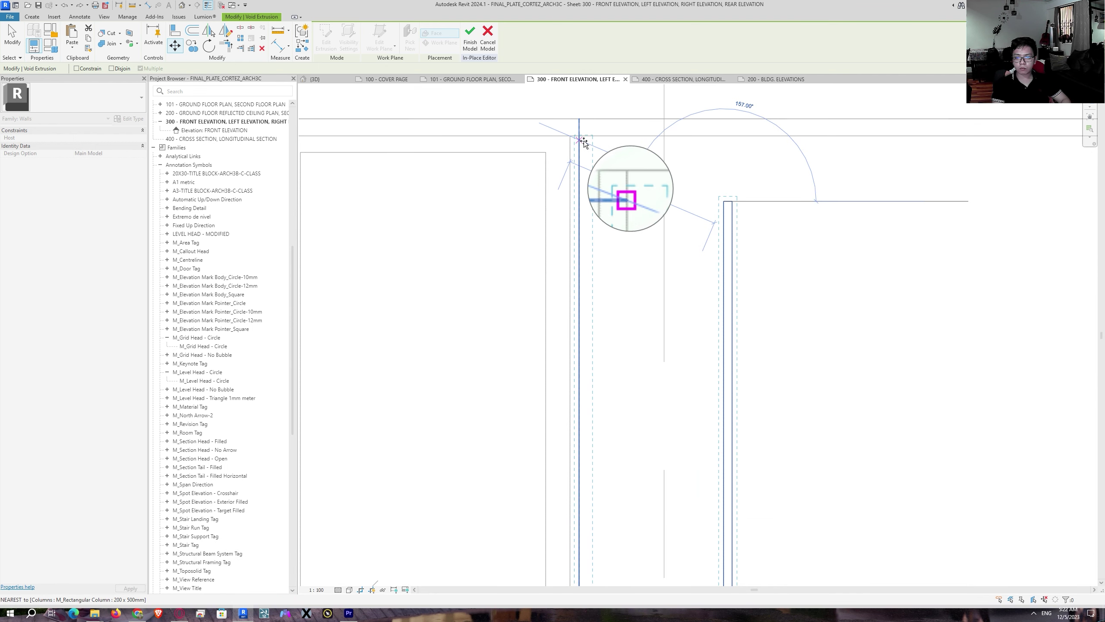
key("Tab")
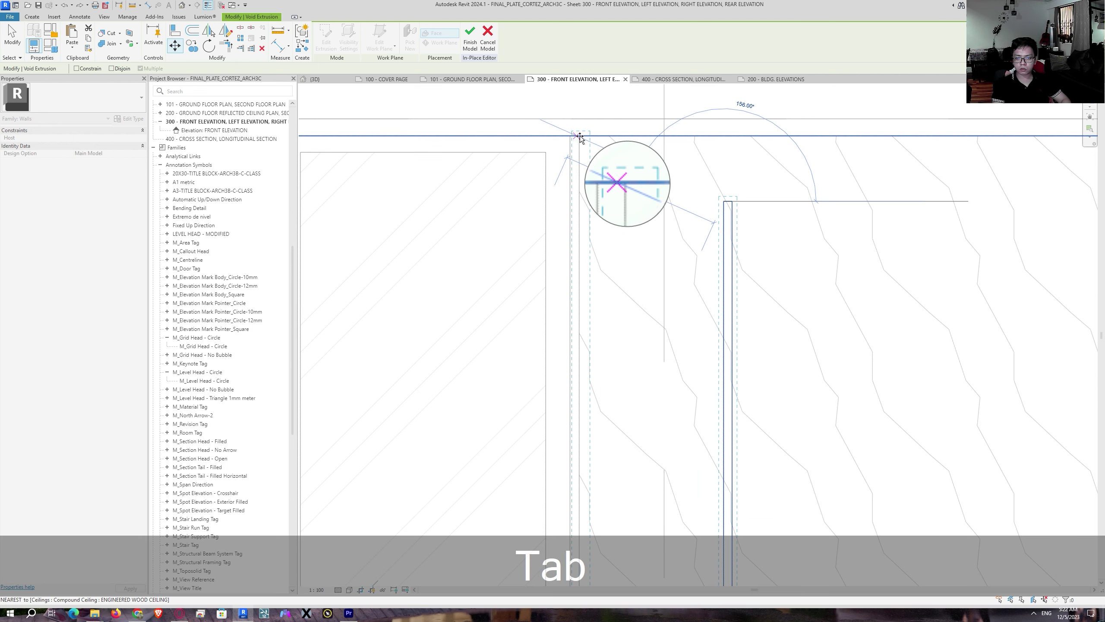
key("Tab")
key("Tab")
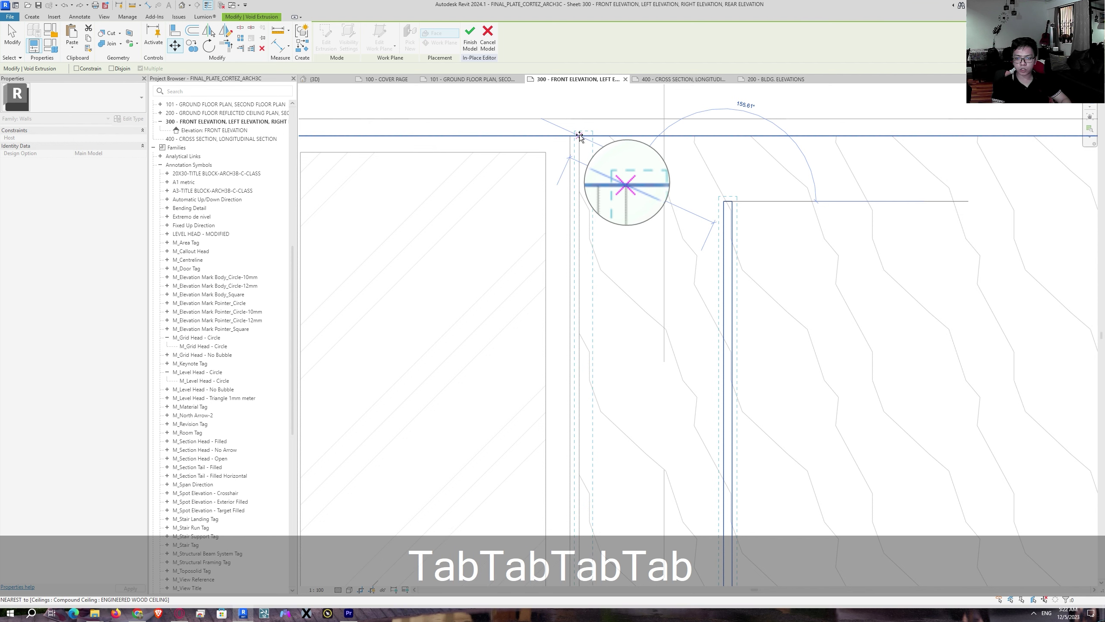
scroll(583, 138, "up", 2)
key("Tab")
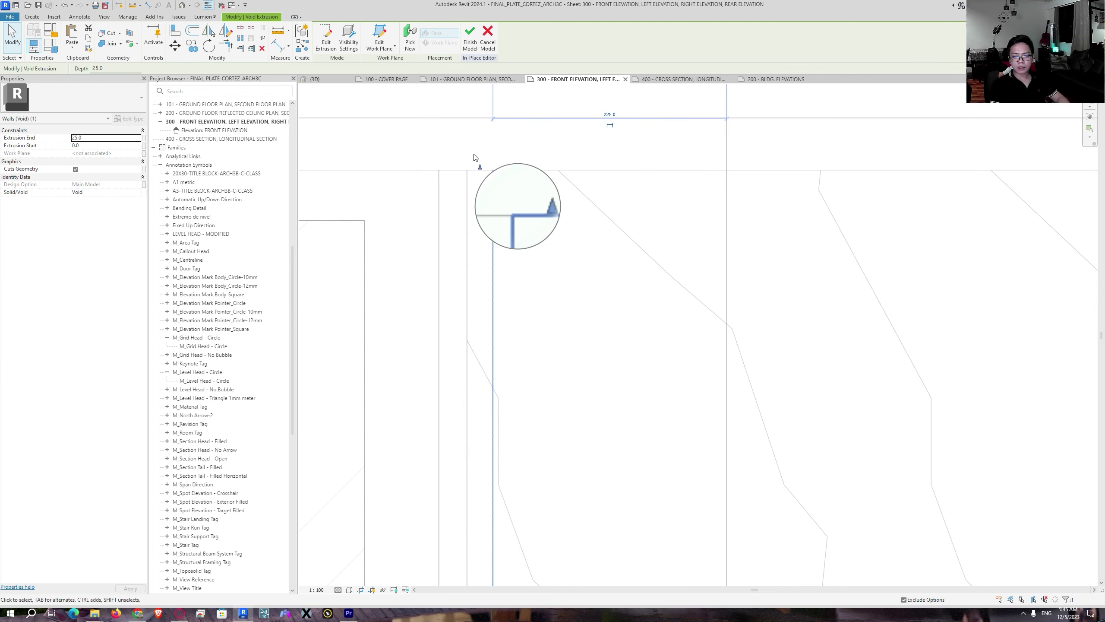
Step: Cut the wood slat wall's geometry with the relocated void extrusion
left_click(108, 34)
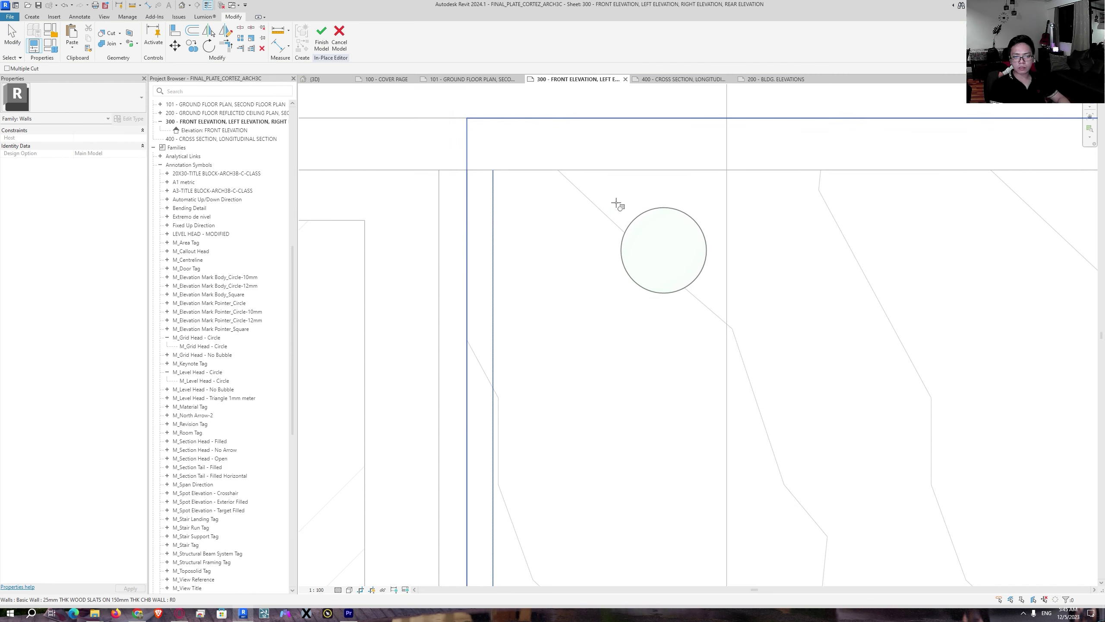
scroll(508, 131, "down", 3)
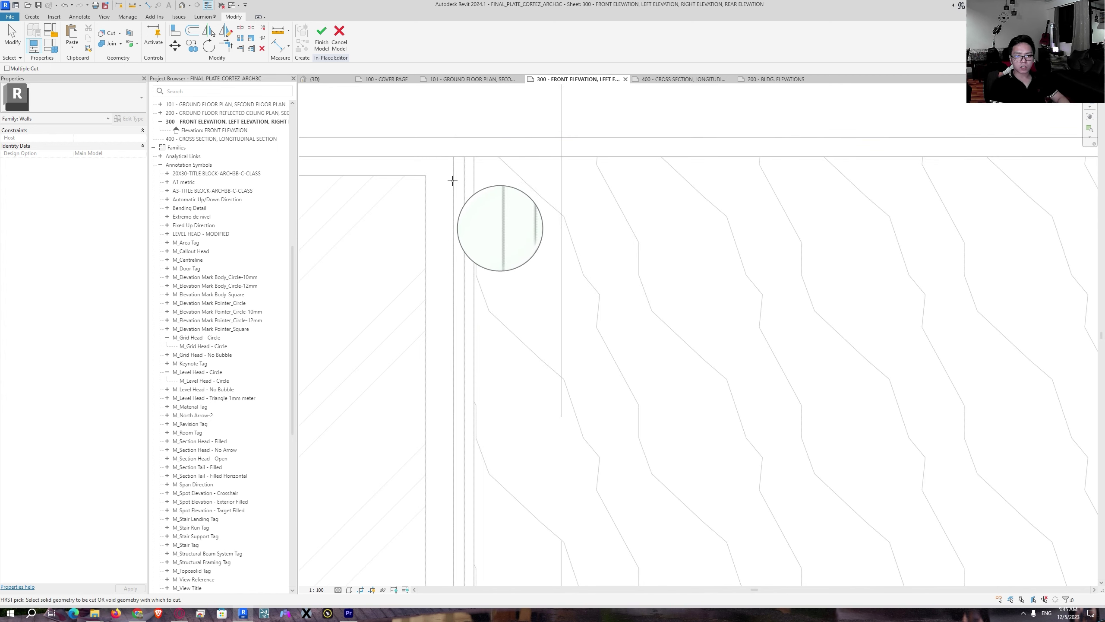
key("Escape")
Step: Array the void extrusion from its upper right endpoint across to the upper right edge of the wood slat wall between the sliding doors
left_click(472, 170)
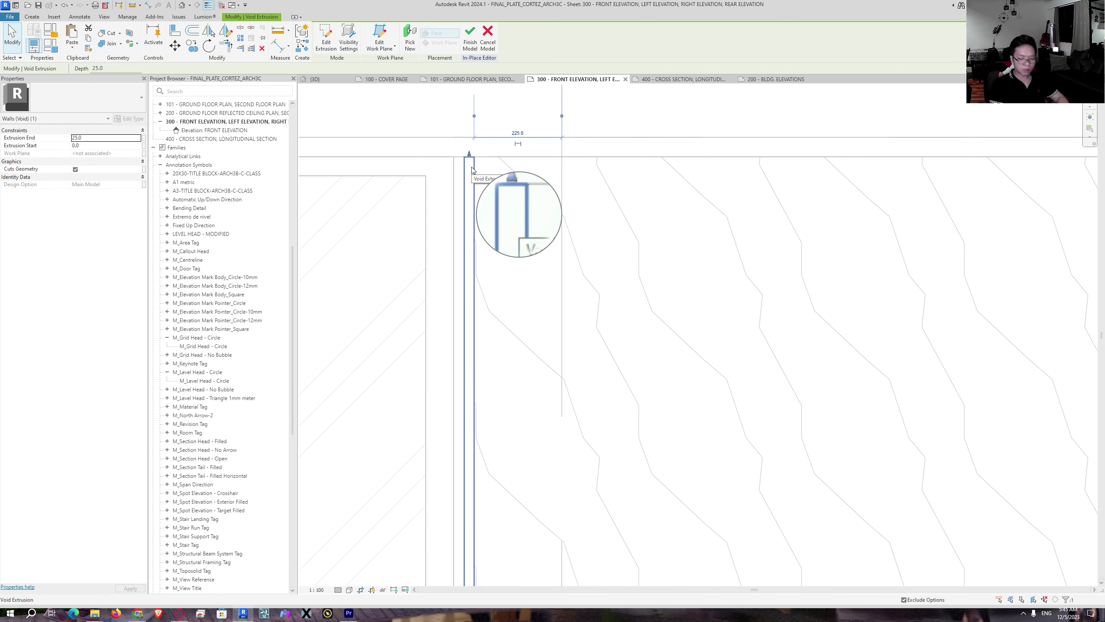
key("a")
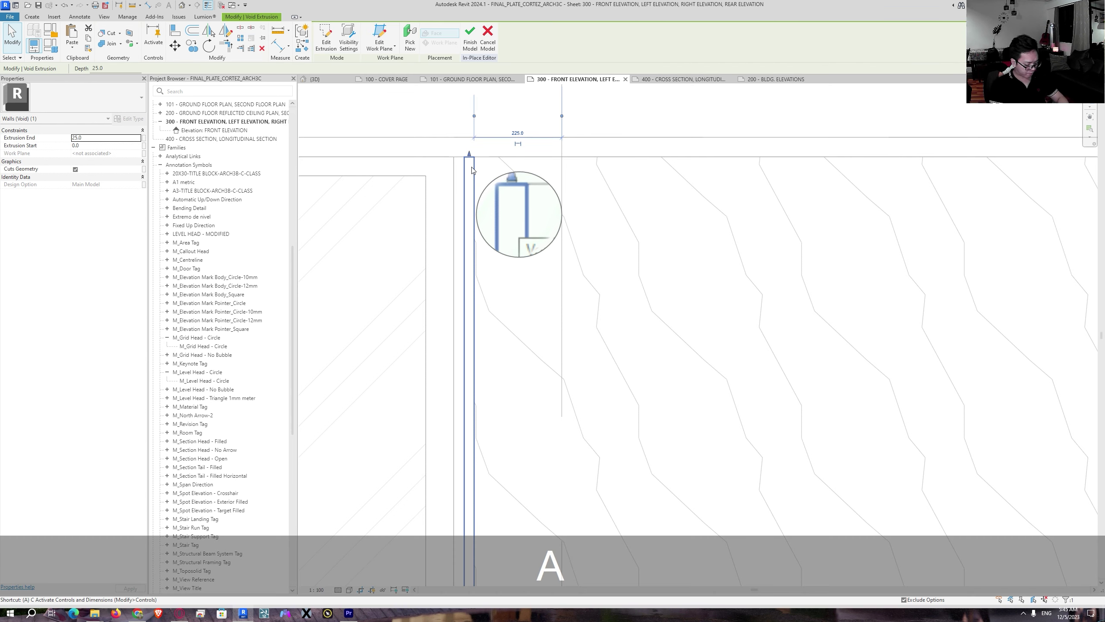
scroll(484, 160, "up", 5)
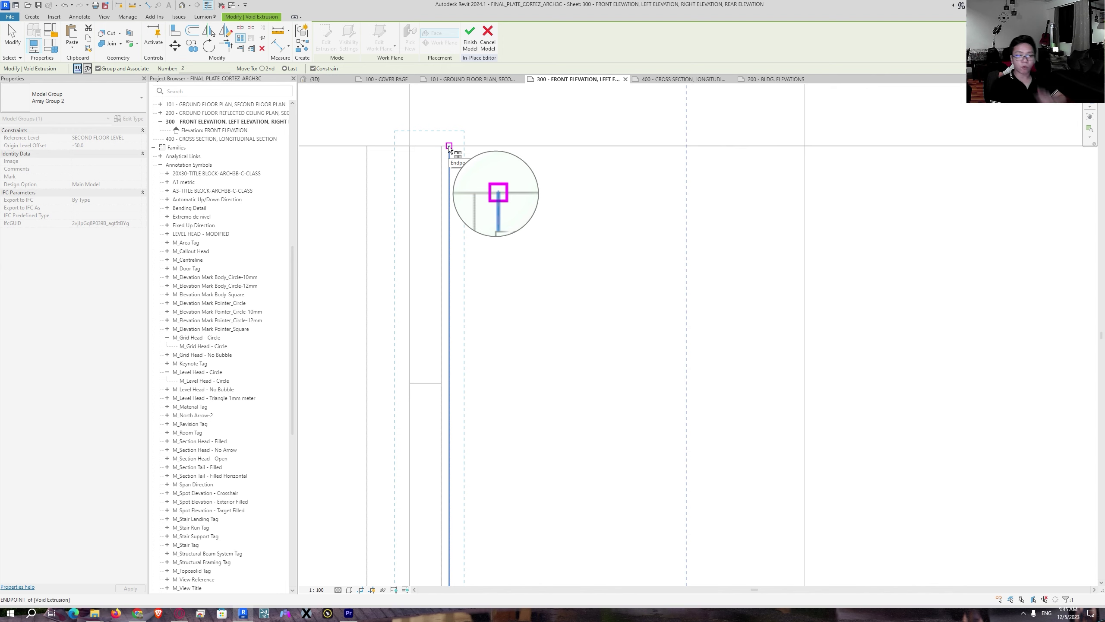
left_click(449, 147)
scroll(653, 165, "up", 4)
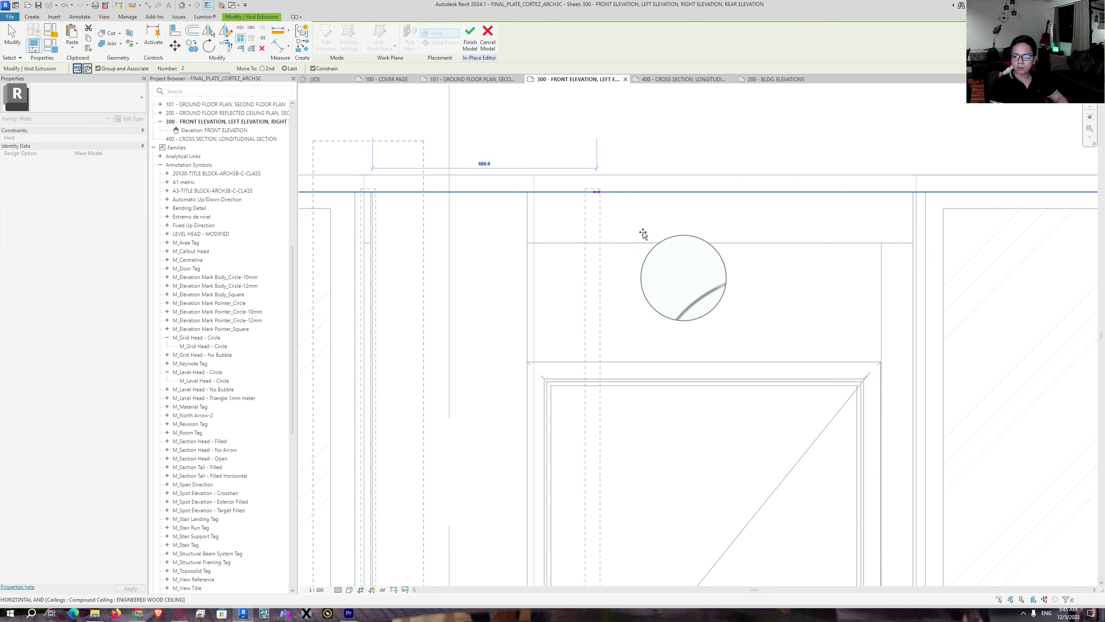
scroll(936, 226, "up", 3)
middle_click_drag(953, 193, 795, 207)
scroll(713, 206, "down", 4)
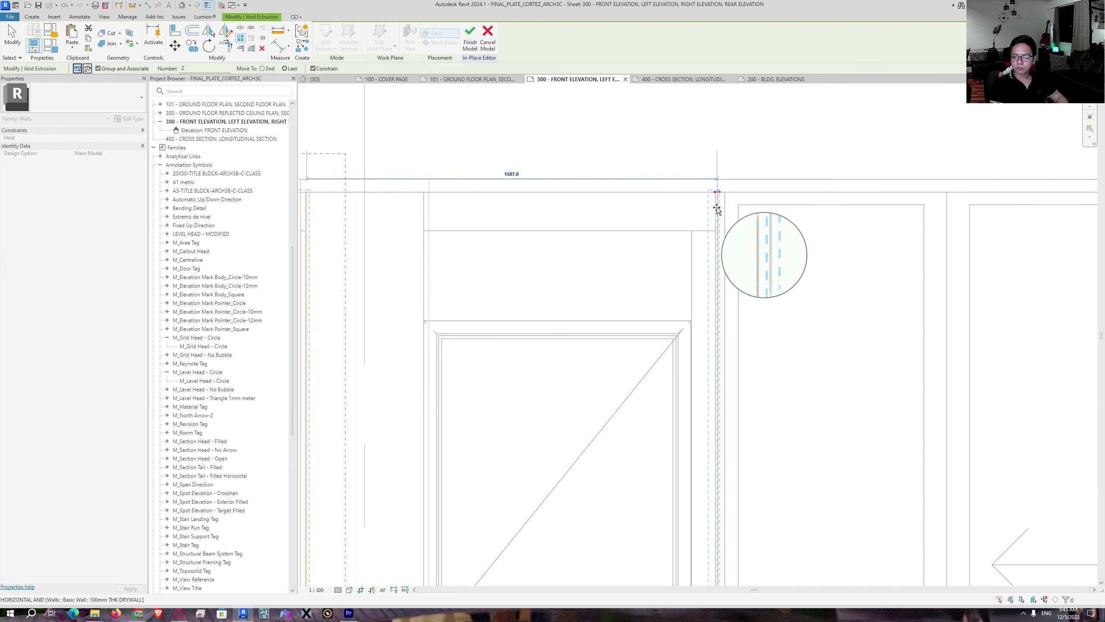
scroll(717, 208, "down", 1)
middle_click_drag(722, 207, 594, 156)
scroll(595, 152, "up", 4)
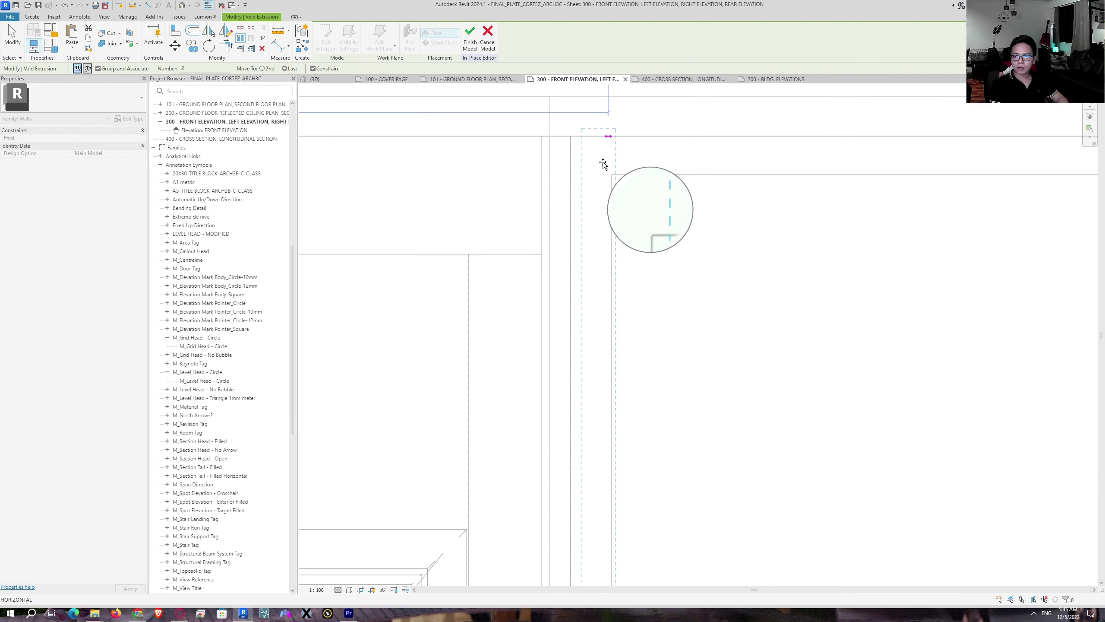
left_click(541, 139)
Step: Set the void array's count to 30 and accept the array on the middle wood slat wall
scroll(491, 254, "down", 5)
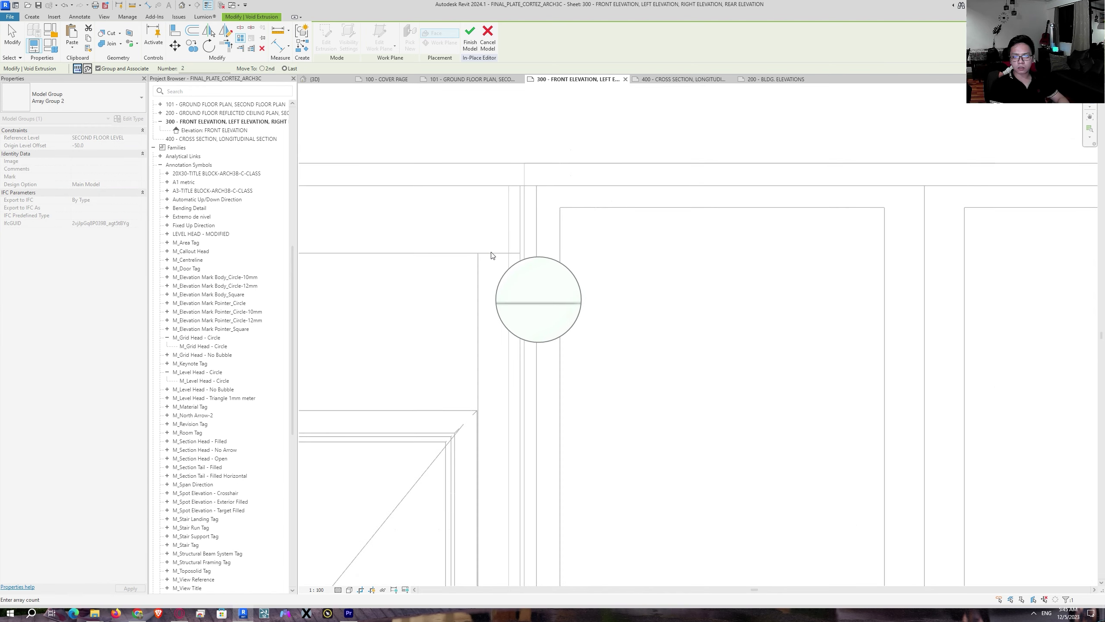
scroll(500, 187, "down", 3)
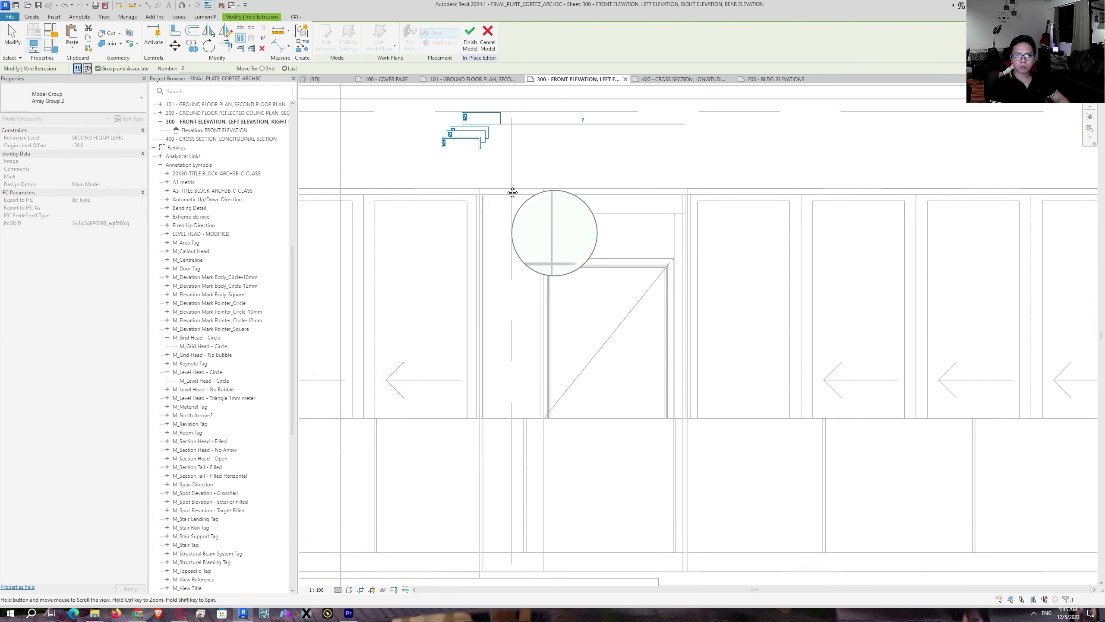
key("BackSpace")
type("30")
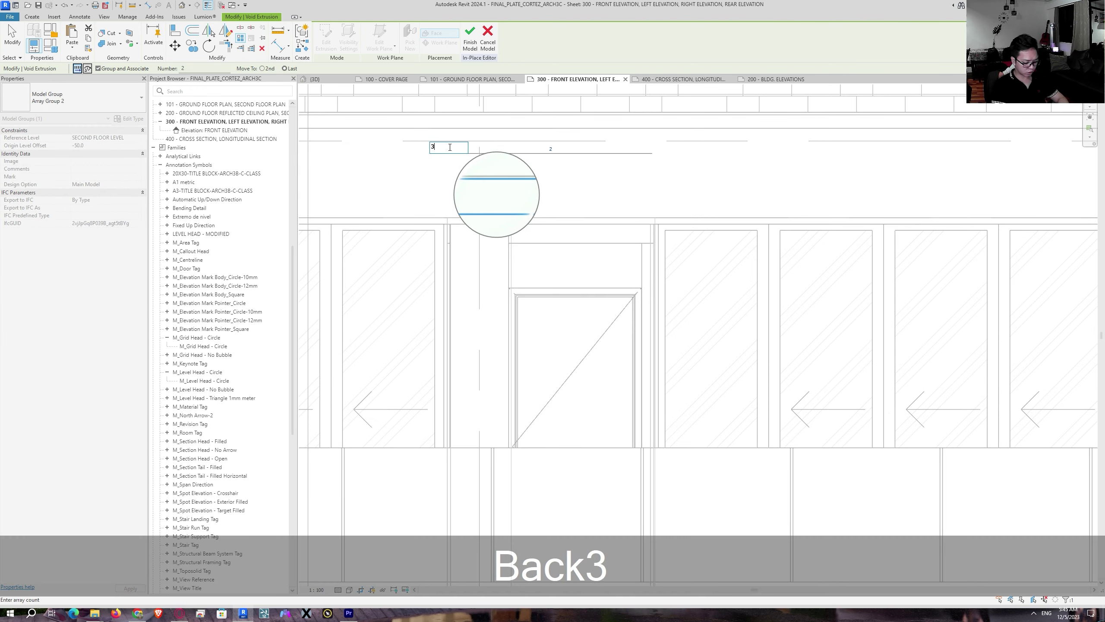
key("Return")
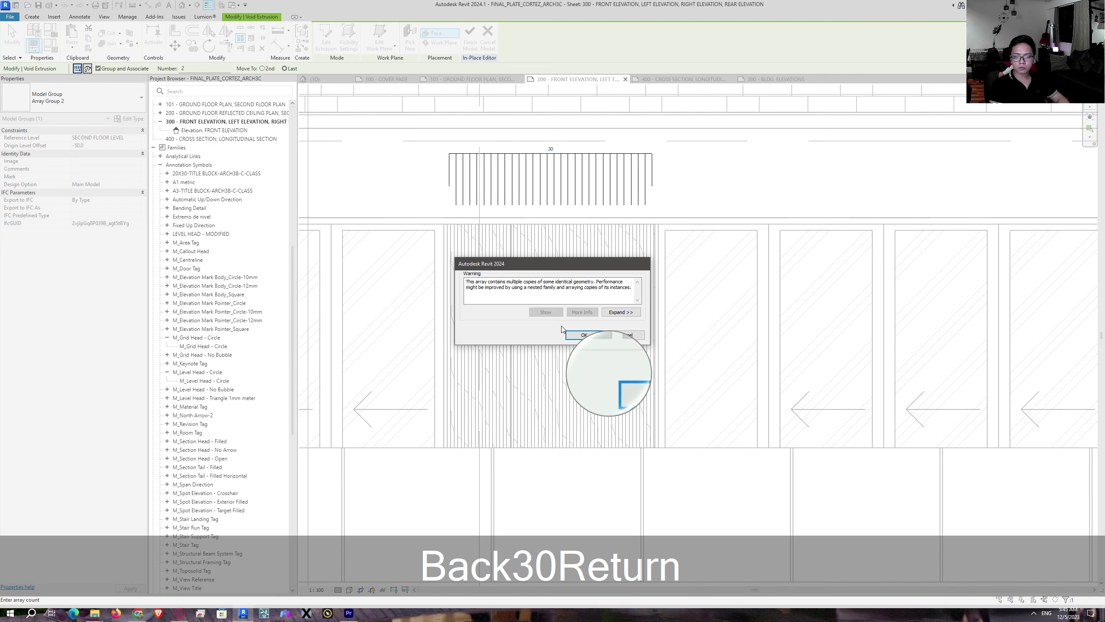
left_click(572, 334)
middle_click_drag(604, 413, 670, 310)
key("Escape")
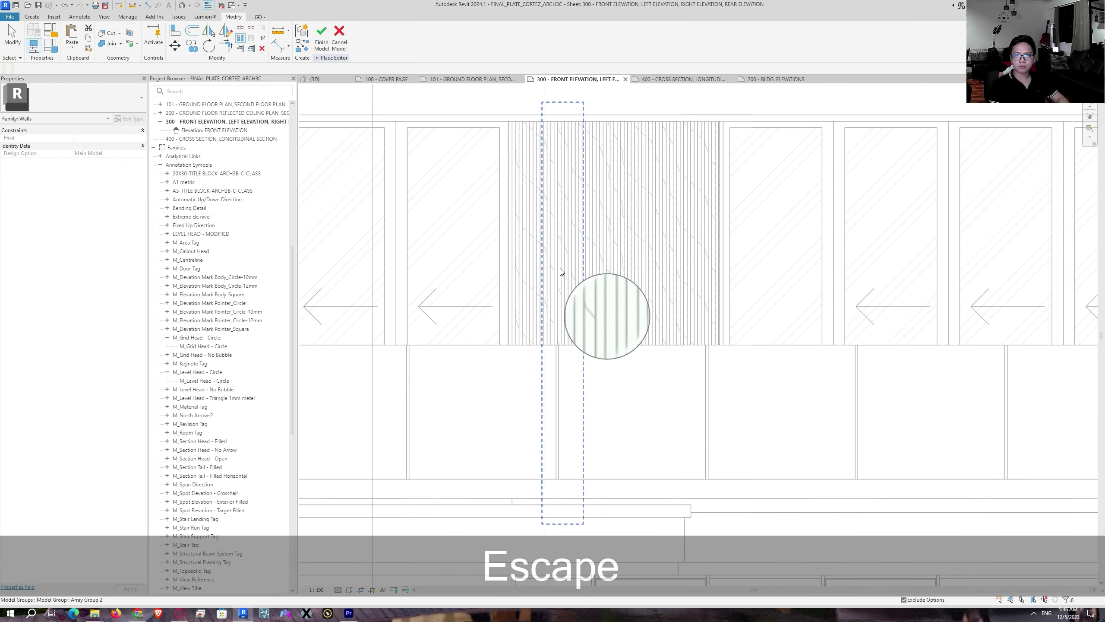
Step: Examine the arrayed cuts at the wall's right end, and check the slat walls and the house corner in the 3D view
scroll(708, 202, "up", 5)
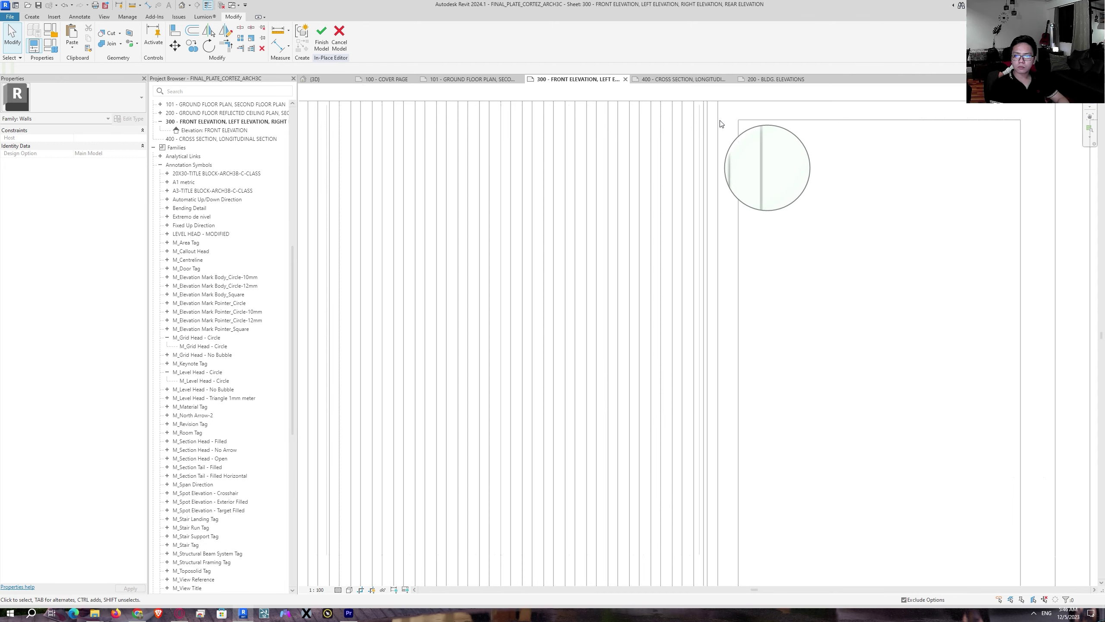
left_click(707, 124)
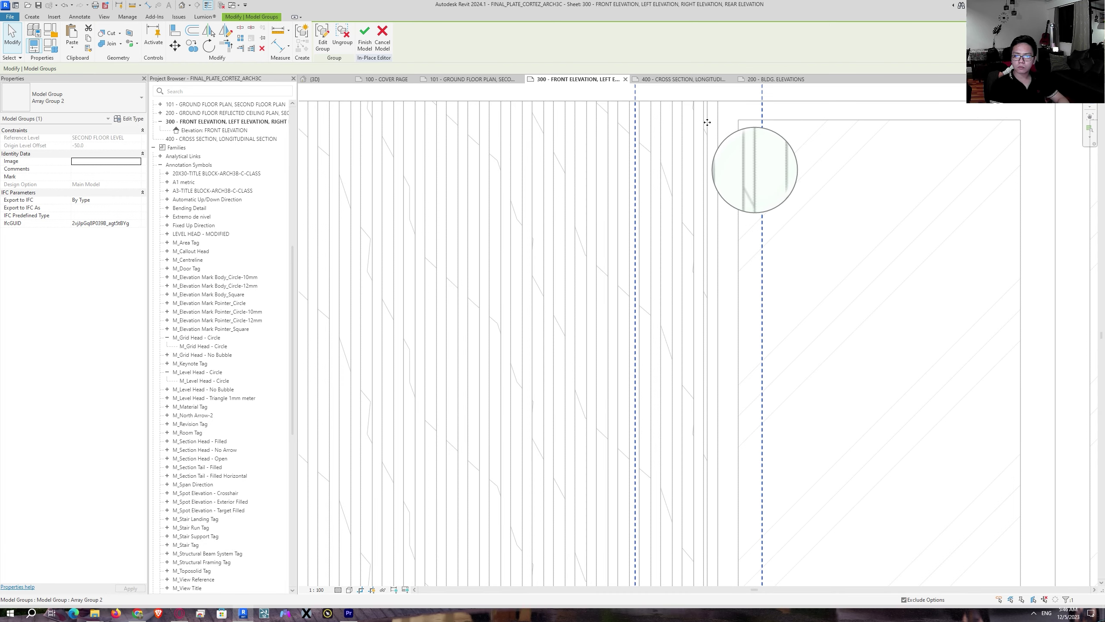
scroll(717, 165, "down", 5)
key("Escape")
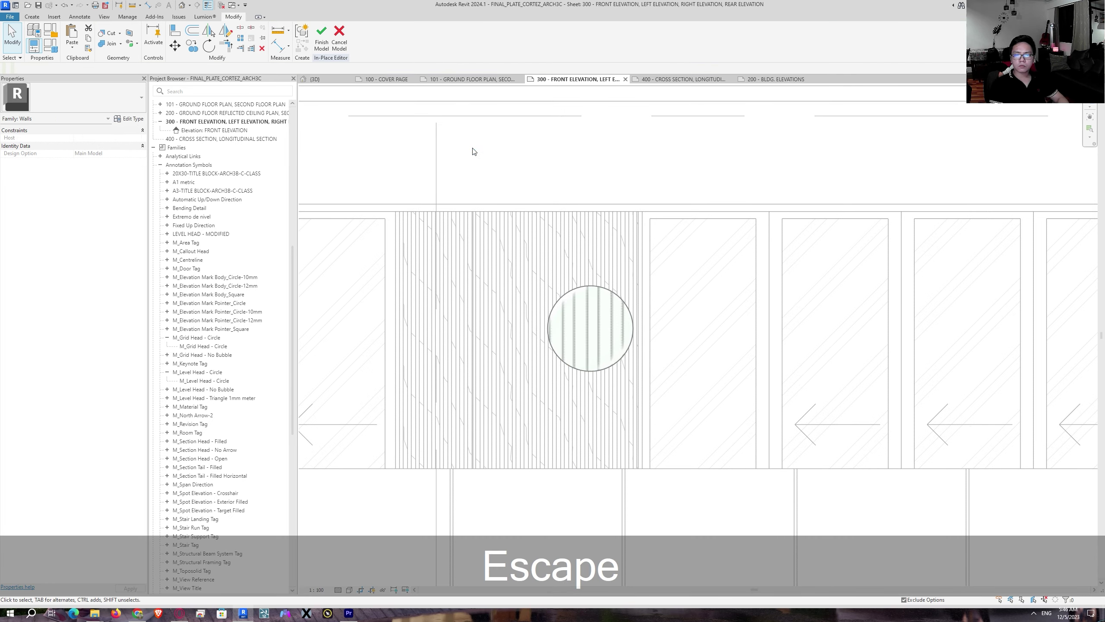
left_click(338, 80)
scroll(748, 322, "down", 5)
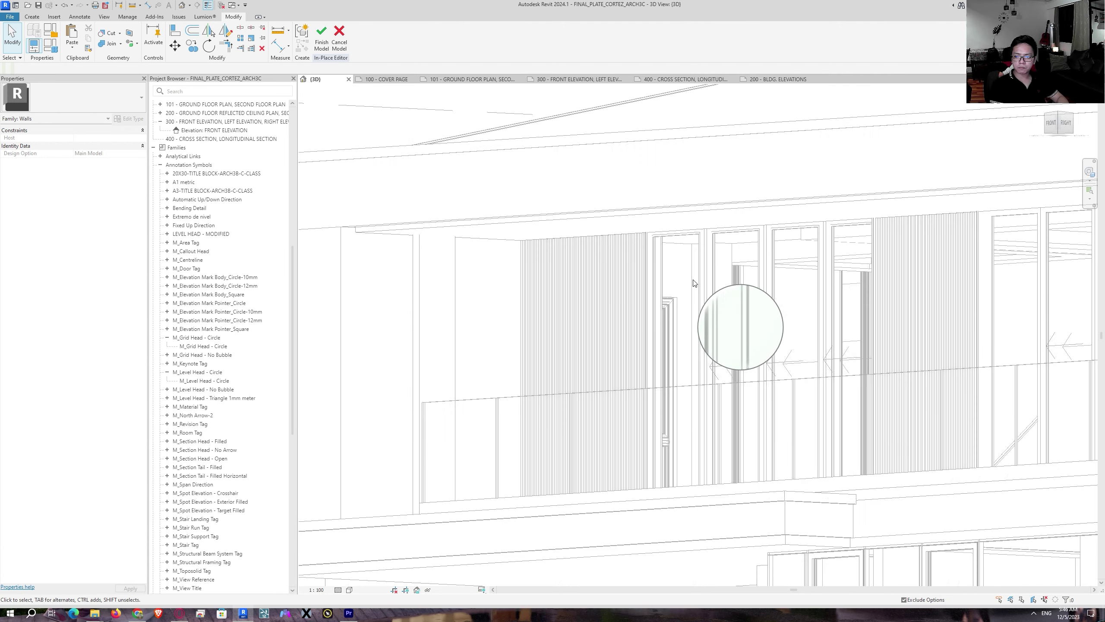
scroll(822, 252, "up", 3)
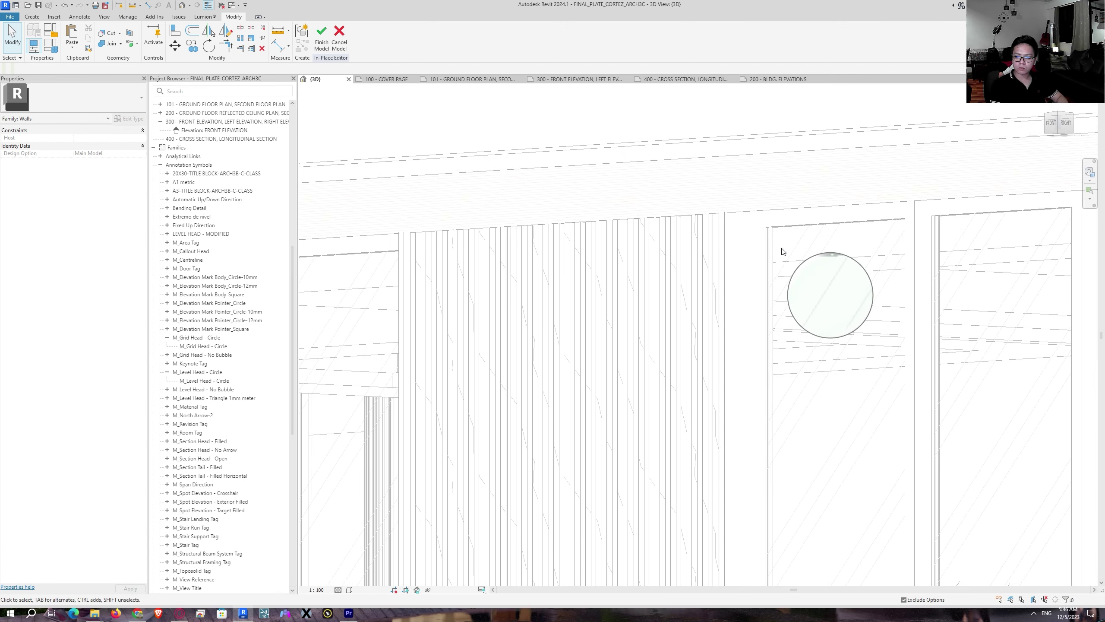
middle_click_drag(784, 251, 739, 237, "shift")
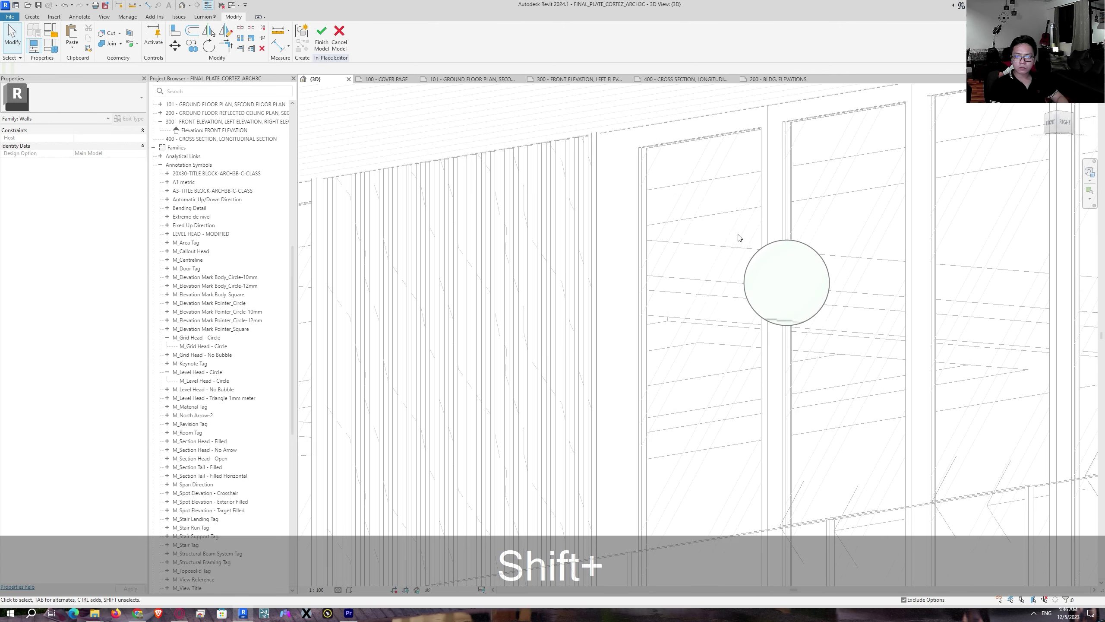
left_click(596, 151)
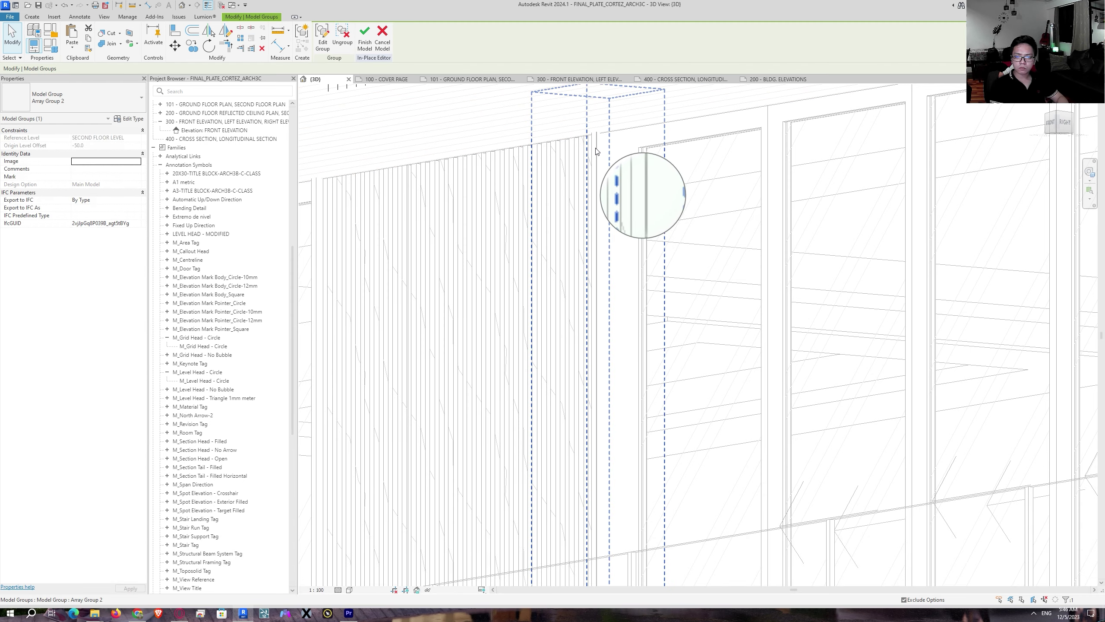
middle_click_drag(595, 153, 669, 228, "shift")
key("shift+Escape")
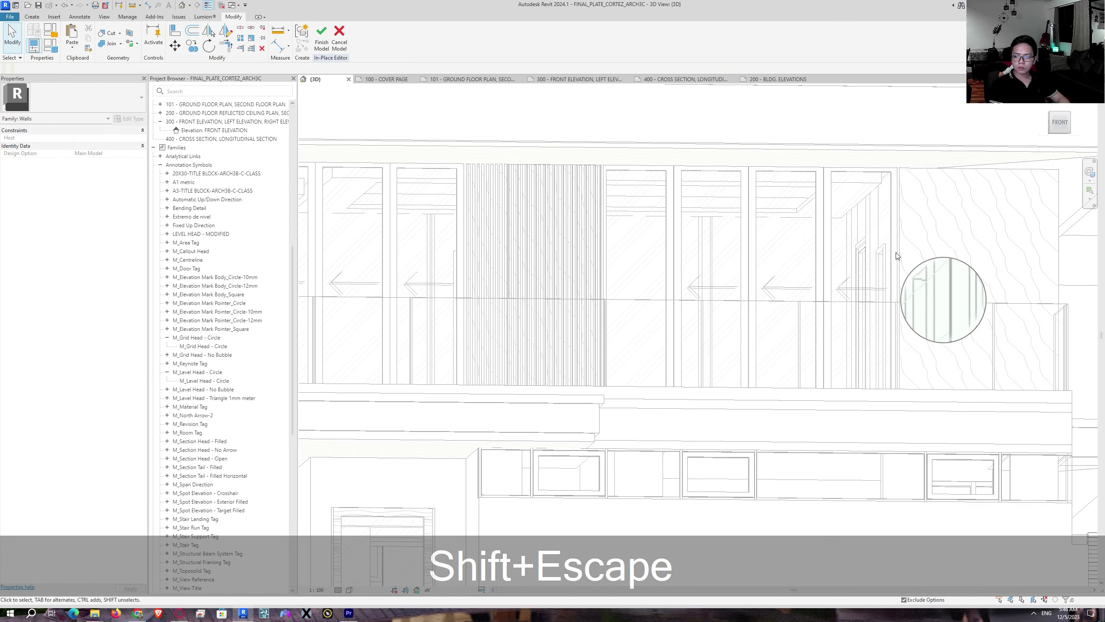
scroll(669, 228, "down", 3)
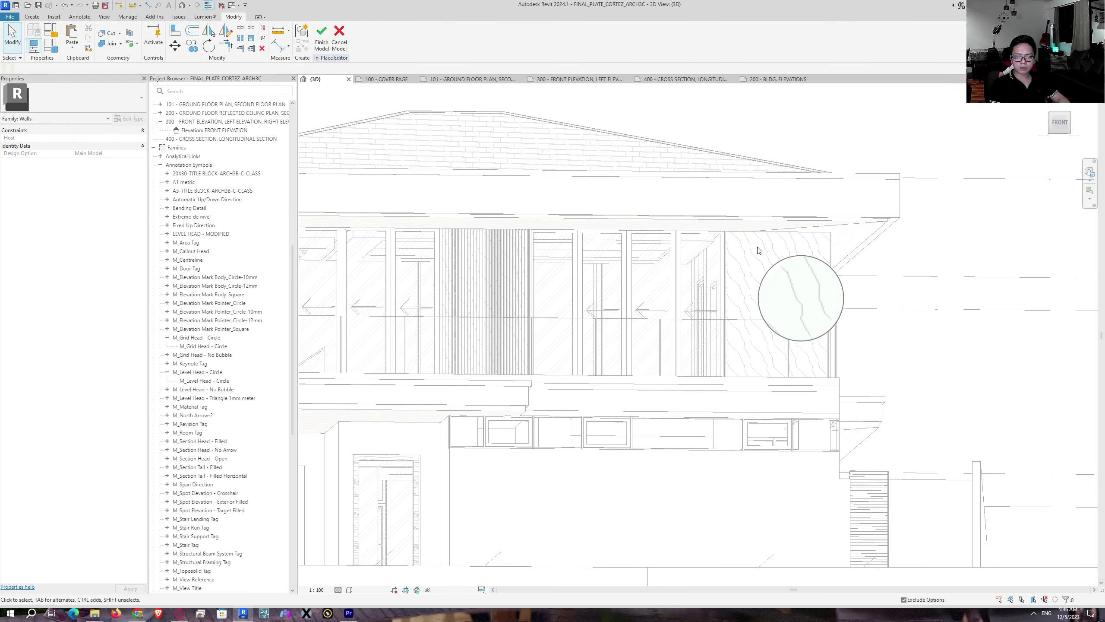
middle_click_drag(808, 287, 705, 260, "shift")
middle_click_drag(778, 272, 680, 236, "shift")
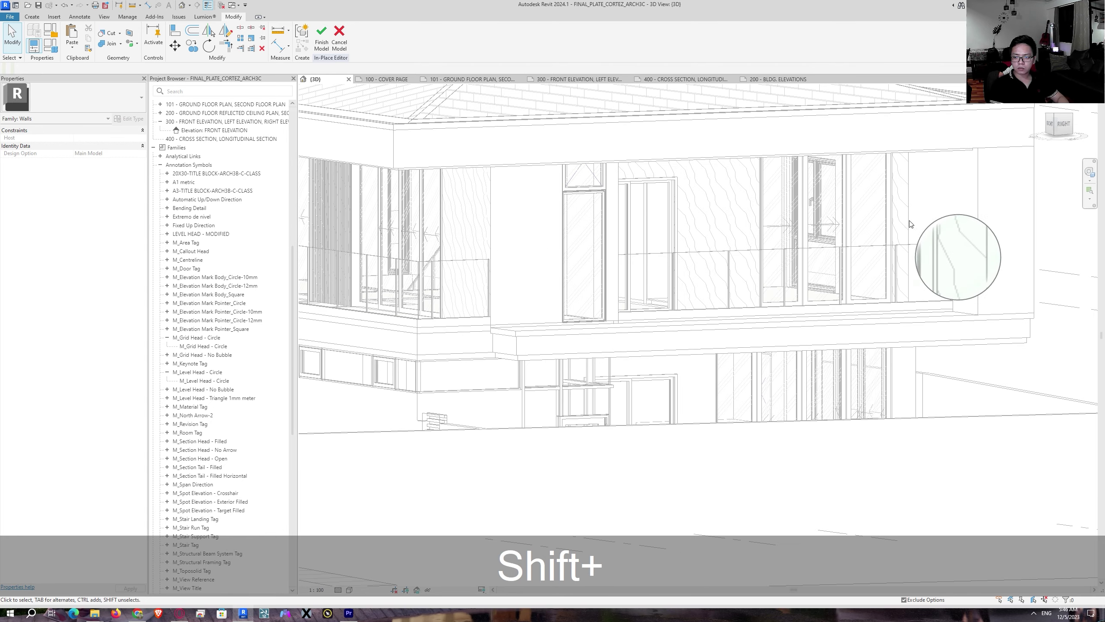
middle_click_drag(910, 225, 439, 73, "shift")
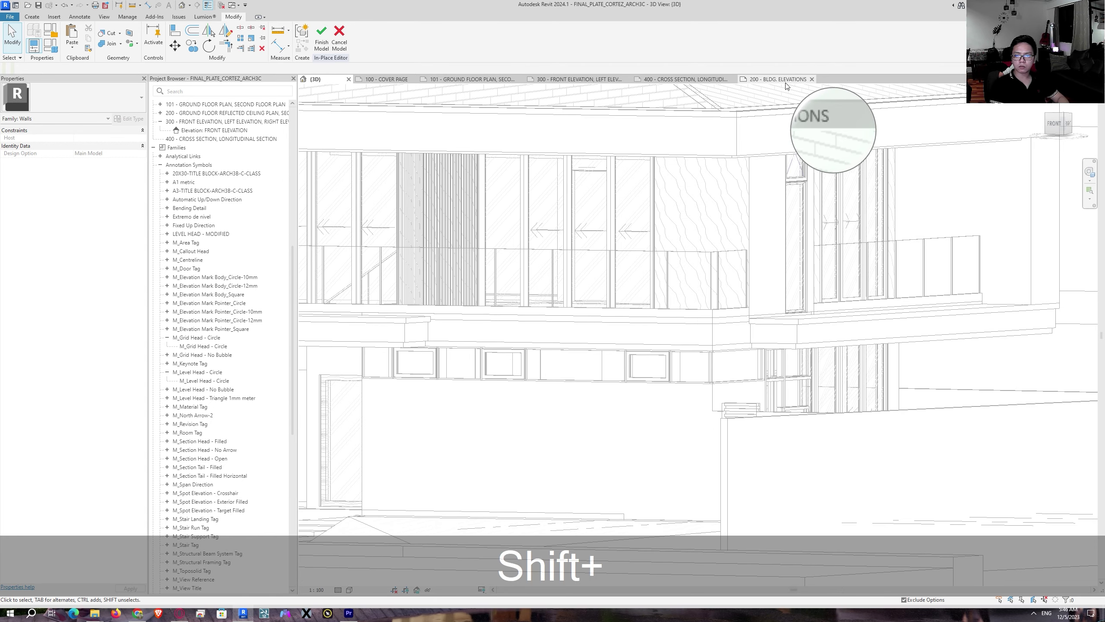
Step: Return to the front elevation sheet and paste a copy of the void onto the wood slat wall at the house's right end
left_click(565, 80)
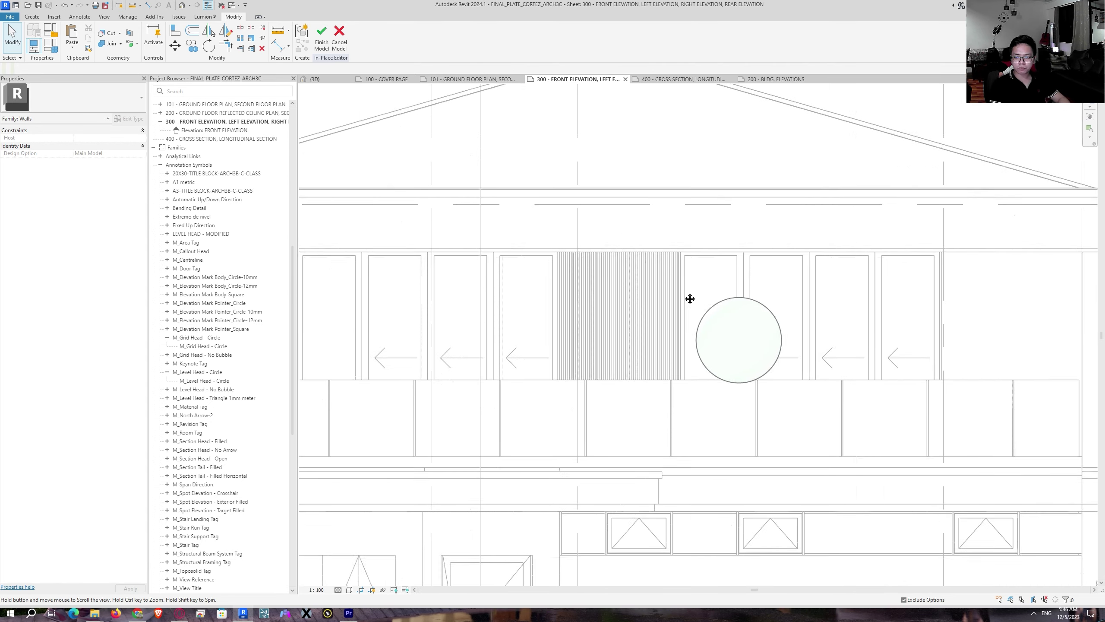
middle_click_drag(689, 299, 566, 292)
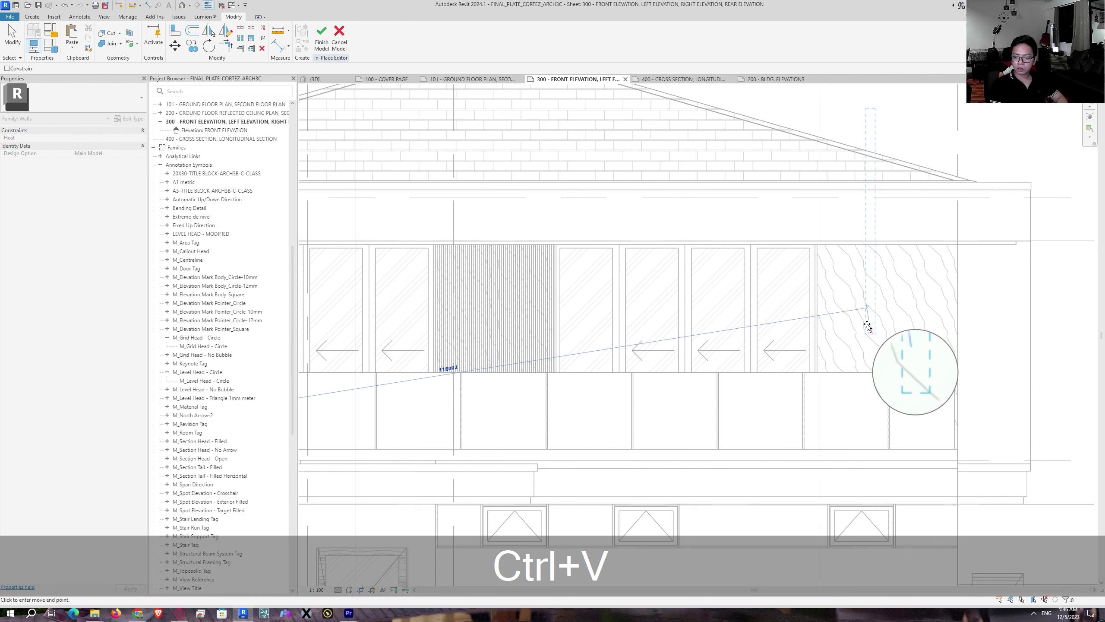
scroll(867, 325, "up", 6)
left_click(760, 270)
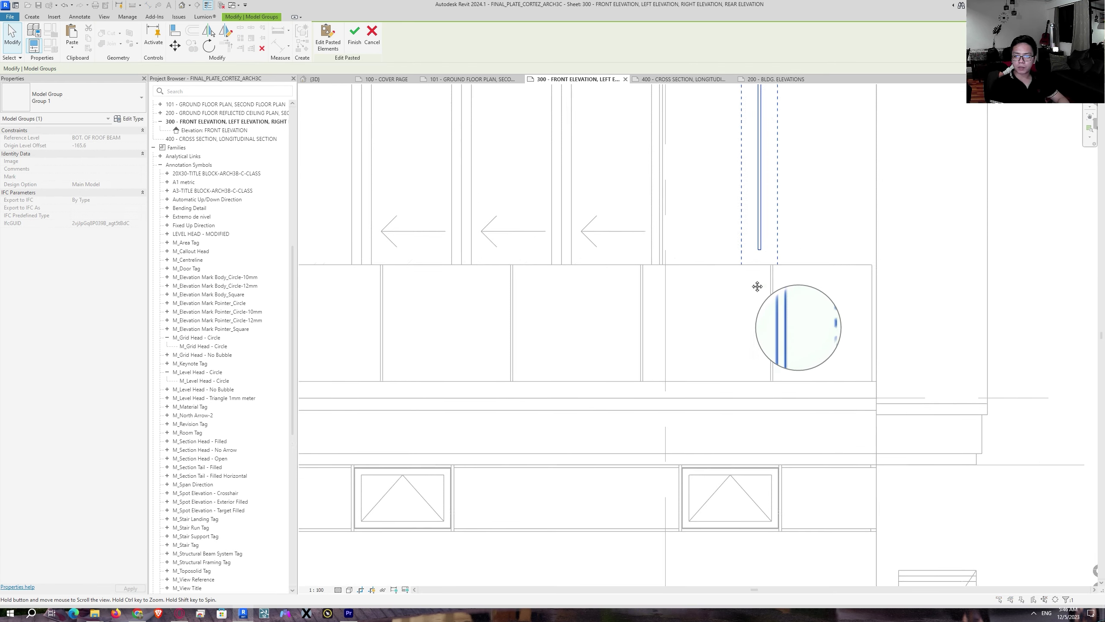
Step: Lower the pasted void group on the rightmost wood slat wall and finish the paste
scroll(757, 286, "down", 2)
scroll(704, 192, "up", 4)
left_click_drag(708, 312, 695, 511)
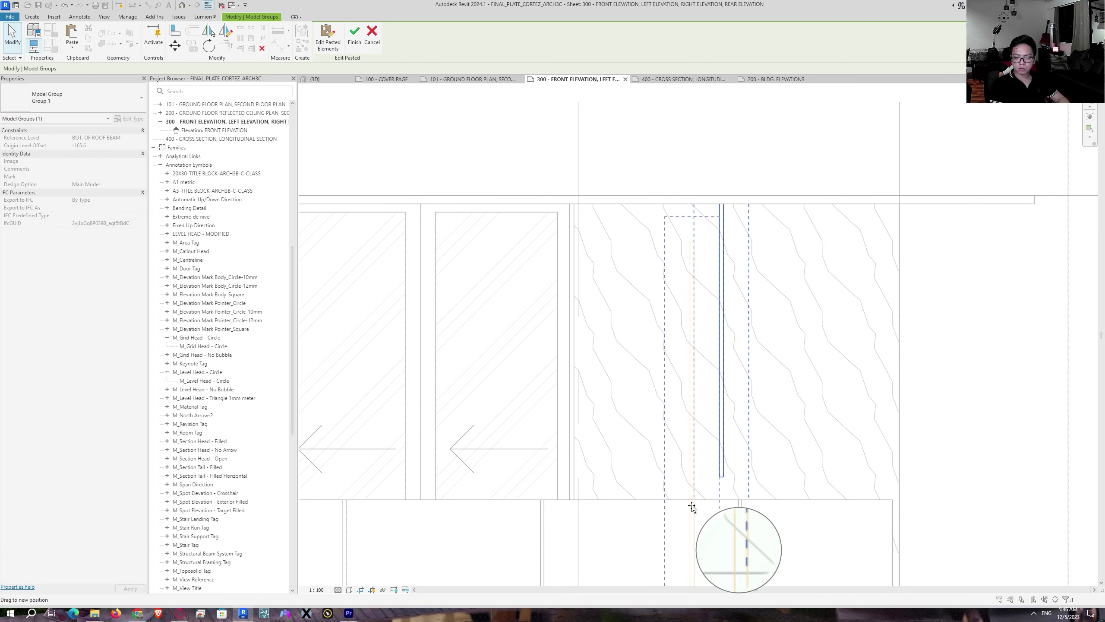
scroll(684, 256, "up", 2)
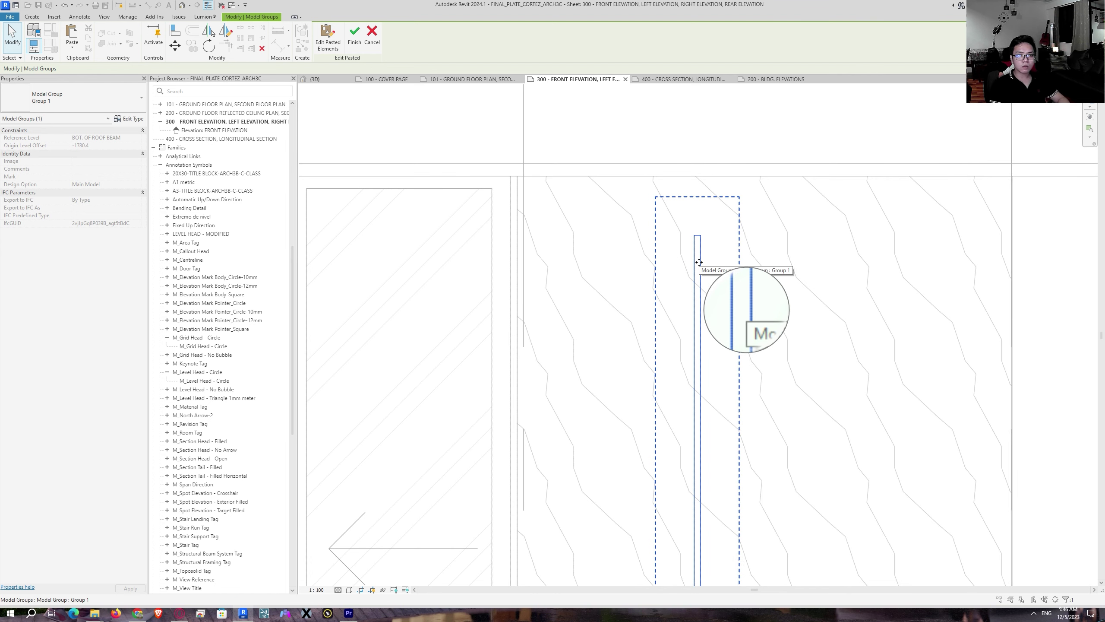
left_click(356, 40)
Step: Move the pasted void extrusion from its upper left endpoint to the rightmost slat wall's upper left corner at the ceiling line
left_click(694, 271)
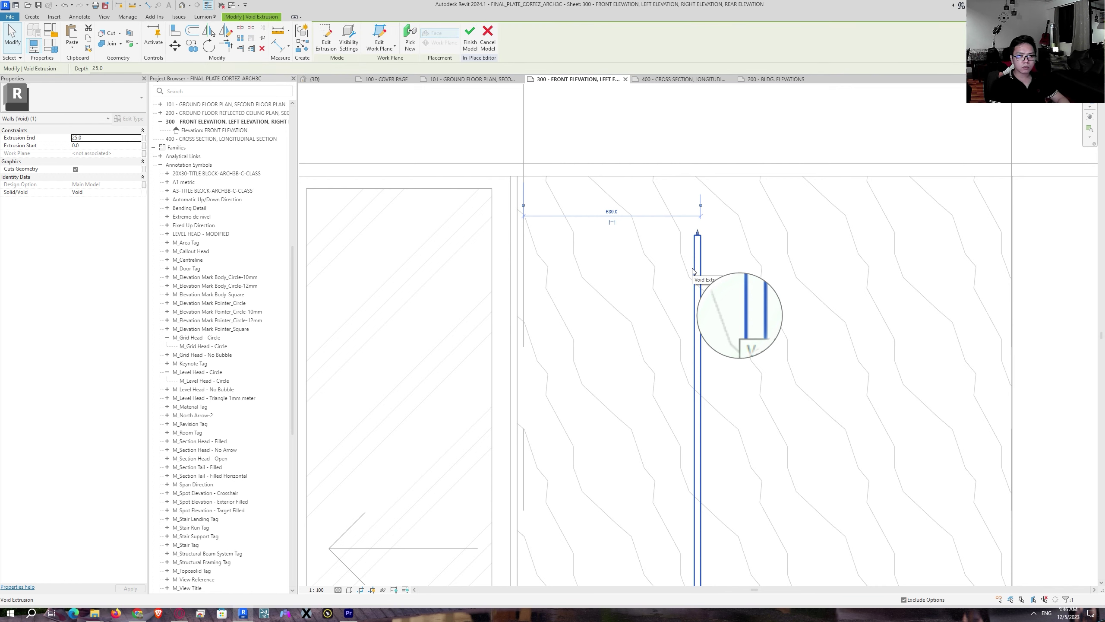
key("m")
key("v")
left_click(695, 237)
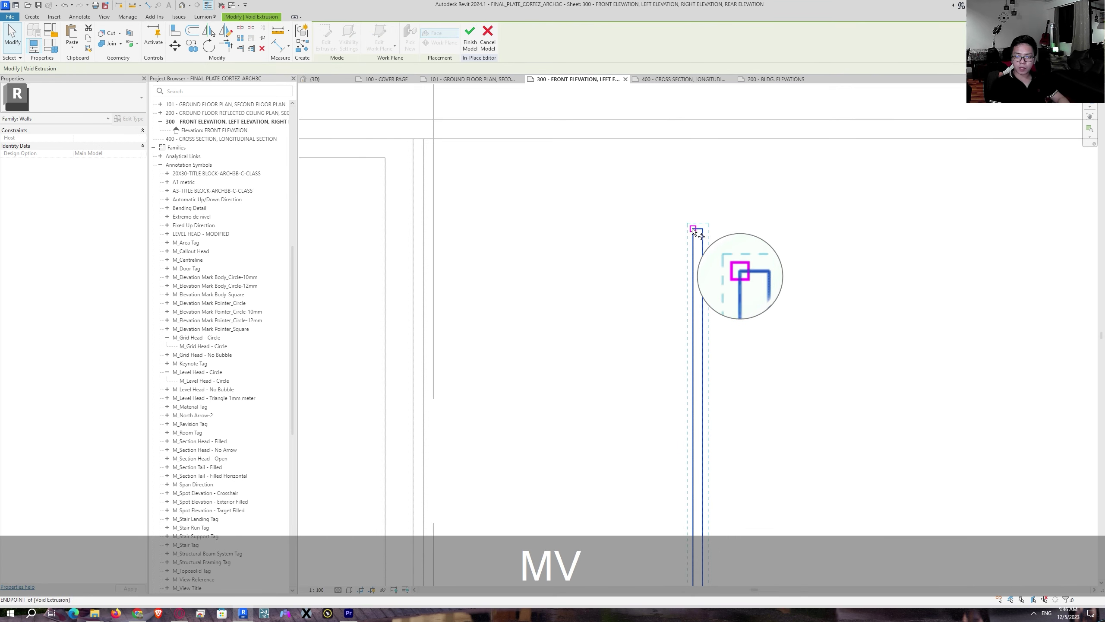
scroll(685, 230, "up", 2)
left_click(445, 156)
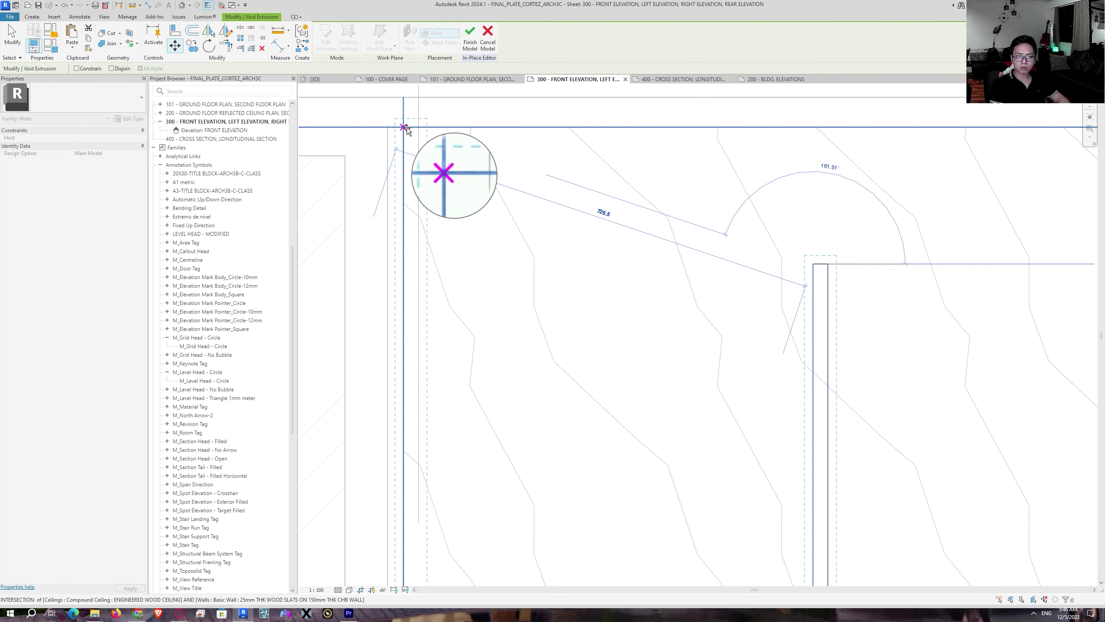
Step: Cut the rightmost wood slat wall's geometry with the relocated void extrusion
scroll(432, 200, "up", 3)
left_click(108, 33)
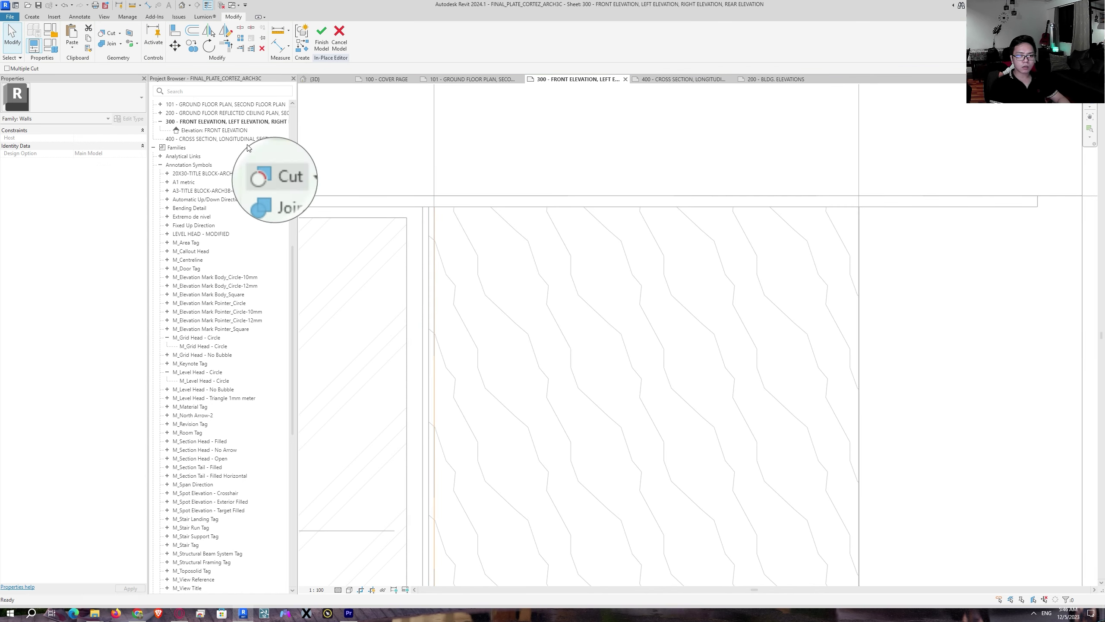
scroll(484, 237, "down", 4)
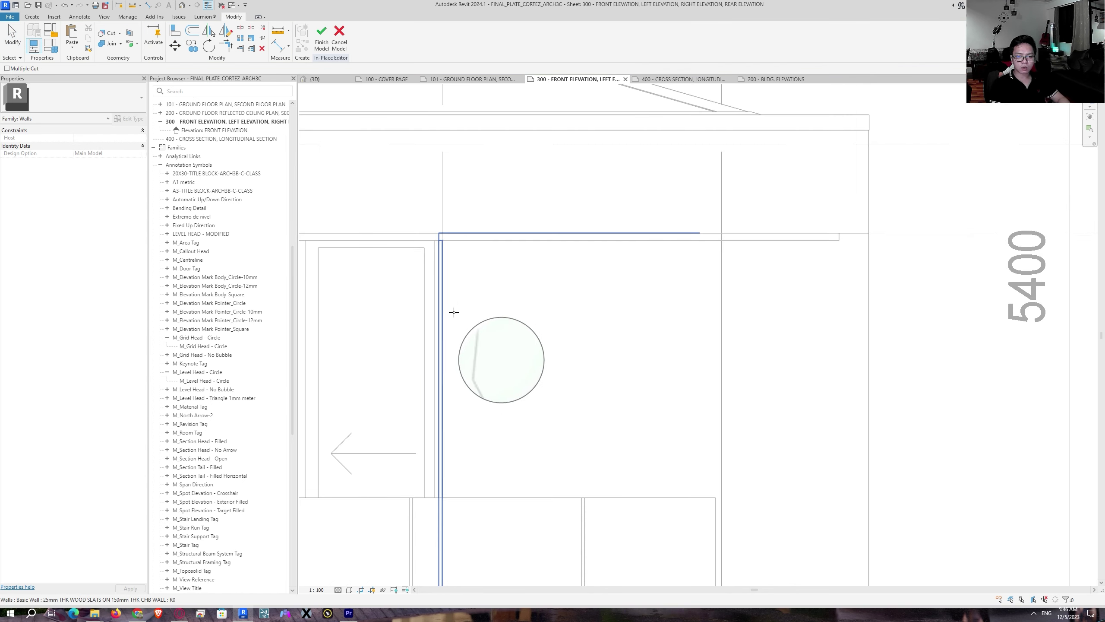
key("Escape")
key("Escape")
Step: Array the void extrusion on the rightmost slat wall from the grid E ceiling intersection to the ceiling endpoint at the wall's right edge
left_click(639, 183)
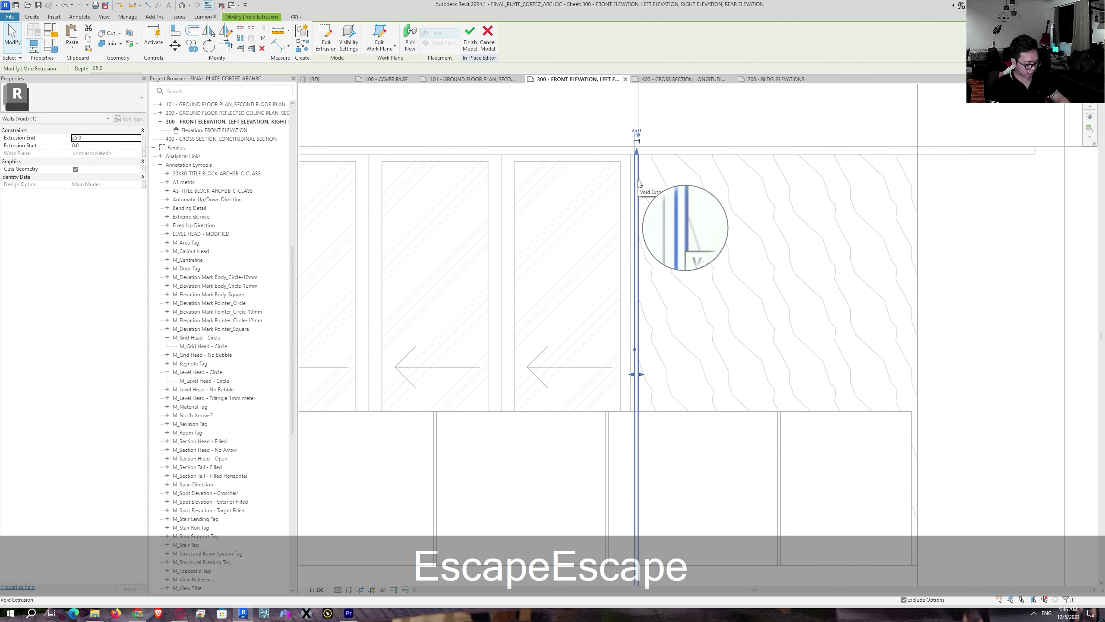
key("a")
key("r")
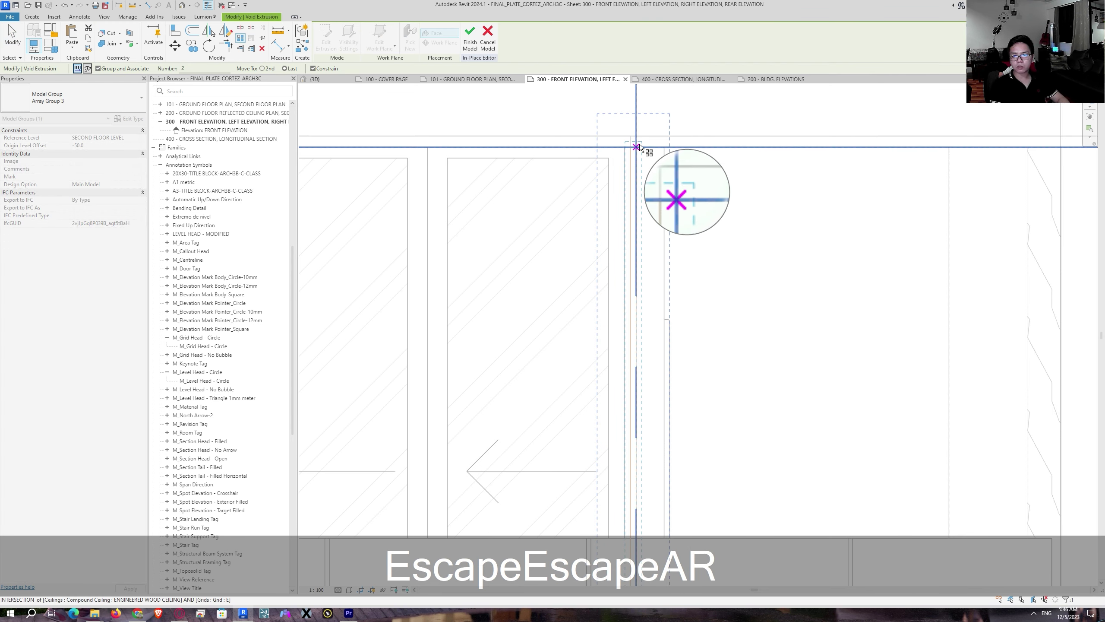
left_click(638, 145)
middle_click_drag(860, 183, 566, 229)
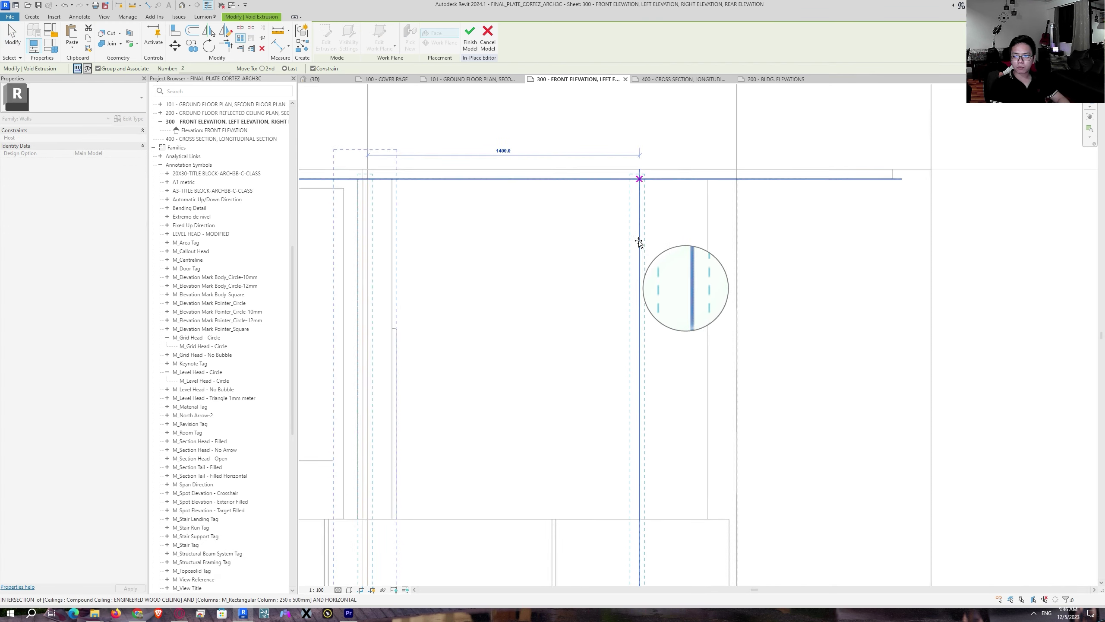
scroll(696, 217, "down", 3)
scroll(739, 204, "down", 1)
scroll(759, 204, "down", 1)
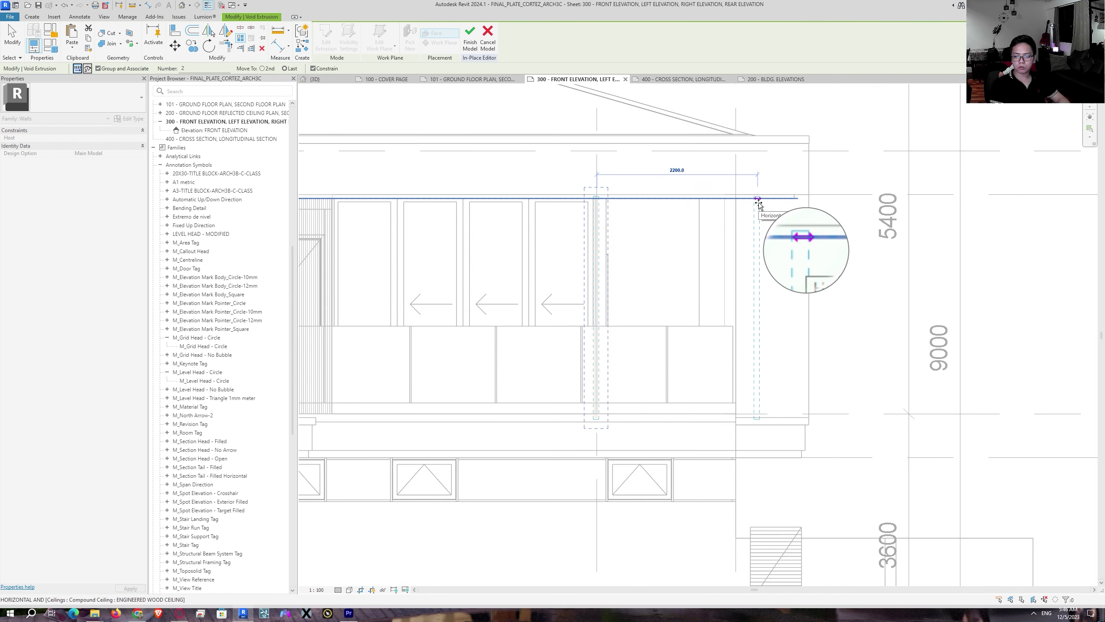
scroll(751, 205, "up", 1)
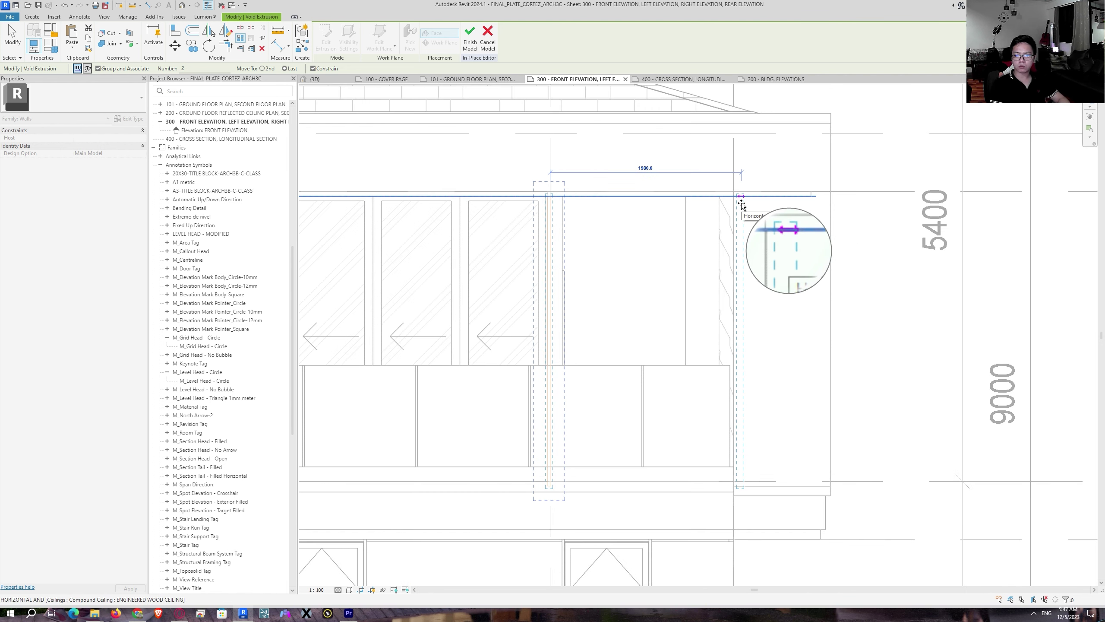
scroll(739, 200, "up", 2)
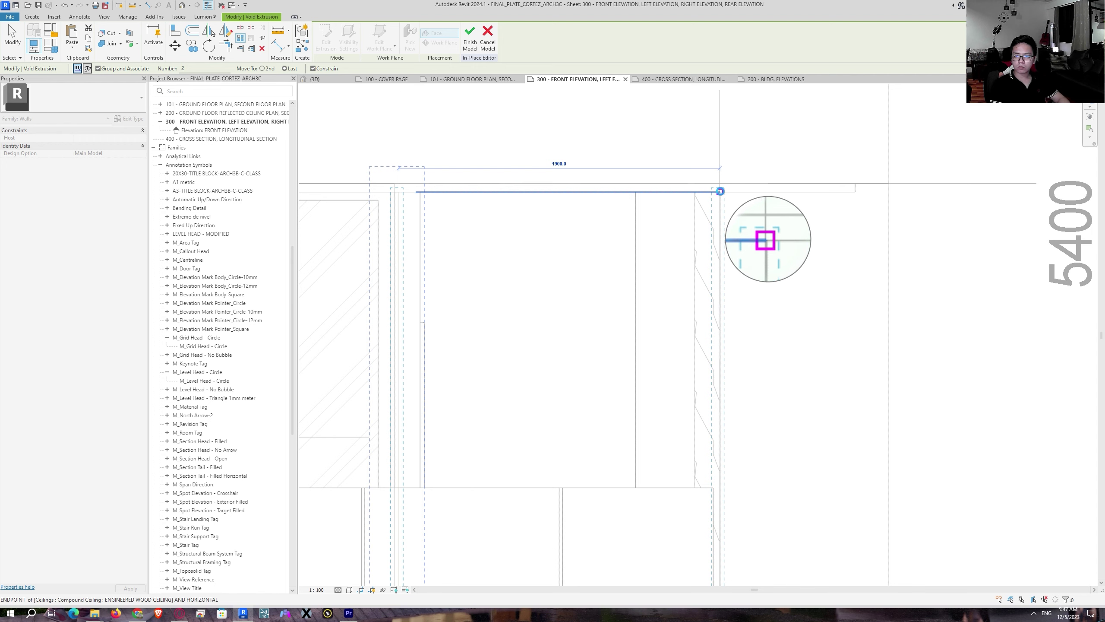
left_click(722, 191)
Step: Set the rightmost wall's void array count to 30 and accept the array
scroll(533, 263, "down", 1)
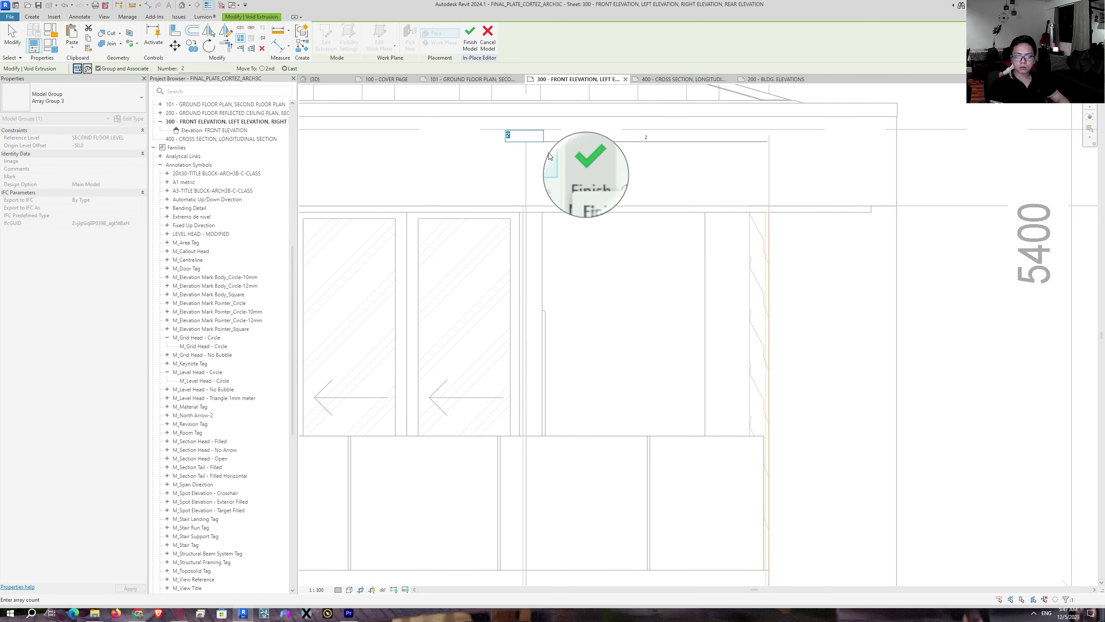
middle_click_drag(501, 145, 498, 208)
key("Escape")
key("Escape")
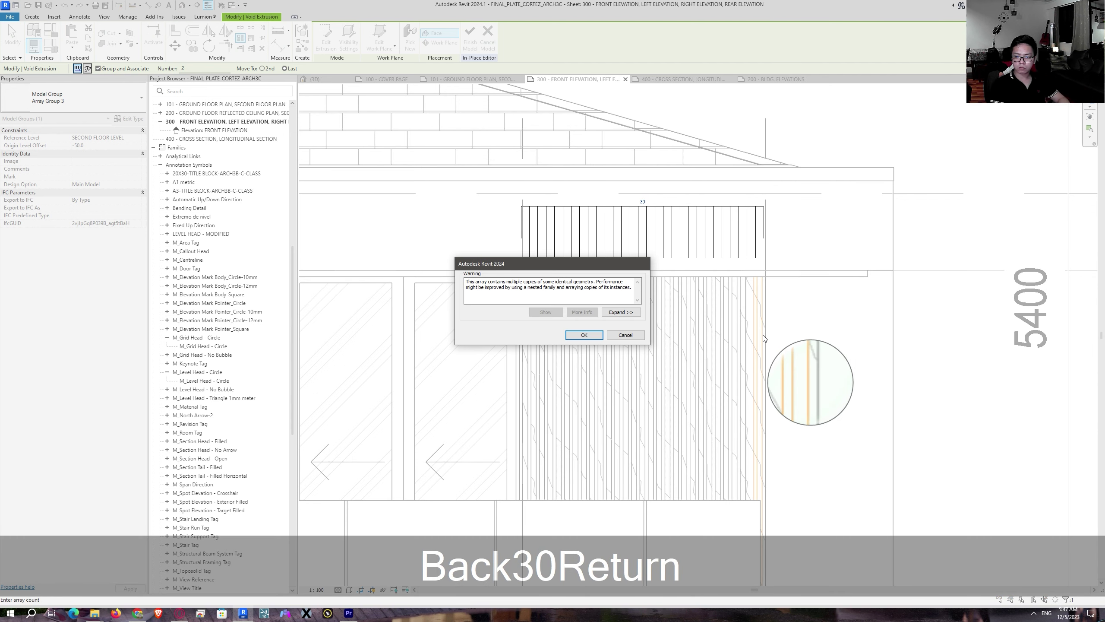
left_click(583, 334)
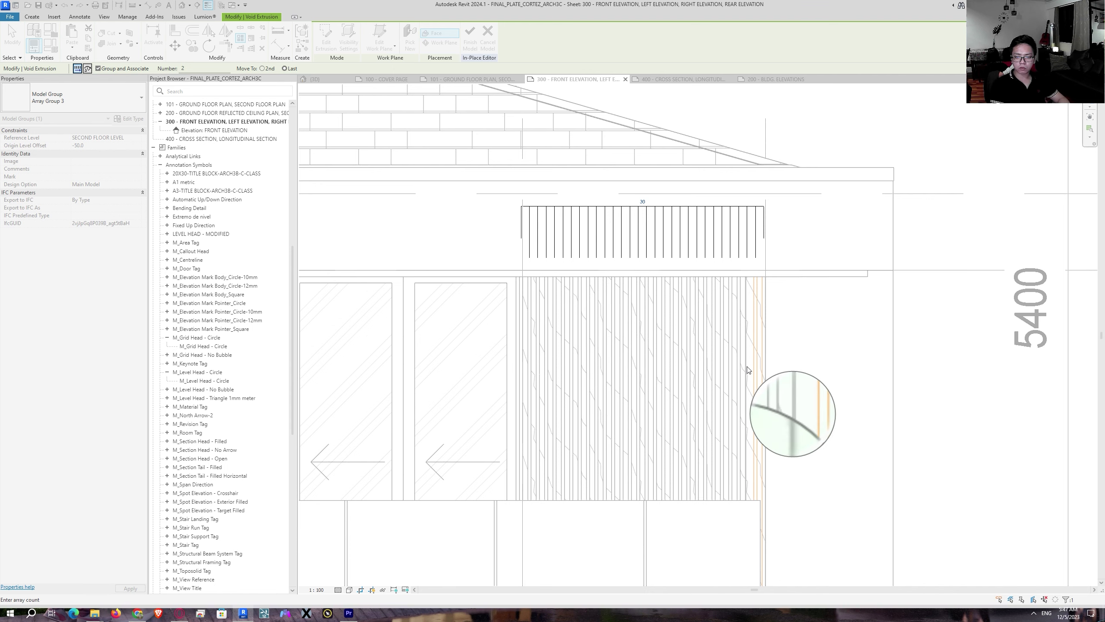
scroll(827, 407, "down", 2)
middle_click_drag(901, 325, 795, 291)
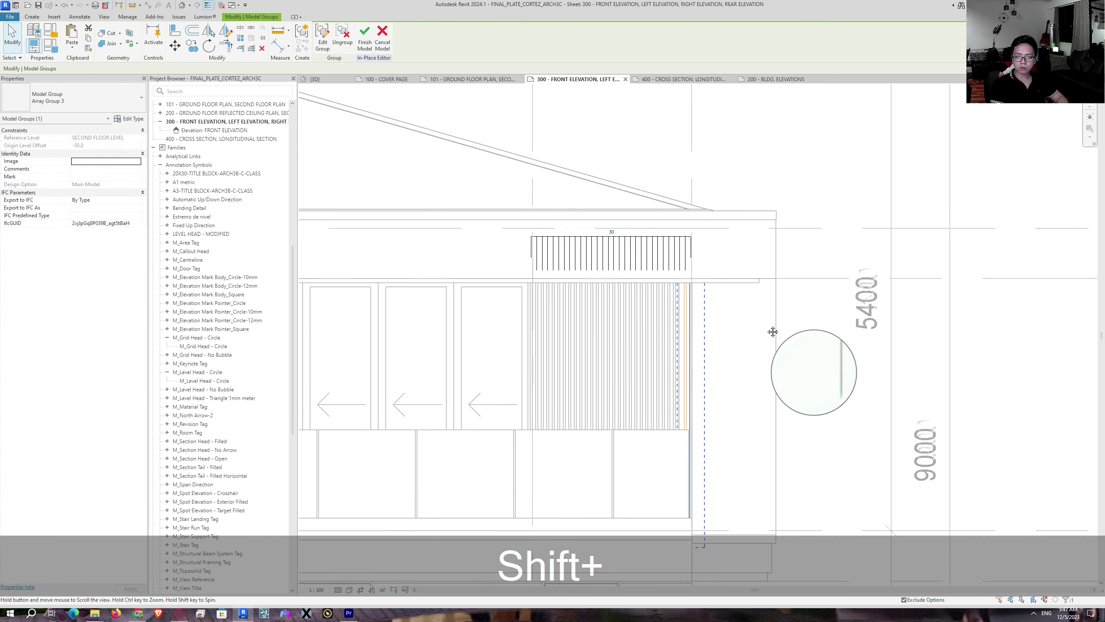
key("shift+Escape")
scroll(631, 342, "up", 2)
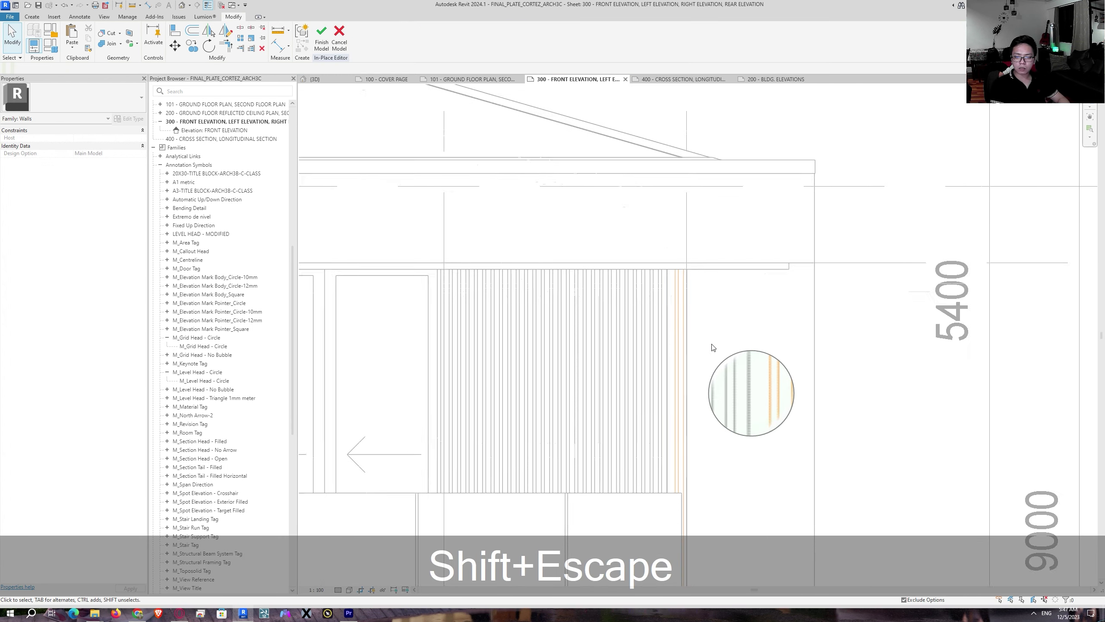
Step: In the 3D view, cut the corner wall geometry with the uncut void at the right end of the array
left_click(314, 79)
mouse_move(707, 310)
middle_mouse_down("shift")
mouse_move(819, 173)
mouse_move(735, 173)
mouse_move(696, 294)
mouse_move(544, 174)
middle_mouse_up("shift")
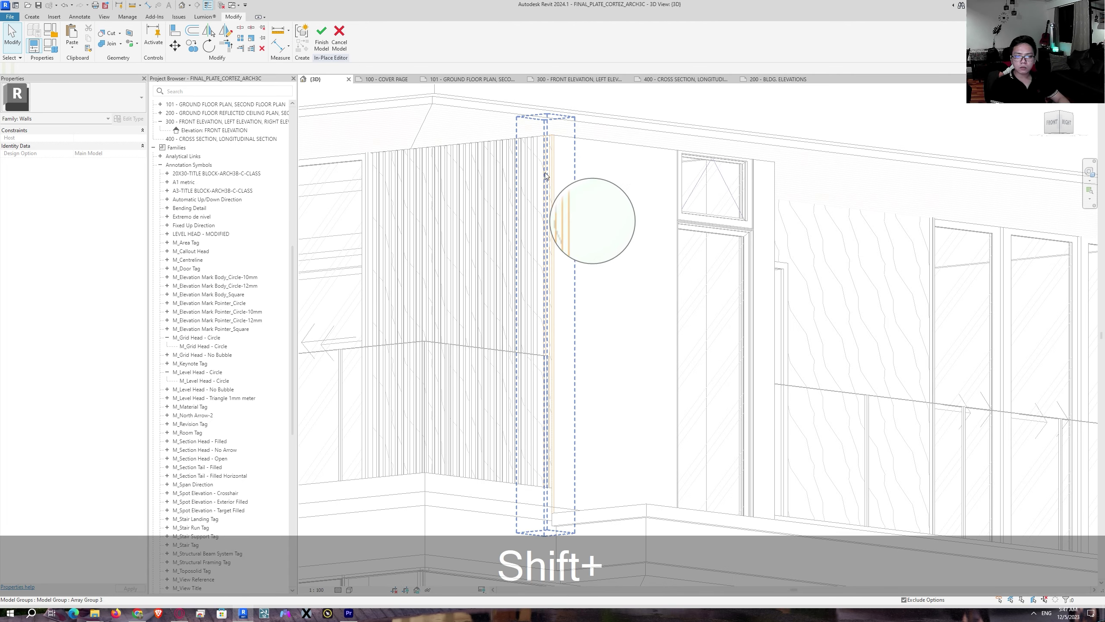
key("shift+Escape")
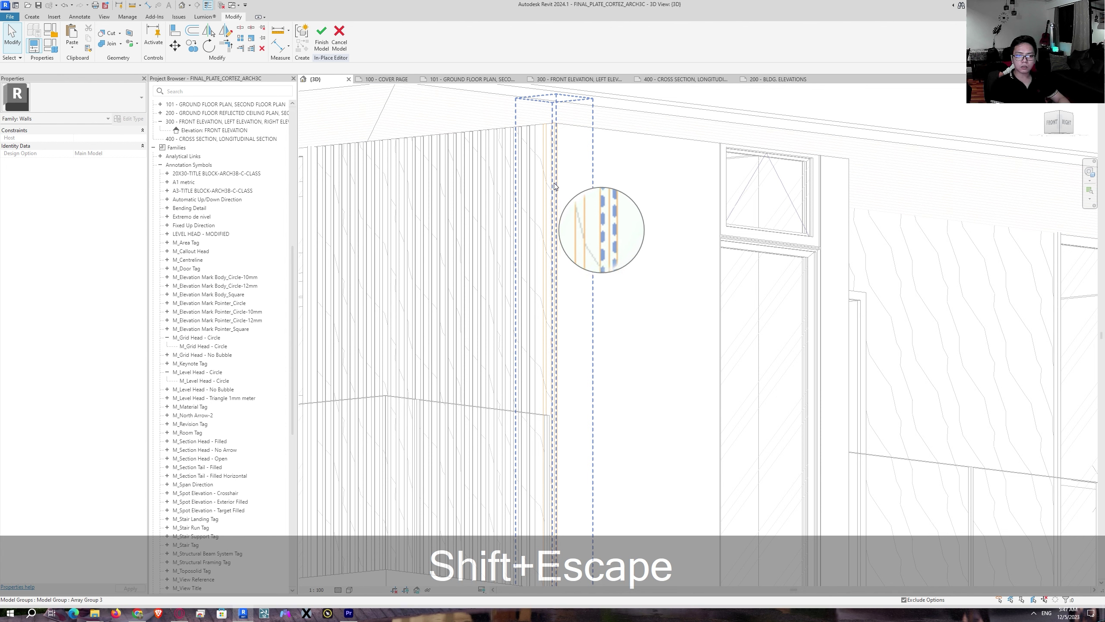
left_click(555, 187)
left_click(569, 189)
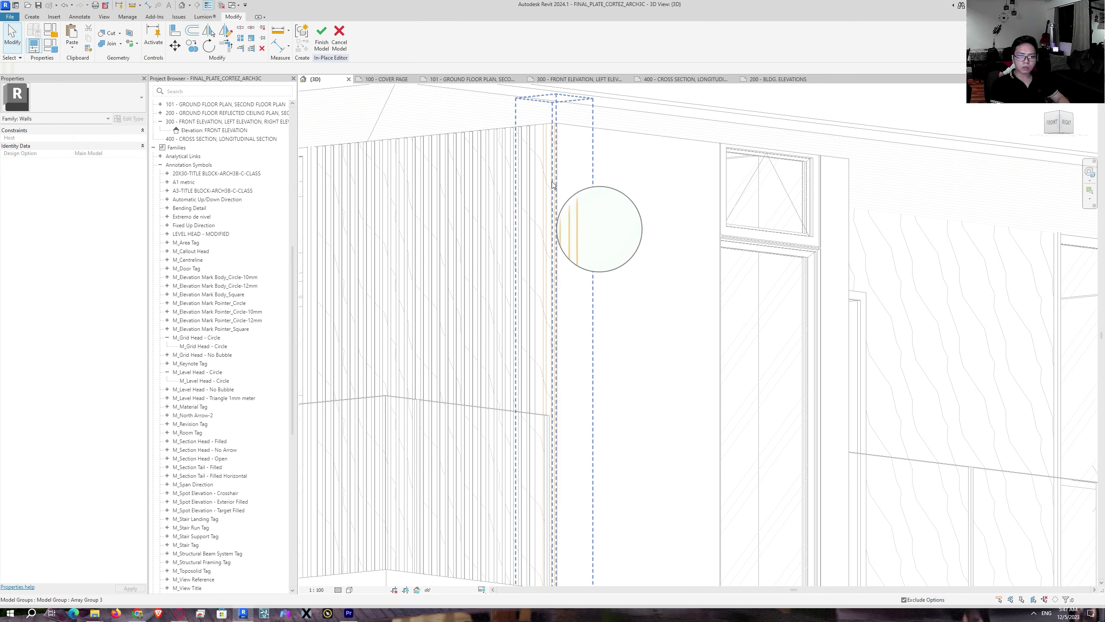
middle_click_drag(560, 198, 648, 226, "ctrl+shift")
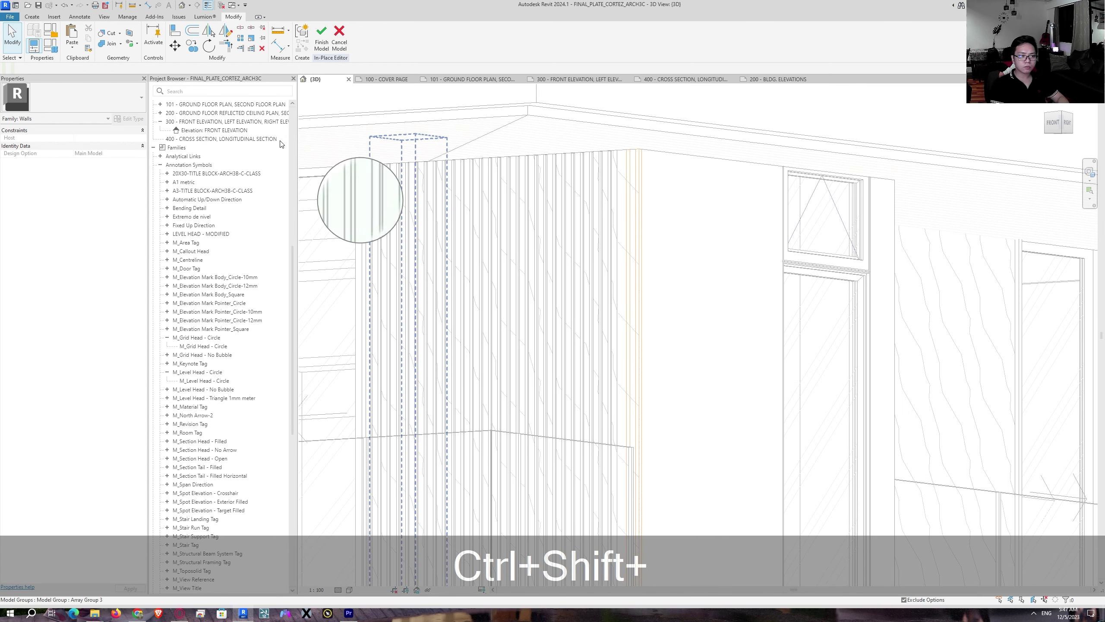
left_click(110, 34)
scroll(642, 196, "up", 3)
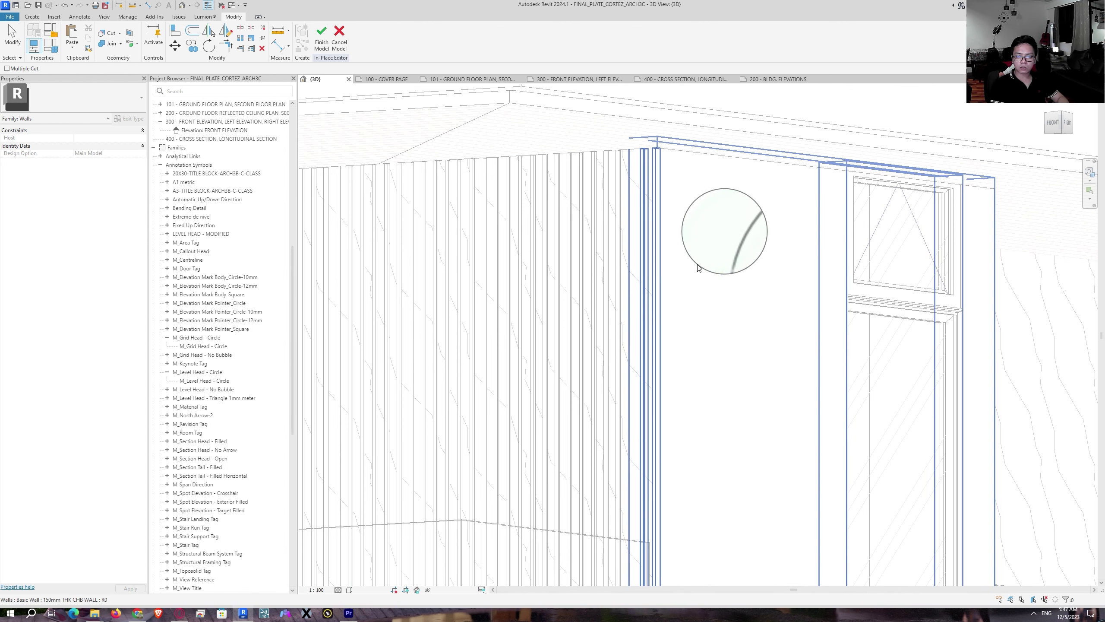
scroll(890, 314, "down", 5)
key("Escape")
key("Escape")
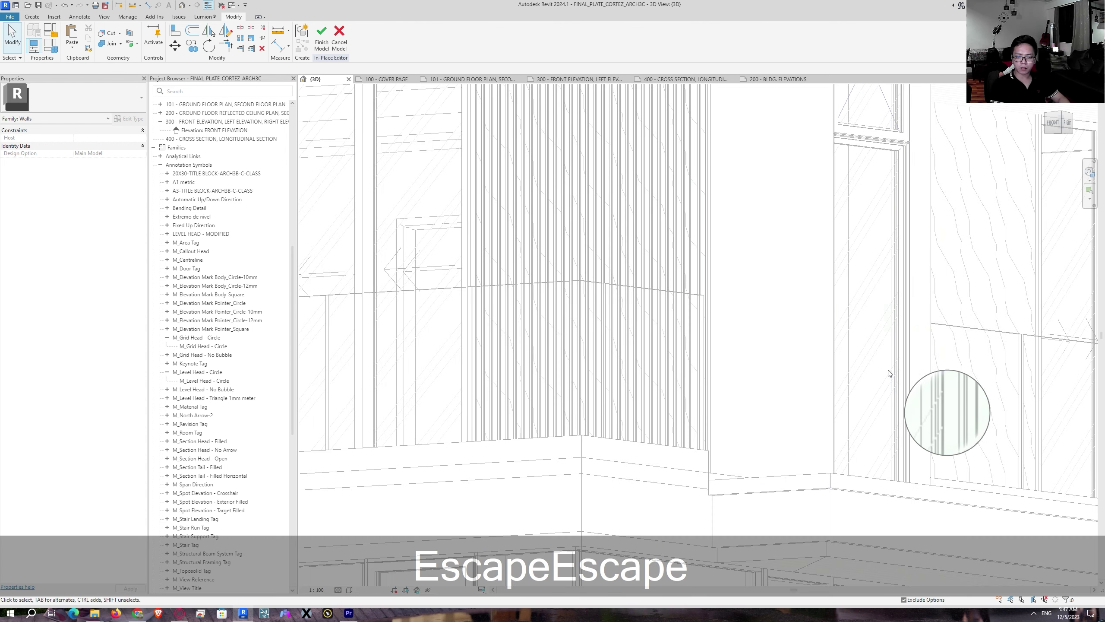
Step: Return to the front elevation sheet, finish the in-place wall model and save the project
middle_click_drag(888, 370, 822, 304, "shift")
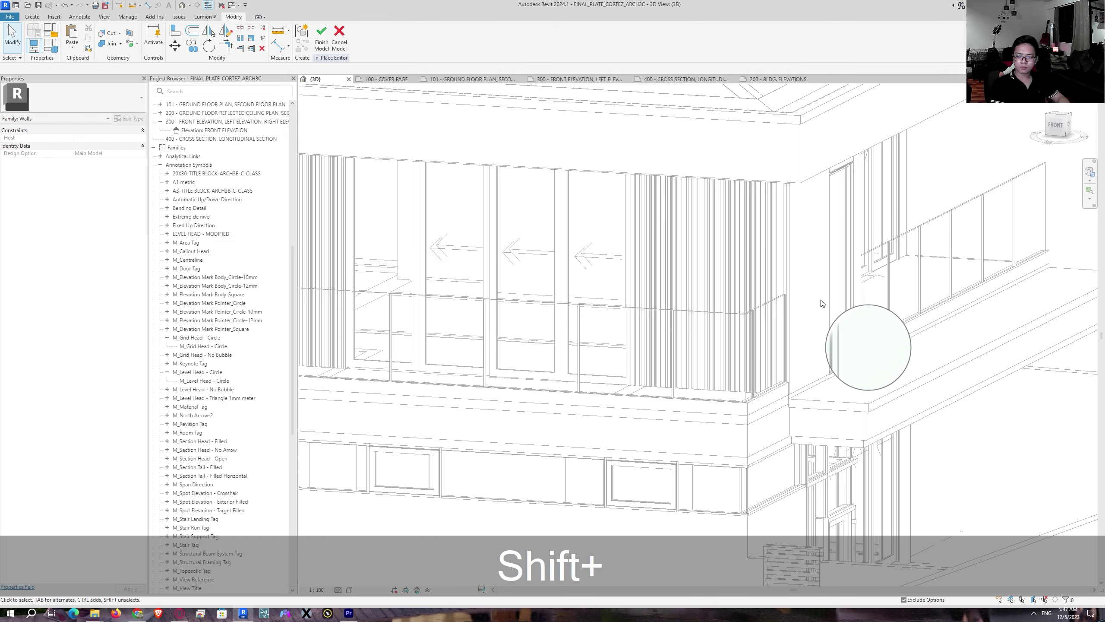
mouse_move(883, 345)
middle_mouse_down("shift")
mouse_move(729, 323)
mouse_move(848, 318)
mouse_move(901, 334)
mouse_move(739, 347)
mouse_move(692, 331)
middle_mouse_up("shift")
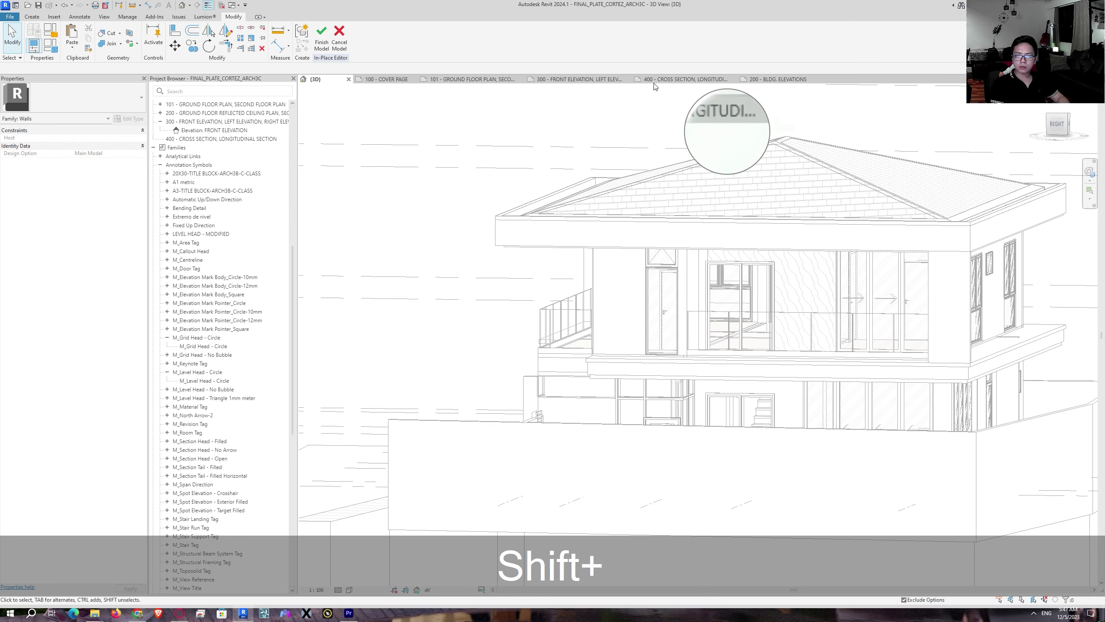
left_click(571, 79)
scroll(732, 321, "down", 10)
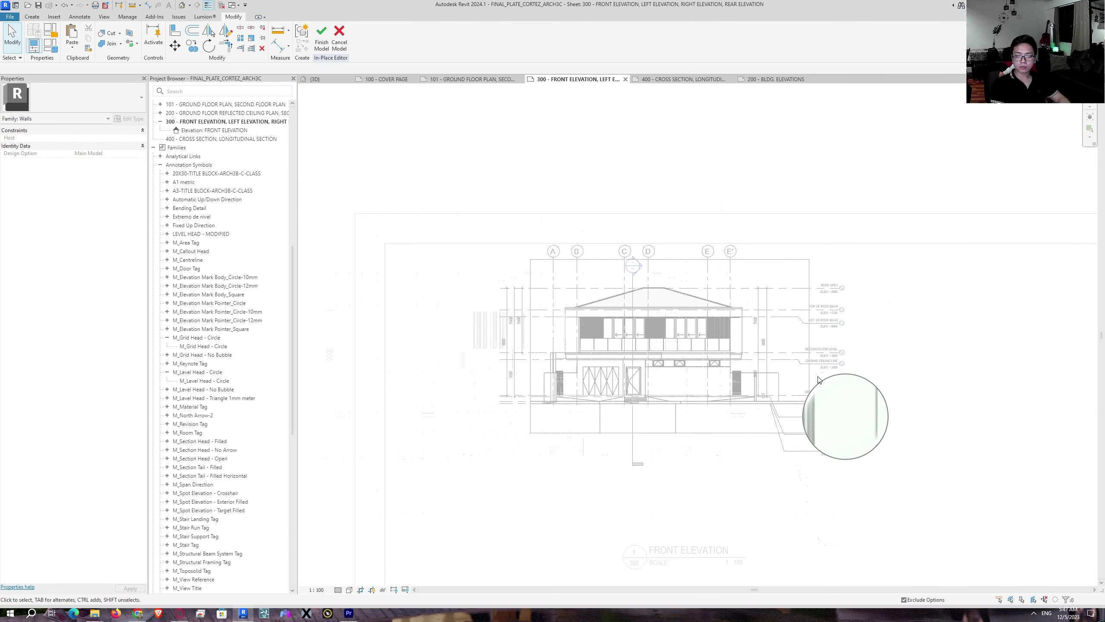
key("Escape")
scroll(740, 309, "up", 3)
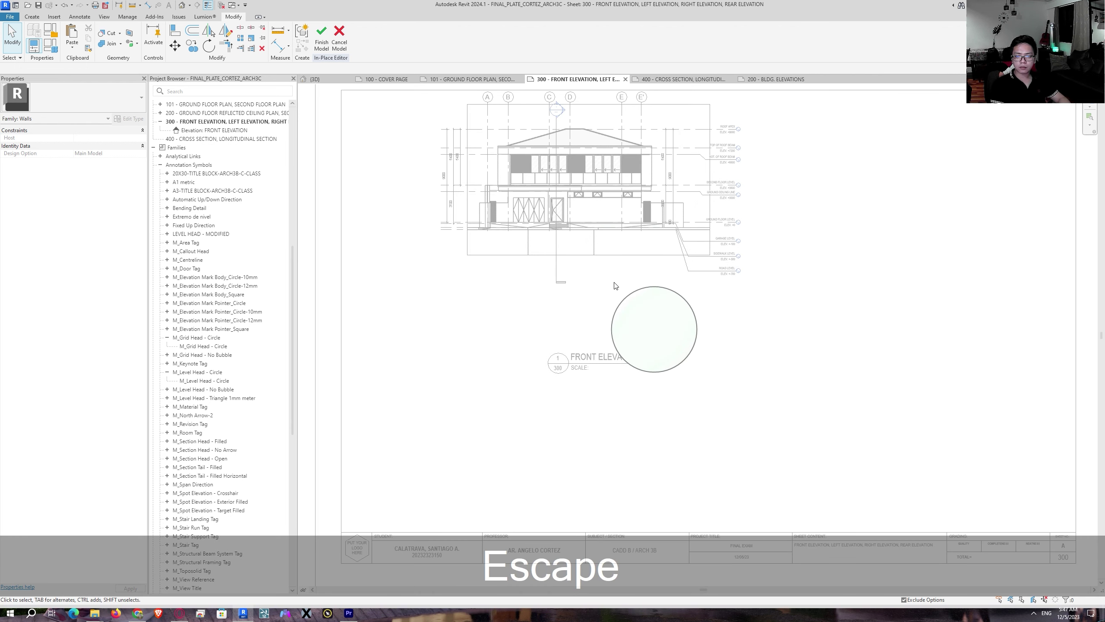
key("Escape")
scroll(676, 386, "down", 3)
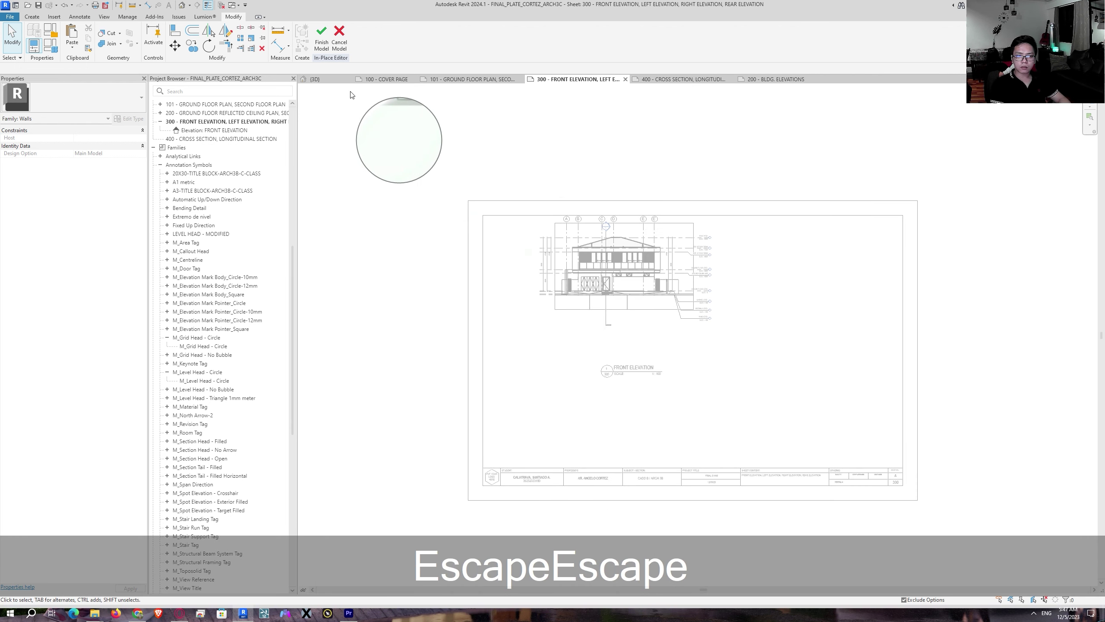
left_click(316, 44)
left_click(608, 297)
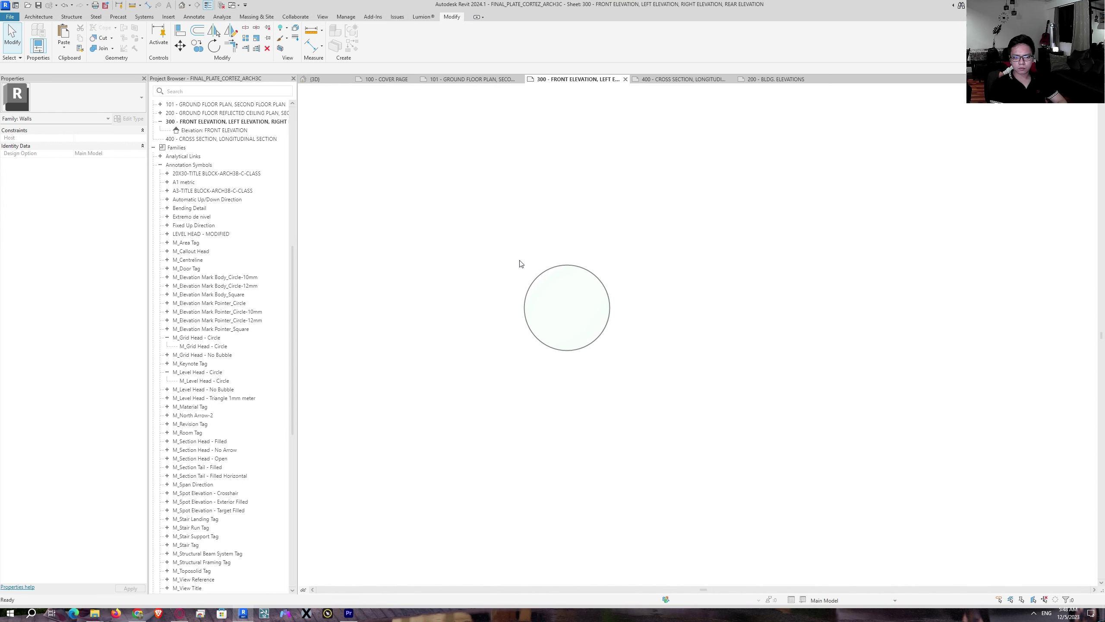
scroll(716, 293, "up", 3)
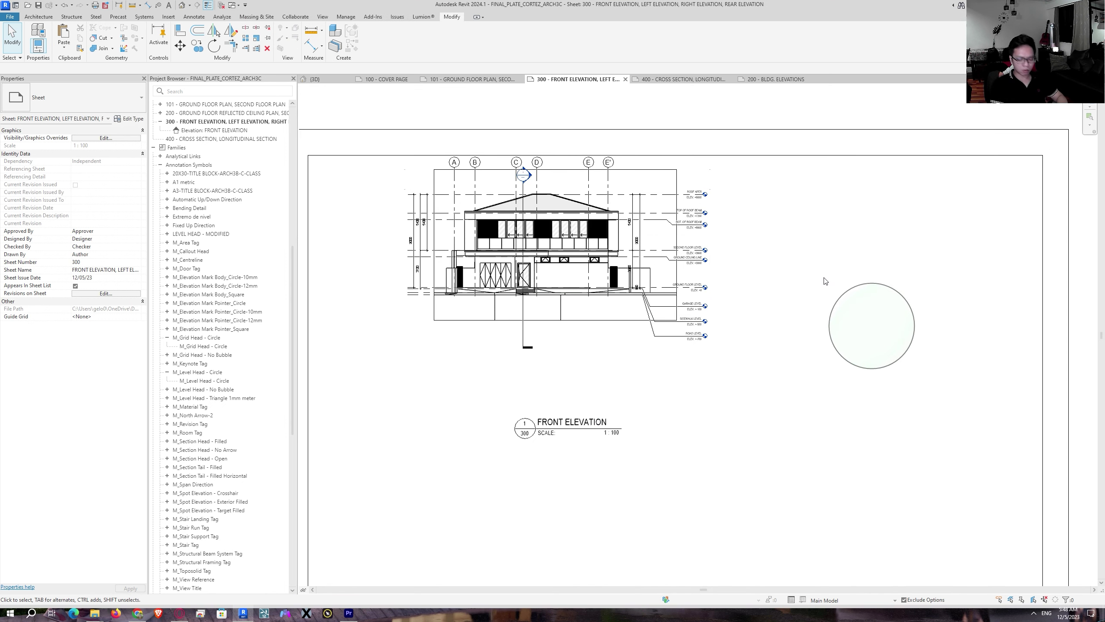
key("ctrl+s")
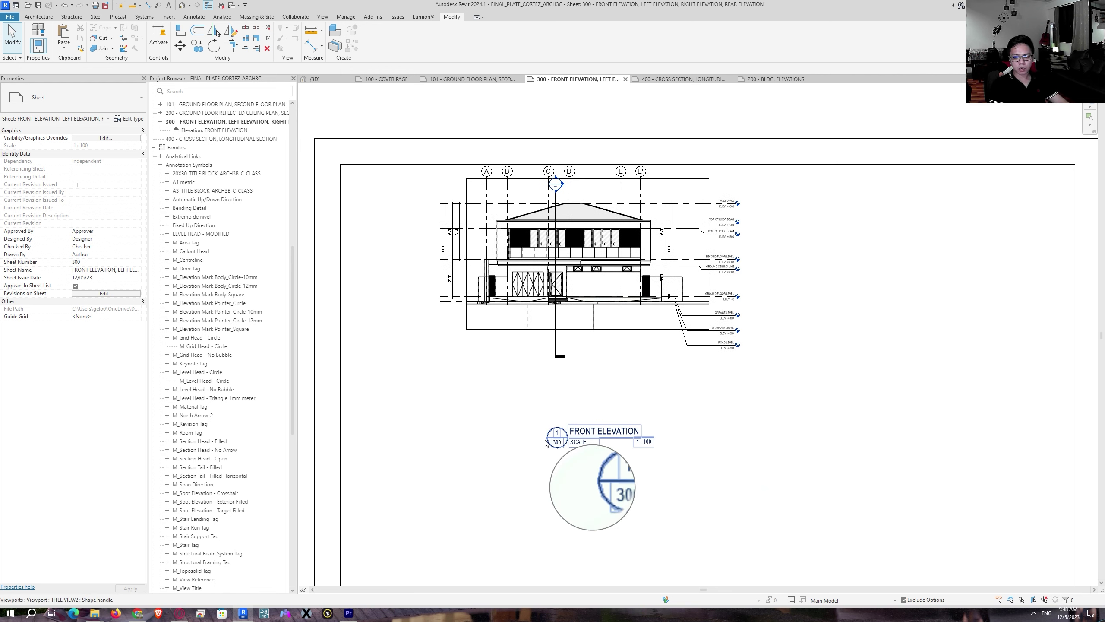
Step: Move the FRONT ELEVATION title up directly beneath its drawing and shift the viewport toward the sheet's upper left corner
scroll(586, 441, "up", 2)
left_click_drag(607, 429, 613, 336)
left_click(621, 385)
scroll(693, 447, "down", 3)
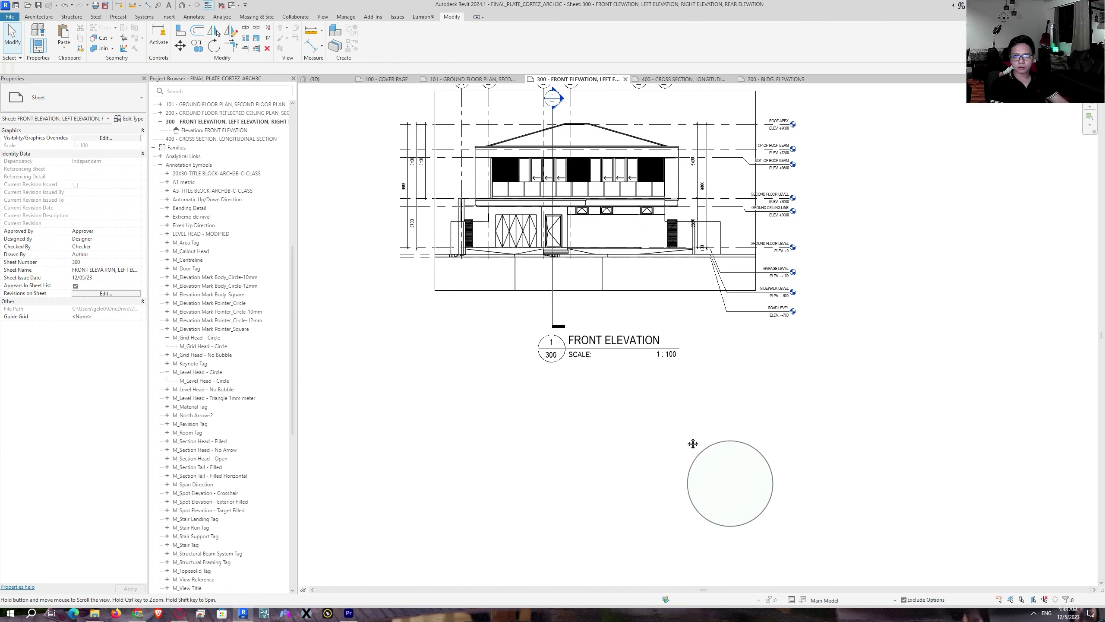
scroll(676, 321, "down", 2)
left_click_drag(670, 244, 592, 257)
left_click(723, 469)
scroll(261, 217, "up", 5)
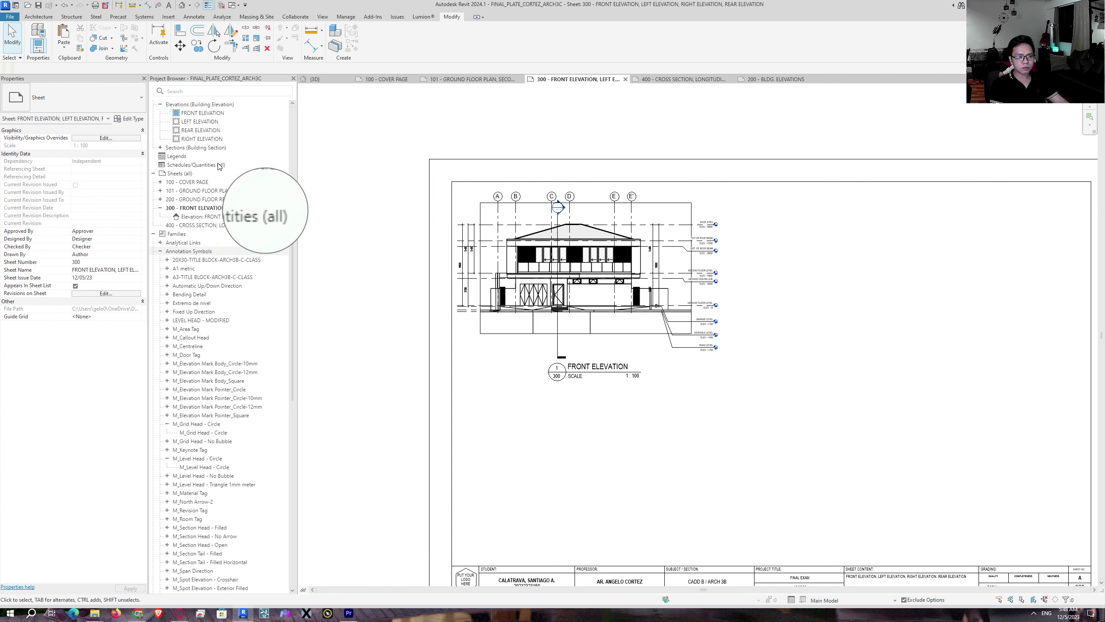
Step: Place the left elevation below the front elevation, the rear elevation at the sheet's upper right and the right elevation beneath it
scroll(213, 209, "up", 3)
left_click(204, 251)
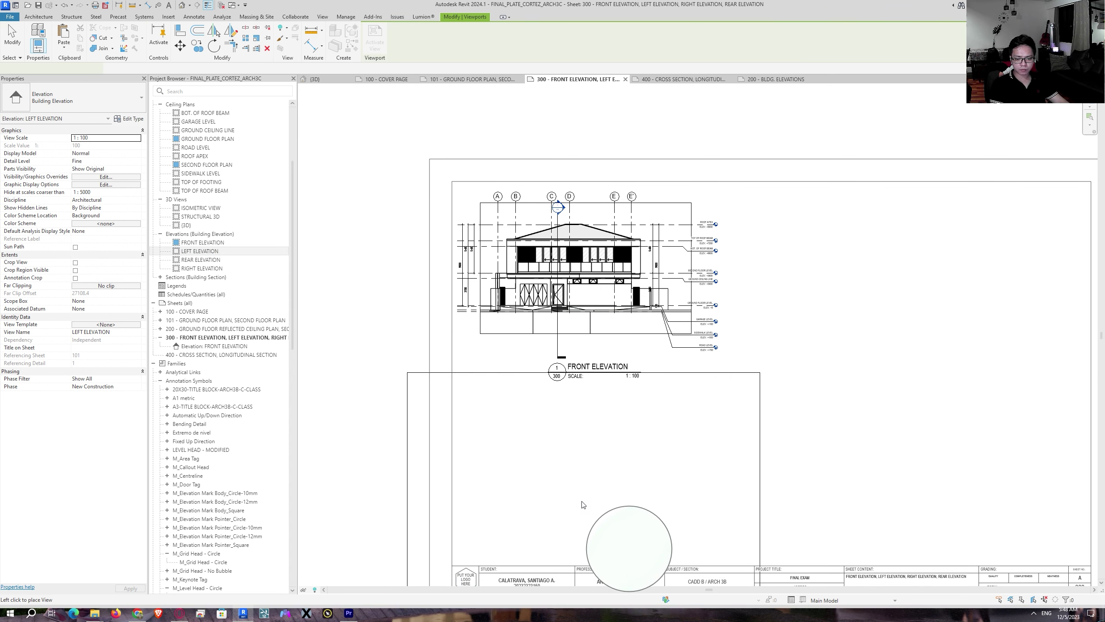
left_click(545, 495)
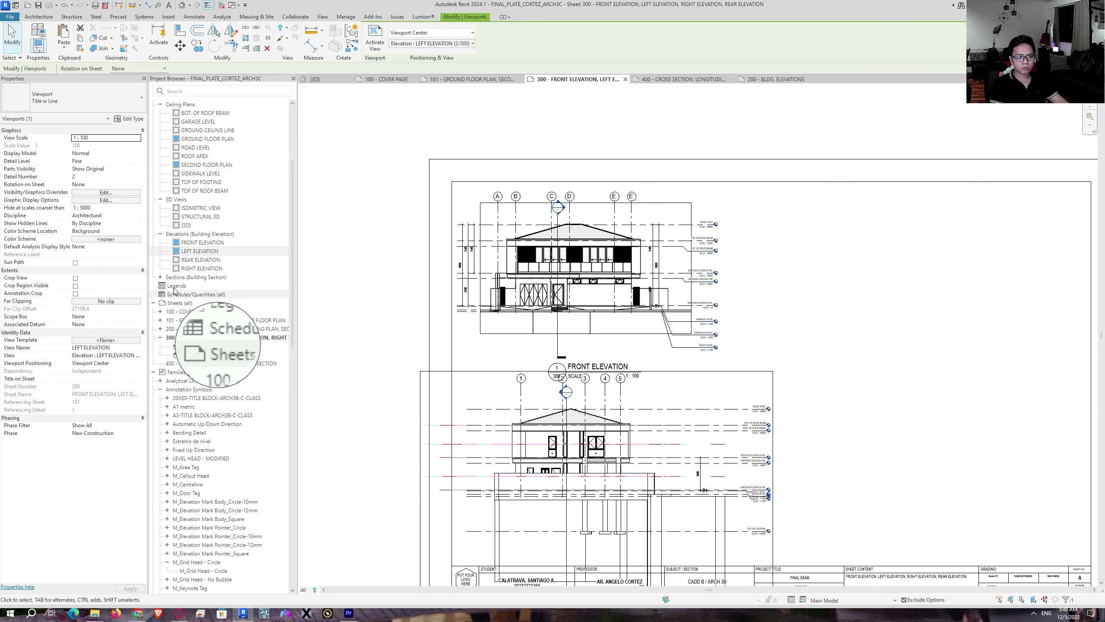
left_click_drag(212, 260, 831, 252)
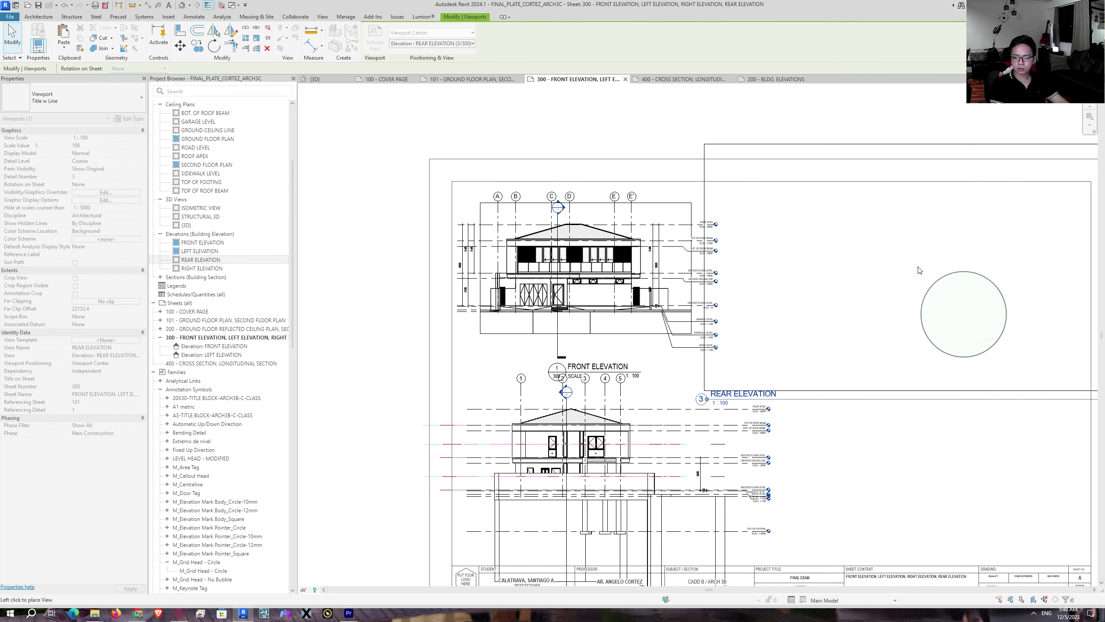
left_click(907, 267)
left_click(404, 325)
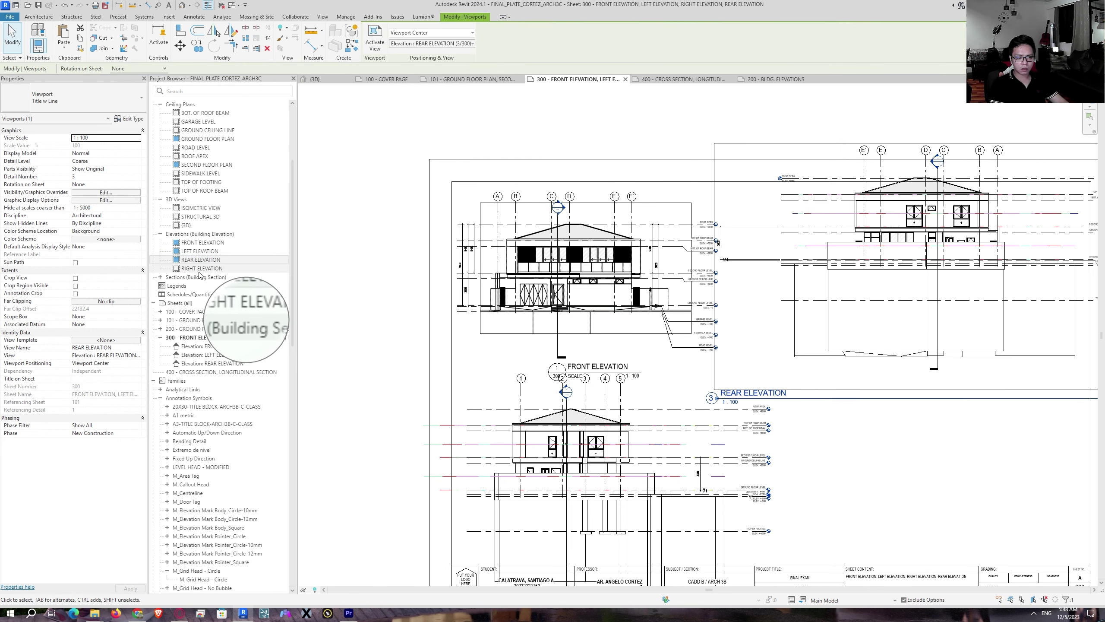
left_click_drag(201, 268, 820, 457)
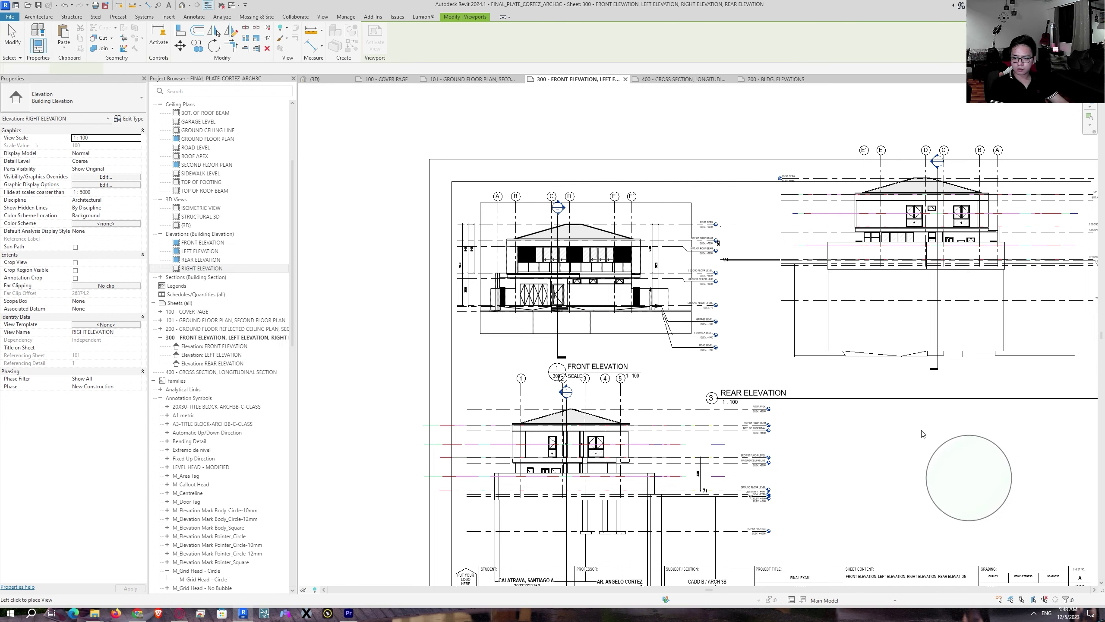
left_click(952, 475)
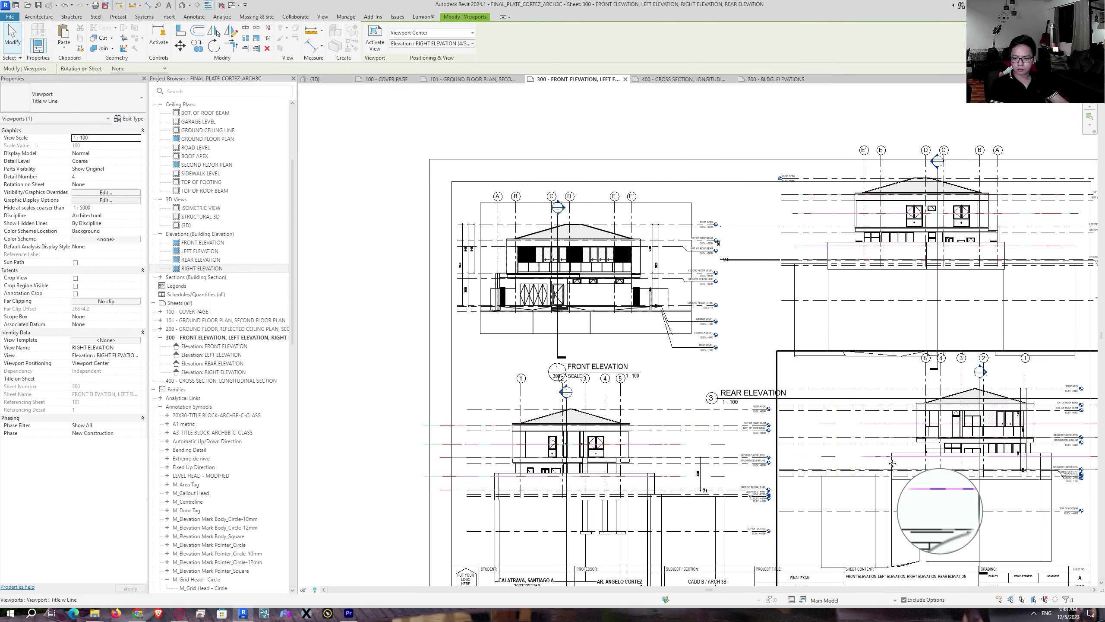
Step: Match the left, rear and right elevation viewports to the front elevation's viewport title type
middle_click_drag(760, 478, 701, 419)
key("m")
key("a")
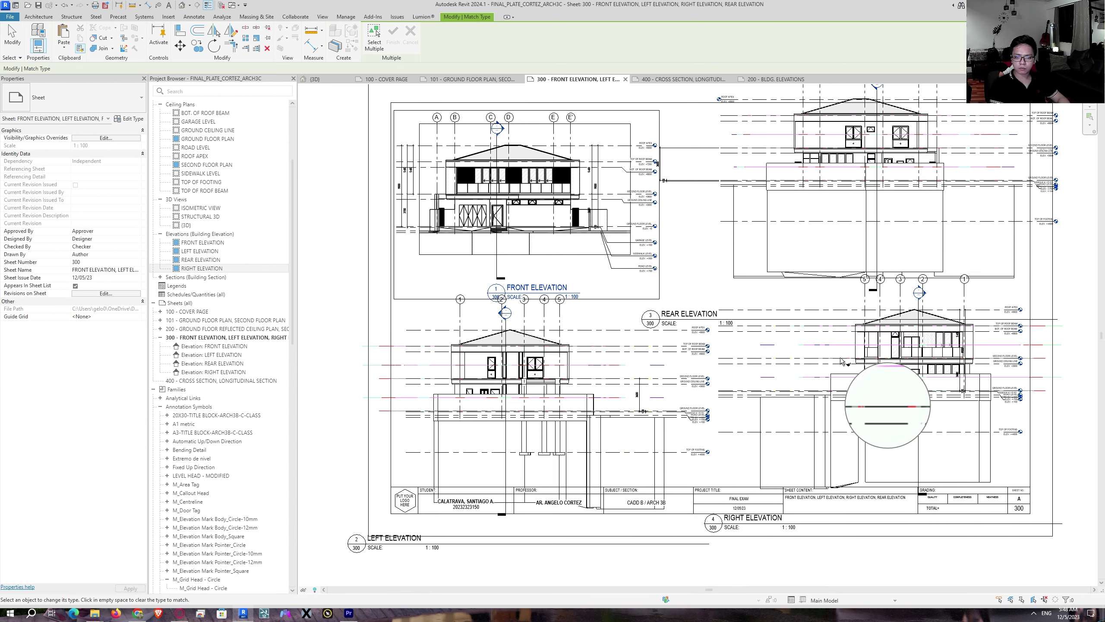
key("Escape")
key("Escape")
Step: Activate the front elevation view on the sheet and open its crop region boundary for editing
middle_click_drag(552, 164, 605, 218)
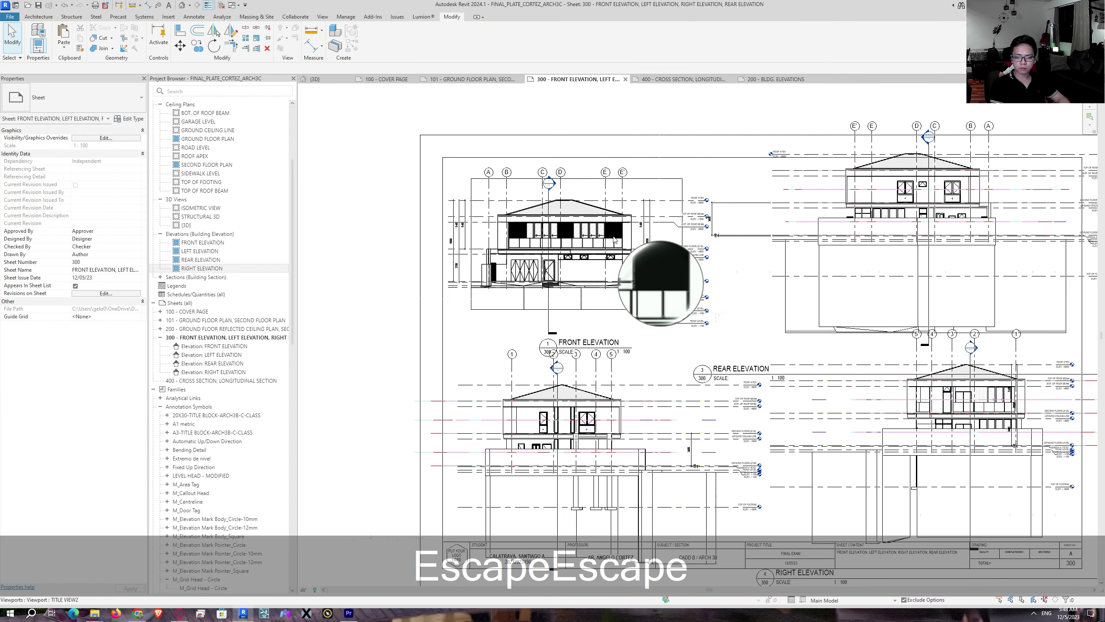
double_click(615, 239)
middle_click_drag(646, 335, 694, 251)
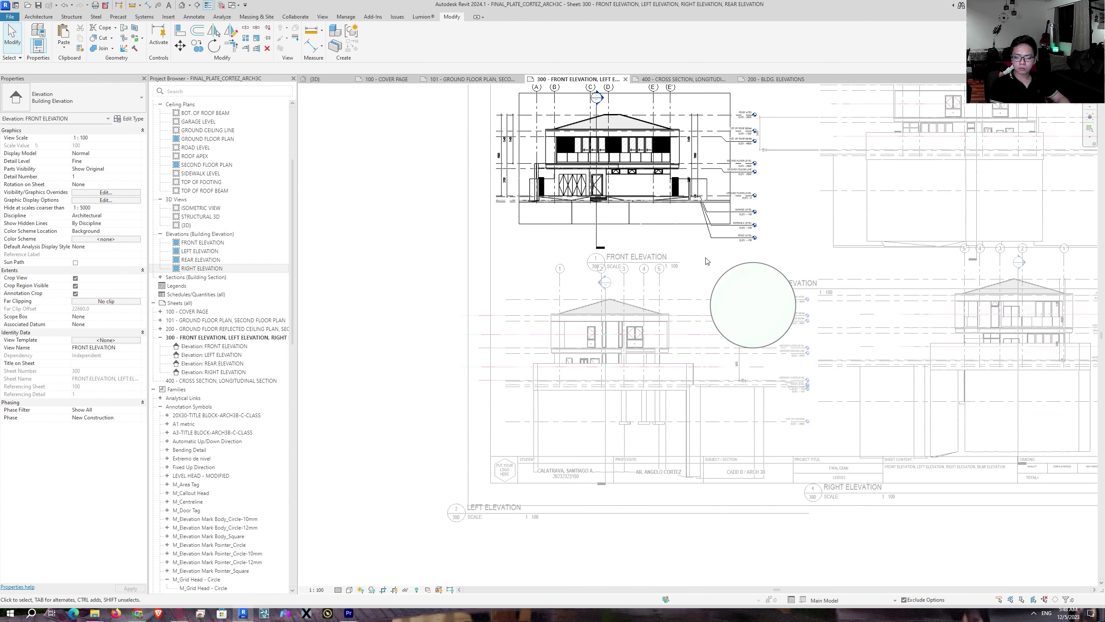
scroll(715, 191, "up", 1)
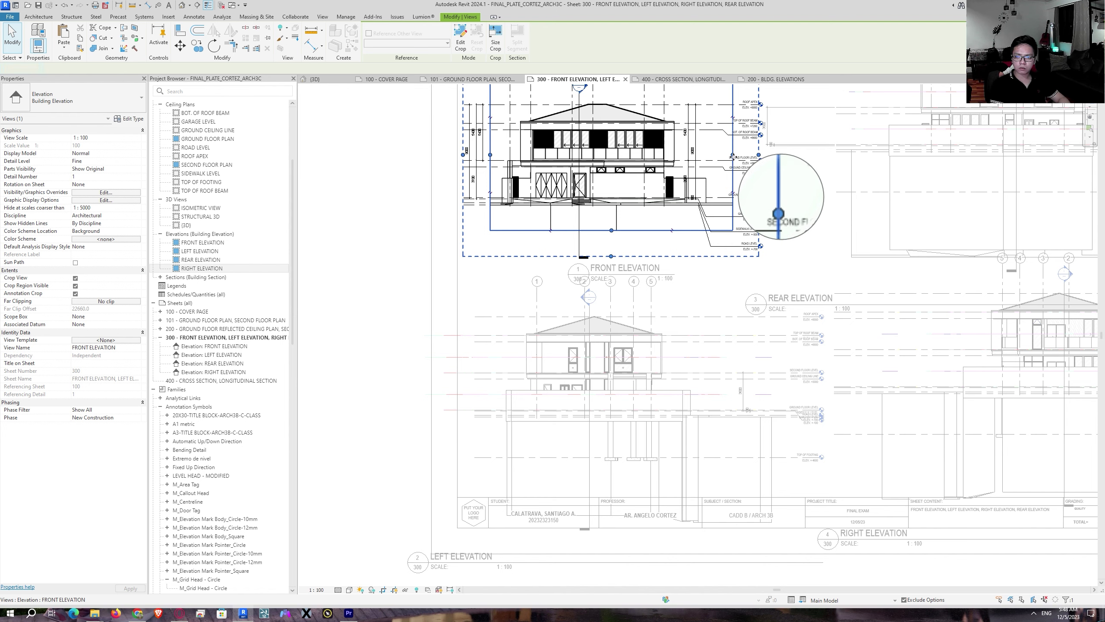
double_click(733, 157)
middle_click_drag(729, 252, 717, 360)
key("Escape")
key("Escape")
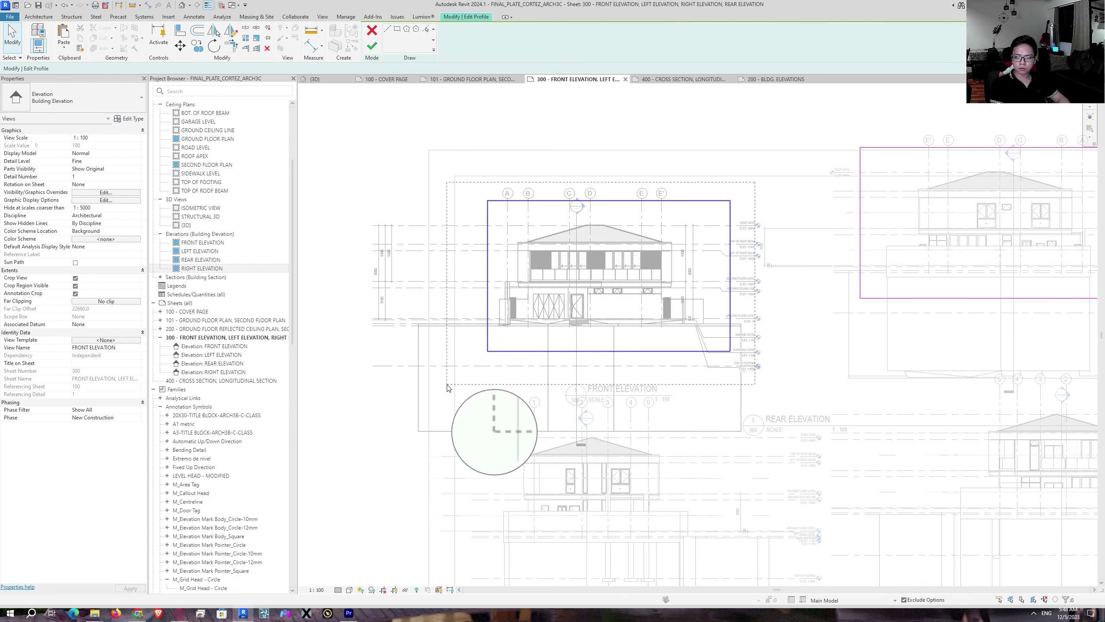
Step: Copy all four crop boundary lines of the Front Elevation view and exit its crop editing
left_click_drag(447, 385, 446, 385)
mouse_move(798, 374)
middle_mouse_down()
mouse_move(610, 396)
mouse_move(703, 393)
middle_mouse_up()
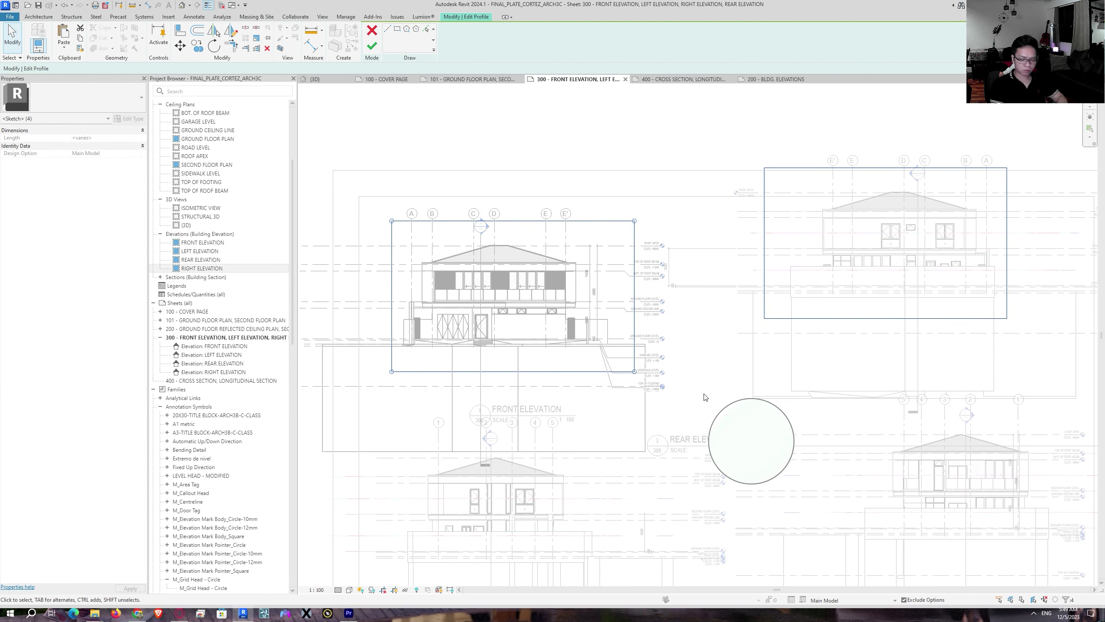
key("ctrl+c")
left_click(377, 46)
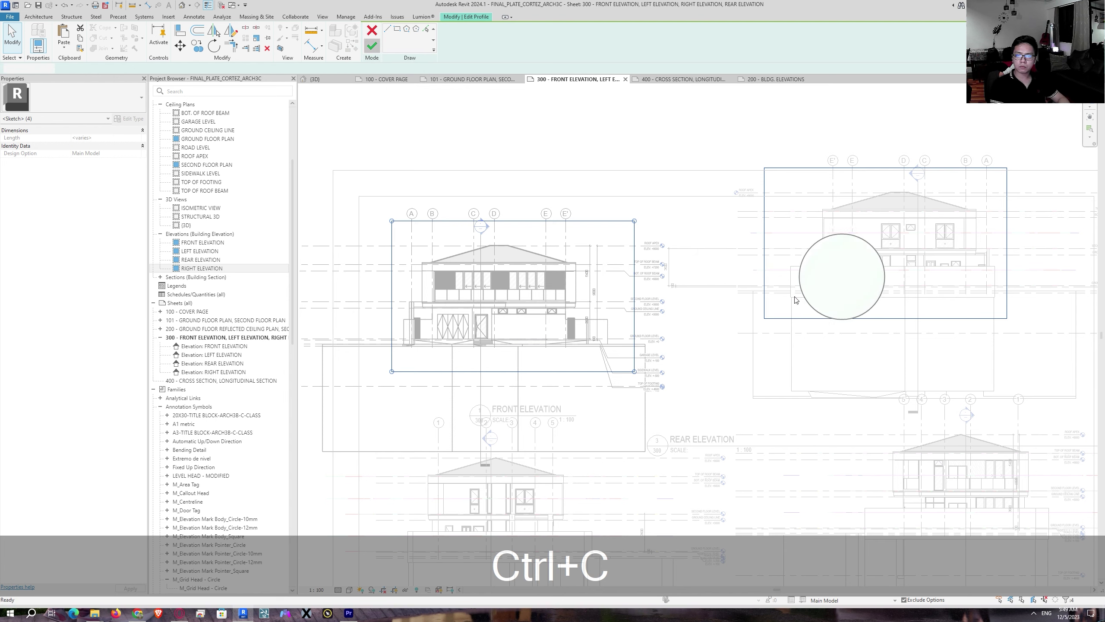
scroll(841, 349, "down", 1)
middle_click_drag(659, 345, 481, 342)
key("Escape")
key("Escape")
Step: Turn on Crop View, Crop Region Visible and Annotation Crop for the Rear Elevation and delete its crop boundary lines
left_click(774, 283)
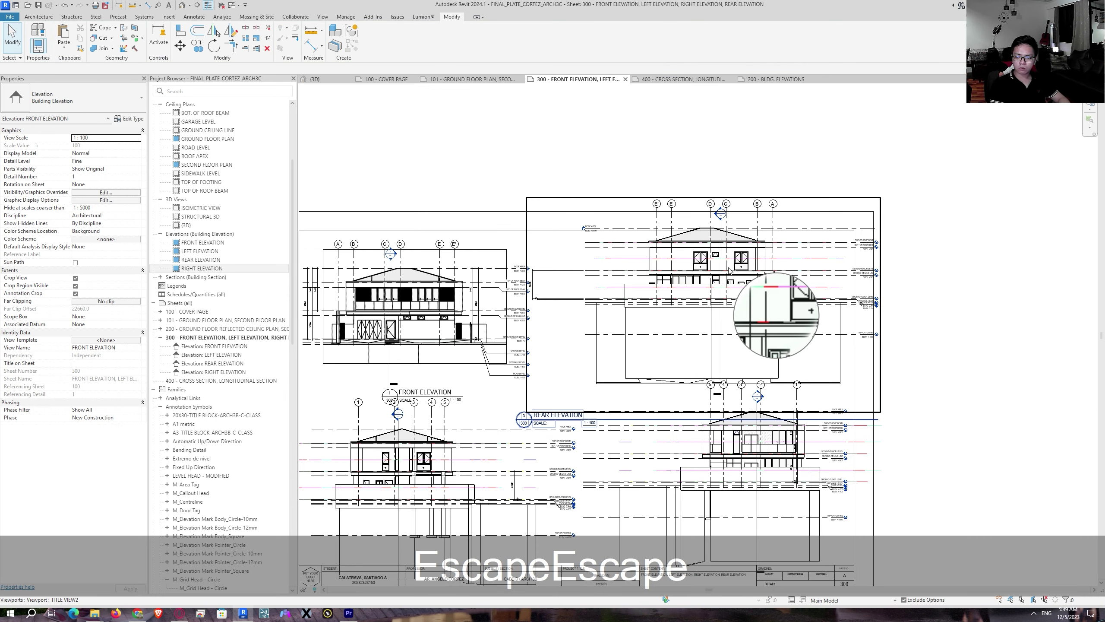
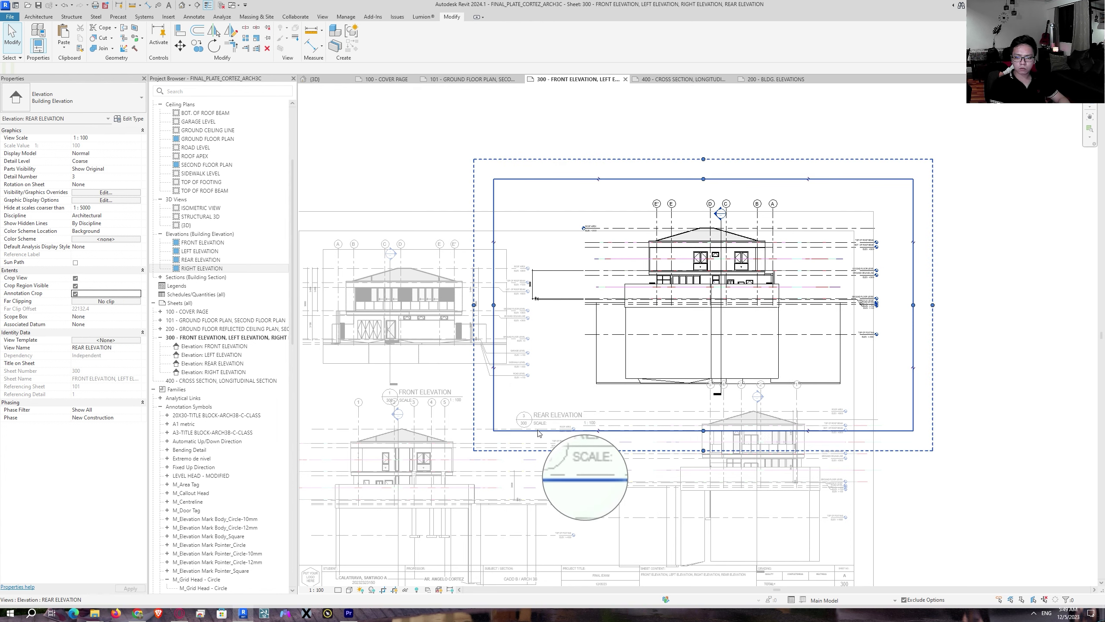
left_click_drag(960, 152, 400, 479)
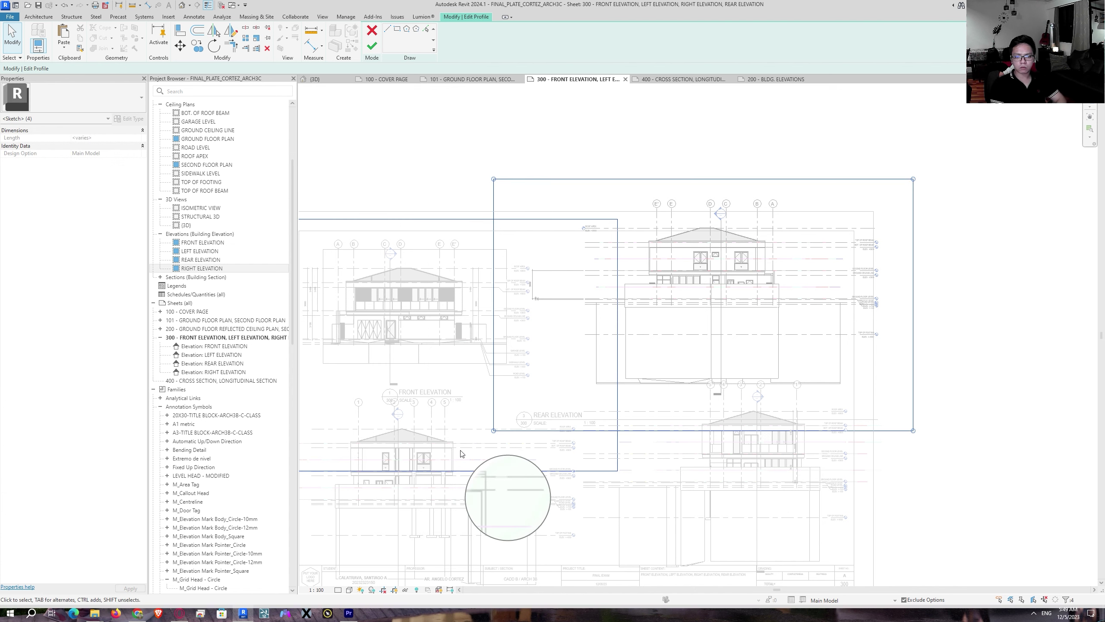
key("Delete")
left_click(64, 43)
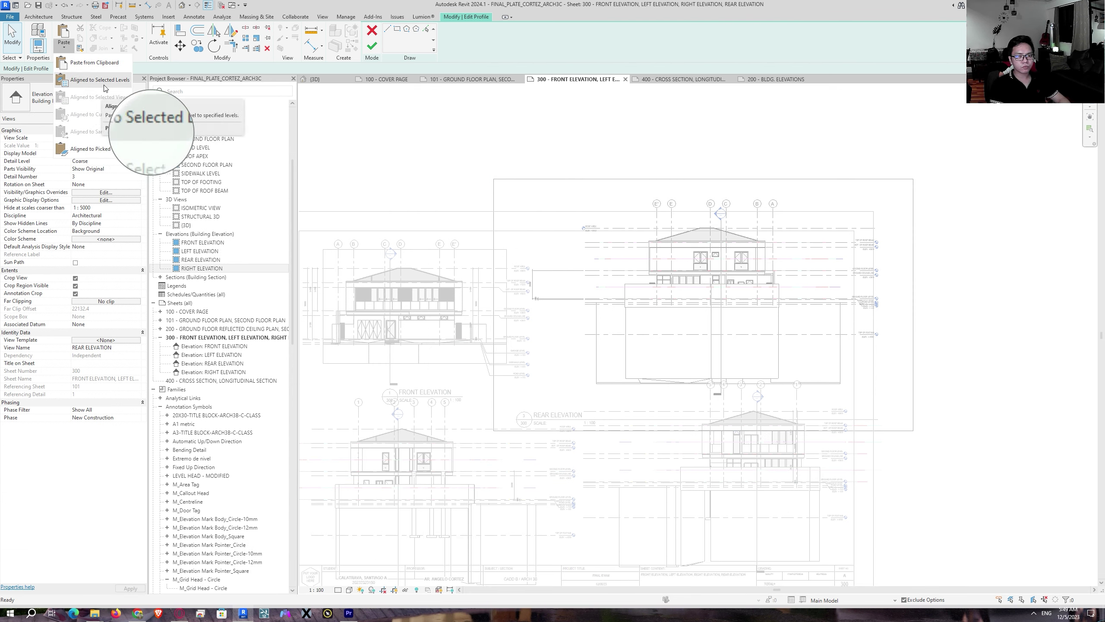
key("Escape")
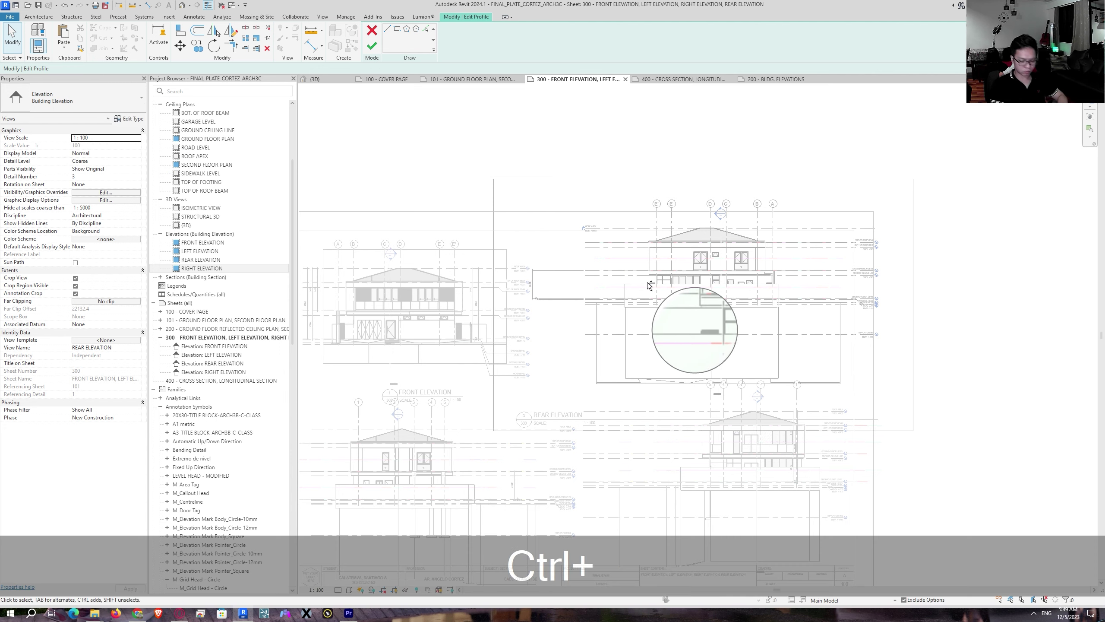
Step: Paste the copied crop rectangle around the rear elevation's building and finish editing the crop
key("ctrl+v")
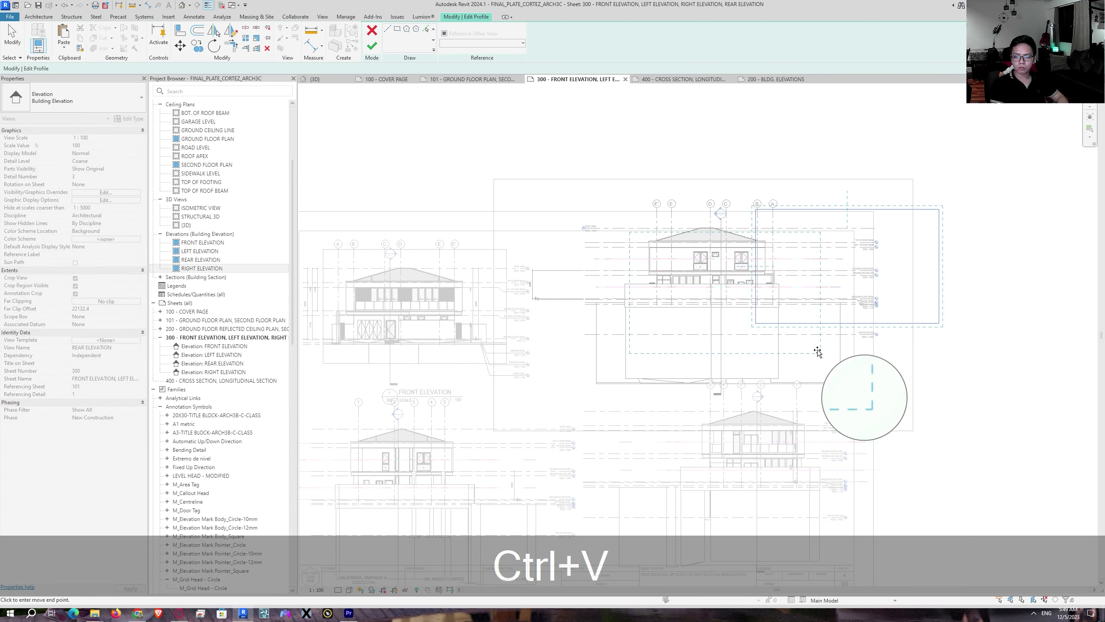
scroll(814, 328, "up", 2)
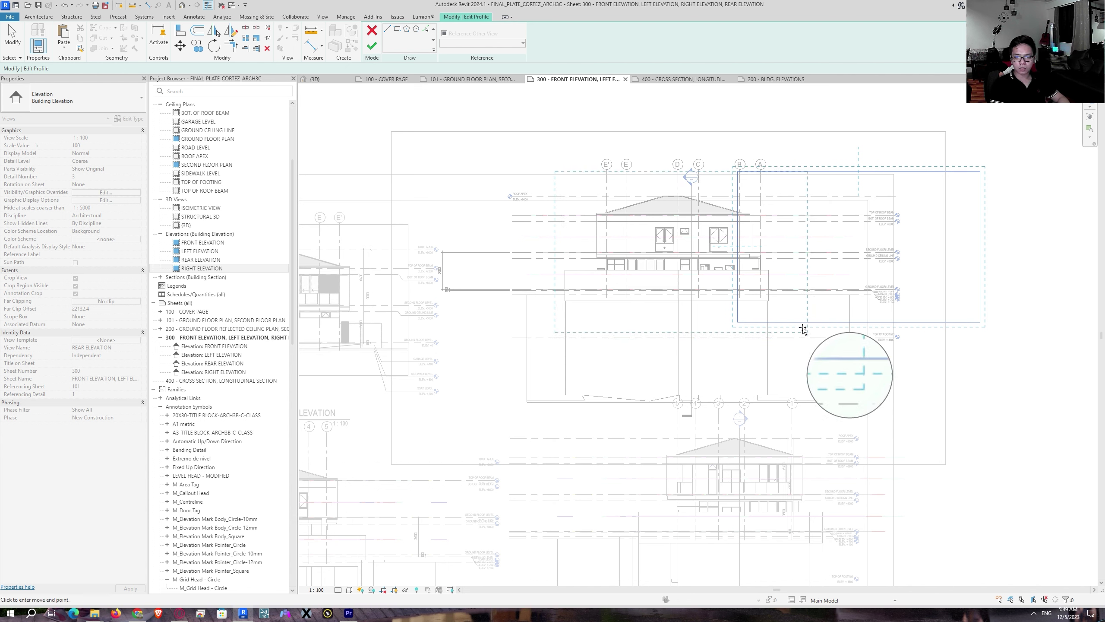
left_click(804, 326)
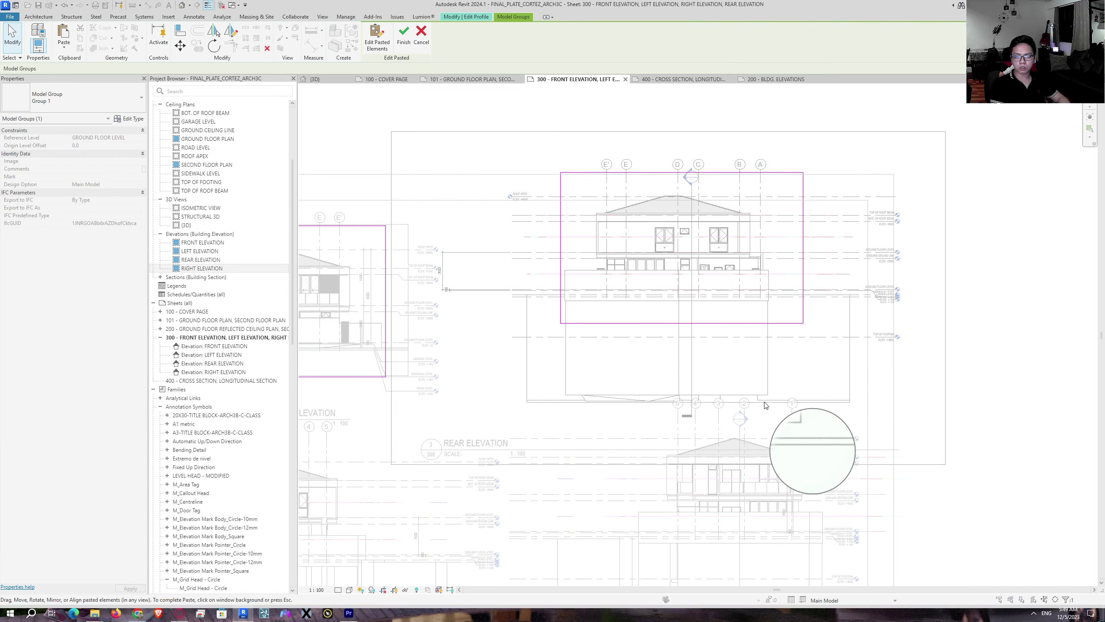
key("Escape")
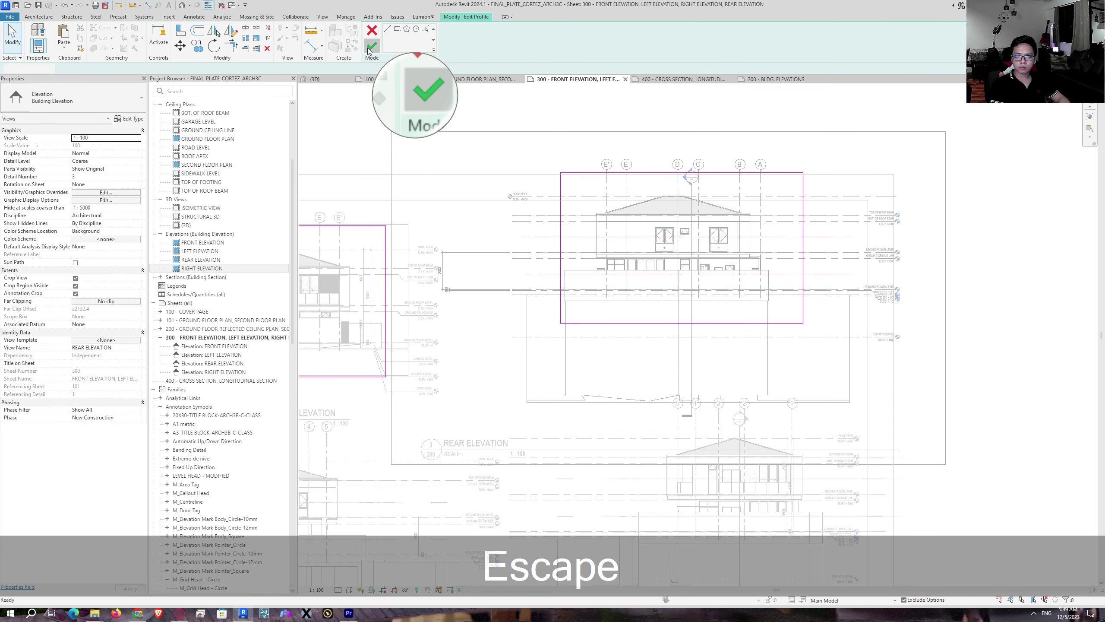
left_click(403, 35)
scroll(742, 279, "down", 3)
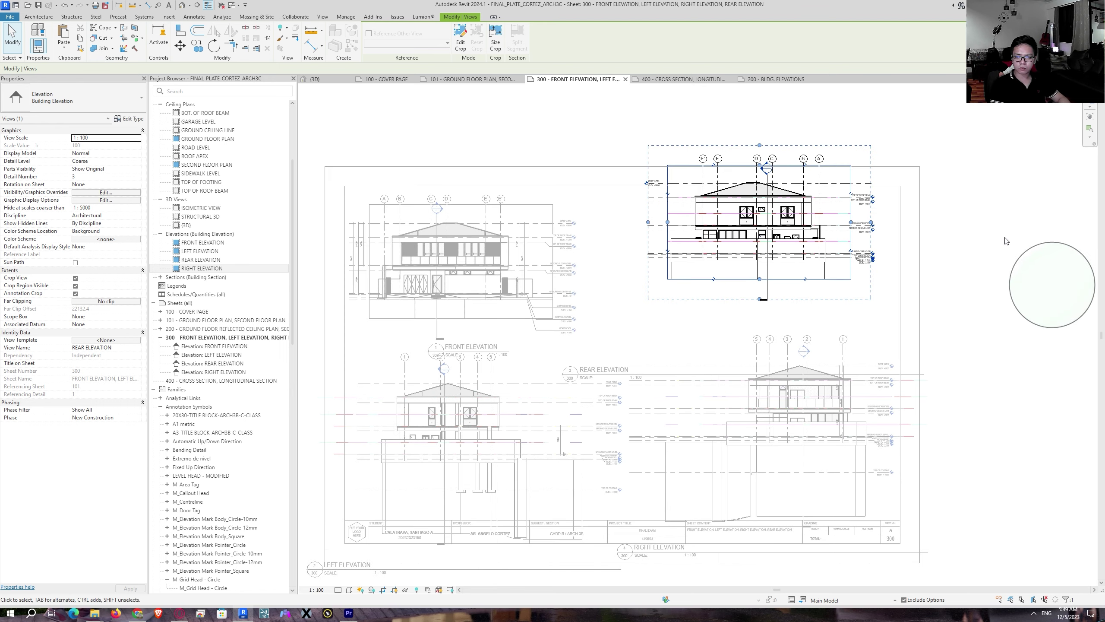
Step: Move the Rear Elevation viewport beside the Front Elevation, shorten its title line and place the title beneath the view
left_click_drag(747, 235, 698, 275)
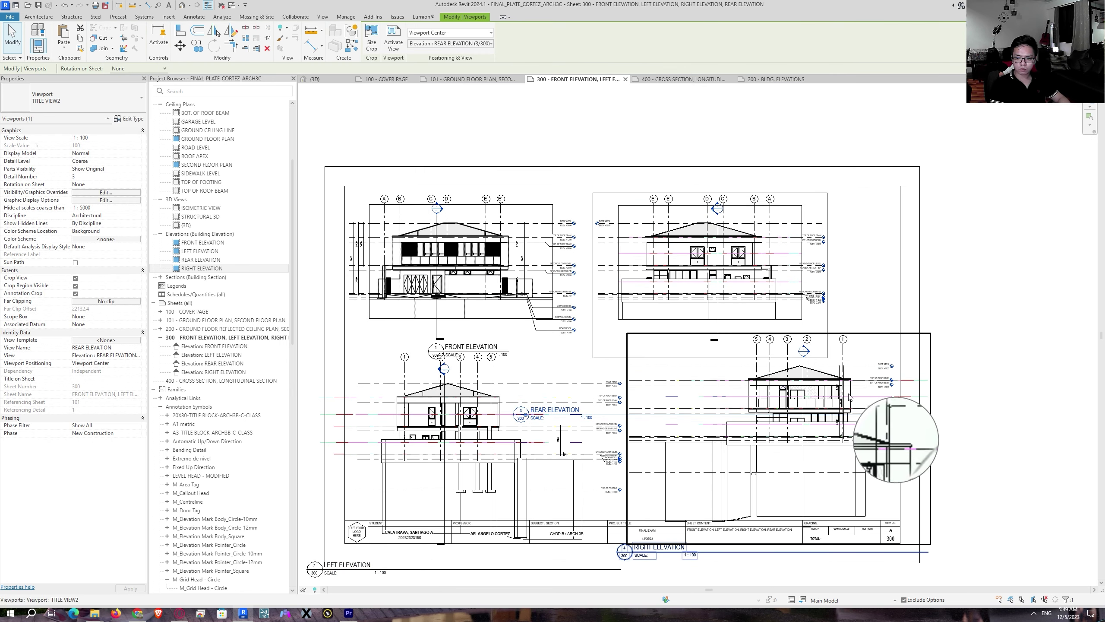
left_click_drag(871, 412, 690, 428)
left_click_drag(596, 429, 717, 351)
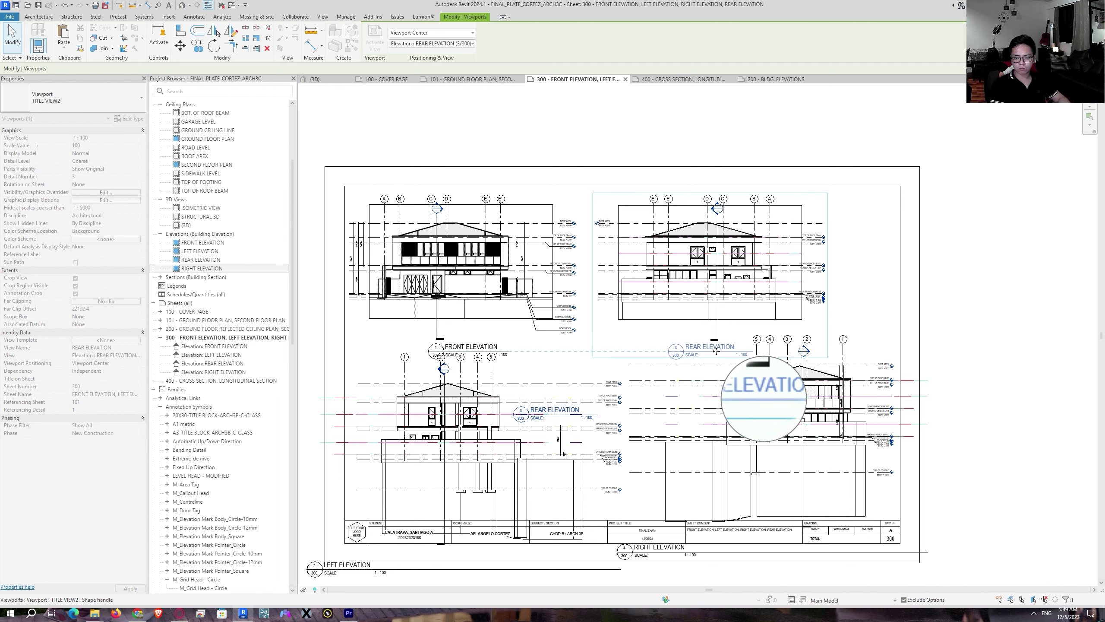
key("Escape")
key("Escape")
key("Escape")
Step: Activate the Left Elevation viewport and turn on Crop View, Crop Region Visible and Annotation Crop
middle_click_drag(533, 464, 650, 334)
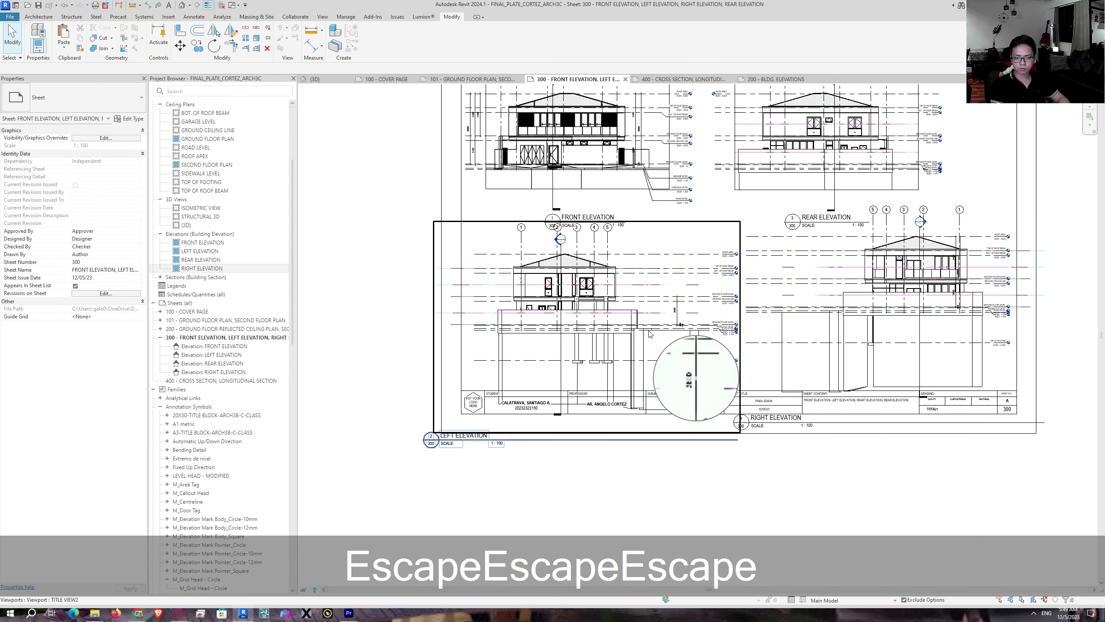
double_click(572, 306)
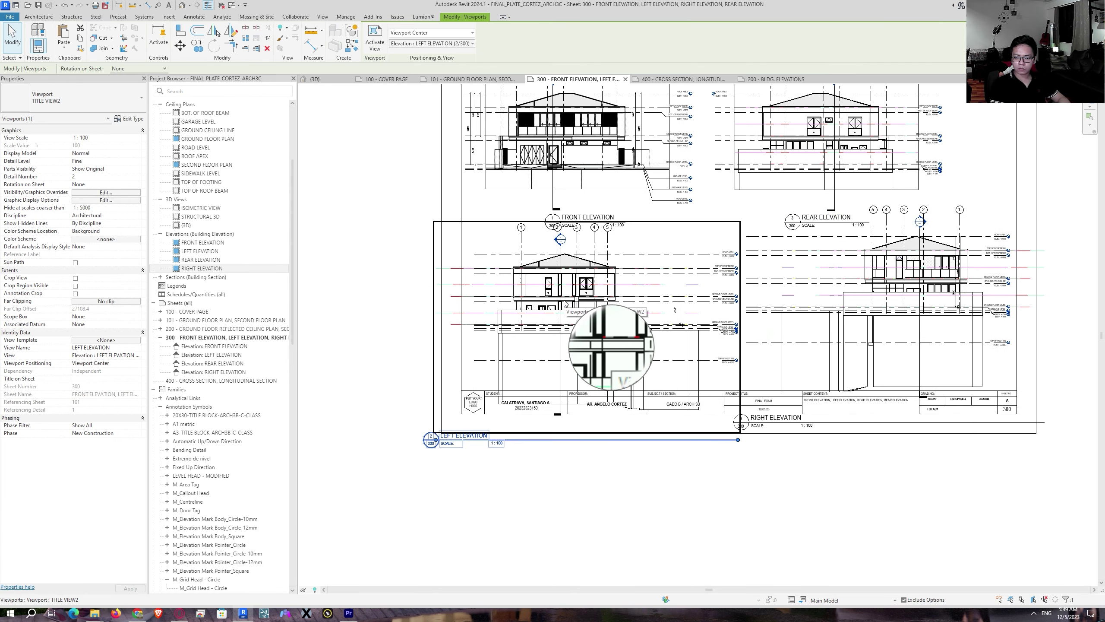
left_click(75, 294)
scroll(682, 310, "up", 2)
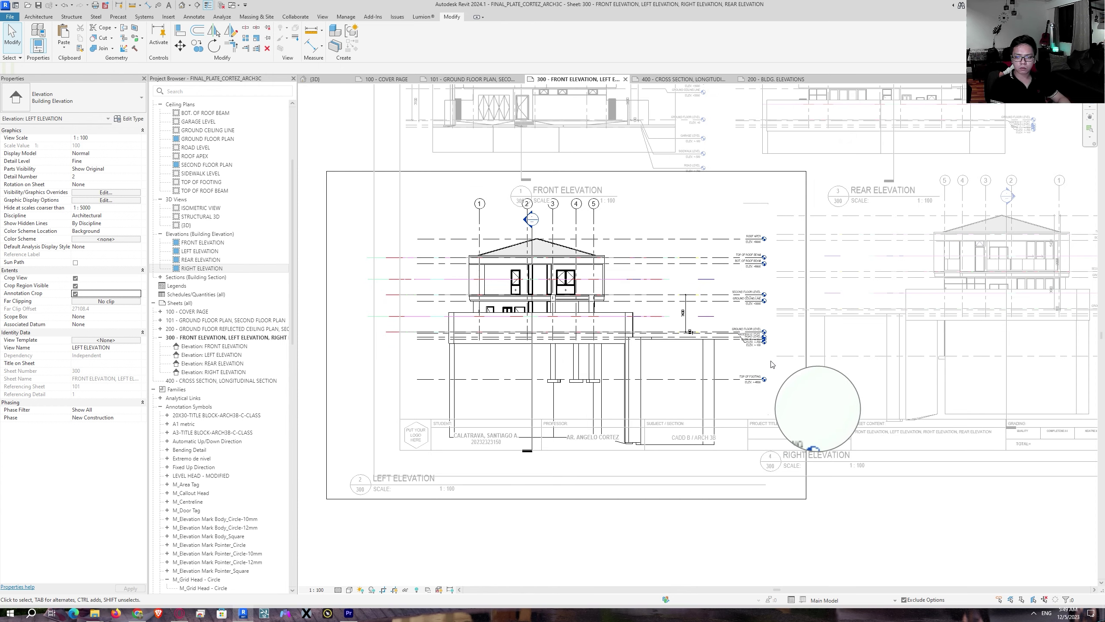
Step: Open the Left Elevation's crop for editing and delete all its boundary lines
left_click(798, 355)
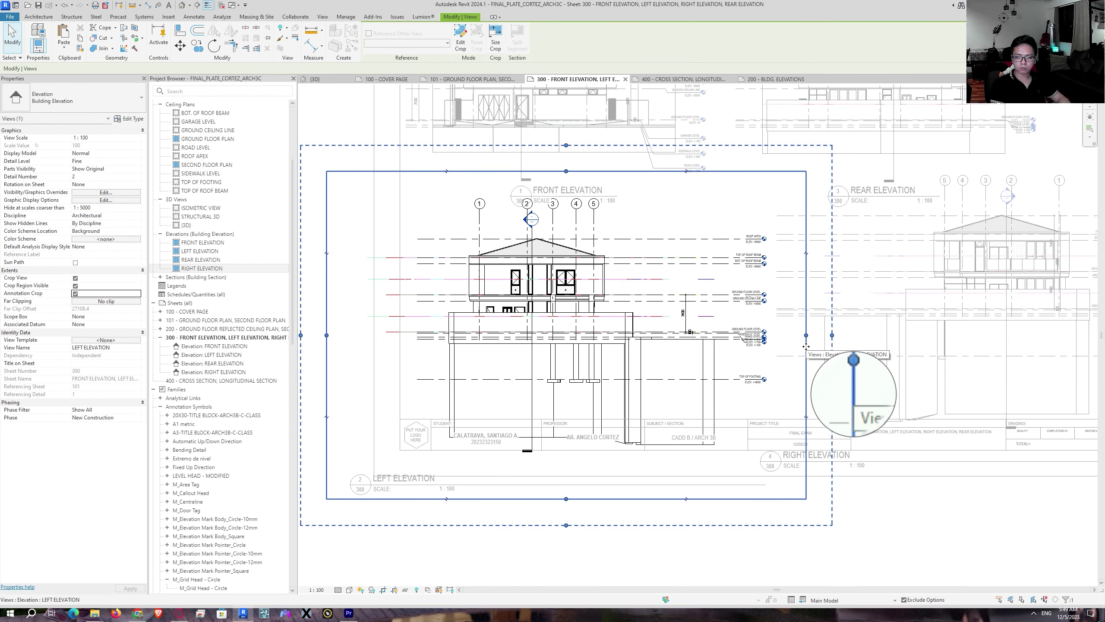
double_click(832, 168)
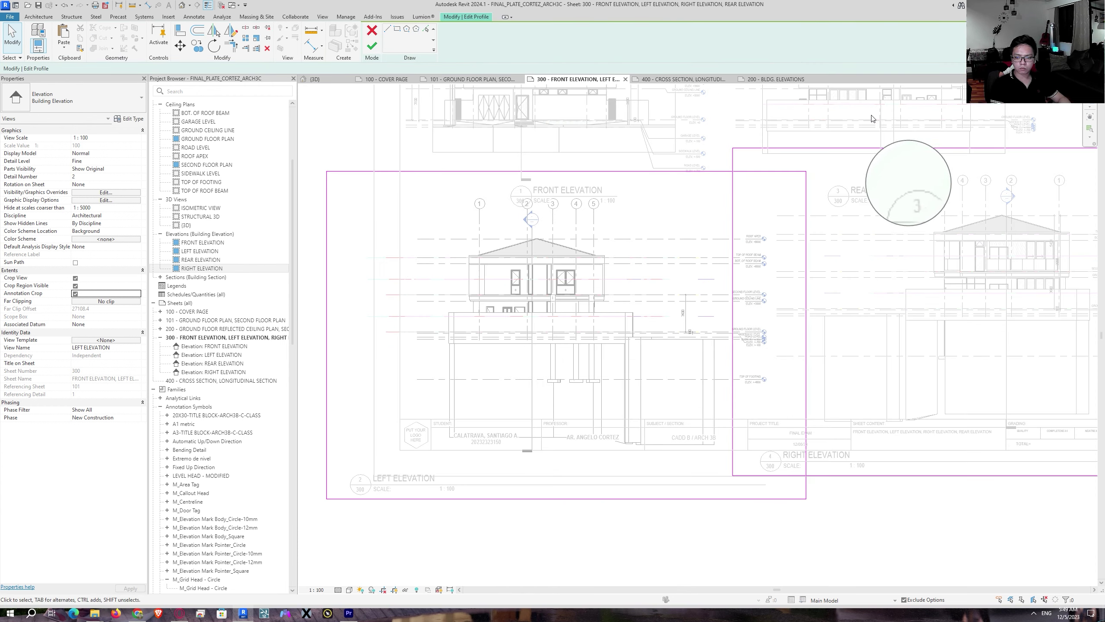
mouse_move(873, 111)
left_mouse_down()
mouse_move(371, 499)
mouse_move(307, 528)
left_mouse_up()
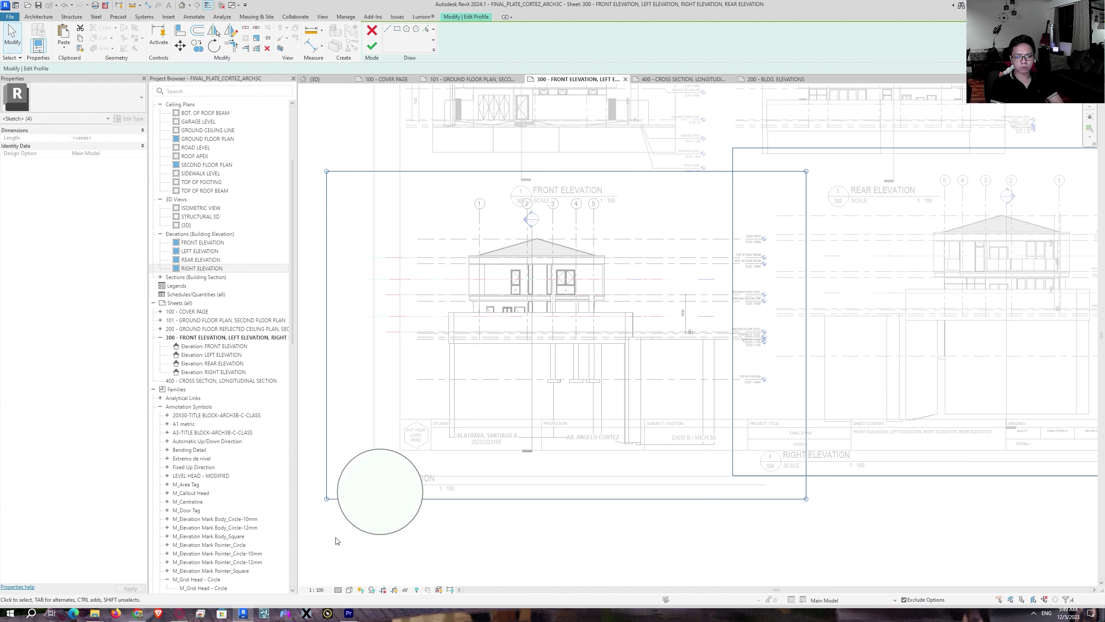
key("Delete")
Step: Paste the copied crop rectangle around the left elevation's building and finish editing the crop
key("ctrl+v")
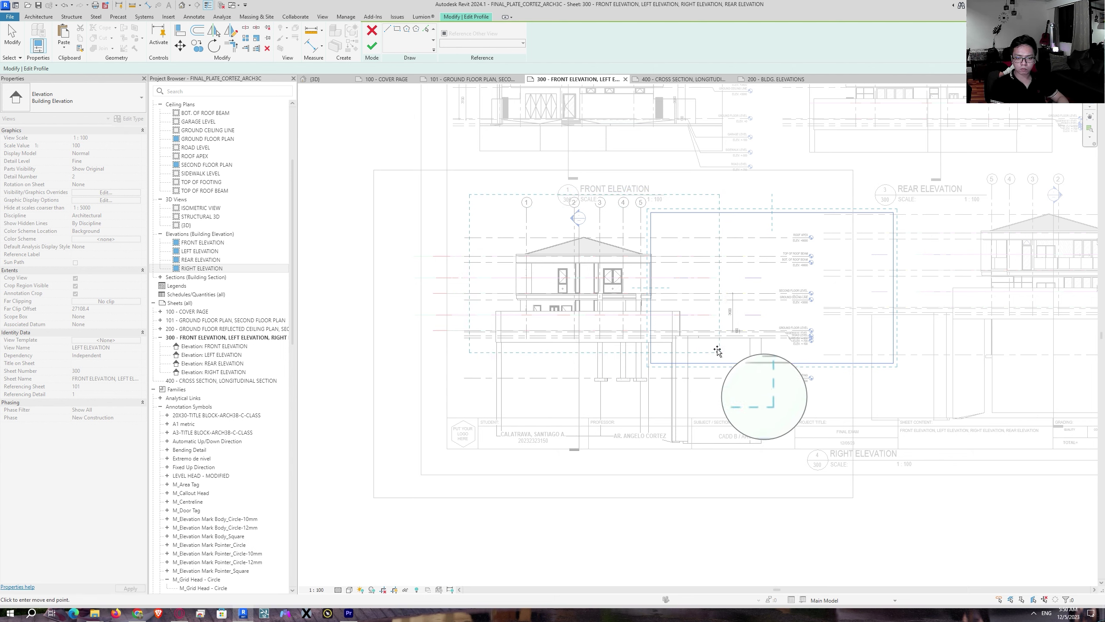
left_click(719, 351)
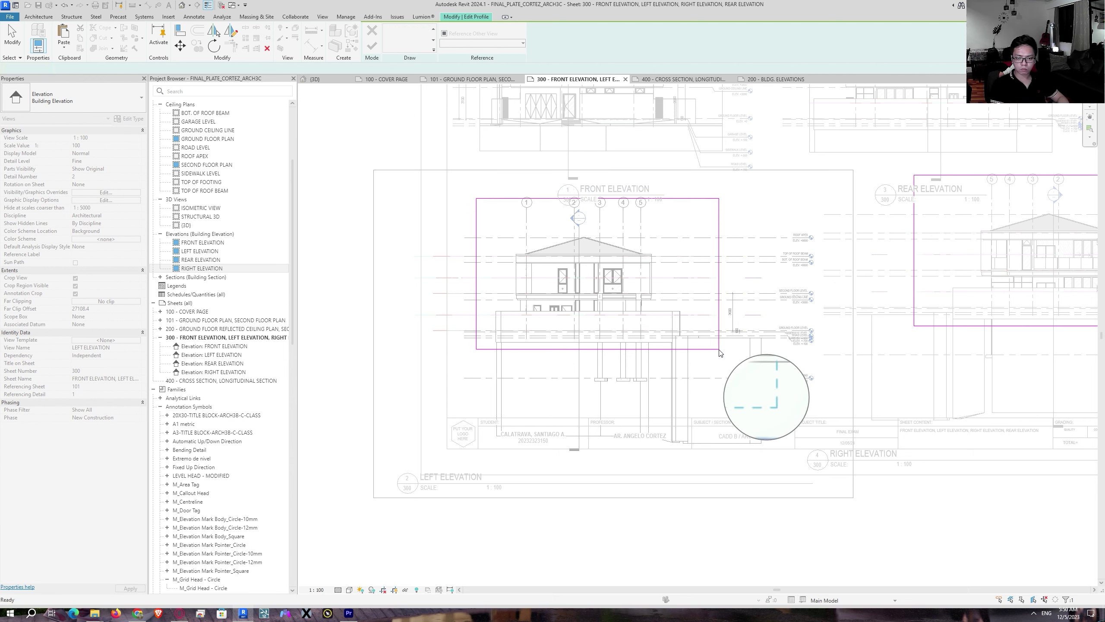
key("Escape")
key("Escape")
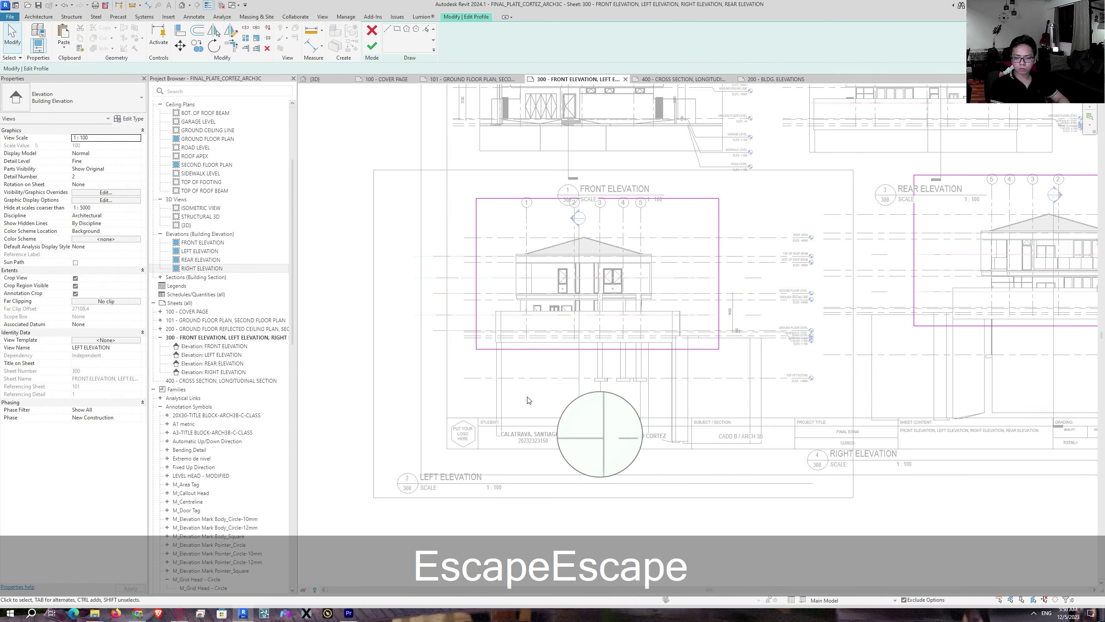
scroll(524, 412, "down", 3)
key("Escape")
scroll(544, 424, "up", 2)
scroll(495, 456, "down", 1)
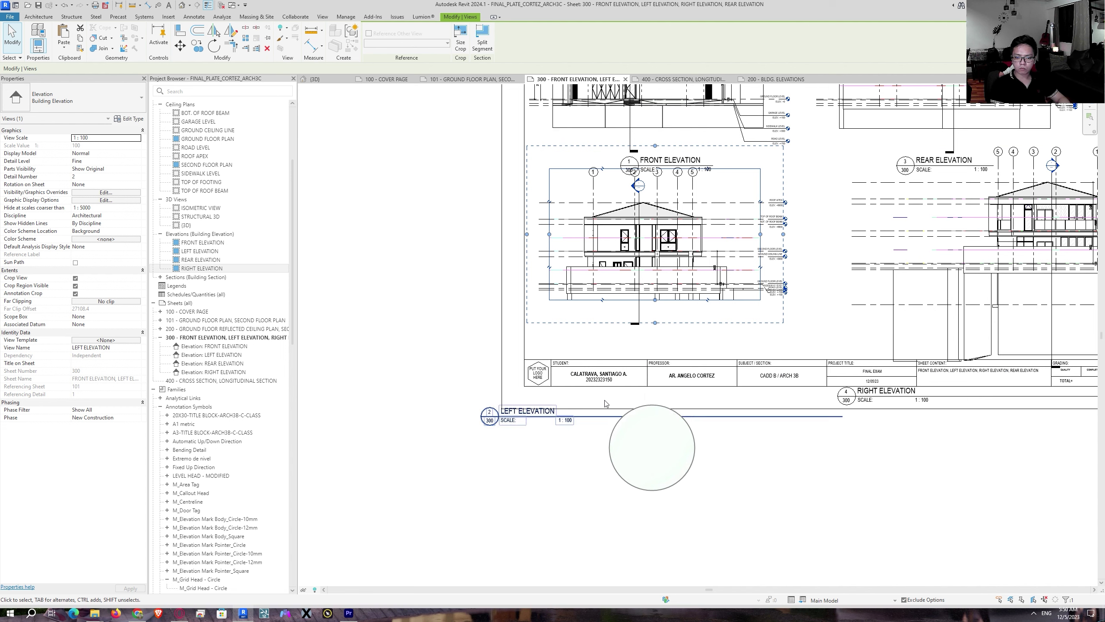
Step: Shorten the Left Elevation's title line, place the title beneath the view and move the viewport slightly down the sheet
left_click(839, 417)
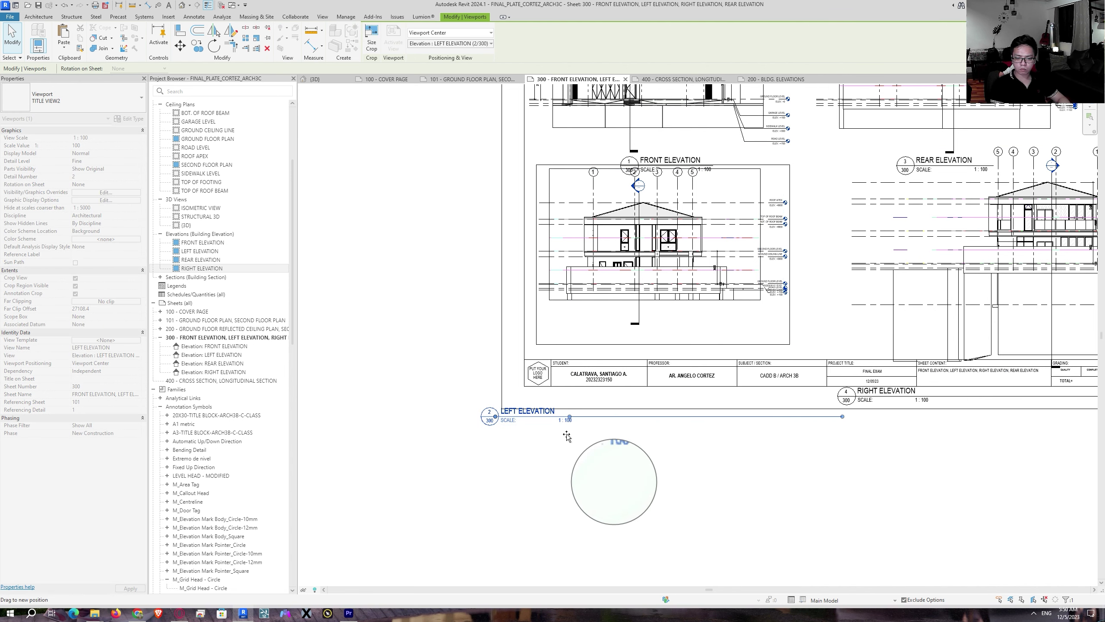
left_click_drag(535, 414, 670, 327)
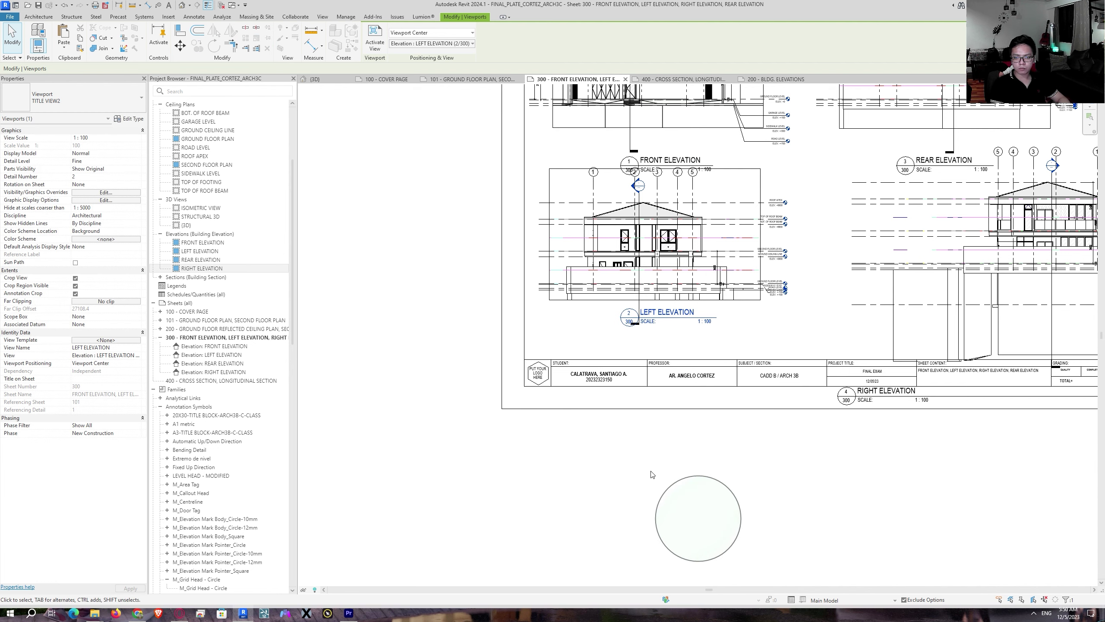
left_click_drag(641, 228, 643, 260)
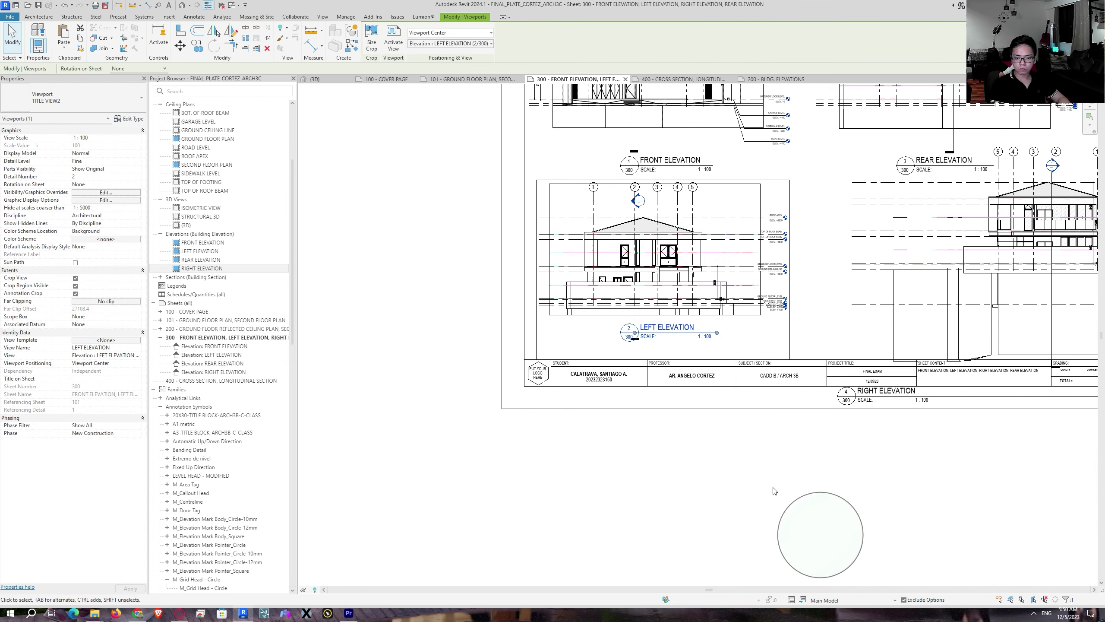
middle_click_drag(693, 409, 649, 463)
key("Escape")
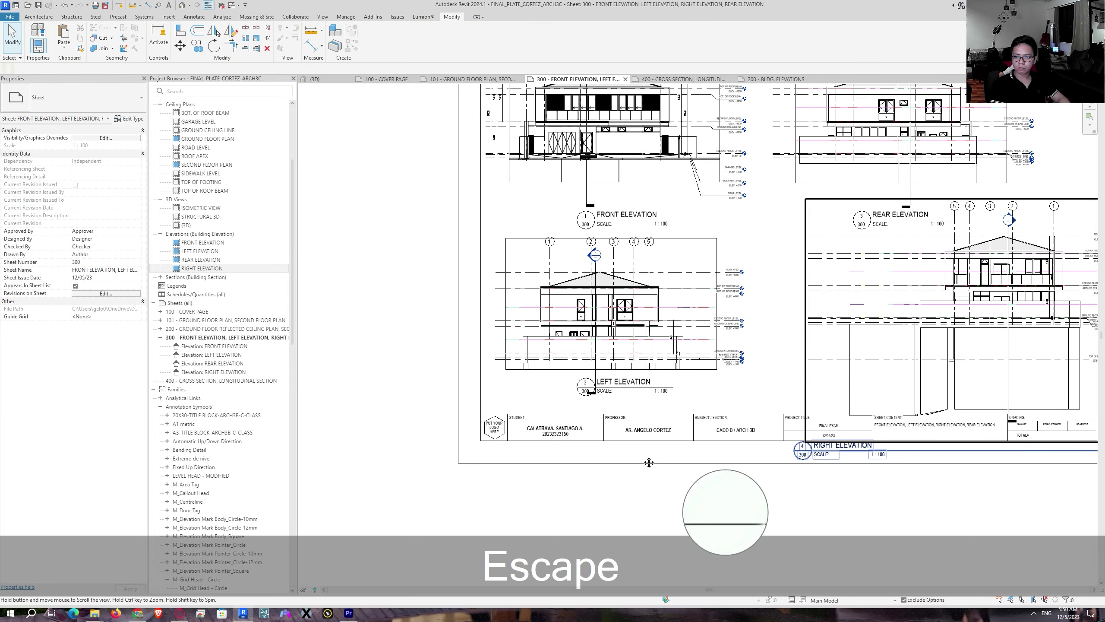
Step: Activate the Right Elevation viewport and turn on Crop View, Crop Region Visible and Annotation Crop
middle_click_drag(962, 352, 750, 411)
left_click(754, 378)
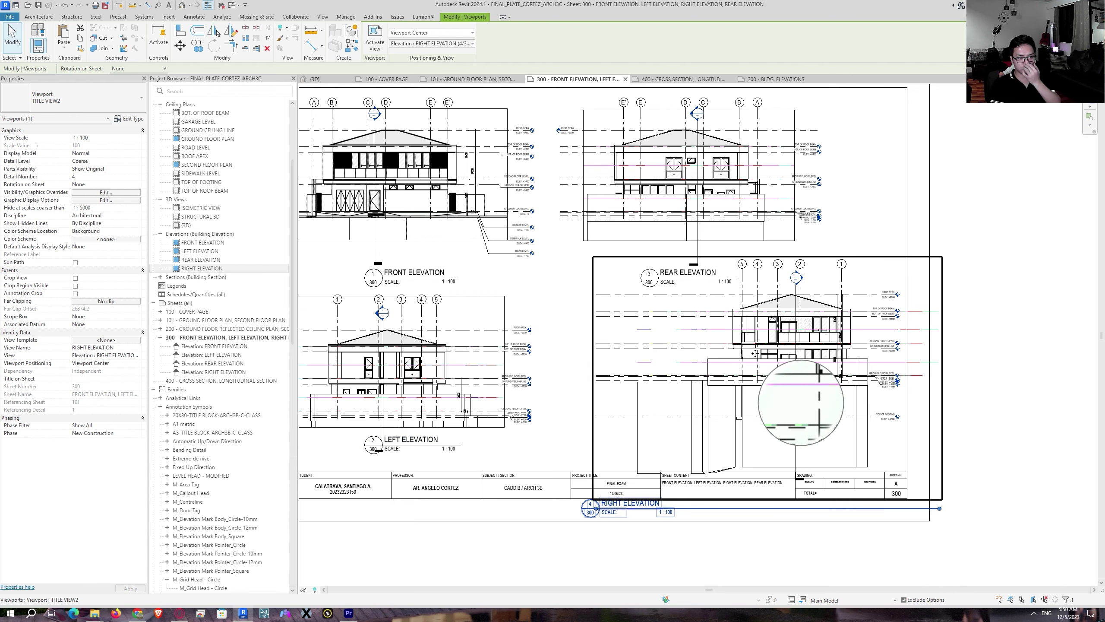
double_click(769, 352)
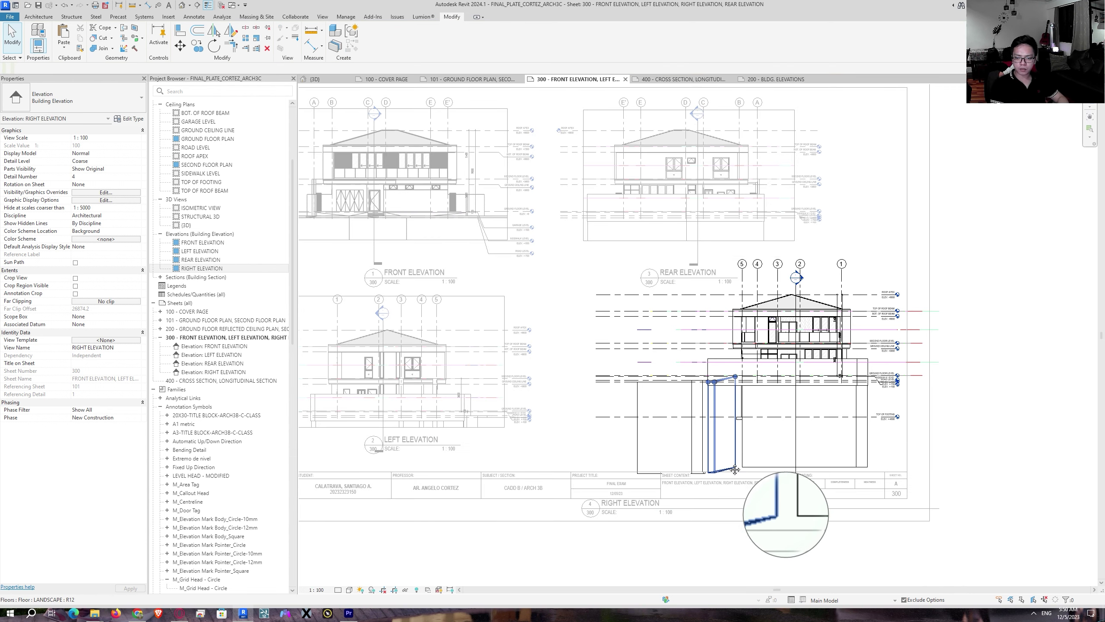
left_click(75, 294)
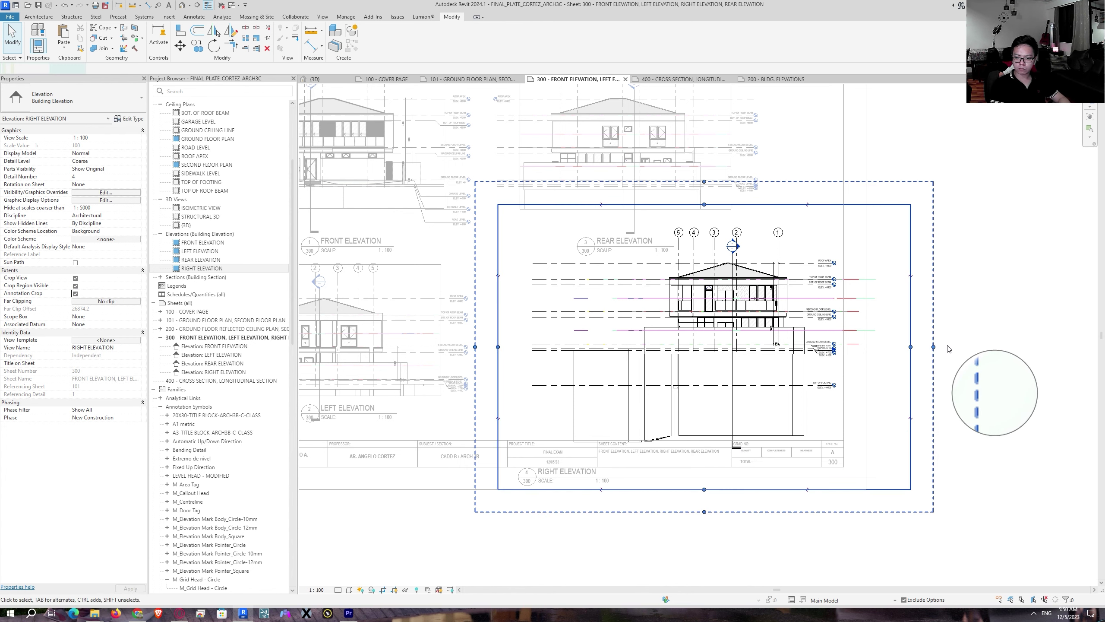
Step: Open the Right Elevation's crop for editing and delete all its boundary lines
double_click(933, 347)
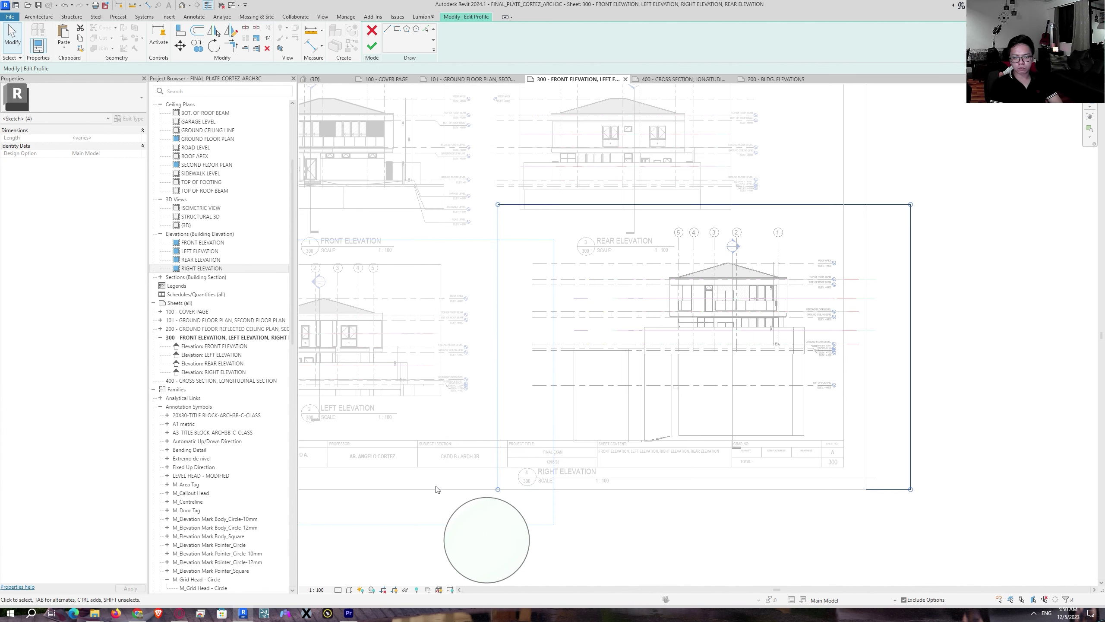
key("Delete")
left_click(387, 29)
scroll(747, 232, "up", 2)
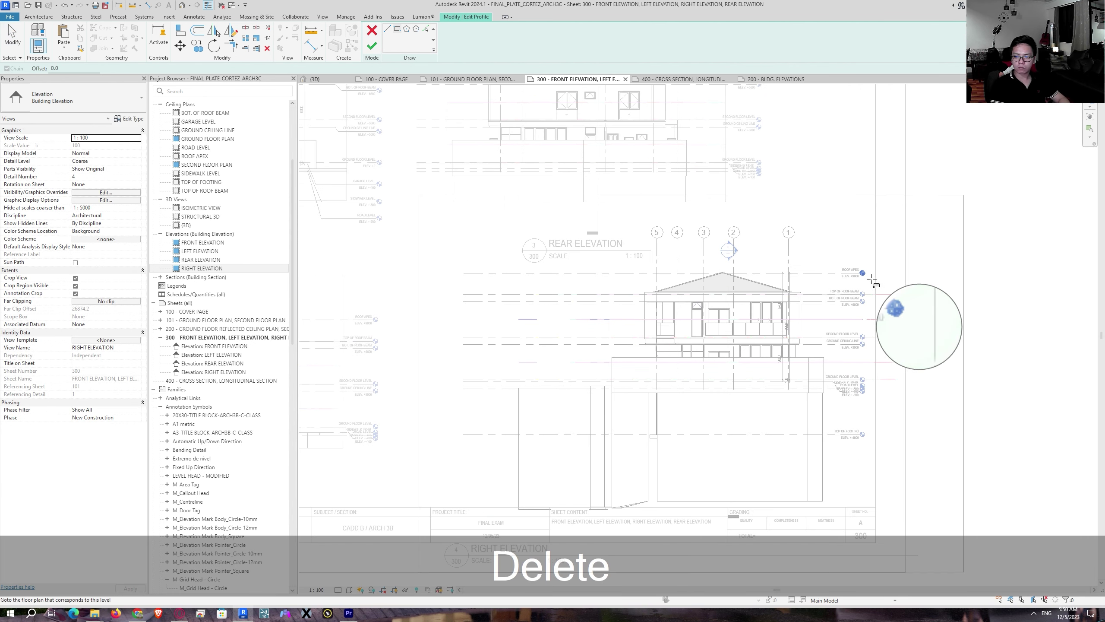
key("Escape")
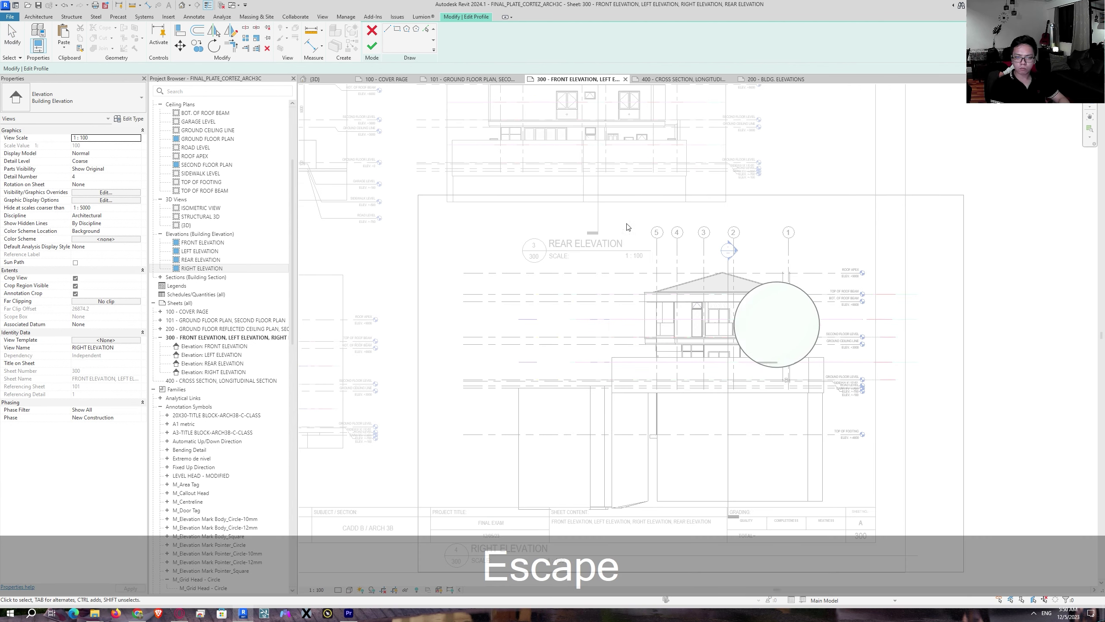
Step: Paste the copied crop rectangle around the right elevation's building and finish editing the crop
key("ctrl+v")
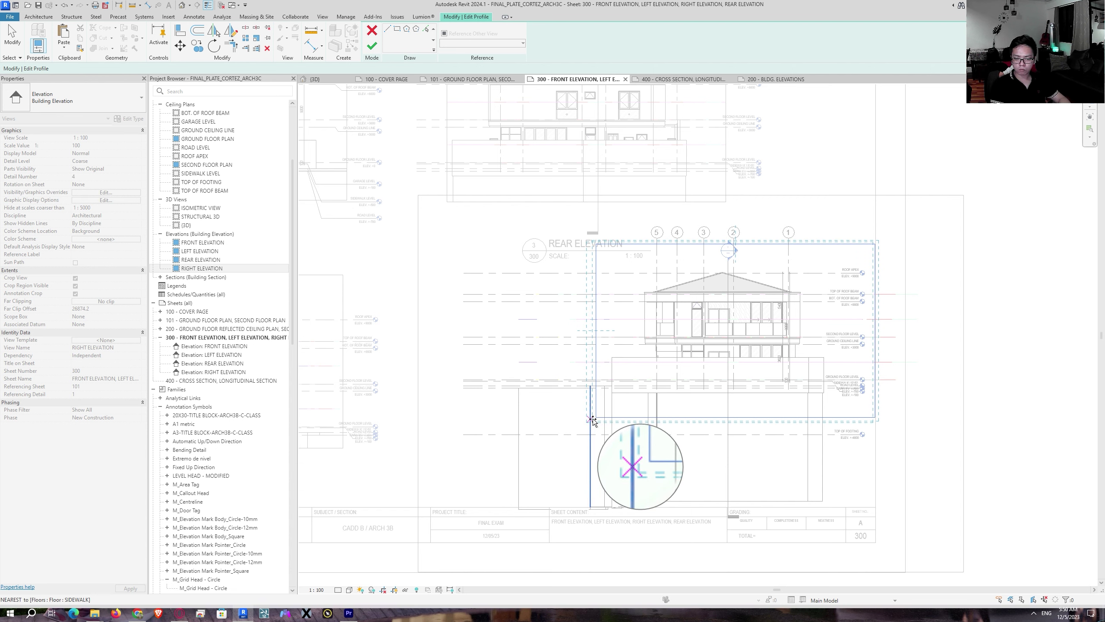
left_click(592, 418)
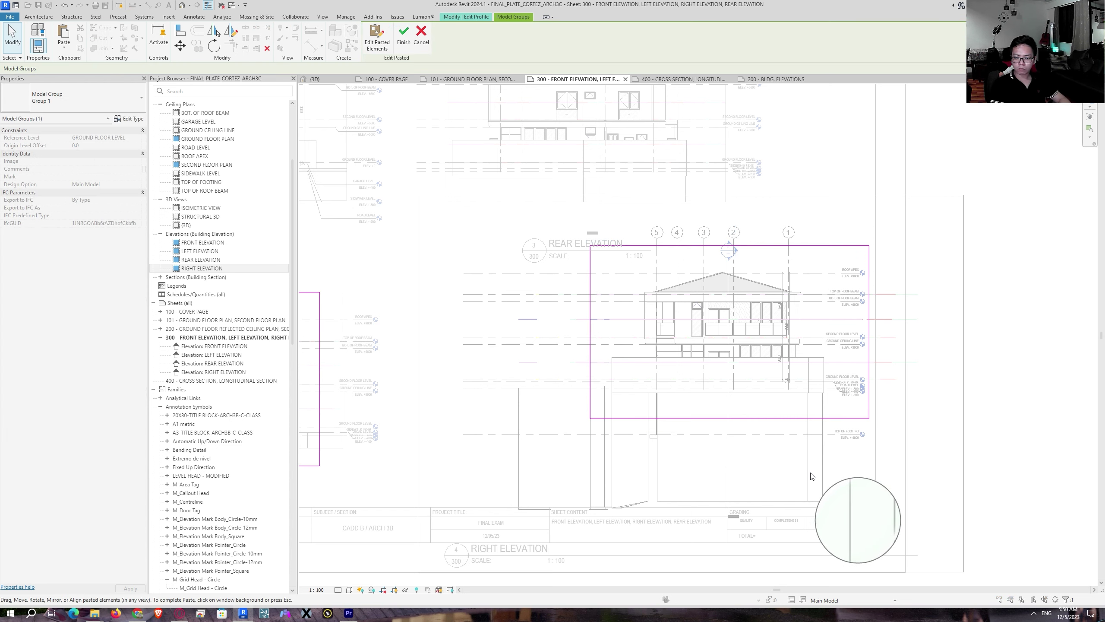
scroll(798, 480, "down", 4)
key("Escape")
key("Escape")
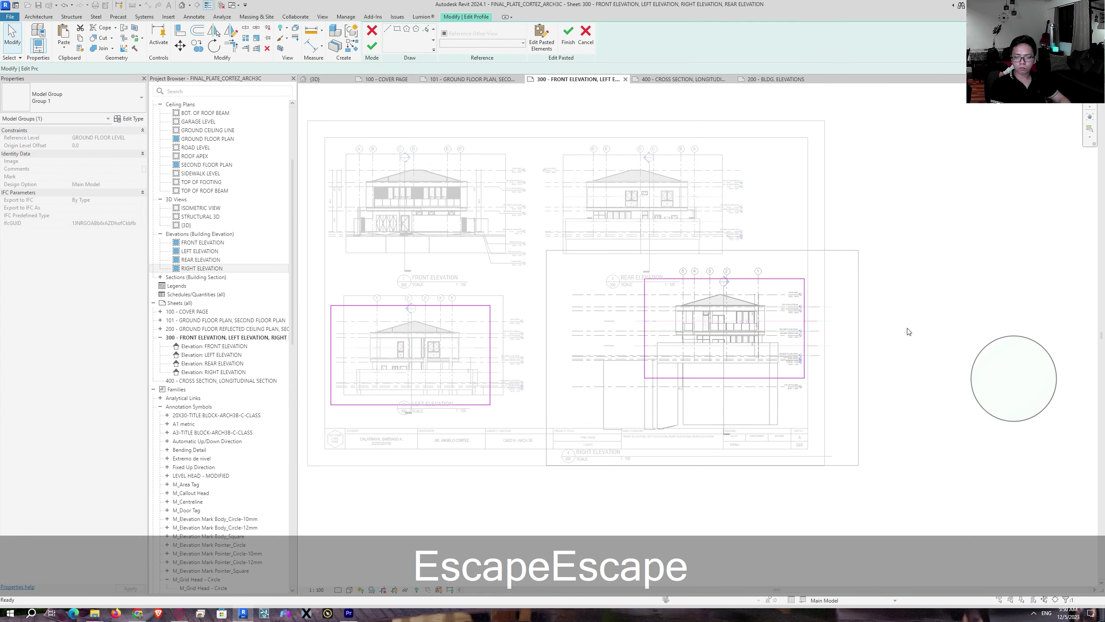
left_click(372, 45)
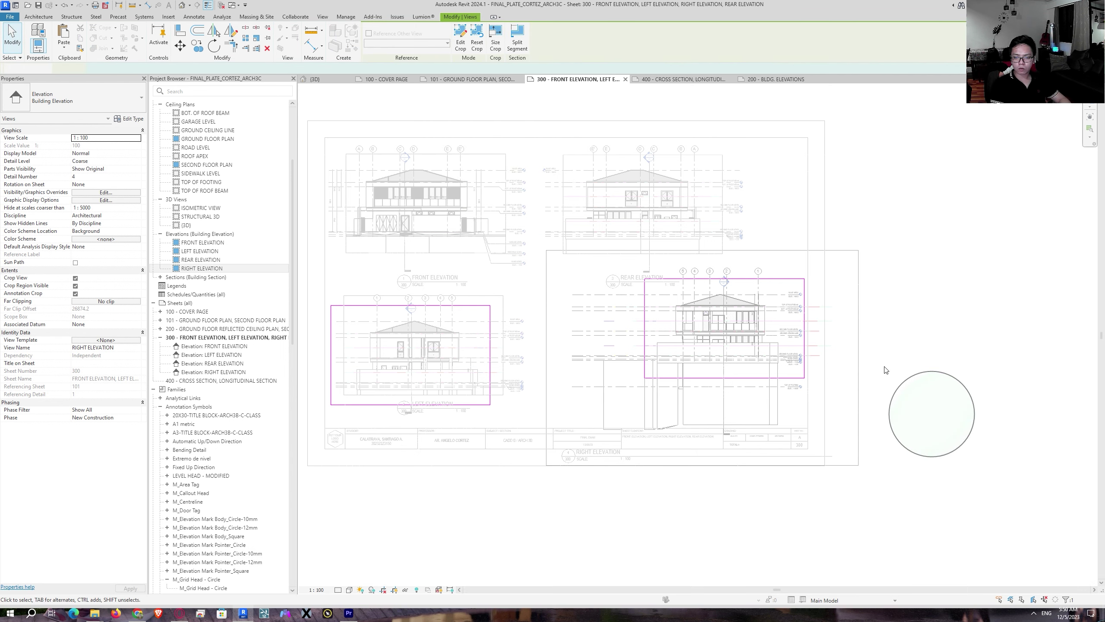
left_click(920, 341)
Step: Shorten the Right Elevation's title line and move the title and viewport beneath the Rear Elevation
scroll(919, 341, "up", 2)
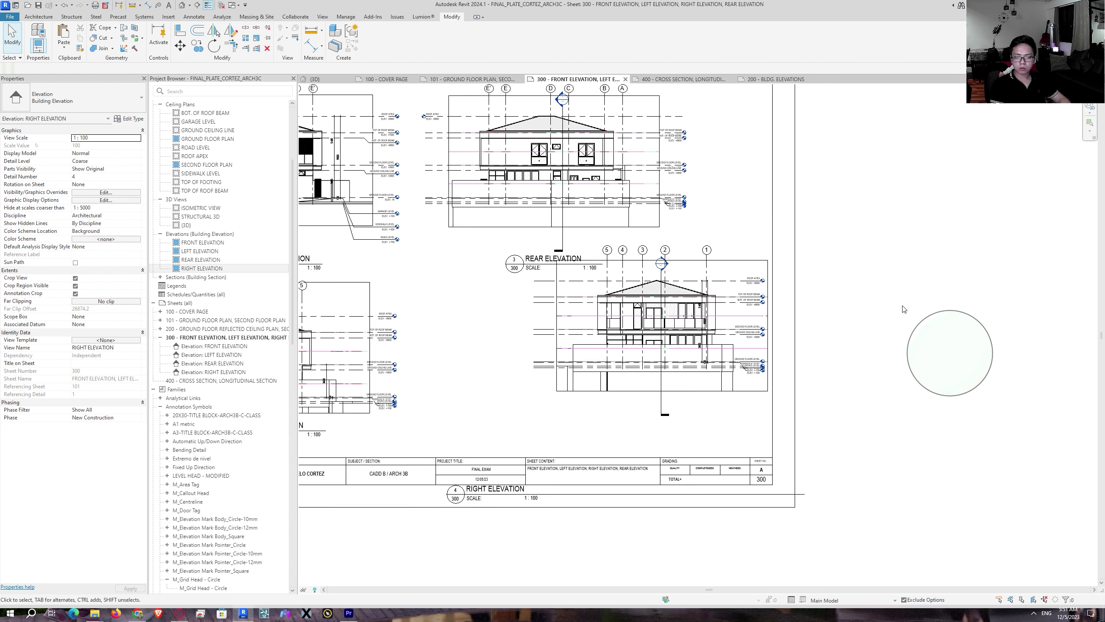
left_click(718, 366)
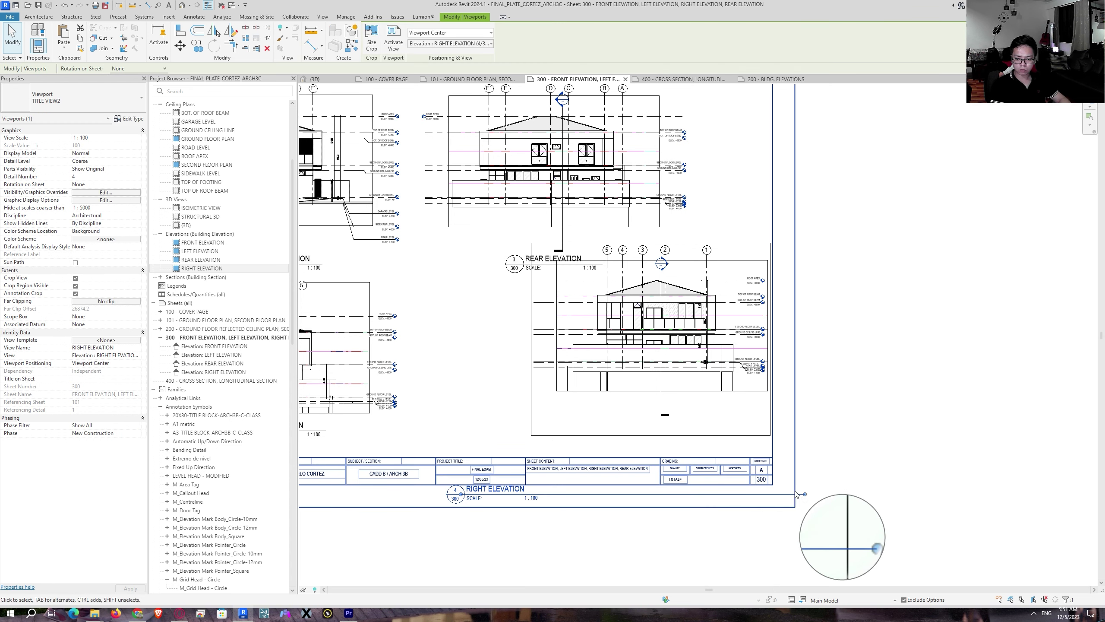
left_click_drag(806, 494, 676, 430)
left_click_drag(648, 322, 542, 343)
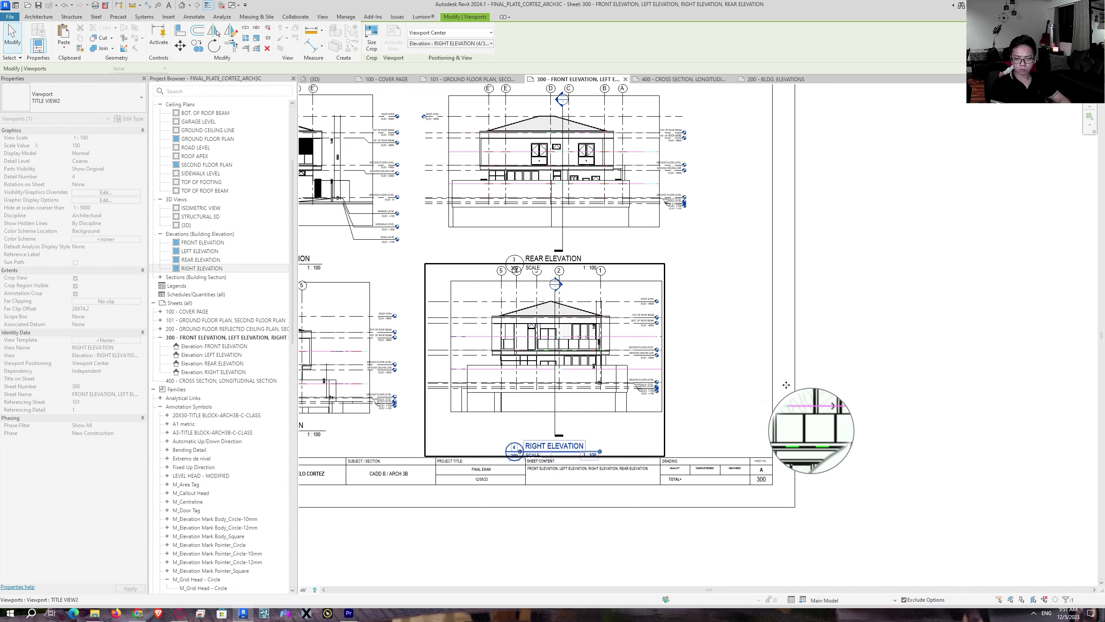
Step: Adjust the Right Elevation viewport's height beside the Left Elevation and place its title level with the Left Elevation's title
middle_click_drag(875, 421, 937, 379)
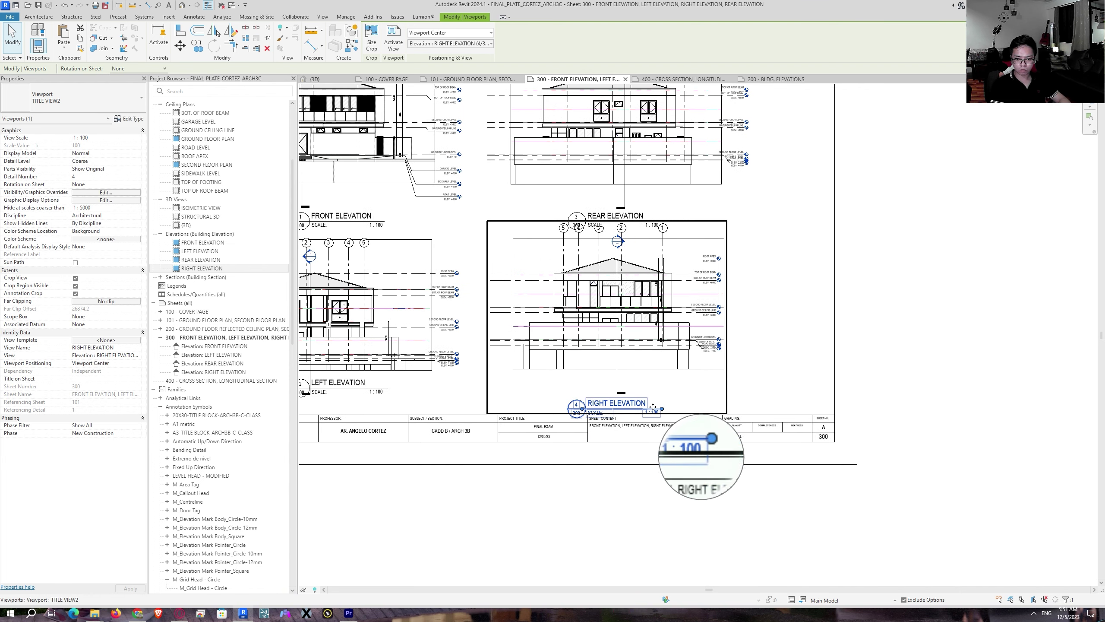
left_click_drag(653, 400, 653, 383)
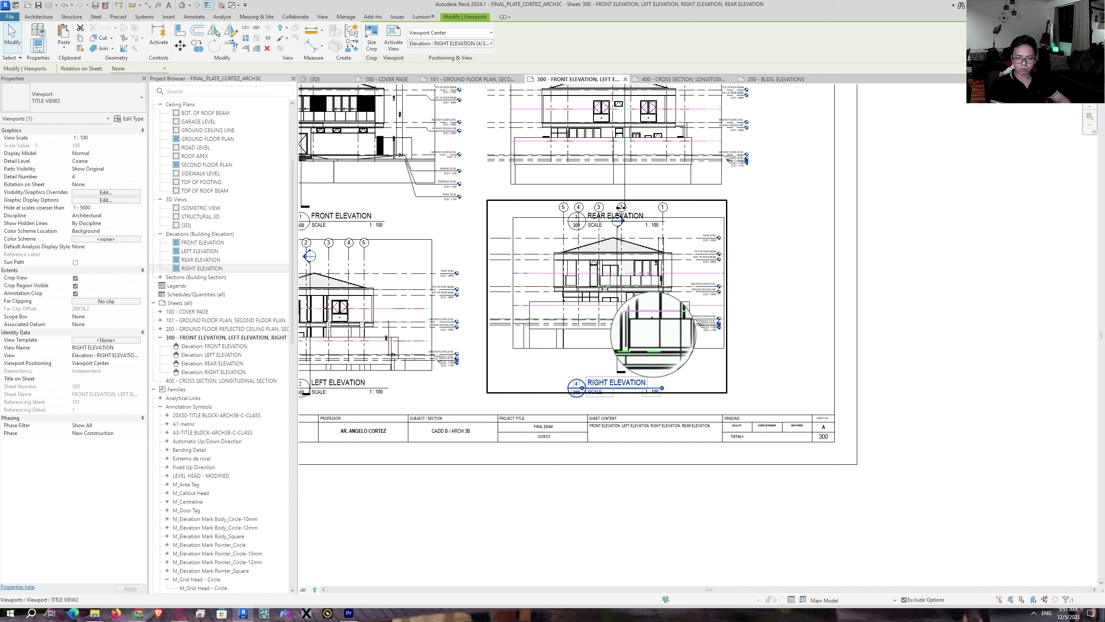
left_click_drag(605, 289, 608, 353)
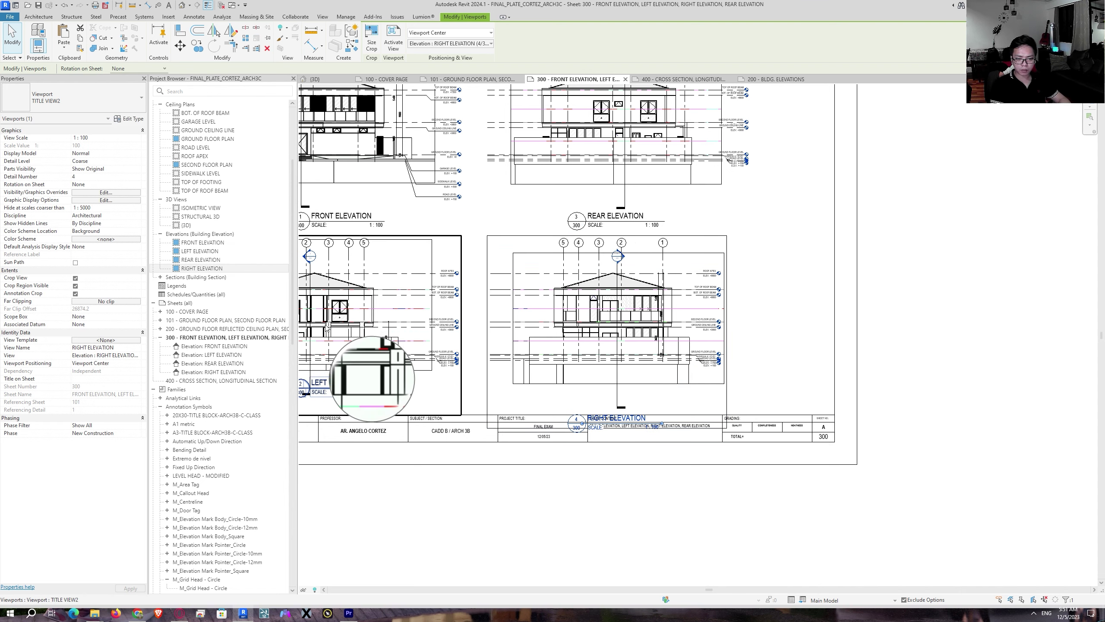
left_click(674, 506)
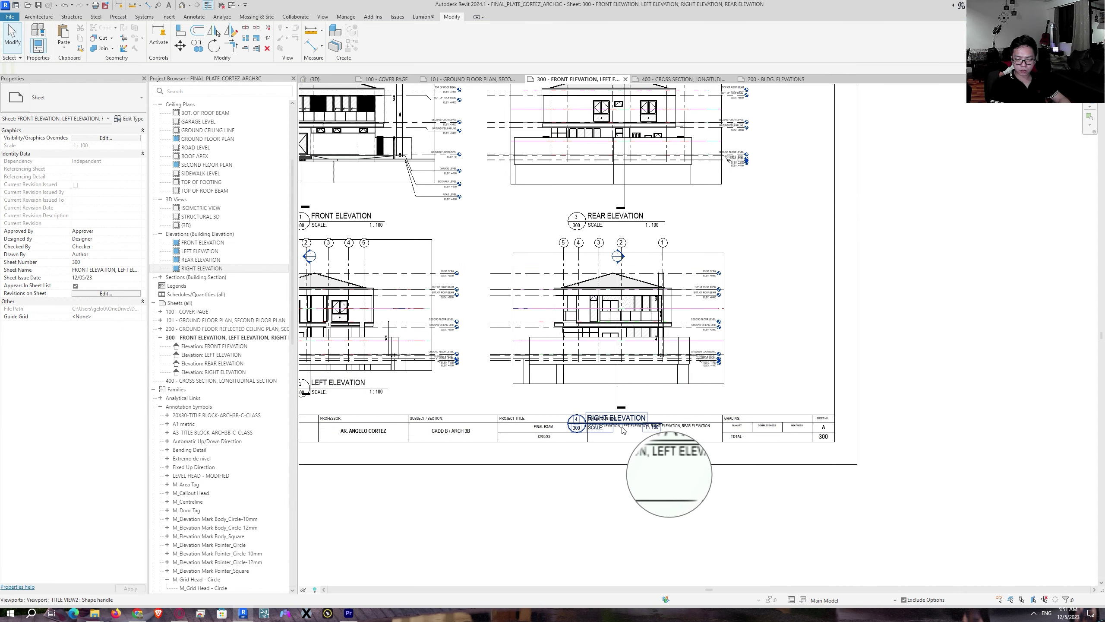
left_click_drag(636, 423, 630, 389)
middle_click_drag(629, 386, 723, 382)
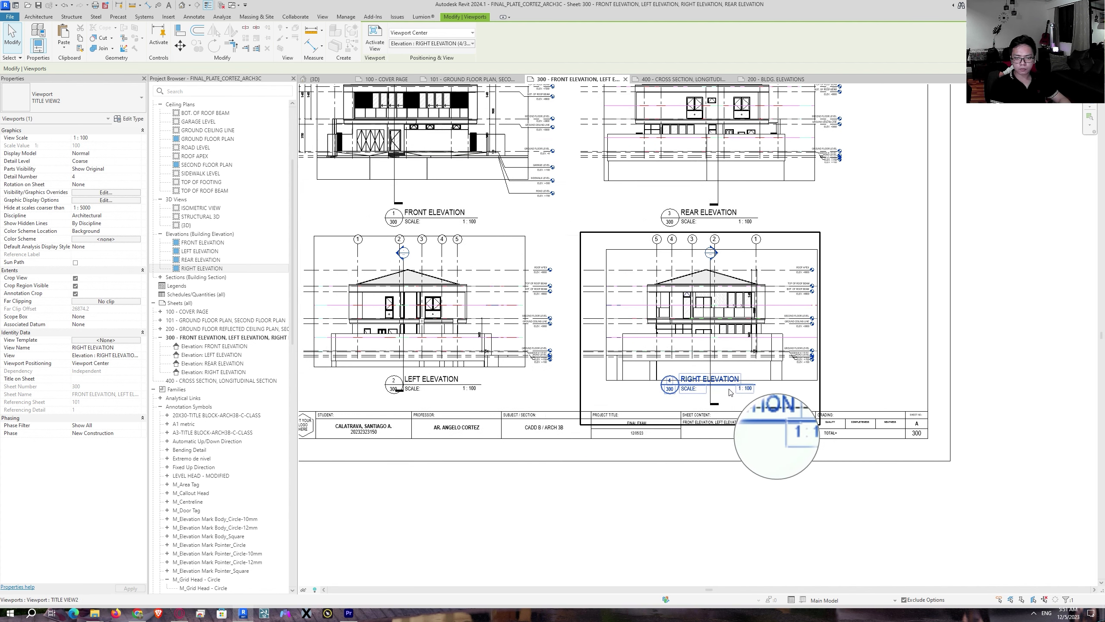
scroll(641, 389, "up", 2)
key("Escape")
key("Escape")
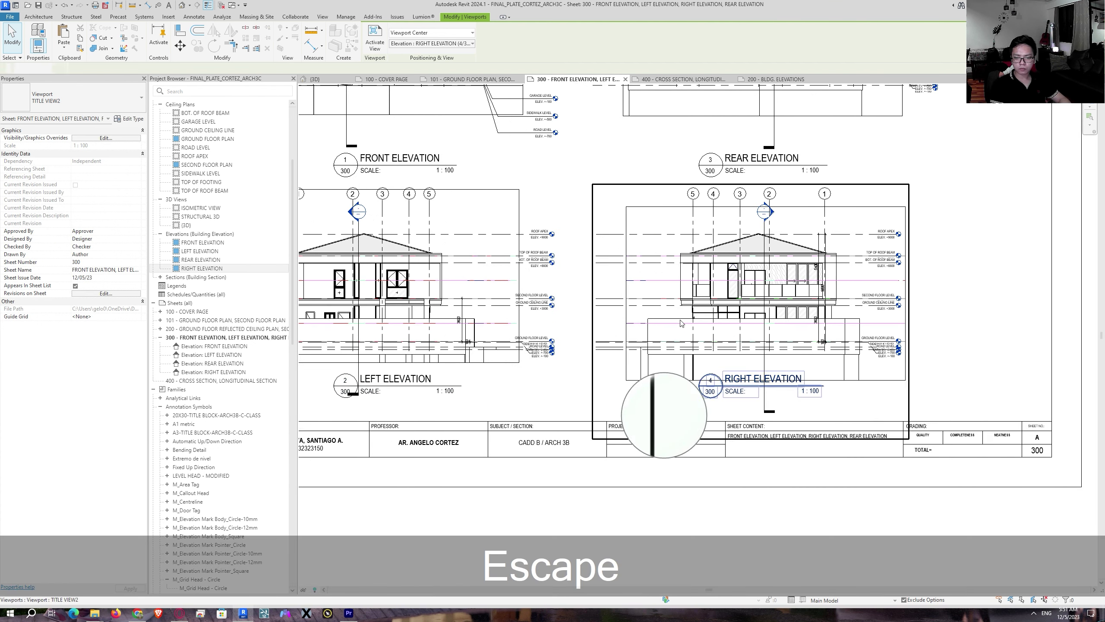
Step: Activate the Right Elevation viewport and raise its crop's lower edge to about the level of the Left Elevation's crop
double_click(677, 247)
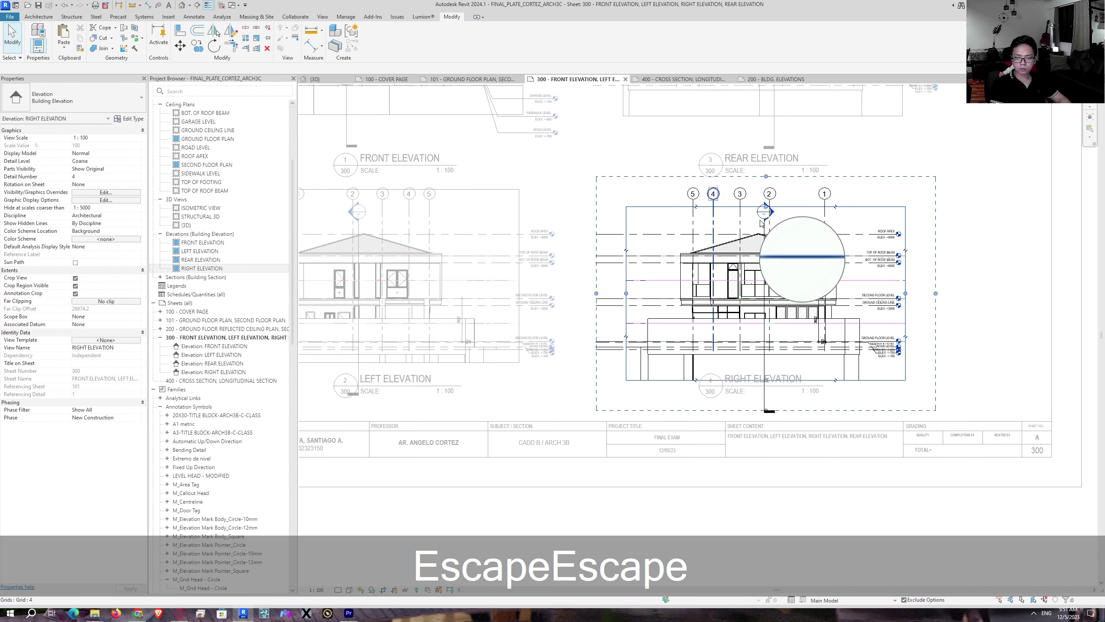
left_click(763, 381)
left_click(766, 382)
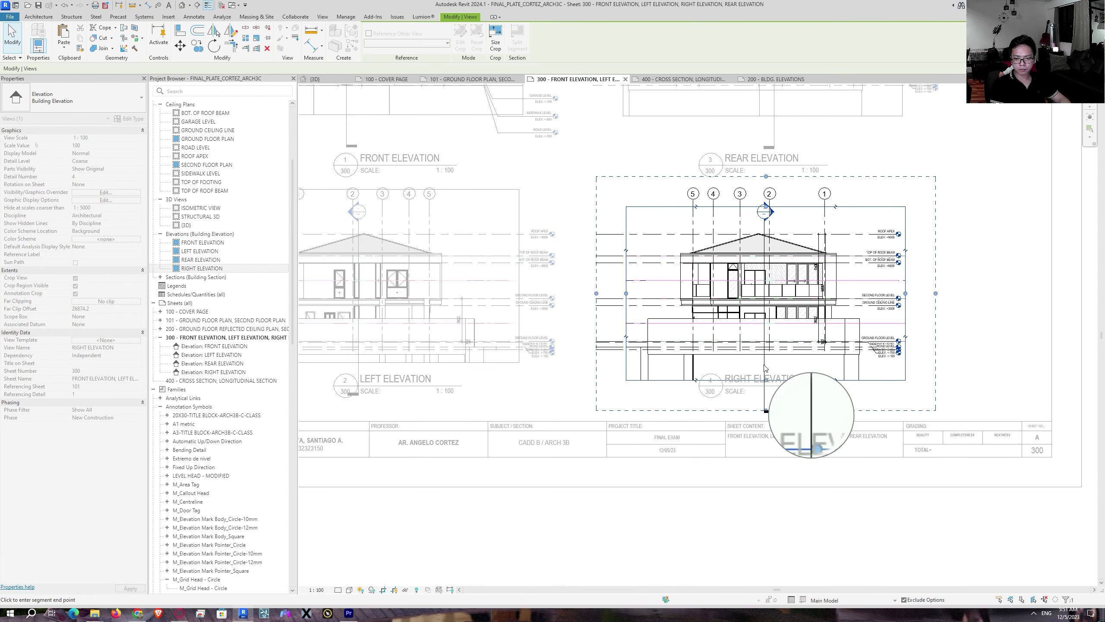
left_click(763, 374)
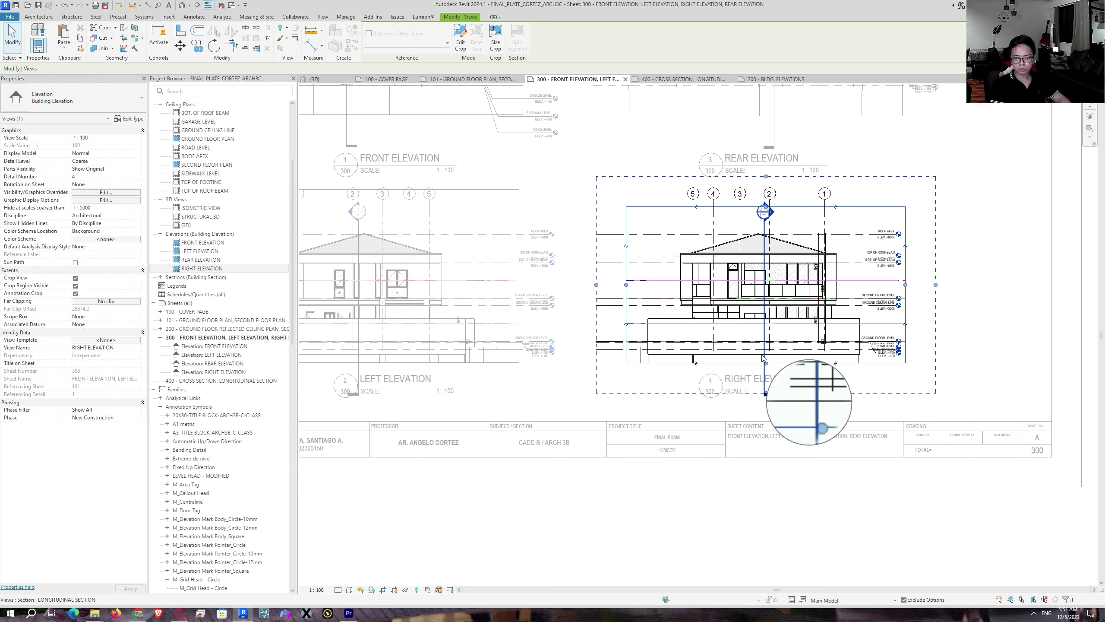
Step: Examine the Right Elevation's section marker and level labels, deactivate the view and review the four elevations' arrangement on the sheet
scroll(770, 240, "up", 2)
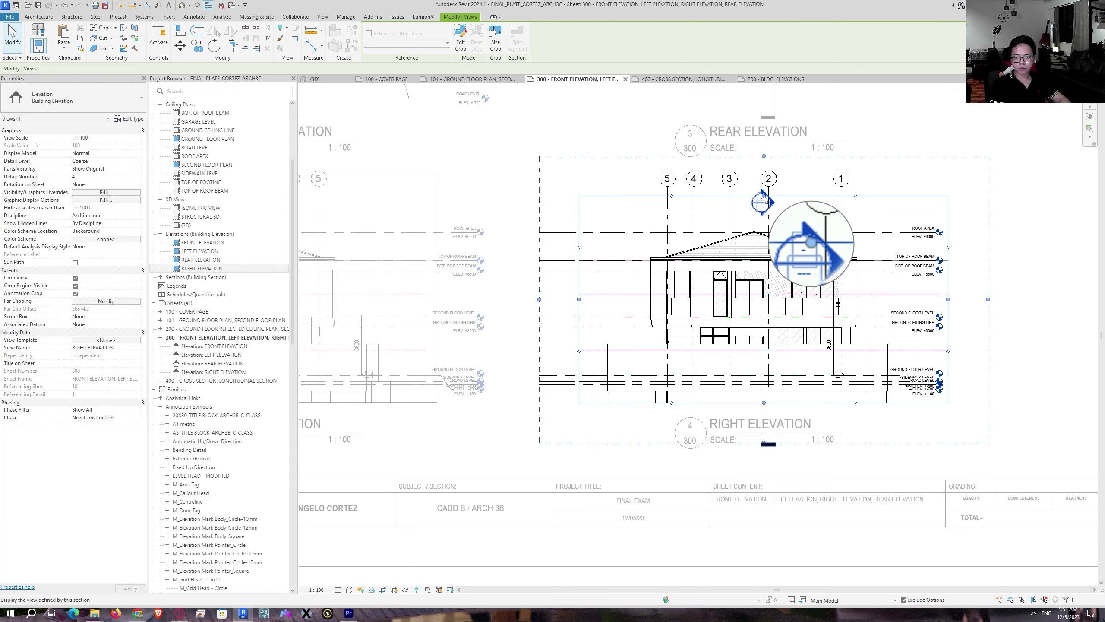
middle_click_drag(760, 206, 870, 291)
scroll(719, 268, "down", 2)
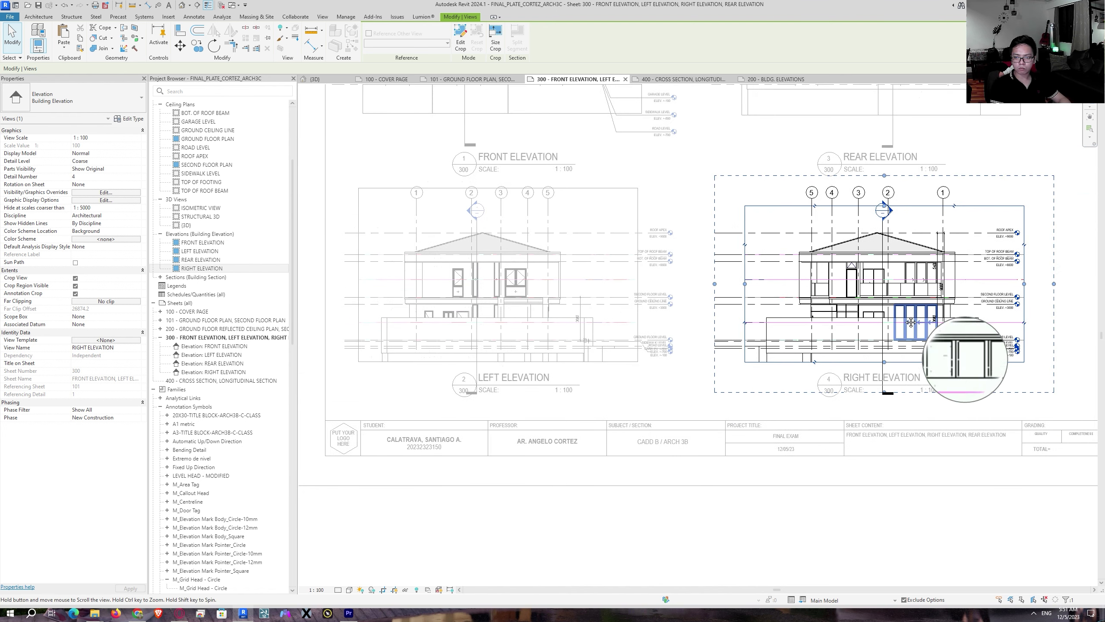
middle_click_drag(921, 317, 752, 304)
scroll(879, 335, "up", 5)
key("Escape")
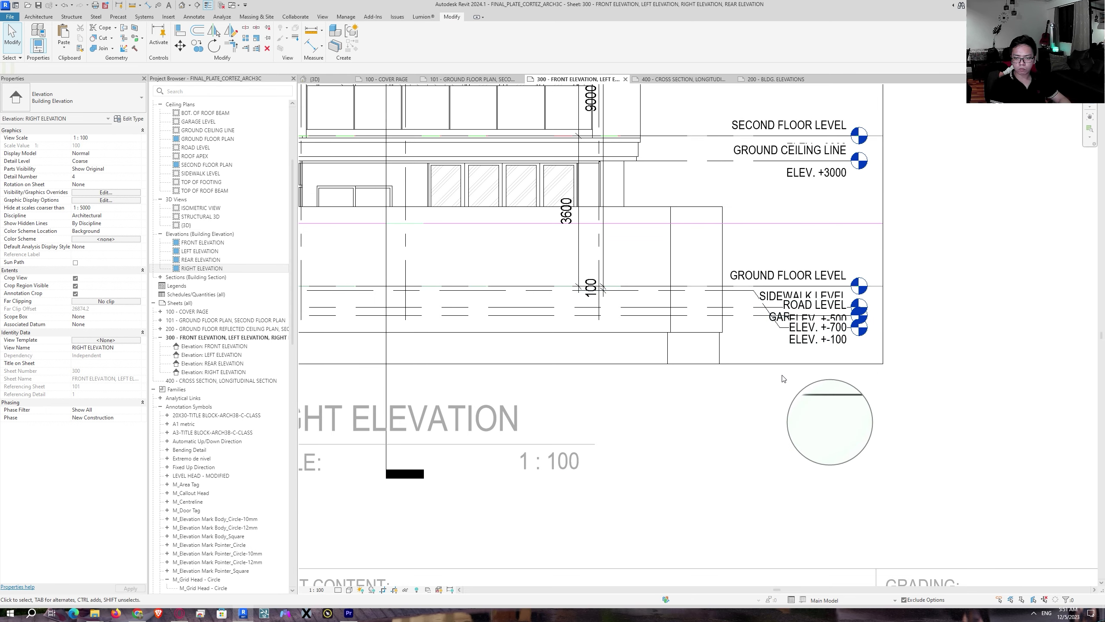
left_click(827, 344)
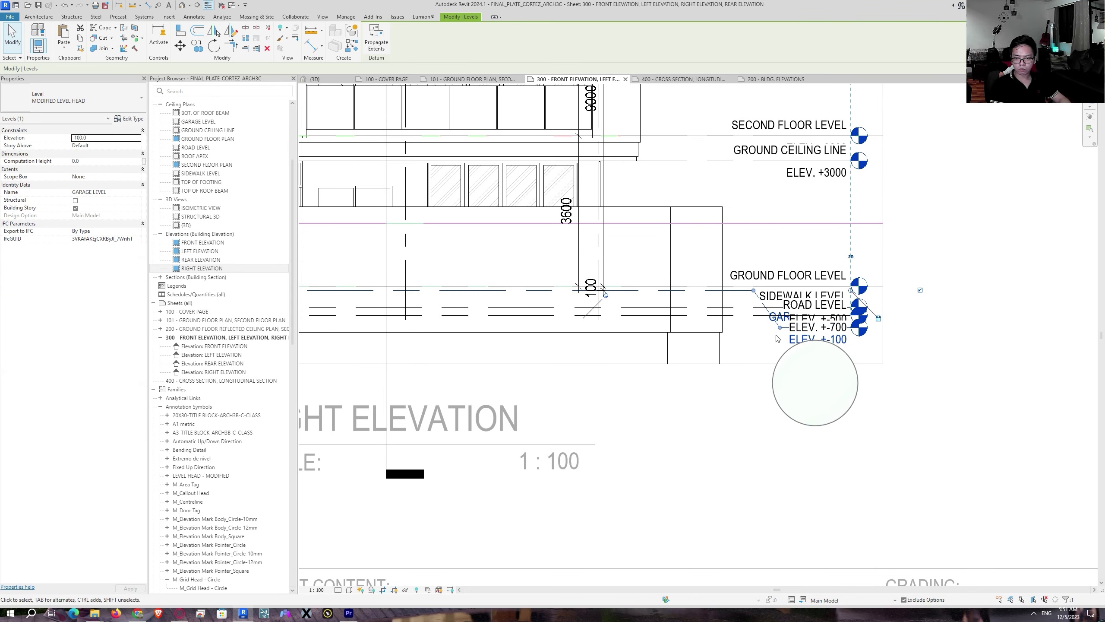
scroll(778, 339, "down", 3)
key("Escape")
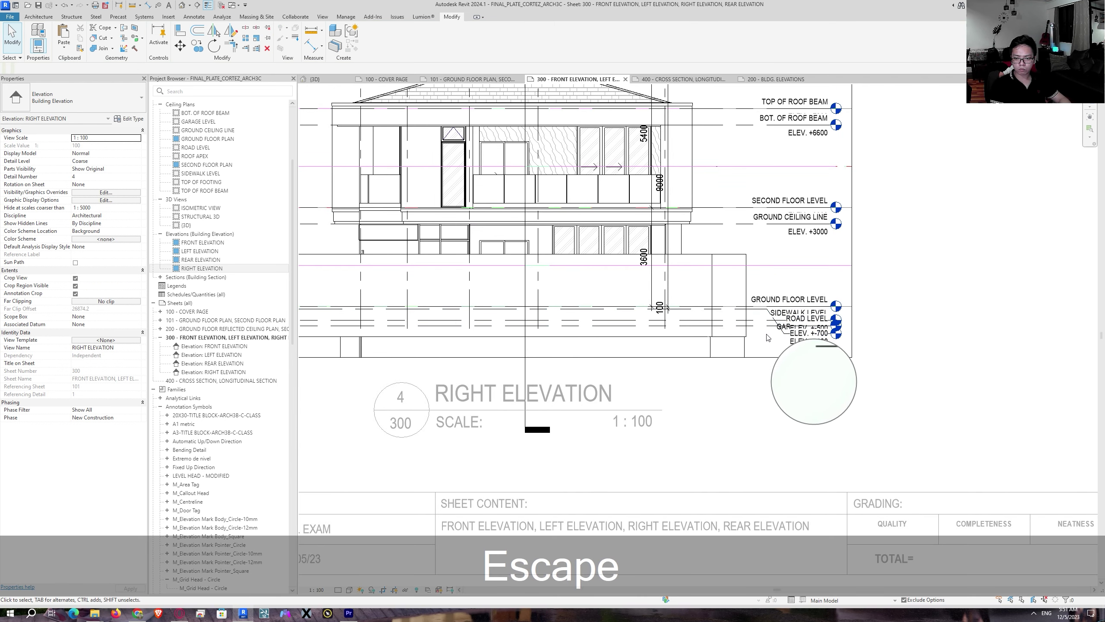
scroll(766, 331, "down", 2)
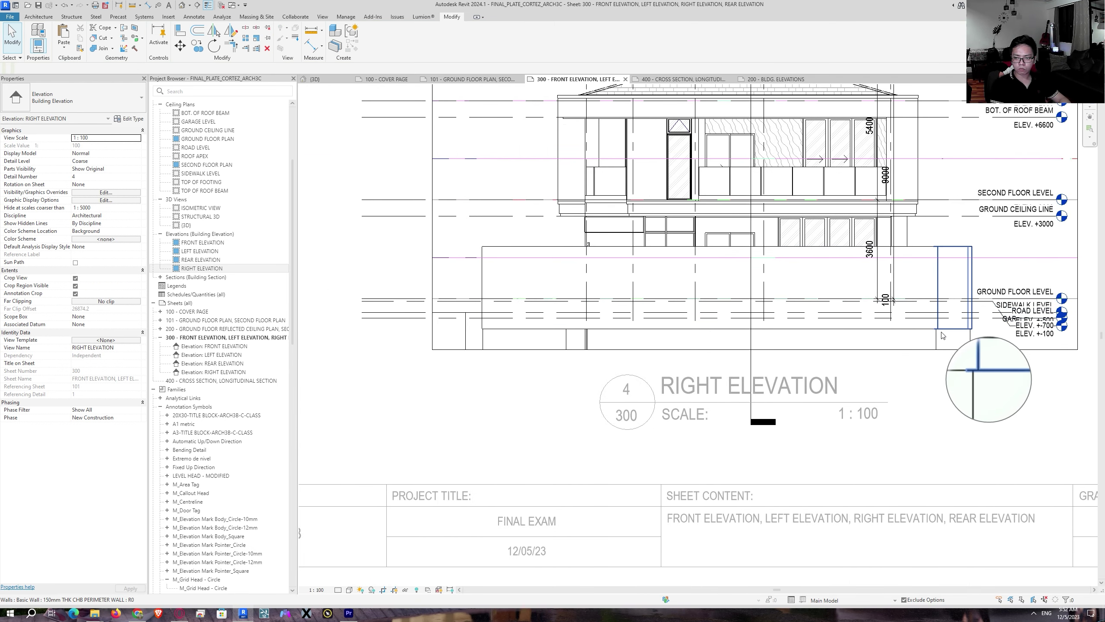
middle_click_drag(935, 337, 873, 417)
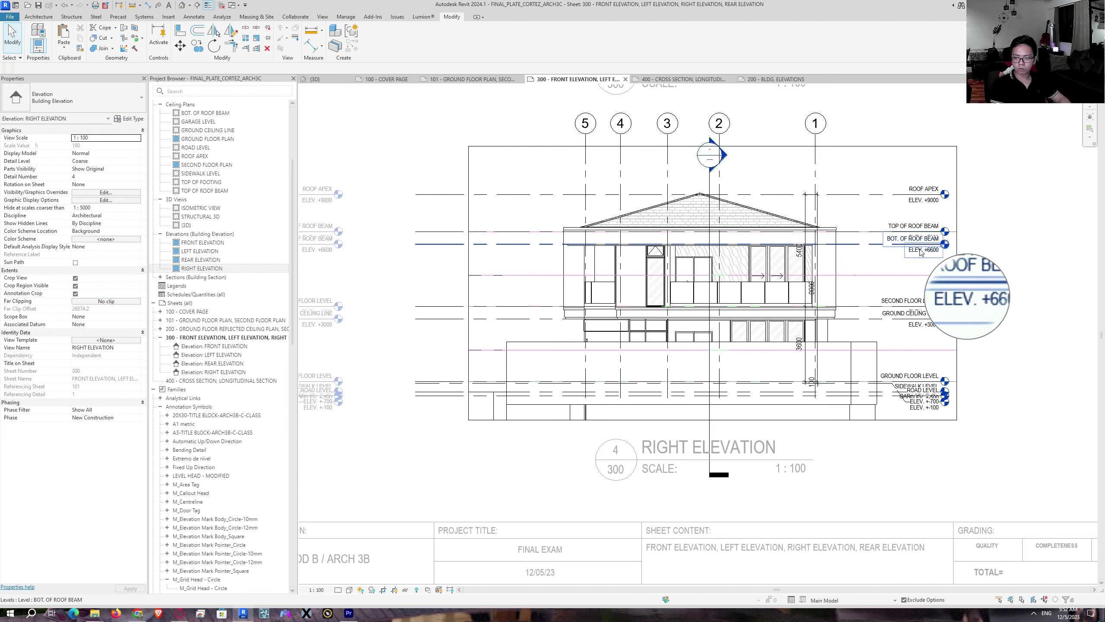
scroll(831, 405, "down", 5)
key("Escape")
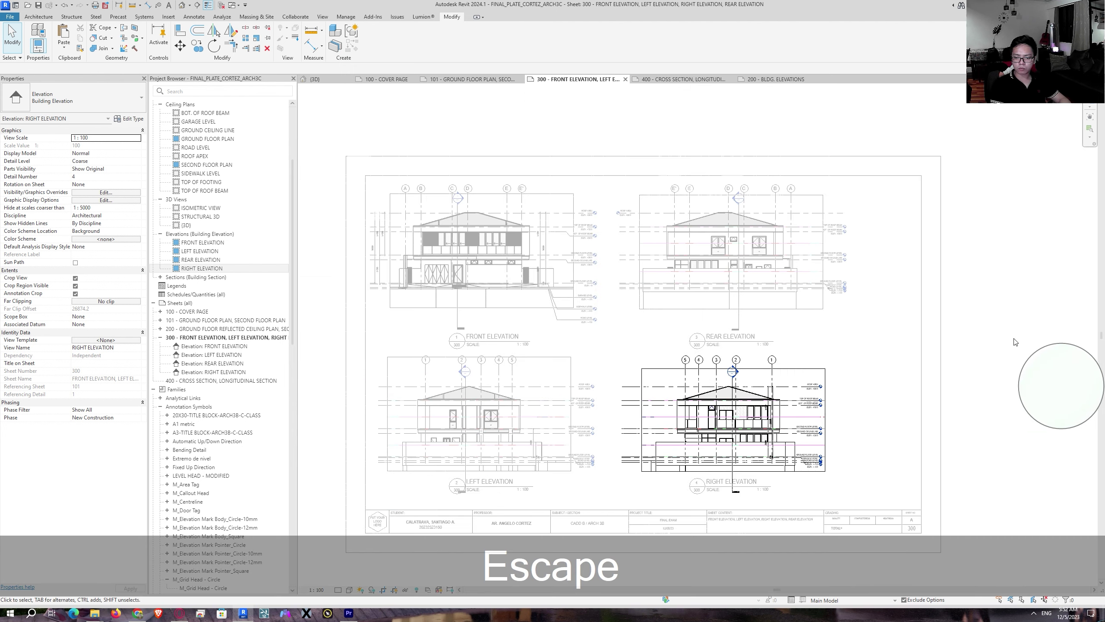
key("Escape")
scroll(657, 268, "up", 2)
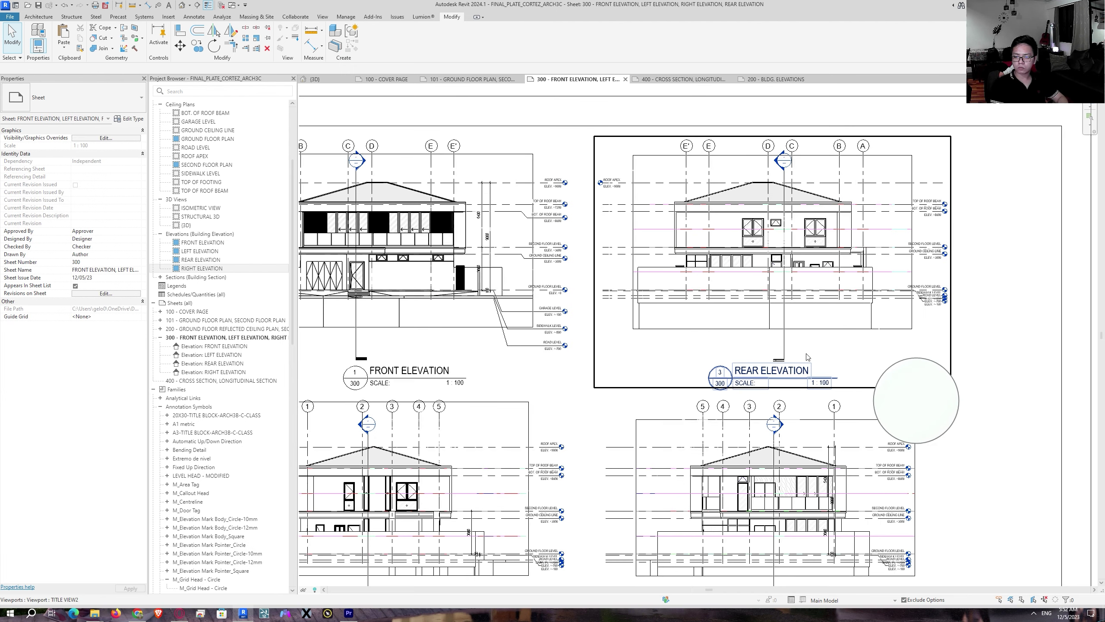
middle_click_drag(540, 509, 774, 382)
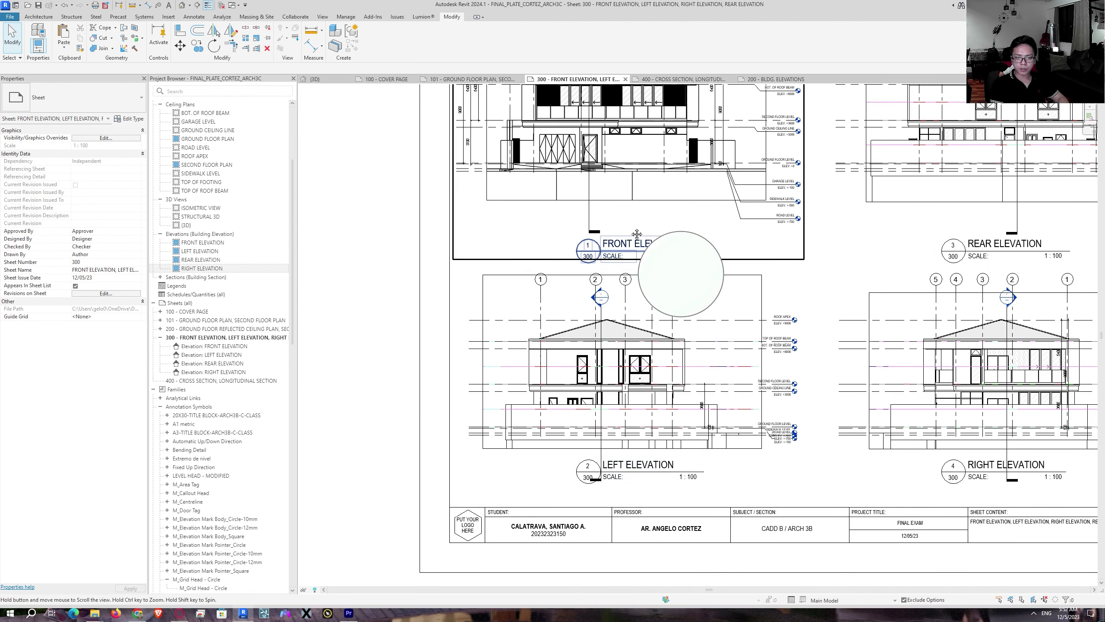
middle_click_drag(709, 220, 595, 258)
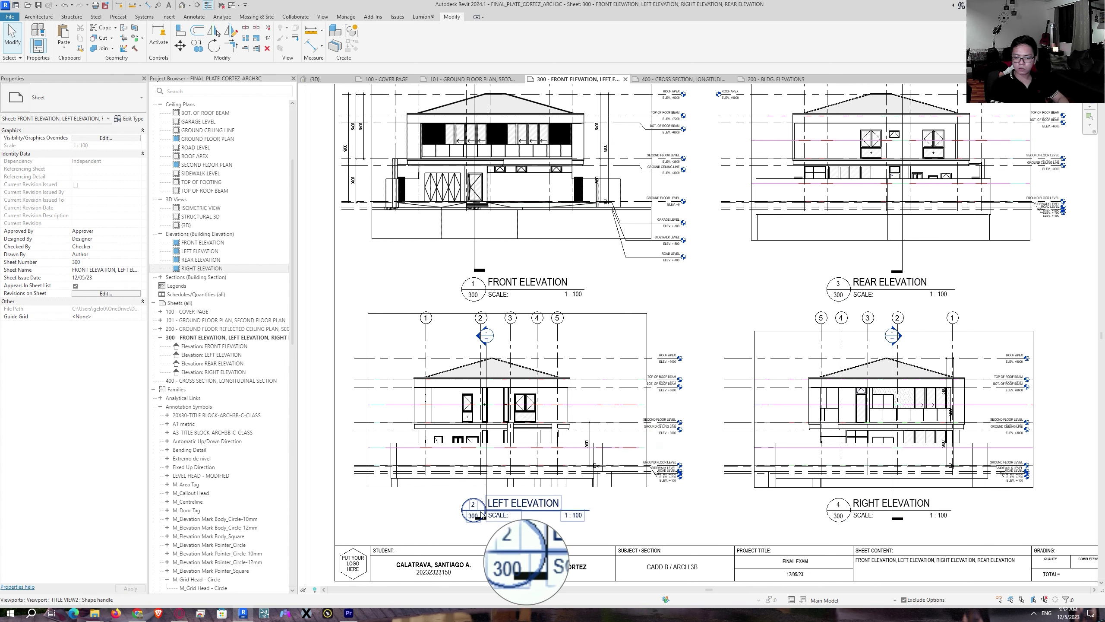
Step: Activate the Right Elevation viewport and hide all imported CAD categories through its visibility/graphic overrides
left_click(918, 499)
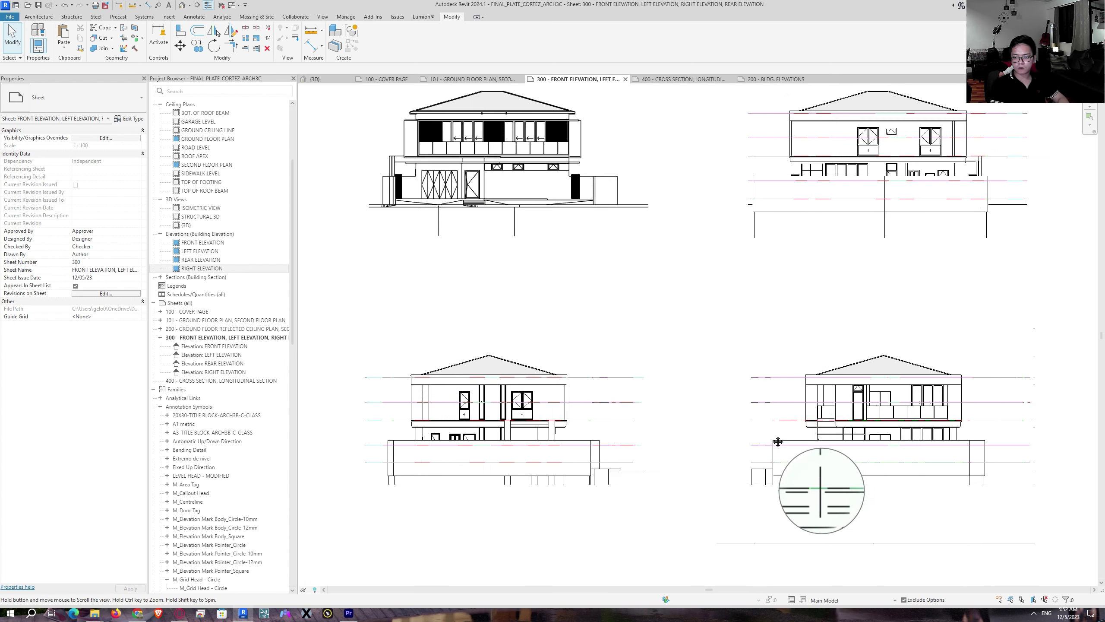
scroll(779, 394, "up", 4)
scroll(780, 378, "up", 3)
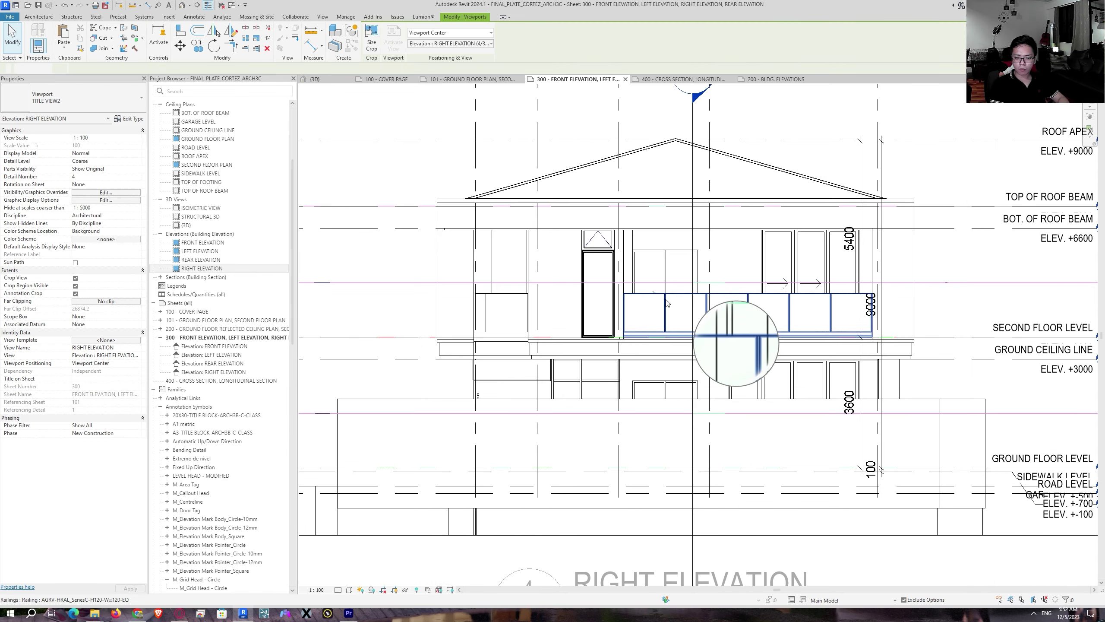
double_click(780, 377)
key("v")
key("v")
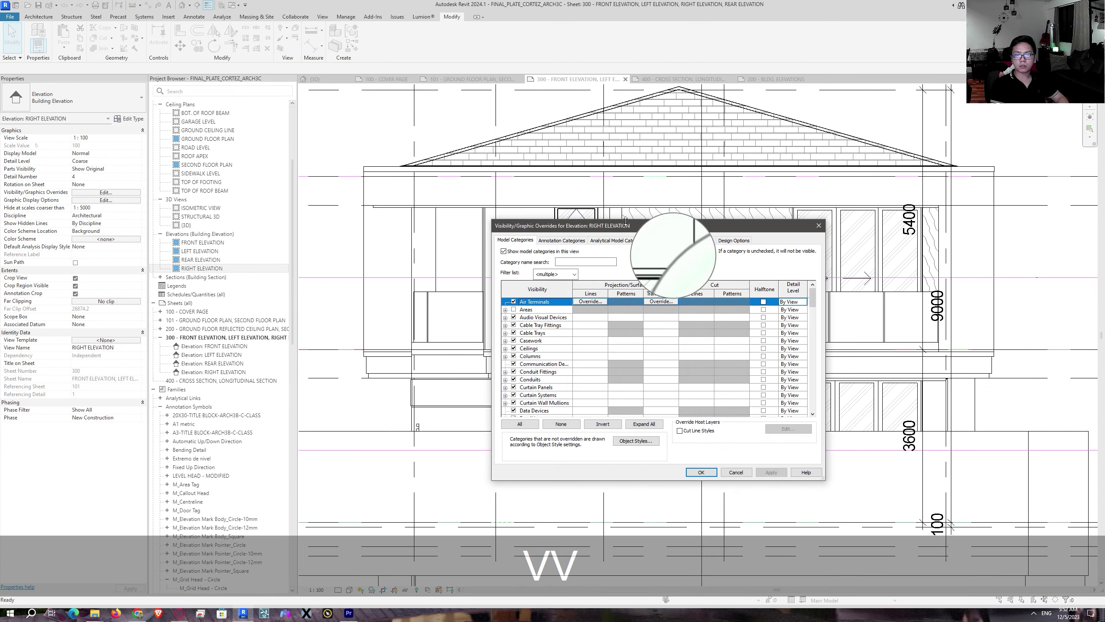
left_click(673, 240)
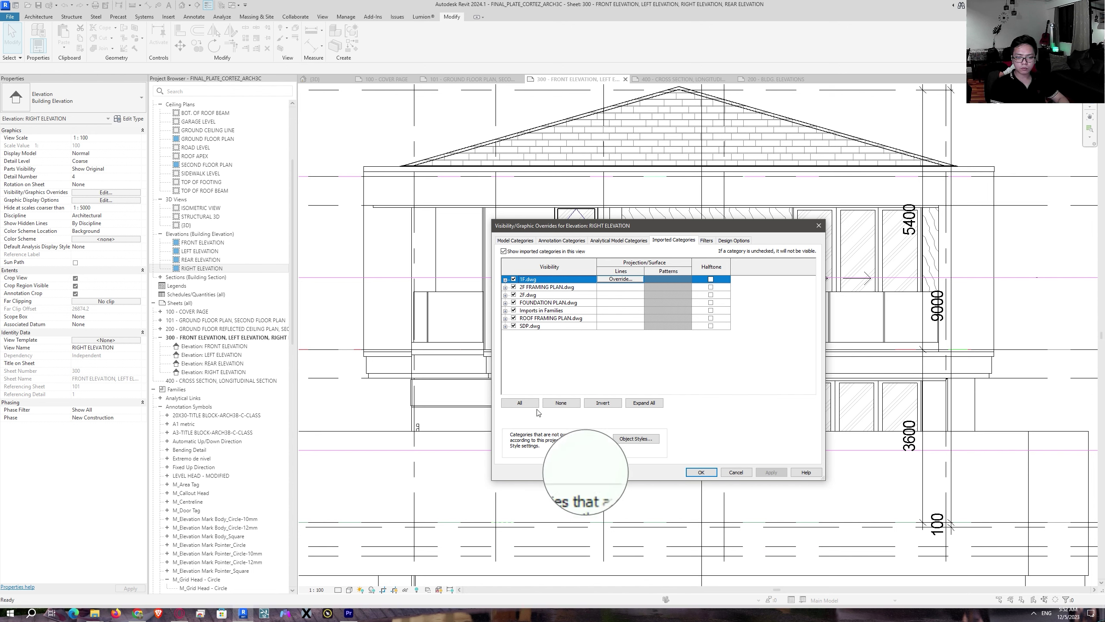
left_click(520, 402)
left_click(561, 402)
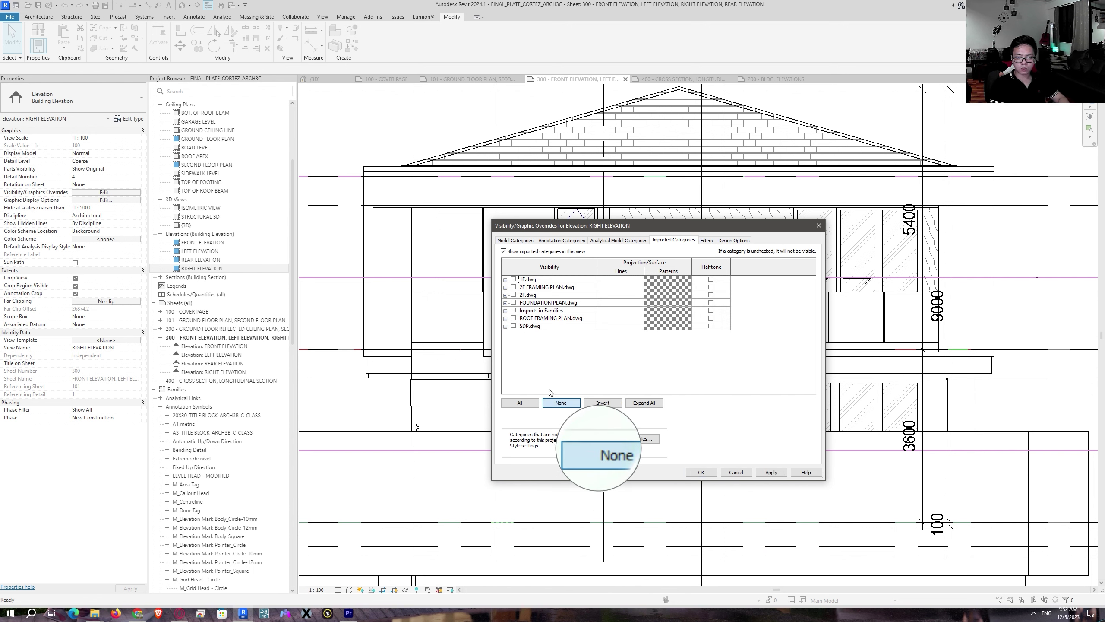
left_click(771, 472)
left_click(701, 472)
Step: Set the Right Elevation view's detail level to Fine
middle_click_drag(540, 290, 684, 349)
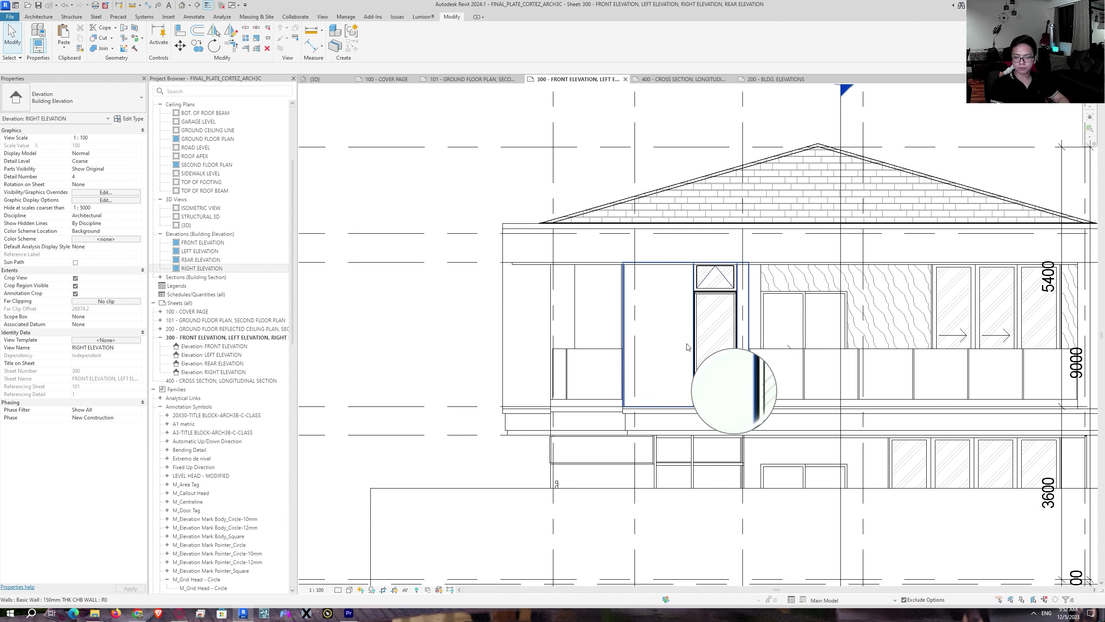
left_click(338, 590)
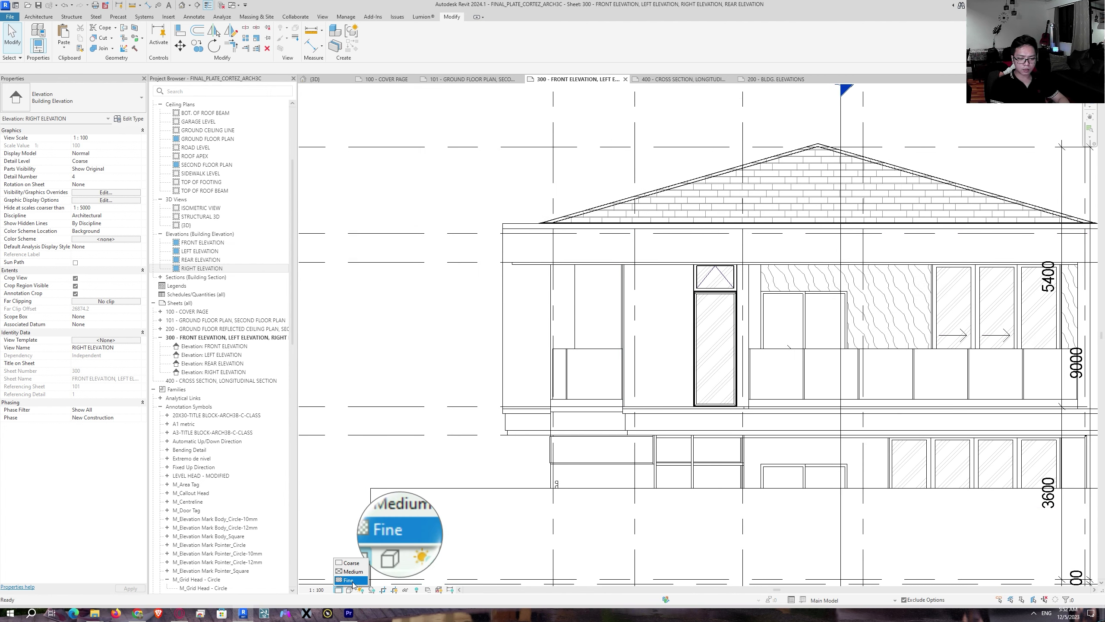
left_click(353, 581)
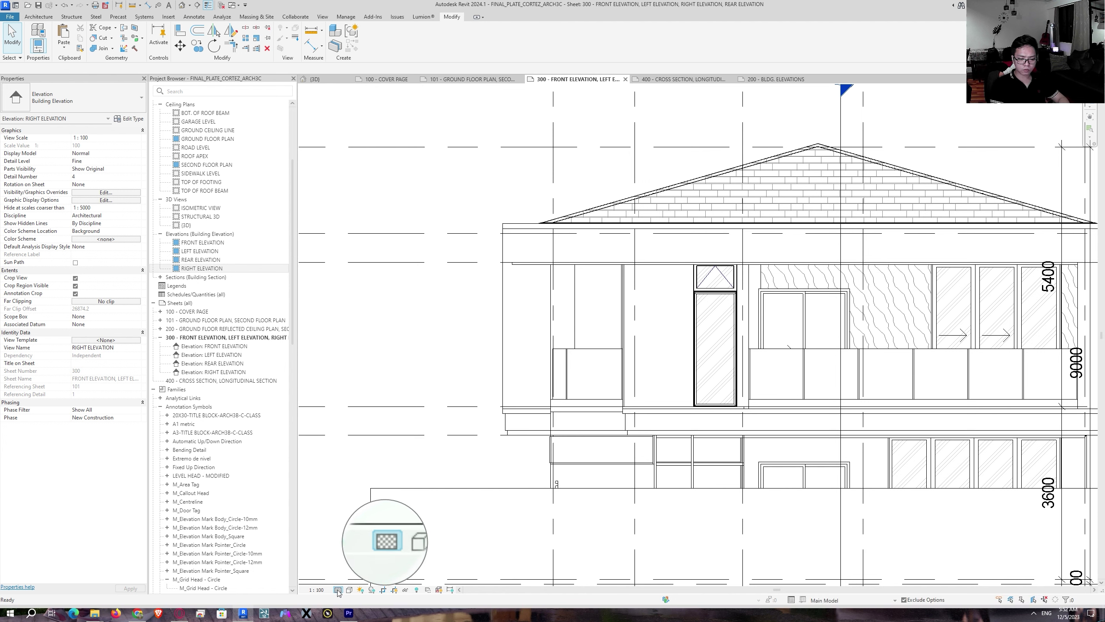
Step: Enable smooth lines with anti-aliasing in the Right Elevation's graphic display options and deactivate the viewport
key("g")
key("d")
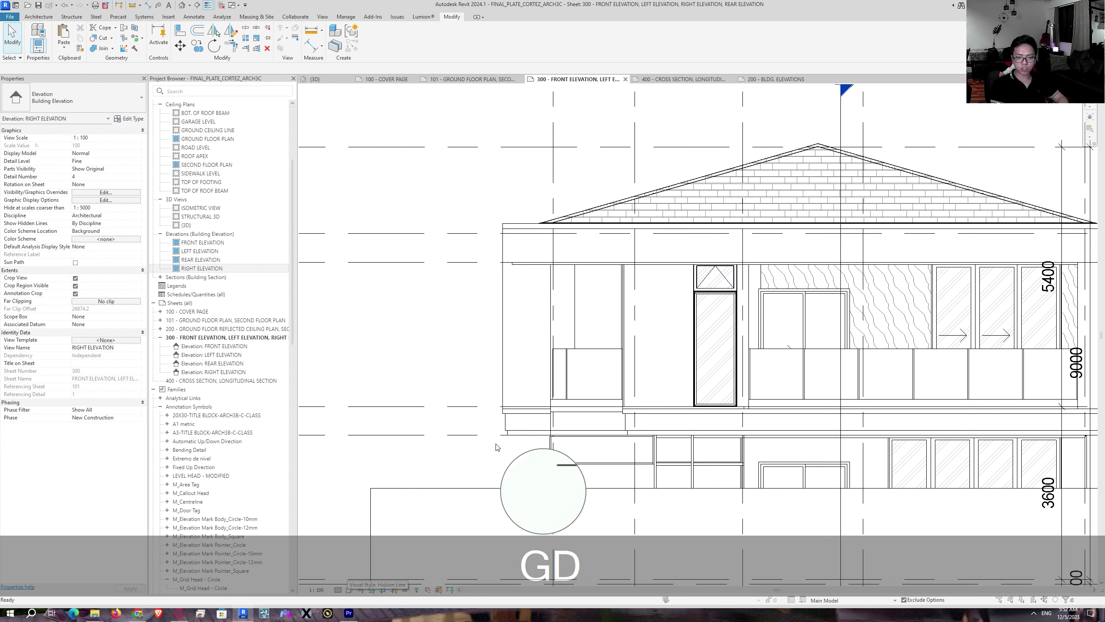
left_click(530, 256)
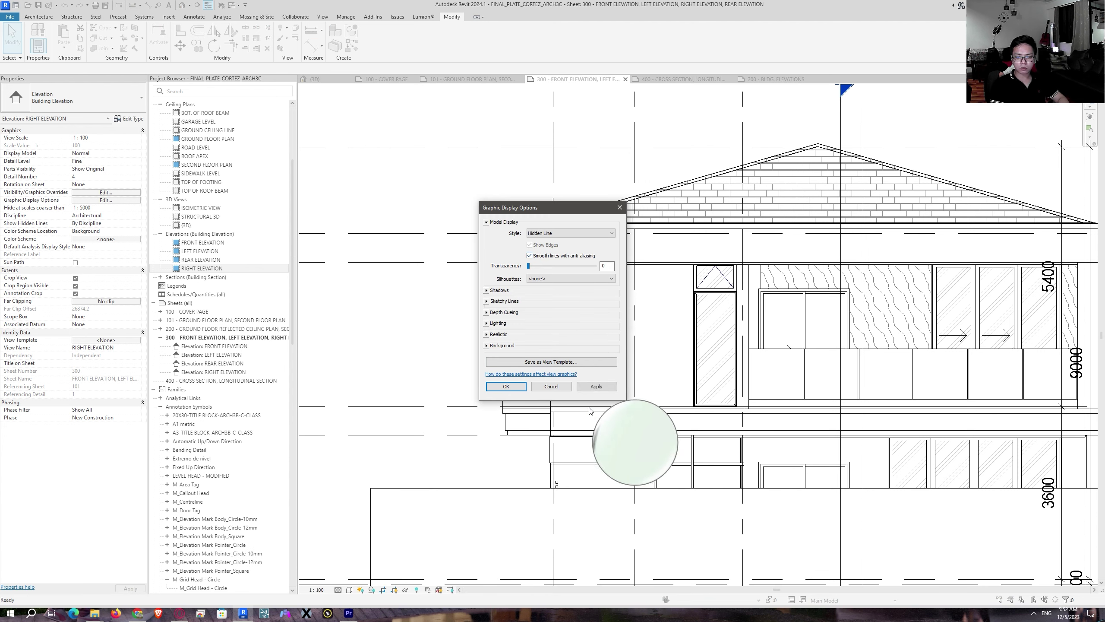
left_click(601, 387)
left_click(506, 387)
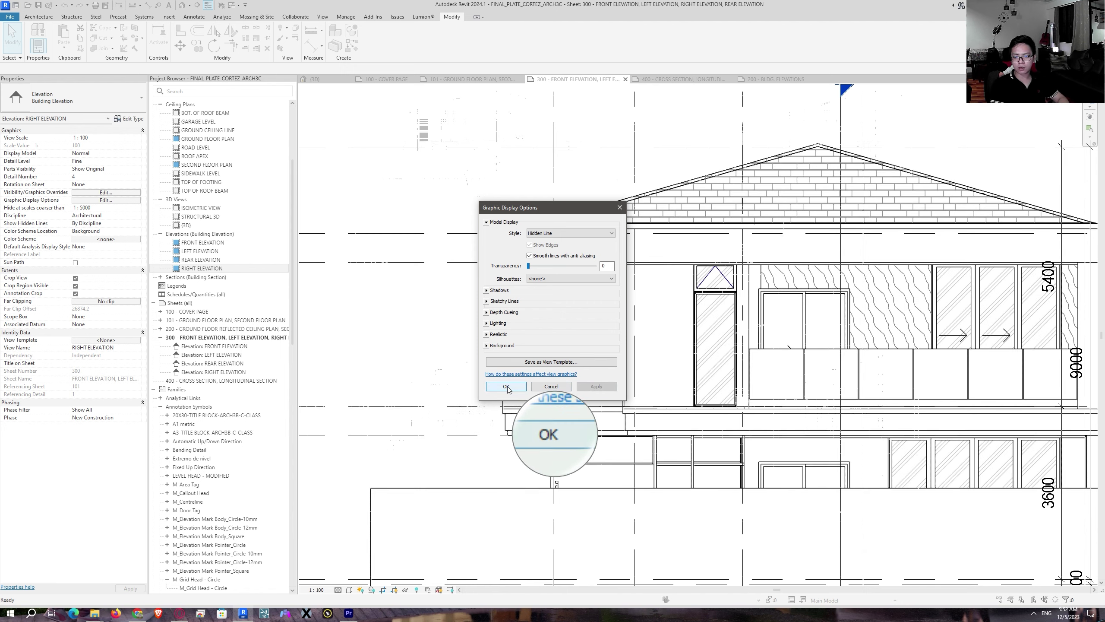
left_click(881, 364)
middle_click_drag(881, 363, 692, 376)
scroll(672, 329, "up", 1)
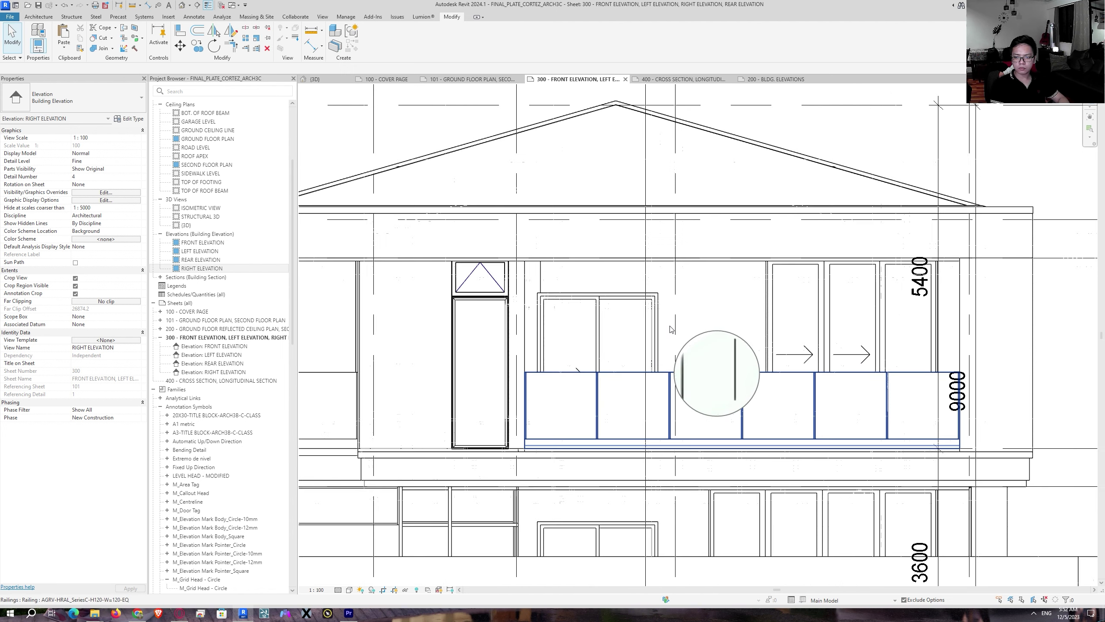
scroll(759, 326, "down", 3)
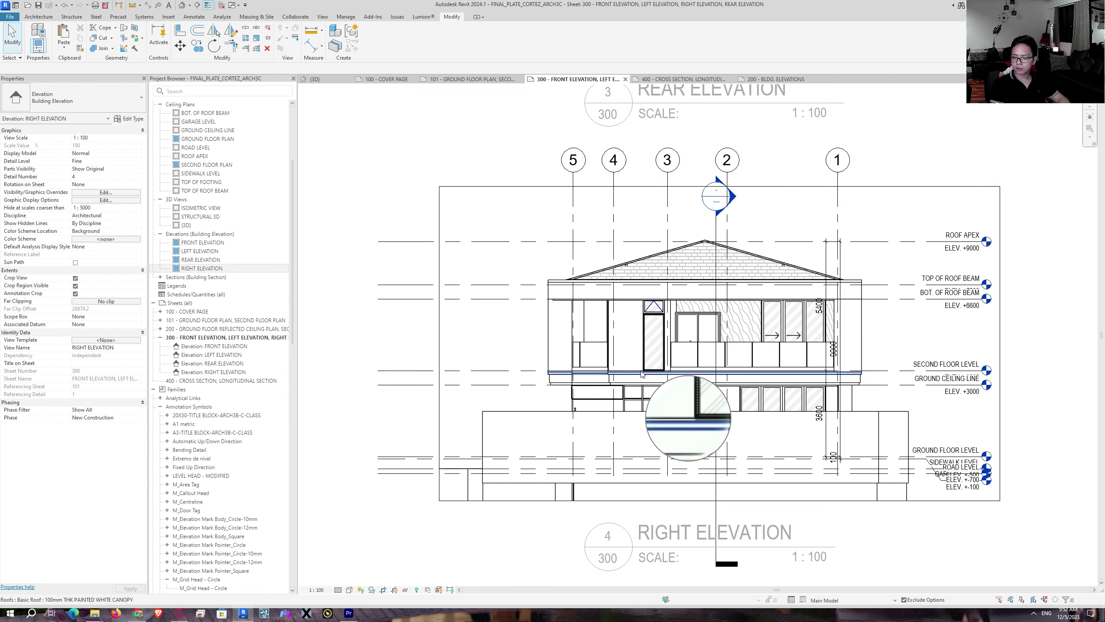
scroll(814, 370, "down", 4)
key("Escape")
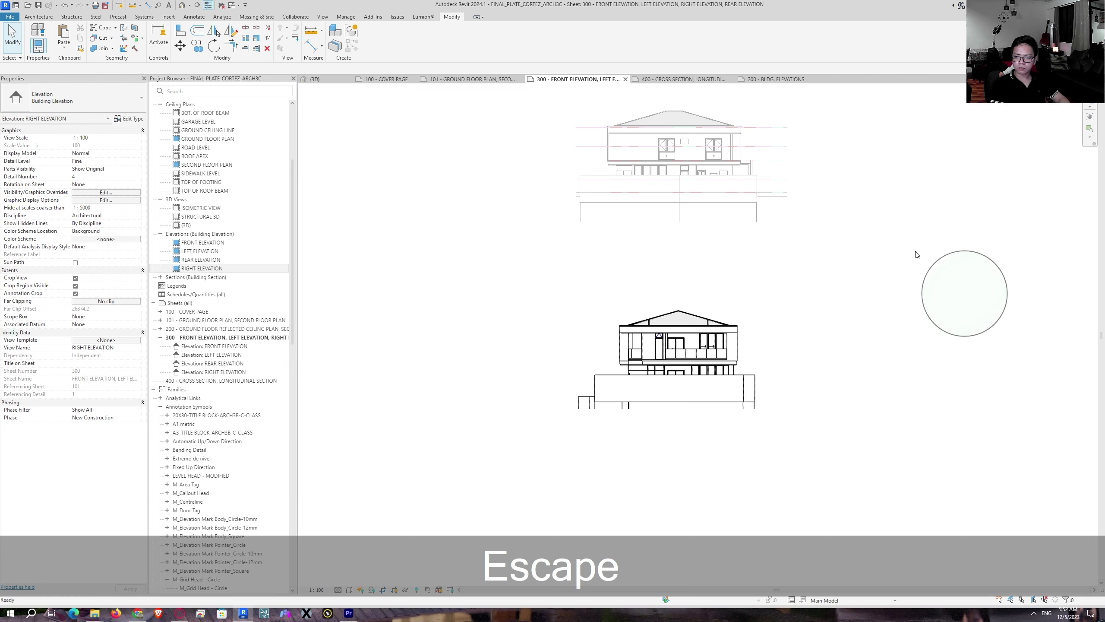
double_click(956, 243)
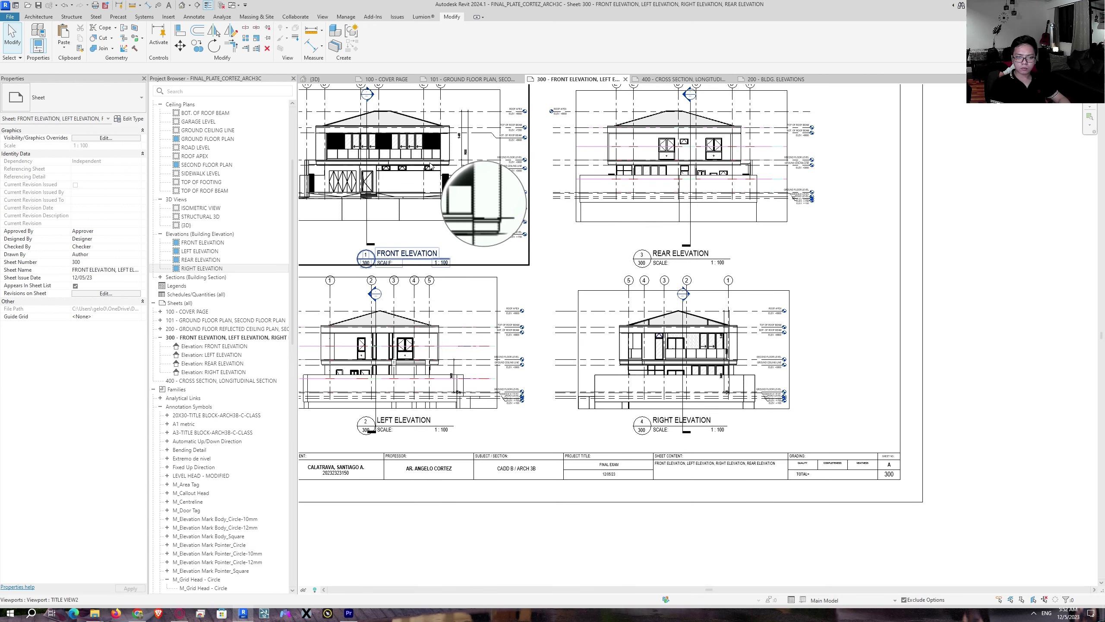
Step: Activate the Front Elevation viewport and open the second-floor vertical fin wall for in-place editing
double_click(423, 170)
scroll(541, 190, "up", 6)
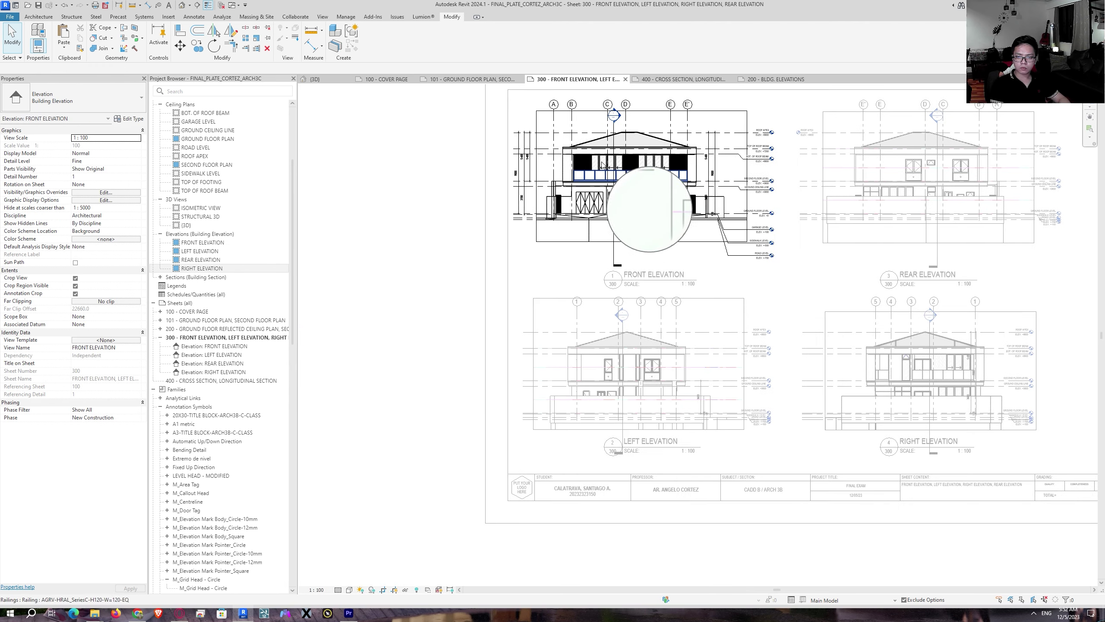
scroll(538, 183, "up", 5)
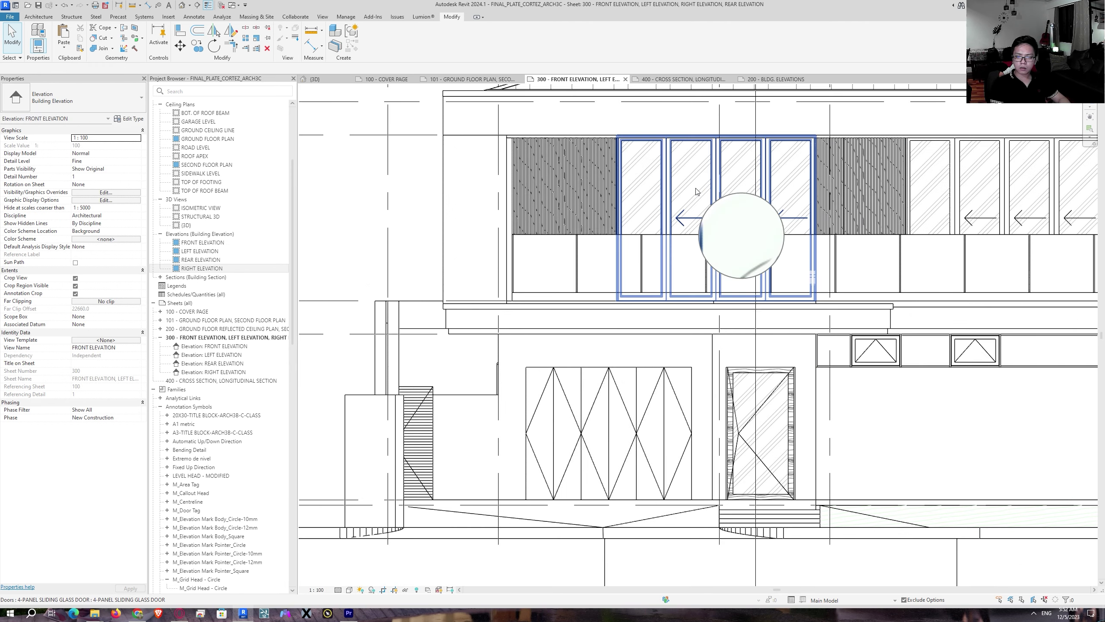
left_click(495, 169)
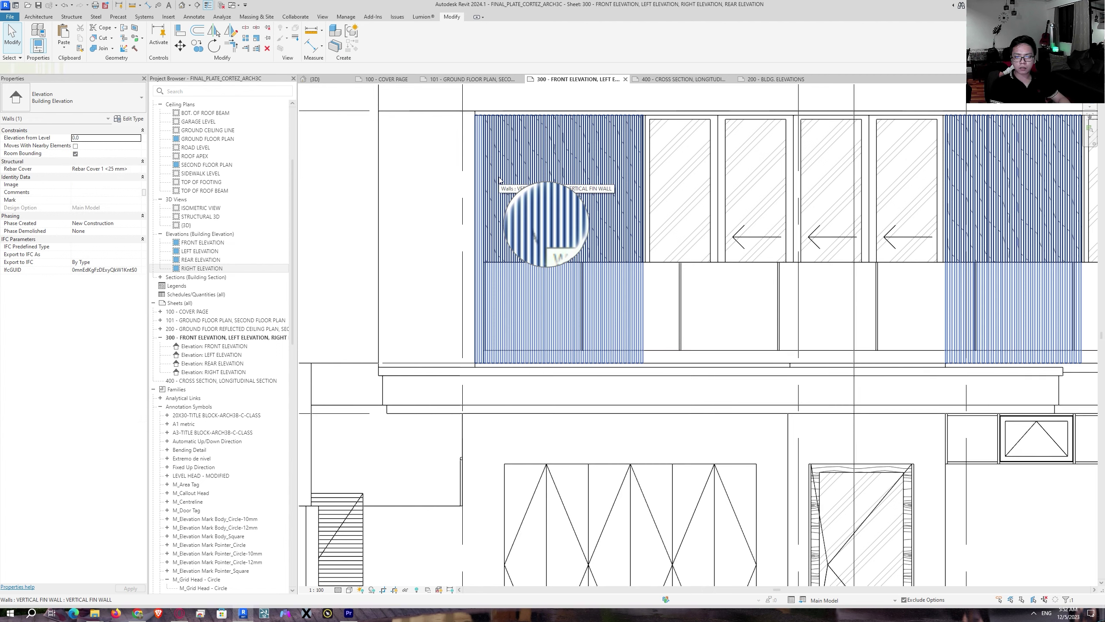
scroll(493, 159, "up", 3)
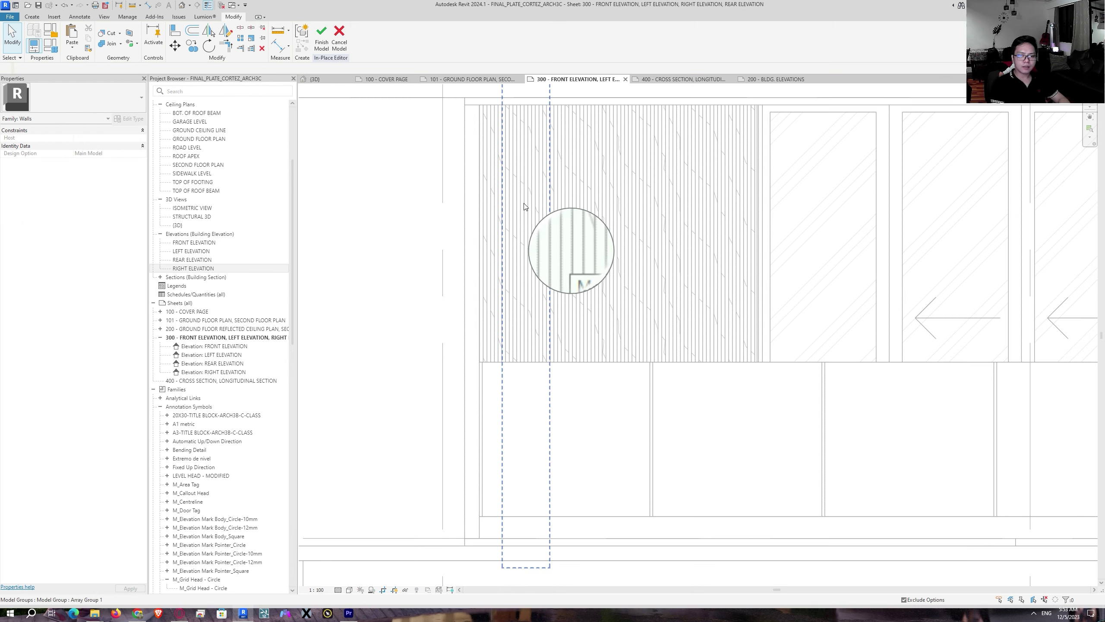
Step: Edit the fin wall's first array group, copy its edge void extrusion to the clipboard and finish the group
scroll(525, 207, "up", 3)
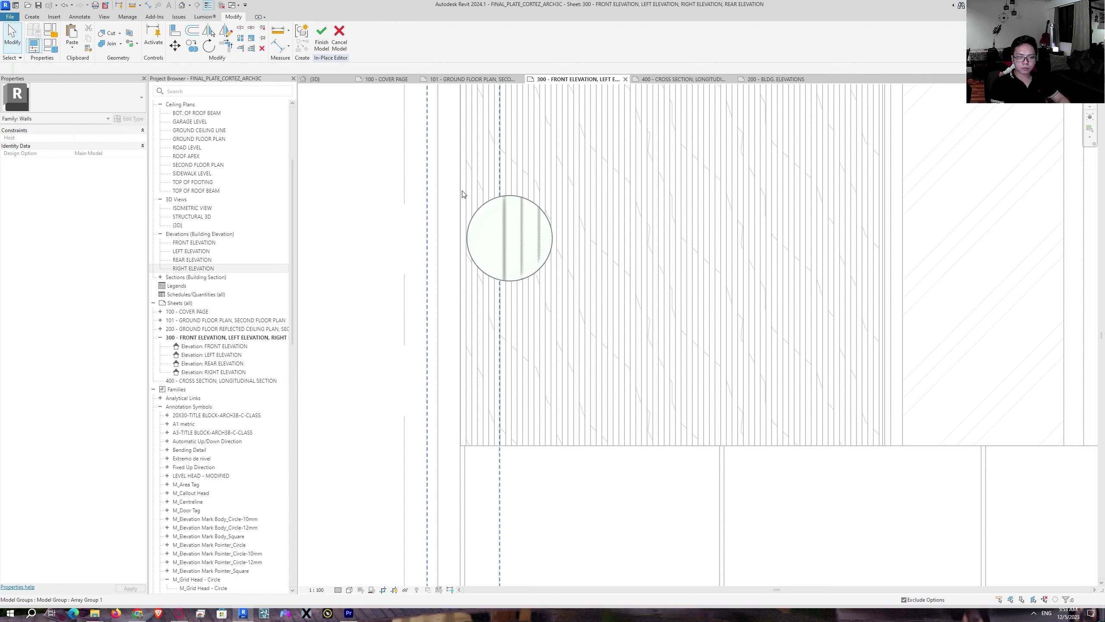
left_click(464, 192)
double_click(467, 182)
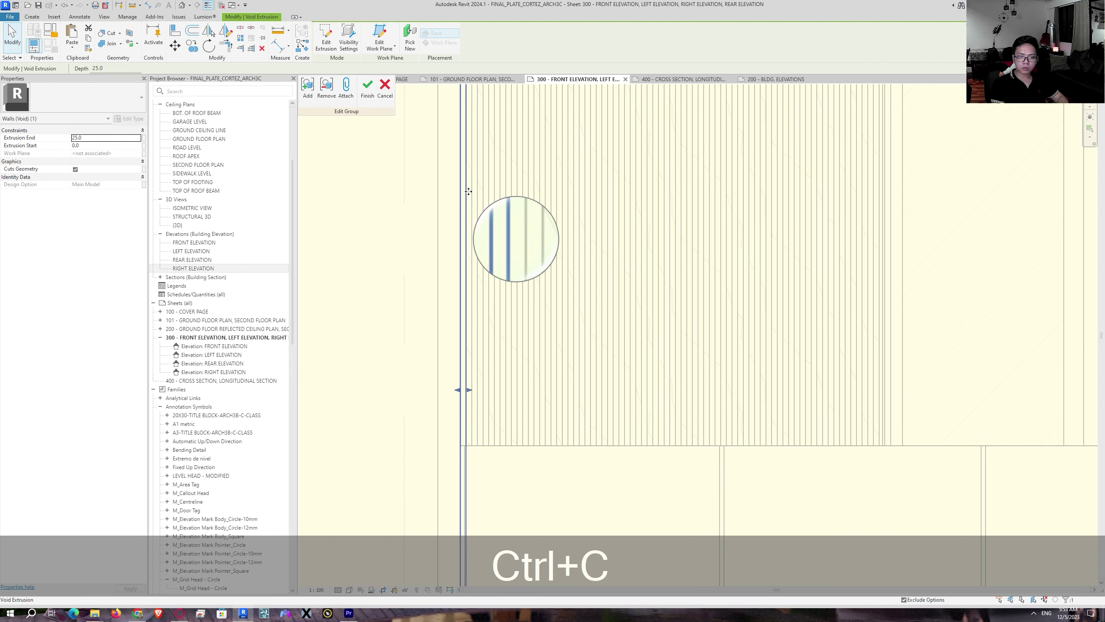
left_click(367, 89)
Step: Paste the copied void in the 3D view on the right side's second-floor wall, between the fin wall and the door
scroll(567, 206, "down", 2)
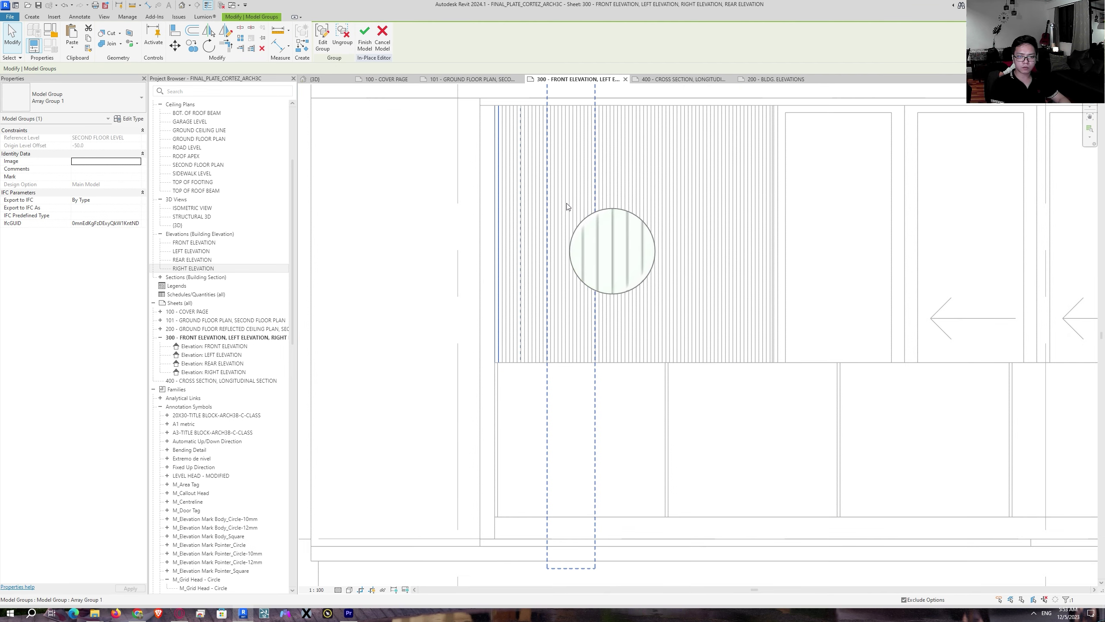
scroll(567, 207, "down", 4)
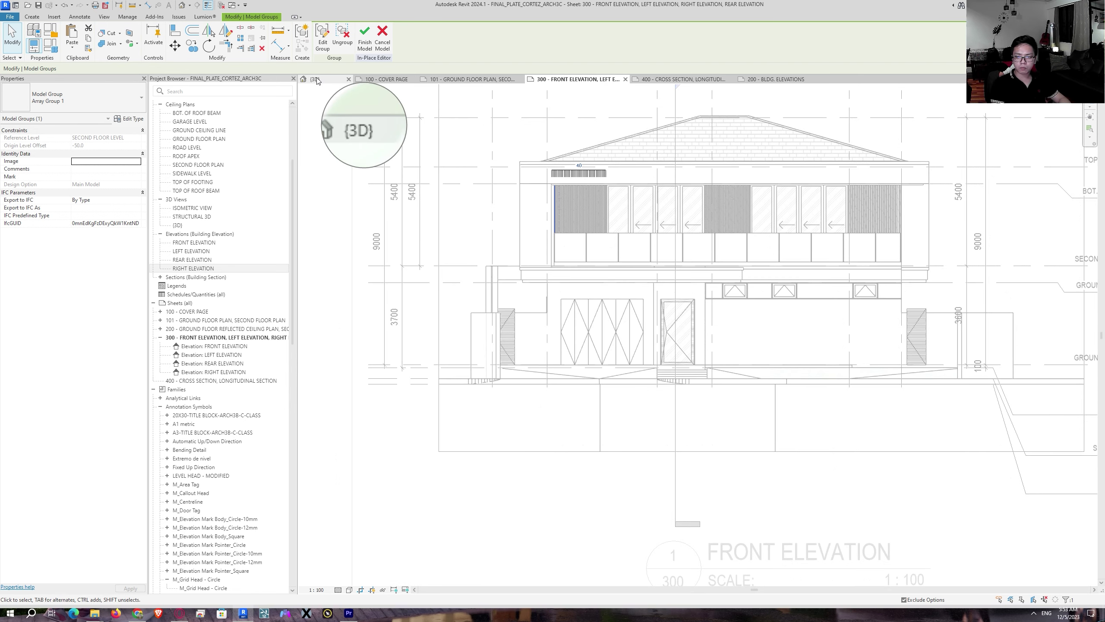
scroll(481, 136, "down", 5)
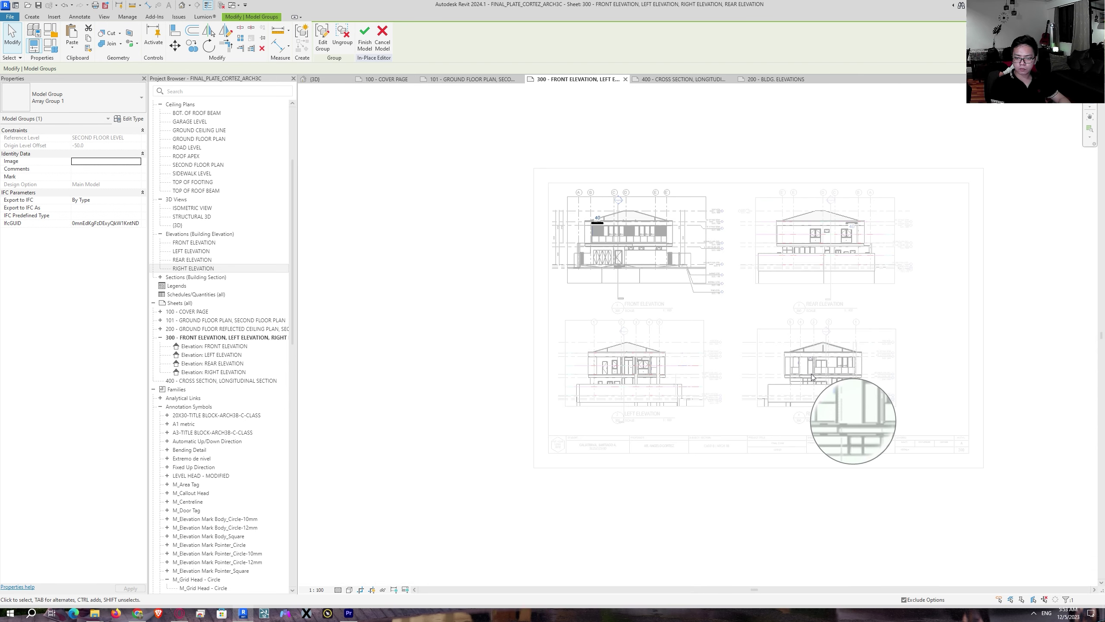
scroll(812, 377, "up", 5)
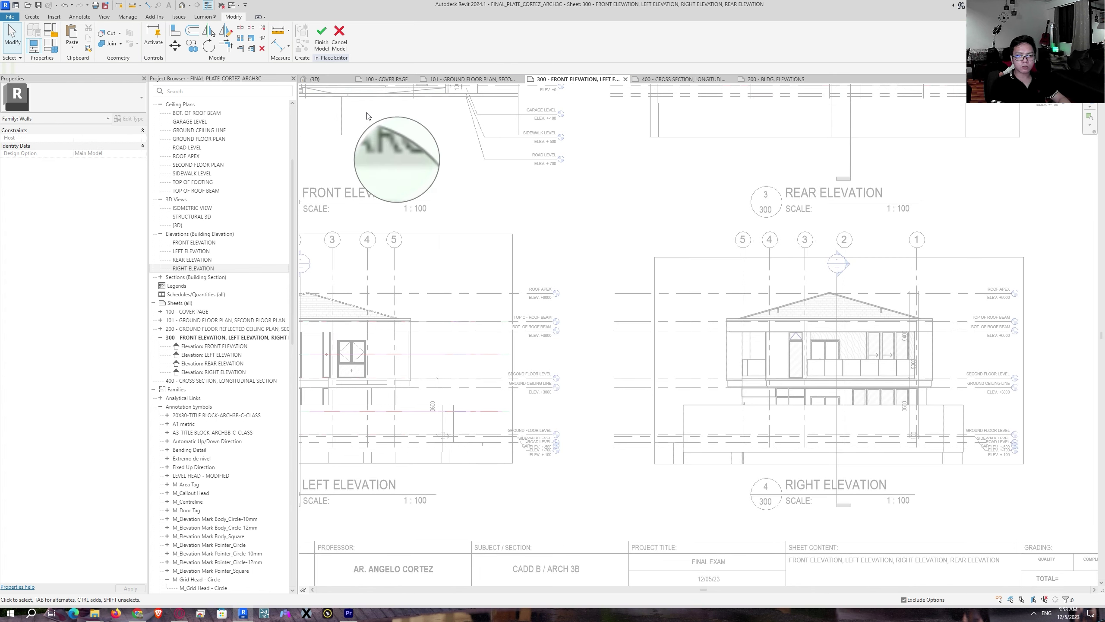
left_click(315, 79)
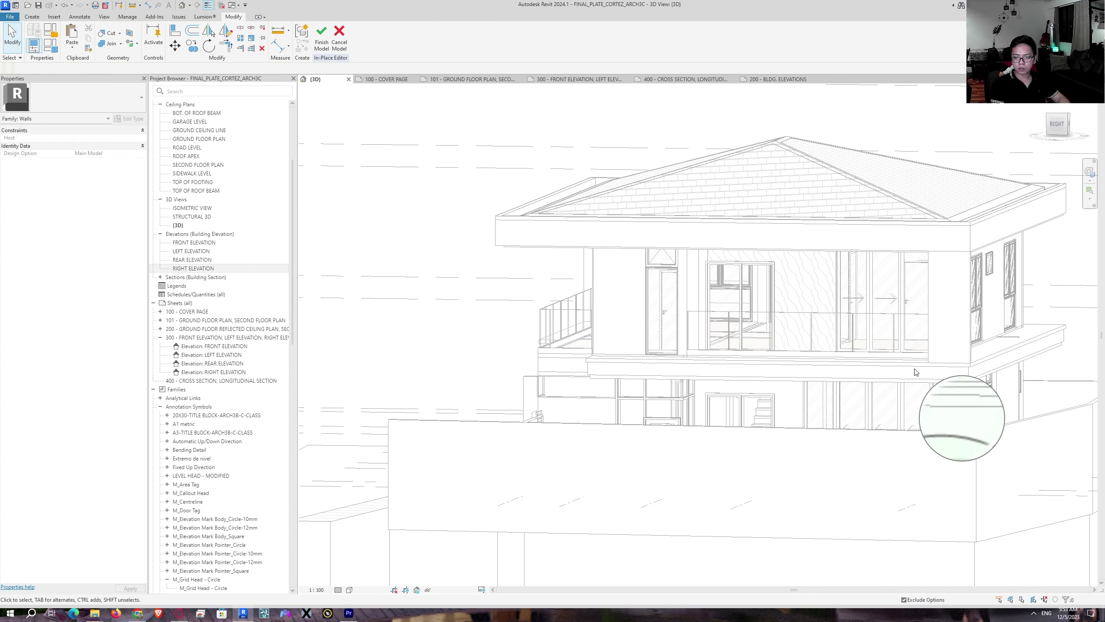
middle_click_drag(779, 318, 730, 306, "shift")
scroll(777, 269, "up", 3)
scroll(757, 268, "up", 2)
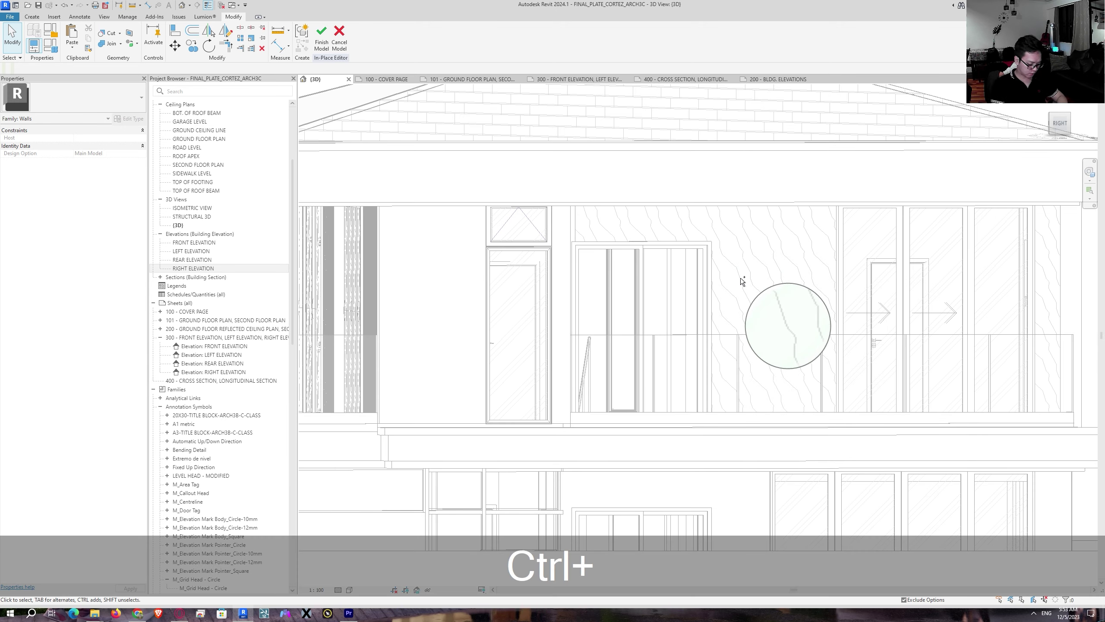
key("ctrl+v")
scroll(573, 326, "down", 2)
middle_click_drag(573, 327, 542, 275, "shift")
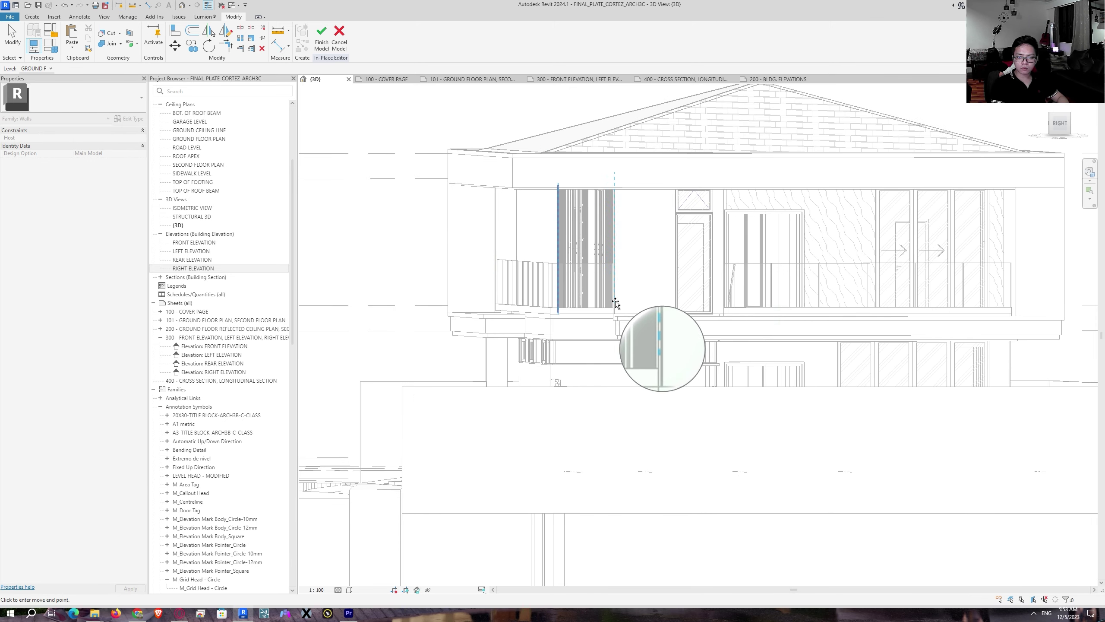
left_click(640, 303)
scroll(652, 270, "up", 2)
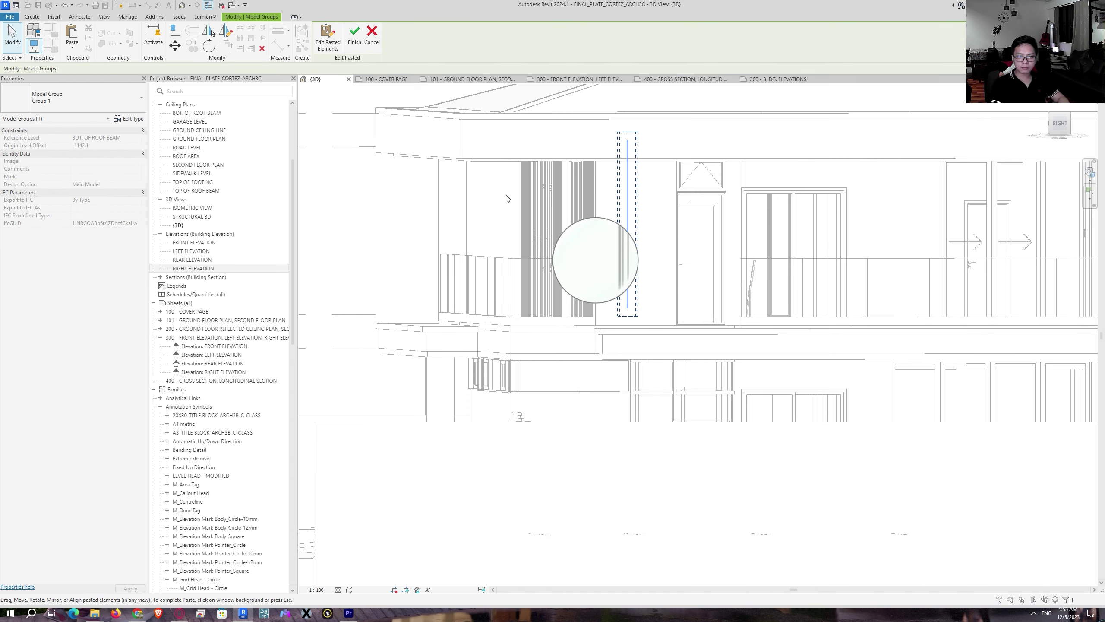
Step: Try to reassign the pasted void extrusion's work plane by picking a plane on the second-floor wall
left_click(323, 34)
left_click(627, 185)
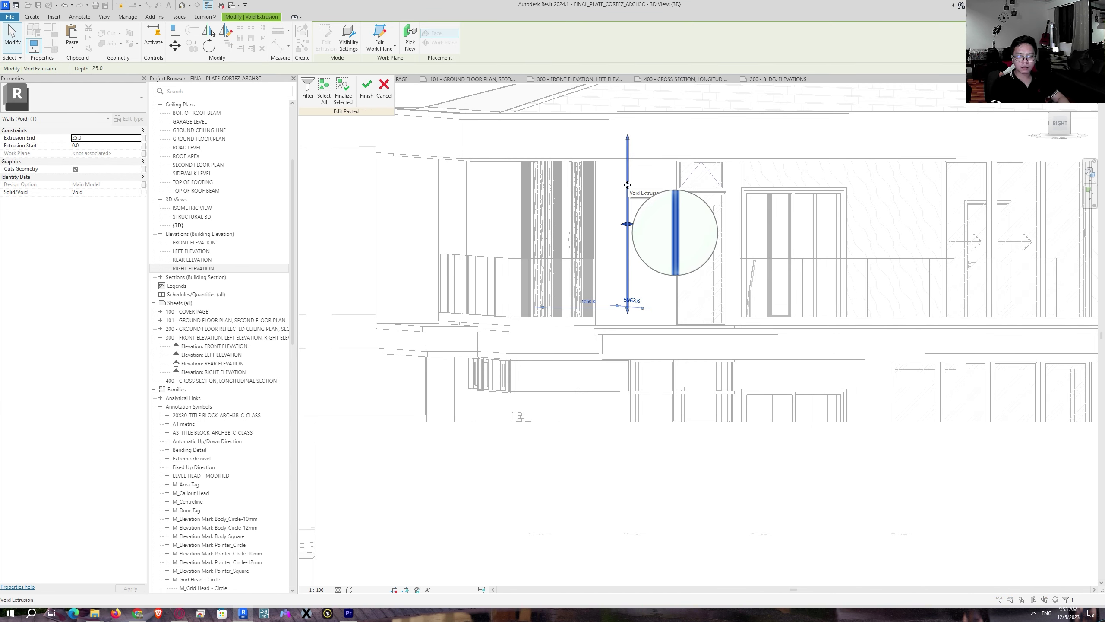
left_click(380, 38)
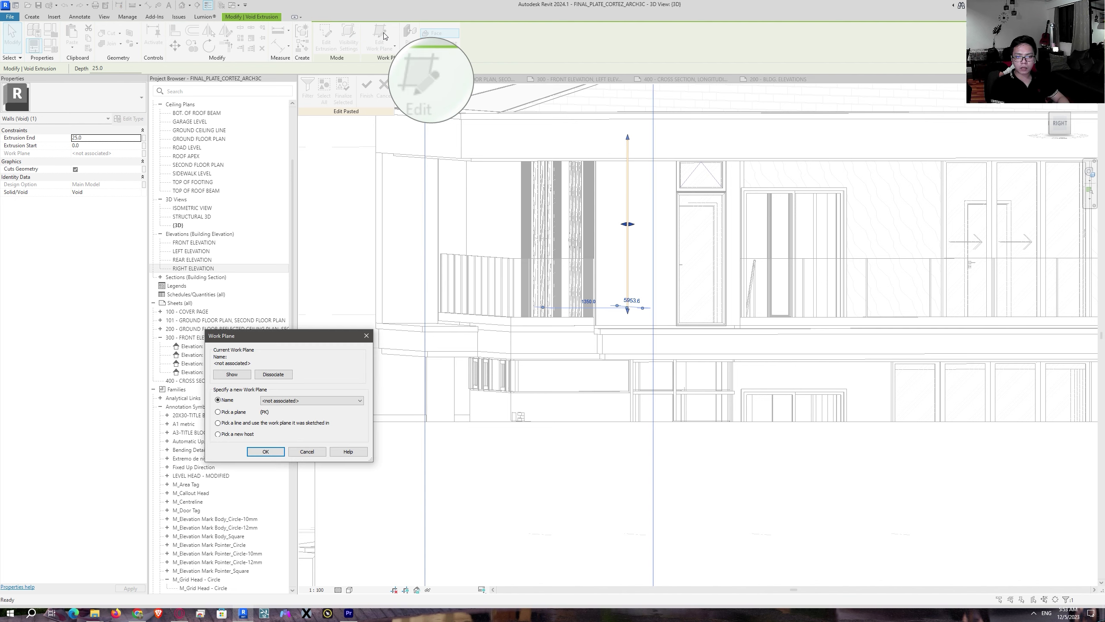
left_click(227, 409)
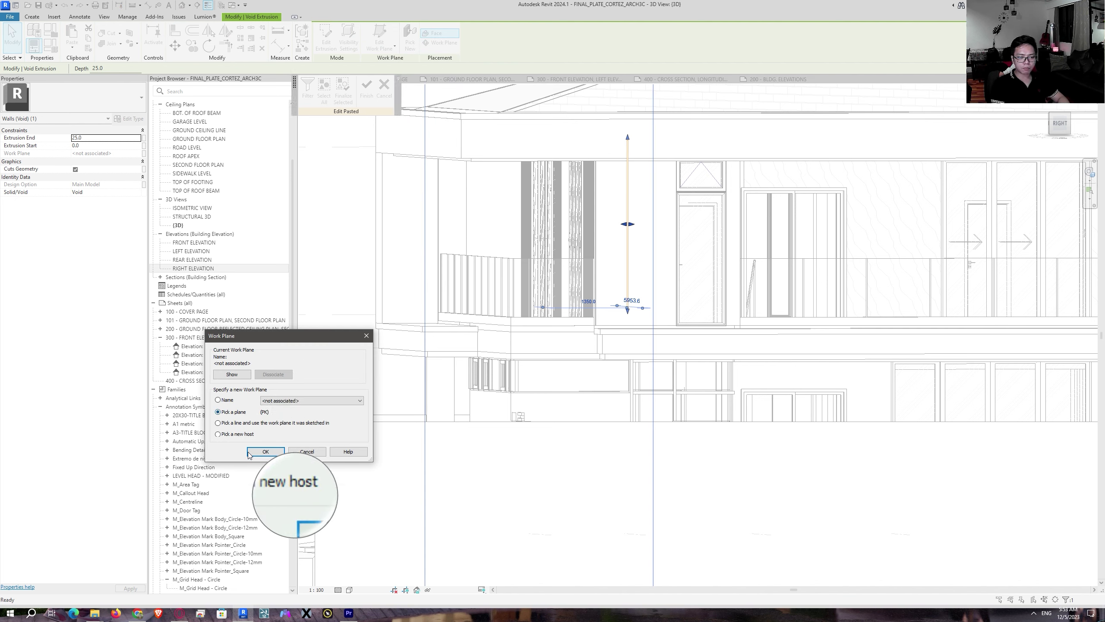
left_click(264, 451)
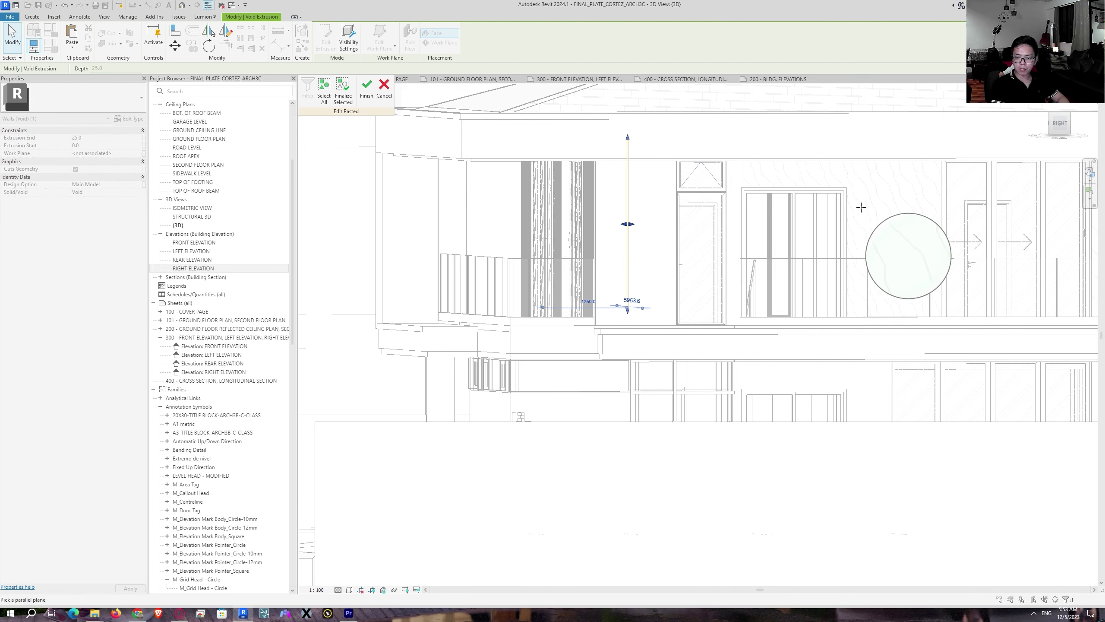
middle_click_drag(886, 213, 881, 256)
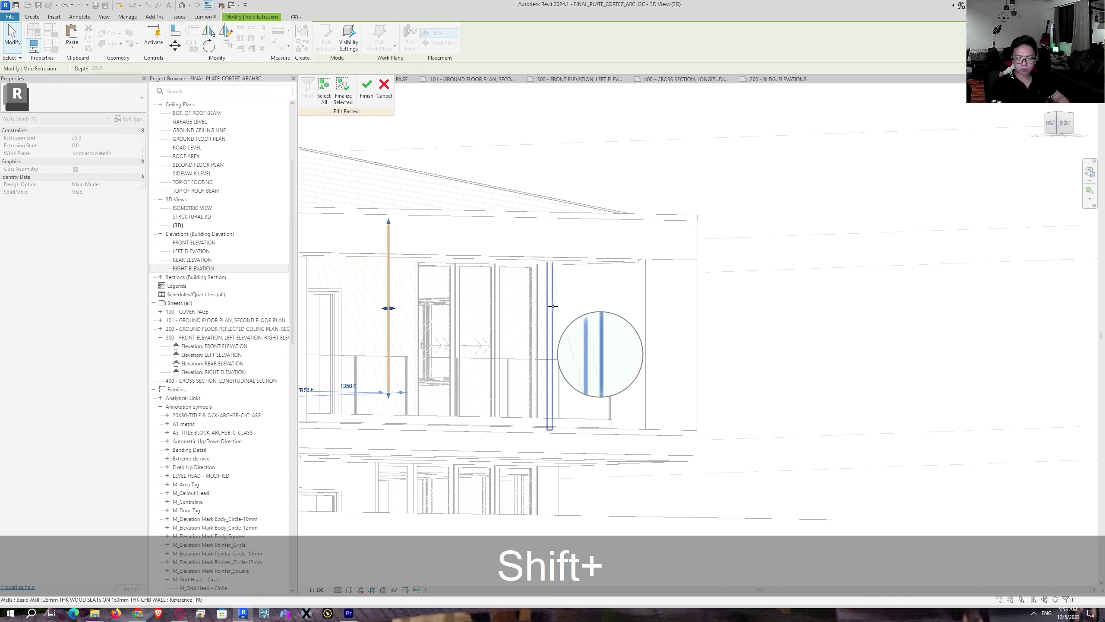
middle_click_drag(541, 304, 777, 263)
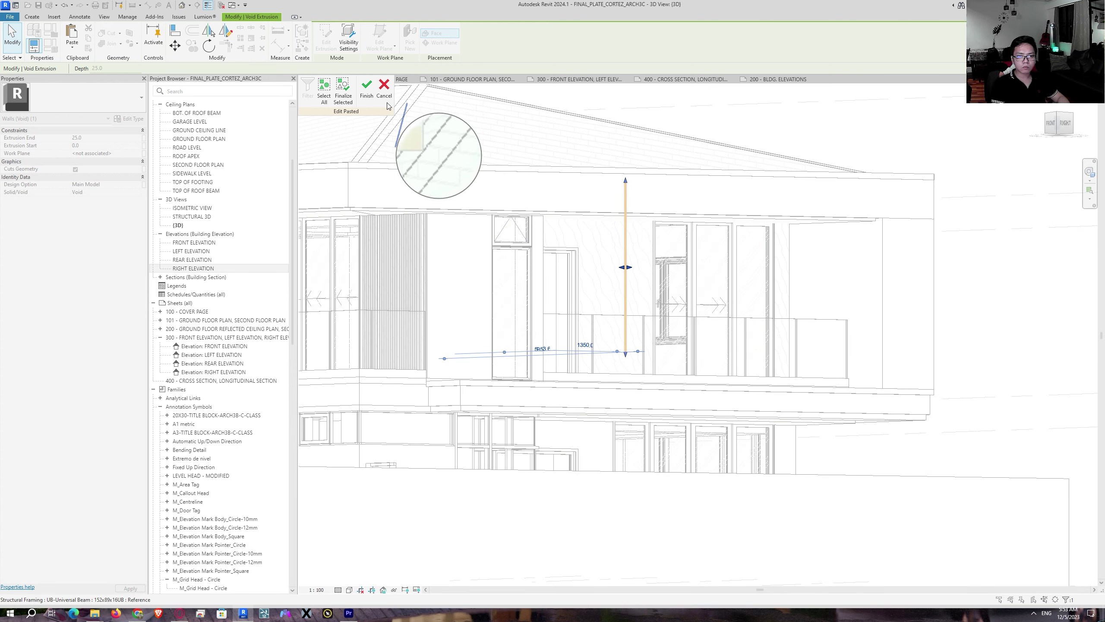
Step: Finish the pasted edit and rehost the void extrusion onto the face of the second-floor wood-slat wall beside the sliding door
left_click(366, 92)
middle_click_drag(568, 277, 570, 235)
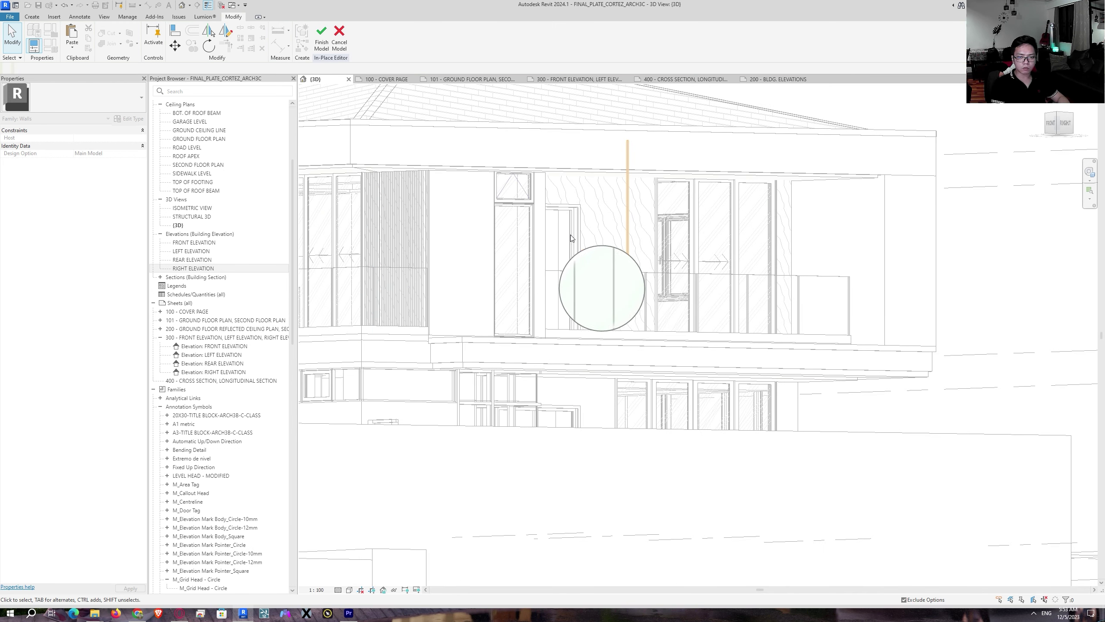
key("Escape")
left_click(626, 198)
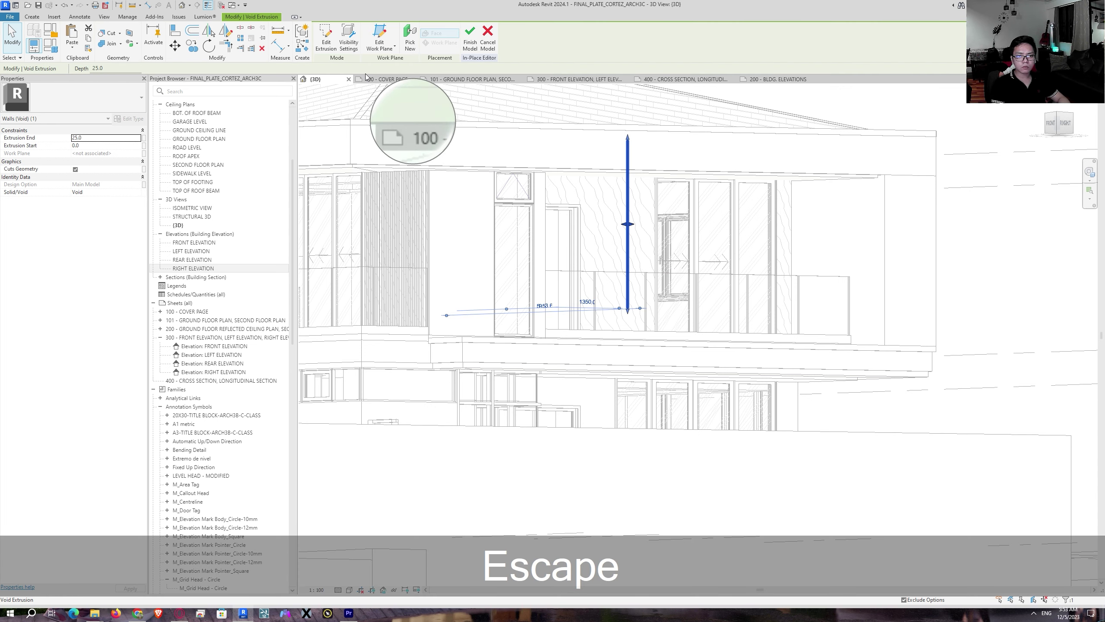
left_click(409, 39)
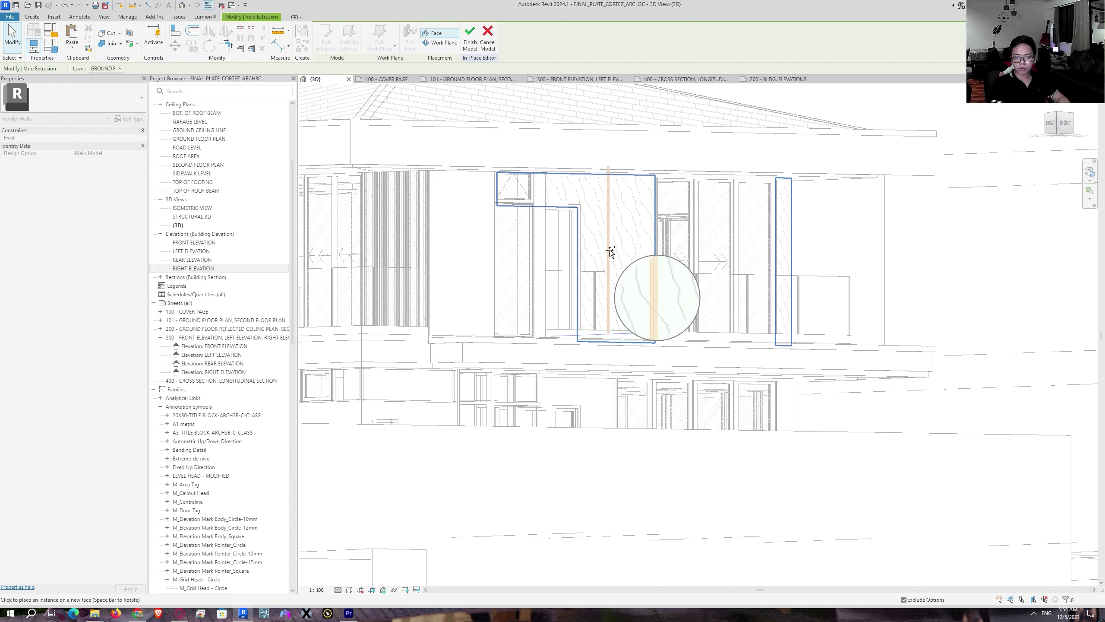
left_click(610, 250)
scroll(605, 235, "up", 3)
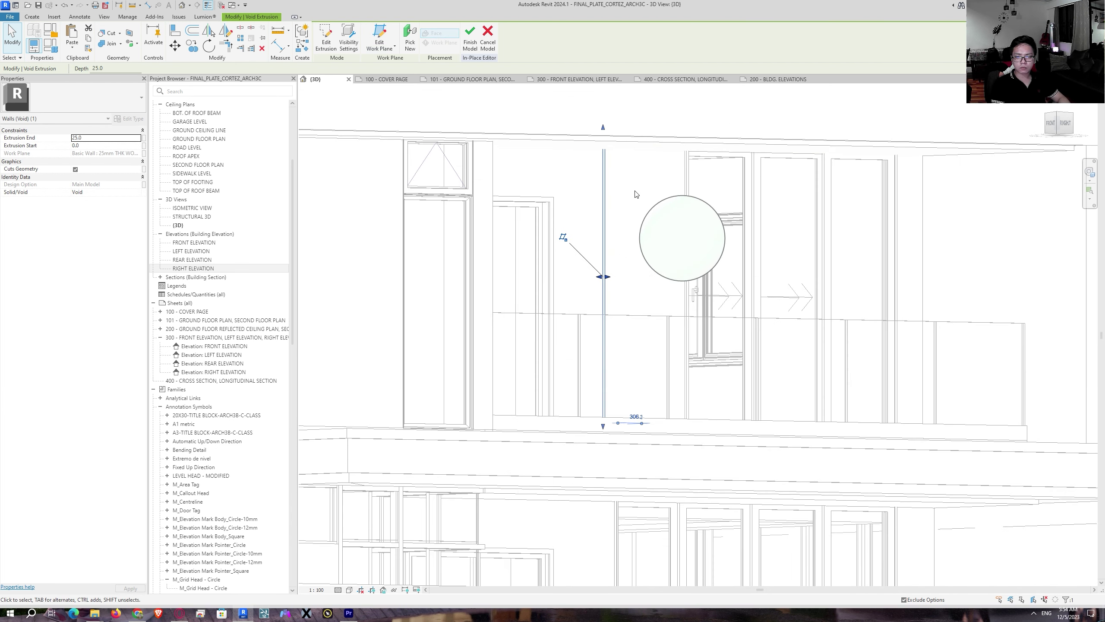
key("Escape")
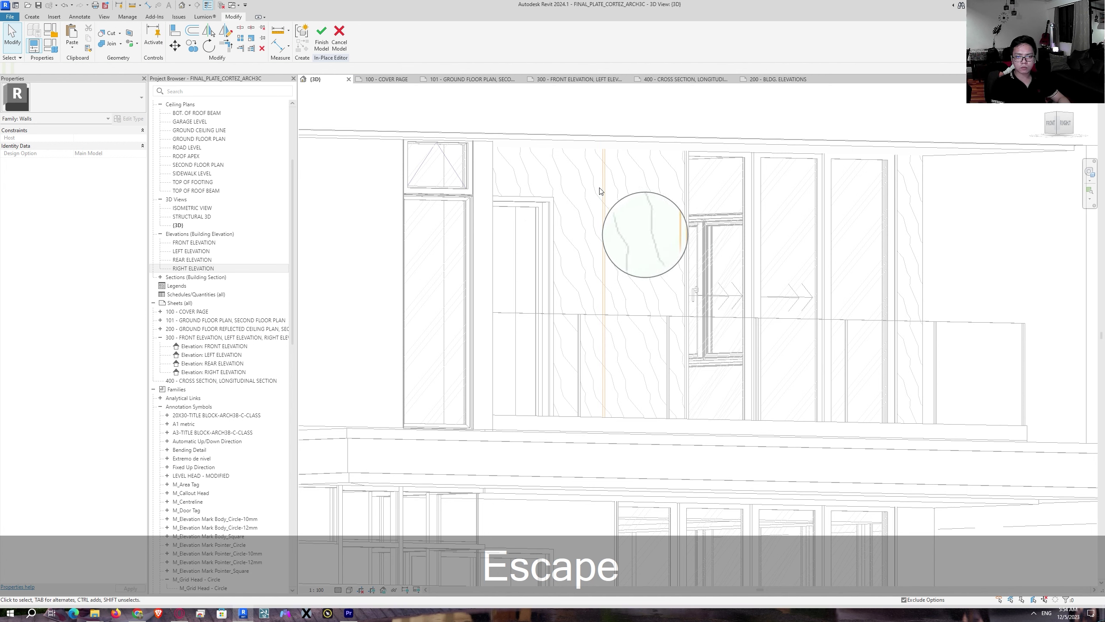
Step: Cut the wood-slat wall's geometry with the rehosted void extrusion
left_click(603, 191)
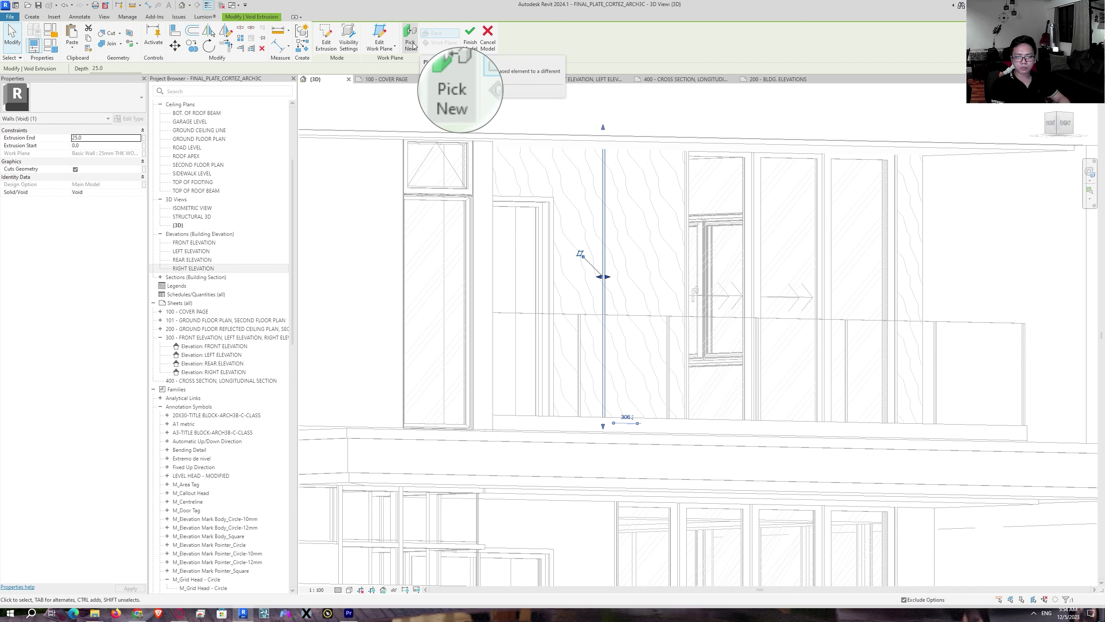
key("Escape")
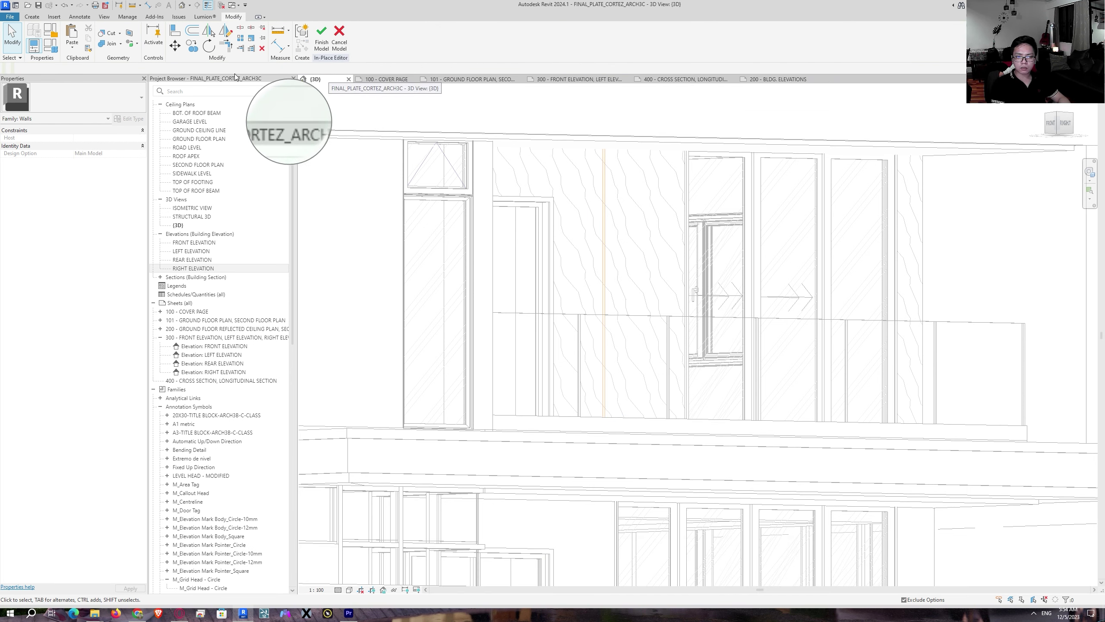
left_click(104, 37)
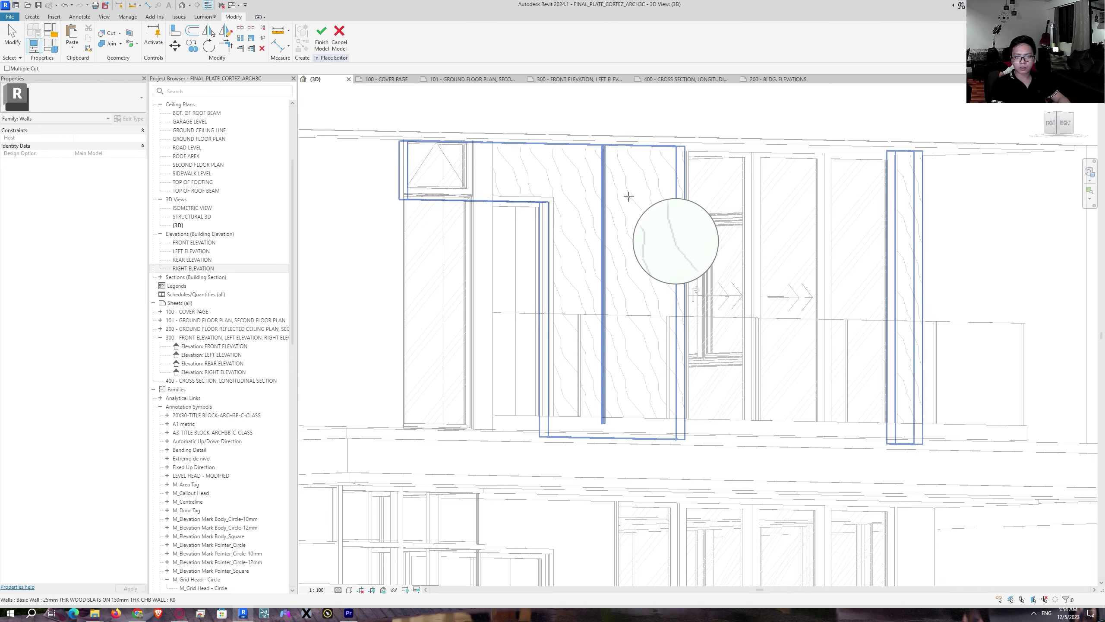
key("Escape")
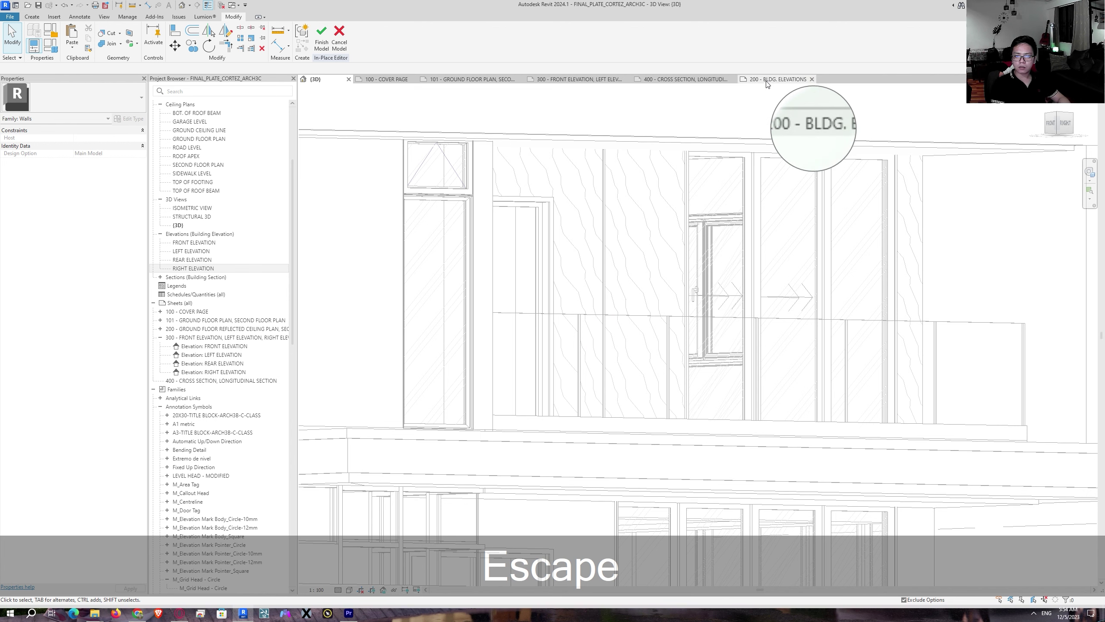
Step: Return to sheet 300 and finish the in-place wall model
left_click(767, 80)
left_click(550, 79)
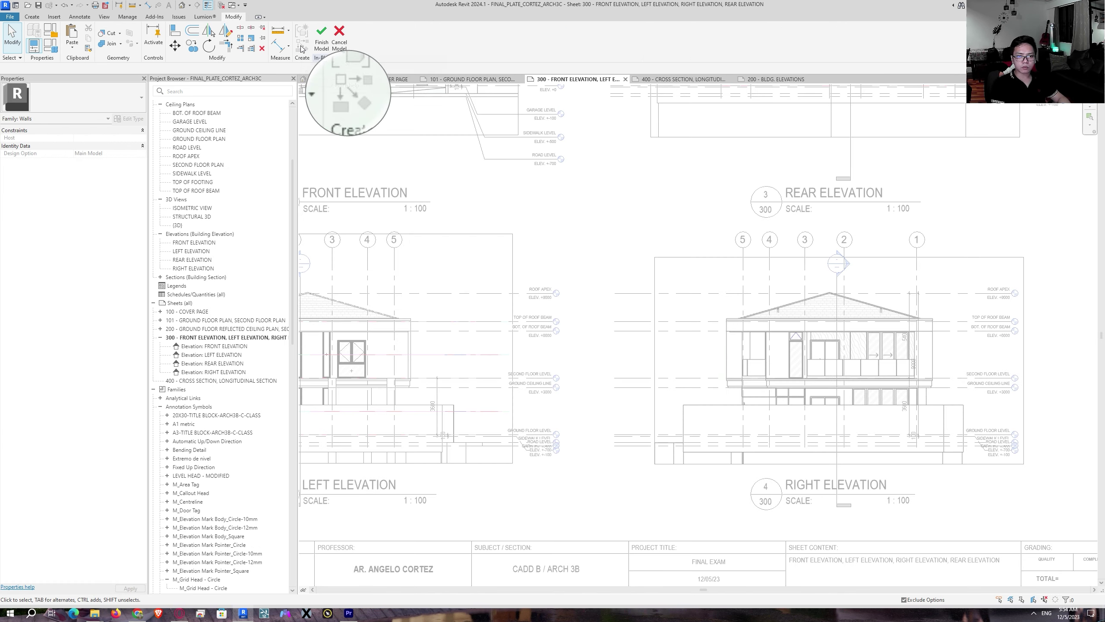
left_click(321, 38)
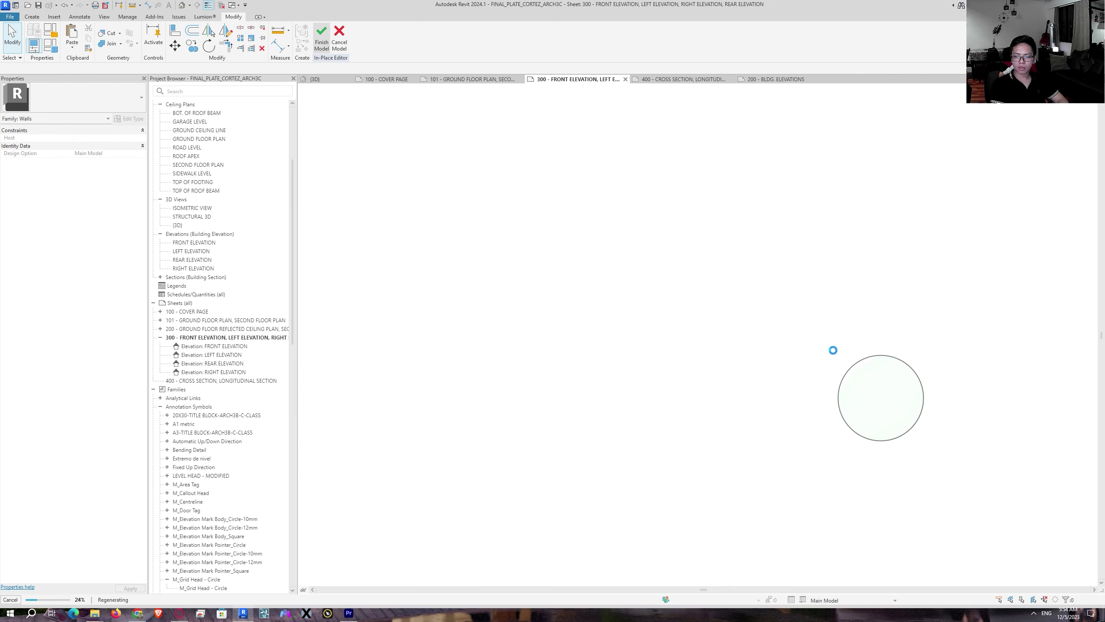
Step: Activate the Right Elevation viewport and open the vertical fin wall by its new groove for in-place editing
scroll(675, 418, "up", 5)
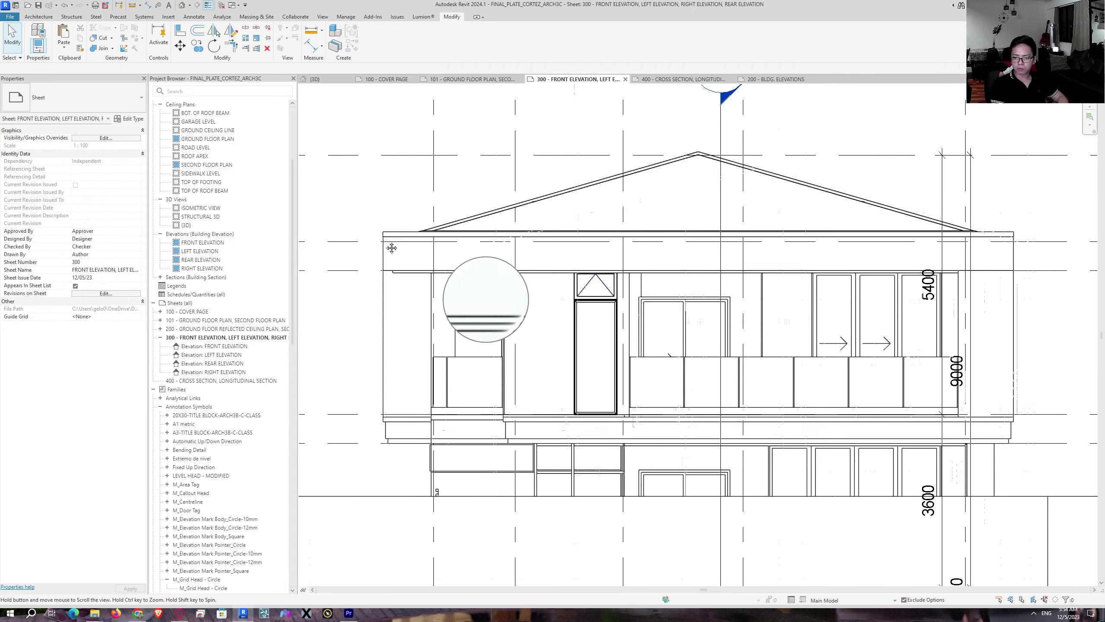
scroll(674, 418, "down", 1)
middle_click_drag(617, 420, 812, 244)
double_click(625, 238)
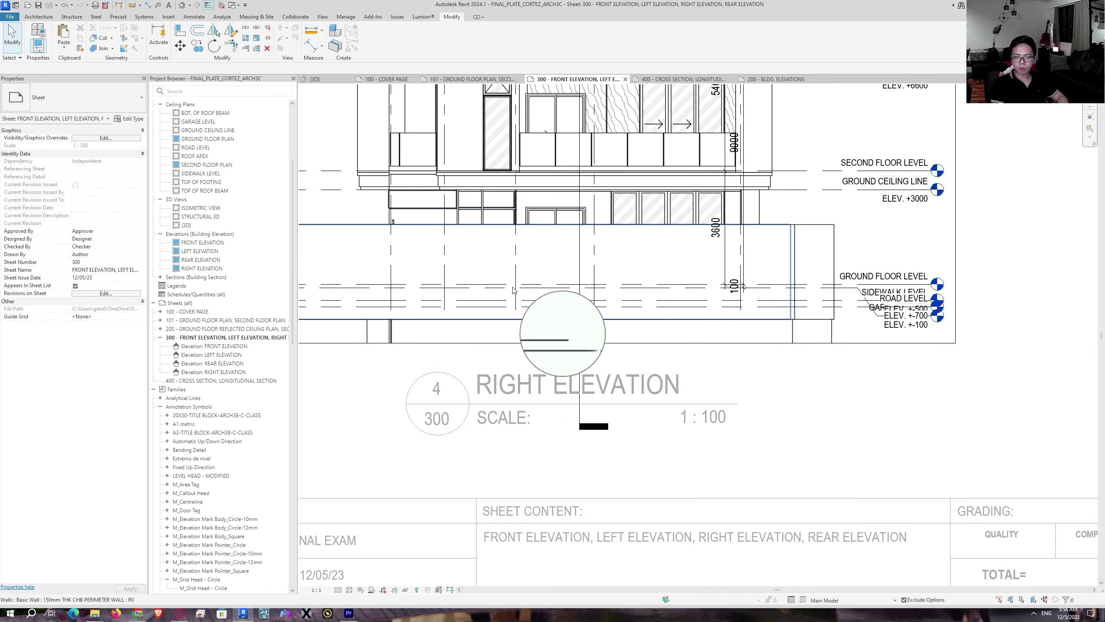
middle_click_drag(518, 270, 645, 431)
scroll(731, 261, "up", 5)
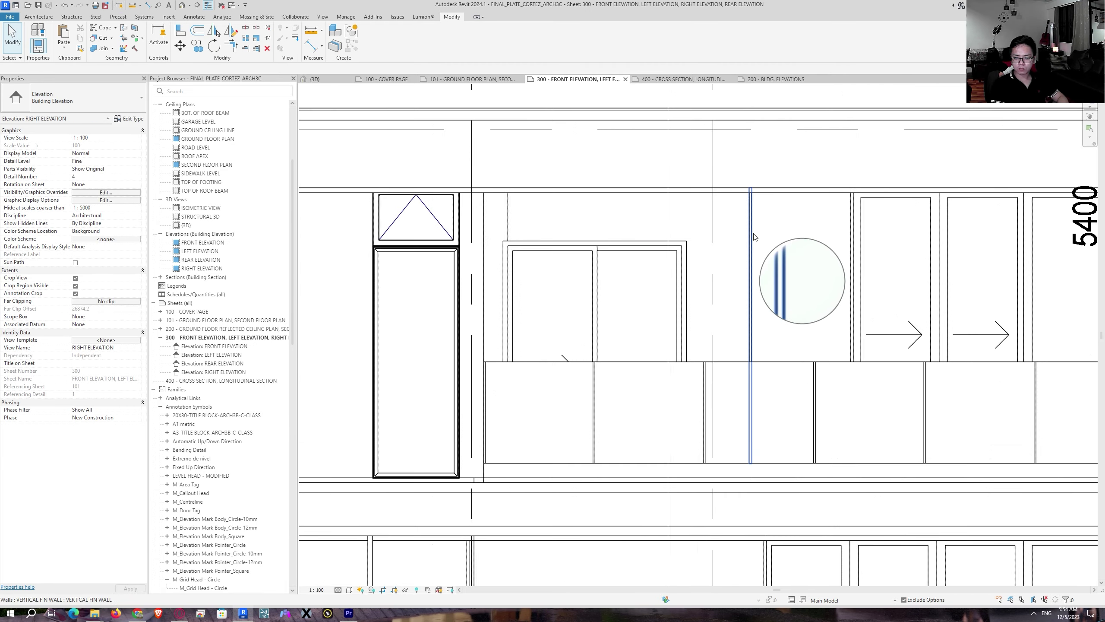
left_click(752, 237)
scroll(753, 236, "up", 3)
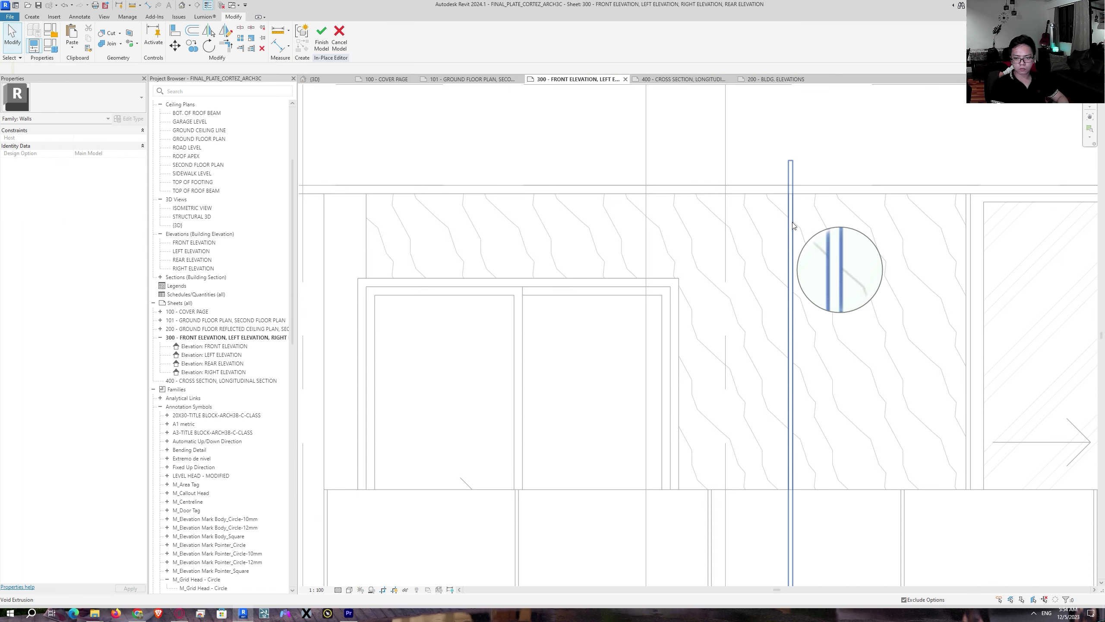
Step: Shift the groove void beside the double window and try to move it towards the wall's far end
left_click(791, 220)
left_click_drag(792, 215, 697, 288)
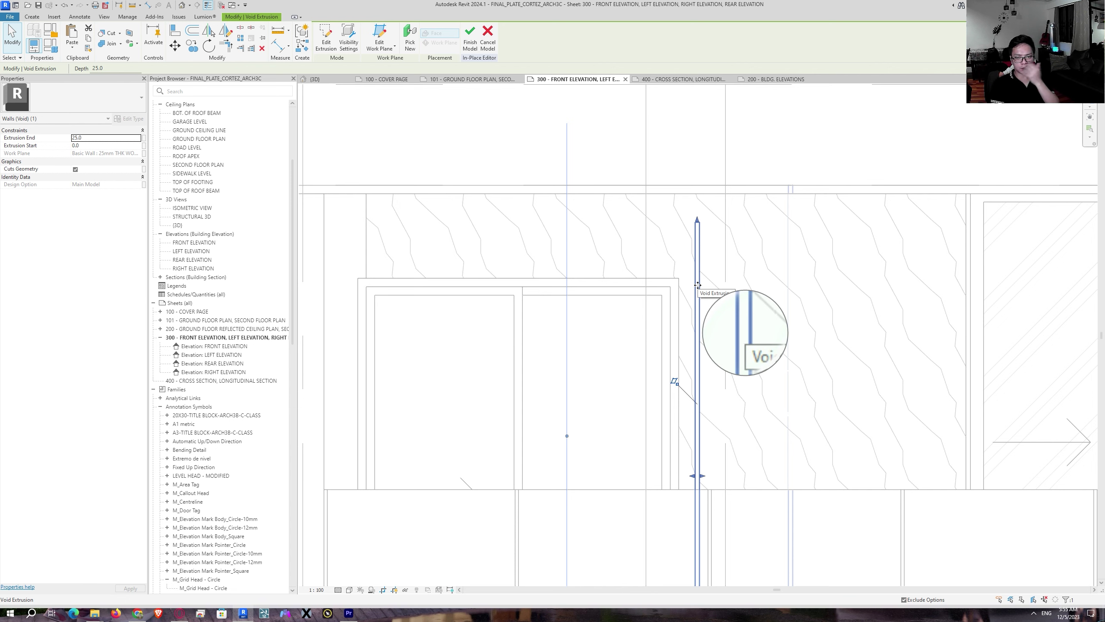
key("m")
key("v")
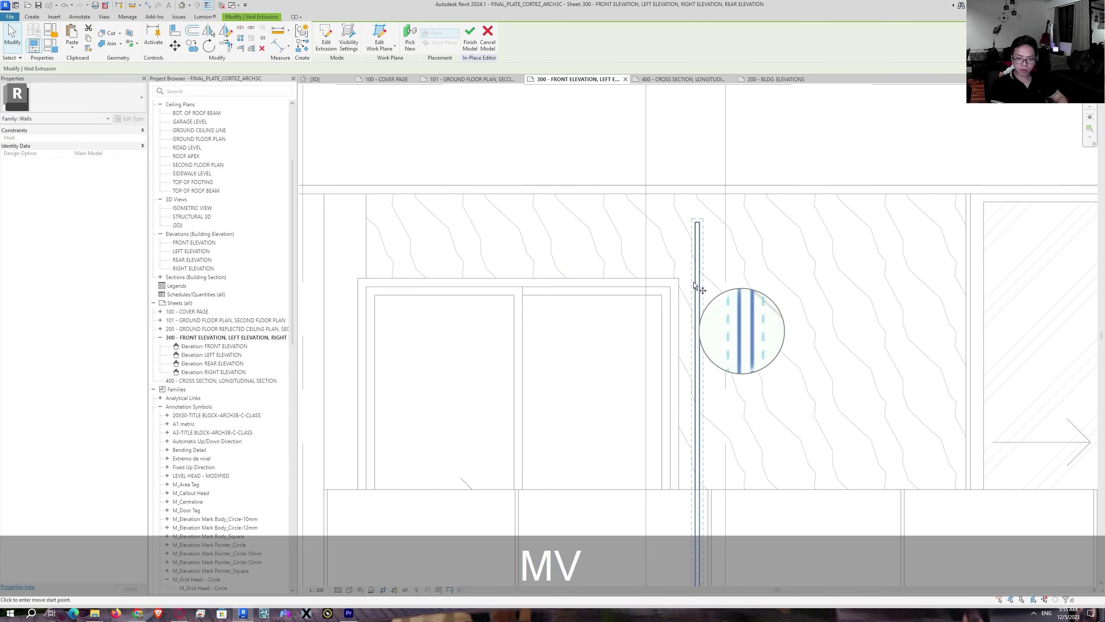
mouse_move(693, 282)
middle_mouse_down()
mouse_move(807, 275)
mouse_move(731, 252)
middle_mouse_up()
scroll(715, 306, "down", 1)
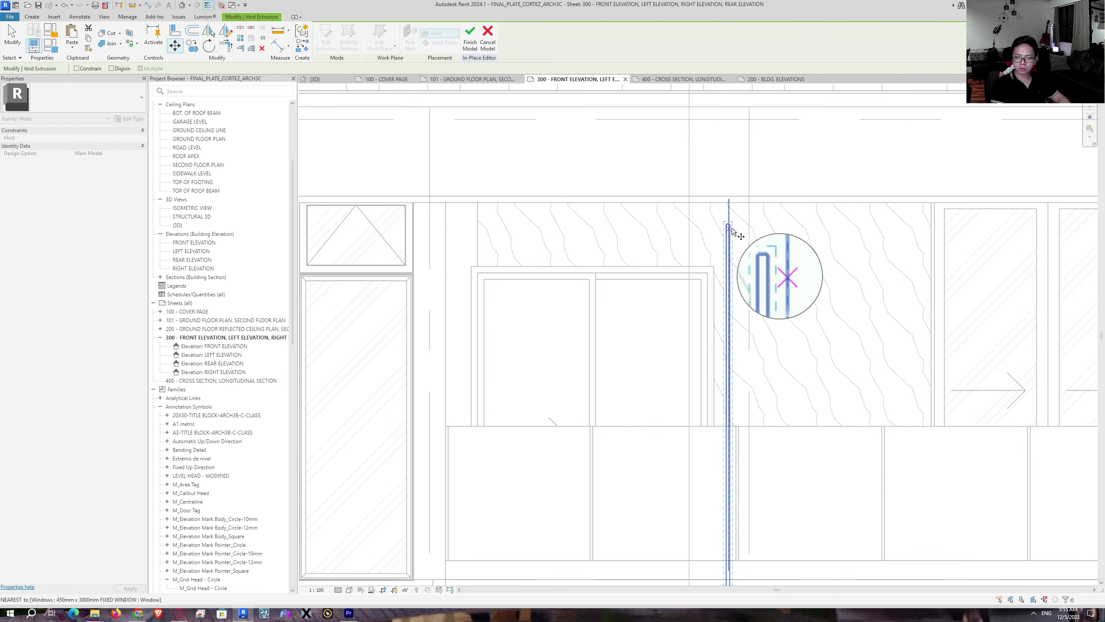
left_click(733, 231)
middle_click_drag(890, 269, 555, 244)
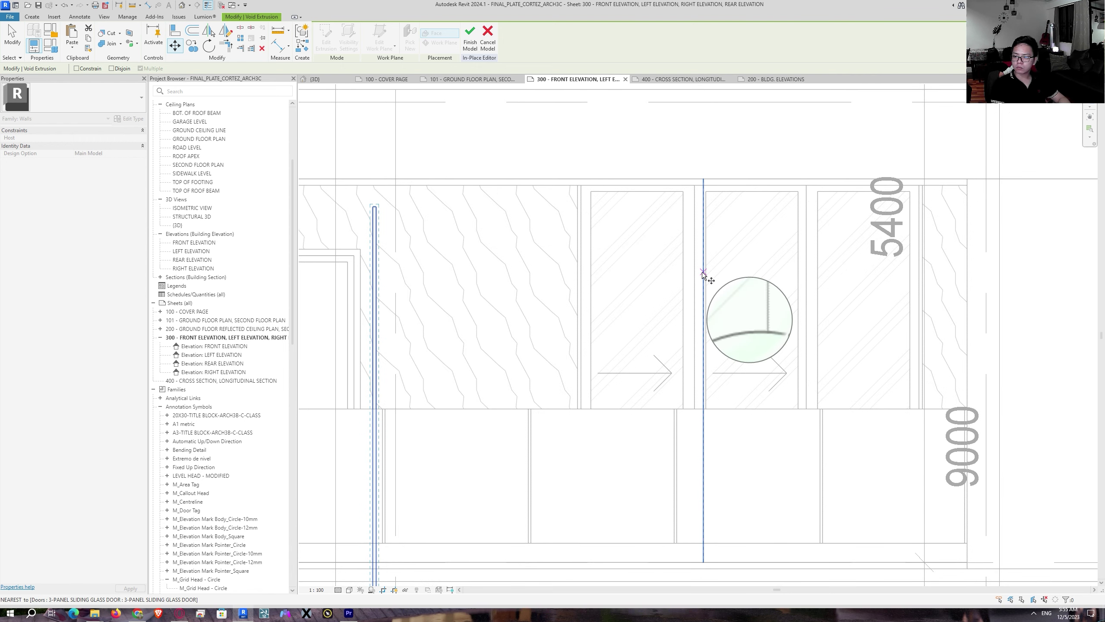
scroll(702, 271, "down", 1)
scroll(490, 244, "up", 5)
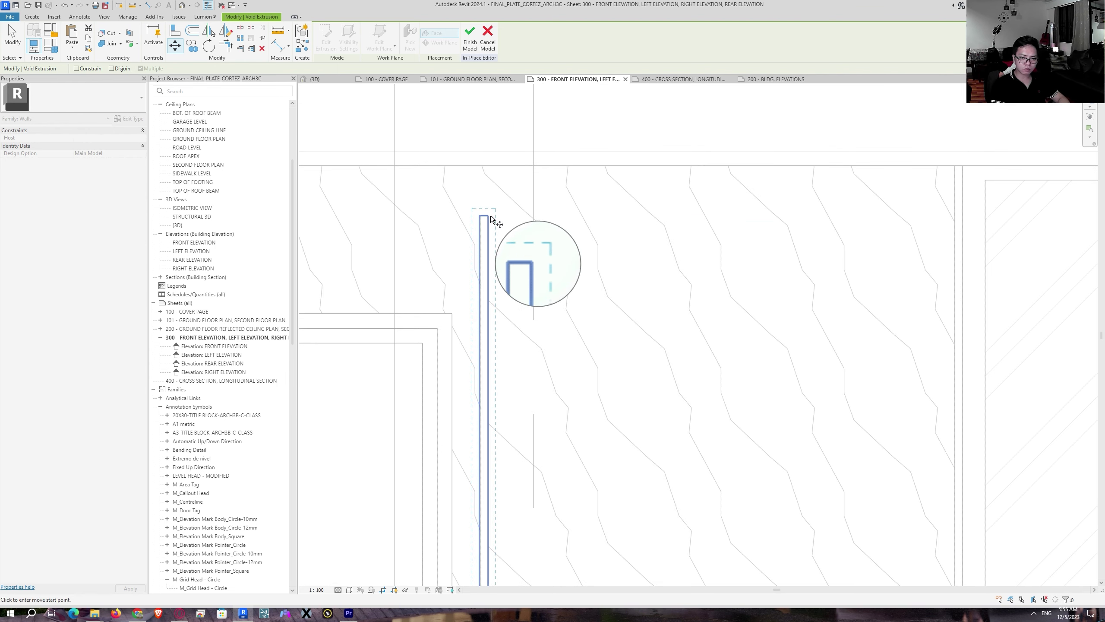
scroll(489, 217, "up", 2)
key("Escape")
key("Escape")
double_click(487, 230)
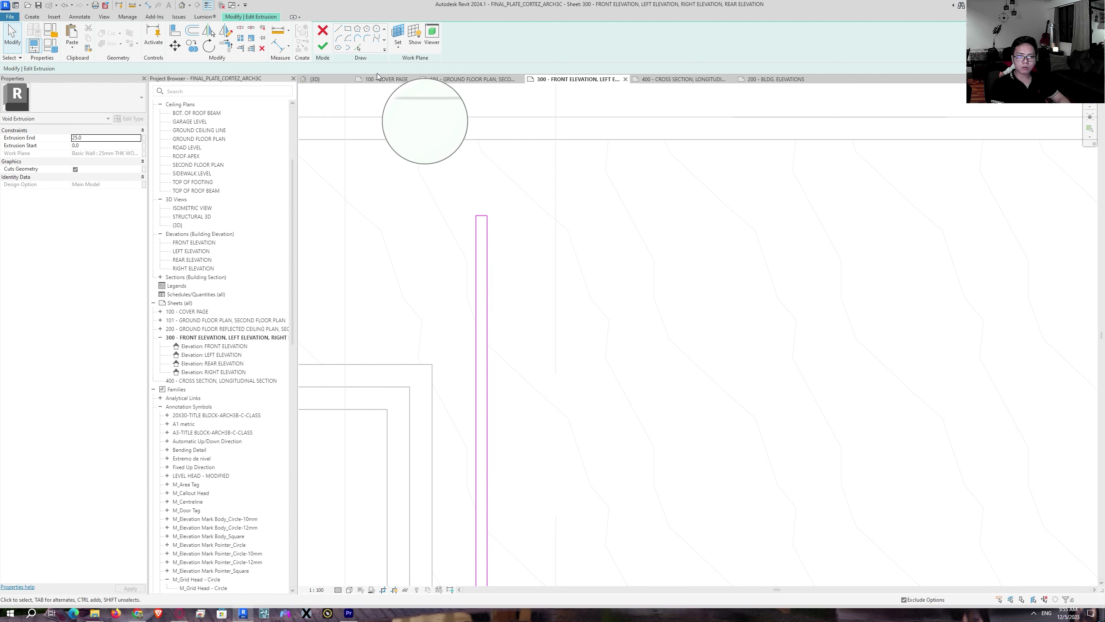
left_click(322, 46)
Step: Move the void extrusion by its upper-right corner to the top corner of the wood-slat wall's right end, past the sliding door
key("m")
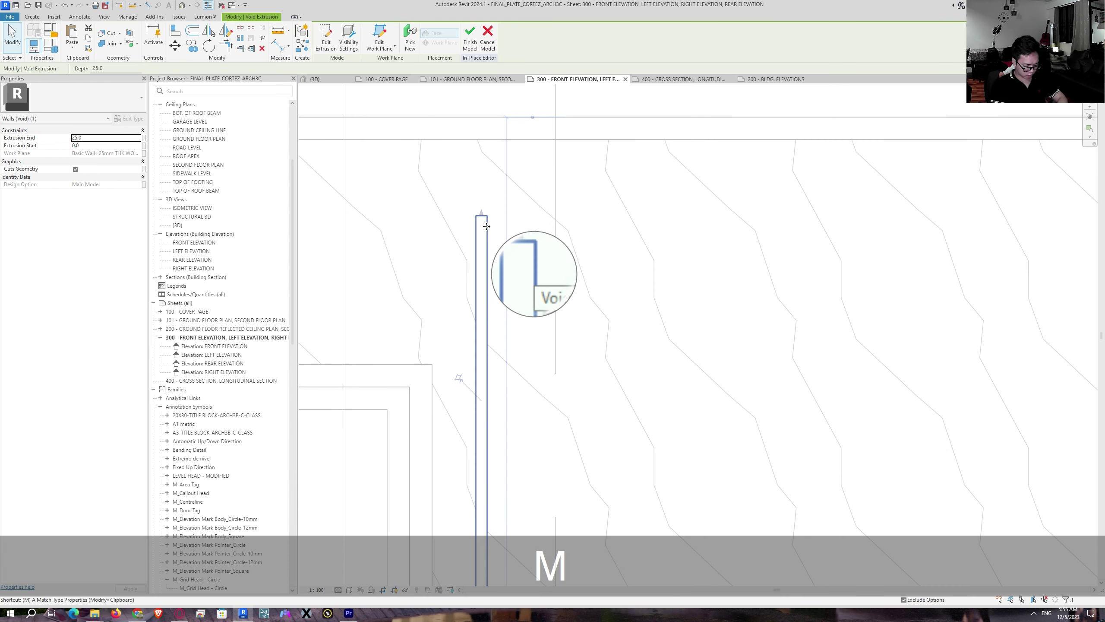
key("v")
scroll(487, 218, "up", 3)
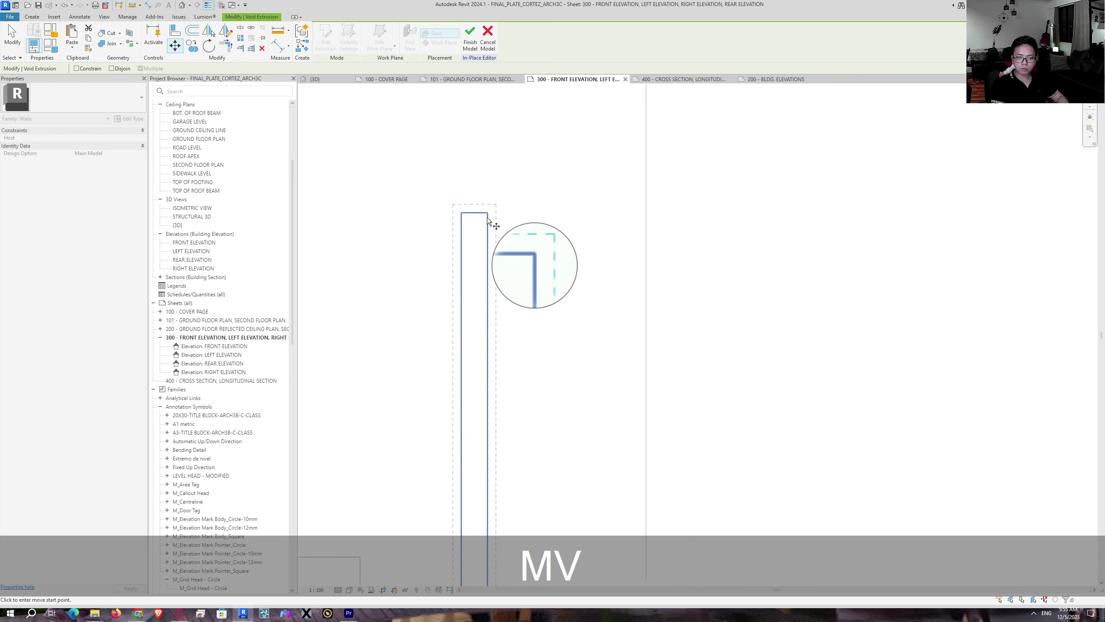
key("Tab")
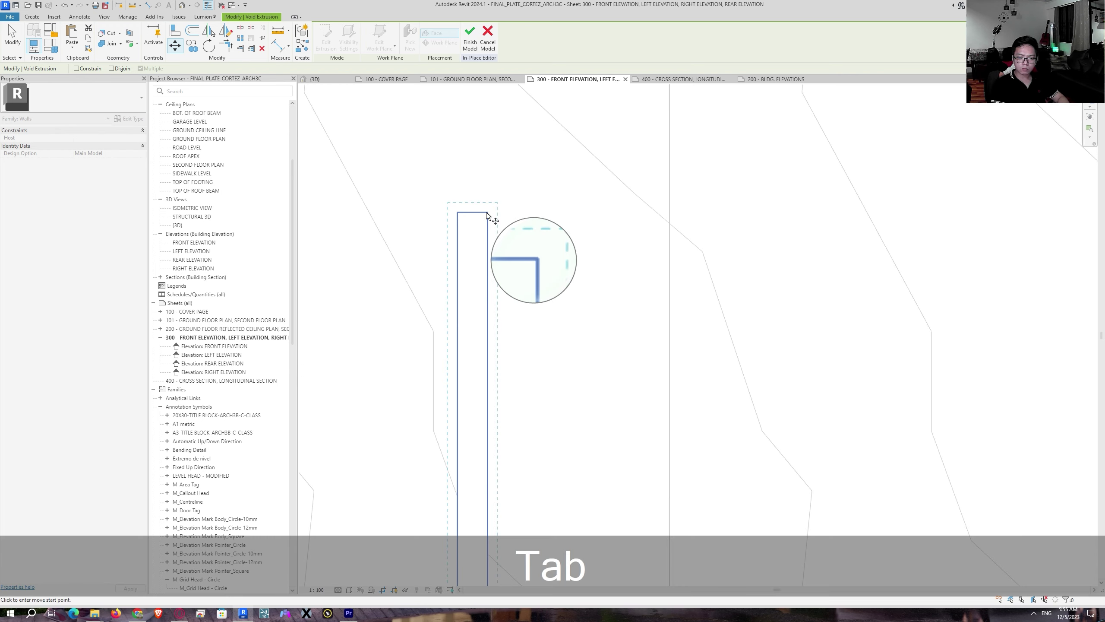
left_click(487, 213)
scroll(804, 242, "down", 5)
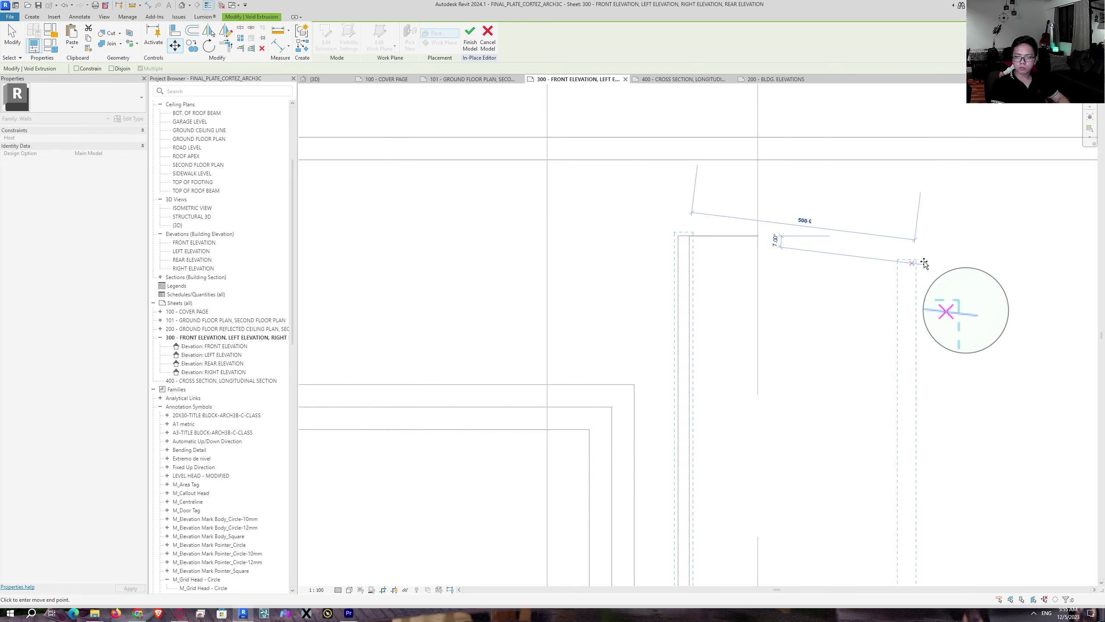
middle_click_drag(923, 261, 262, 270)
scroll(811, 302, "down", 5)
middle_click_drag(992, 340, 632, 307)
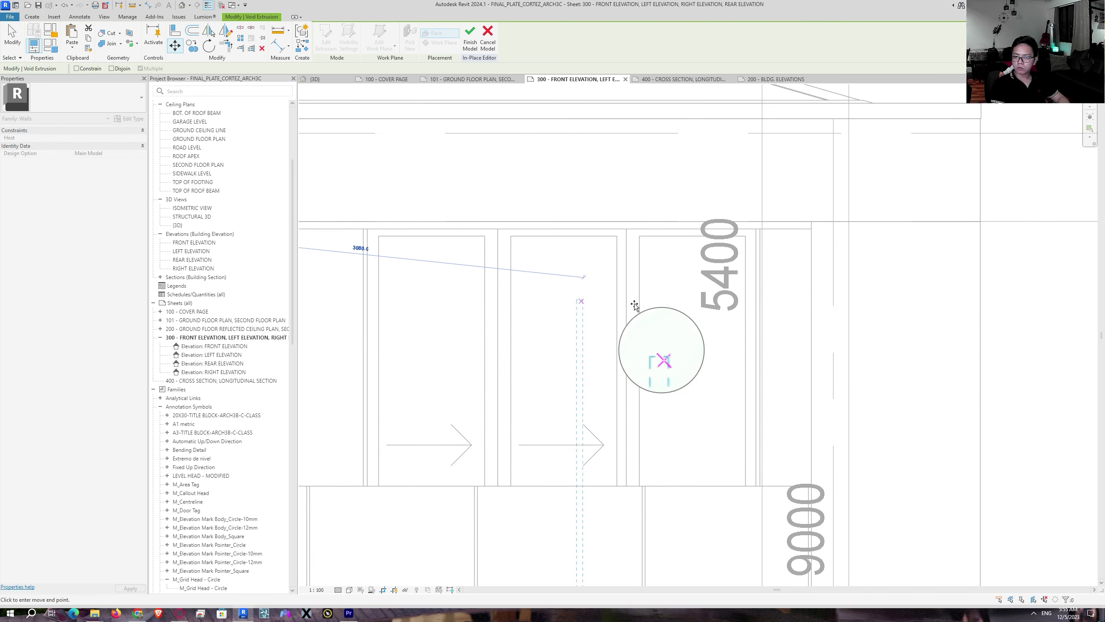
middle_click_drag(861, 329, 796, 299)
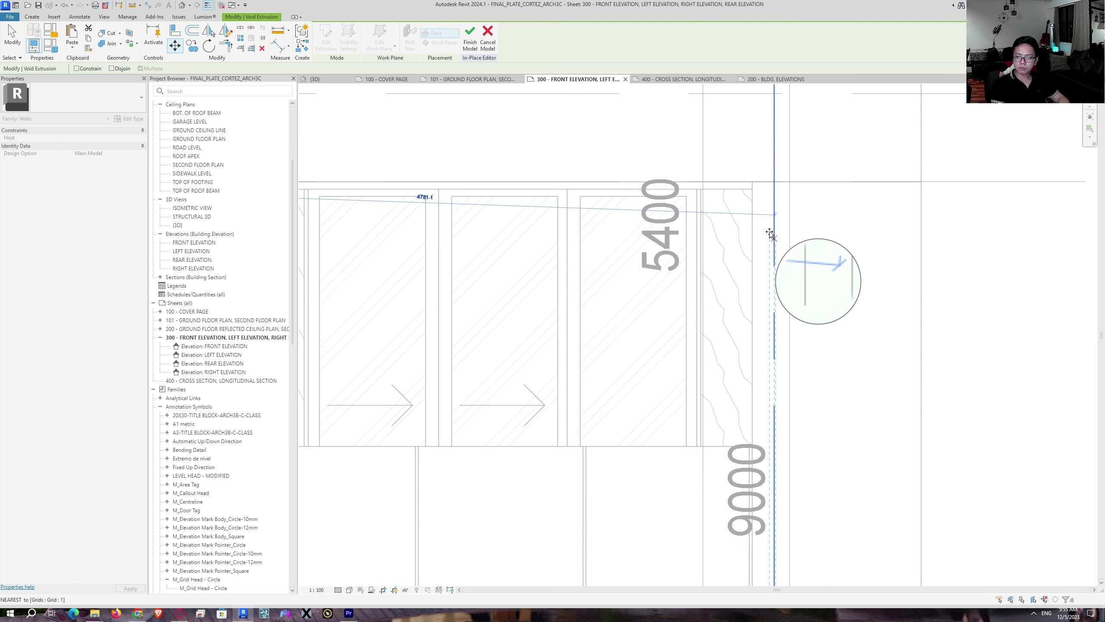
scroll(766, 231, "up", 2)
left_click(742, 171)
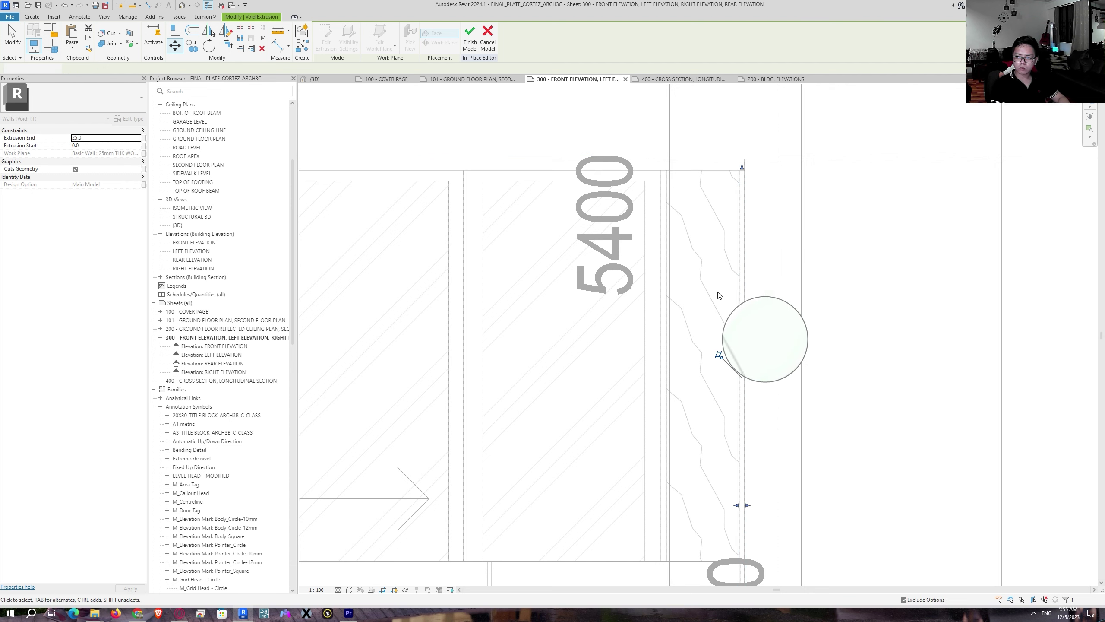
key("Escape")
Step: Open the sketch of the void extrusion at the far end of the wood-slat wall for editing
scroll(742, 172, "up", 5)
left_click(744, 174)
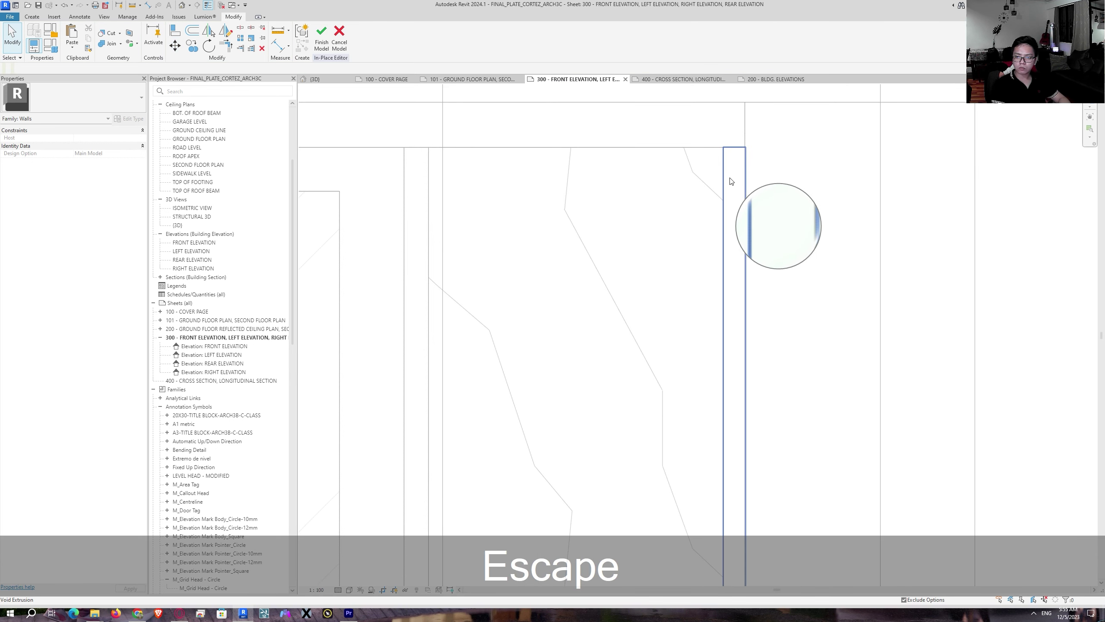
left_click(743, 158)
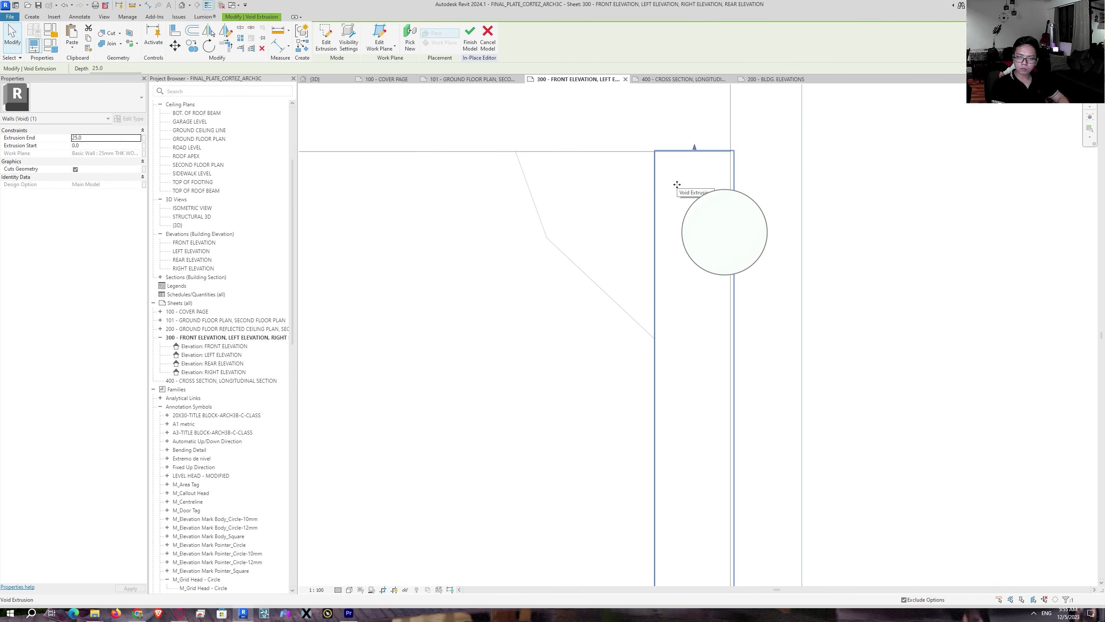
double_click(677, 184)
key("Tab")
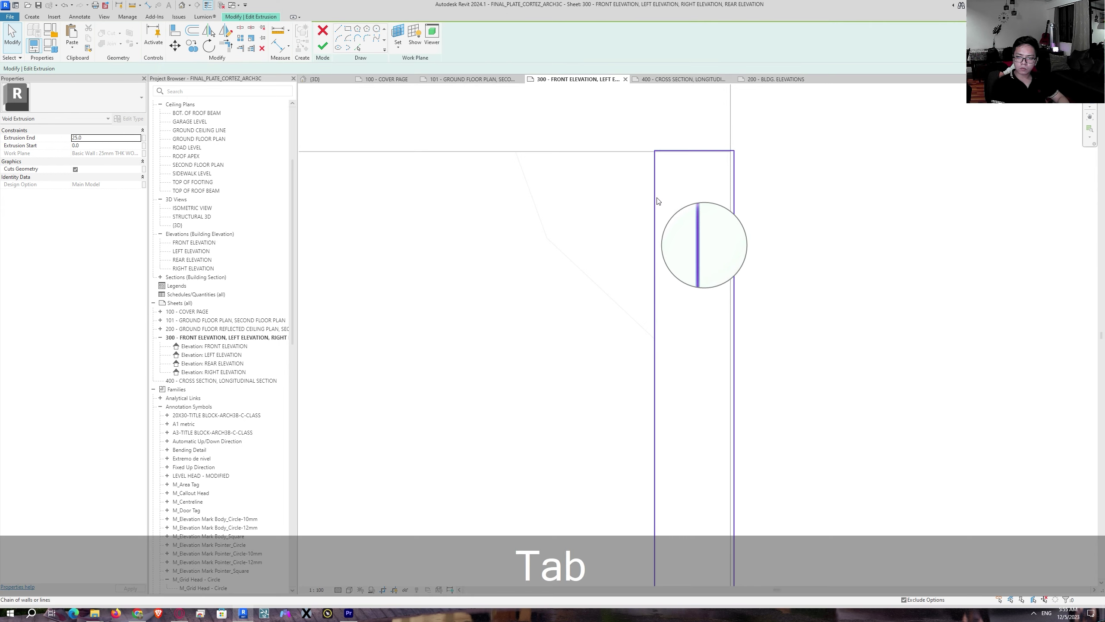
left_click(656, 201)
key("c")
key("v")
scroll(713, 144, "up", 3)
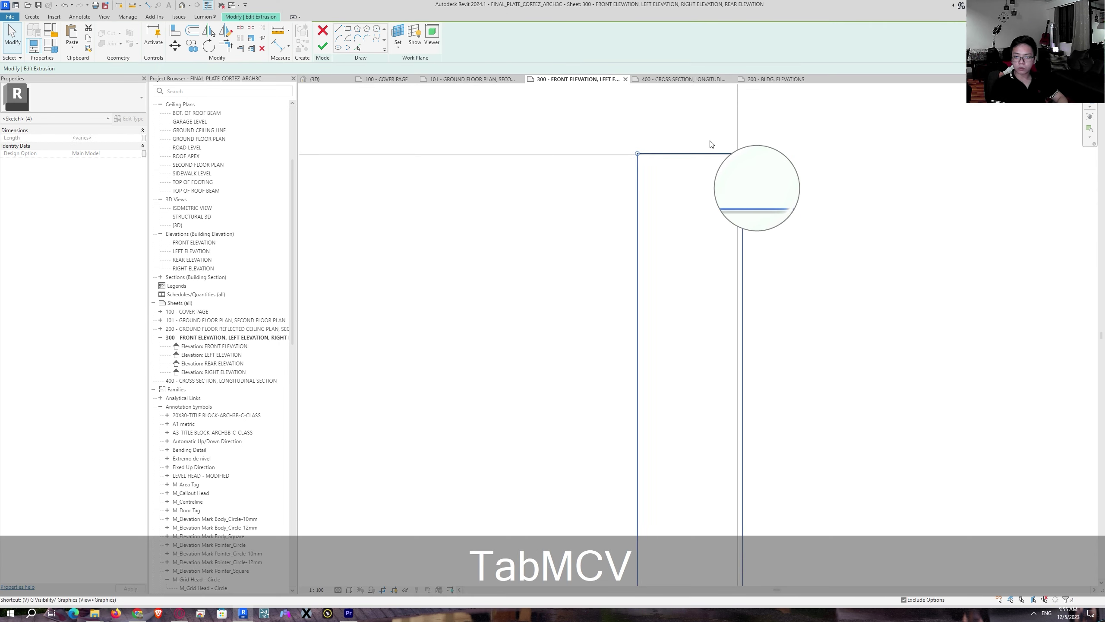
key("Escape")
Step: Move the whole groove sketch by its upper-right corner to the ceiling endpoint at the top corner of the wall's end
key("Tab")
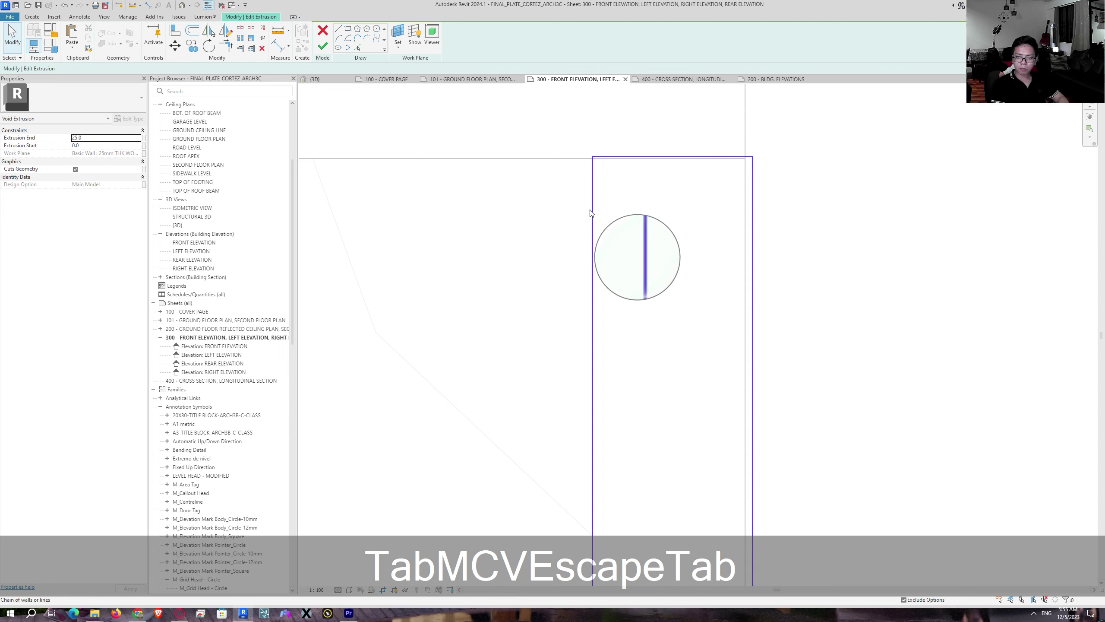
left_click(590, 213)
key("m")
key("v")
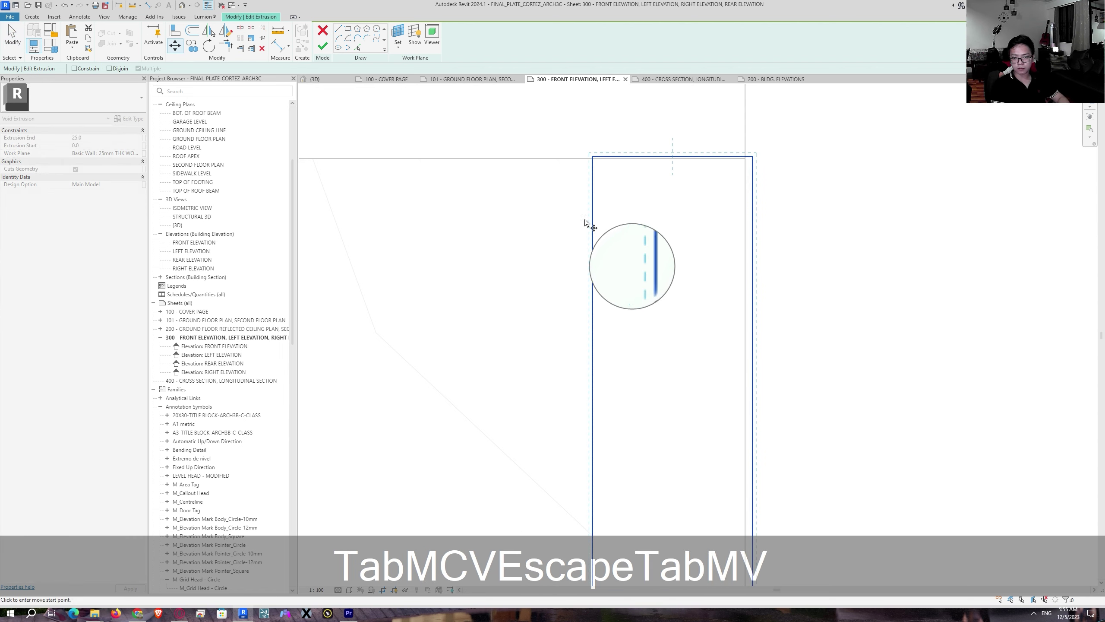
scroll(635, 205, "up", 2)
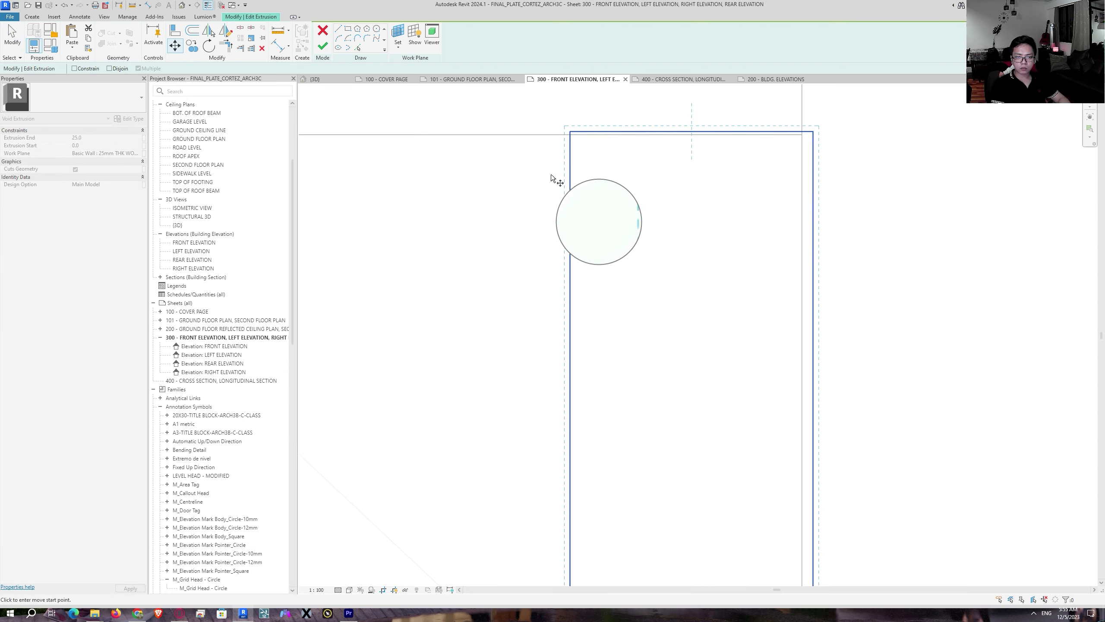
scroll(636, 160, "down", 5)
middle_click_drag(671, 198, 687, 257)
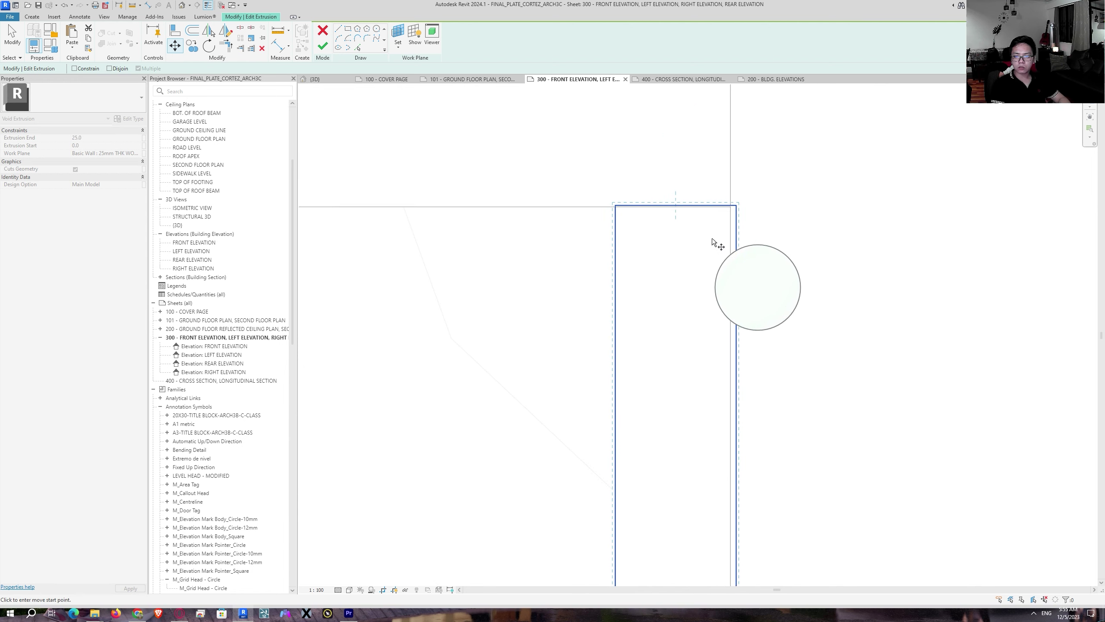
scroll(737, 221, "up", 3)
scroll(738, 220, "up", 1)
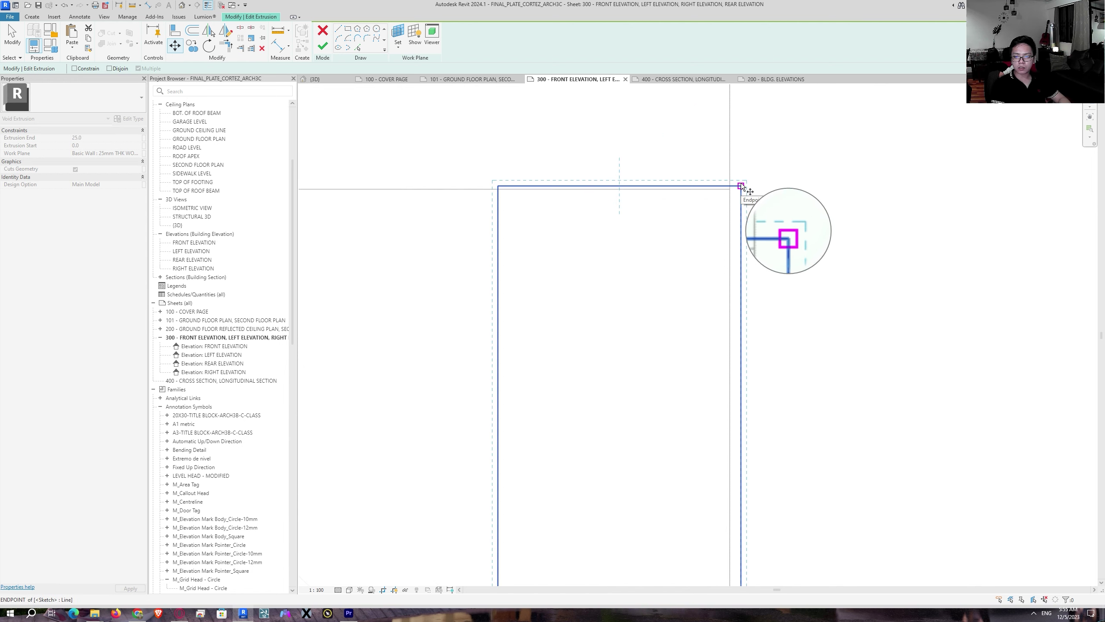
left_click(740, 185)
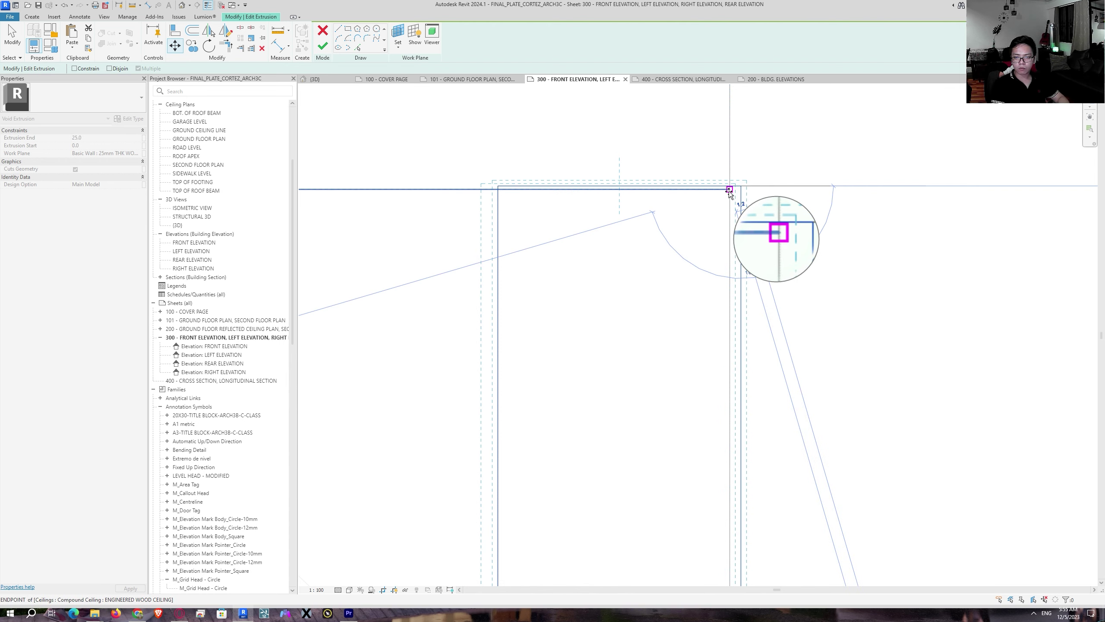
left_click(730, 191)
scroll(656, 313, "up", 3)
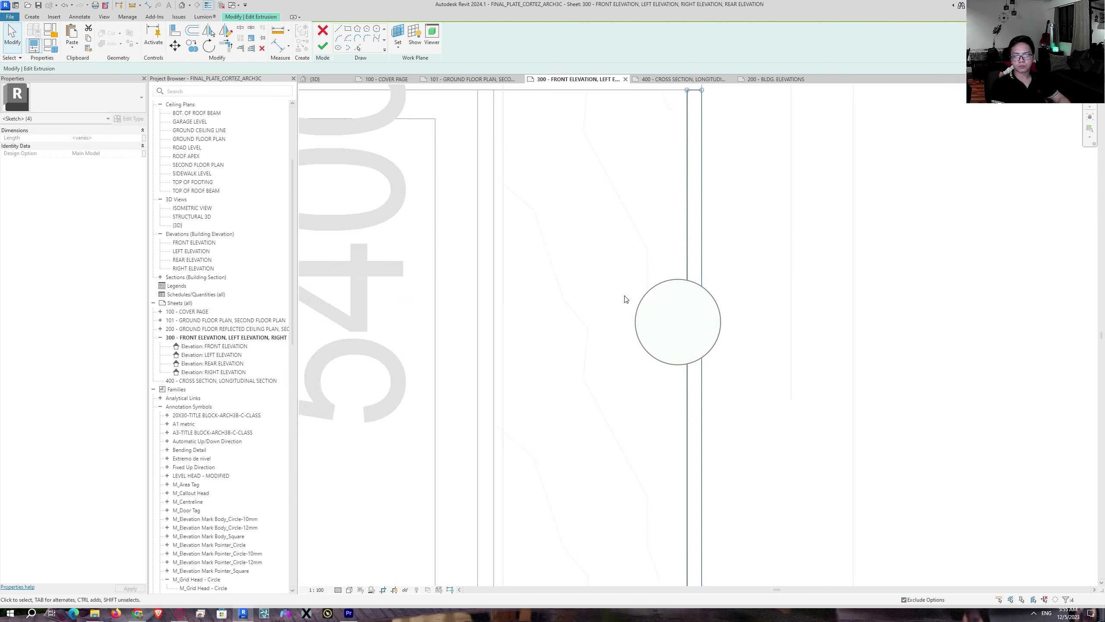
Step: Check the groove sketch at the wall's end in the 3D view and finish the void extrusion edit
scroll(625, 300, "down", 5)
left_click(324, 79)
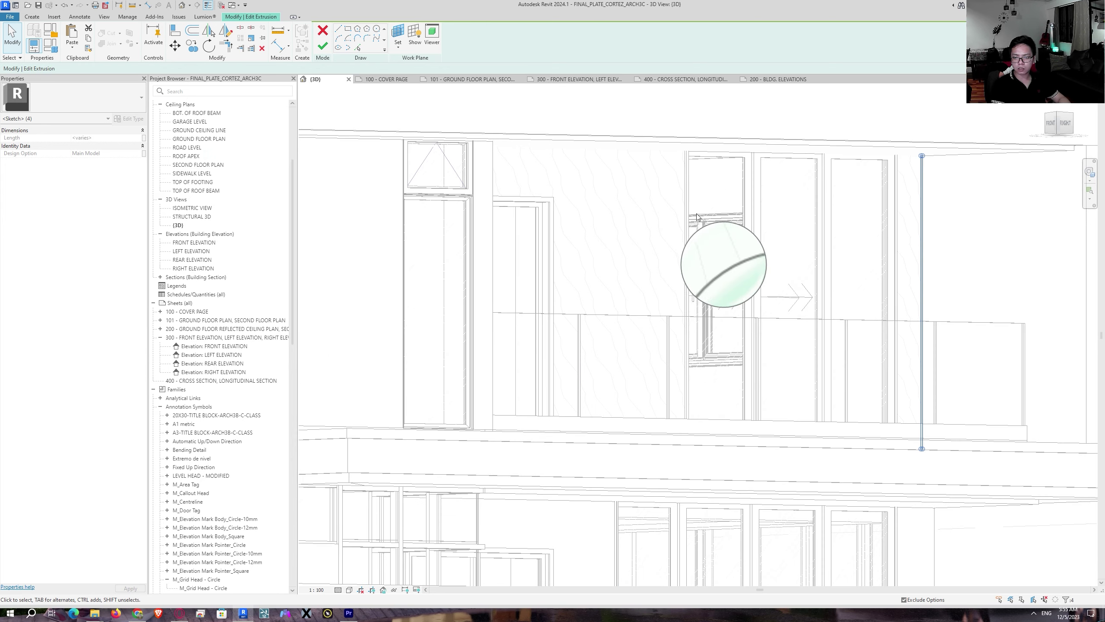
mouse_move(859, 209)
middle_mouse_down()
mouse_move(621, 239)
mouse_move(657, 251)
mouse_move(607, 224)
middle_mouse_up()
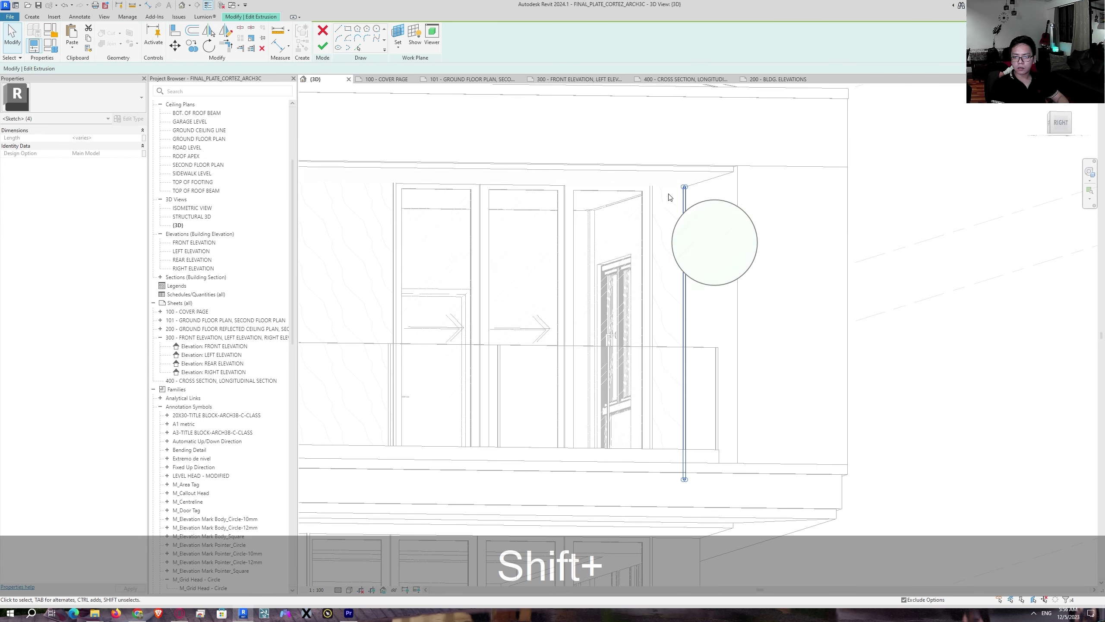
mouse_move(669, 197)
middle_mouse_down("shift")
mouse_move(732, 207)
mouse_move(725, 194)
middle_mouse_up("shift")
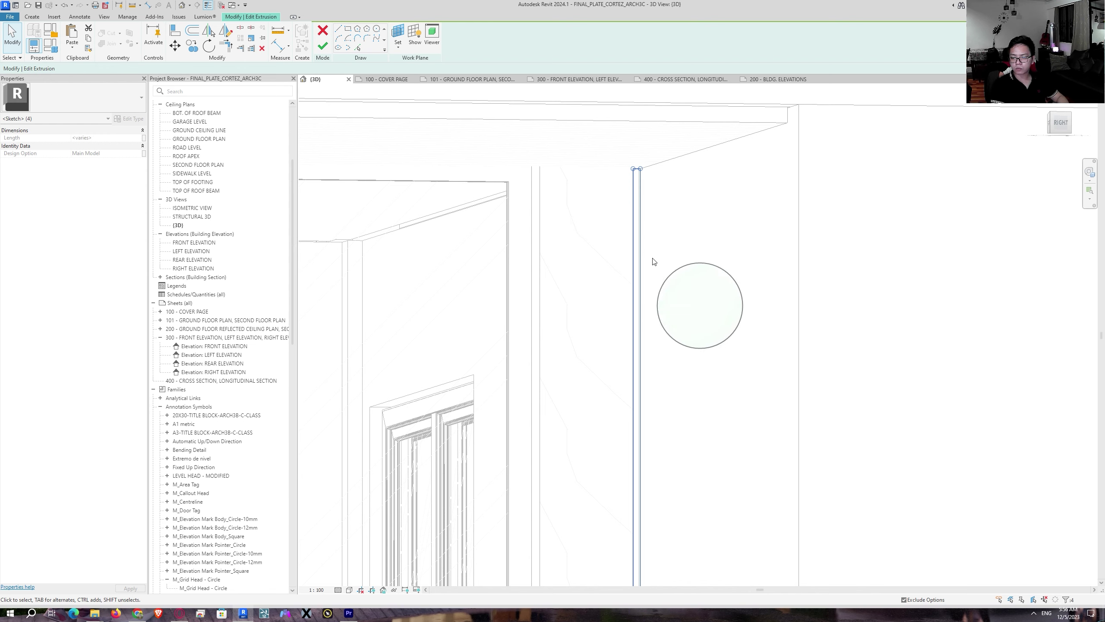
scroll(678, 217, "up", 5)
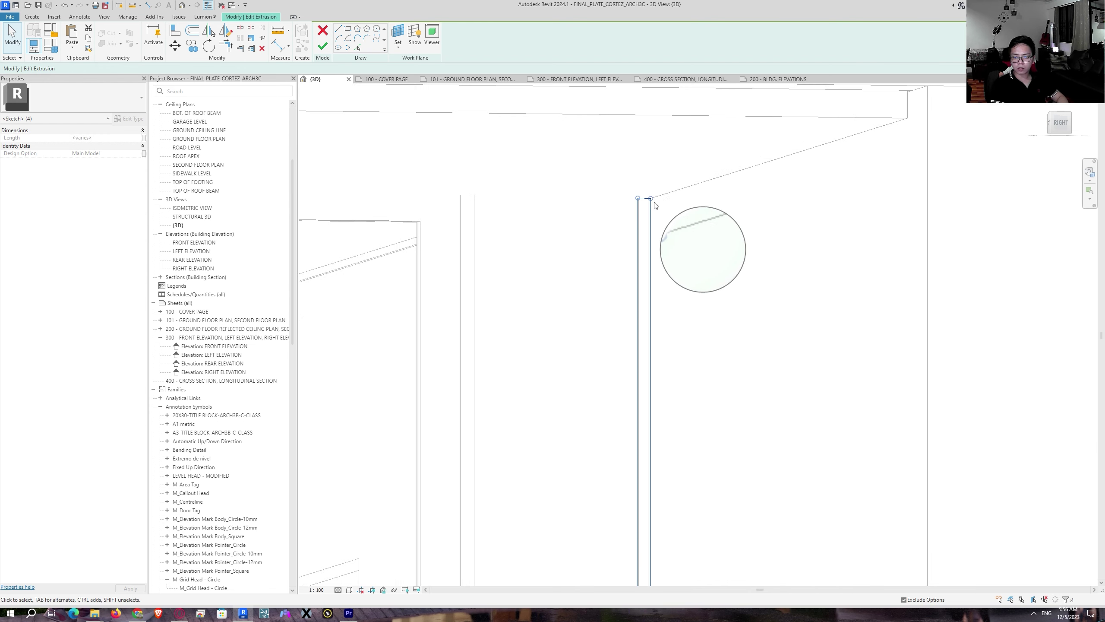
scroll(659, 205, "down", 4)
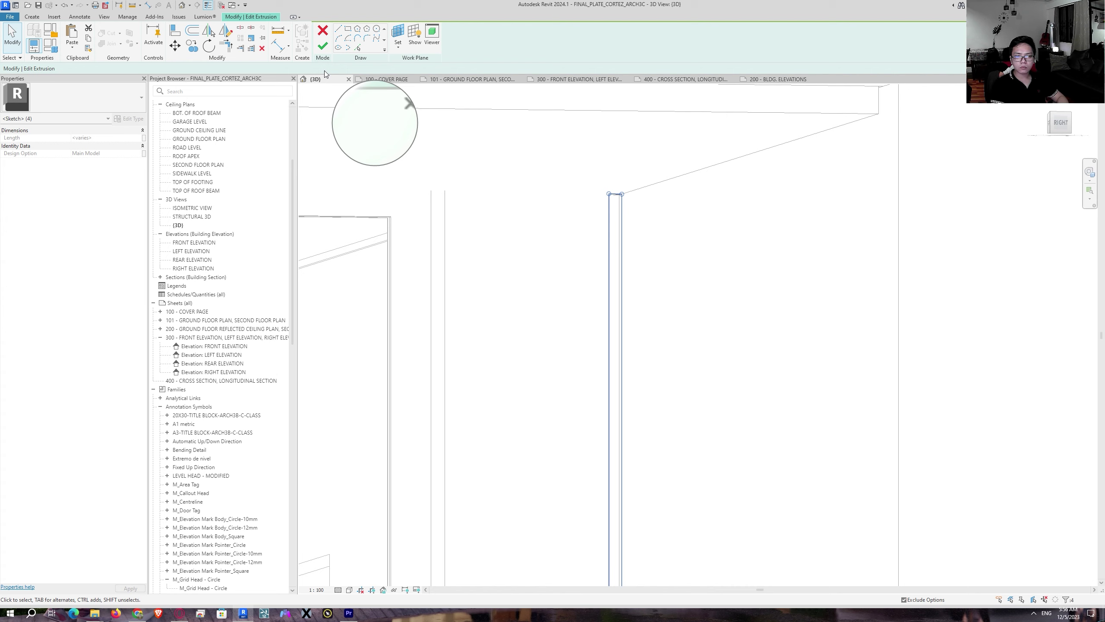
left_click(323, 46)
middle_click_drag(624, 367, 708, 276)
key("Escape")
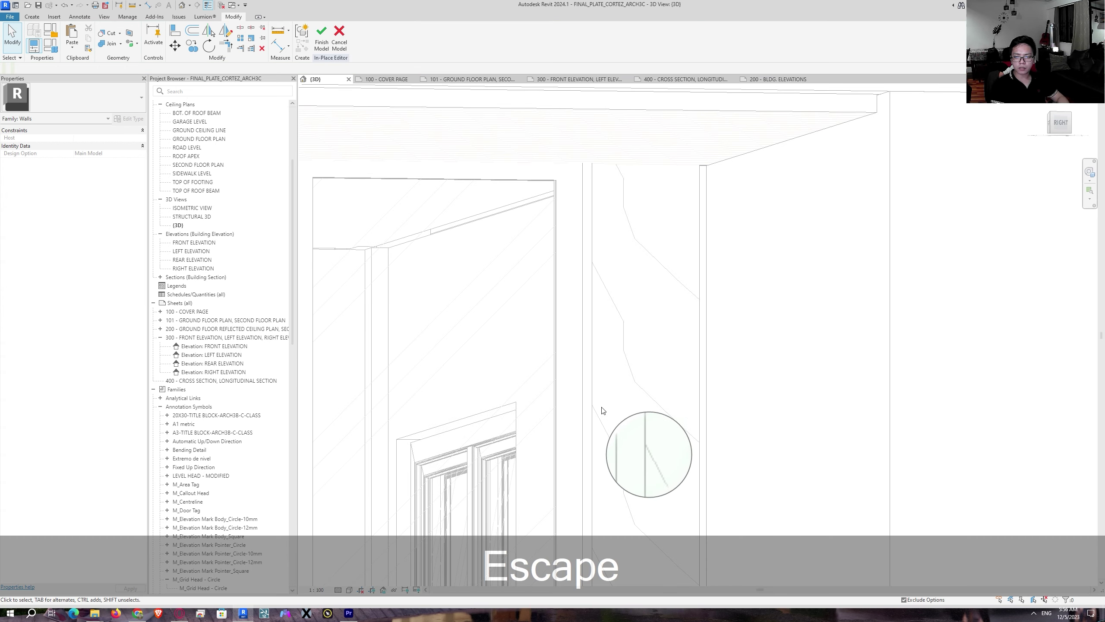
Step: Review the second-floor balcony wall in 3D and finish the in-place wall model
middle_click_drag(600, 409, 642, 320)
scroll(670, 325, "down", 3)
scroll(640, 361, "down", 3)
middle_click_drag(593, 395, 797, 322)
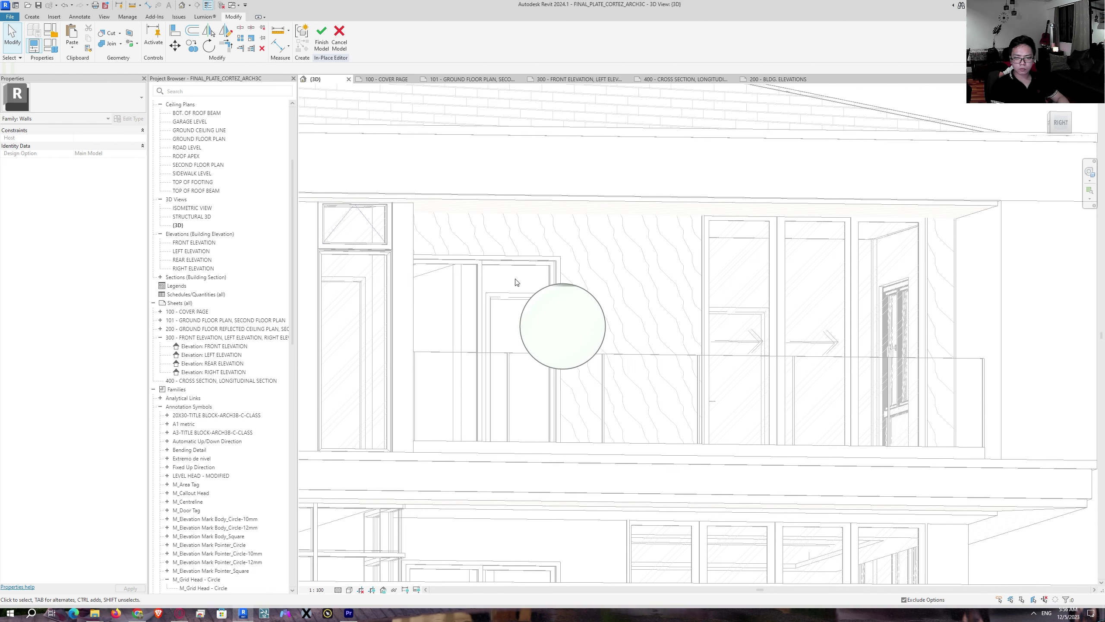
middle_click_drag(641, 314, 535, 336, "shift")
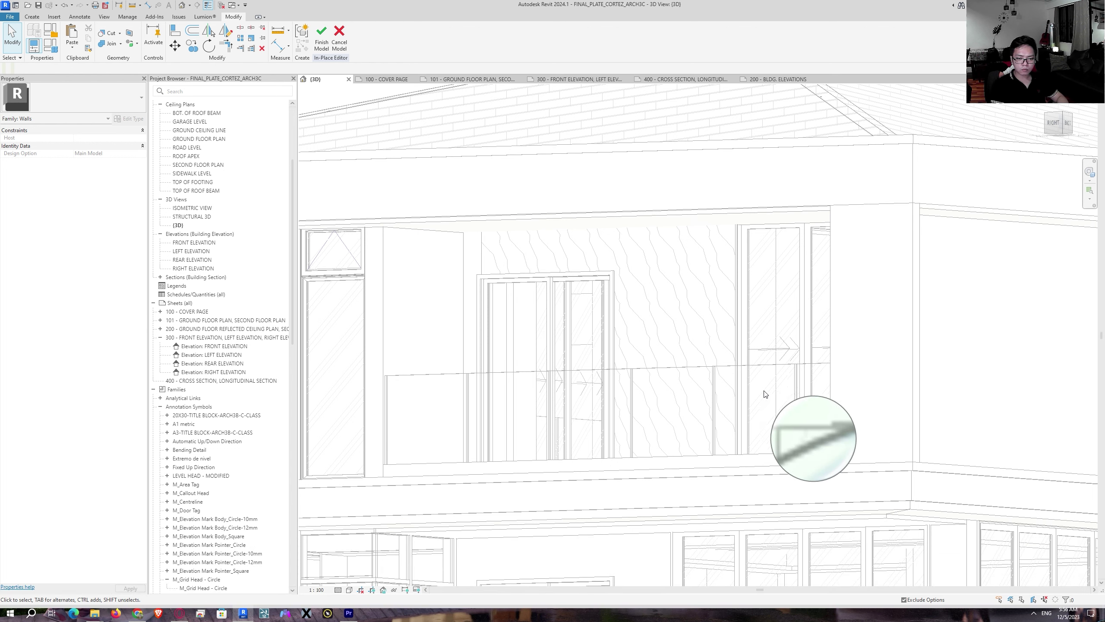
middle_click_drag(765, 391, 769, 311)
left_click(326, 47)
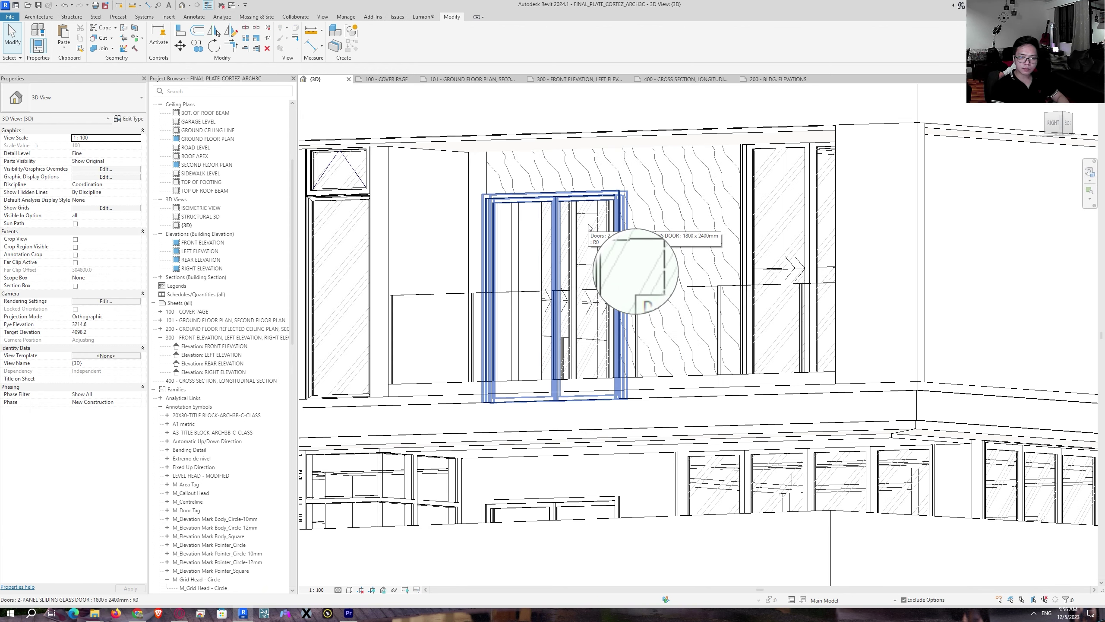
Step: Examine the column and wall faces around the two-panel sliding glass door in 3D for missing wood-slat finish
scroll(478, 183, "up", 5)
left_click(482, 192)
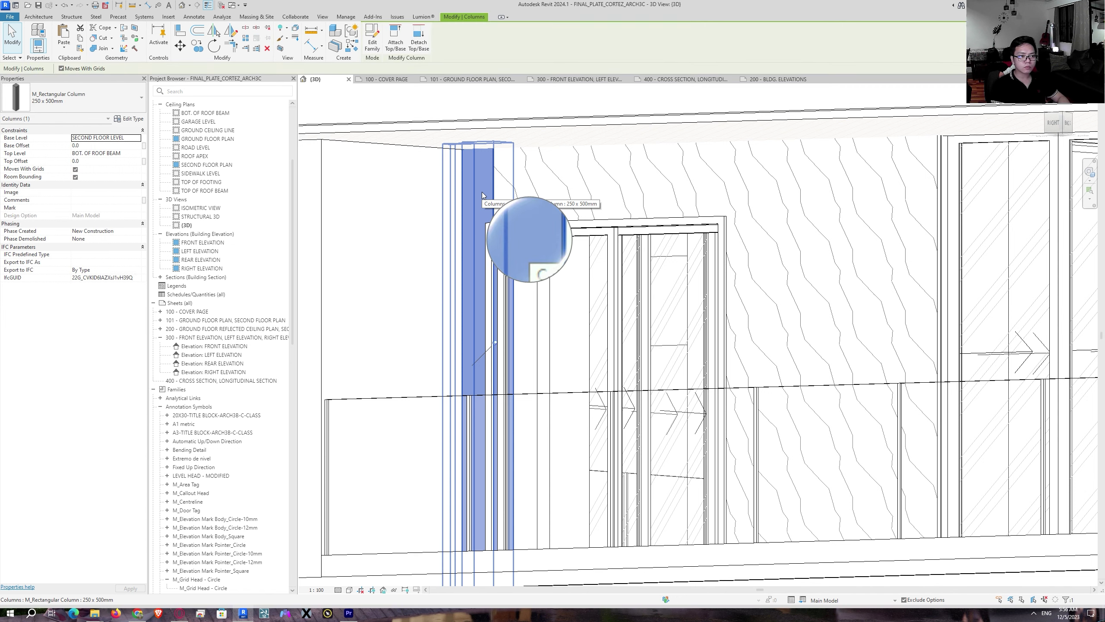
key("Escape")
mouse_move(565, 292)
middle_mouse_down("shift")
mouse_move(618, 303)
mouse_move(576, 279)
middle_mouse_up("shift")
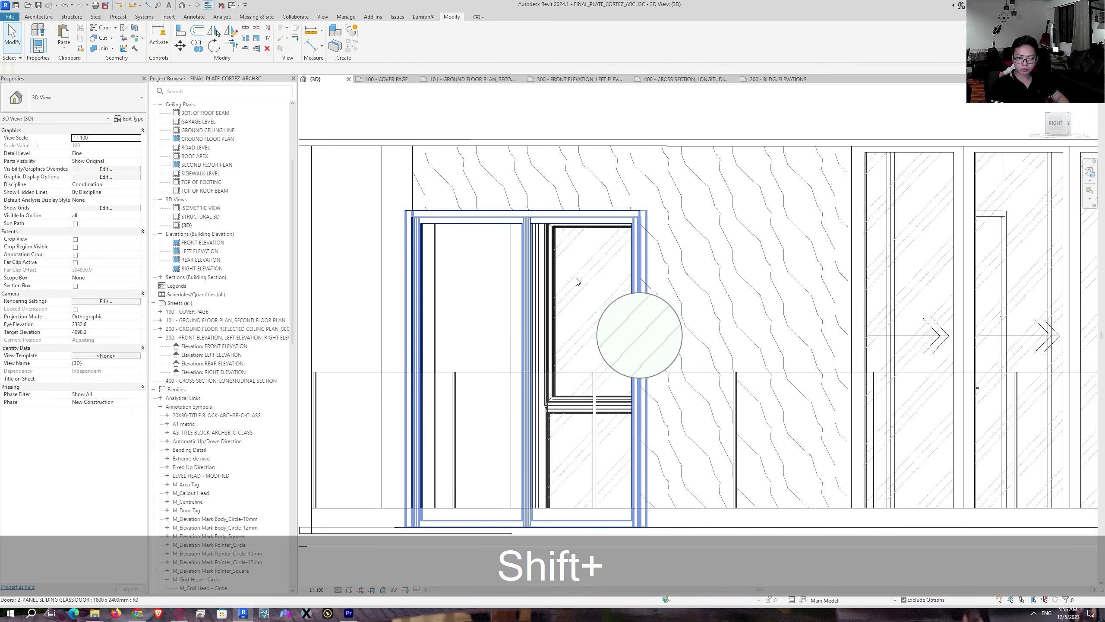
left_click(407, 190)
middle_click_drag(408, 191, 807, 203, "shift")
key("shift+Escape")
middle_click_drag(884, 231, 674, 265)
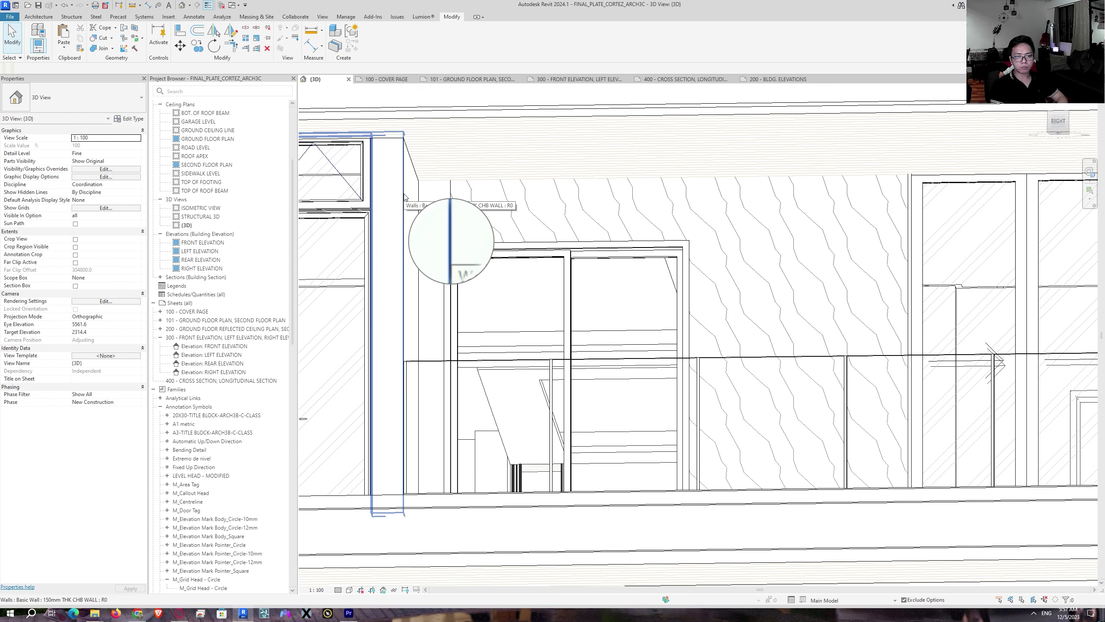
Step: Check the finish material in the layer structure of the second-floor wood-slat wall type
left_click(688, 201)
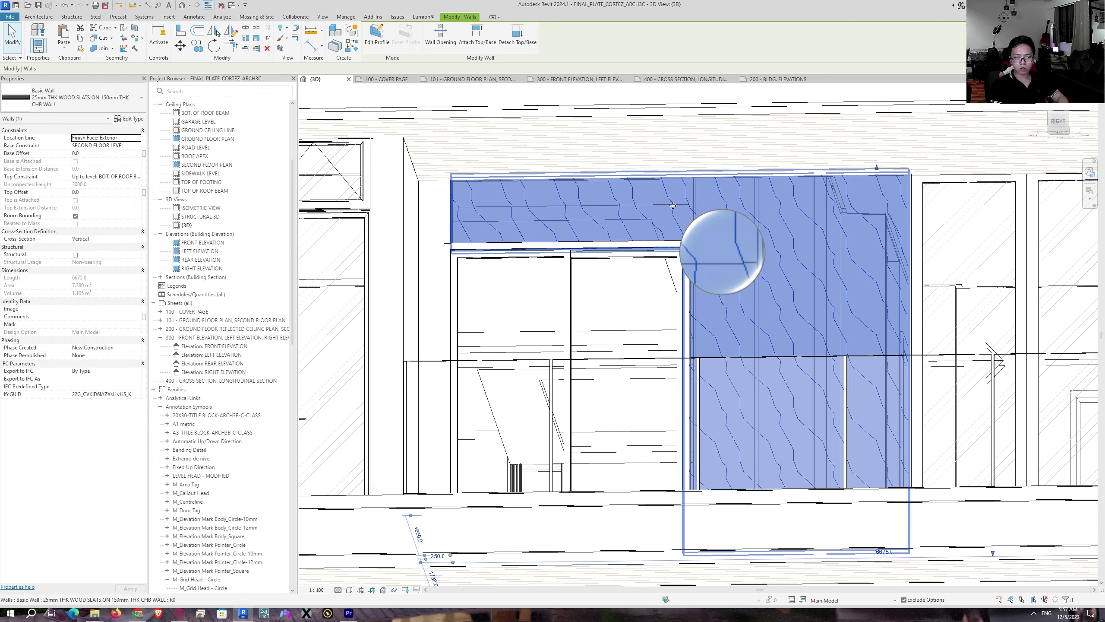
left_click(143, 119)
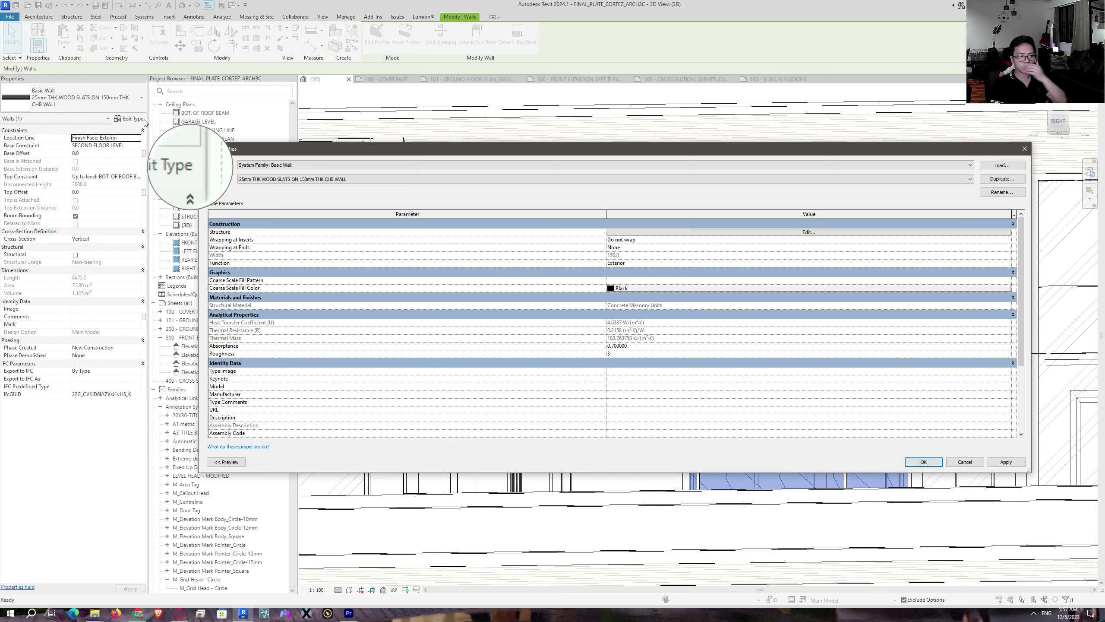
left_click(651, 231)
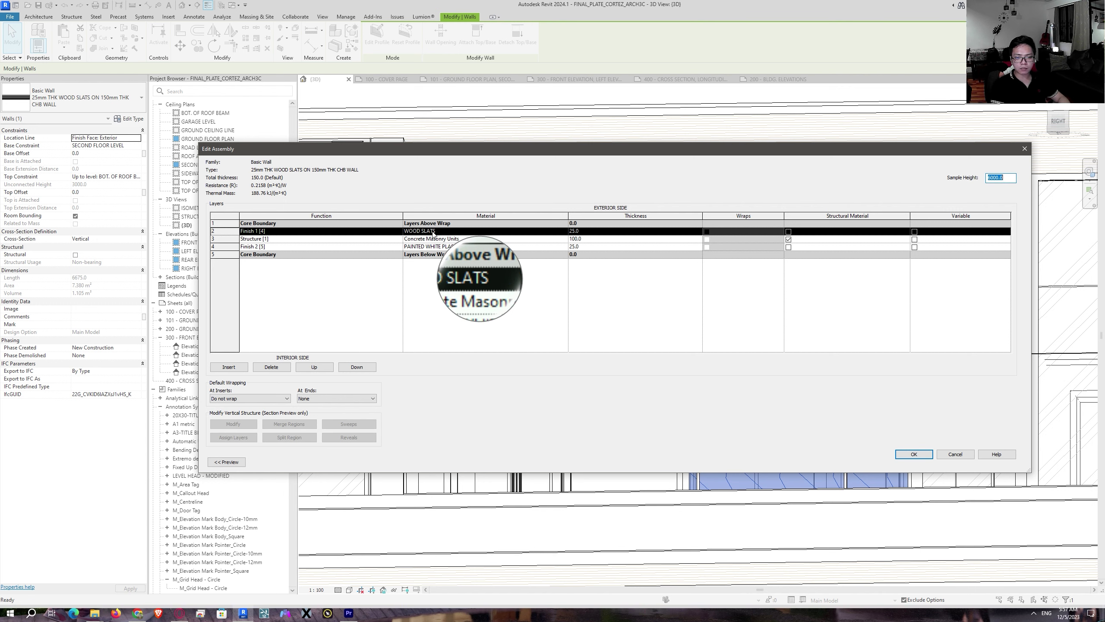
left_click(922, 456)
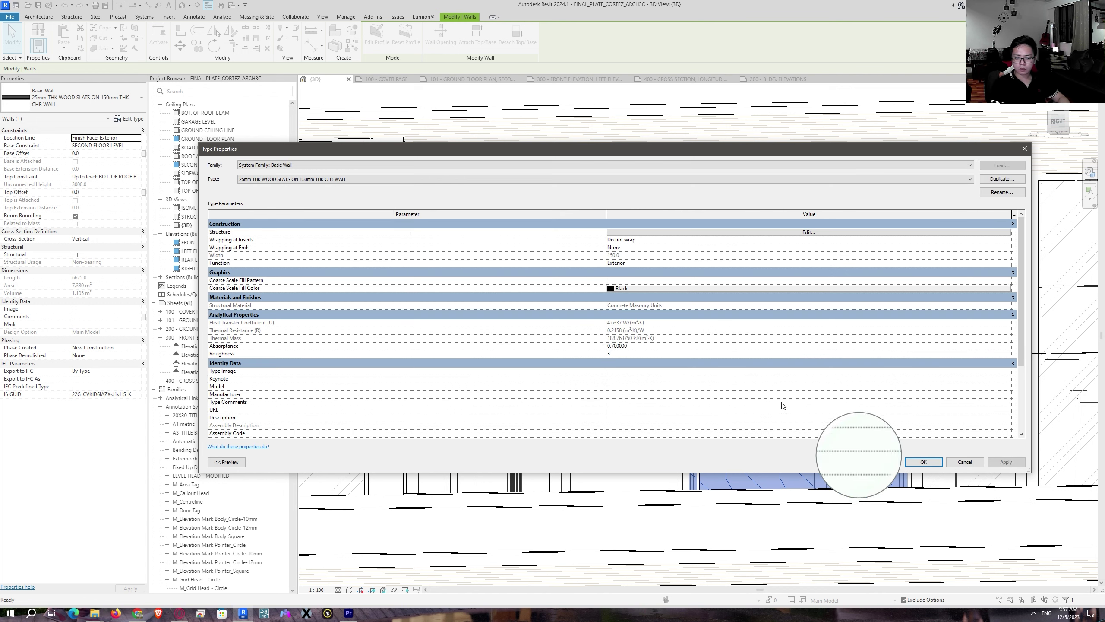
key("Escape")
key("Escape")
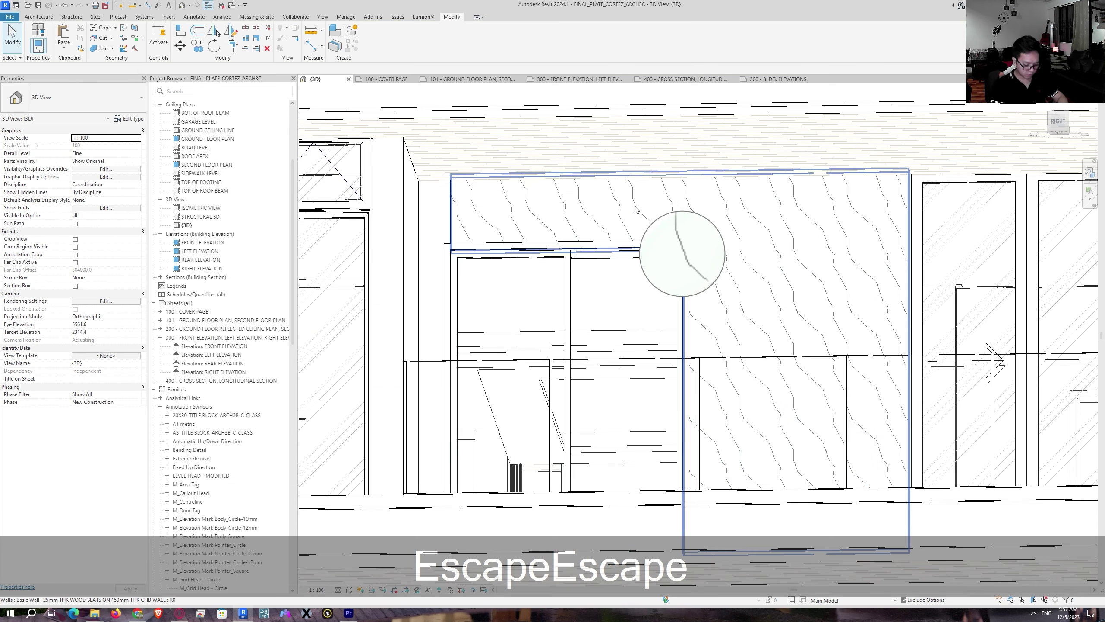
Step: Paint the balcony-side face of the rectangular column beside the two-panel sliding door with the WOOD SLATS material
key("p")
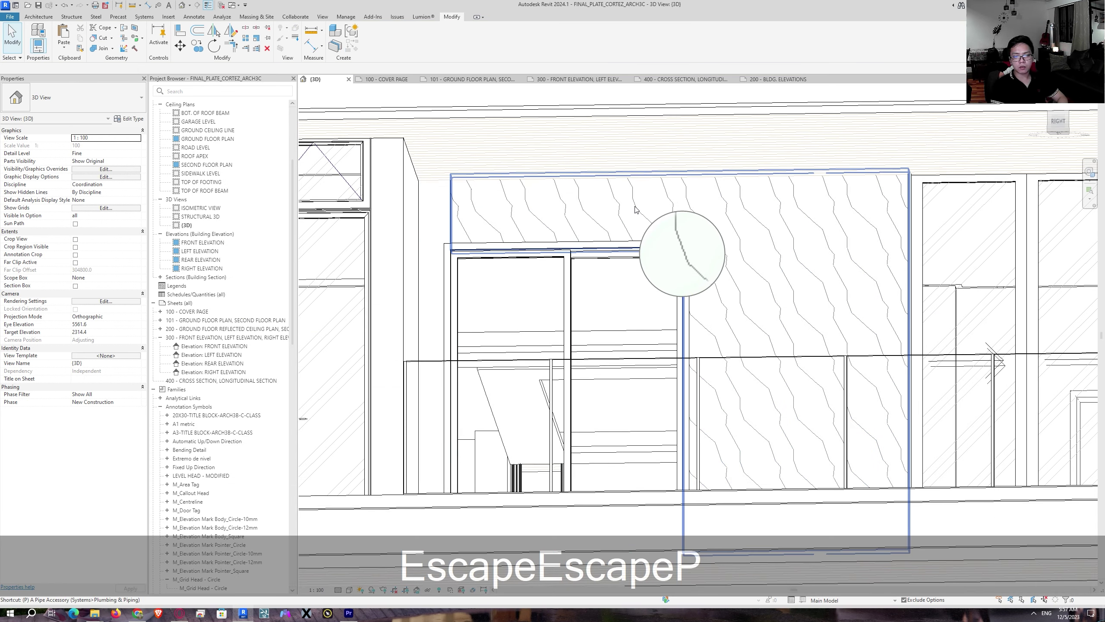
key("t")
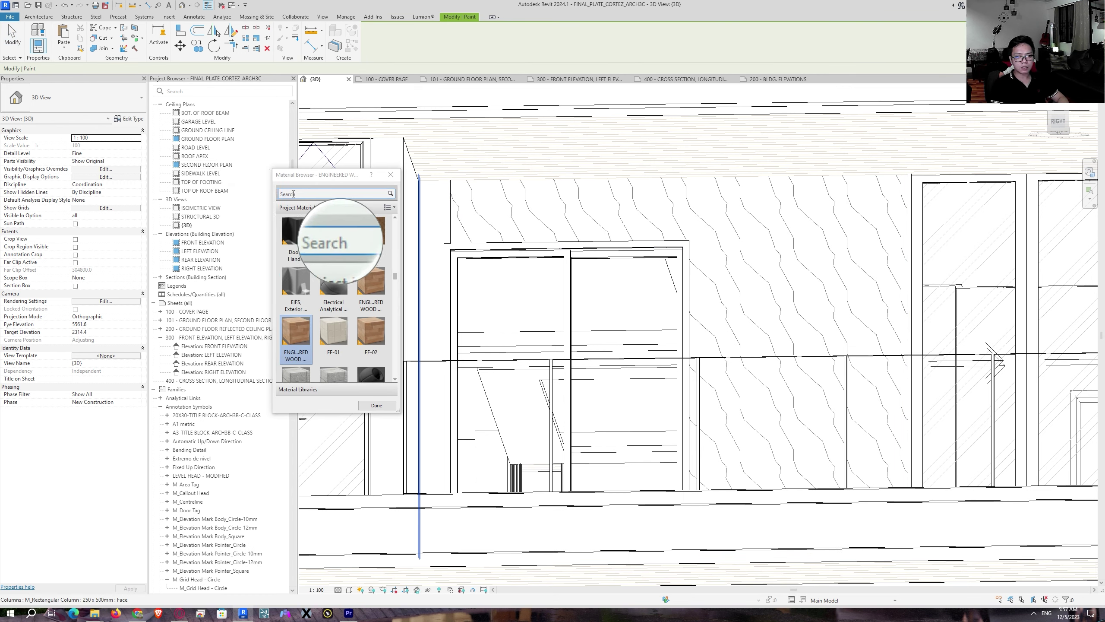
left_click(294, 194)
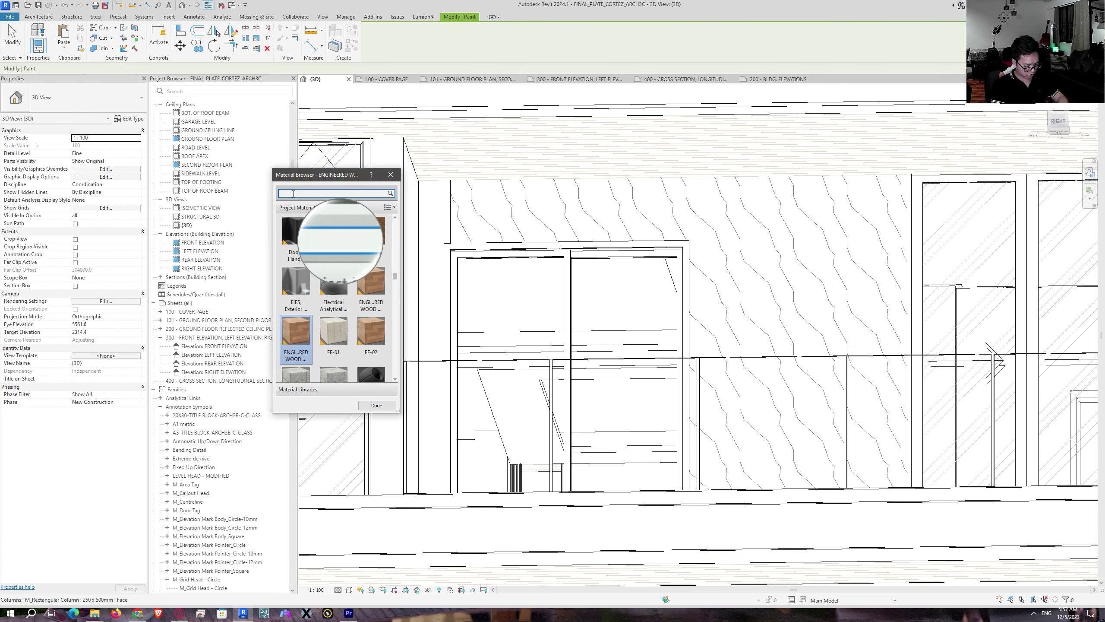
type("wood slat")
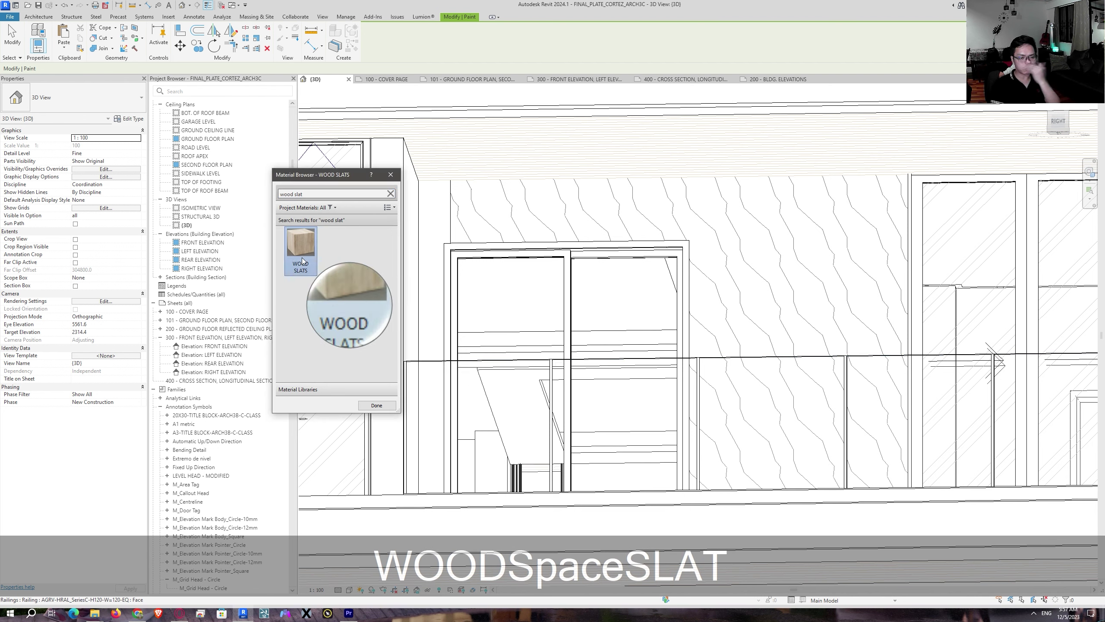
left_click(303, 258)
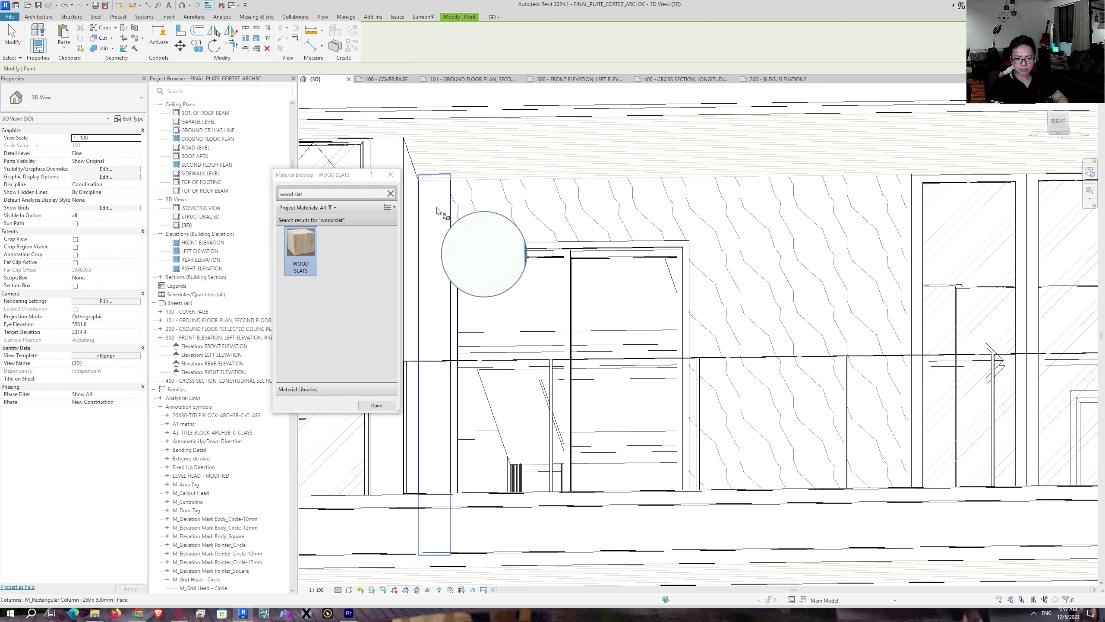
middle_click_drag(437, 210, 540, 180)
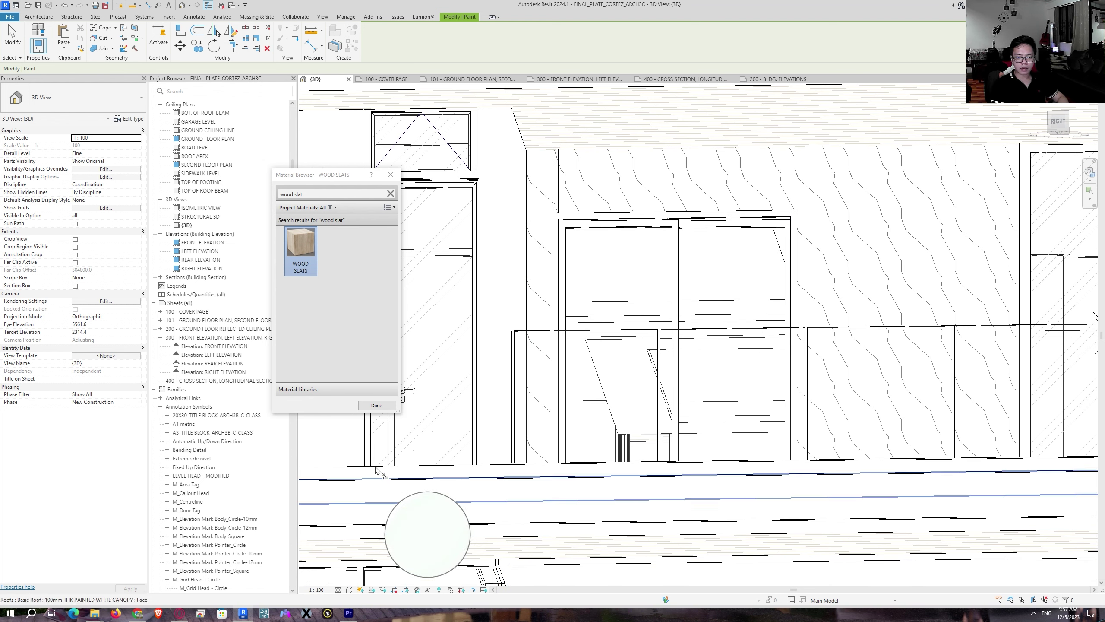
left_click(377, 405)
key("Escape")
mouse_move(730, 415)
middle_mouse_down("shift")
mouse_move(792, 366)
mouse_move(731, 388)
mouse_move(835, 413)
mouse_move(763, 419)
mouse_move(784, 434)
middle_mouse_up("shift")
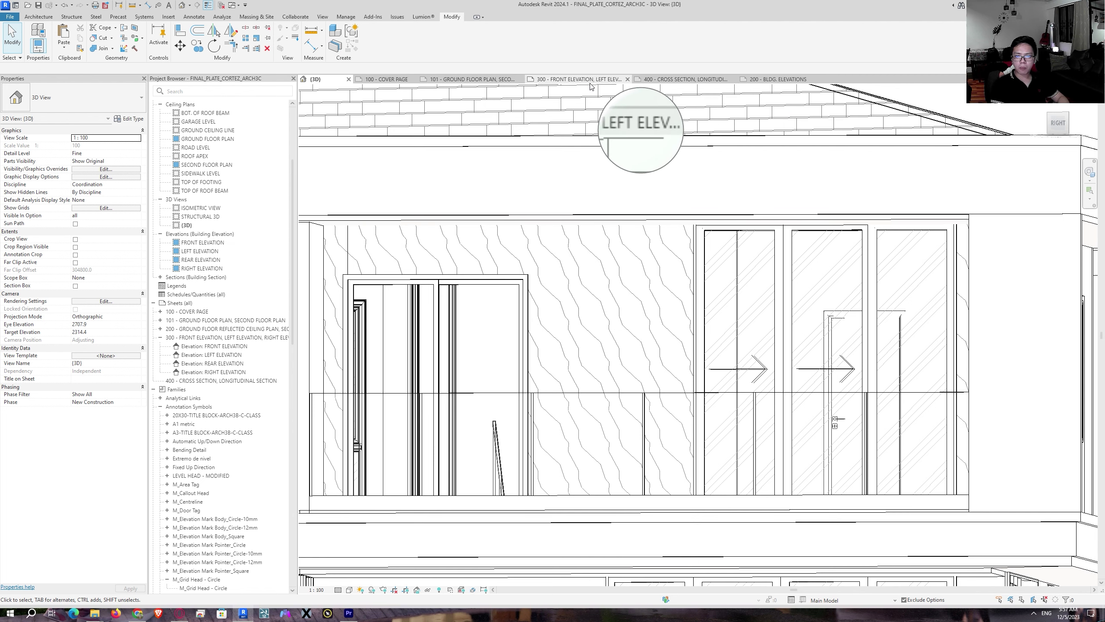
Step: Return to sheet 300 and select the vertical void groove at the outer edge of the narrow wall strip beside the three-panel sliding door
left_click(585, 79)
scroll(658, 459, "down", 3)
middle_click_drag(658, 459, 939, 325)
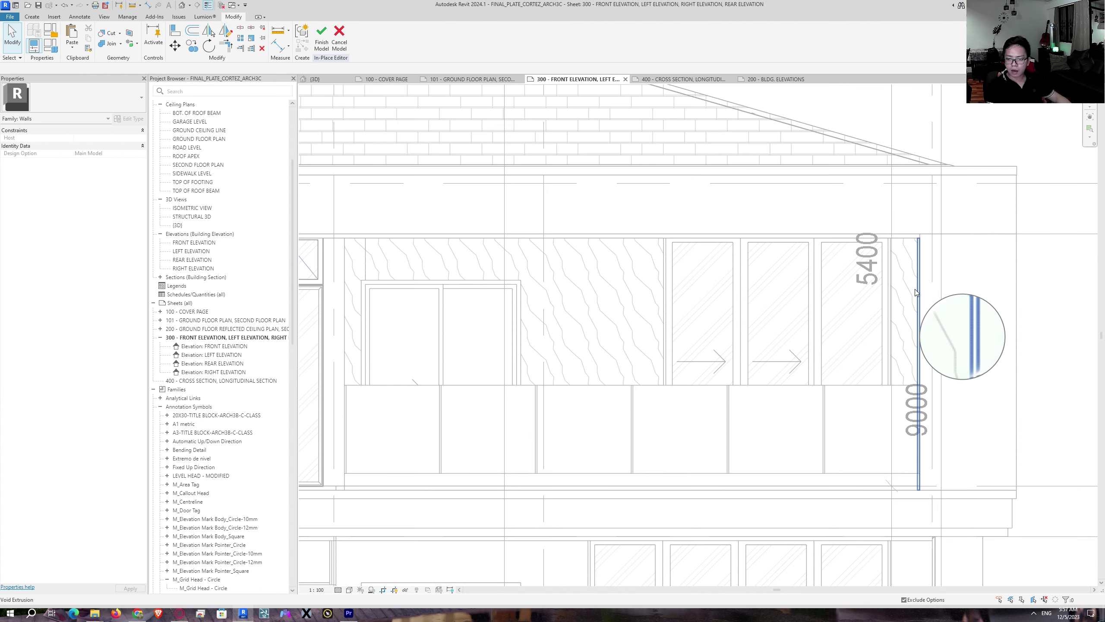
scroll(917, 278, "up", 3)
left_click(920, 249)
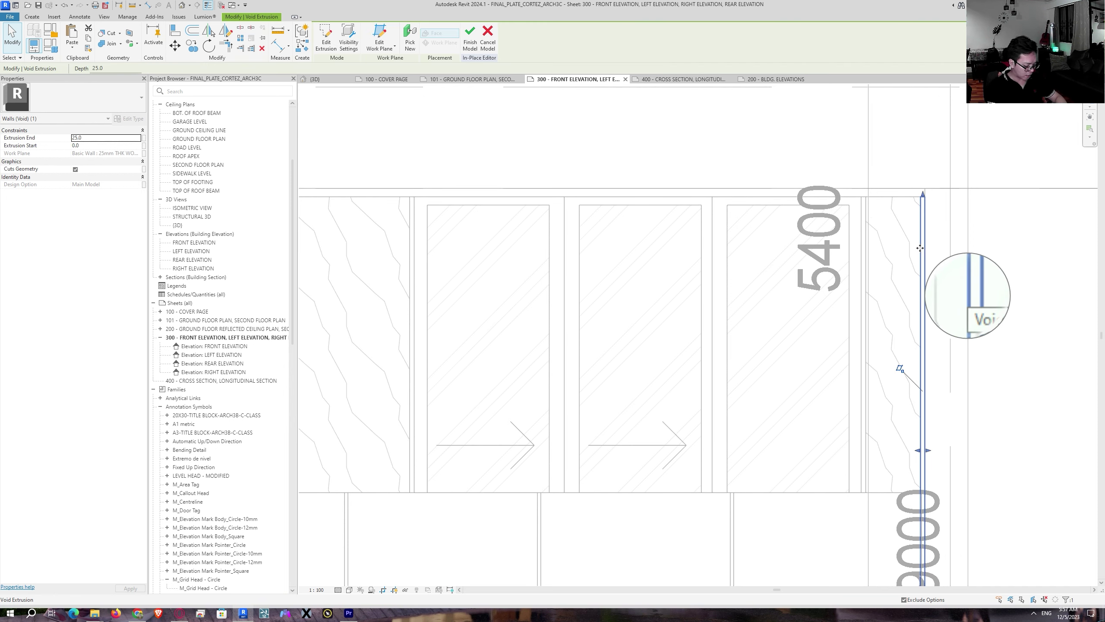
key("c")
key("o")
scroll(921, 228, "up", 1)
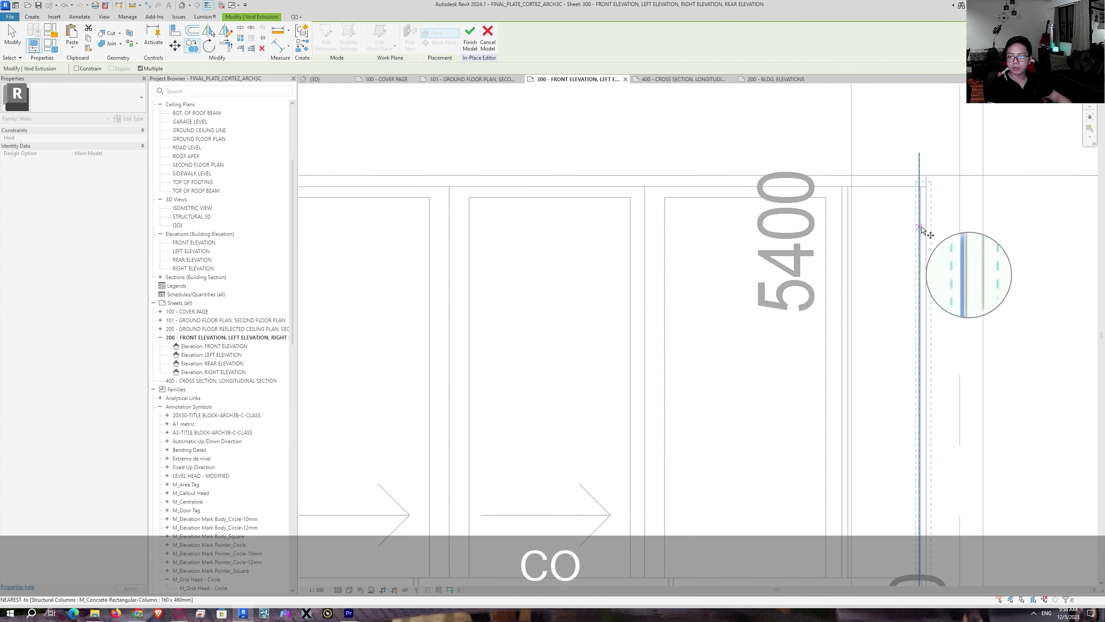
scroll(631, 229, "down", 3)
scroll(702, 254, "up", 2)
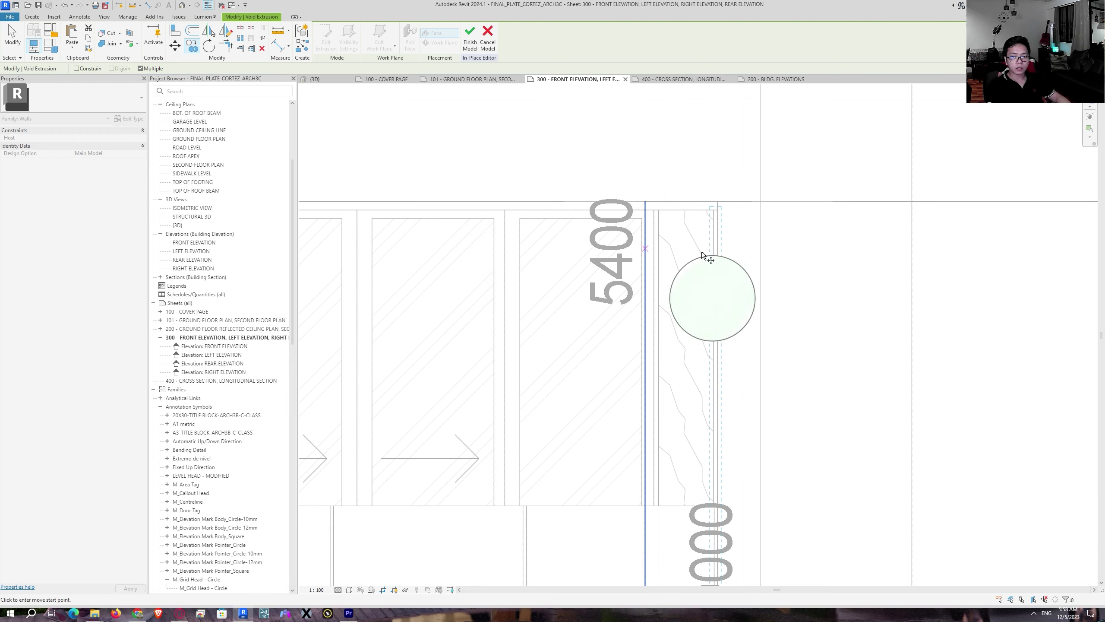
scroll(700, 255, "up", 1)
key("Escape")
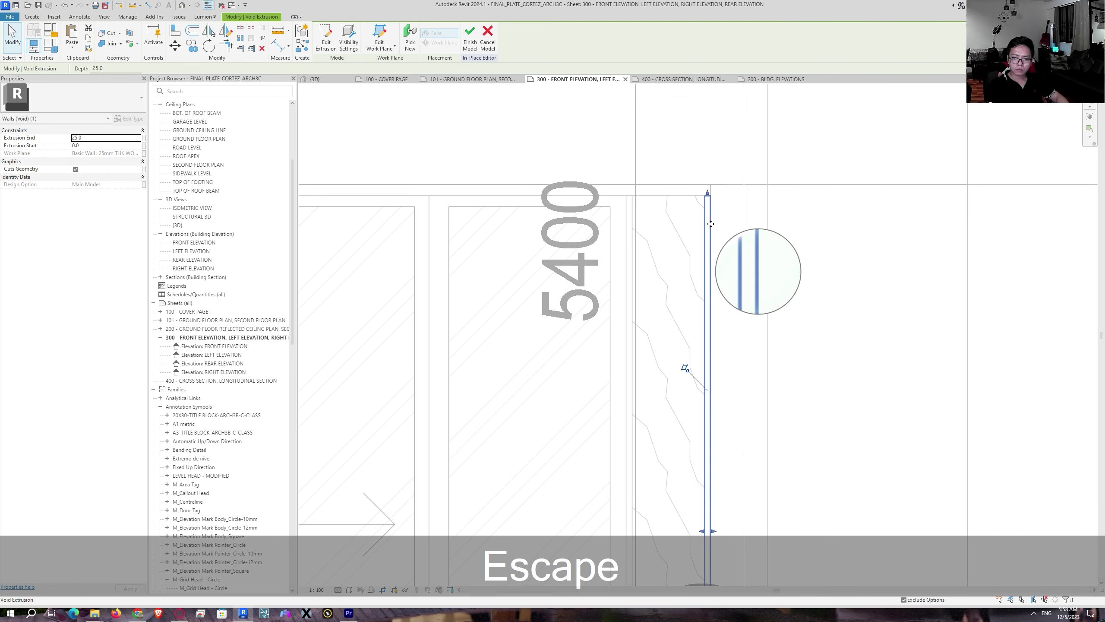
Step: Array the selected void groove horizontally across the narrow wall strip, ending at the edge nearest the three-panel sliding door
key("a")
key("r")
scroll(705, 217, "up", 2)
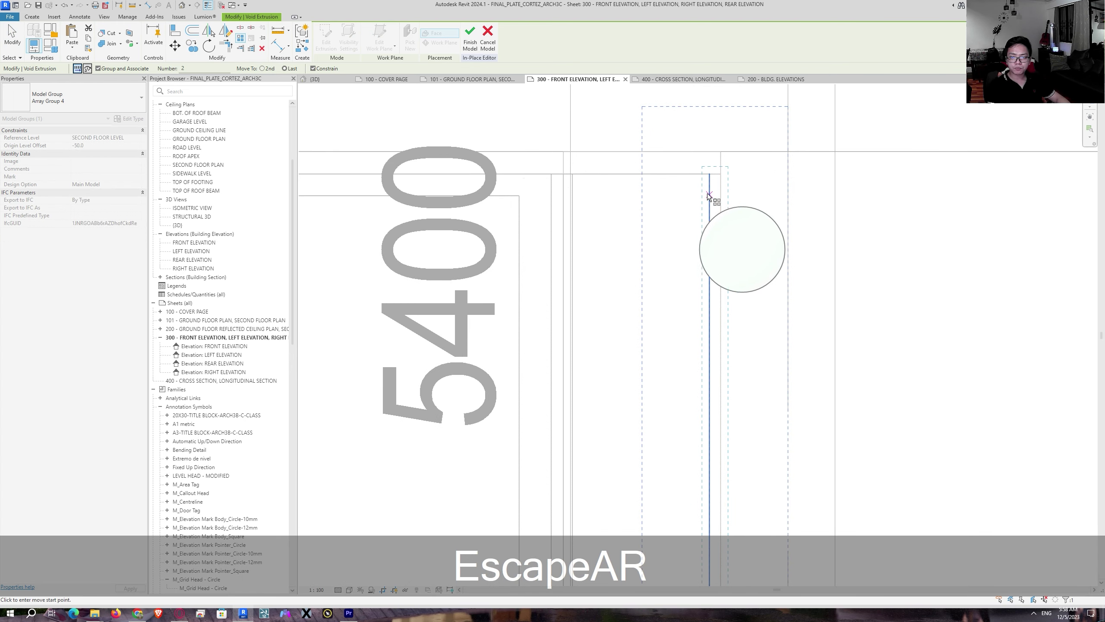
left_click(710, 178)
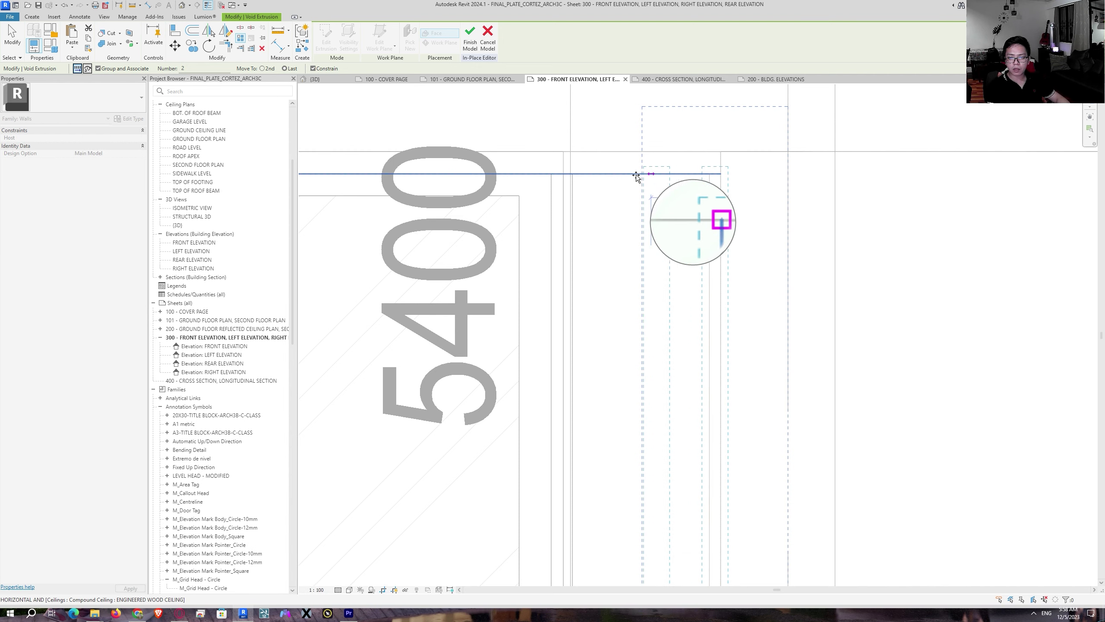
middle_click_drag(700, 136, 919, 31)
scroll(822, 89, "down", 4)
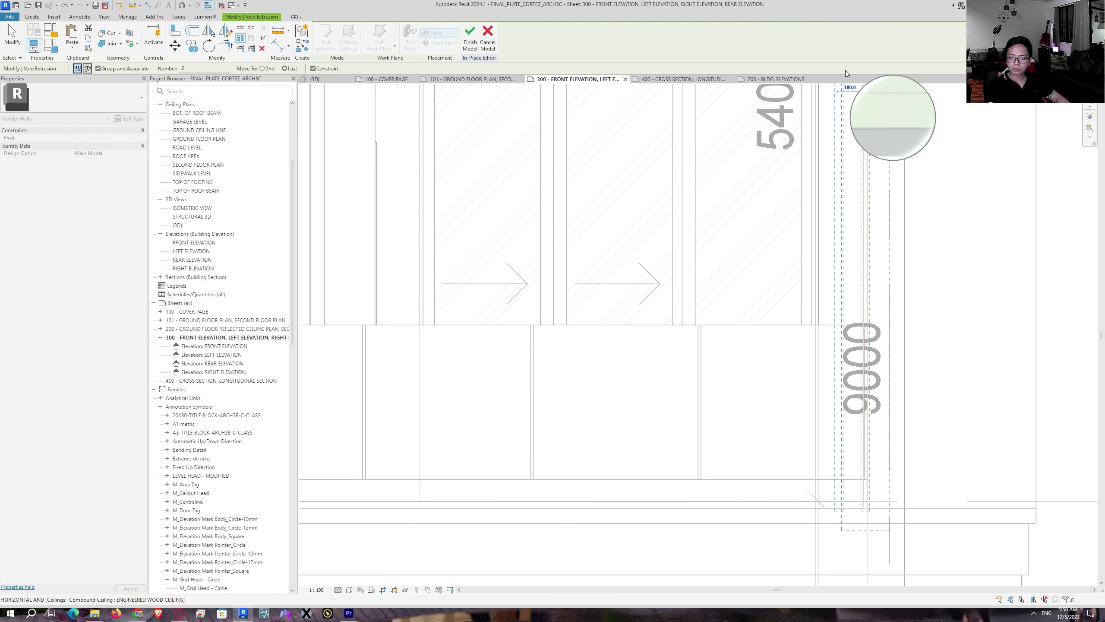
middle_click_drag(789, 244, 711, 431)
scroll(725, 281, "up", 4)
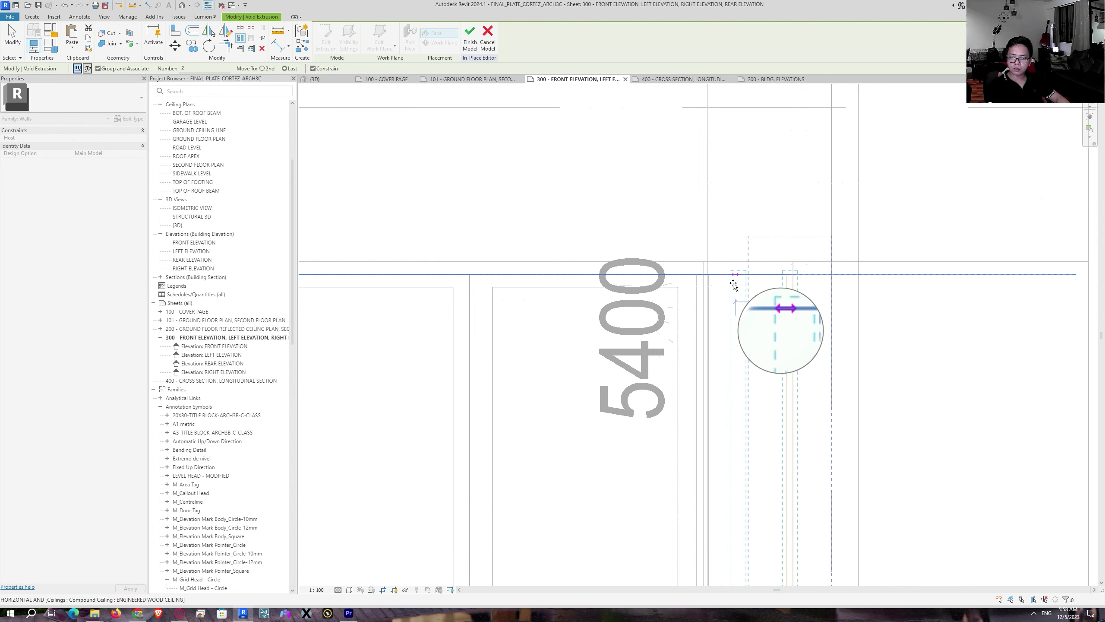
scroll(712, 273, "up", 2)
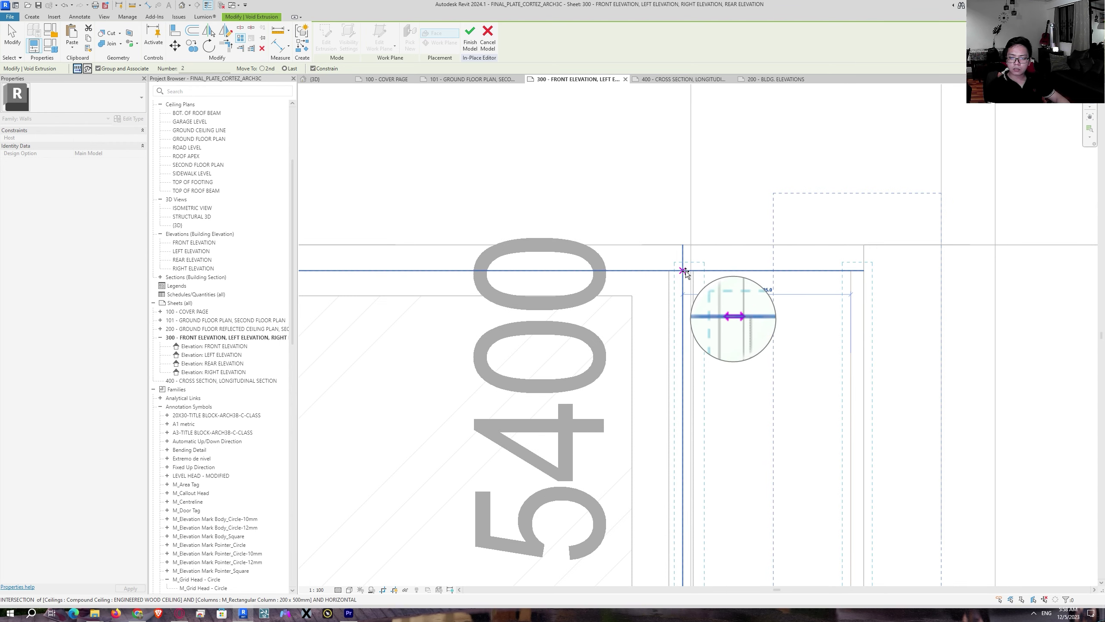
left_click(682, 270)
scroll(797, 387, "down", 3)
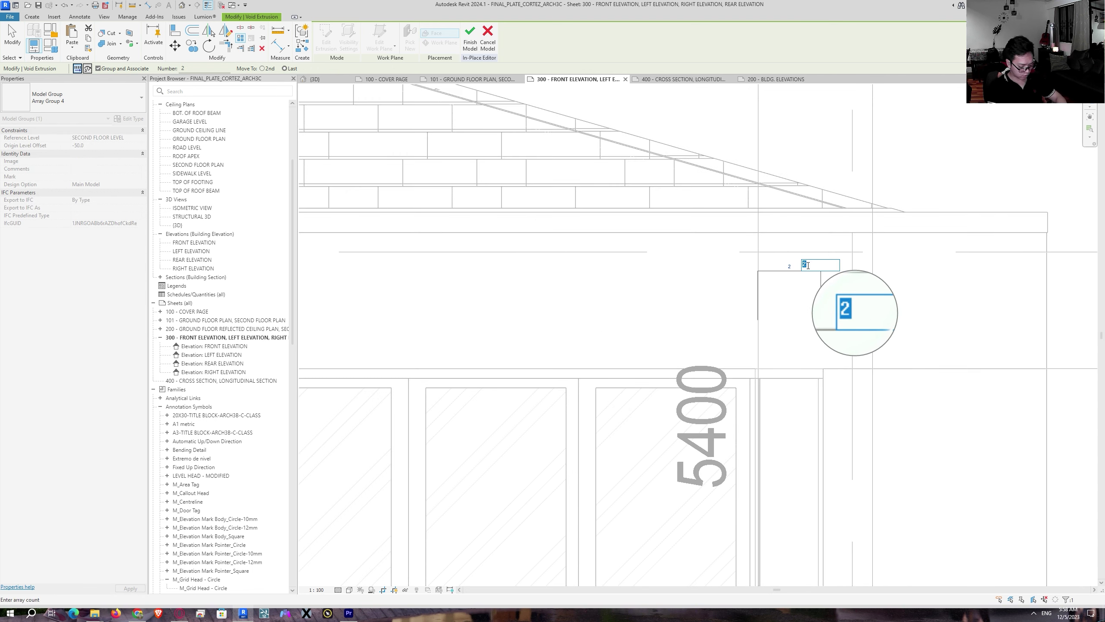
Step: Set the groove array on the narrow wall strip to 8 members
type("5")
key("Return")
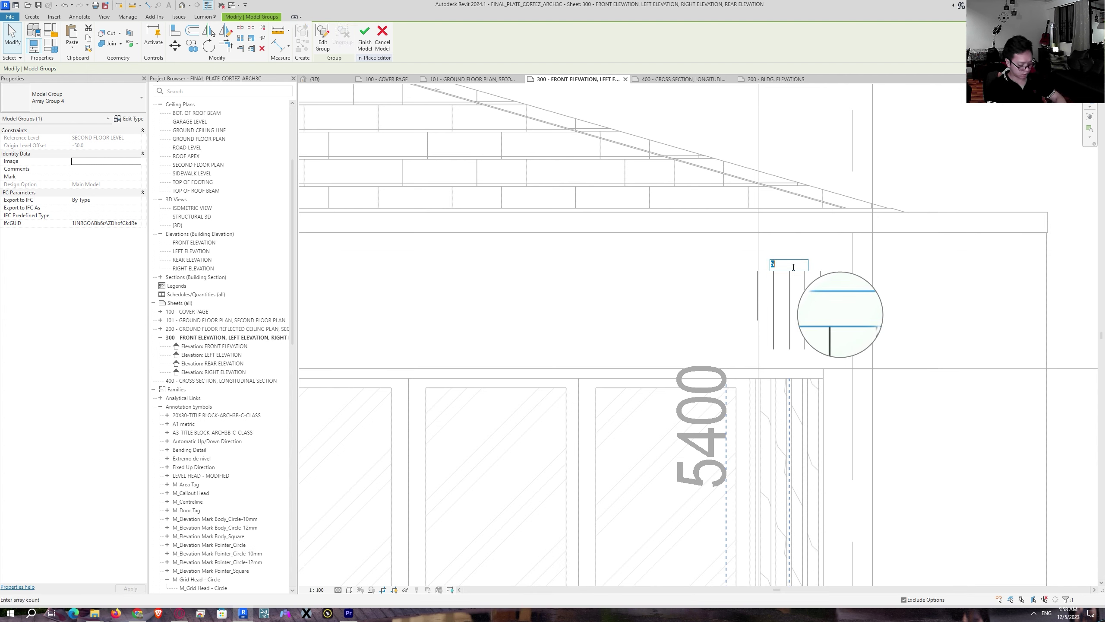
type("8")
key("Return")
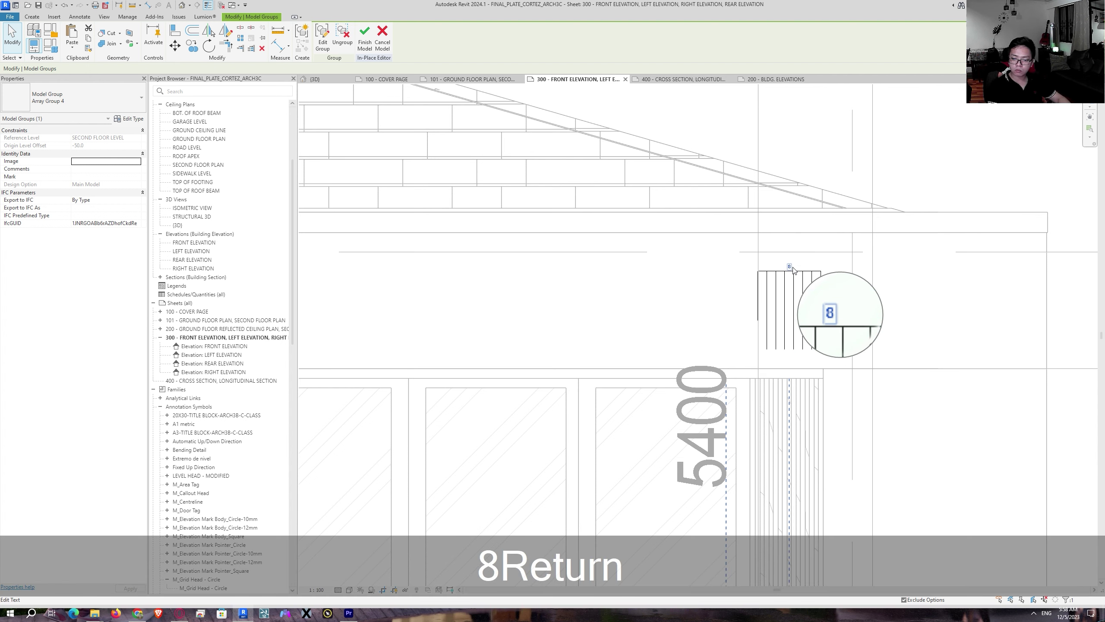
key("Escape")
scroll(731, 426, "down", 3)
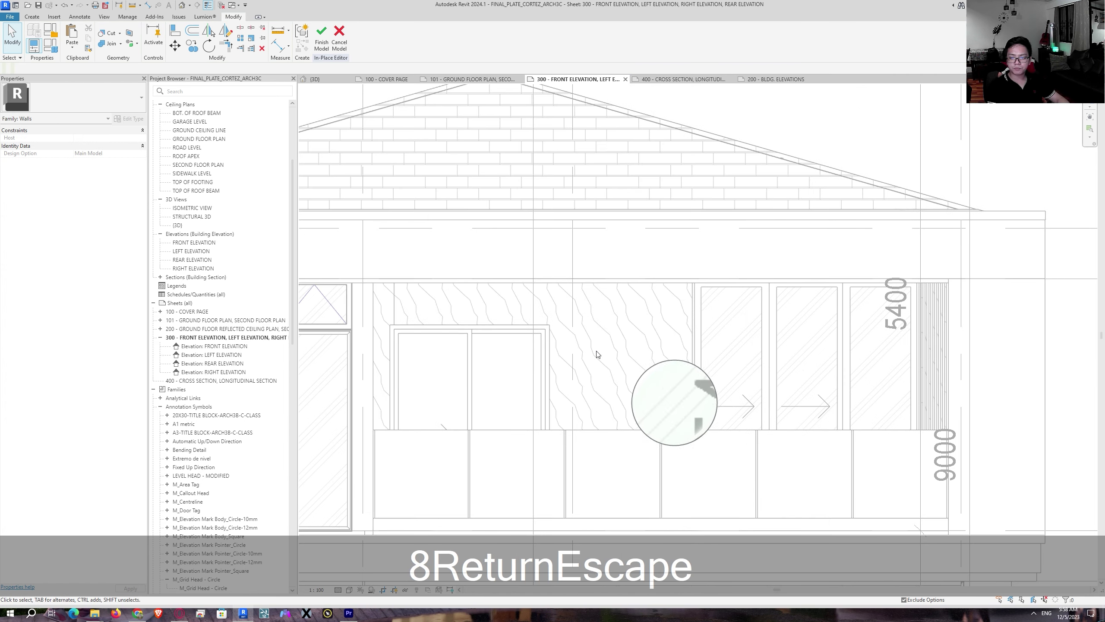
Step: Paste the copied void groove group over the main slat wall and start editing the pasted elements
scroll(686, 363, "up", 2)
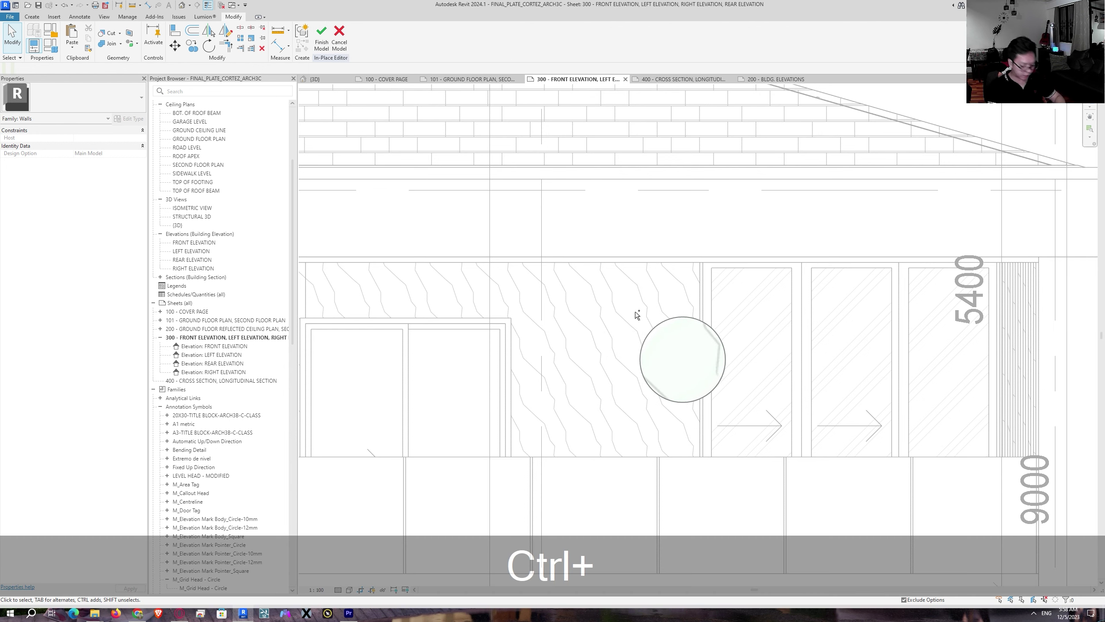
left_click(649, 419)
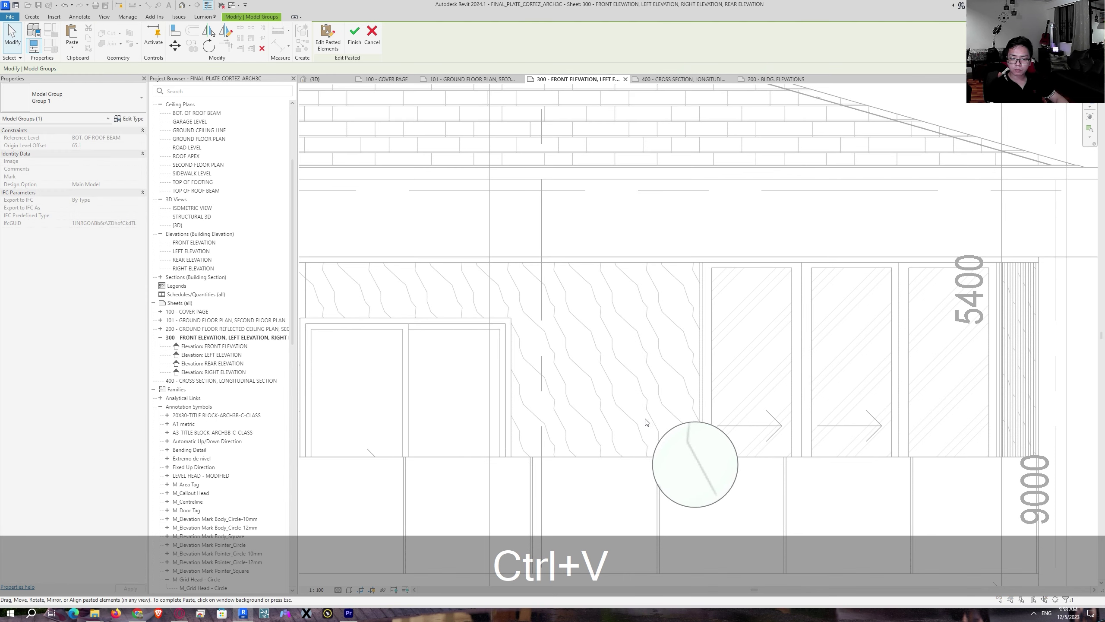
scroll(657, 331, "down", 5)
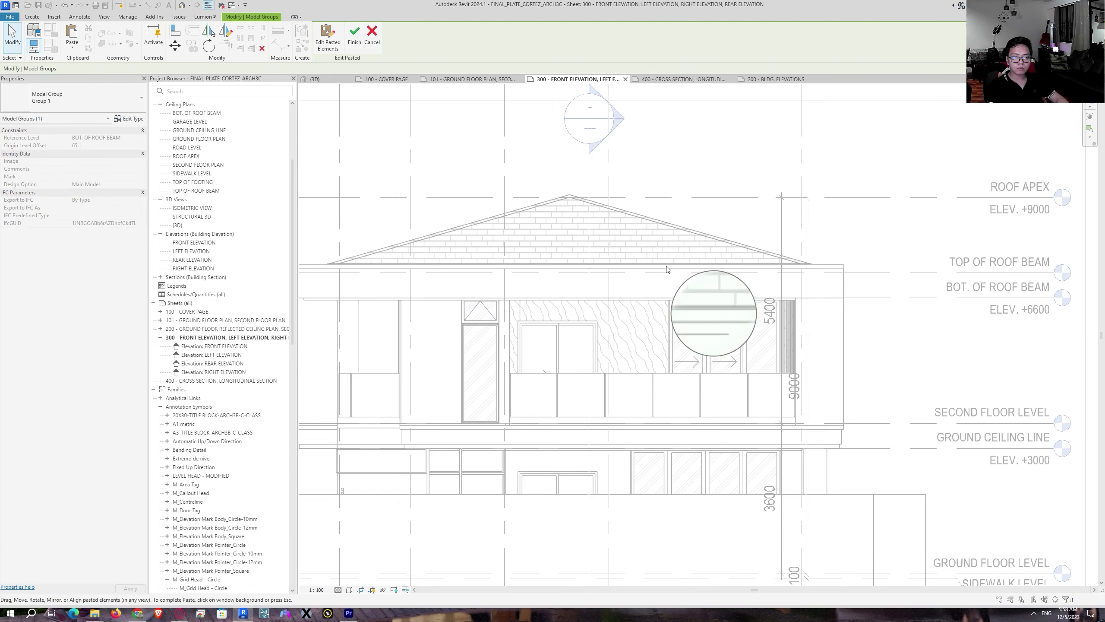
middle_click_drag(631, 301, 757, 245)
left_click(327, 42)
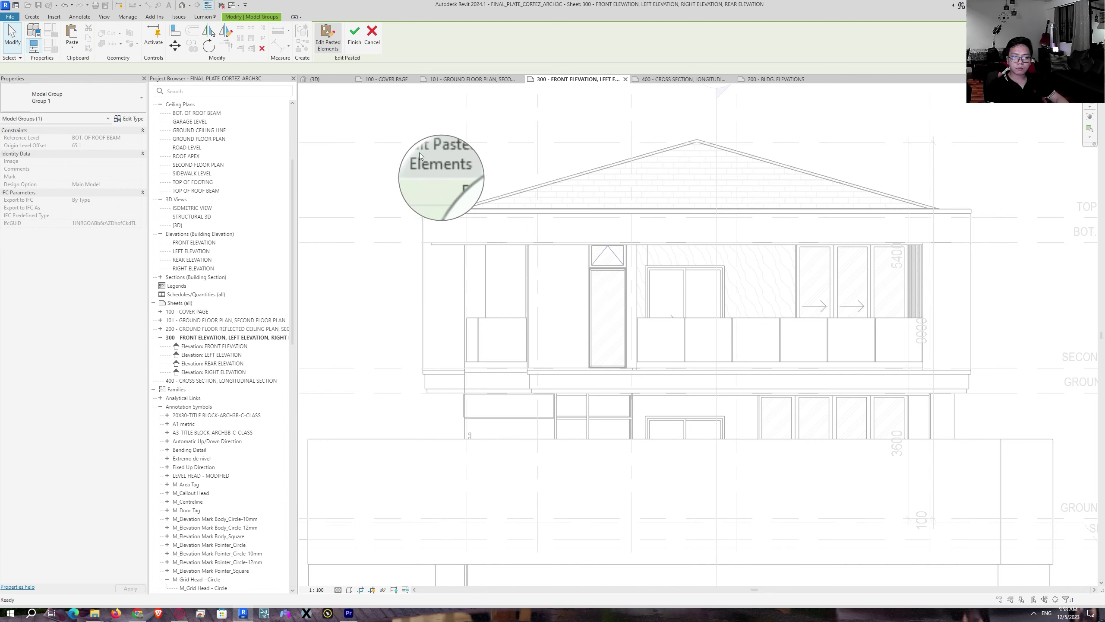
scroll(710, 271, "up", 1)
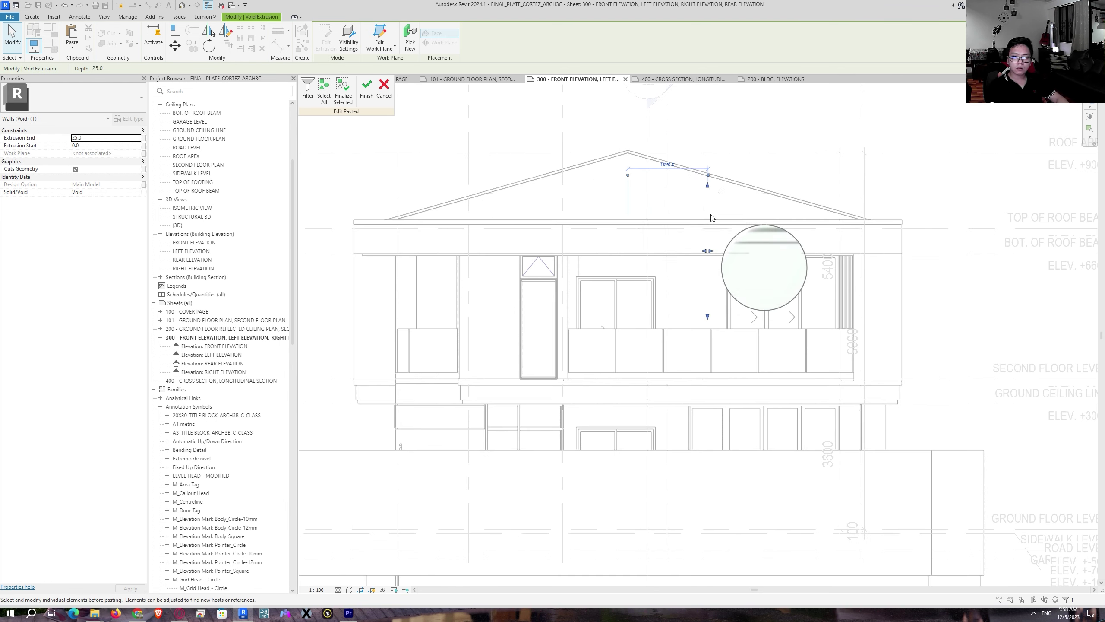
Step: Rehost the pasted void groove onto the face of the slat wall between the two sliding doors
left_click(410, 39)
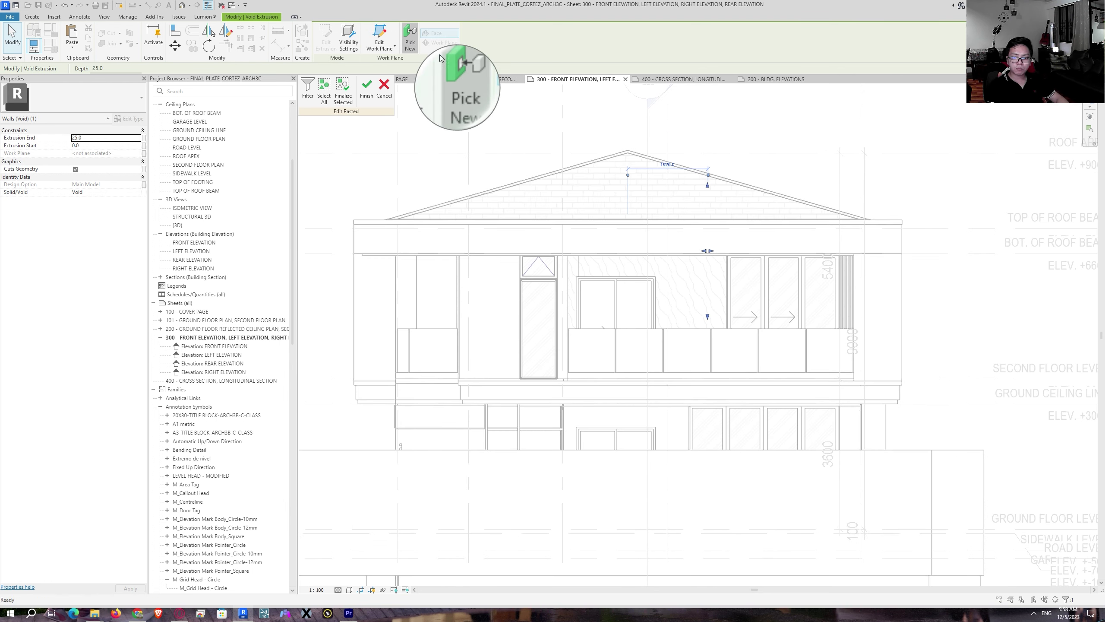
left_click(687, 296)
scroll(696, 283, "up", 4)
key("Escape")
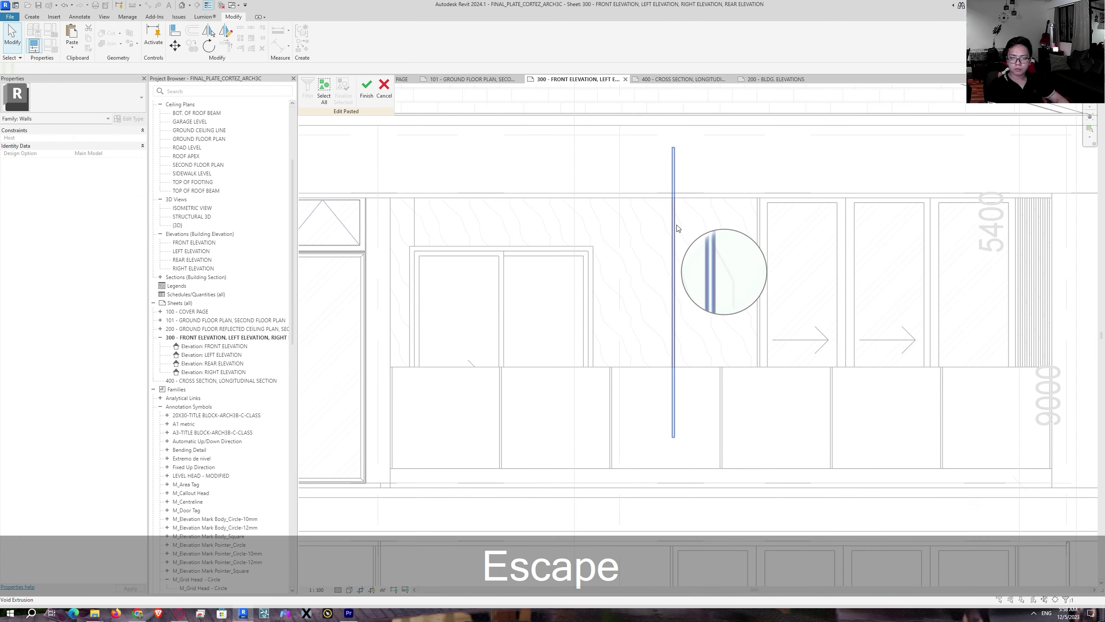
Step: Shift the pasted void groove down and toward the three-panel sliding door, and complete the paste
left_click(680, 229)
scroll(682, 217, "up", 2)
left_click_drag(672, 220, 722, 310)
key("m")
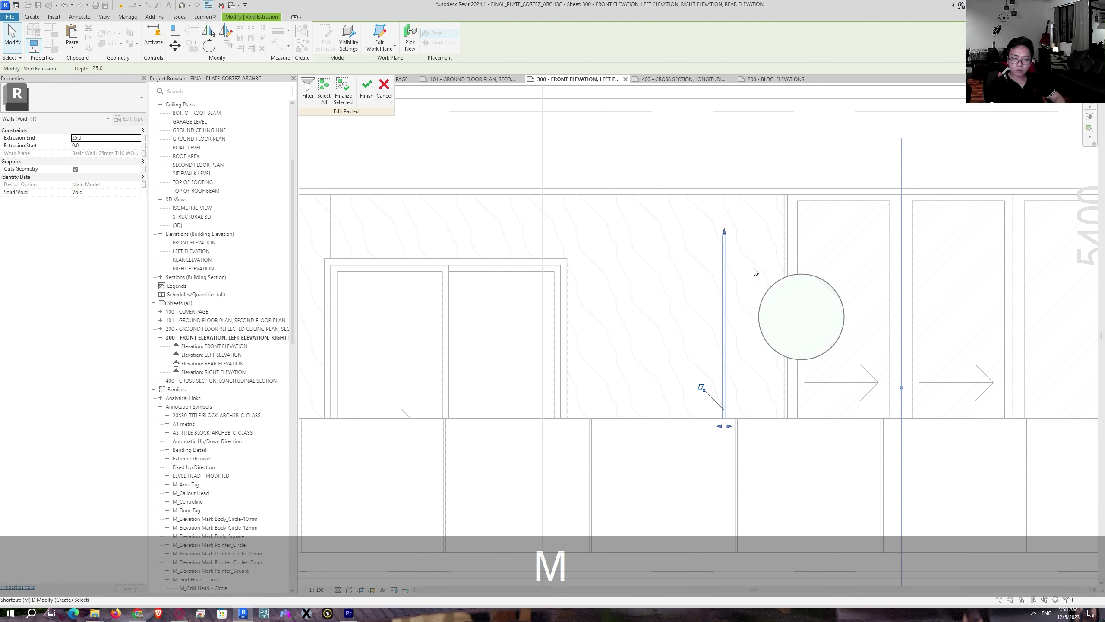
key("Escape")
key("Escape")
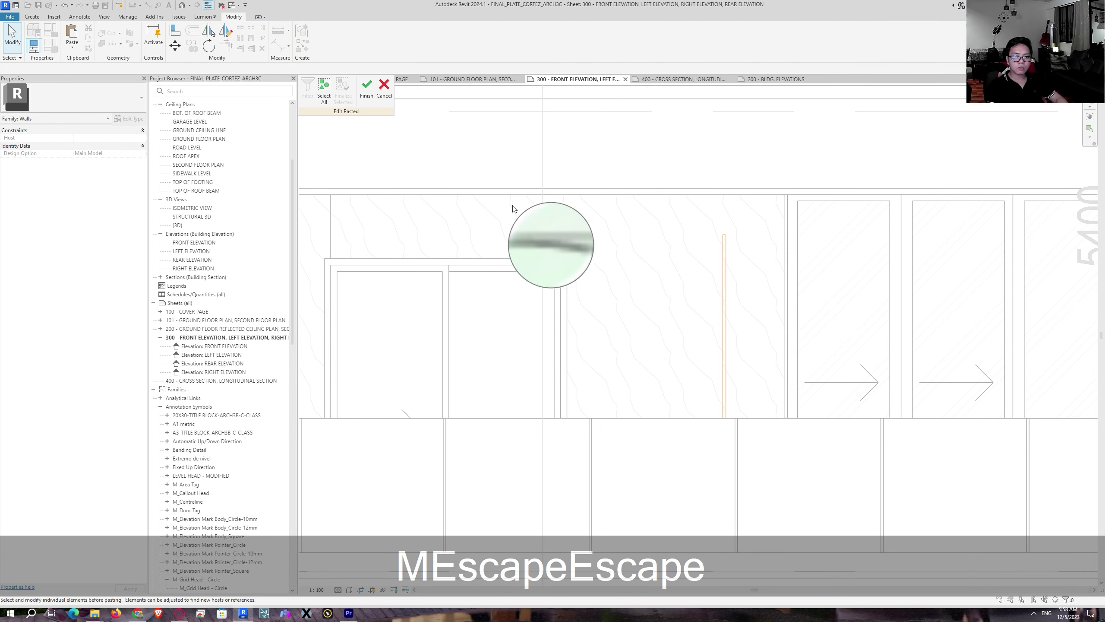
left_click(367, 96)
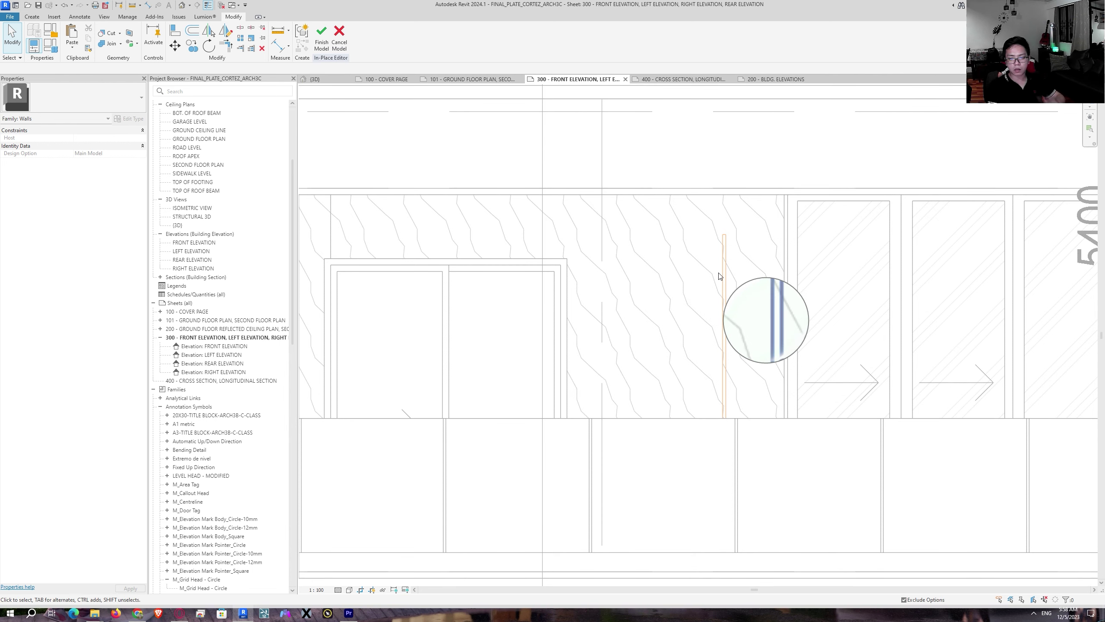
left_click(106, 35)
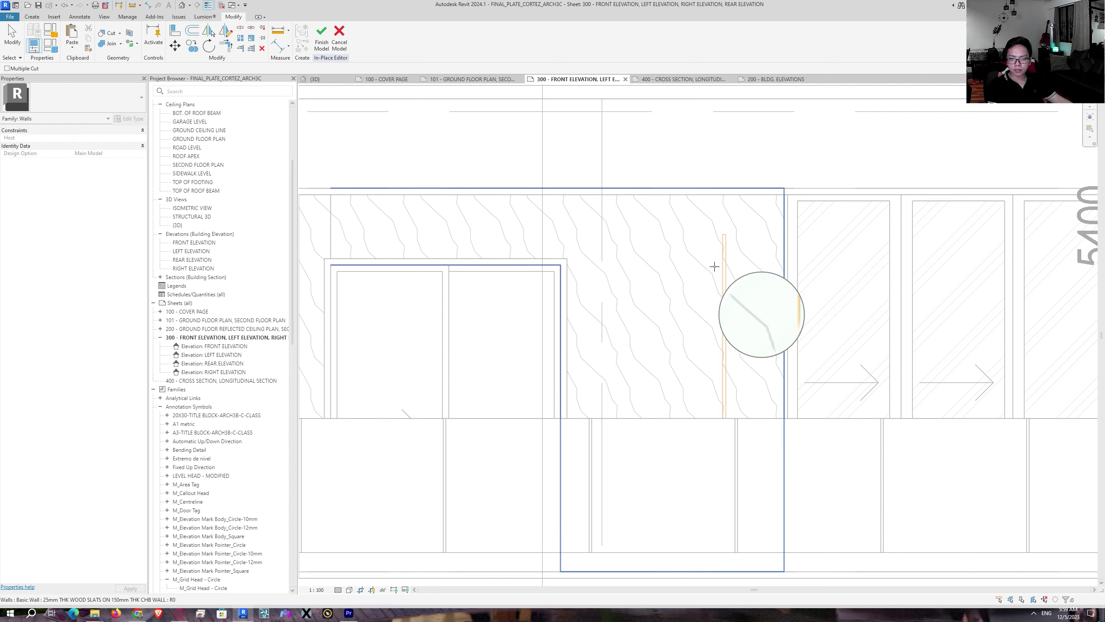
scroll(698, 253, "up", 3)
key("Escape")
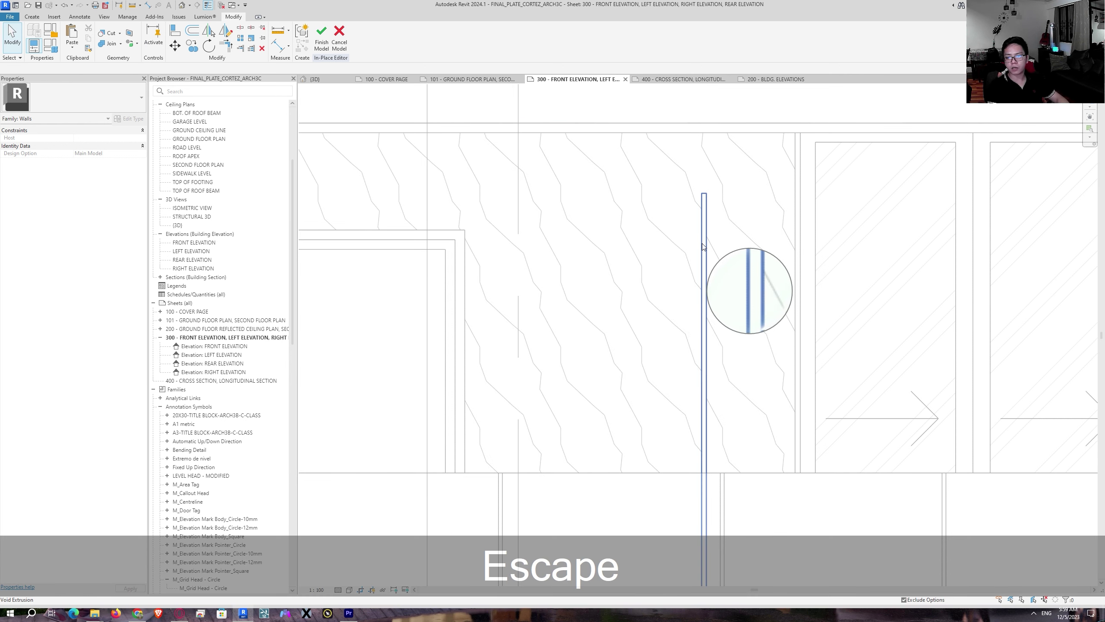
left_click(704, 244)
key("m")
key("v")
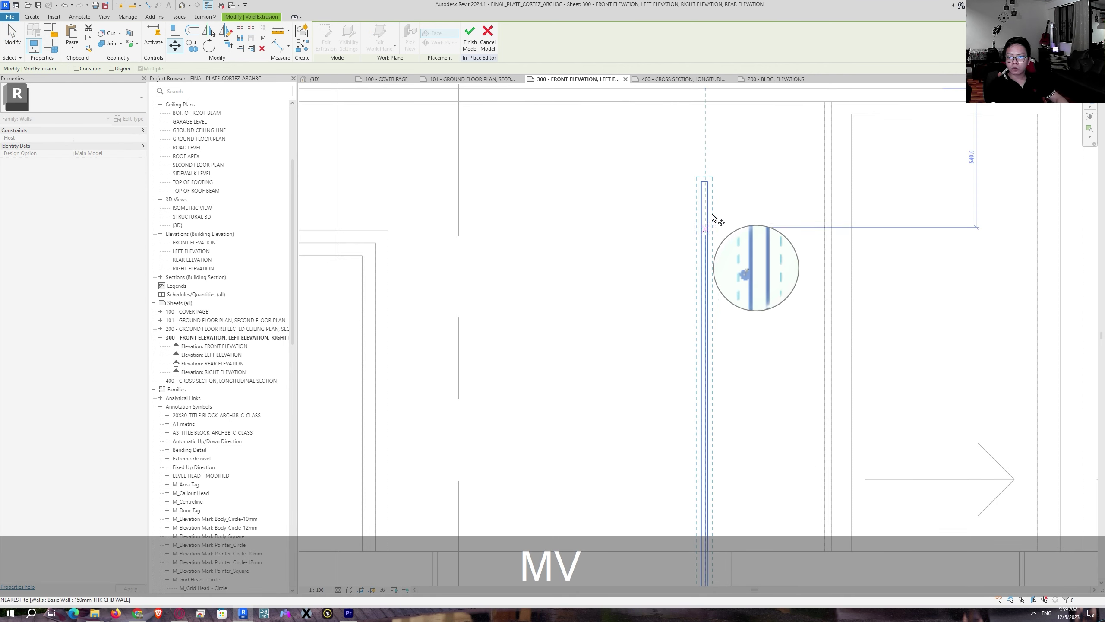
scroll(715, 217, "up", 2)
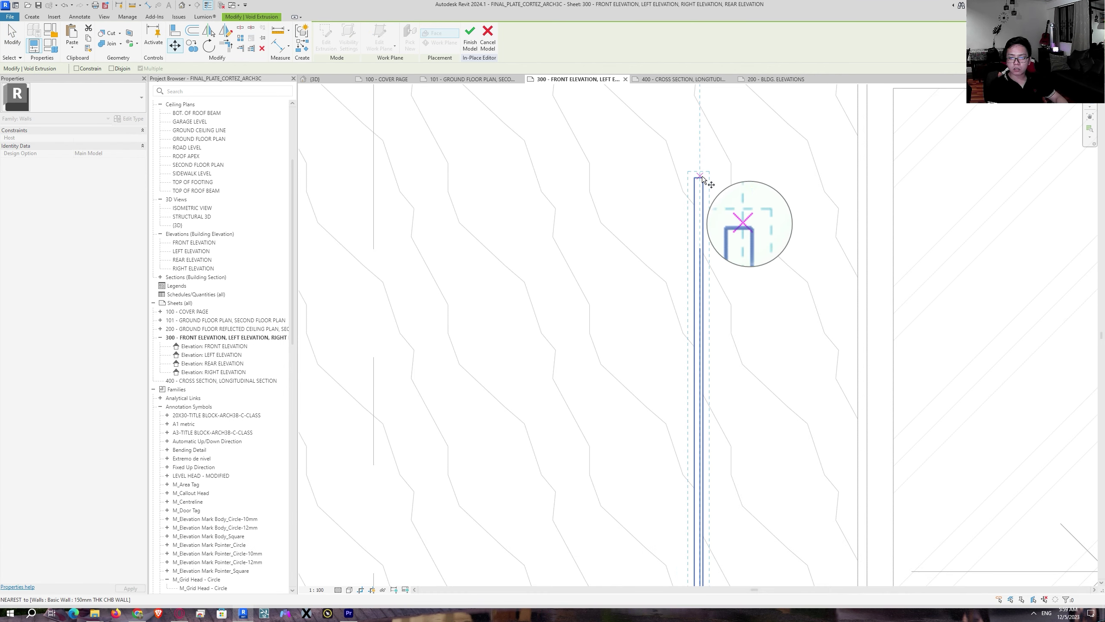
scroll(702, 177, "up", 2)
key("Tab")
key("Tab")
key("Tab")
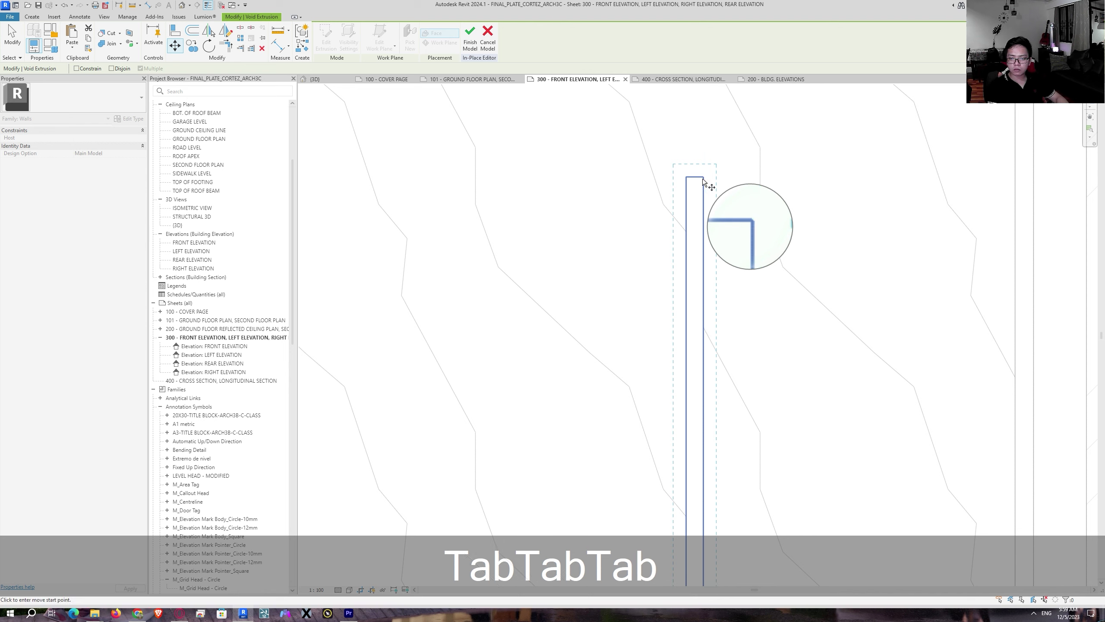
key("Tab")
key("Escape")
key("Escape")
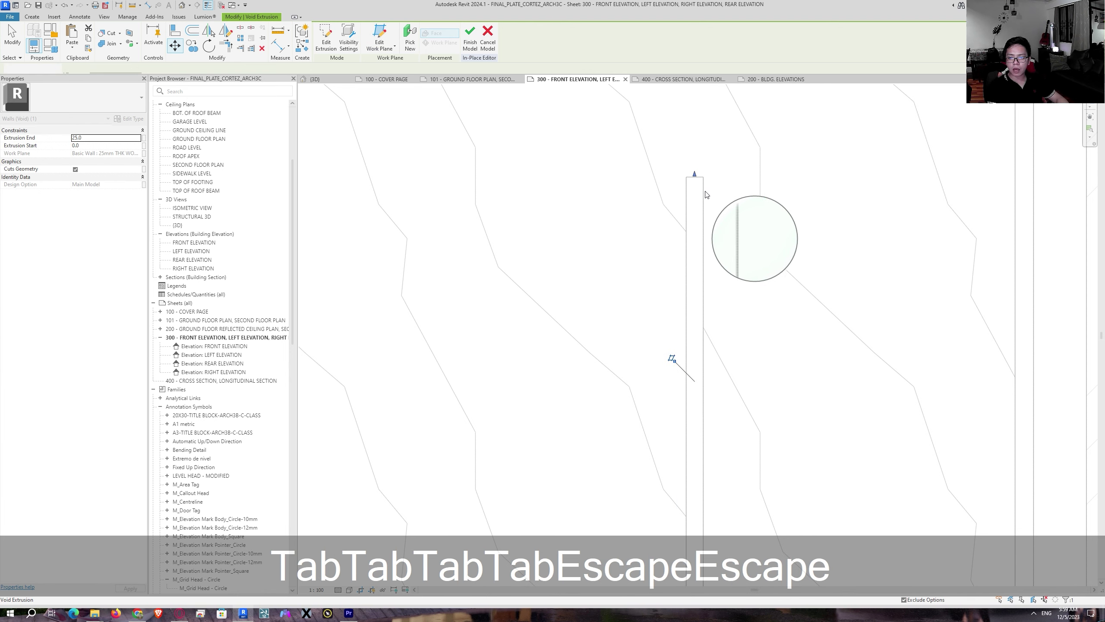
Step: Open the extrusion sketch of the pasted void groove on the main slat wall for editing
left_click(704, 194)
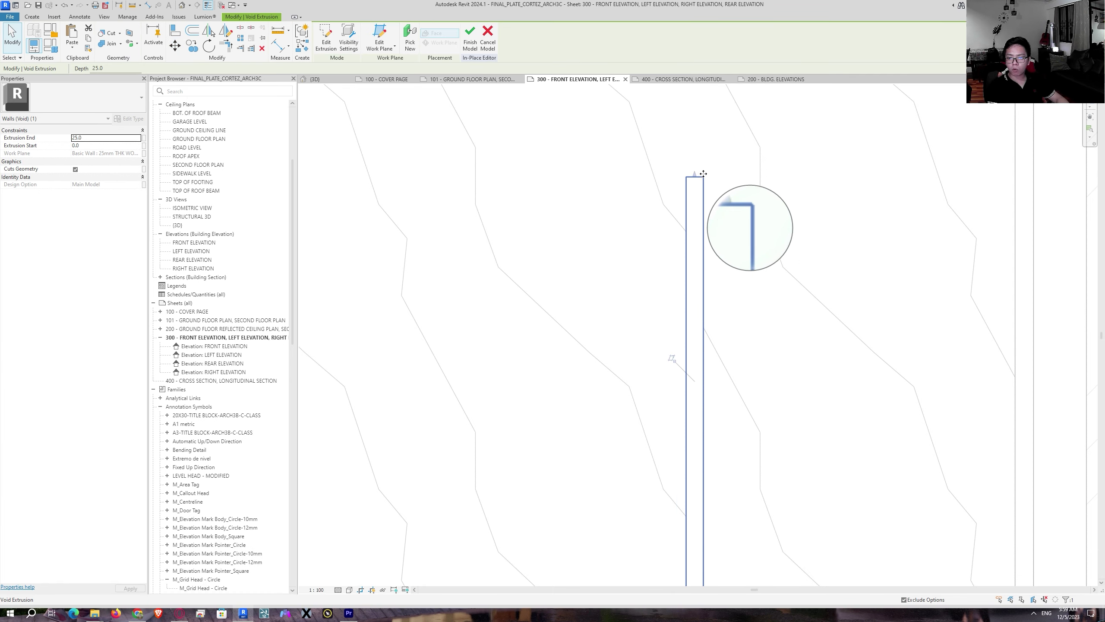
double_click(704, 244)
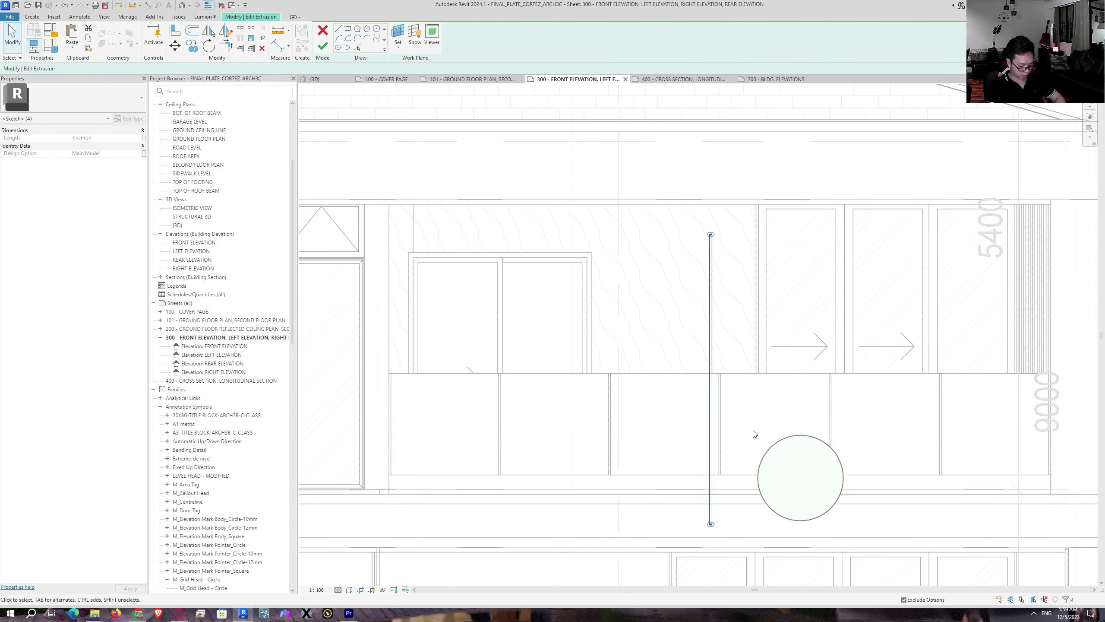
key("m")
scroll(722, 230, "up", 3)
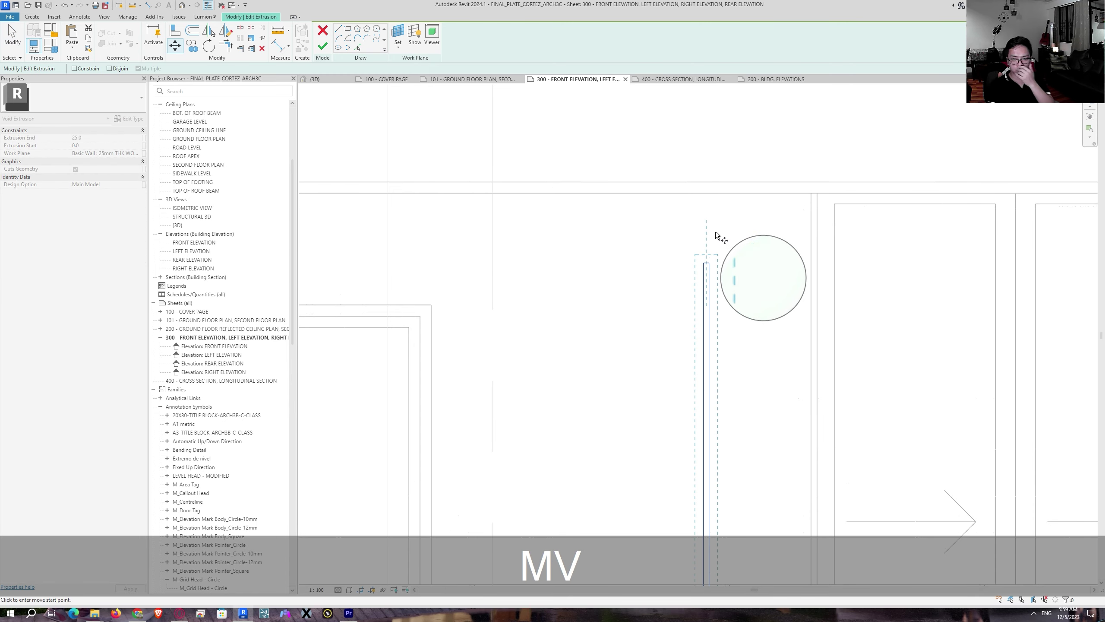
left_click(709, 259)
scroll(809, 215, "up", 3)
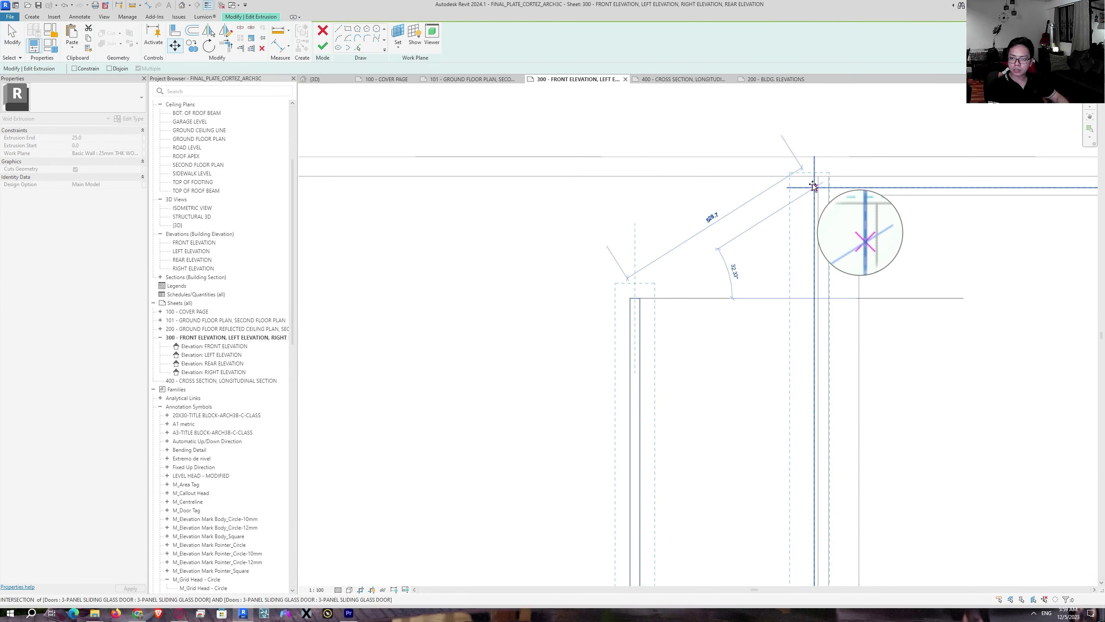
key("Tab")
key("Tab")
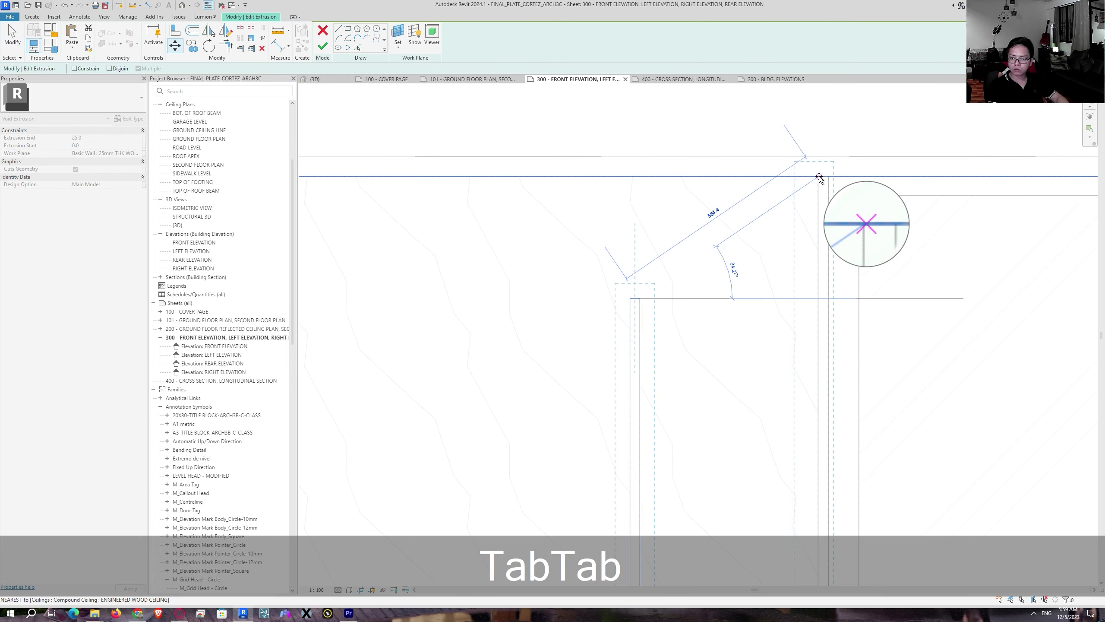
key("Escape")
key("Escape")
Step: Move the groove sketch to where the wood ceiling meets the slat wall's edge beside the three-panel sliding door, and finish the sketch
key("Tab")
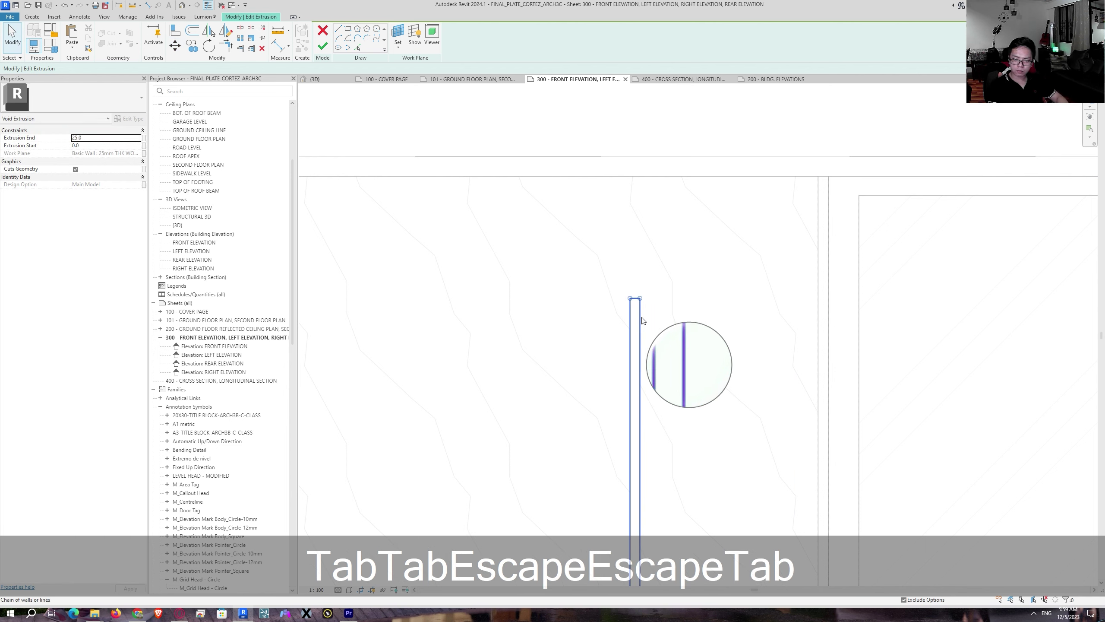
left_click(642, 321)
key("m")
key("v")
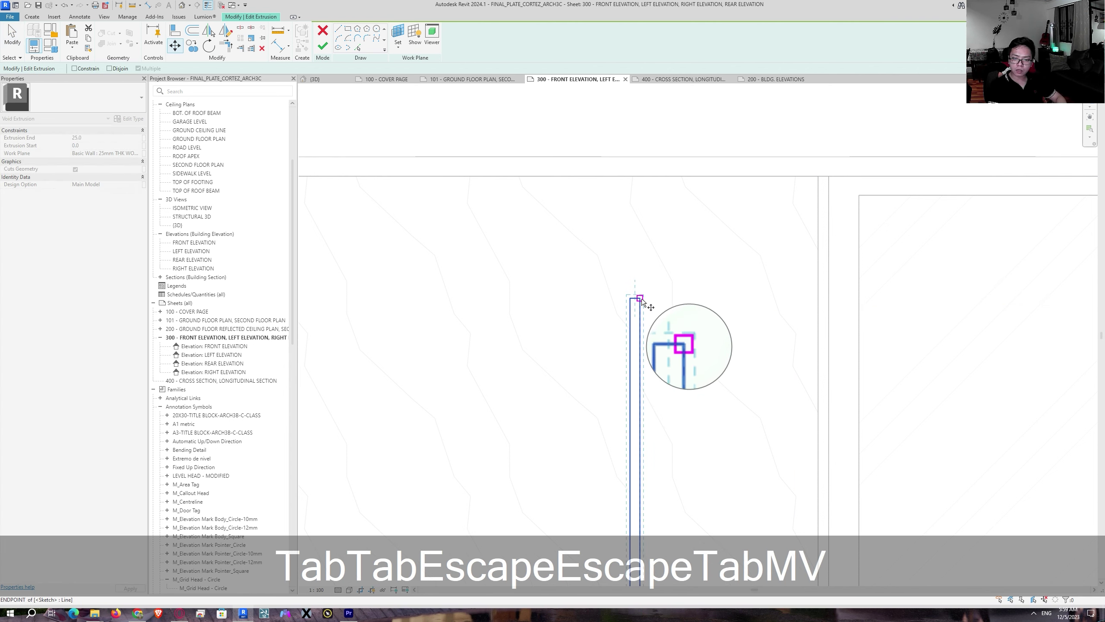
left_click(635, 298)
scroll(818, 177, "up", 4)
scroll(818, 178, "up", 2)
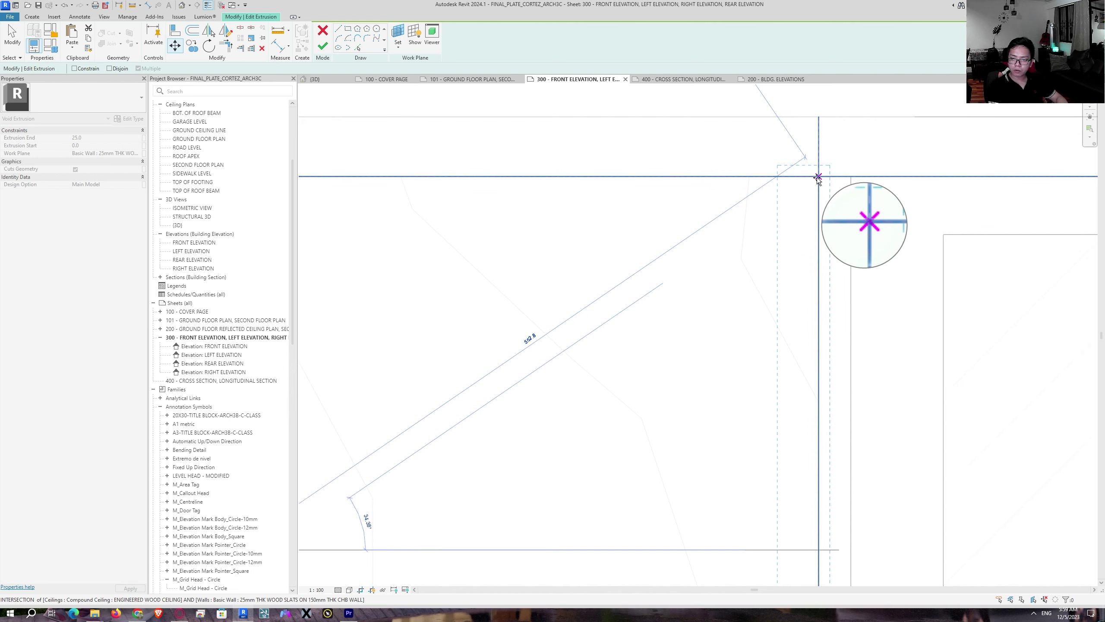
left_click(818, 178)
scroll(637, 333, "down", 6)
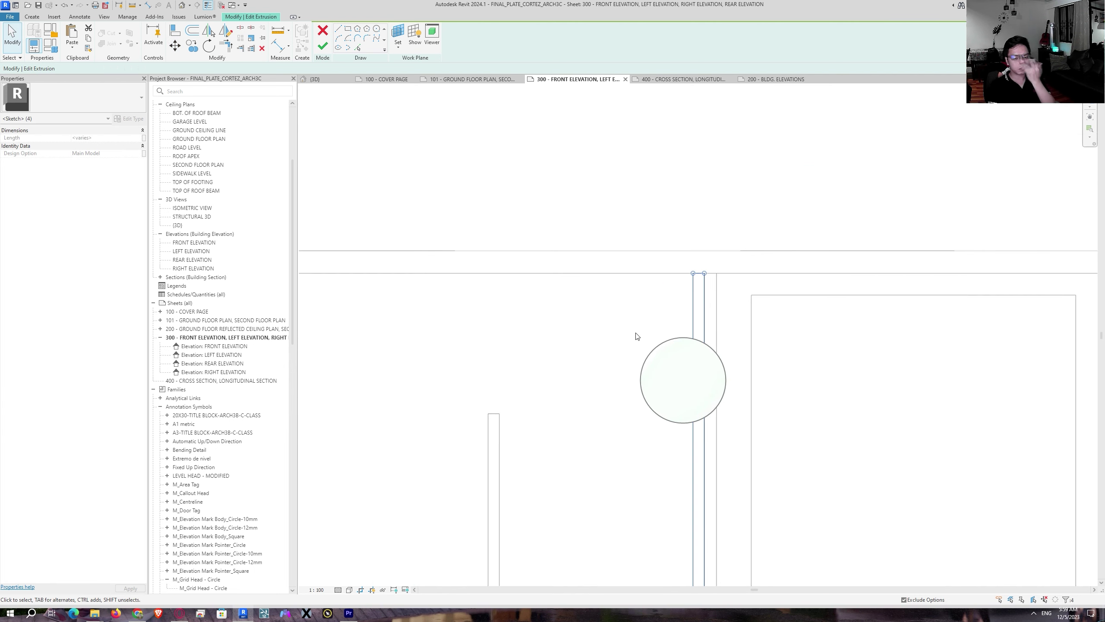
left_click(322, 46)
scroll(592, 441, "down", 1)
middle_click_drag(593, 442, 621, 351)
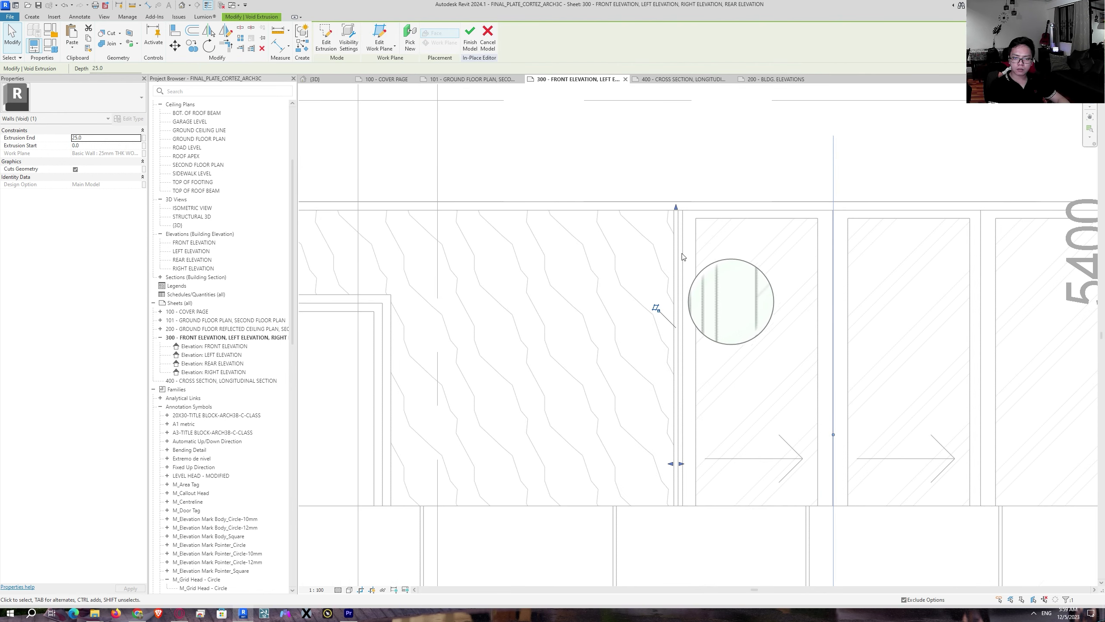
Step: Array the void groove horizontally from beside the three-panel sliding door to the slat wall's far end beyond the two-panel door
key("a")
key("r")
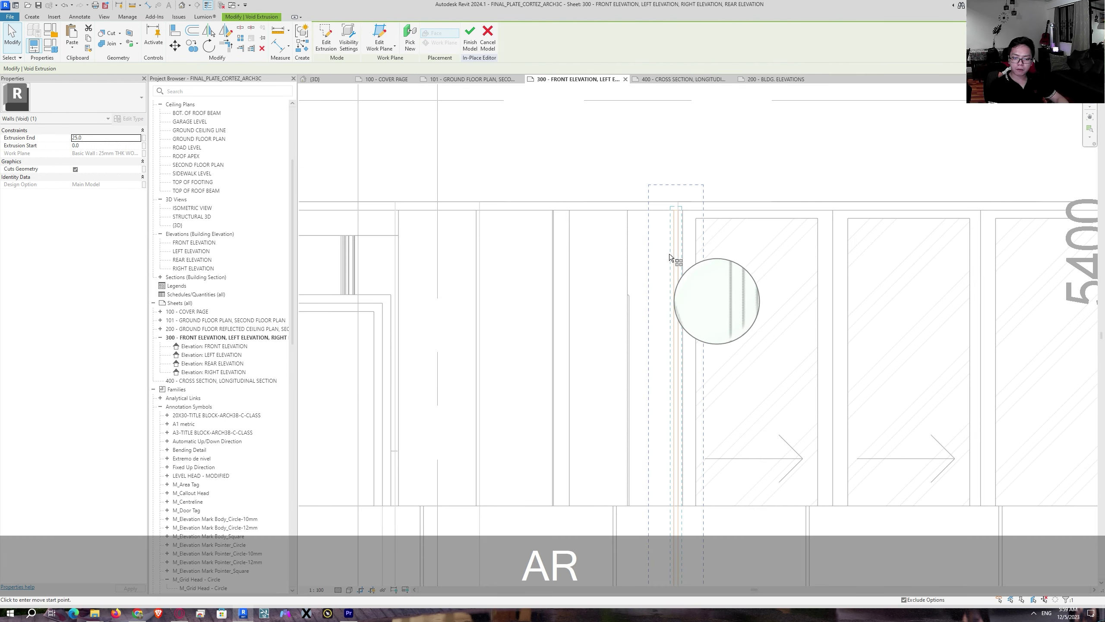
left_click(673, 211)
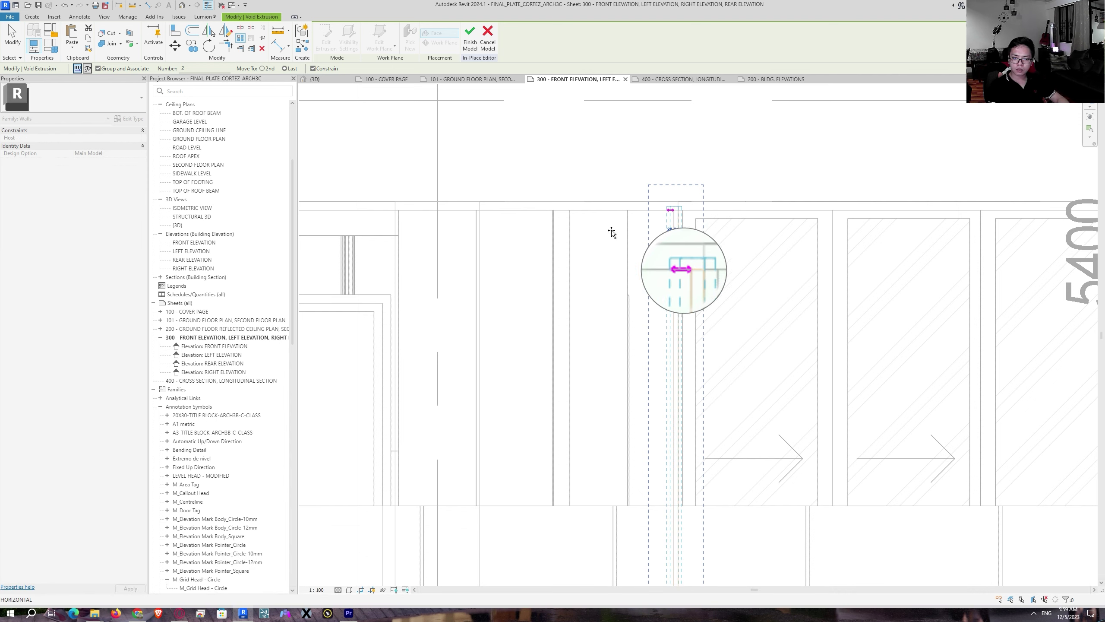
mouse_move(644, 211)
middle_mouse_down()
mouse_move(903, 180)
mouse_move(644, 205)
mouse_move(592, 198)
mouse_move(676, 350)
middle_mouse_up()
scroll(592, 198, "down", 2)
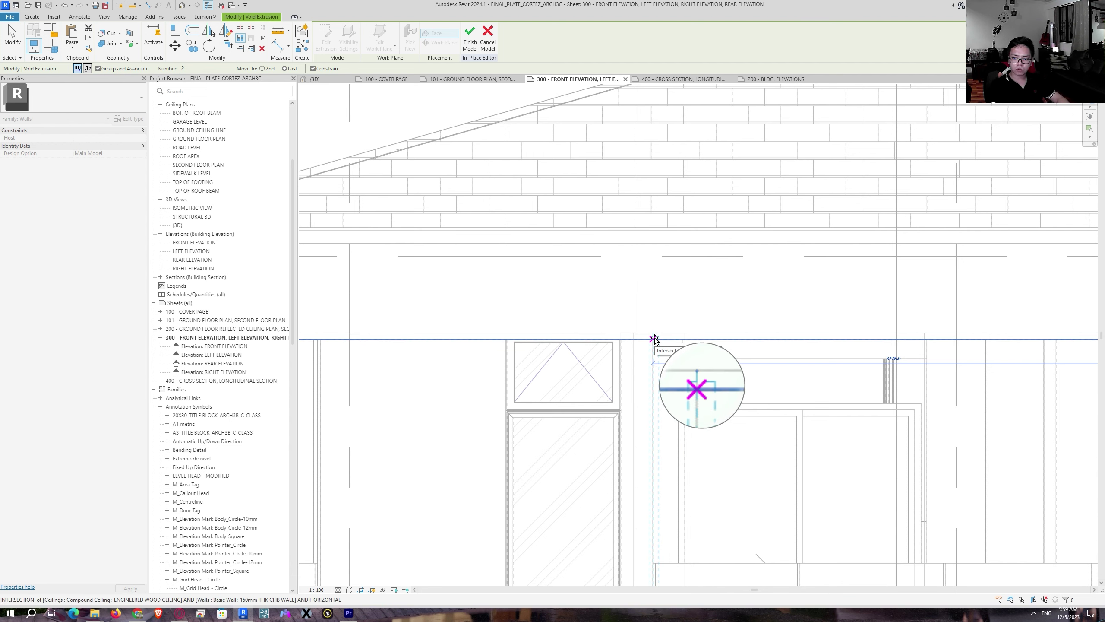
scroll(654, 339, "up", 3)
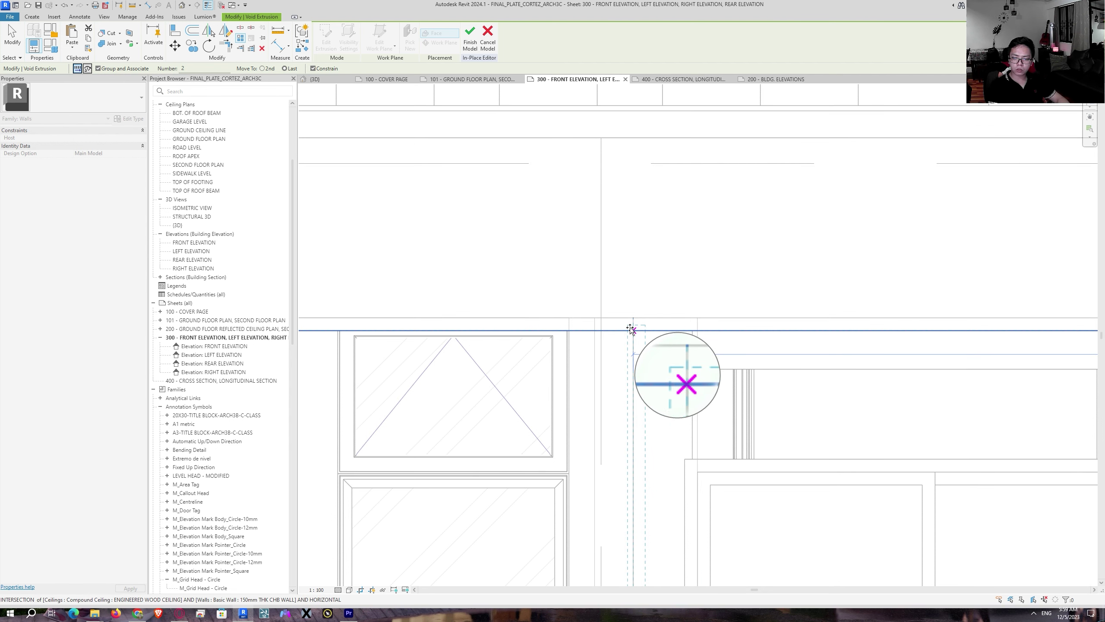
left_click(633, 331)
scroll(748, 405, "down", 2)
middle_click_drag(571, 290, 611, 232)
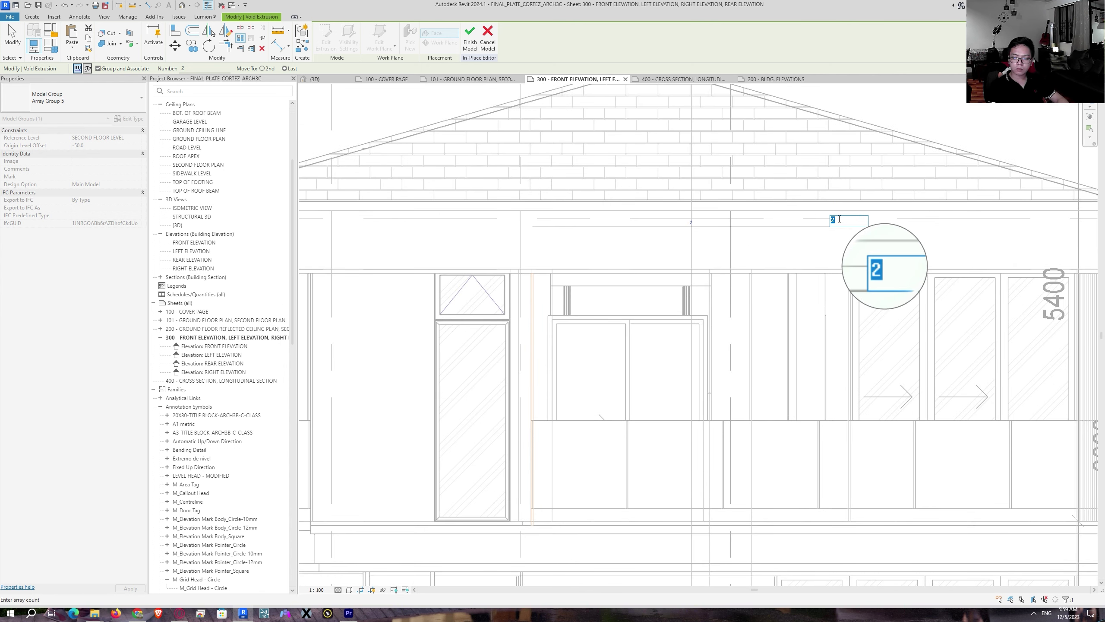
Step: Try member counts of 40, 50 and 60 for the groove array on the main slat wall
key("BackSpace")
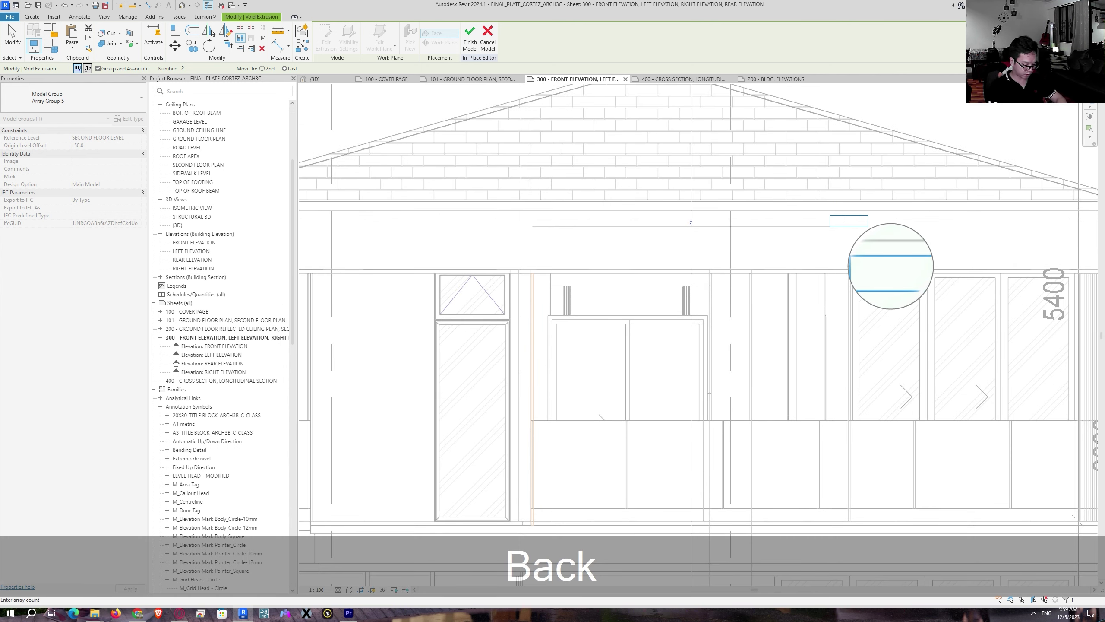
type("40")
key("Return")
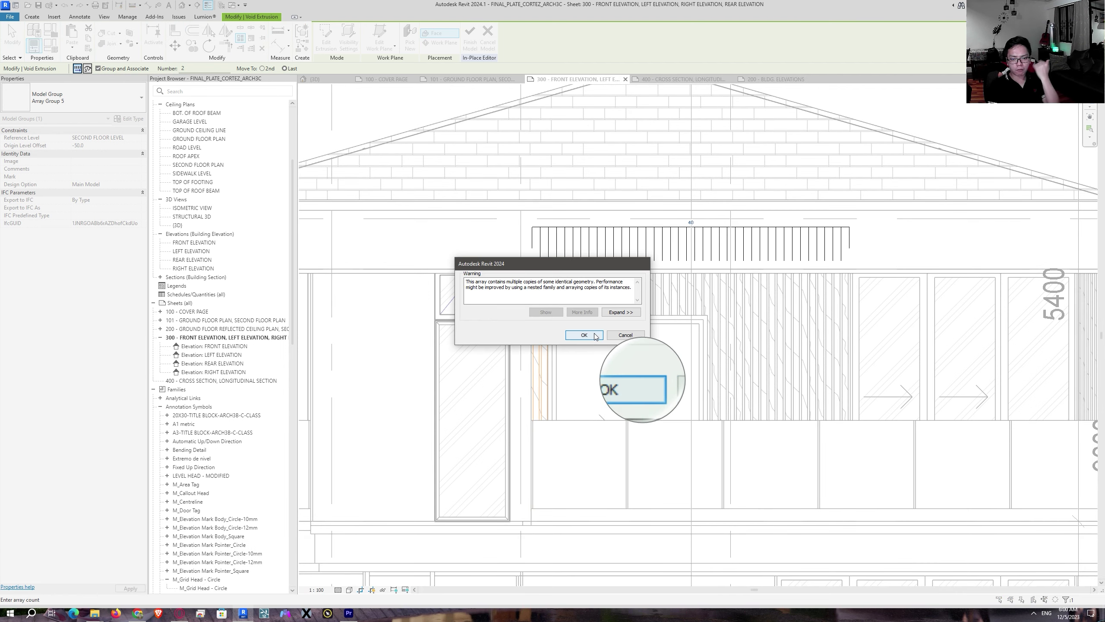
left_click(584, 334)
left_click(691, 221)
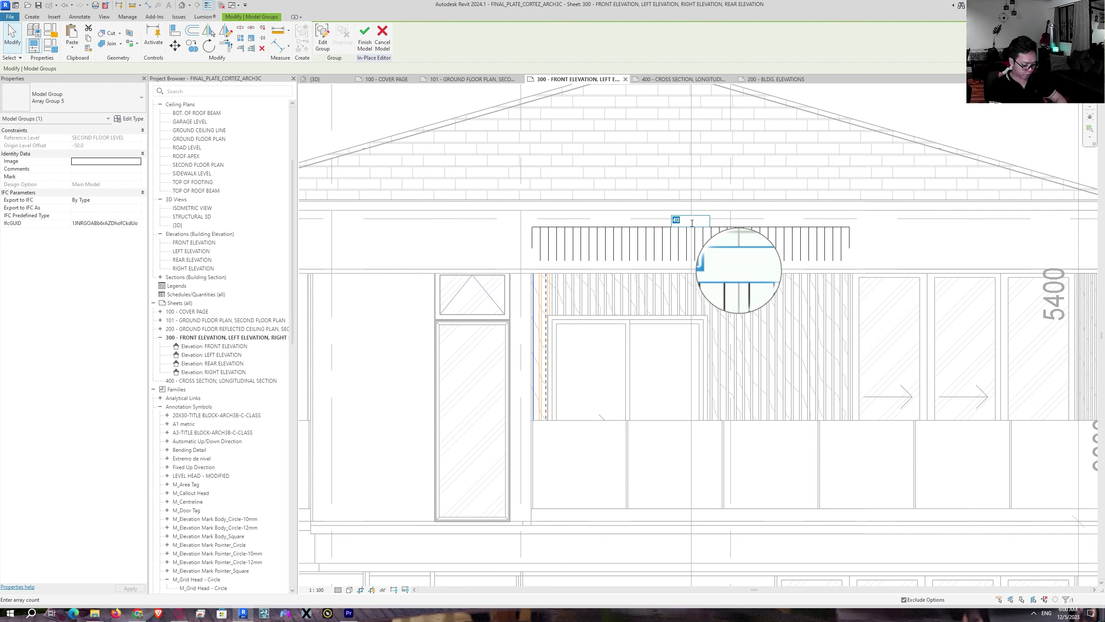
type("50")
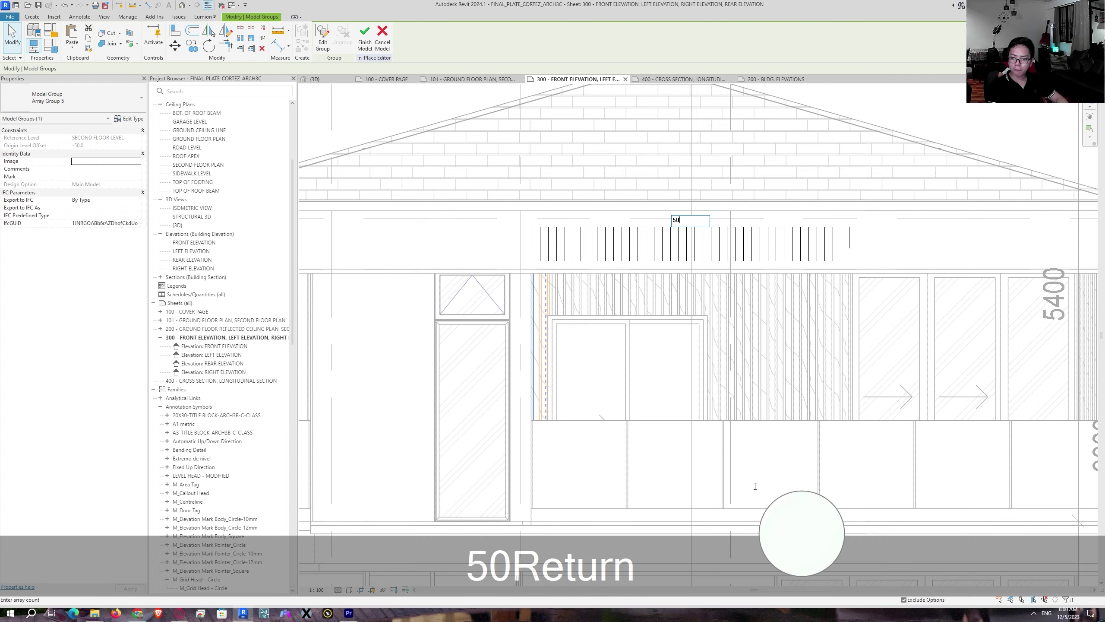
scroll(739, 392, "up", 2)
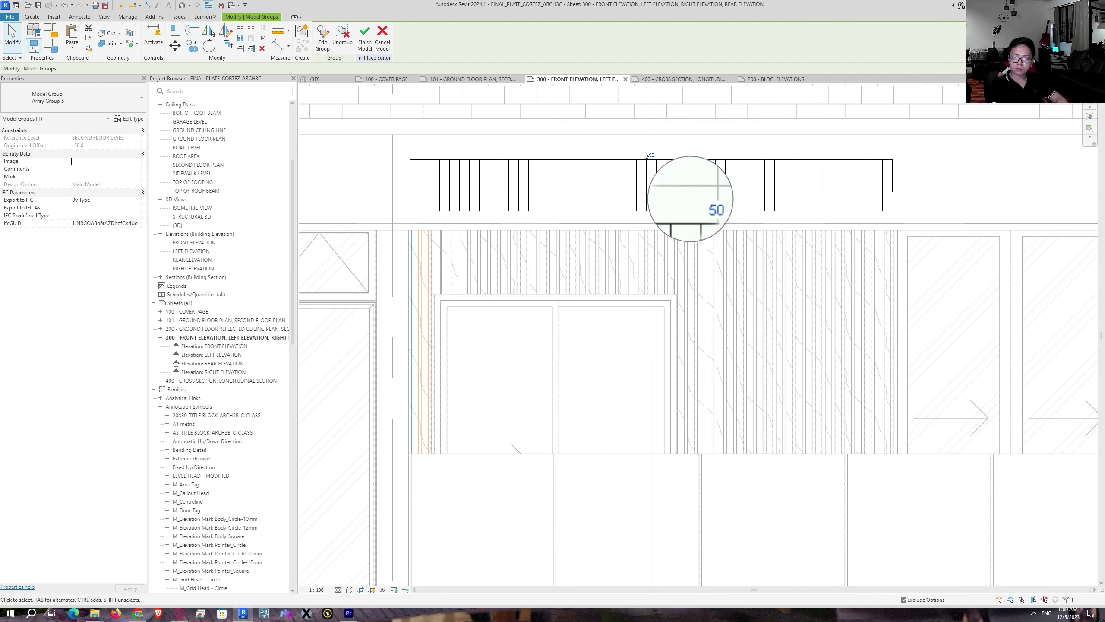
type("6")
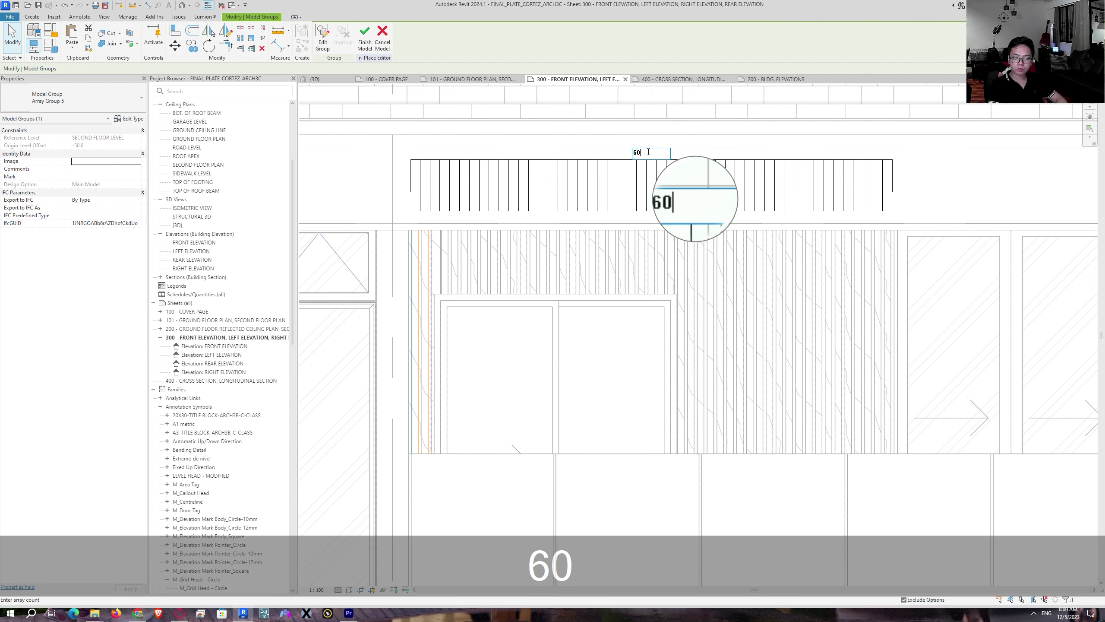
type("0")
key("Return")
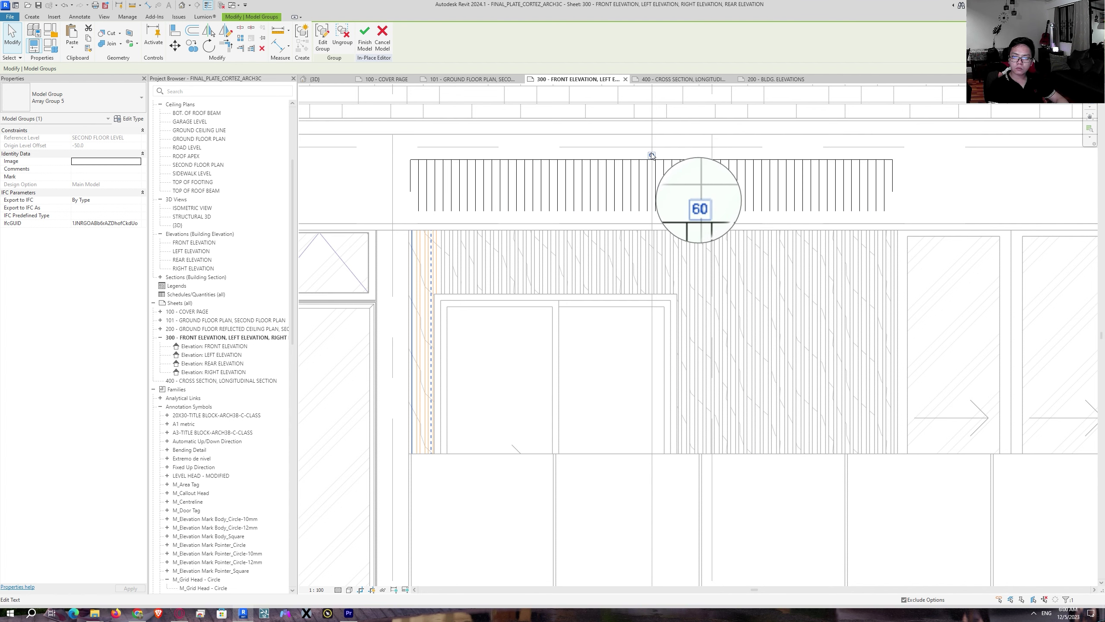
Step: Set the groove array on the main slat wall to 70 members and deselect it
type("70")
key("Return")
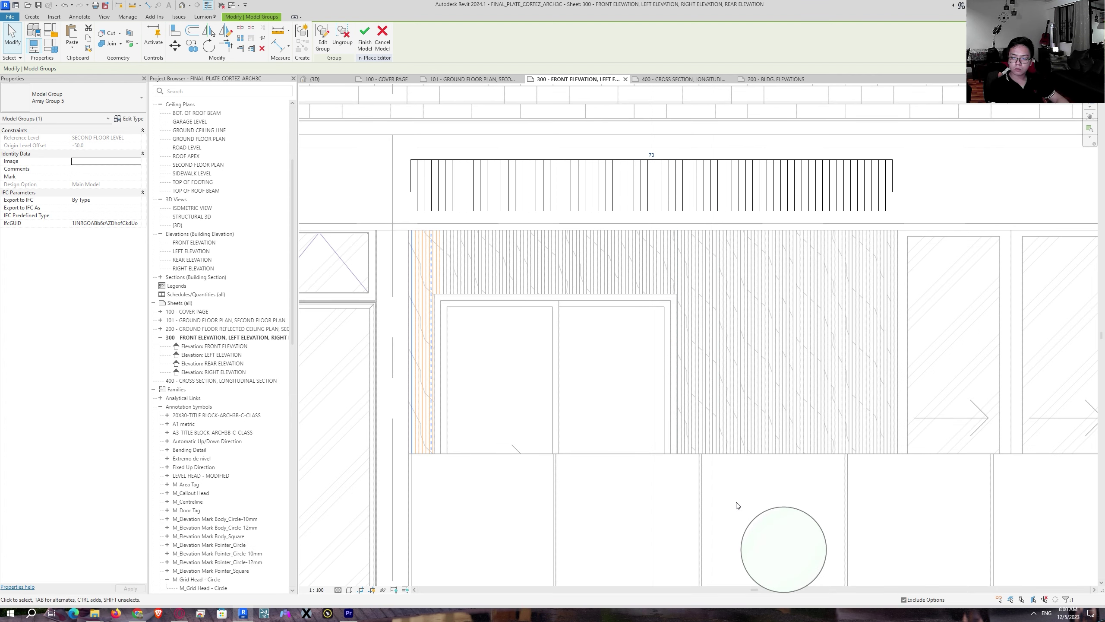
middle_click_drag(774, 414, 745, 399)
key("Escape")
key("Escape")
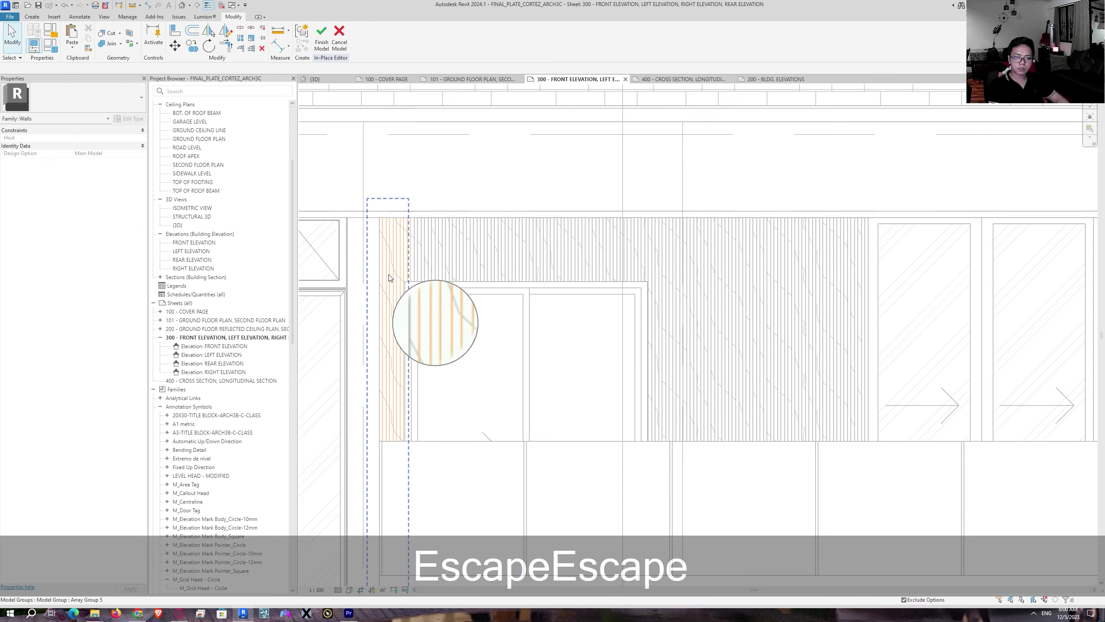
Step: Override the two perimeter walls in front of the right elevation by element with a surface transparency of 100
scroll(398, 257, "up", 1)
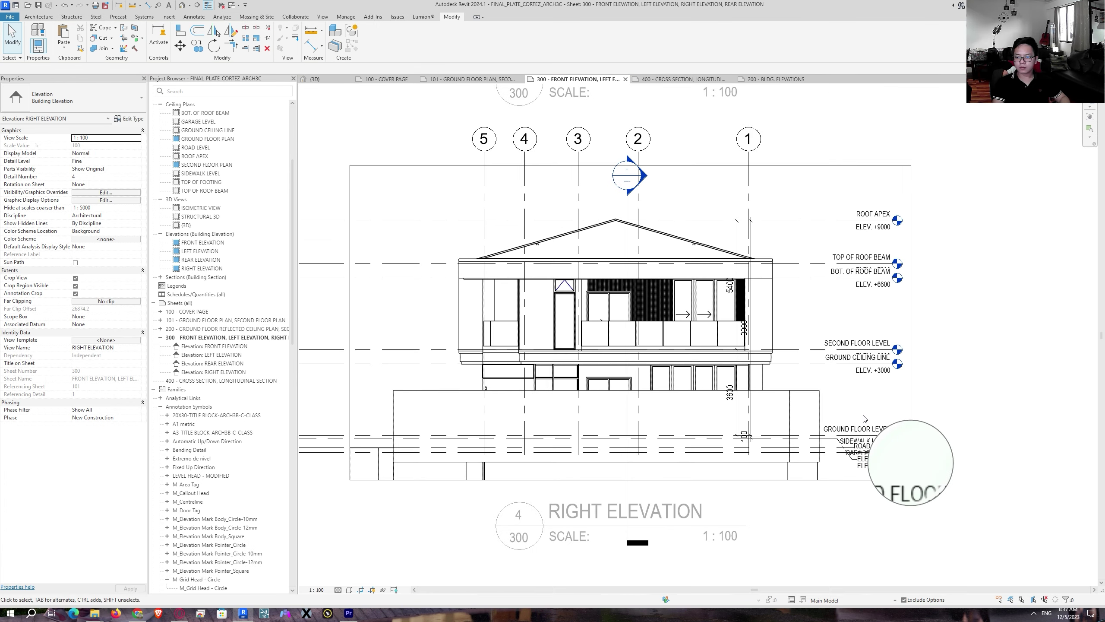
scroll(888, 435, "up", 2)
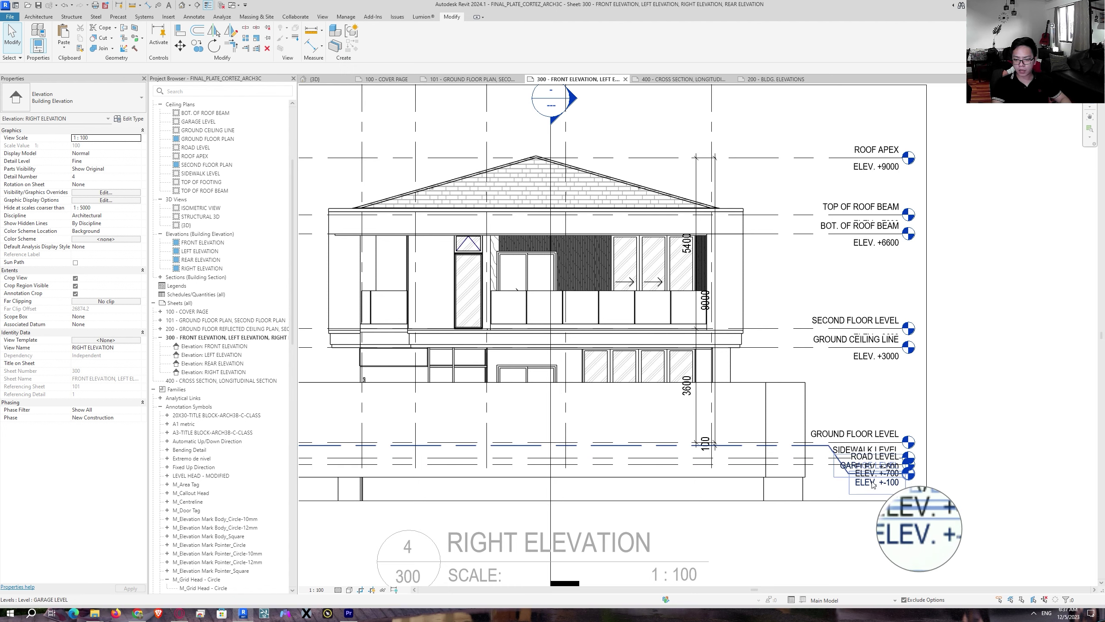
scroll(868, 369, "up", 1)
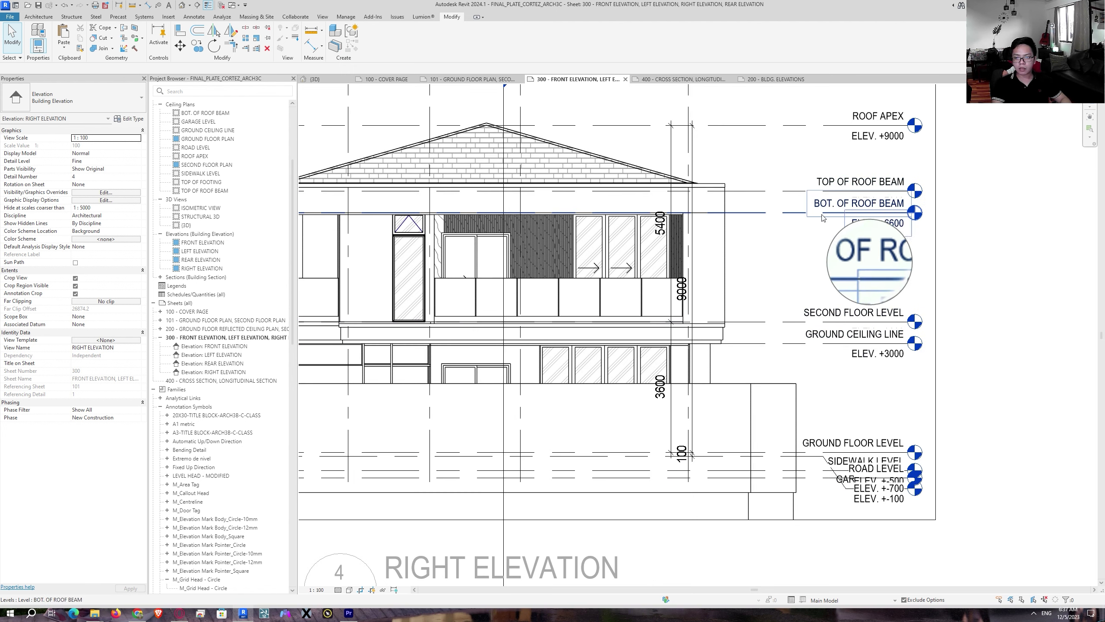
middle_click_drag(696, 388, 943, 341)
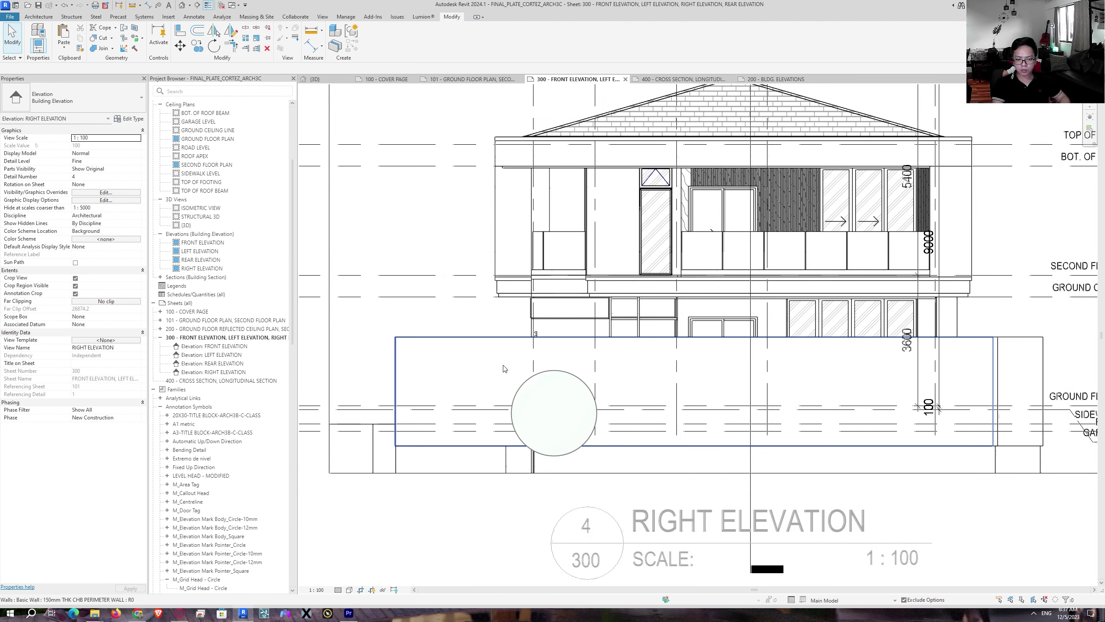
scroll(990, 359, "up", 2)
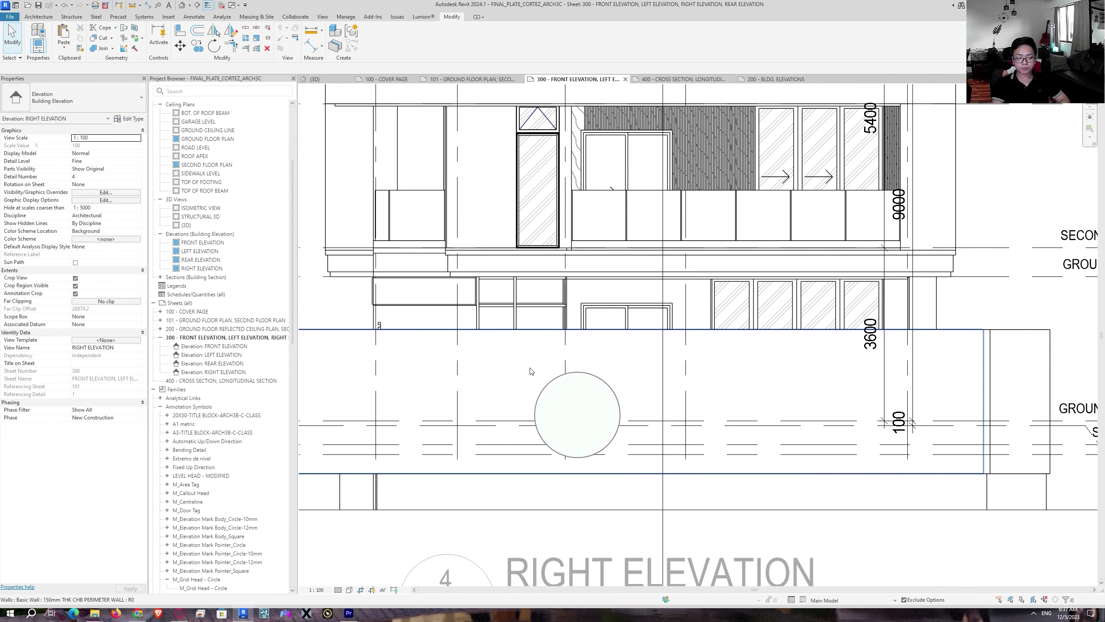
scroll(530, 371, "down", 2)
scroll(504, 376, "up", 1)
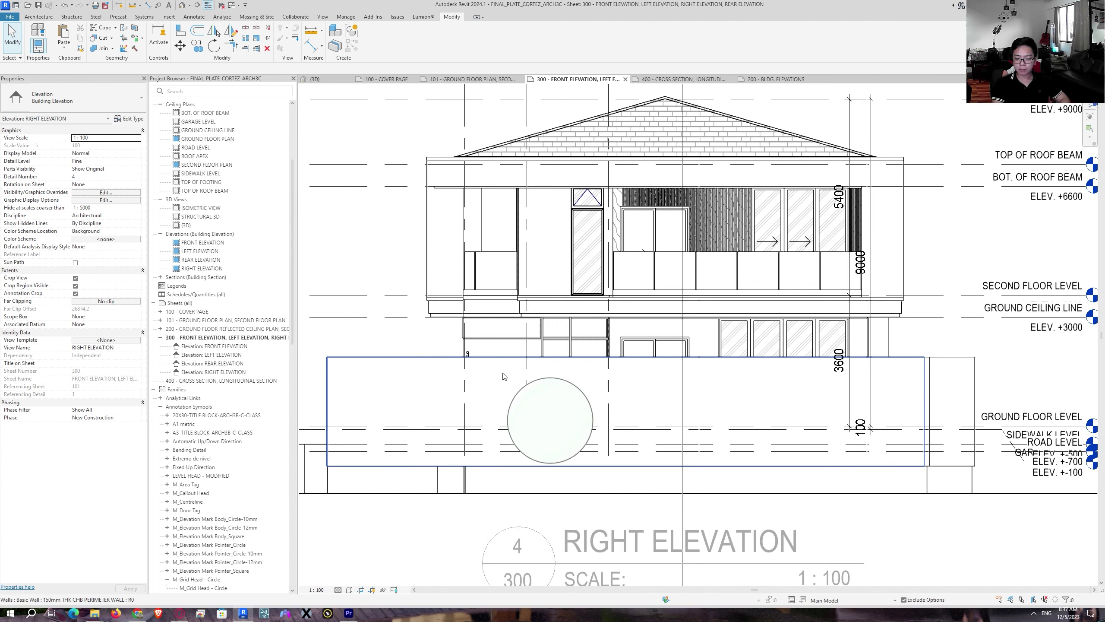
left_click(504, 376)
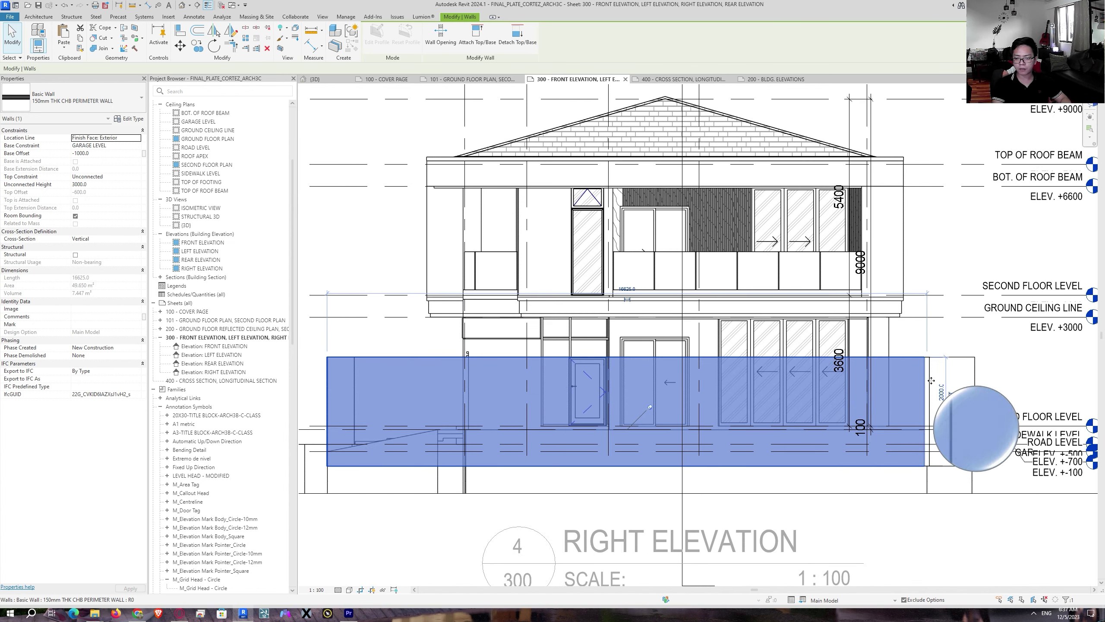
left_click(963, 368, "ctrl")
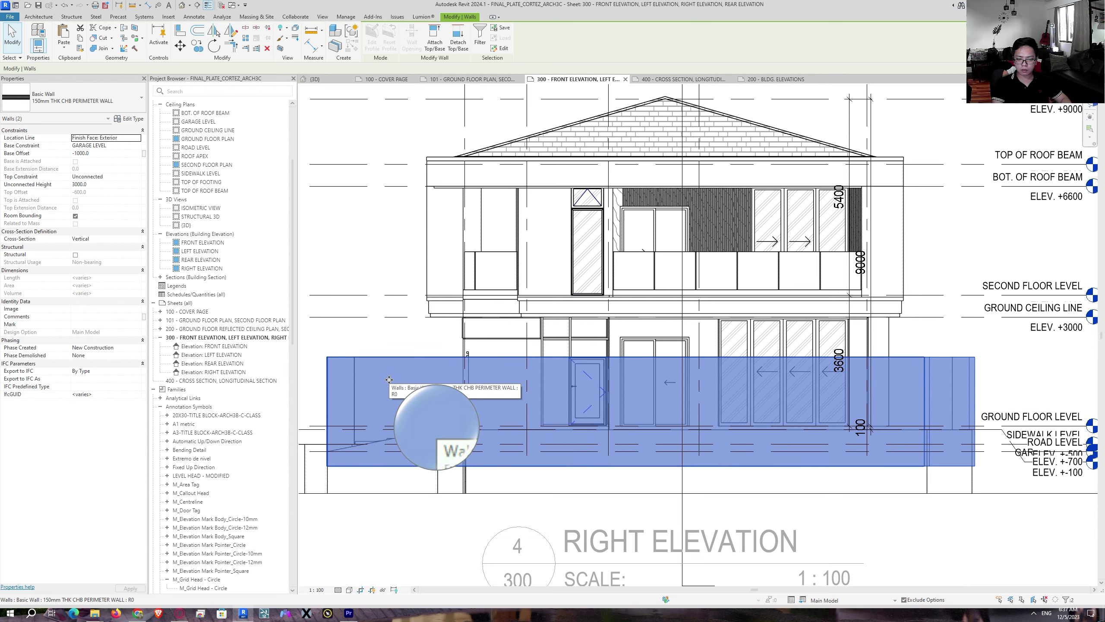
right_click(408, 374)
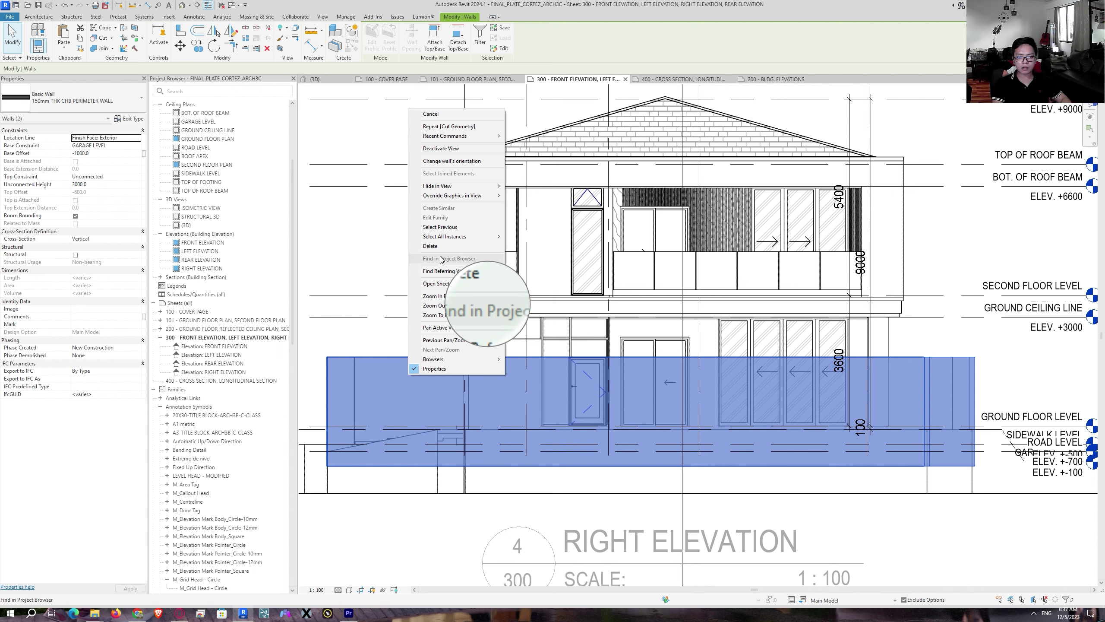
mouse_move(464, 198)
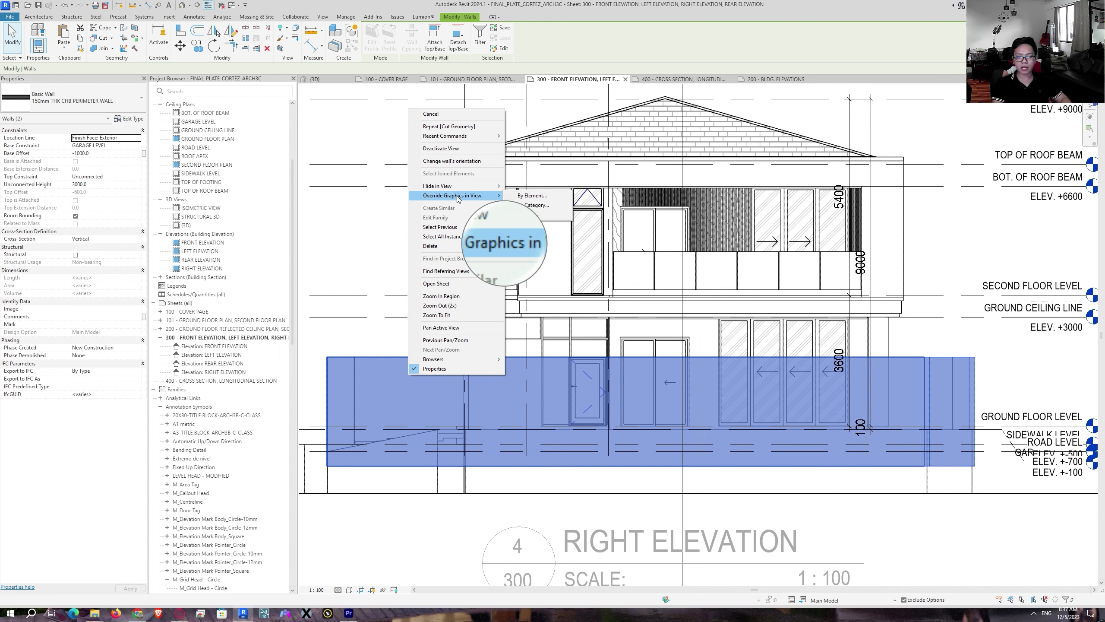
left_click(527, 196)
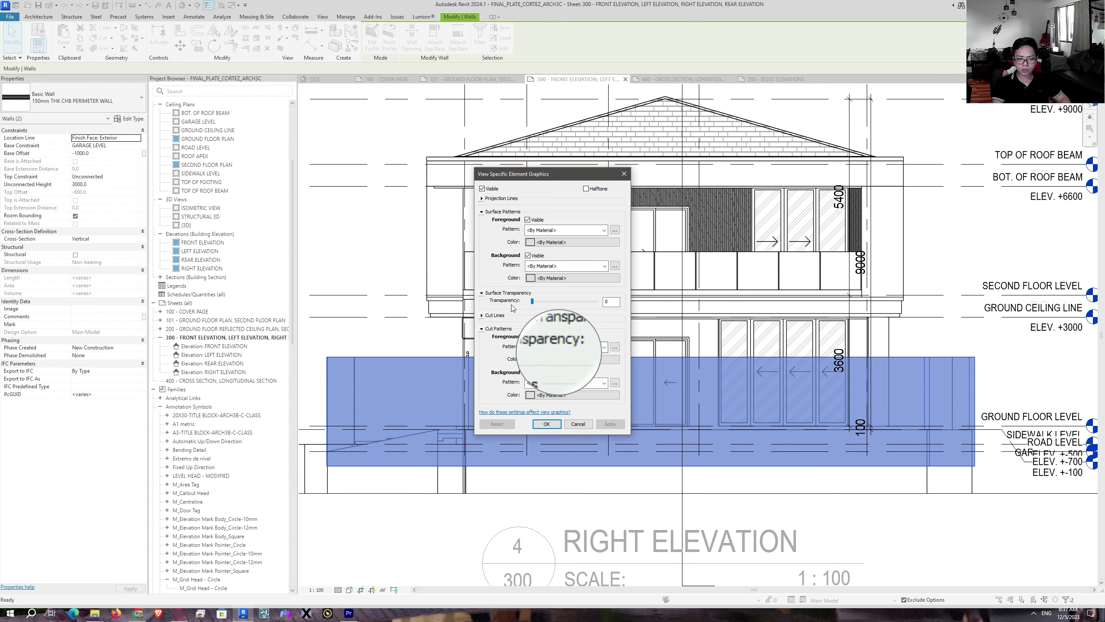
left_click_drag(538, 301, 596, 304)
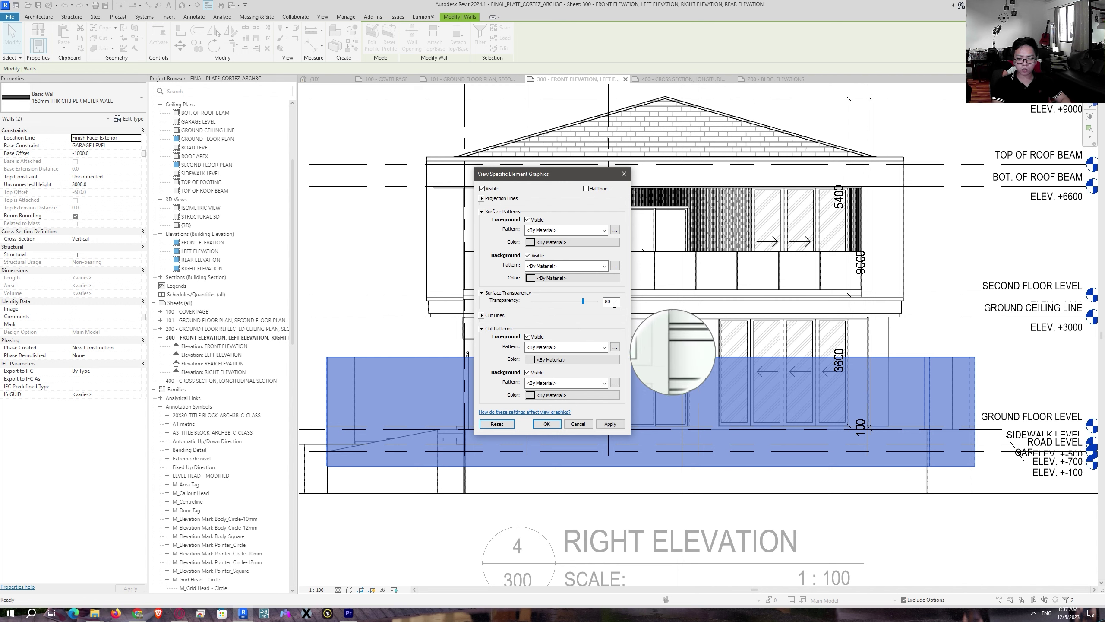
left_click(610, 423)
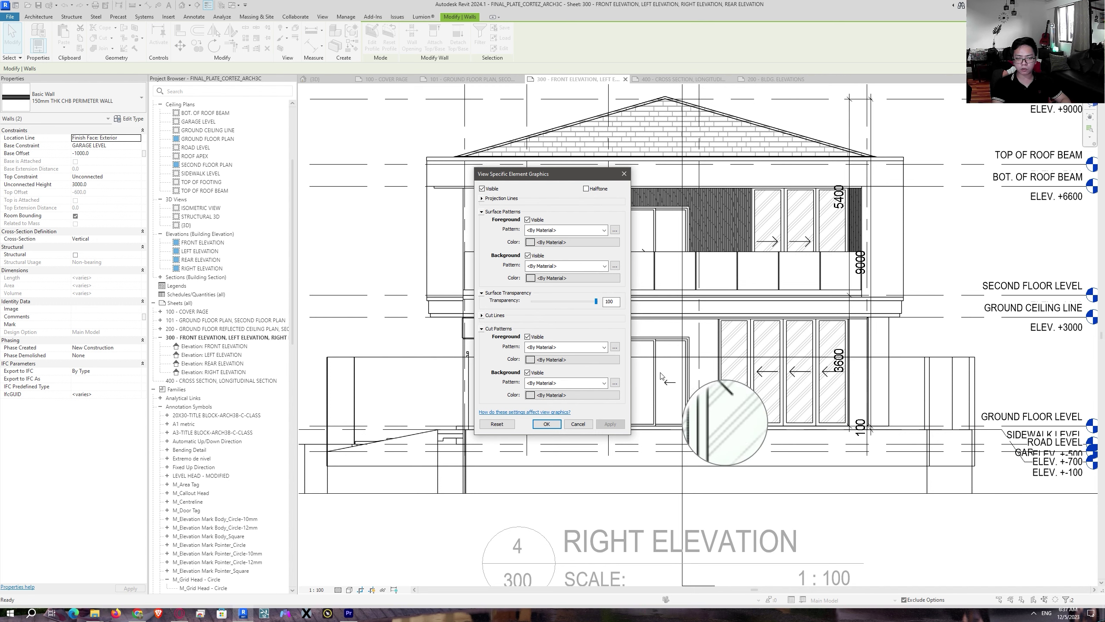
Step: Set the perimeter walls' projection line pattern to Hidden 1/8", confirm the element overrides and clear the selection
left_click(481, 198)
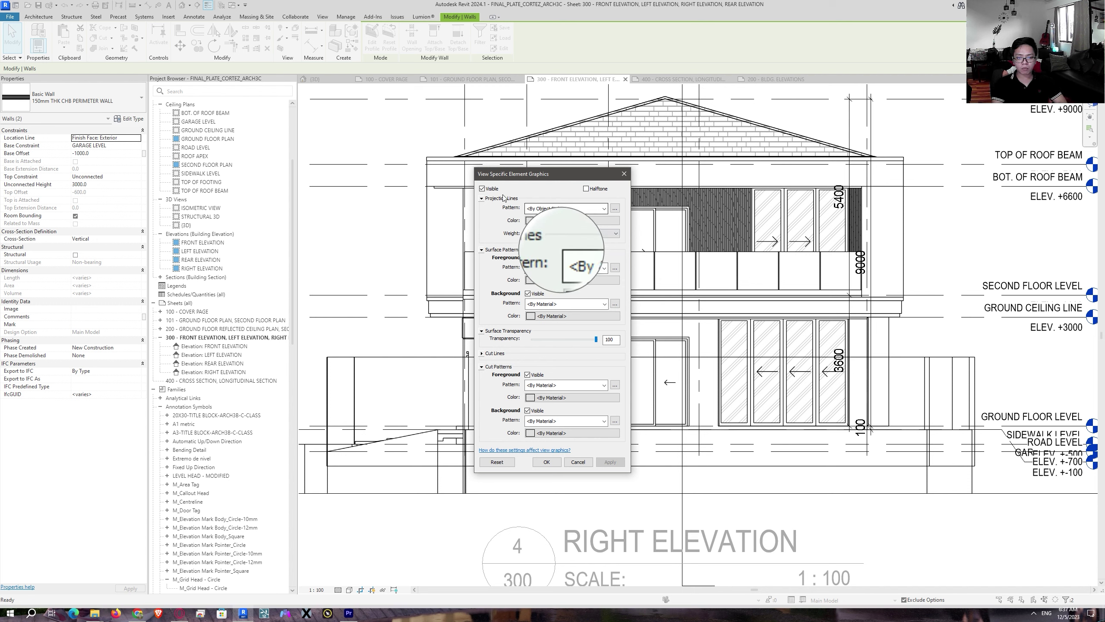
left_click(548, 210)
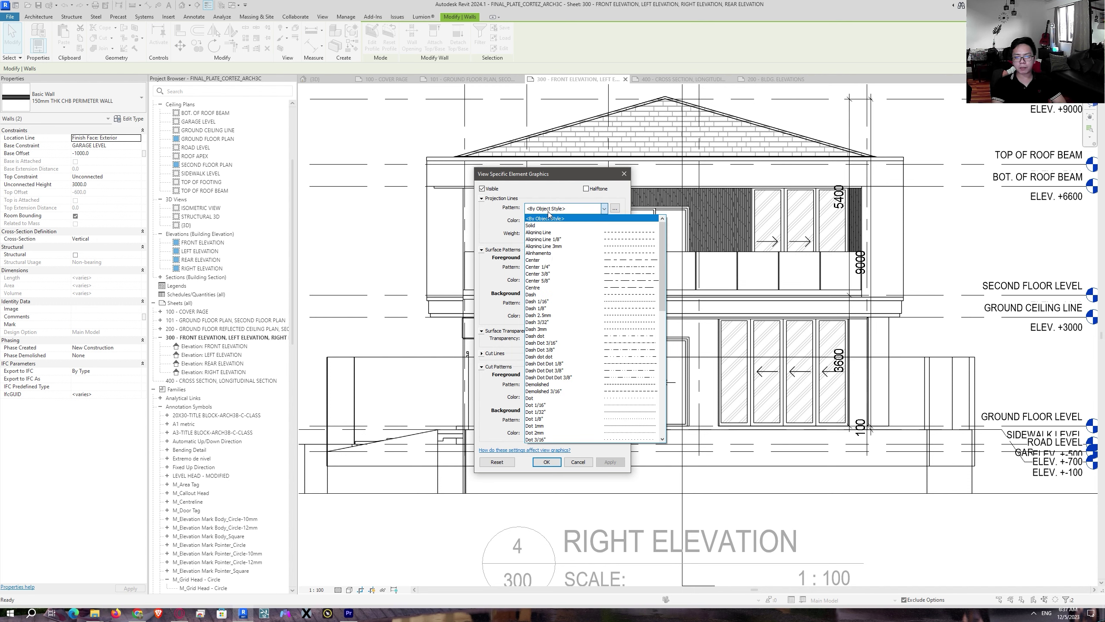
scroll(581, 373, "down", 3)
scroll(581, 372, "down", 4)
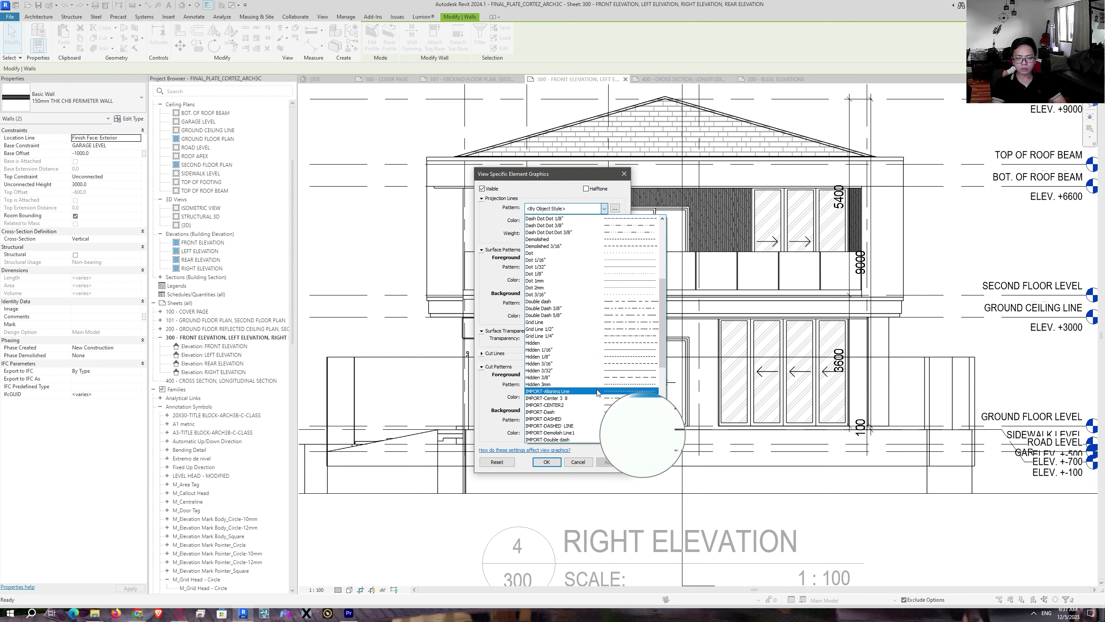
left_click(566, 357)
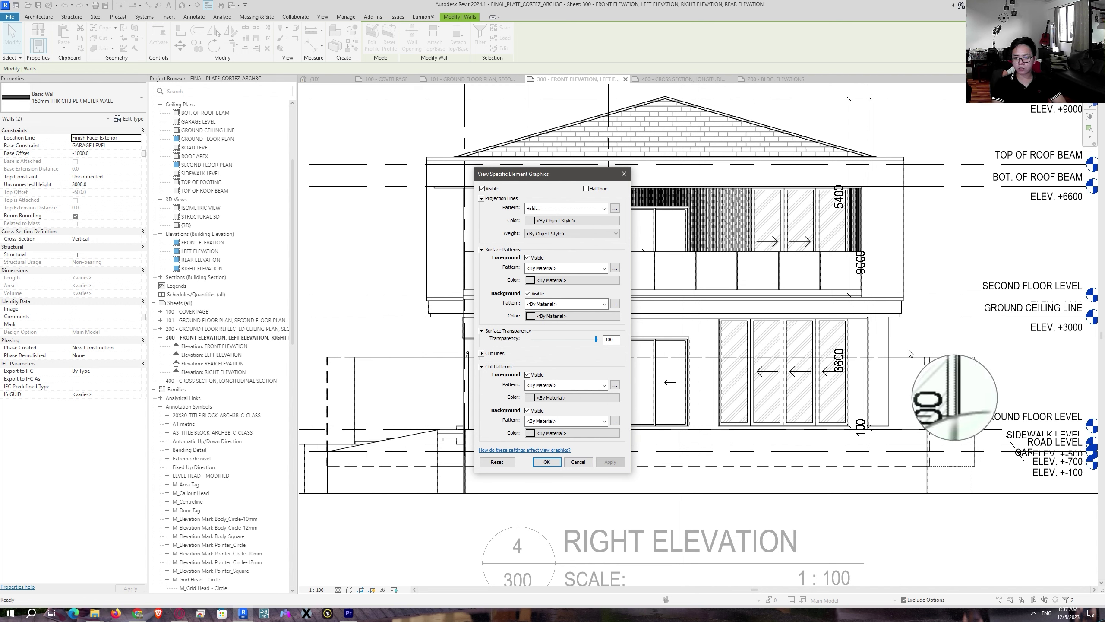
left_click(546, 462)
middle_click_drag(496, 383, 535, 382)
key("Escape")
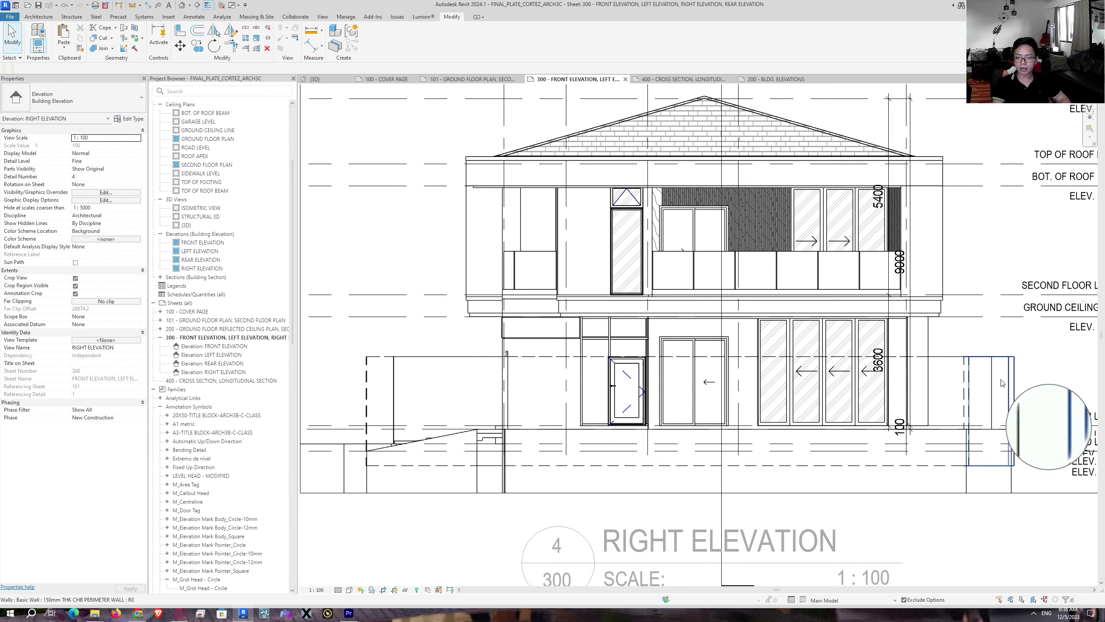
Step: Open the glazing material of the ground-floor 2-panel sliding glass door's type for editing
scroll(1002, 383, "up", 1)
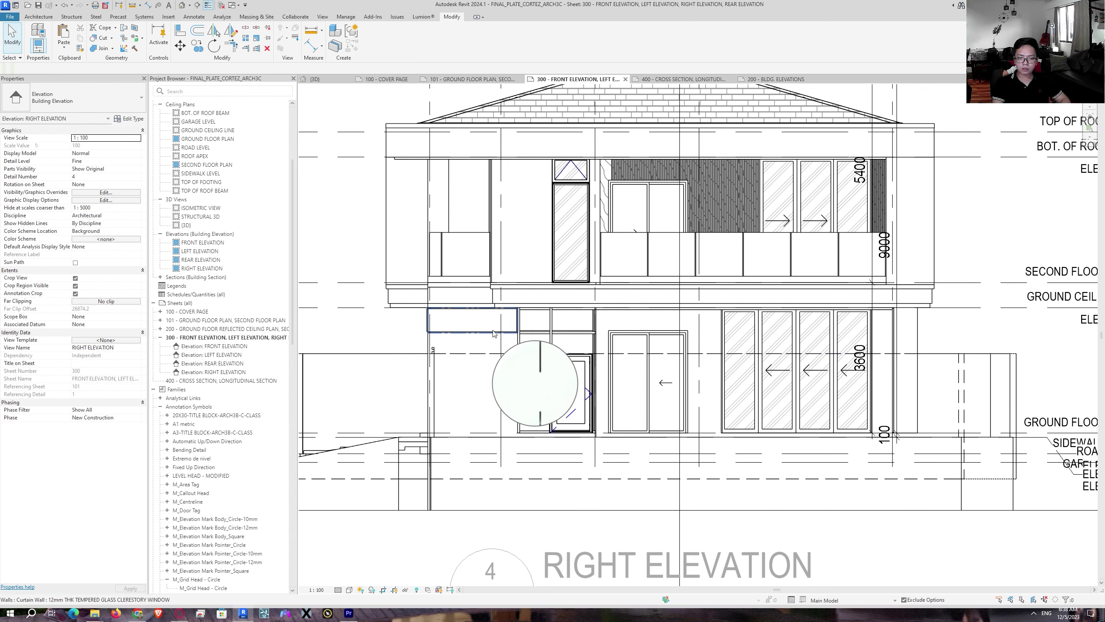
scroll(644, 392, "up", 3)
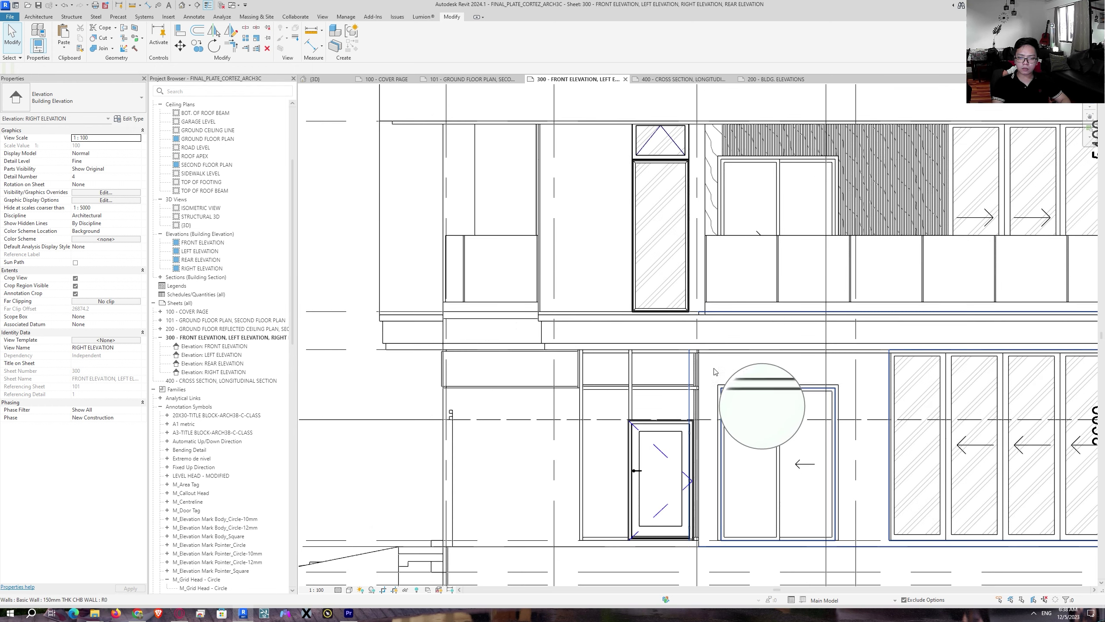
middle_click_drag(715, 372, 645, 357)
left_click(598, 353)
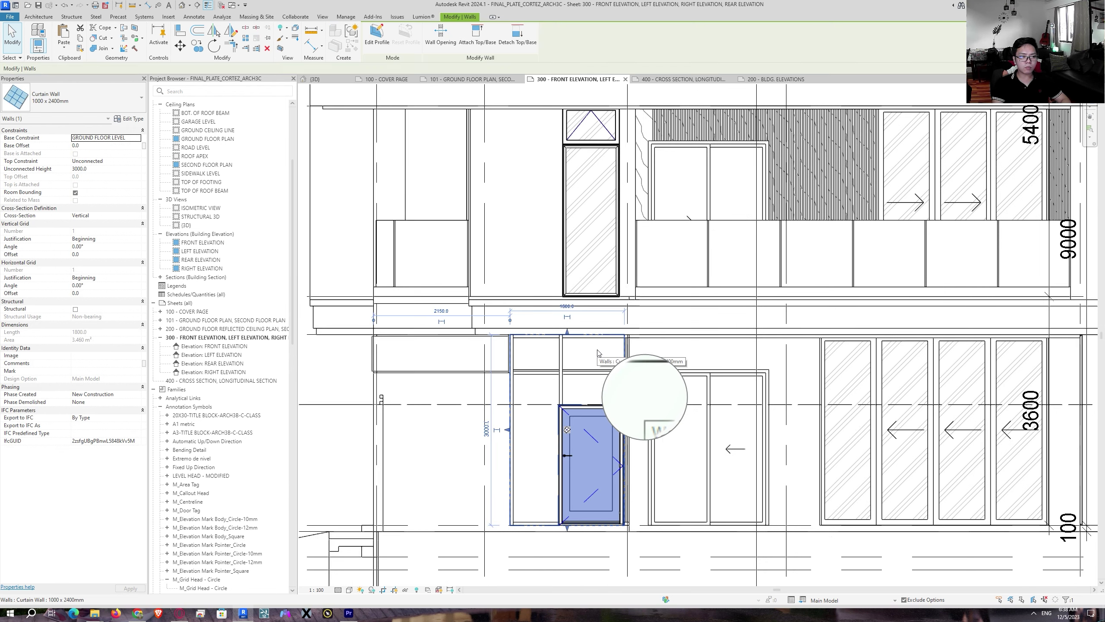
key("Escape")
middle_click_drag(892, 354, 768, 343)
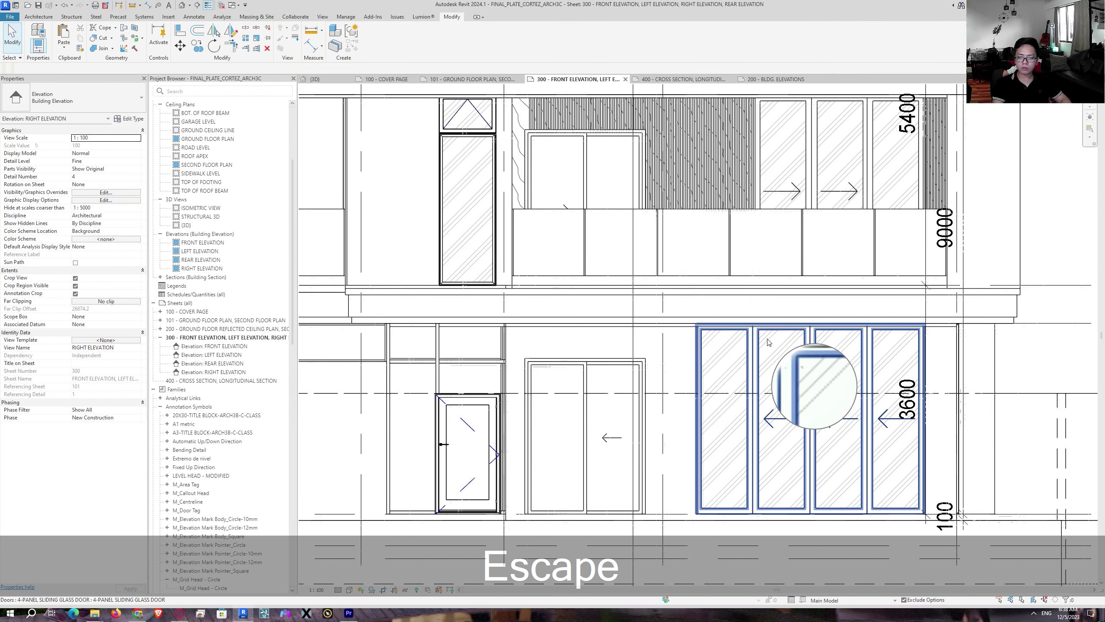
left_click(559, 379)
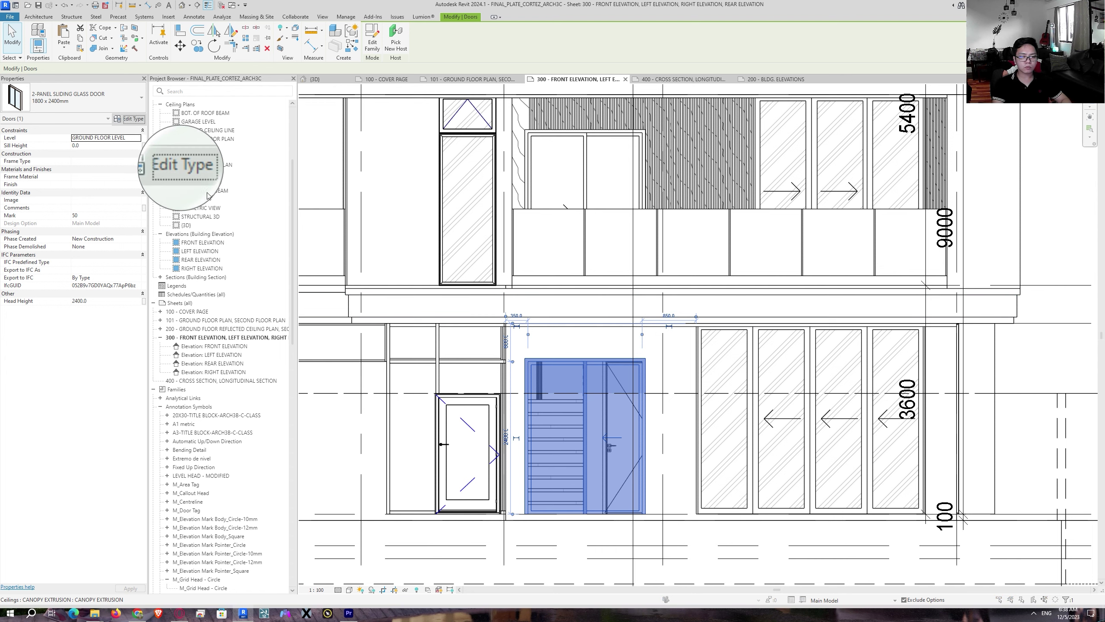
left_click(129, 119)
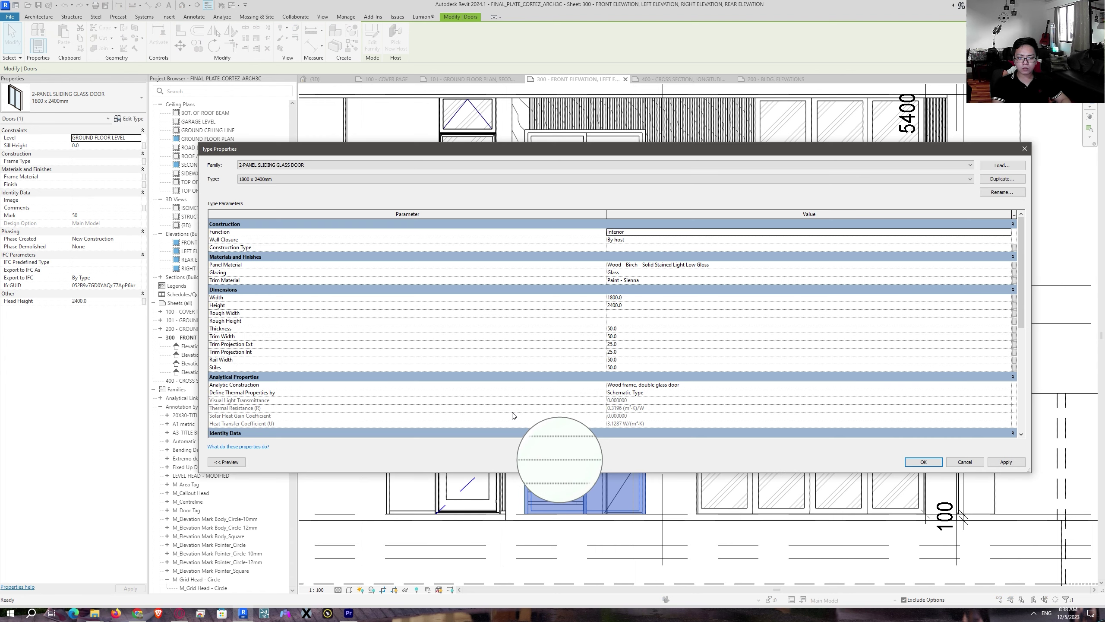
left_click(620, 273)
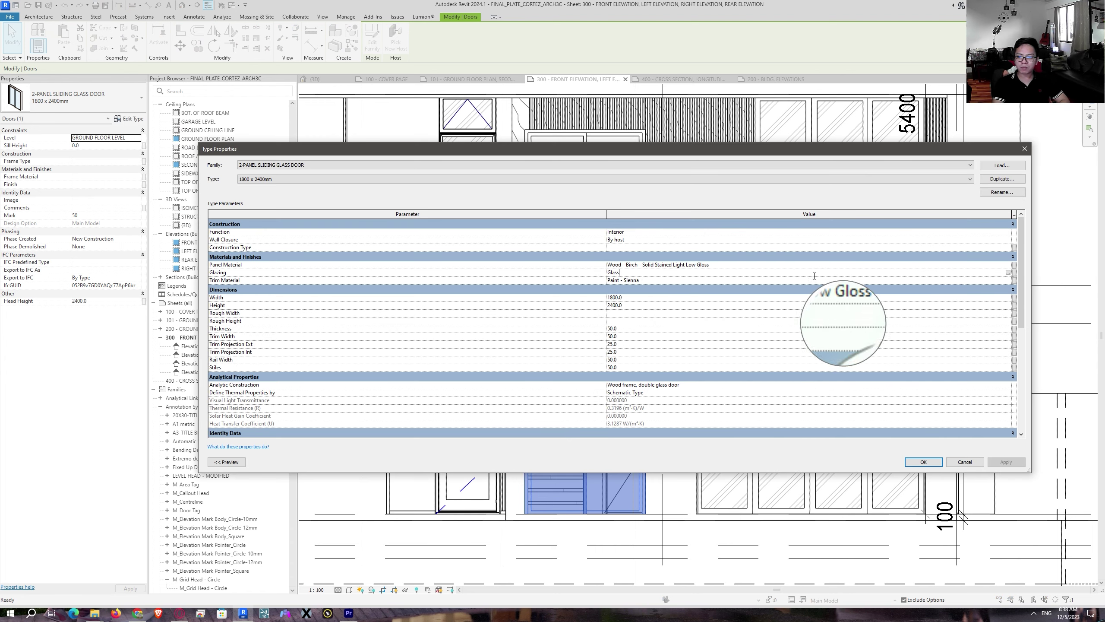
left_click(1008, 271)
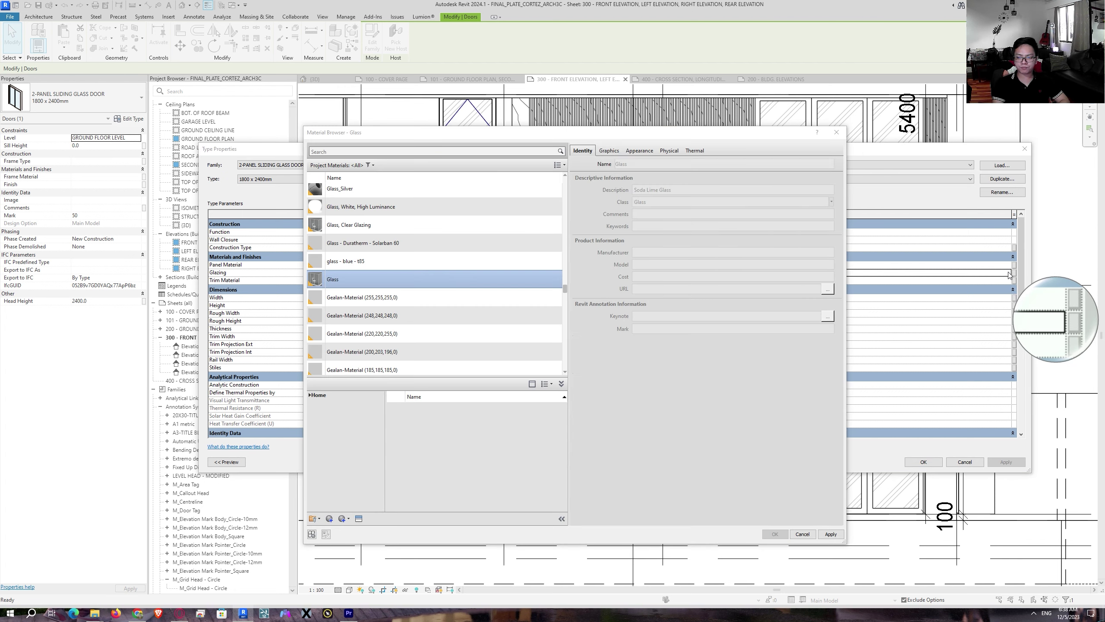
Step: Set the Glass material's foreground surface pattern to the Aluminium drafting pattern
left_click(657, 241)
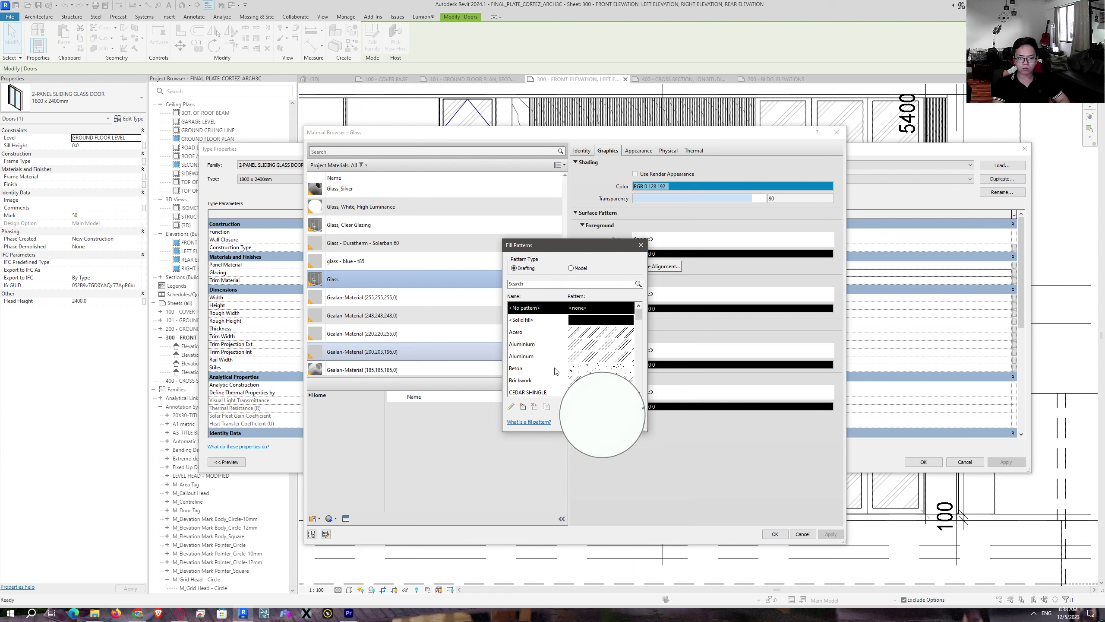
scroll(557, 372, "down", 1)
scroll(565, 326, "up", 1)
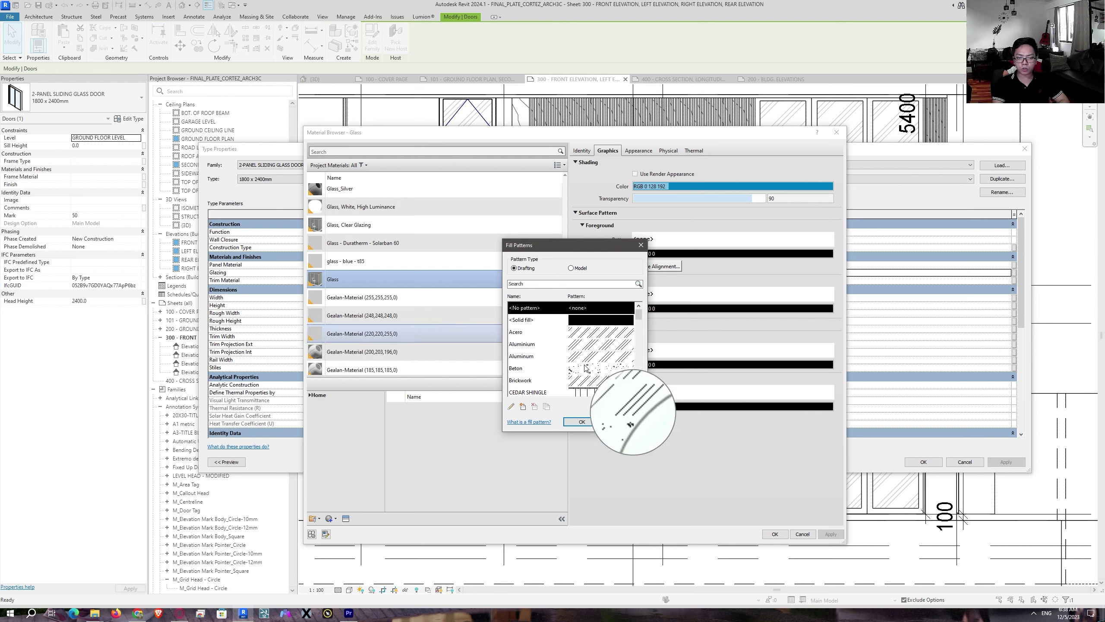
left_click(534, 344)
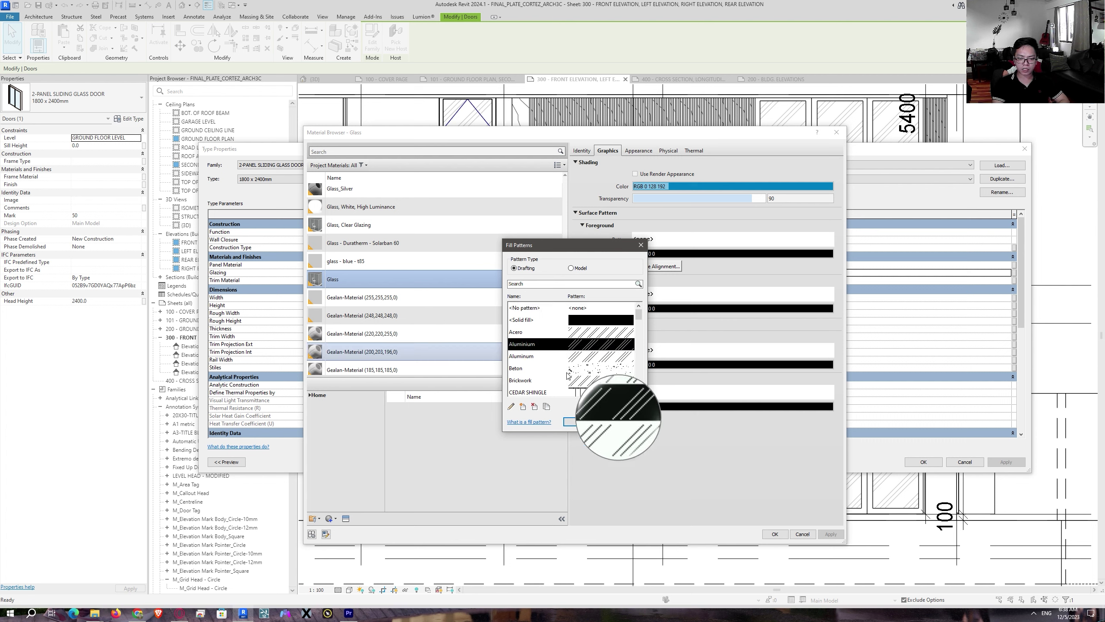
left_click(582, 422)
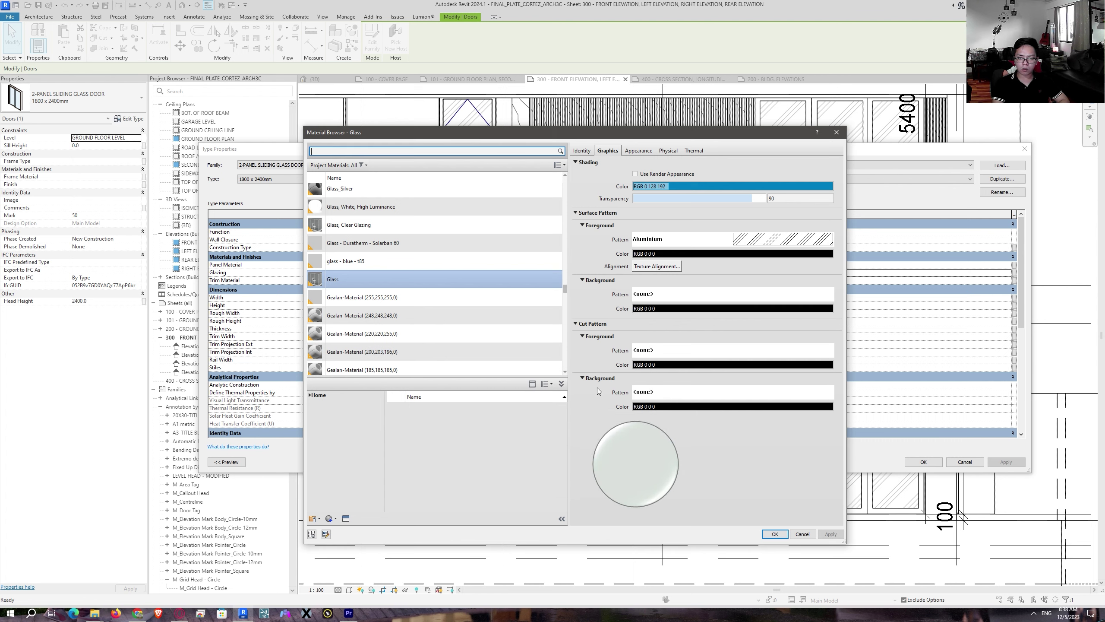
Step: Set the Glass material's foreground surface pattern color to RGB 200-200-200 and confirm the material changes
left_click(648, 255)
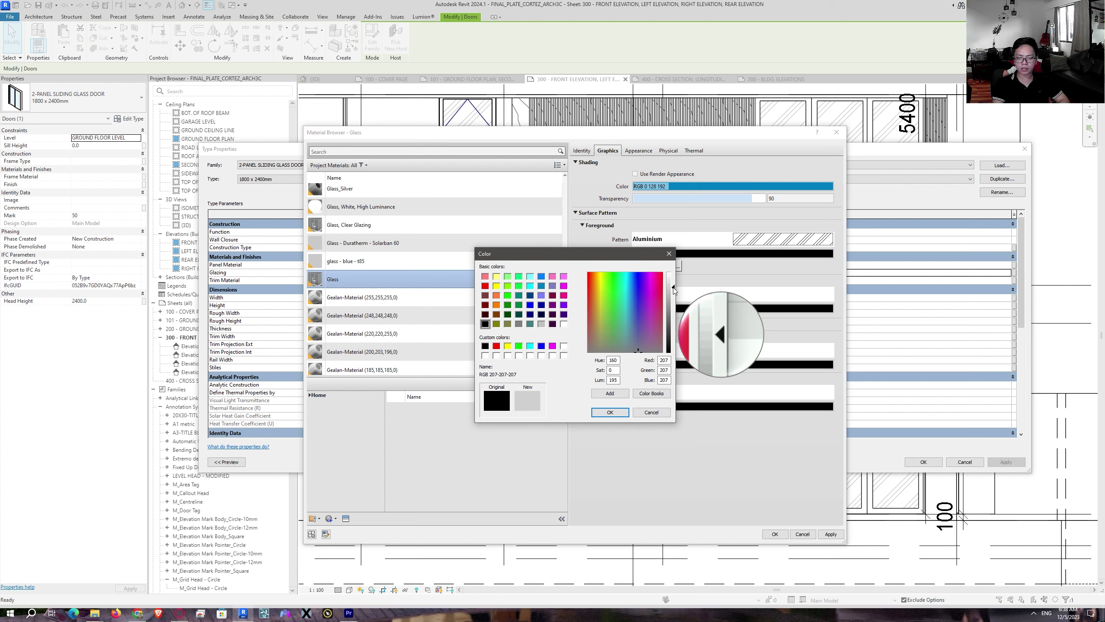
left_click(674, 290)
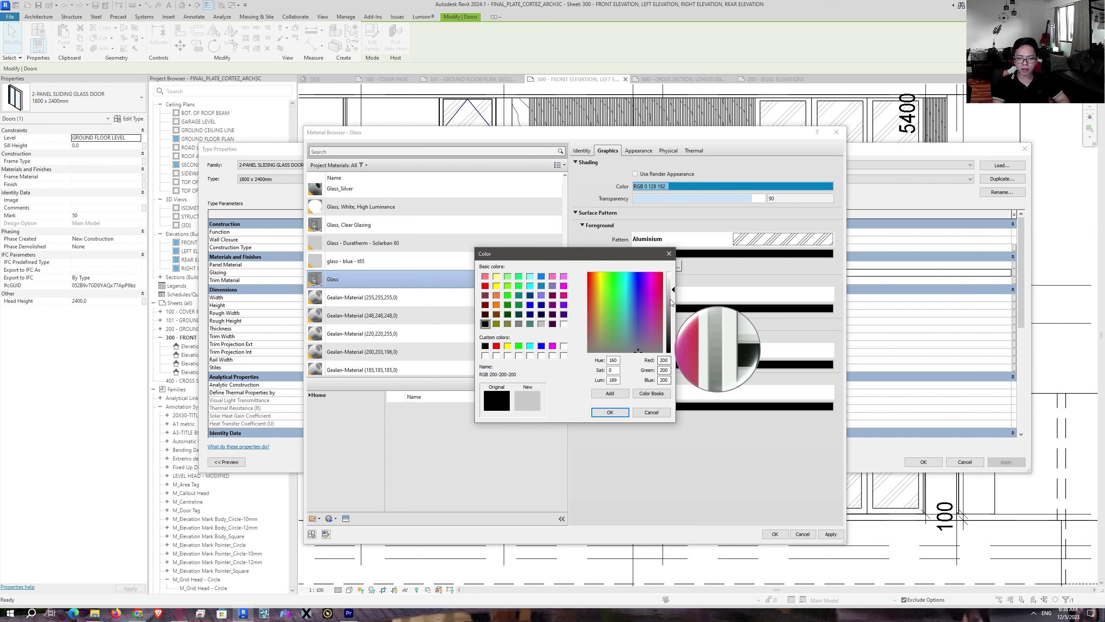
left_click(610, 412)
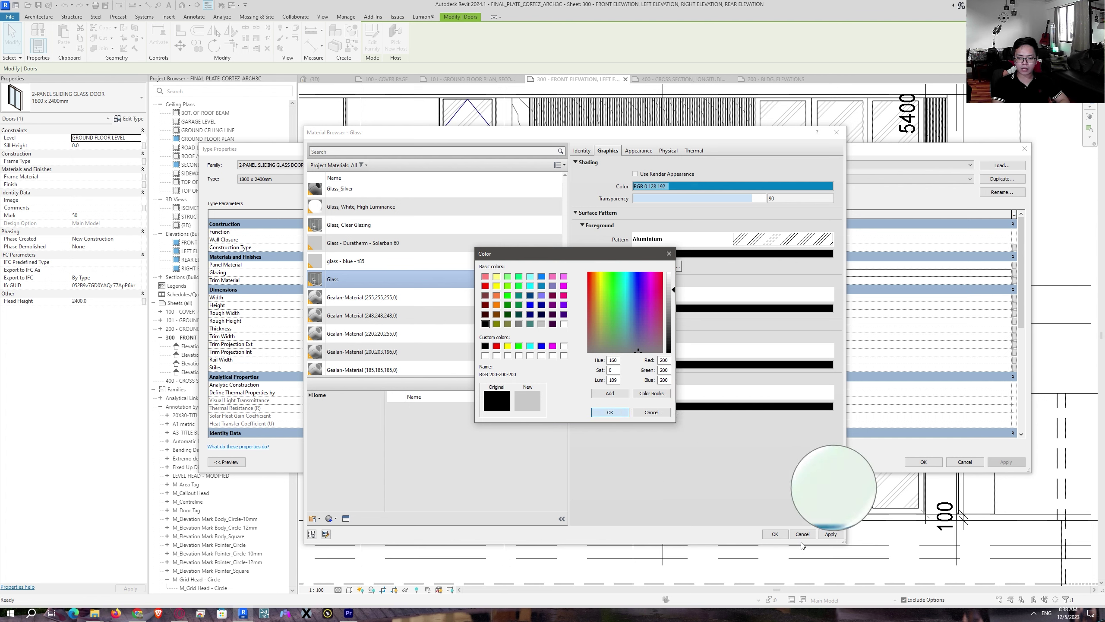
left_click(833, 535)
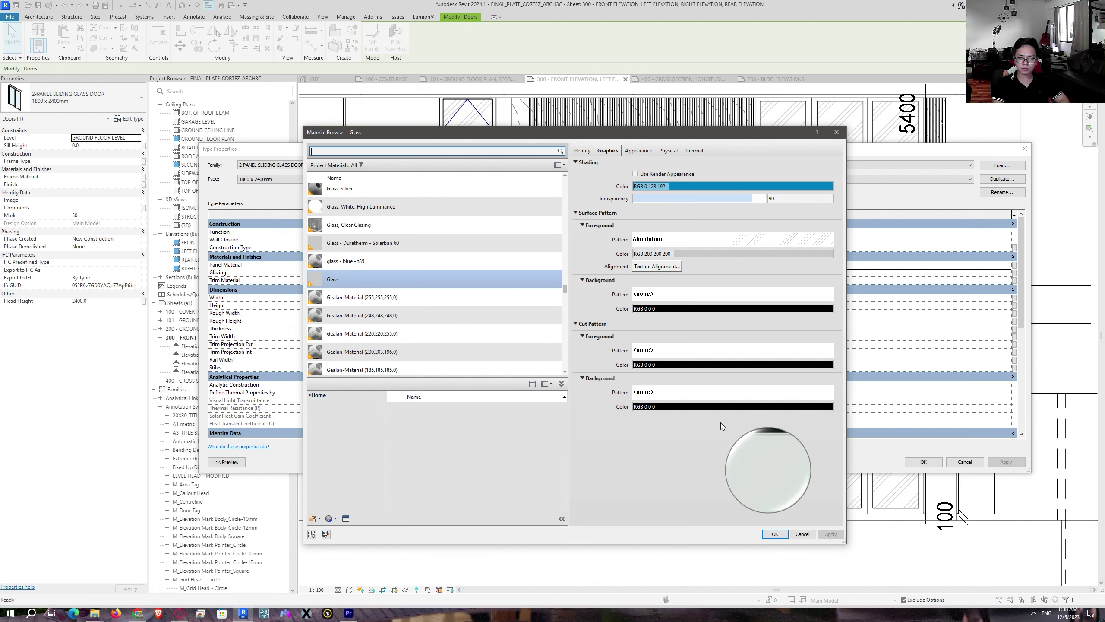
left_click(775, 534)
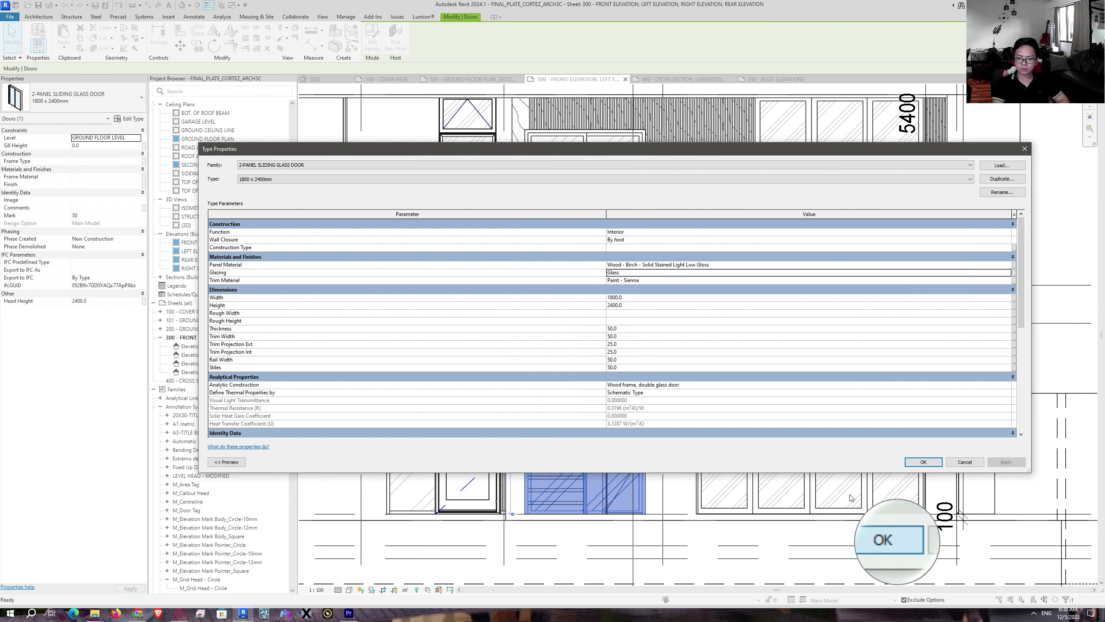
Step: Confirm the 2-panel sliding glass door's type properties and clear the selection
left_click(931, 465)
key("Escape")
scroll(722, 437, "down", 2)
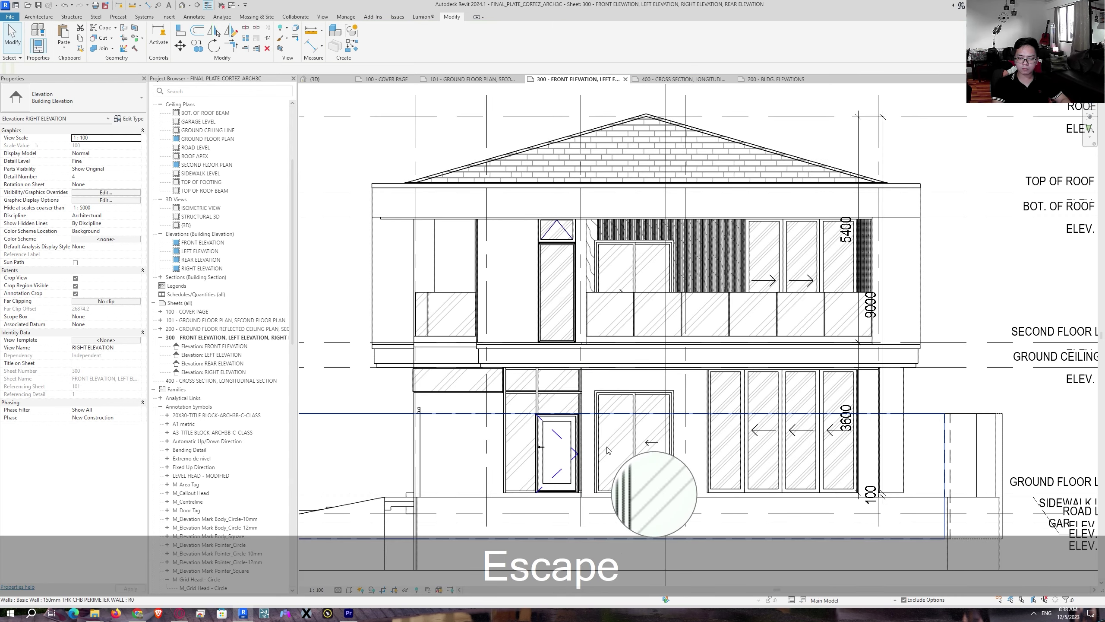
Step: Inspect the house from another side in the 3D view and return to sheet 300
left_click(333, 81)
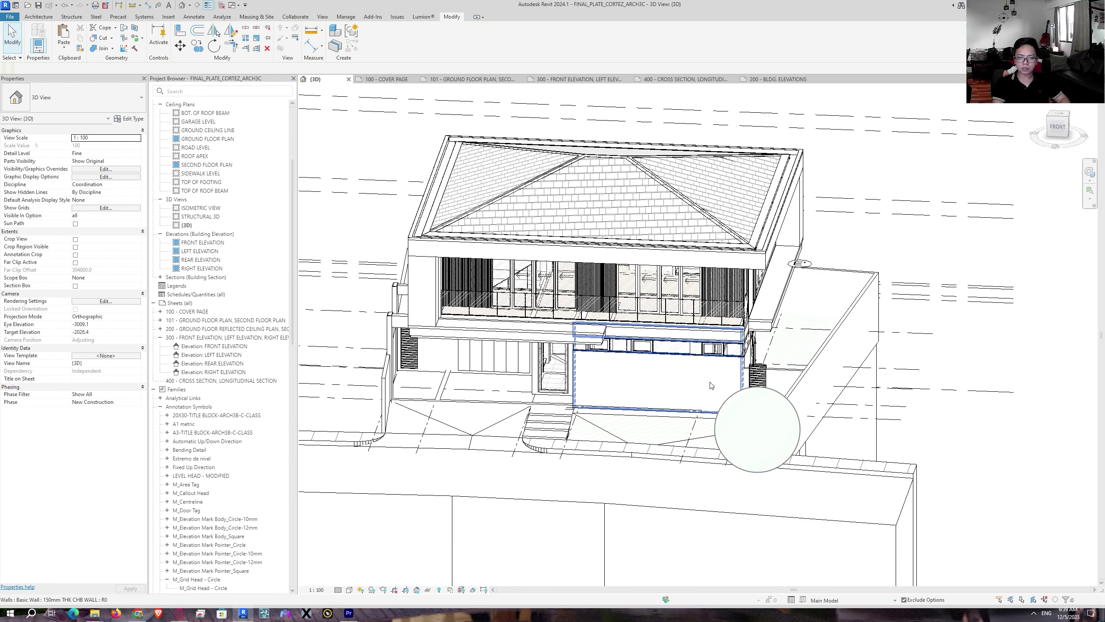
key("Escape")
middle_click_drag(964, 322, 718, 313, "shift")
left_click(580, 80)
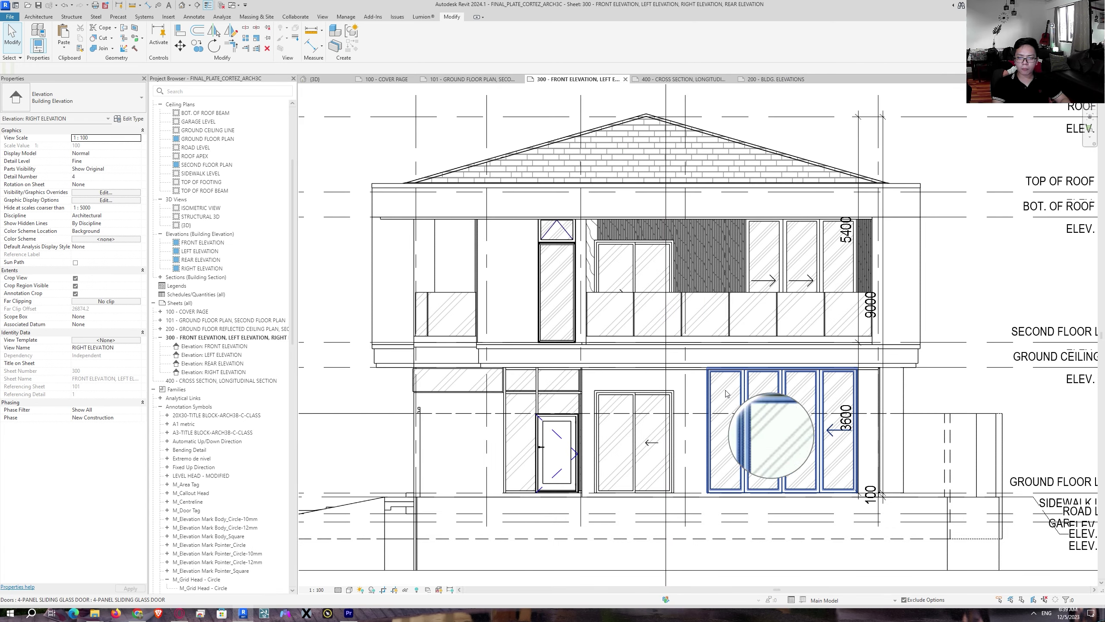
Step: Deactivate the right elevation viewport to get back to the sheet
key("Escape")
scroll(765, 430, "down", 5)
middle_click_drag(542, 497, 833, 418)
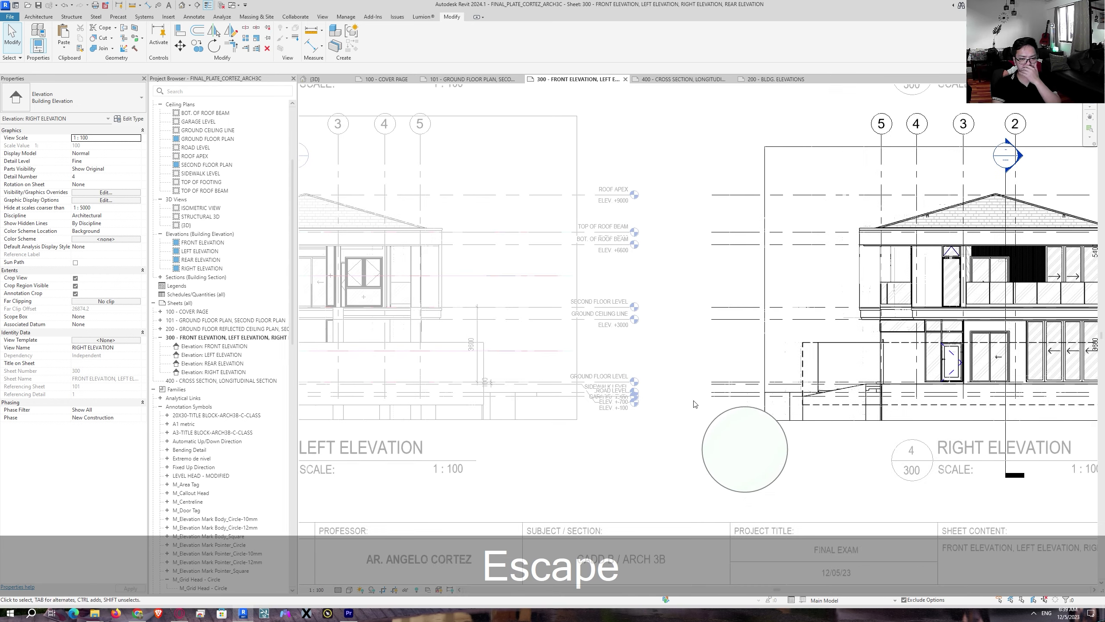
scroll(696, 403, "down", 2)
middle_click_drag(696, 368, 773, 397)
double_click(521, 338)
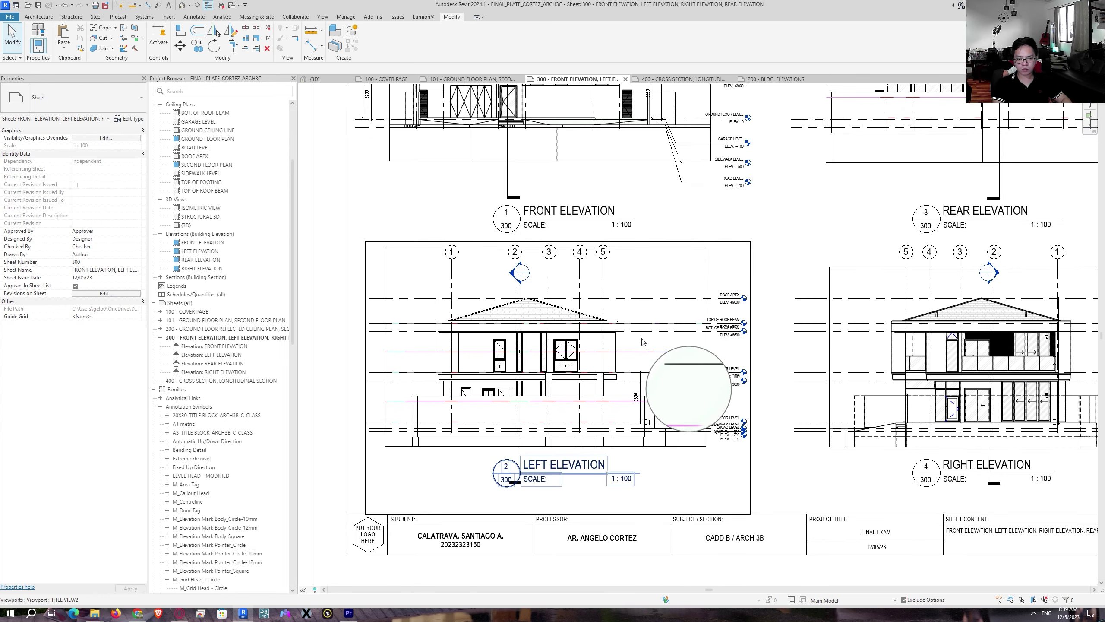
Step: Activate the left elevation viewport, raise the longitudinal section's head above the grid bubbles and clear the selection
middle_click_drag(638, 351, 548, 461)
middle_click_drag(677, 372, 799, 282)
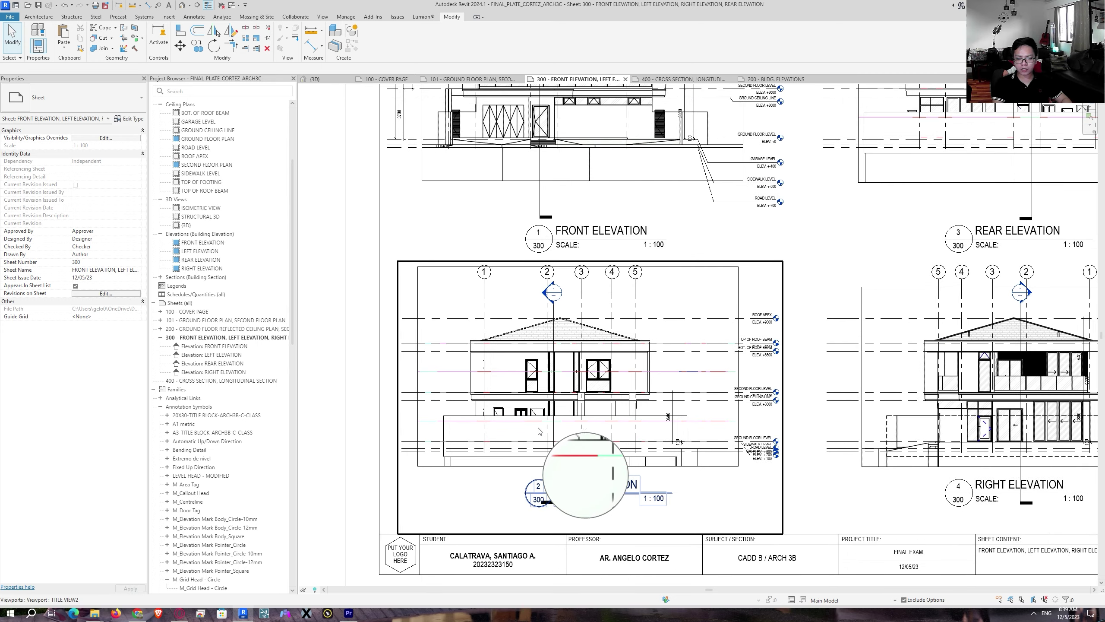
scroll(540, 431, "up", 2)
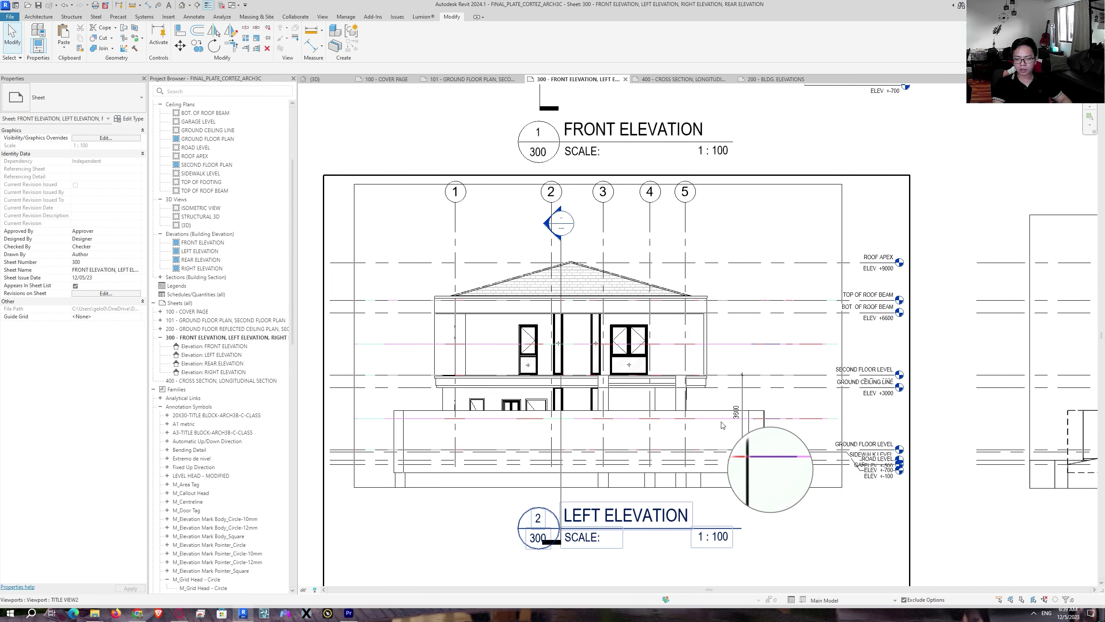
middle_click_drag(1001, 422, 841, 394)
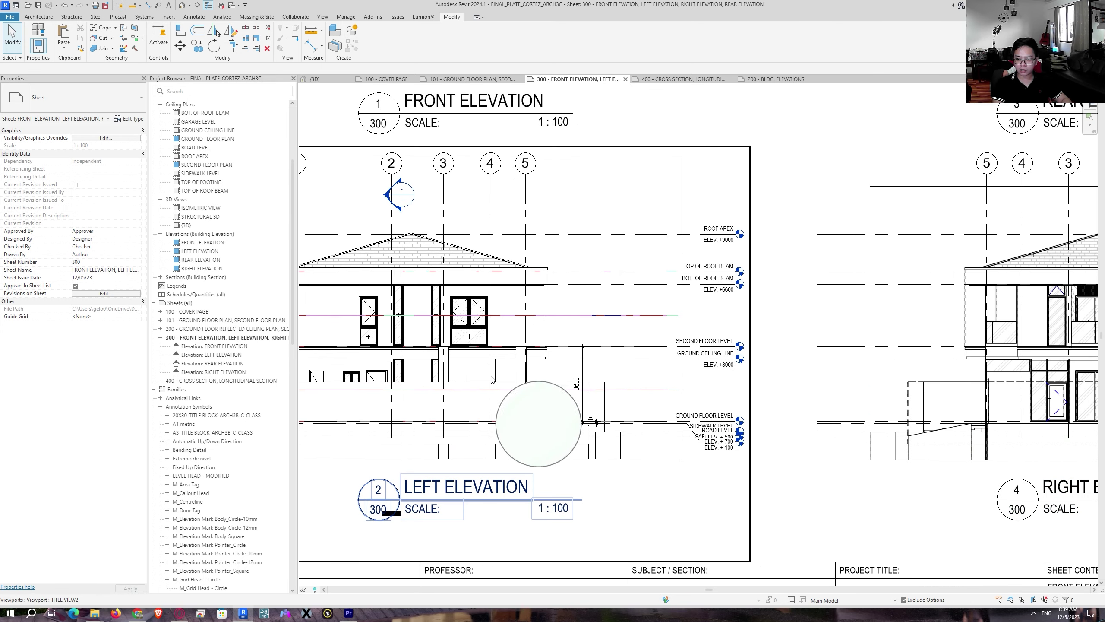
middle_click_drag(679, 379, 762, 376)
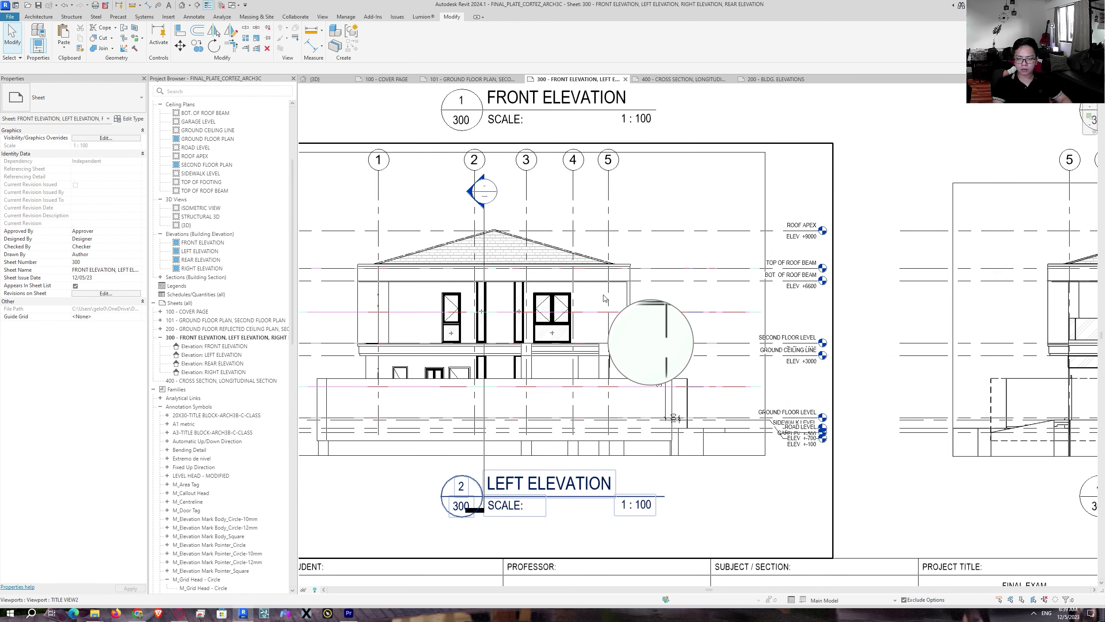
double_click(486, 215)
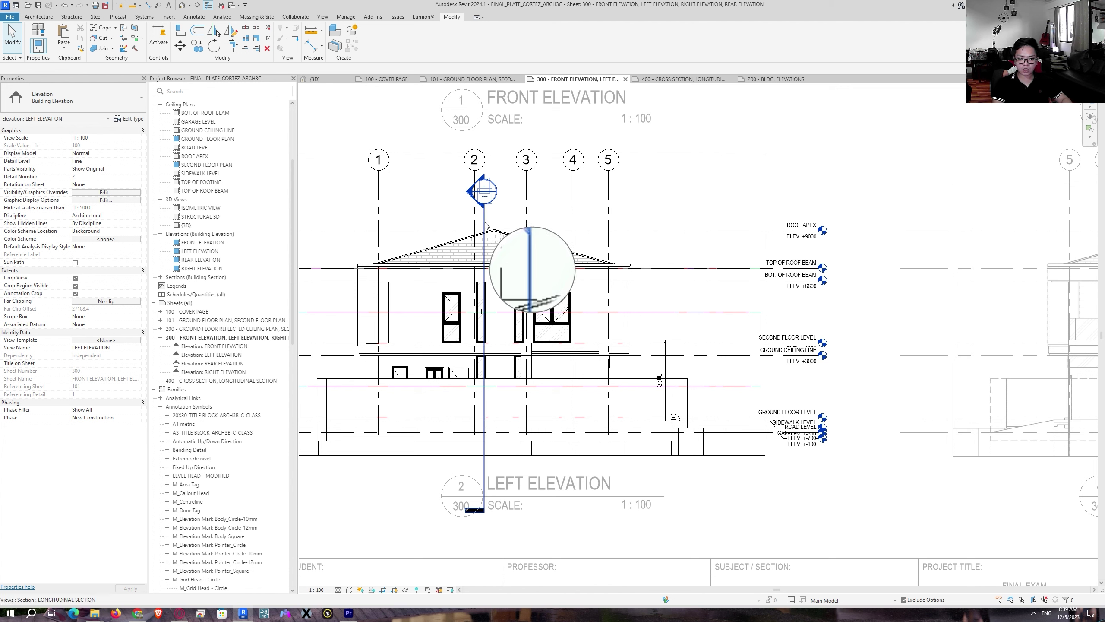
left_click(486, 224)
left_click(485, 207)
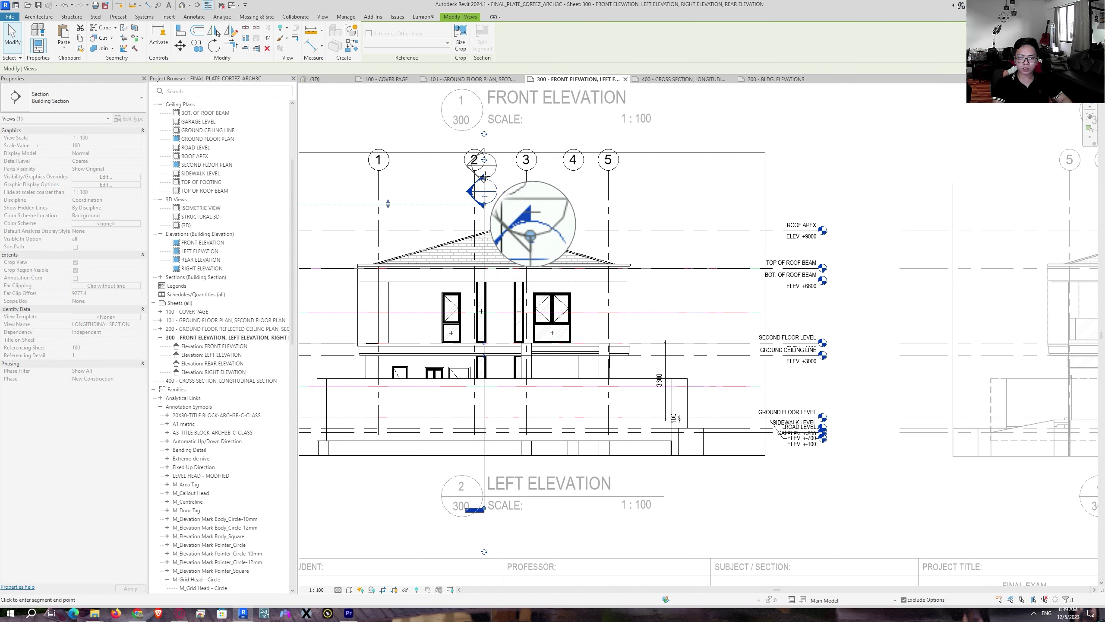
left_click(475, 180)
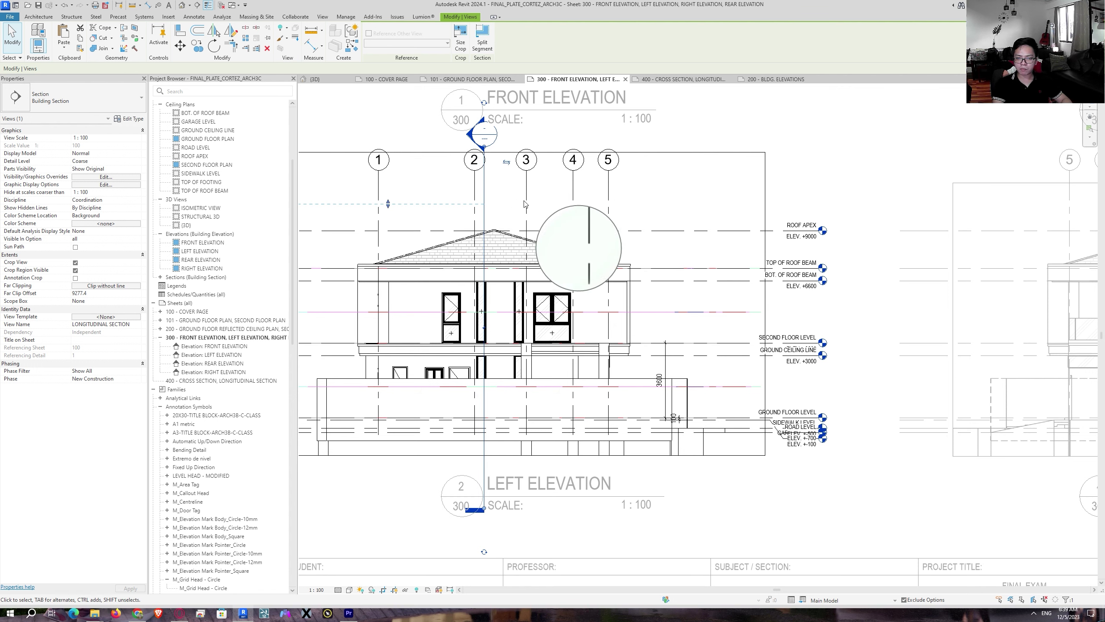
middle_click_drag(527, 264, 524, 393)
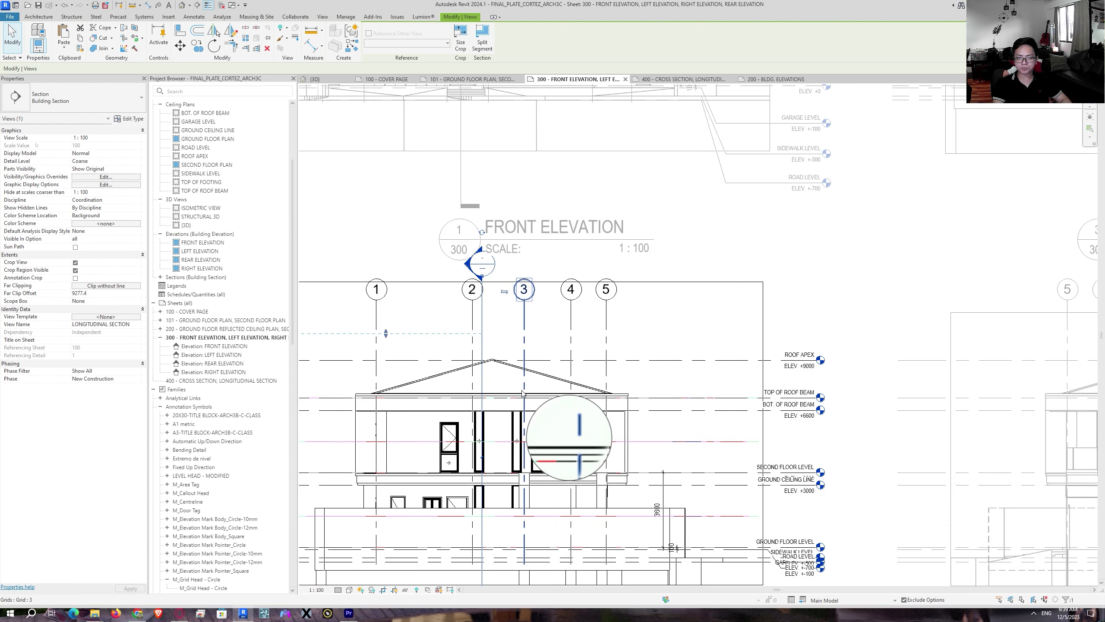
scroll(525, 397, "down", 2)
key("Escape")
key("Escape")
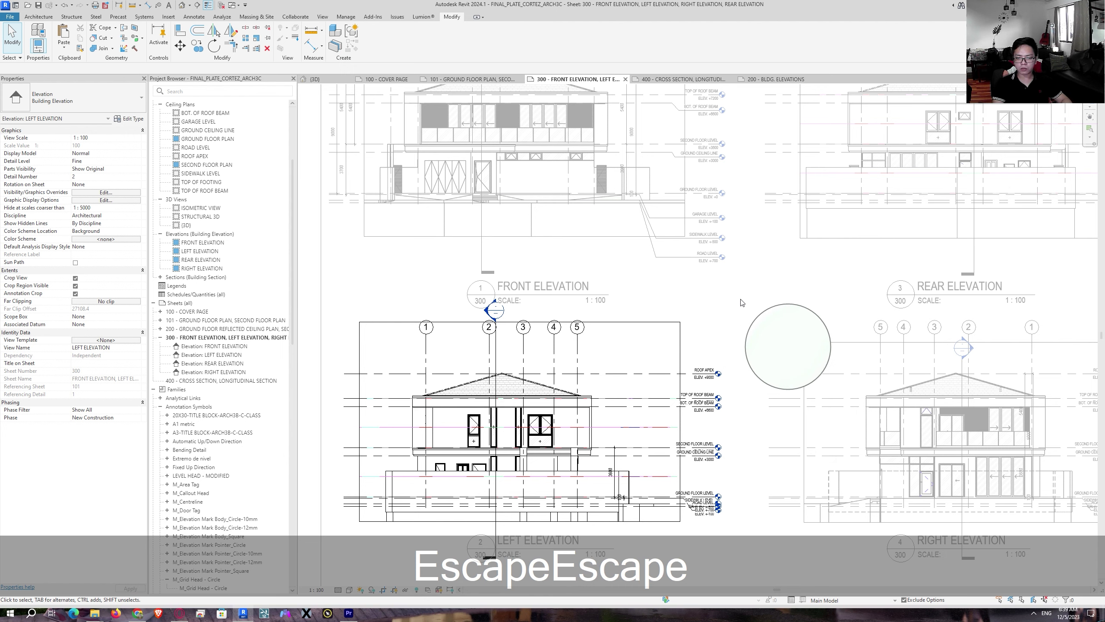
Step: Deactivate the left elevation viewport and activate the front elevation viewport for editing
double_click(742, 302)
left_click(462, 257)
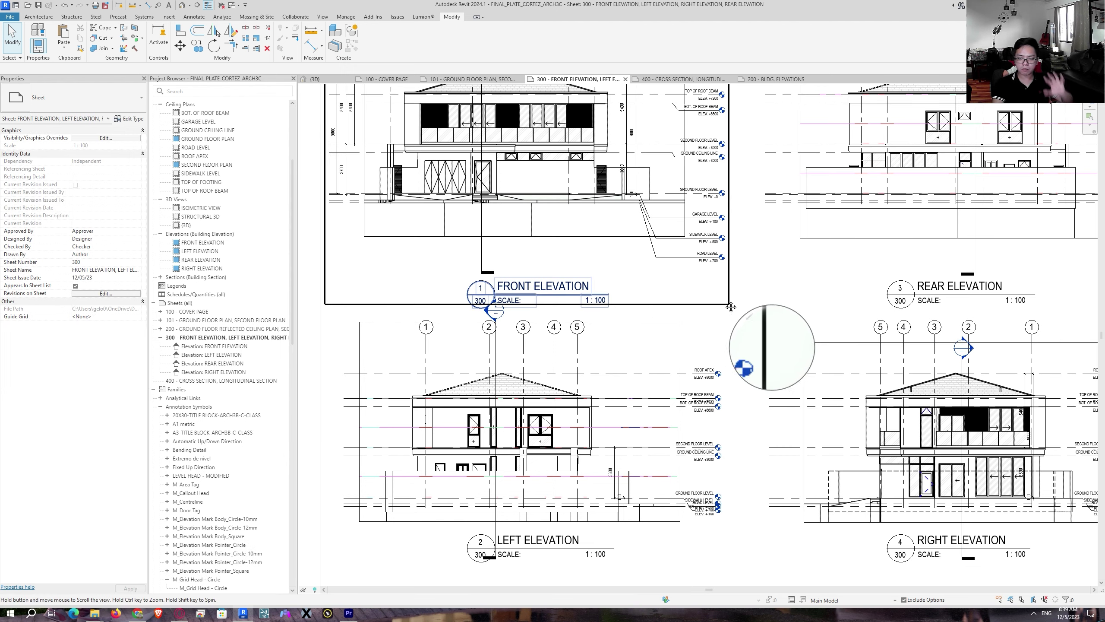
middle_click_drag(731, 307, 700, 340)
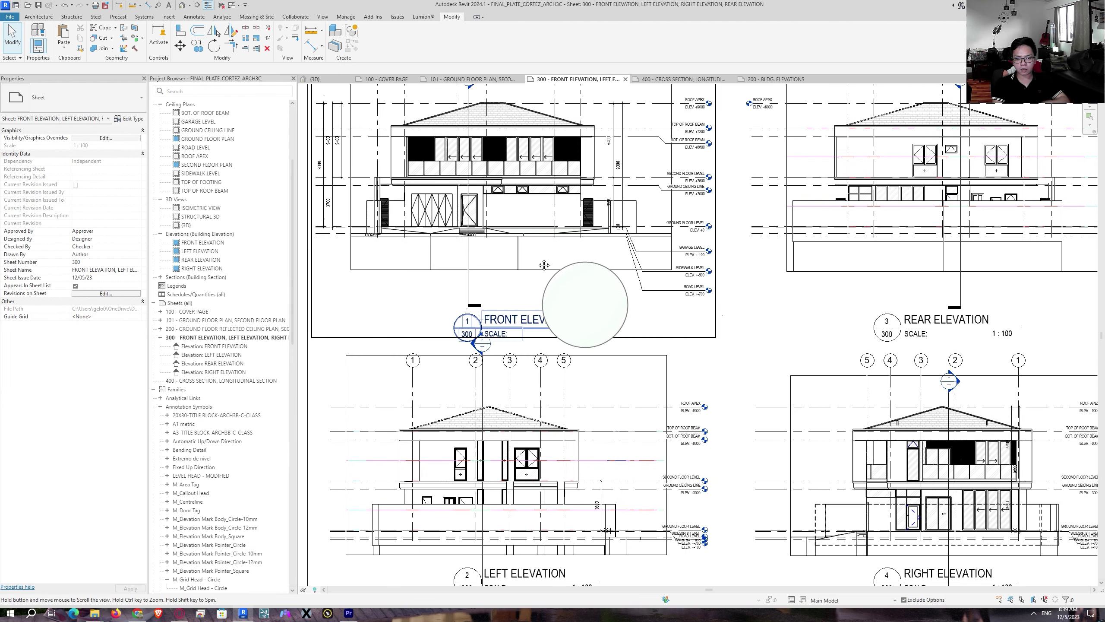
middle_click_drag(544, 265, 535, 304)
scroll(478, 244, "up", 3)
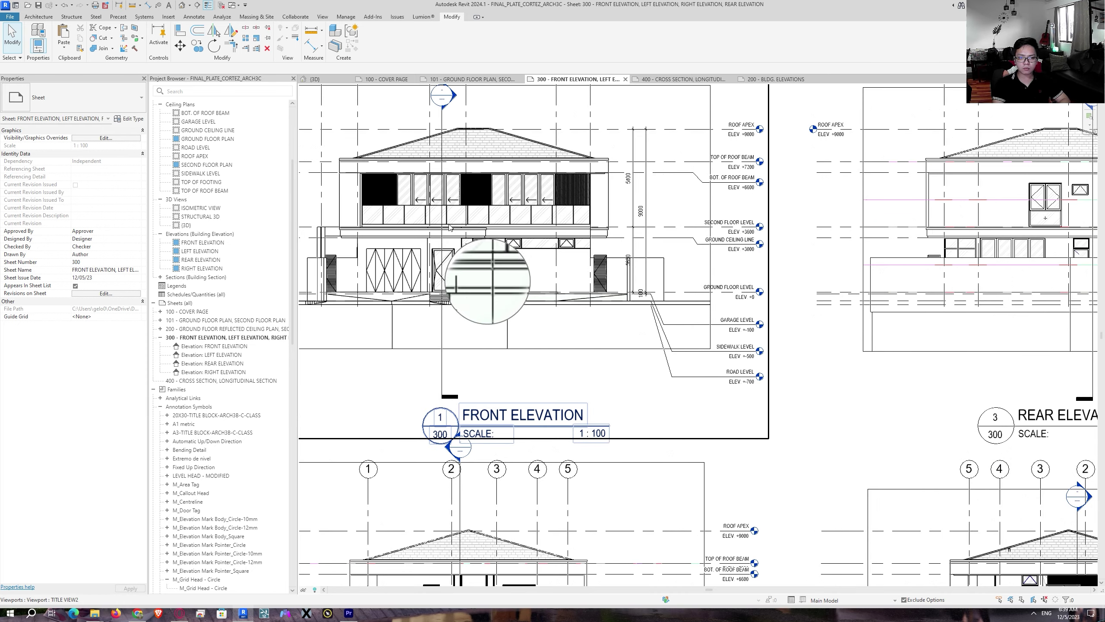
scroll(449, 227, "up", 4)
double_click(575, 237)
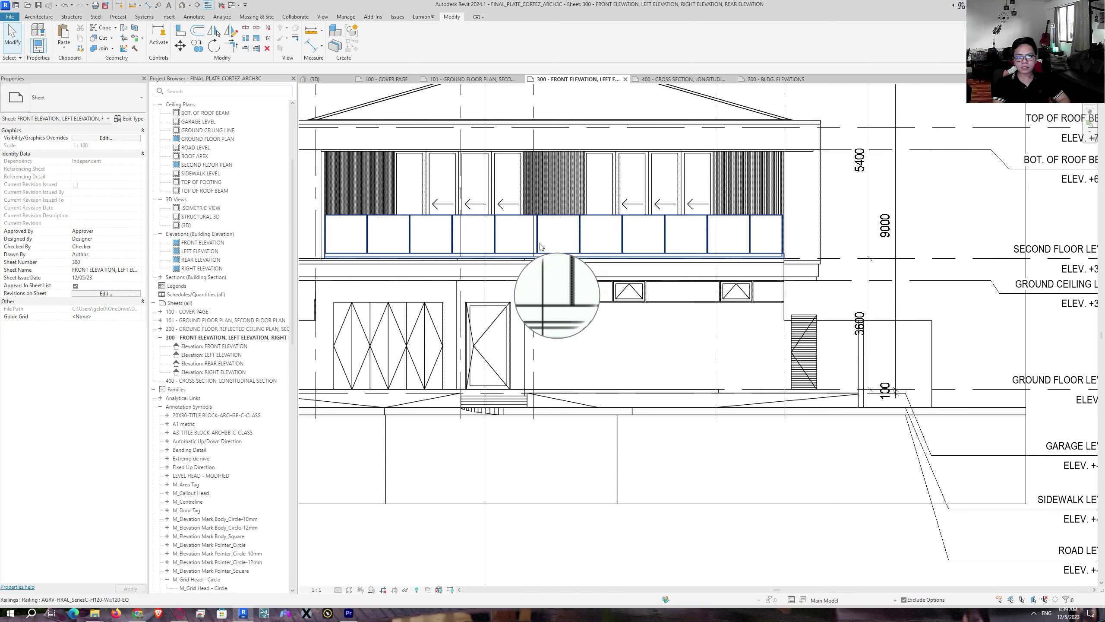
Step: Override the second-floor balcony railing's surface transparency to 80 in the front elevation and clear the selection
left_click(575, 236)
scroll(669, 375, "up", 2)
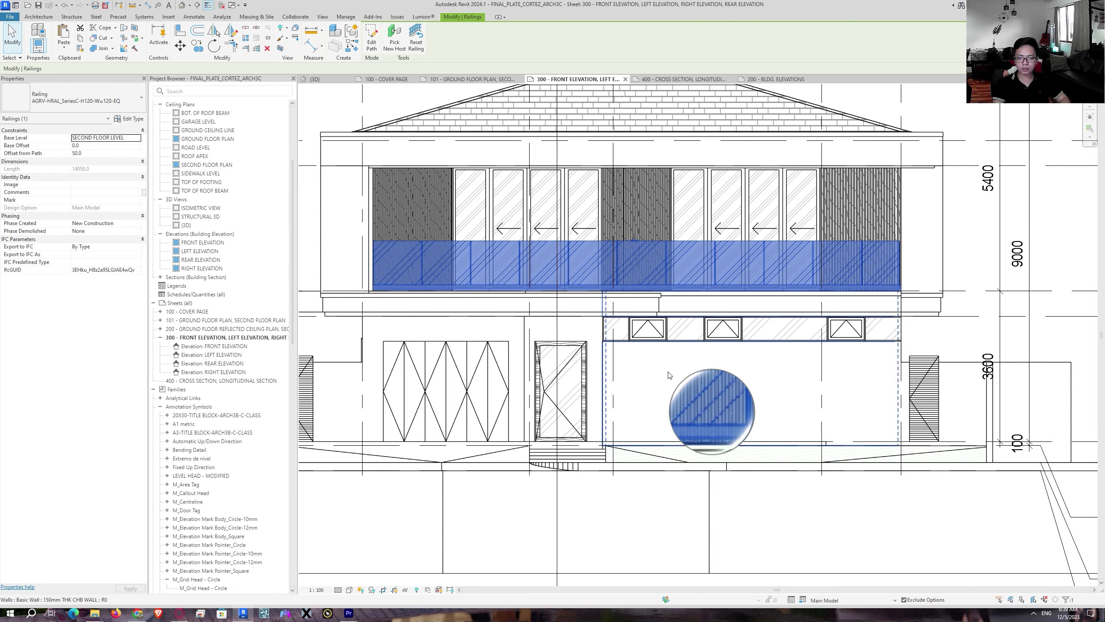
key("Escape")
scroll(713, 282, "up", 2)
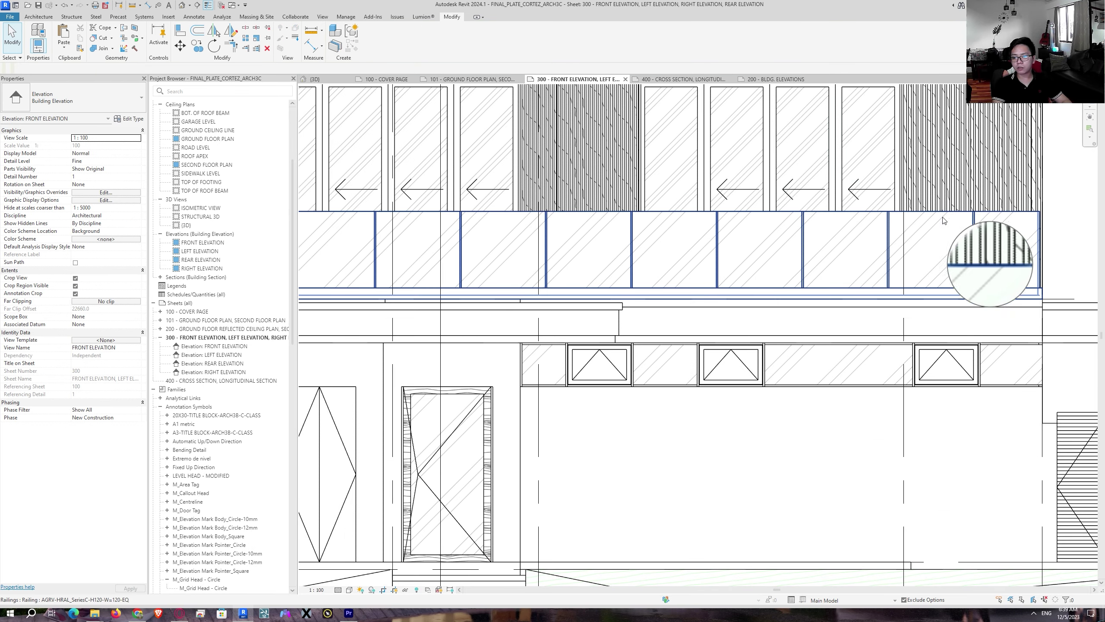
left_click(671, 247)
right_click(676, 241)
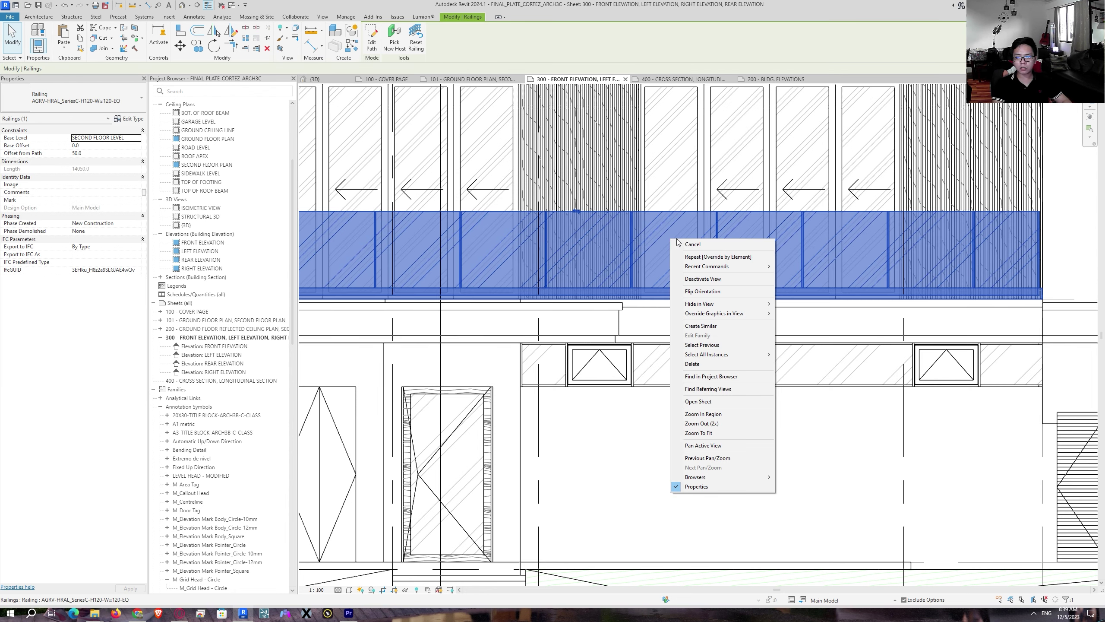
left_click(802, 314)
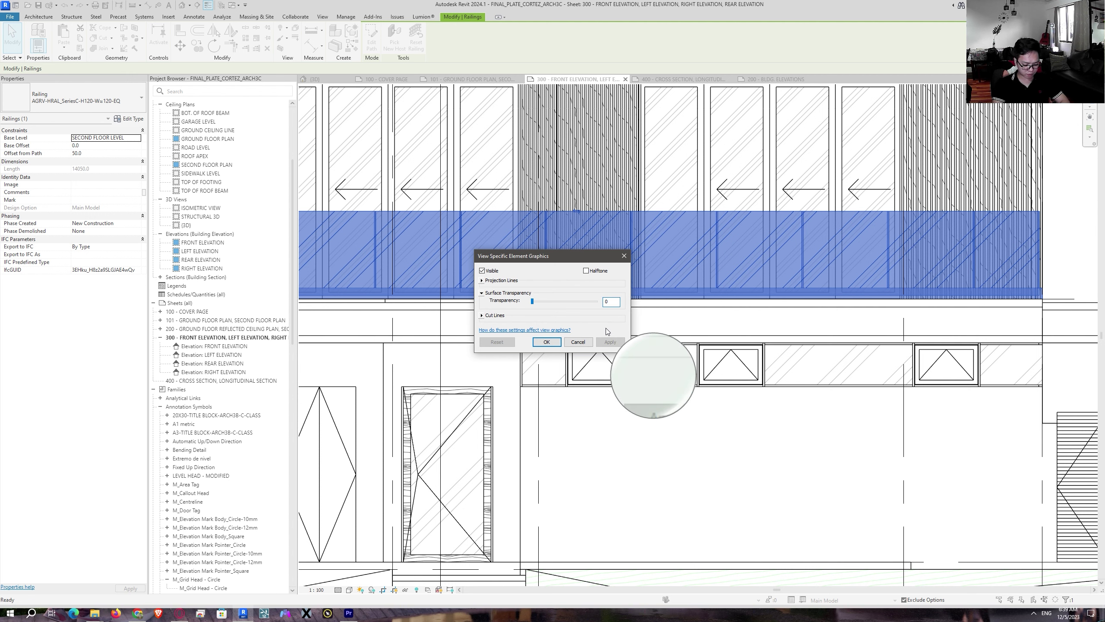
type("8")
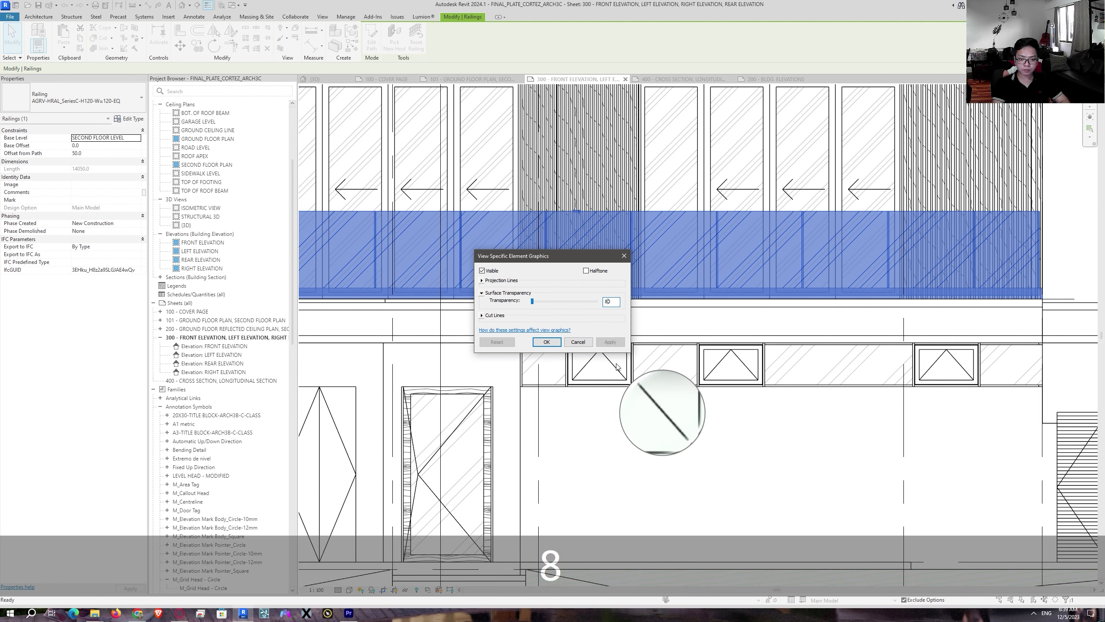
left_click(548, 342)
key("Escape")
Step: Add an aligned dimension from the balcony railing's top to the second floor level, placed beside the building's right side
scroll(535, 405, "down", 2)
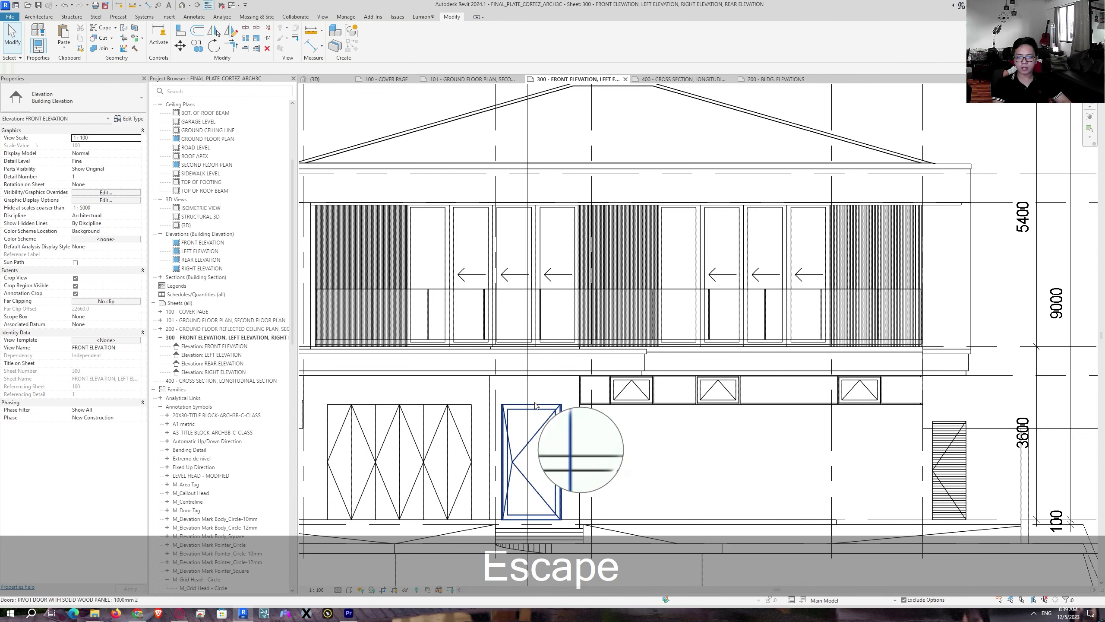
middle_click_drag(536, 405, 625, 387)
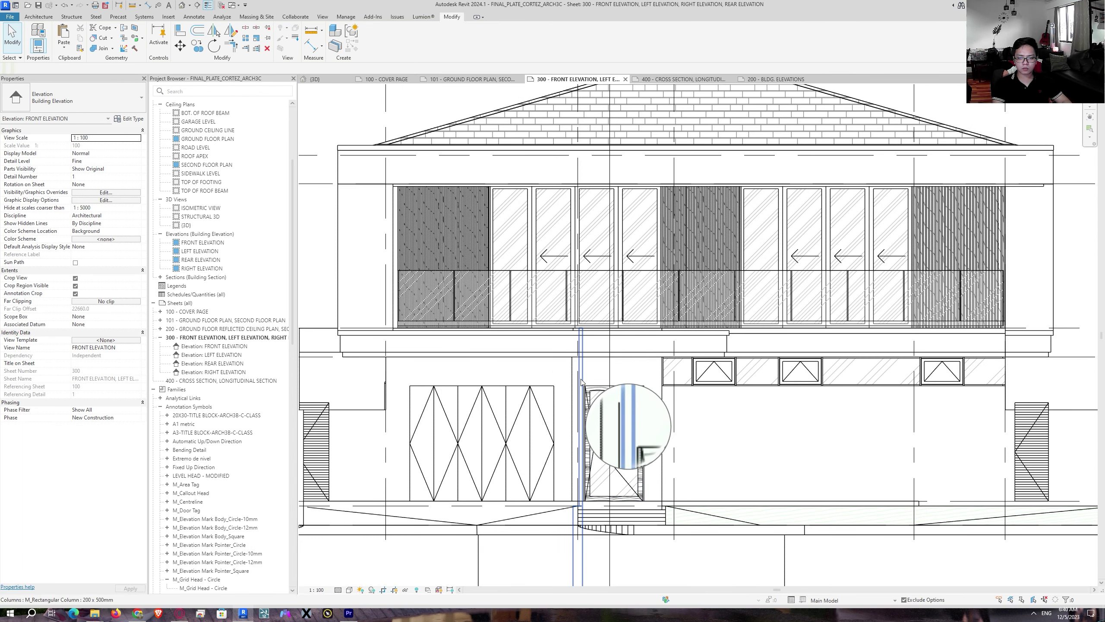
scroll(951, 345, "up", 1)
middle_click_drag(951, 345, 760, 341)
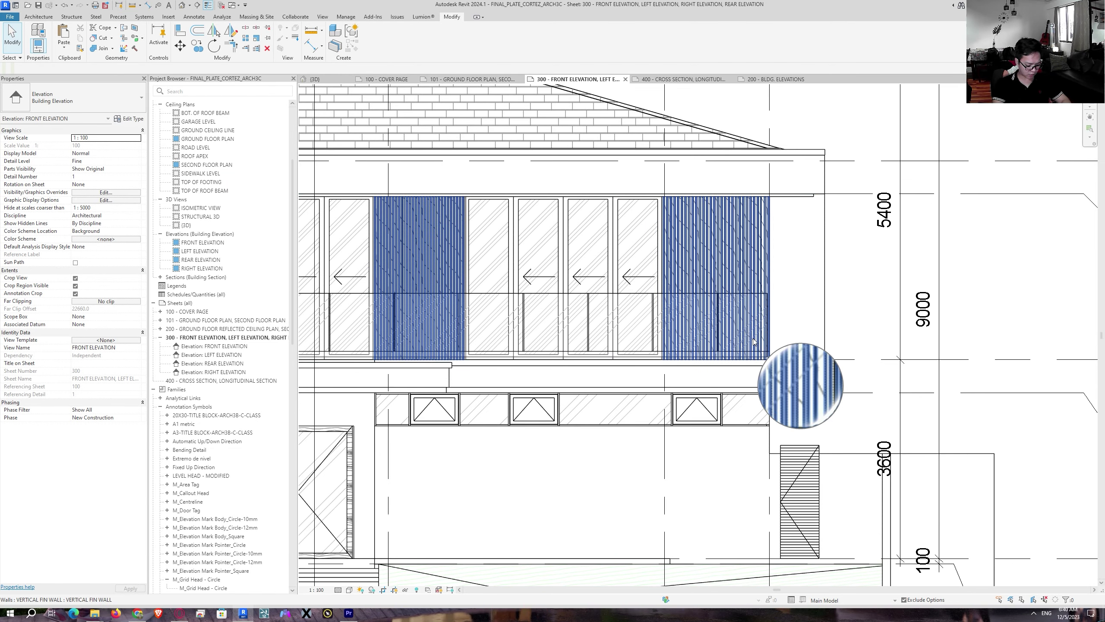
key("d")
key("i")
scroll(740, 340, "up", 2)
left_click(705, 289)
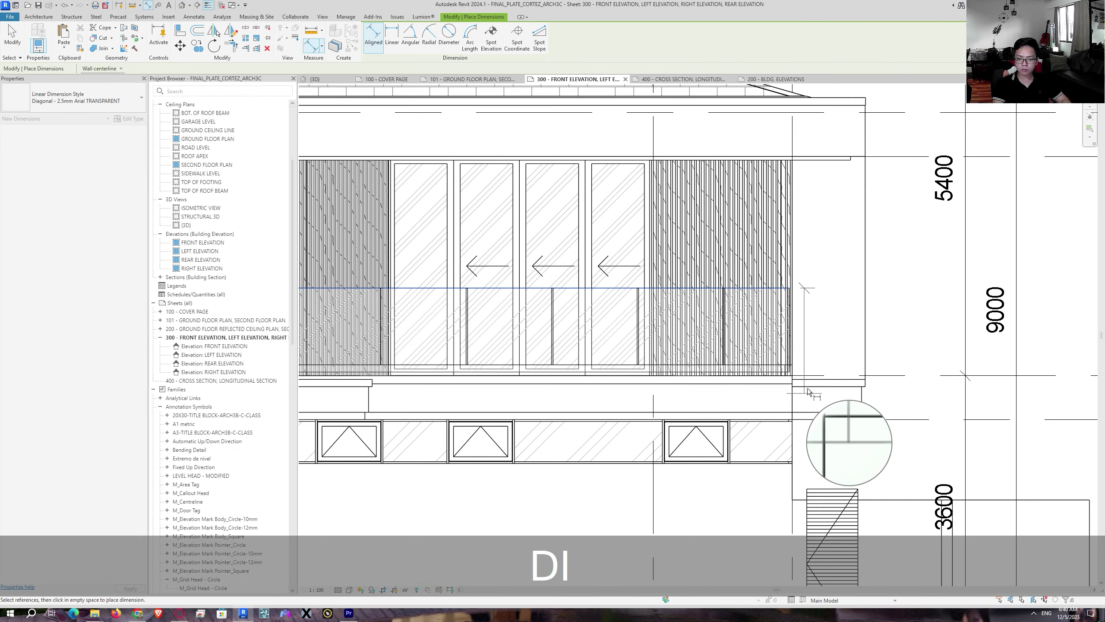
left_click(774, 377)
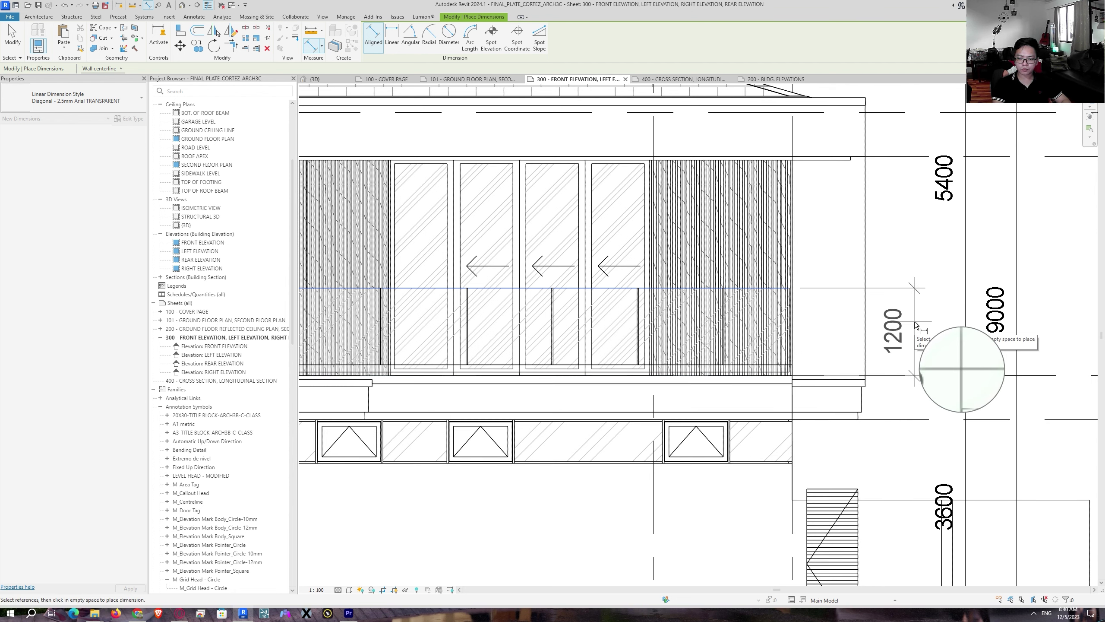
left_click(916, 325)
key("Escape")
key("Escape")
Step: Turn on depth cueing for the front elevation in its graphic display options with Show Depth, then apply and accept it
scroll(626, 347, "down", 5)
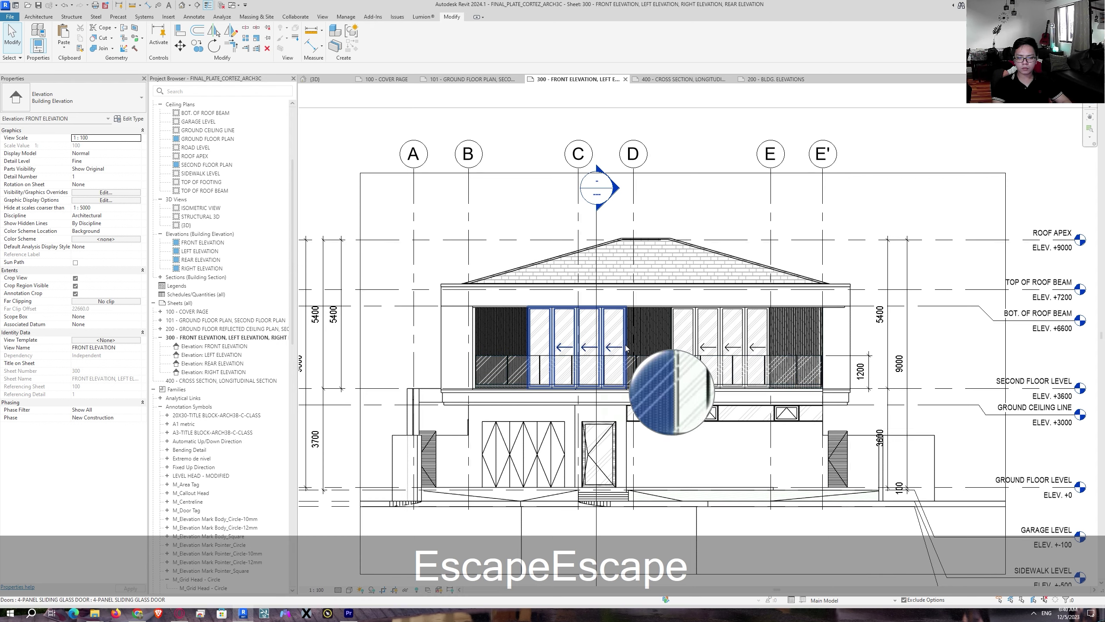
middle_click_drag(415, 357, 485, 337)
scroll(881, 364, "down", 2)
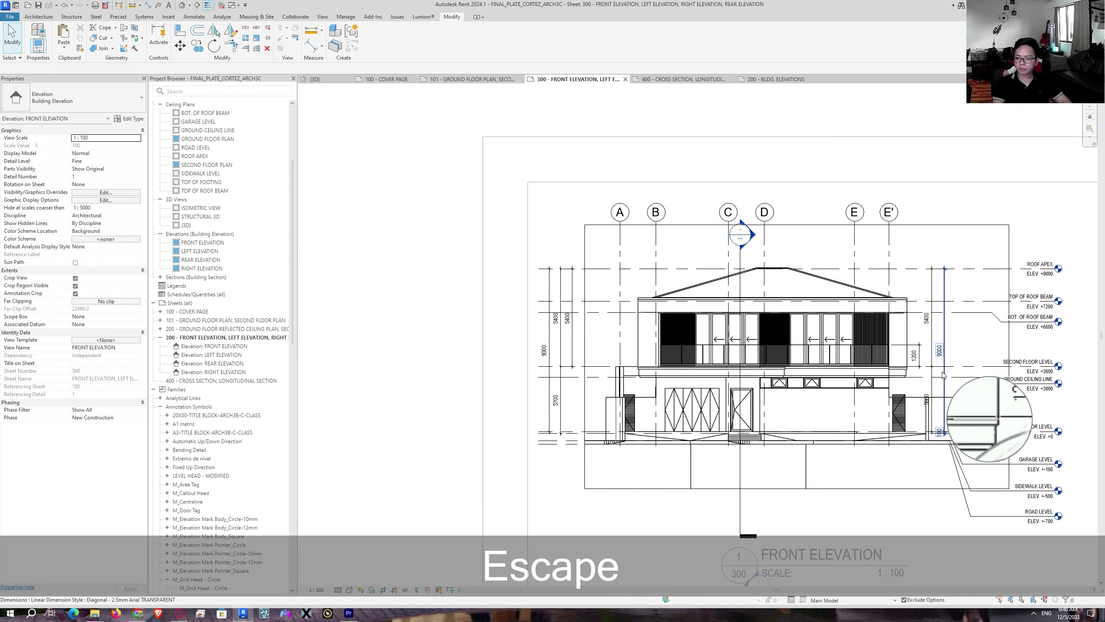
middle_click_drag(942, 374, 559, 316)
middle_click_drag(323, 308, 585, 311)
scroll(586, 311, "up", 2)
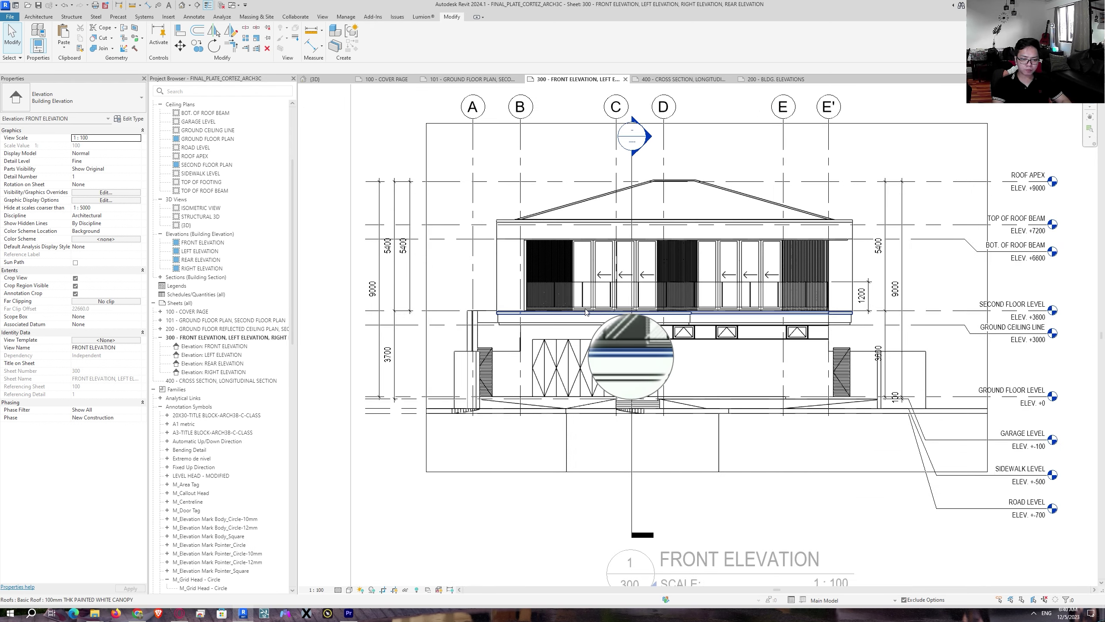
scroll(586, 311, "up", 2)
key("g")
key("d")
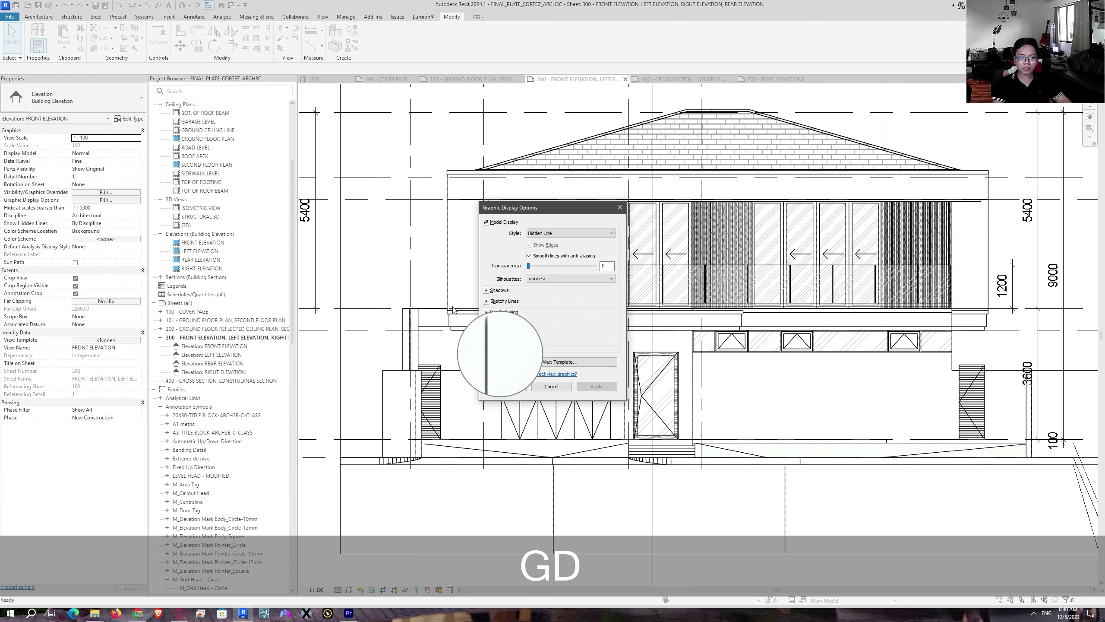
left_click(496, 312)
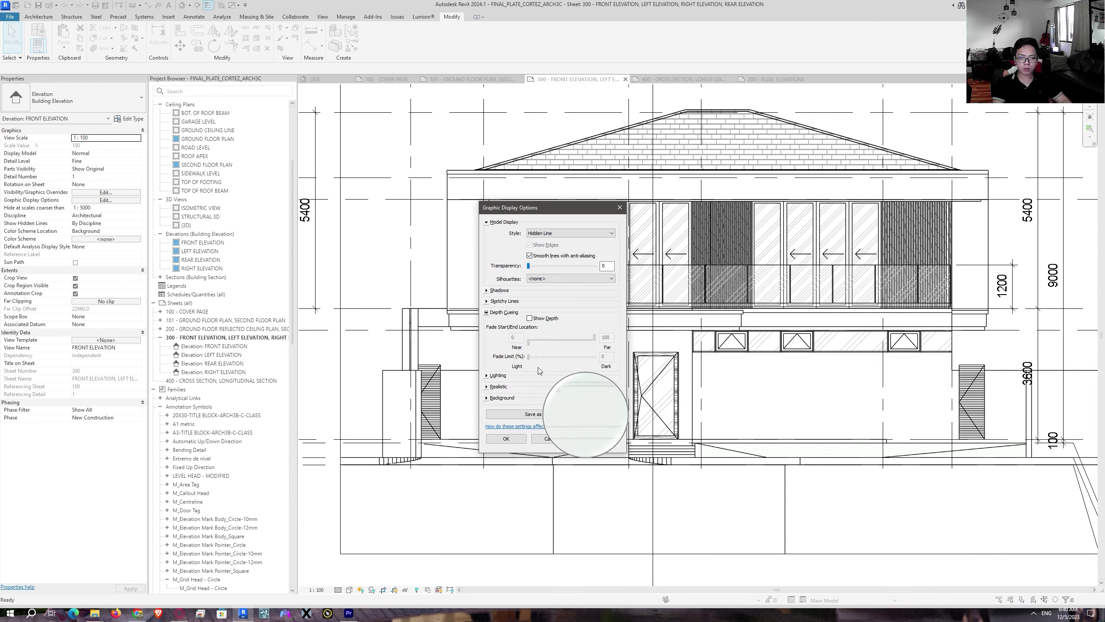
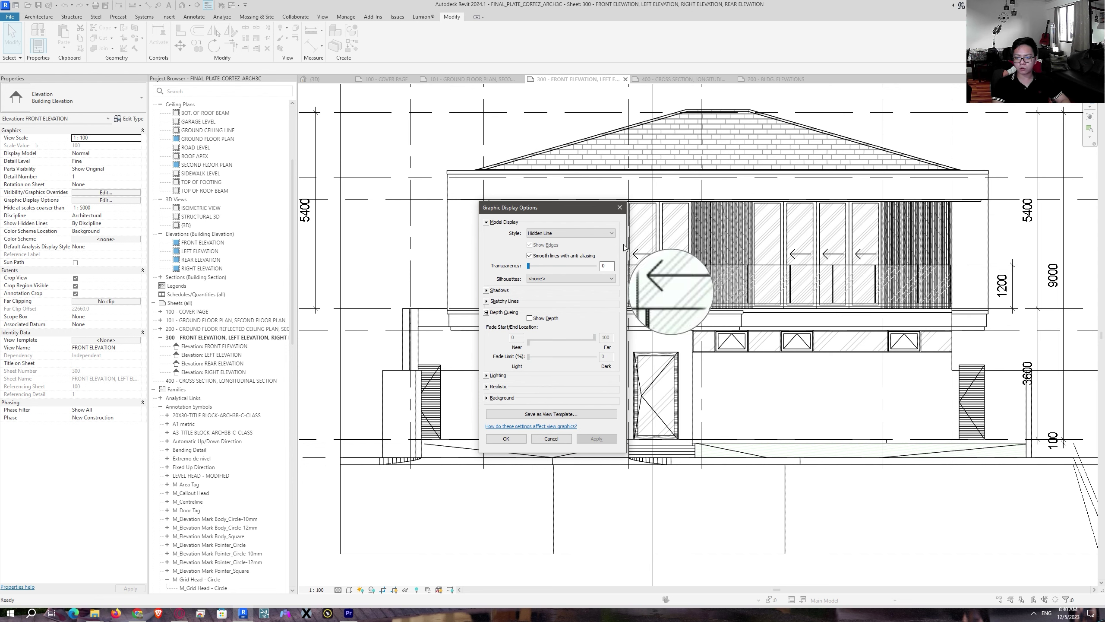
mouse_move(592, 207)
left_mouse_down()
mouse_move(329, 328)
mouse_move(282, 374)
left_mouse_up()
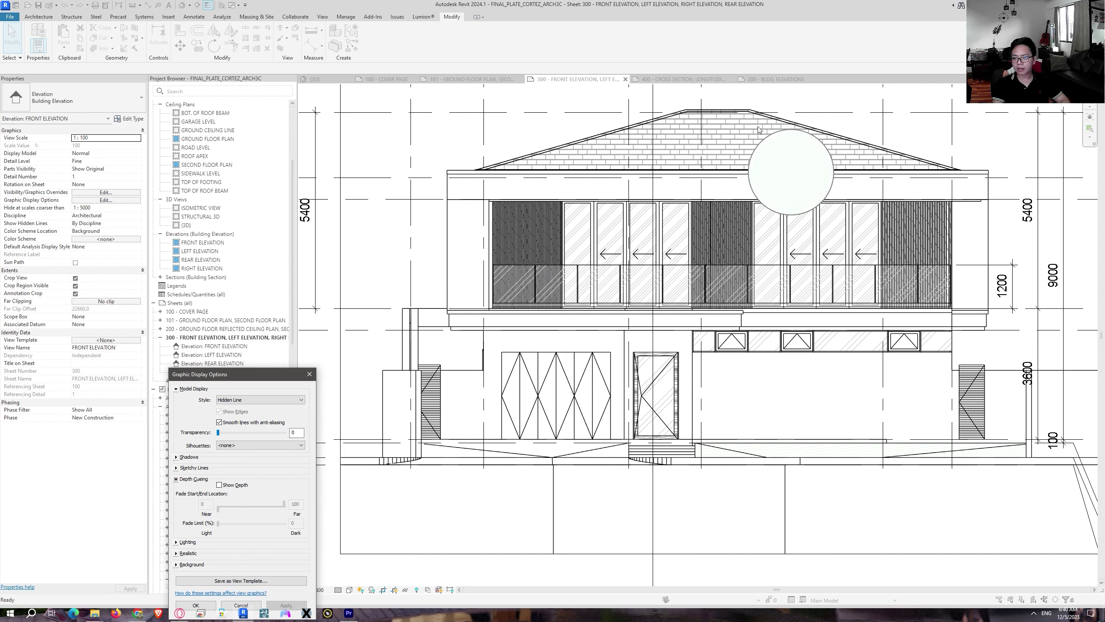
left_click(219, 485)
left_click_drag(244, 373, 288, 241)
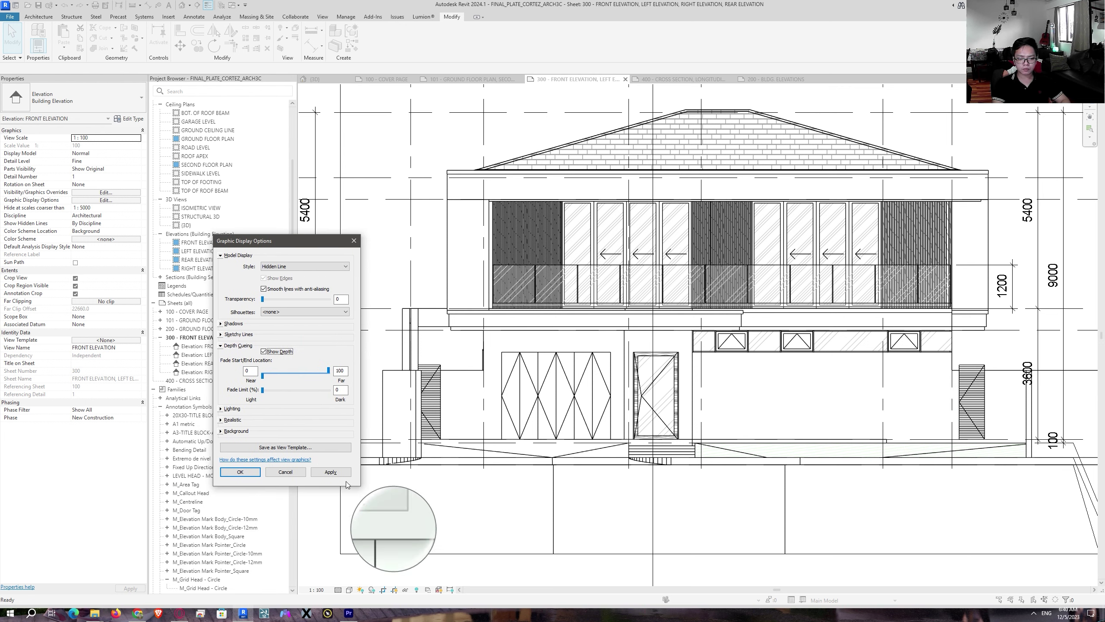
left_click(331, 472)
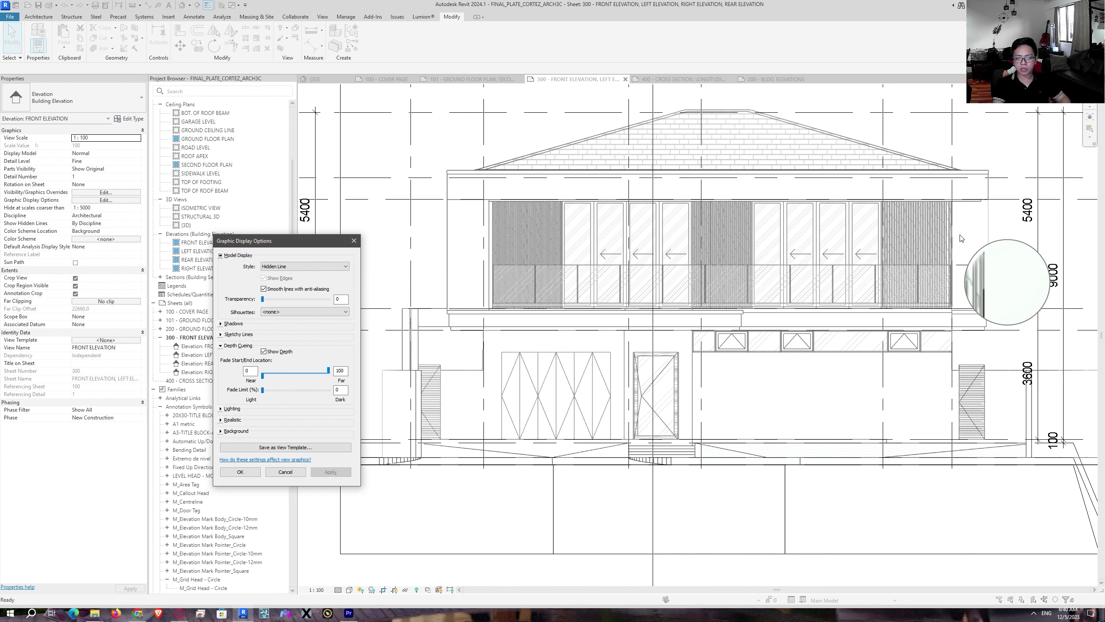
left_click(249, 470)
scroll(521, 409, "down", 3)
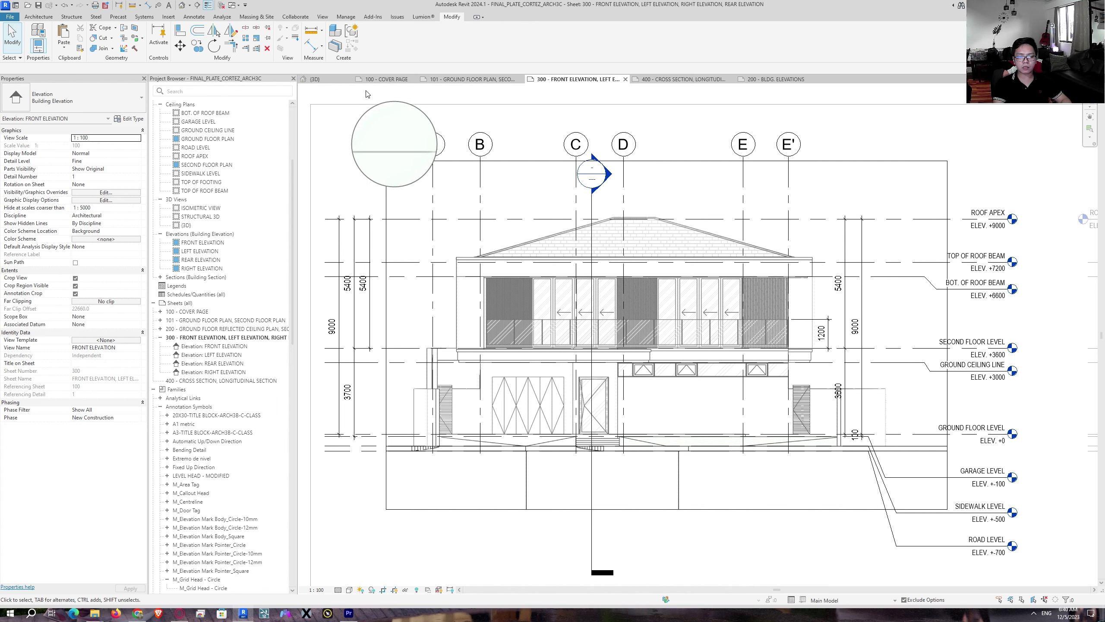
Step: Switch to sheet 101 and activate the ground floor plan viewport for editing
left_click(466, 81)
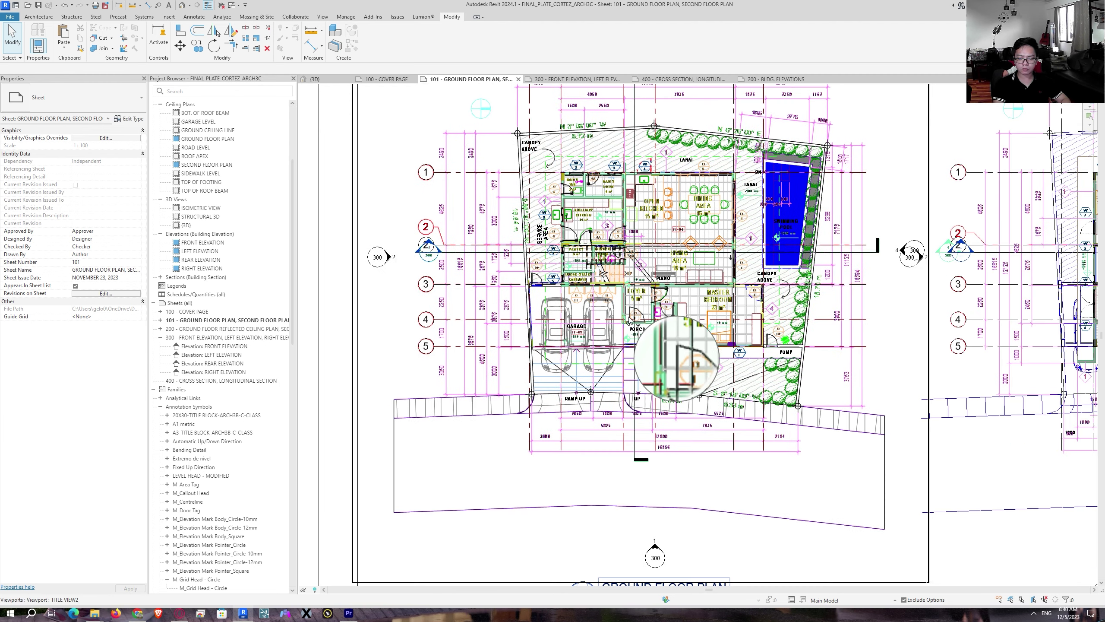
double_click(620, 347)
middle_click_drag(620, 346, 563, 302)
scroll(693, 383, "down", 1)
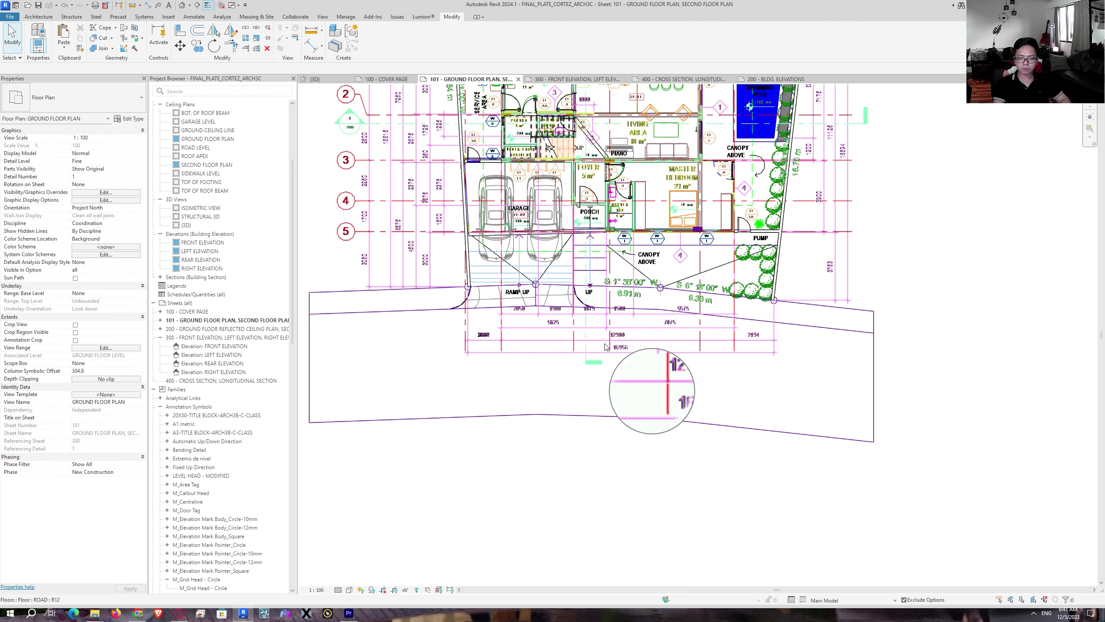
Step: Select the front elevation mark's view pointer and move its view line up across the sidewalk in front of the house
scroll(621, 512, "up", 2)
scroll(618, 501, "up", 1)
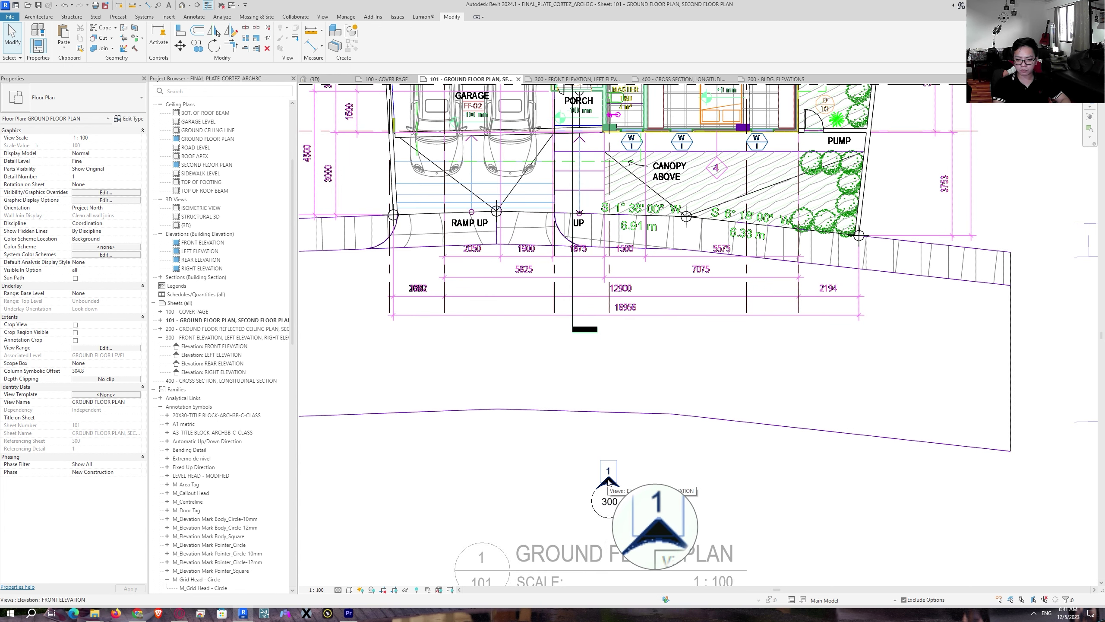
left_click(608, 482)
scroll(608, 482, "down", 1)
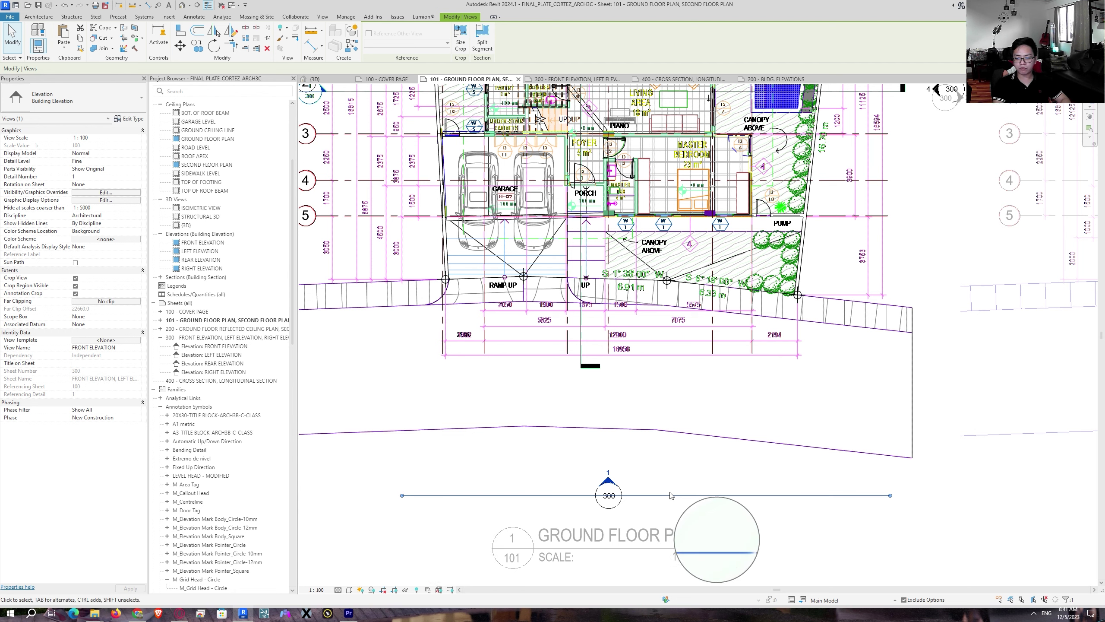
scroll(675, 499, "down", 1)
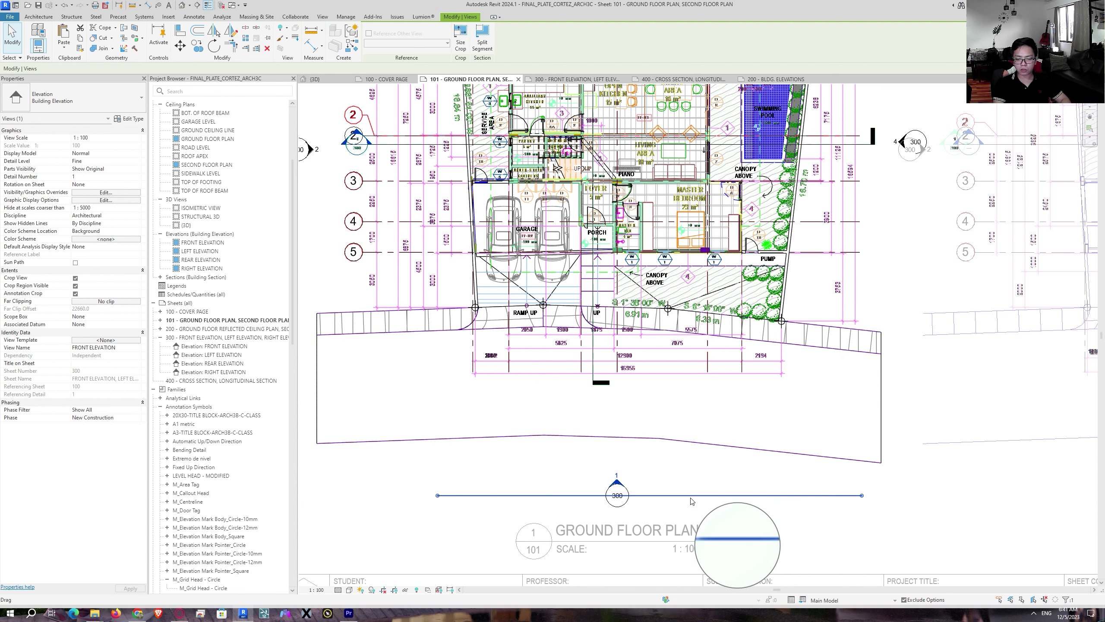
left_click_drag(695, 500, 693, 497)
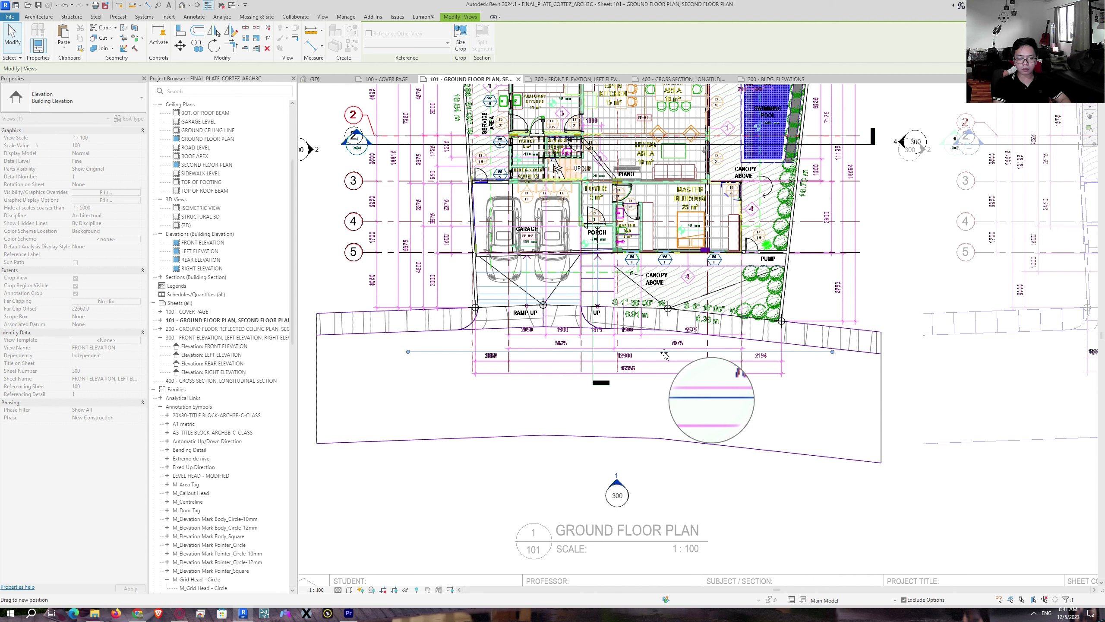
left_click_drag(664, 348, 665, 335)
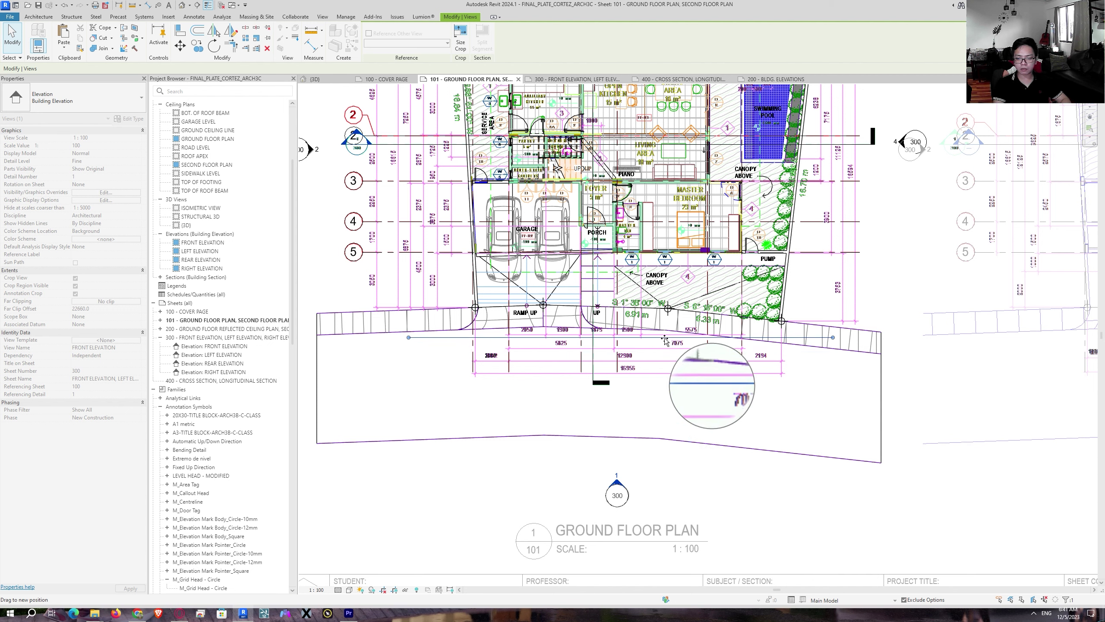
left_click_drag(664, 339, 664, 339)
middle_click_drag(389, 342, 391, 422)
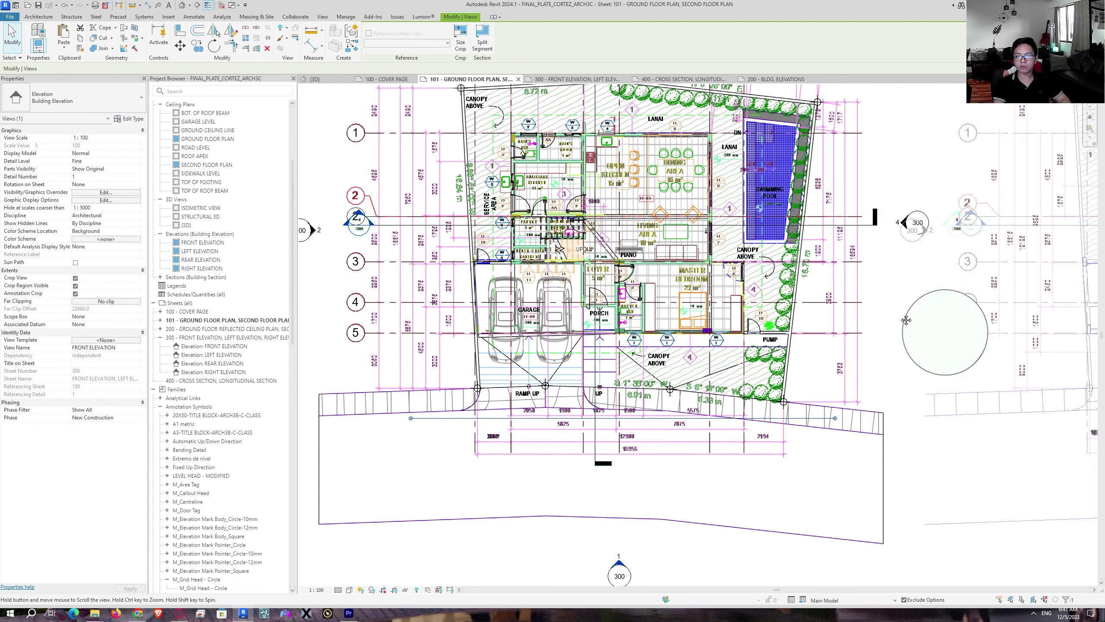
middle_click_drag(907, 320, 918, 409)
scroll(845, 282, "down", 1)
middle_click_drag(605, 133, 576, 178)
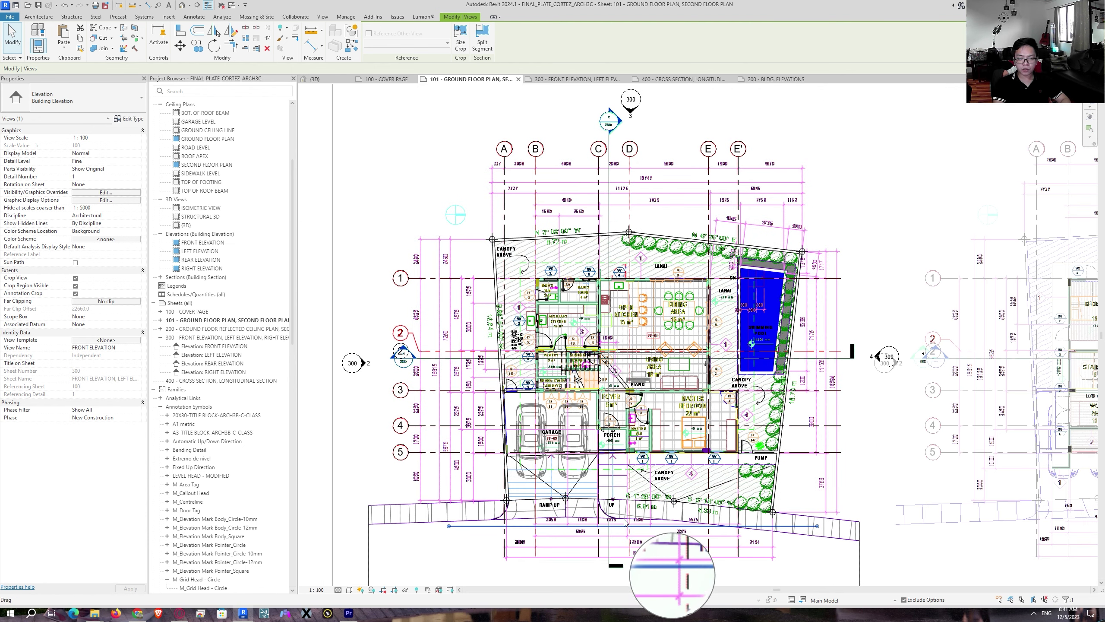
Step: Return to sheet 300, examine the front elevation's line shading and ground cut, and clear the selection
left_click(566, 83)
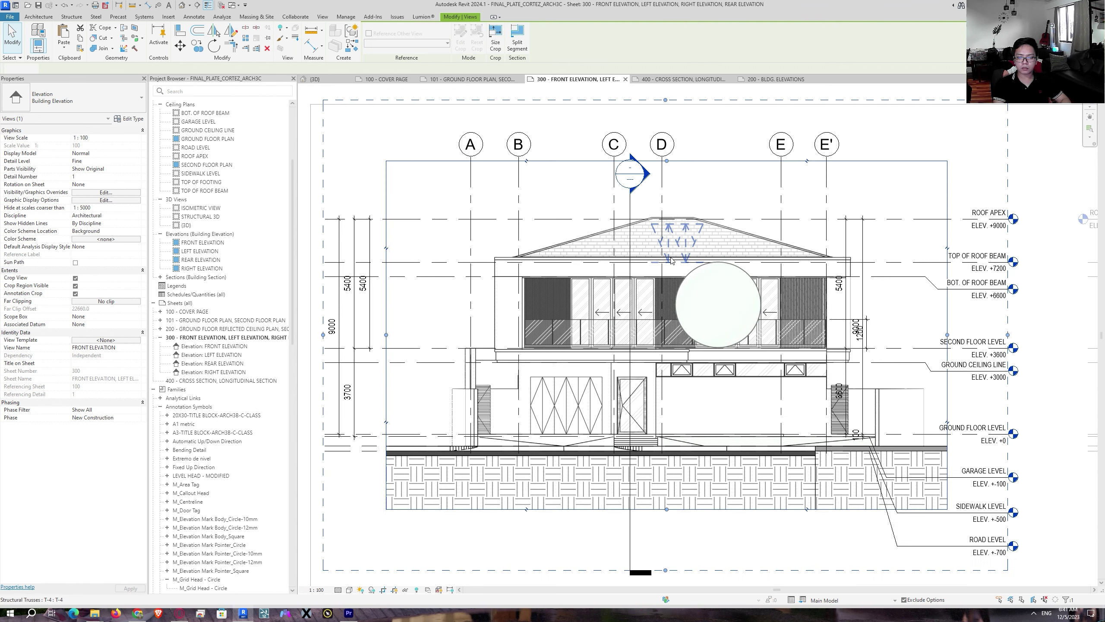
scroll(631, 457, "up", 3)
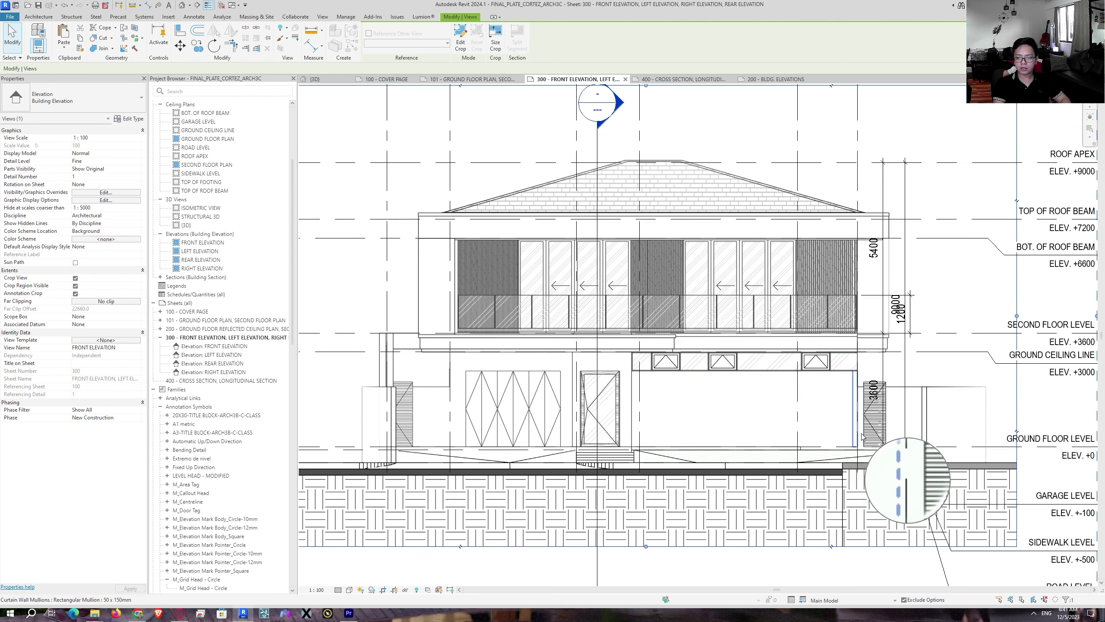
scroll(1001, 478, "up", 5)
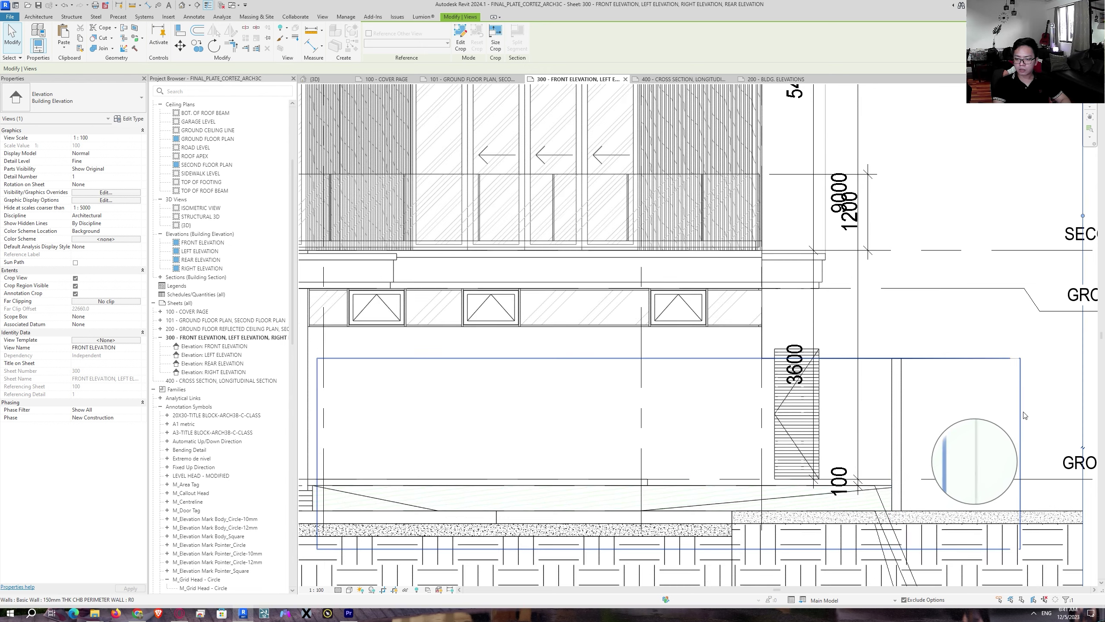
scroll(1043, 399, "down", 5)
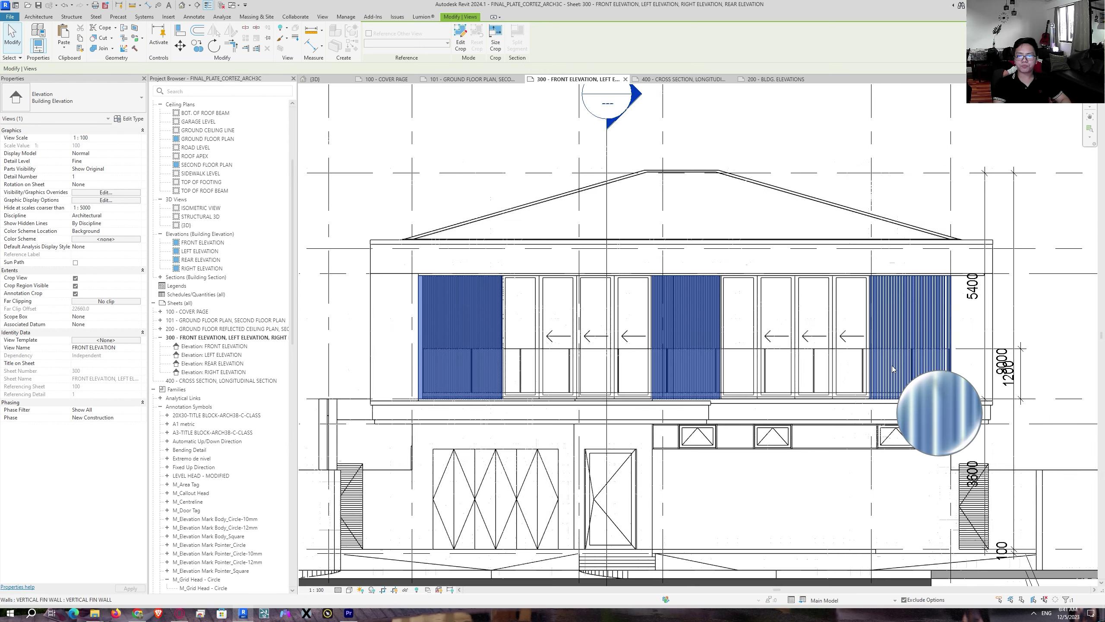
scroll(1027, 349, "down", 2)
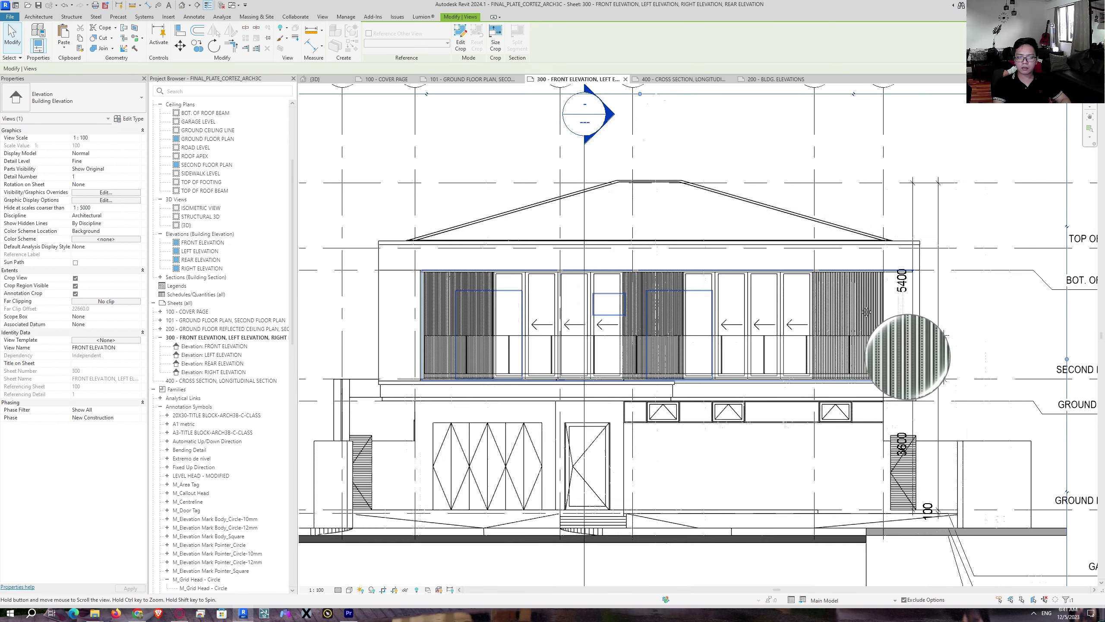
scroll(597, 418, "down", 4)
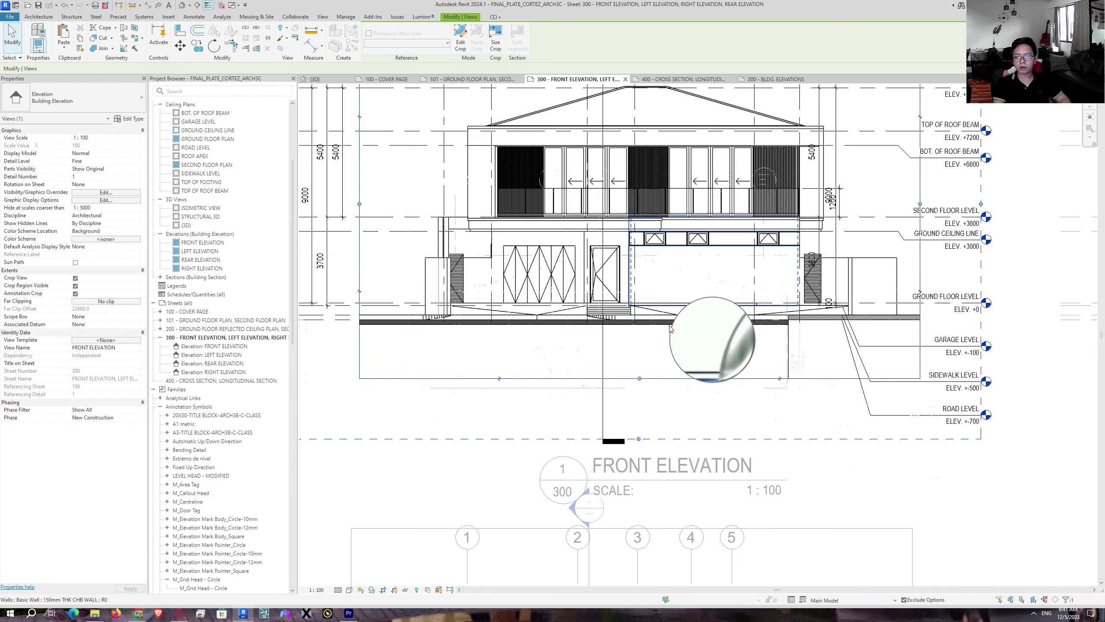
key("Escape")
key("Escape")
scroll(555, 327, "up", 6)
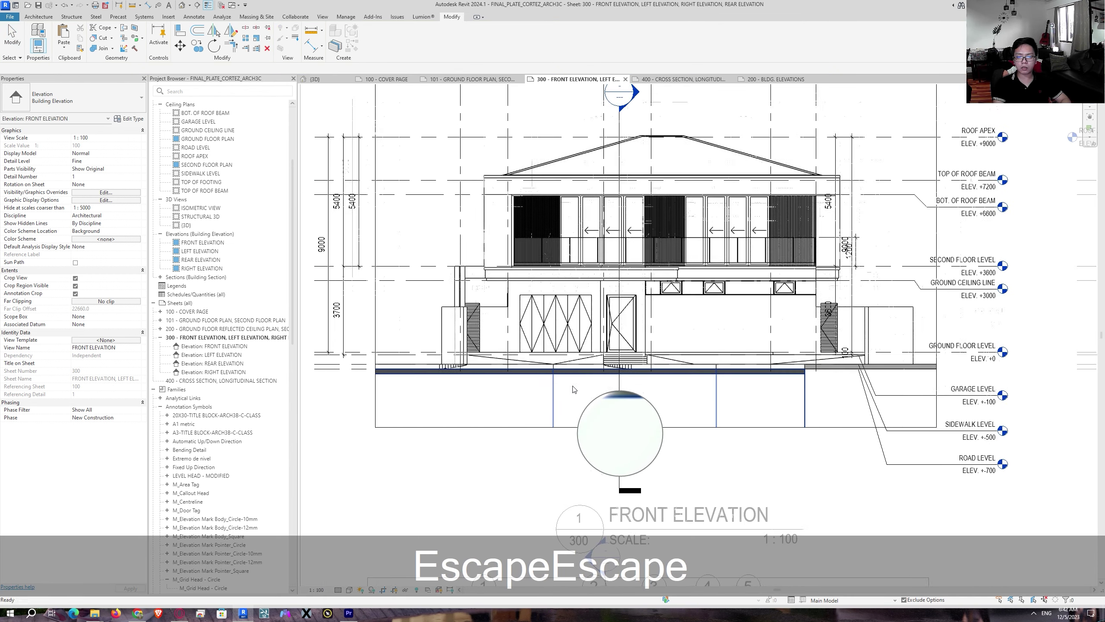
Step: Start a detail line in the front elevation and review the available line styles
middle_click_drag(494, 271, 473, 313)
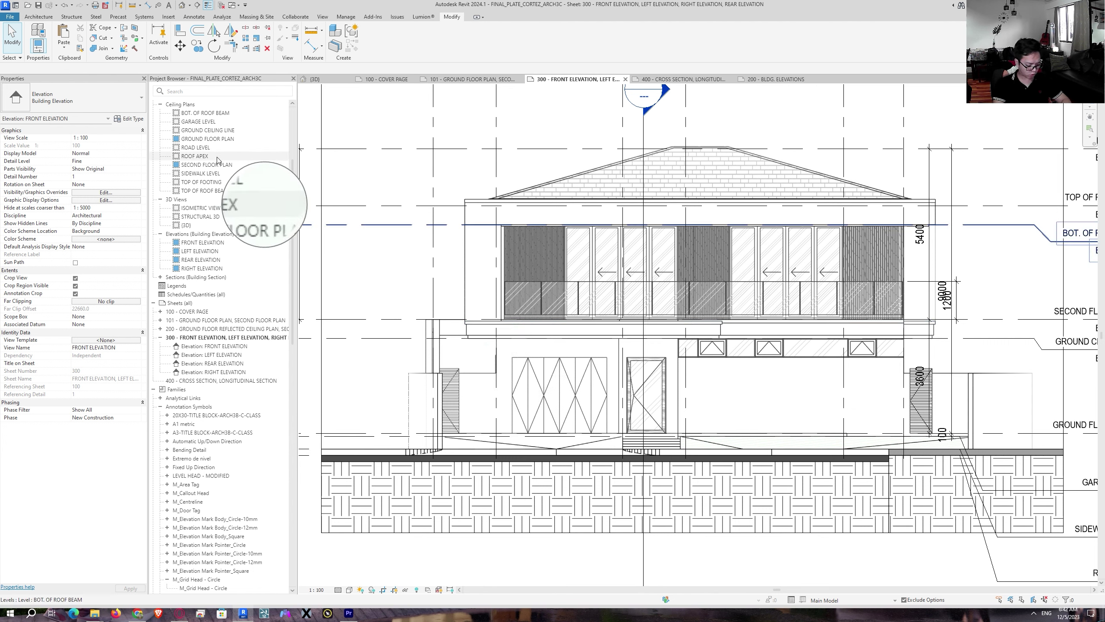
key("d")
key("l")
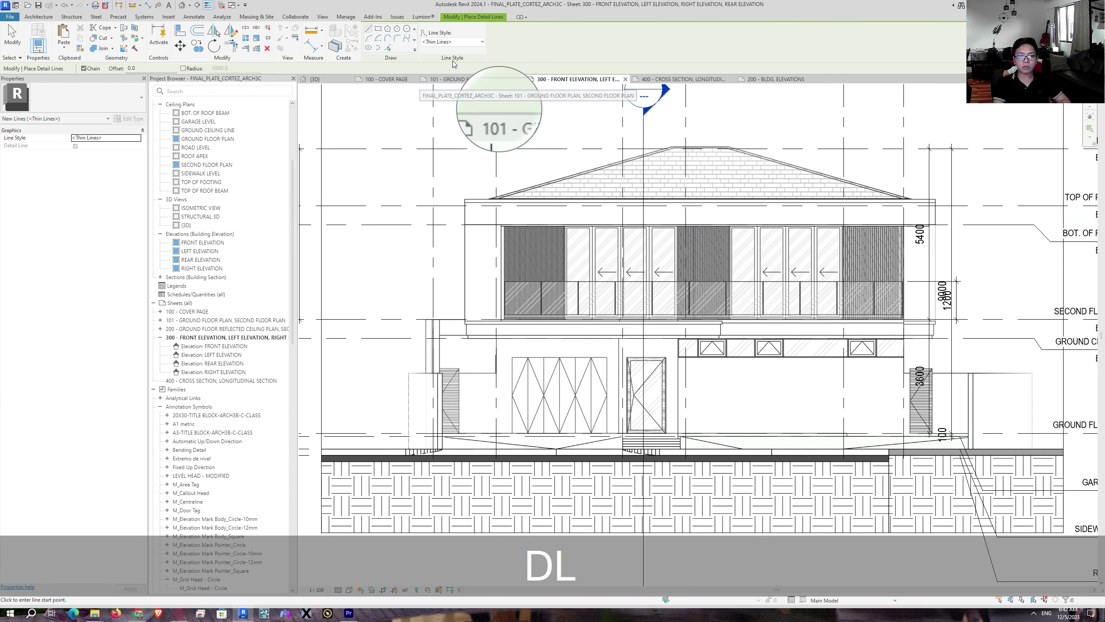
left_click(461, 41)
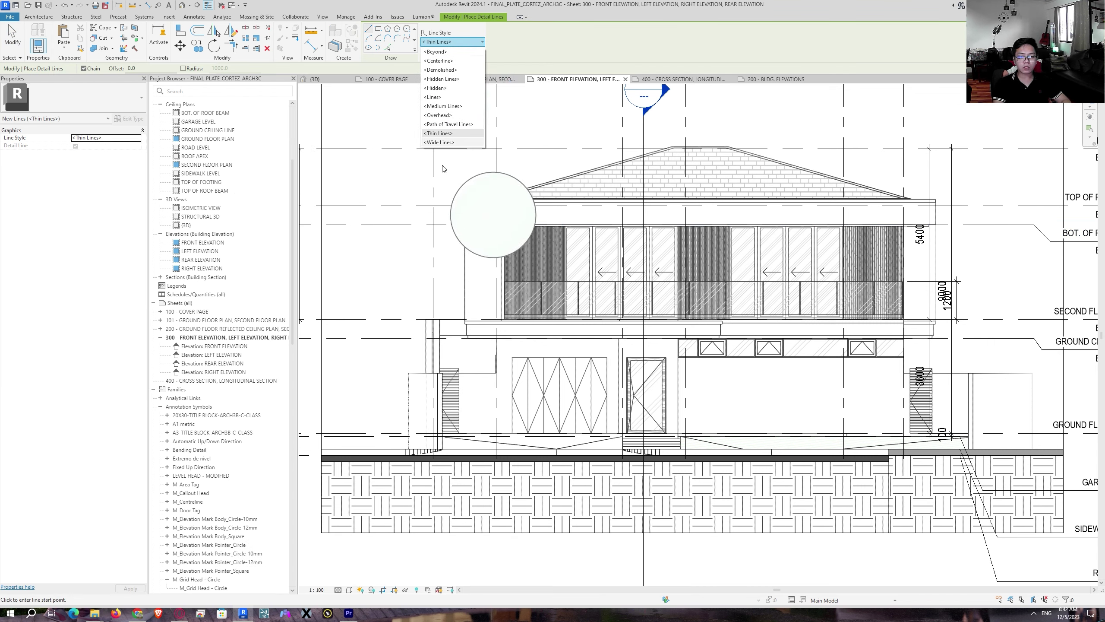
left_click(455, 41)
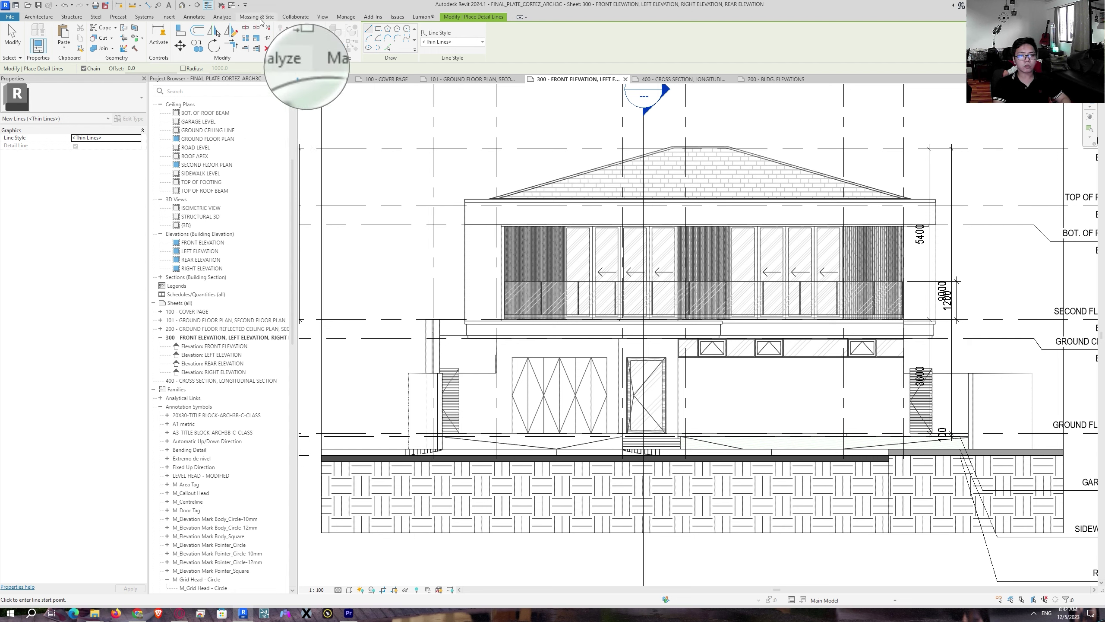
Step: Create a new line style subcategory named BLDG OUTLINE under Lines
left_click(348, 18)
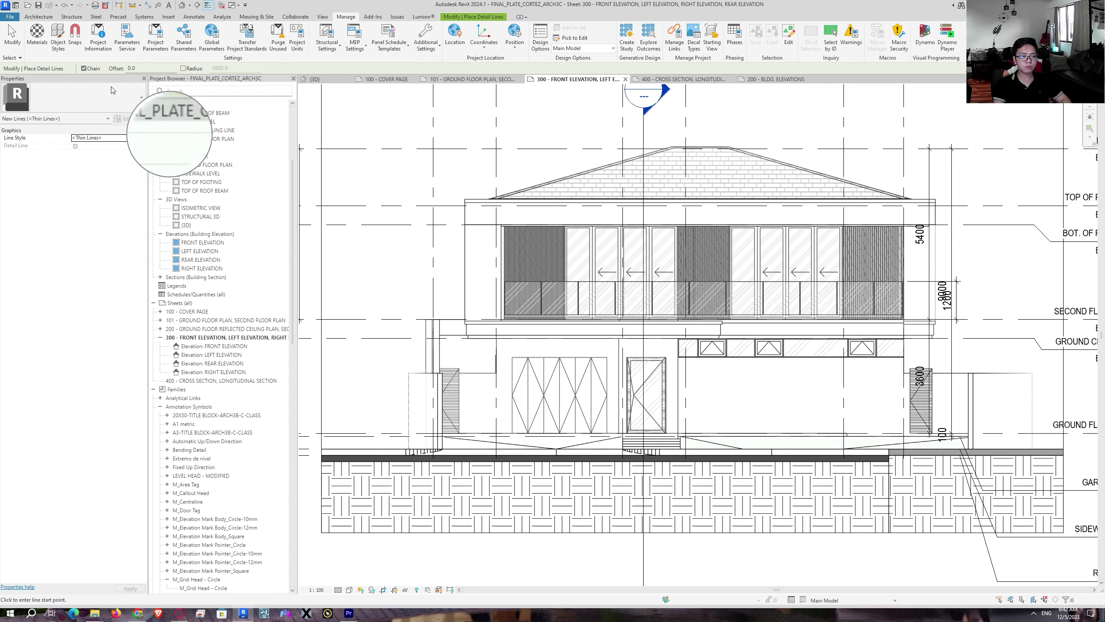
left_click(435, 32)
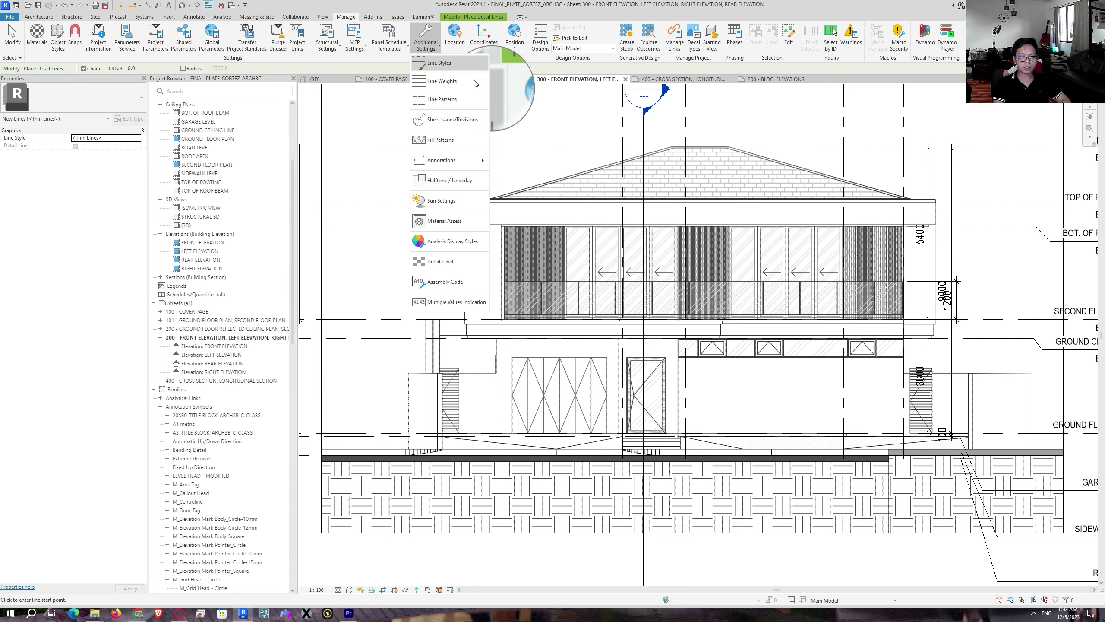
left_click(454, 63)
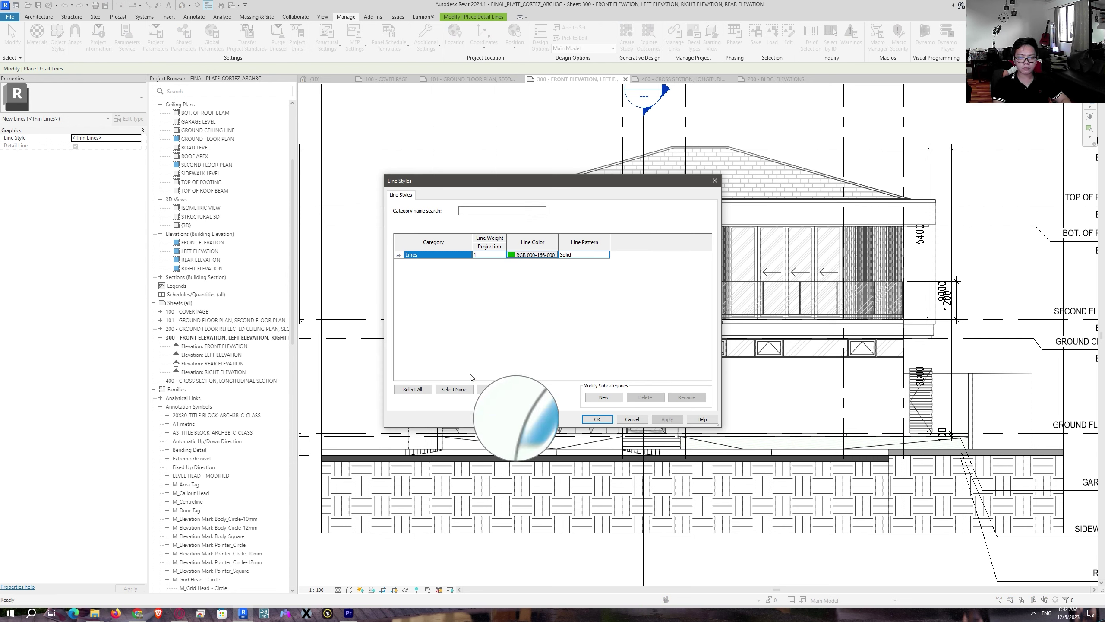
left_click(604, 397)
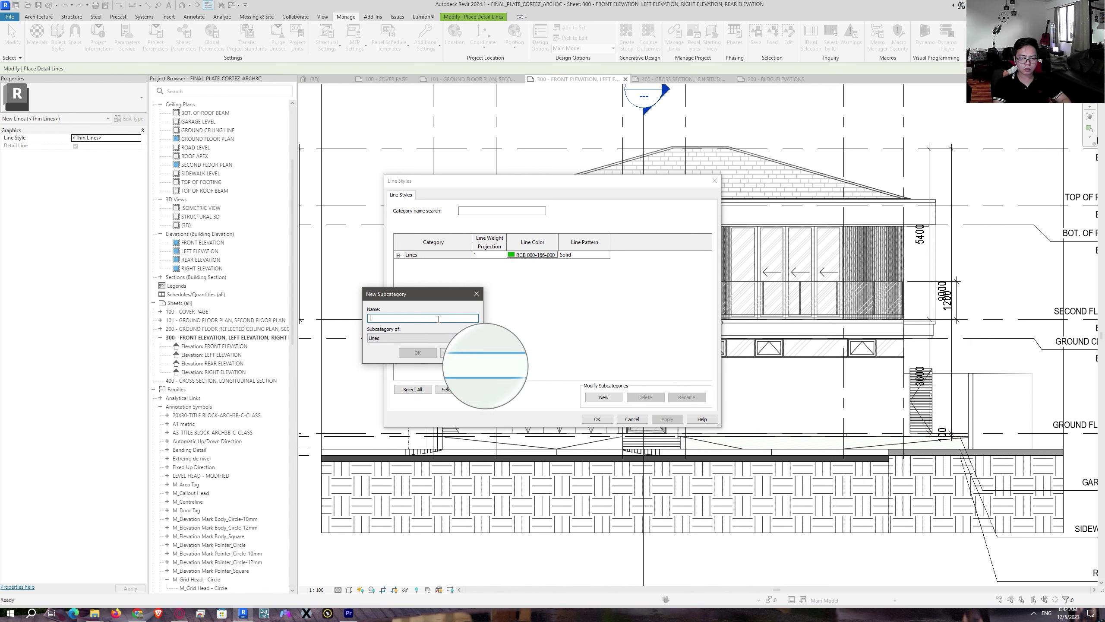
type("bldg ")
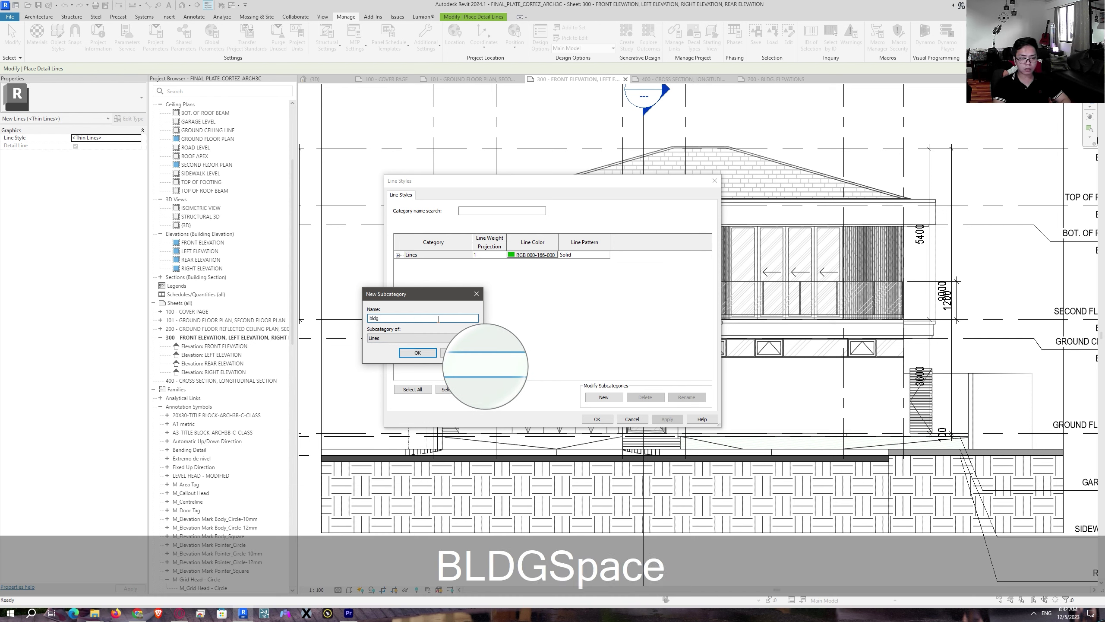
type("o")
key("BackSpace")
key("BackSpace")
key("BackSpace")
key("BackSpace")
key("BackSpace")
key("BackSpace")
type("B")
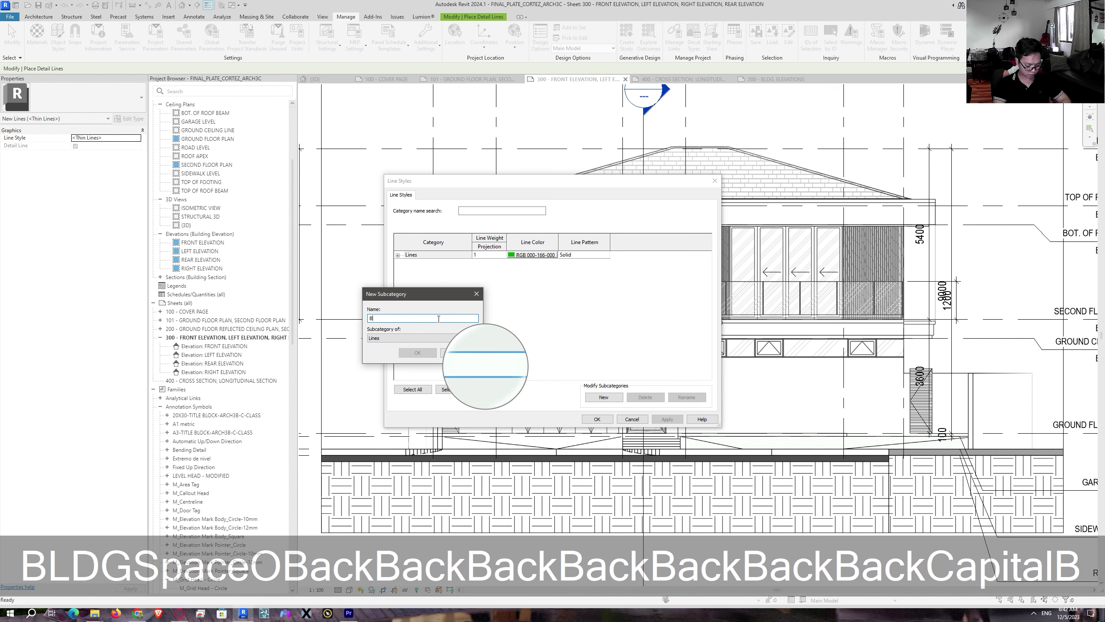
type("LDG OUTLINE")
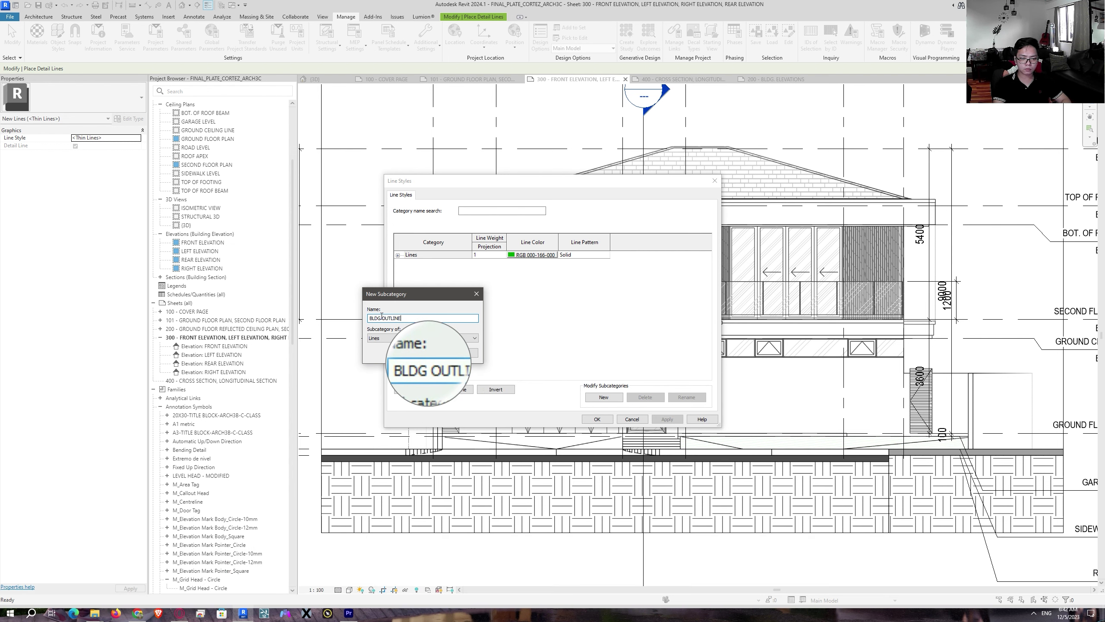
left_click(417, 353)
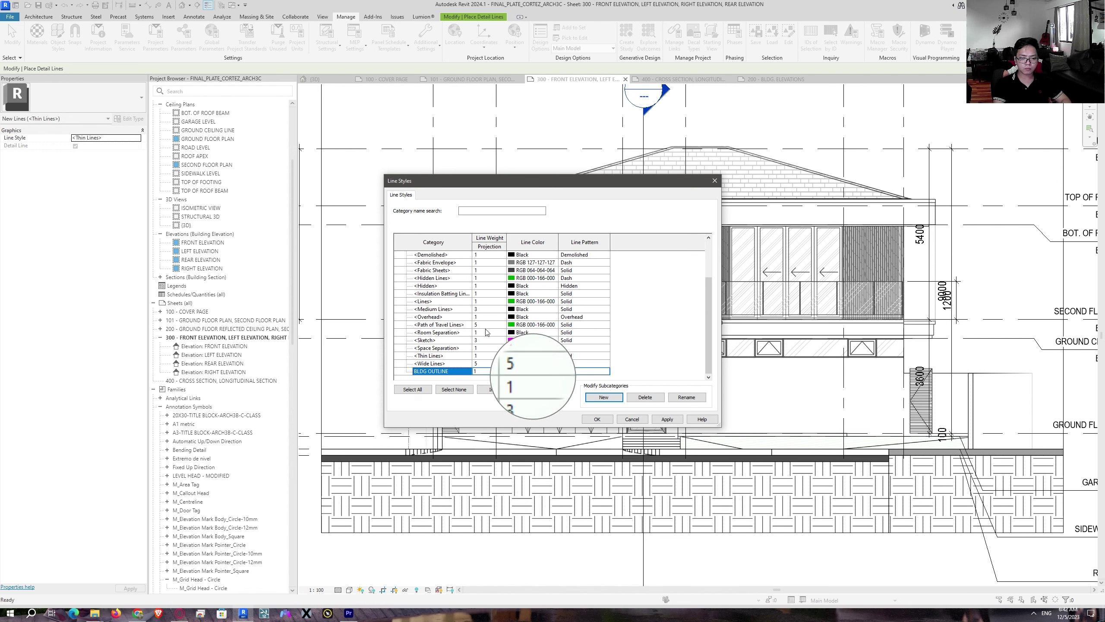
Step: Set the BLDG OUTLINE line style's projection line weight to 6 and apply the line style changes
left_click(503, 371)
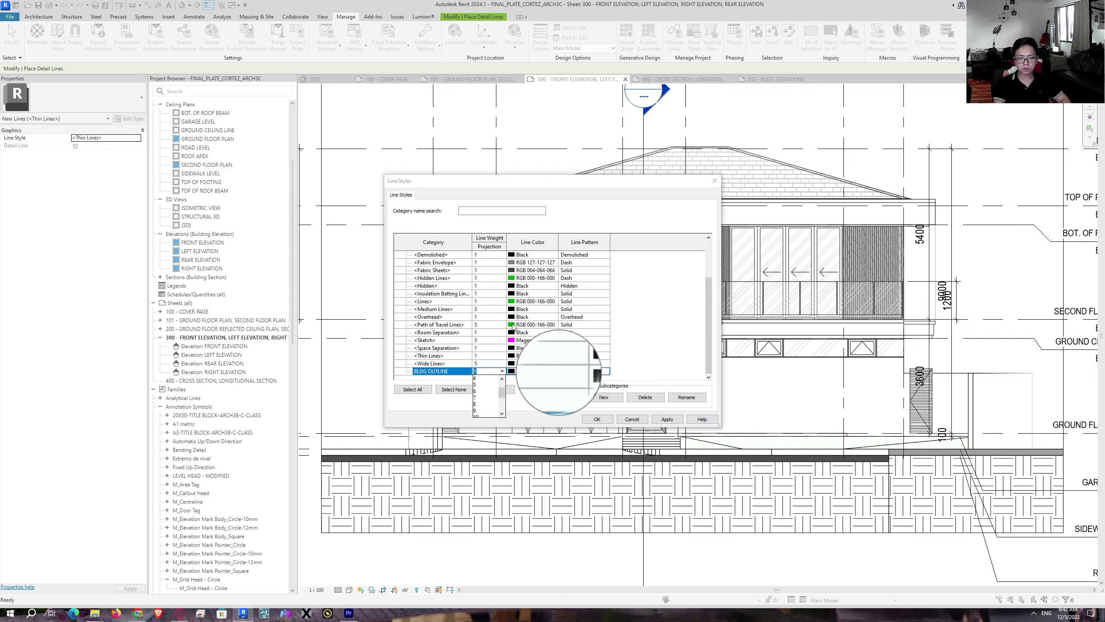
left_click(477, 393)
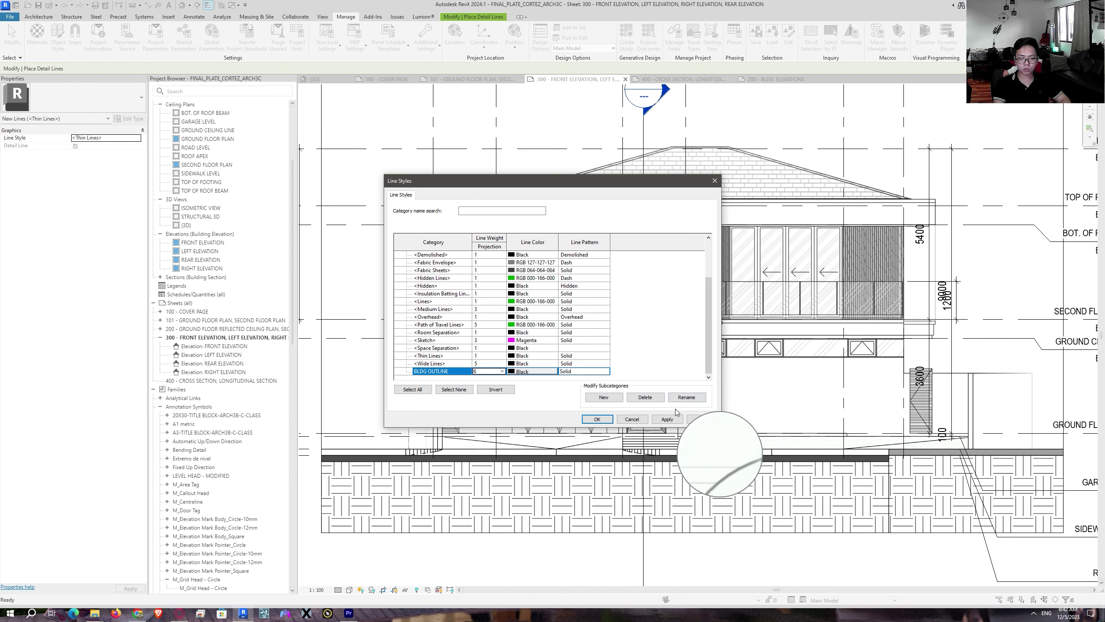
left_click(667, 419)
left_click(599, 419)
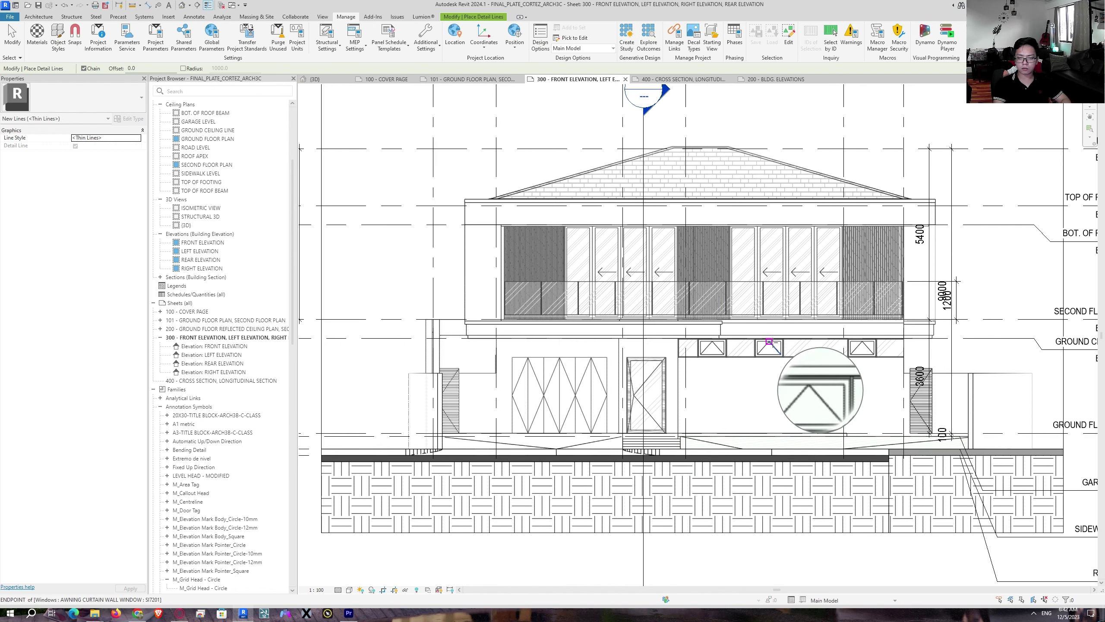
scroll(478, 221, "up", 2)
scroll(975, 246, "up", 3)
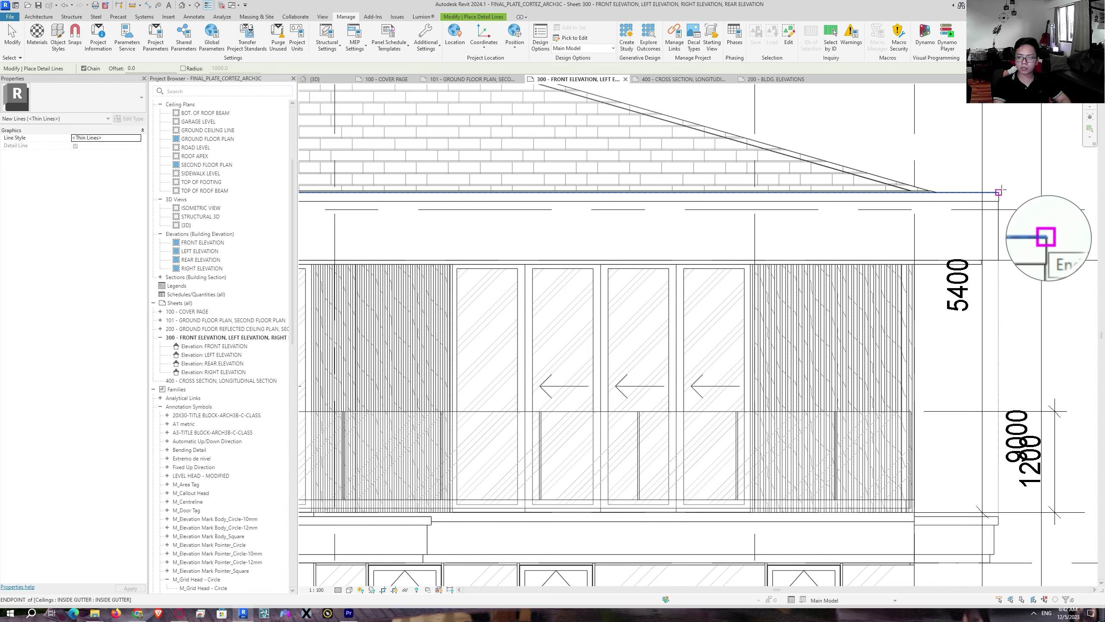
left_click(1001, 190)
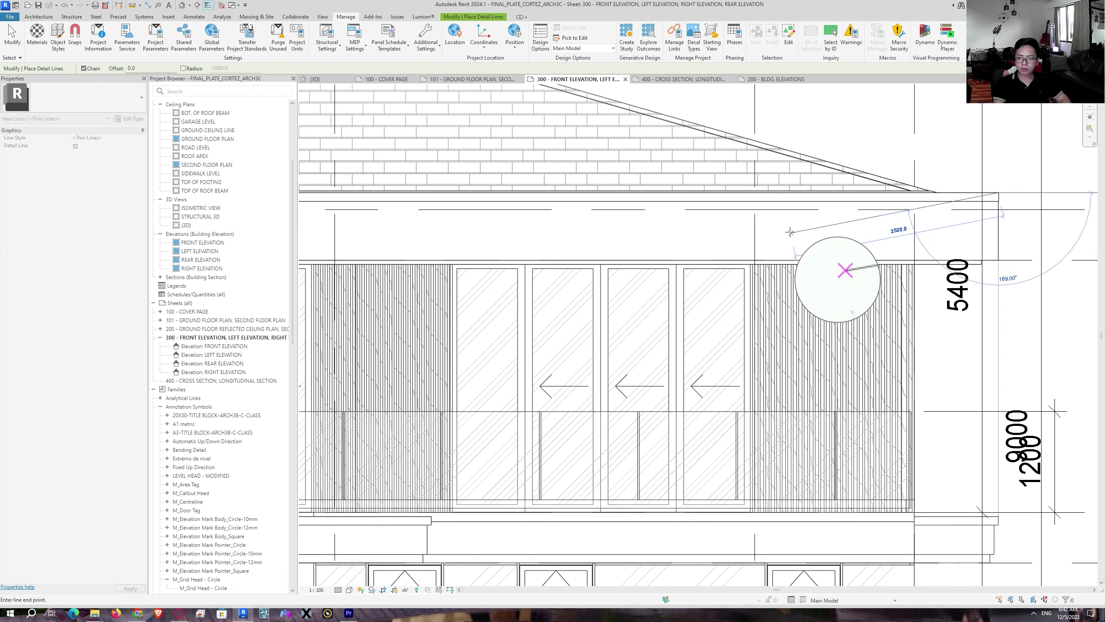
scroll(762, 266, "down", 3)
middle_click_drag(908, 209, 503, 271)
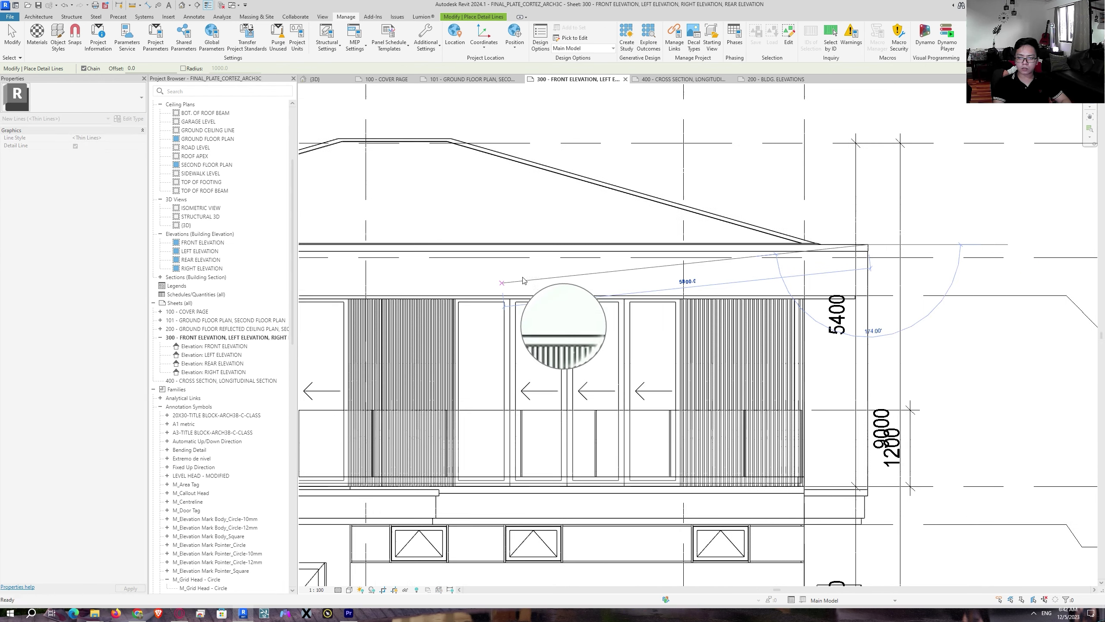
key("Escape")
key("Escape")
key("Escape")
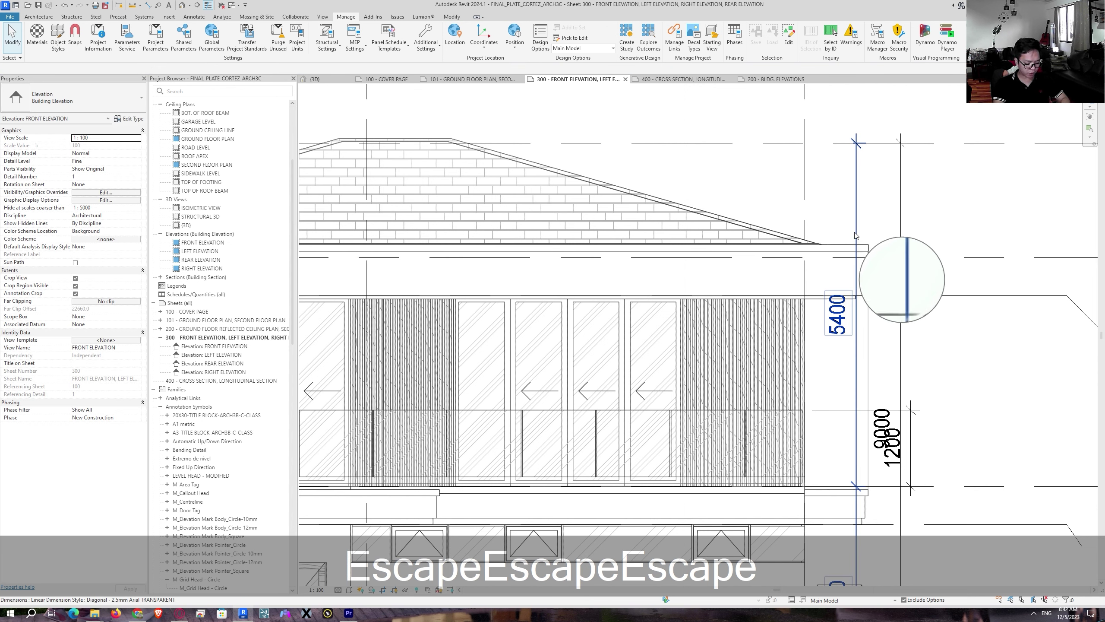
Step: Create a detail group named FRONT ELEVATION OUTLINE in the front elevation view
key("g")
key("p")
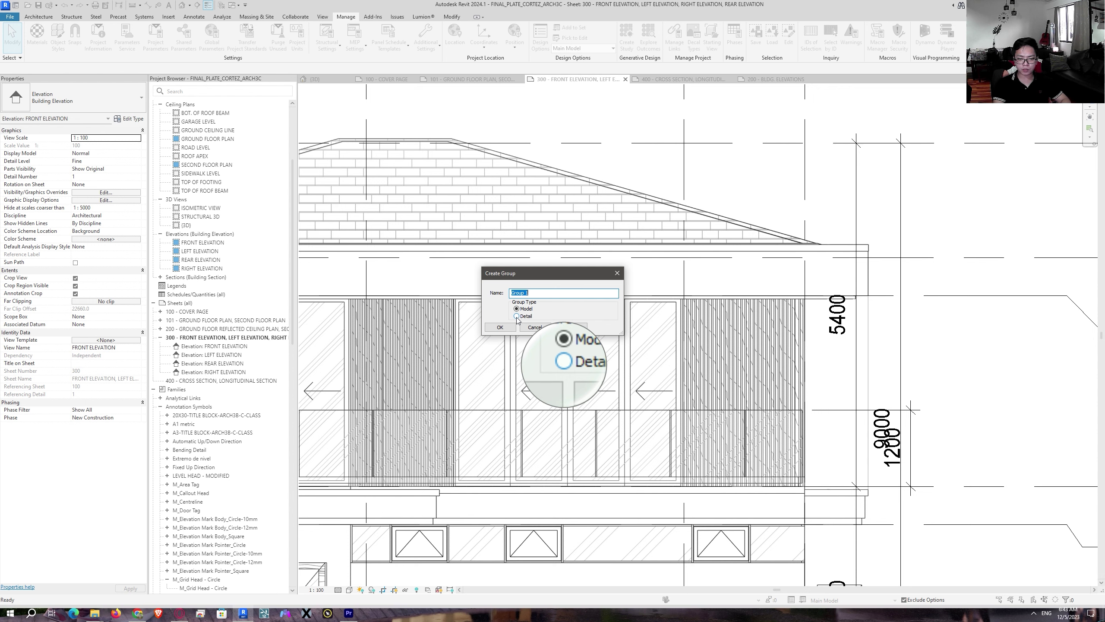
left_click(516, 316)
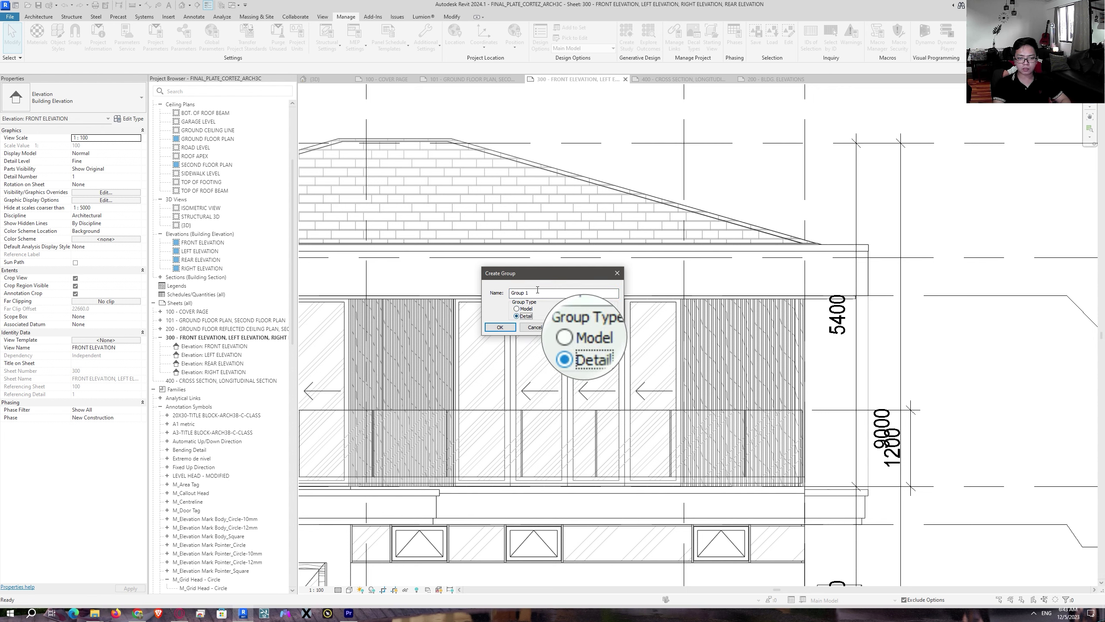
key("ctrl+a")
type("BLD")
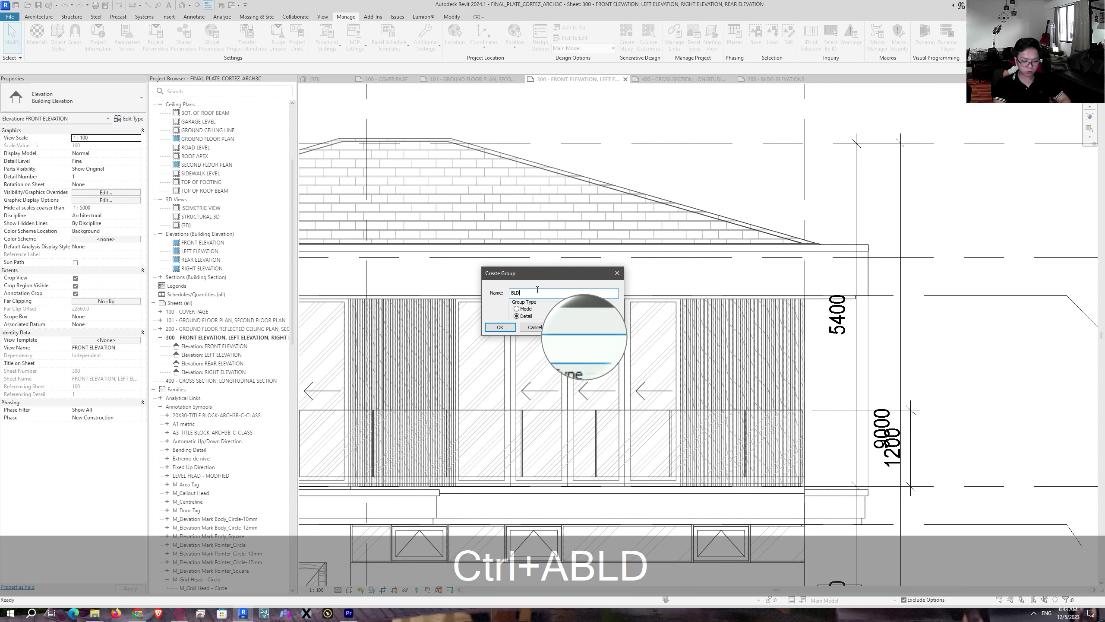
key("BackSpace")
key("BackSpace")
key("BackSpace")
type("FRONT EL")
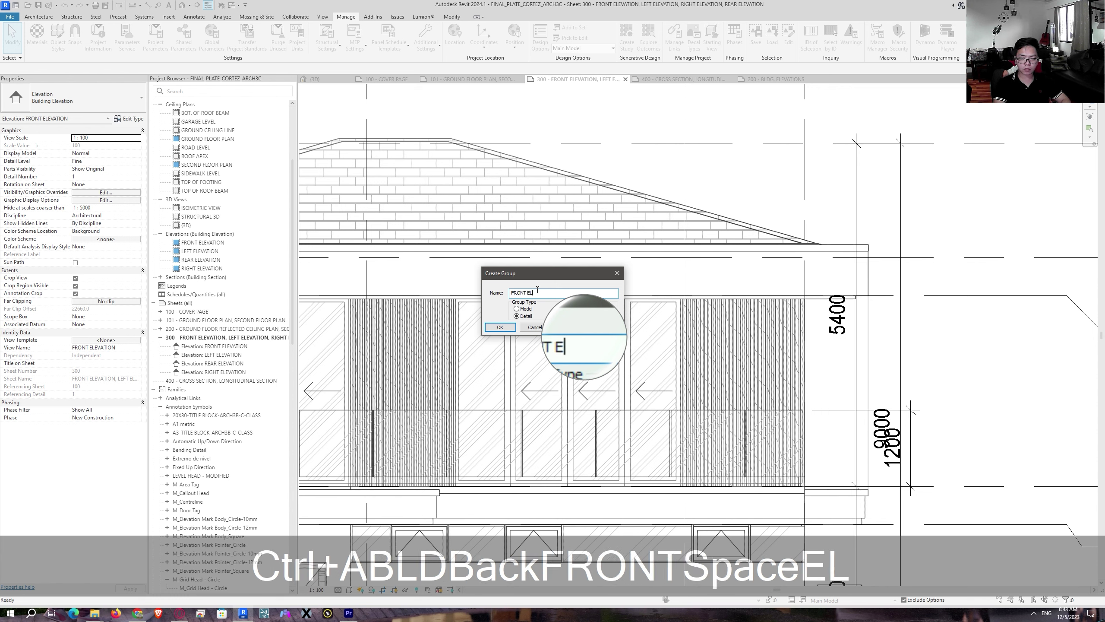
type("EVAT")
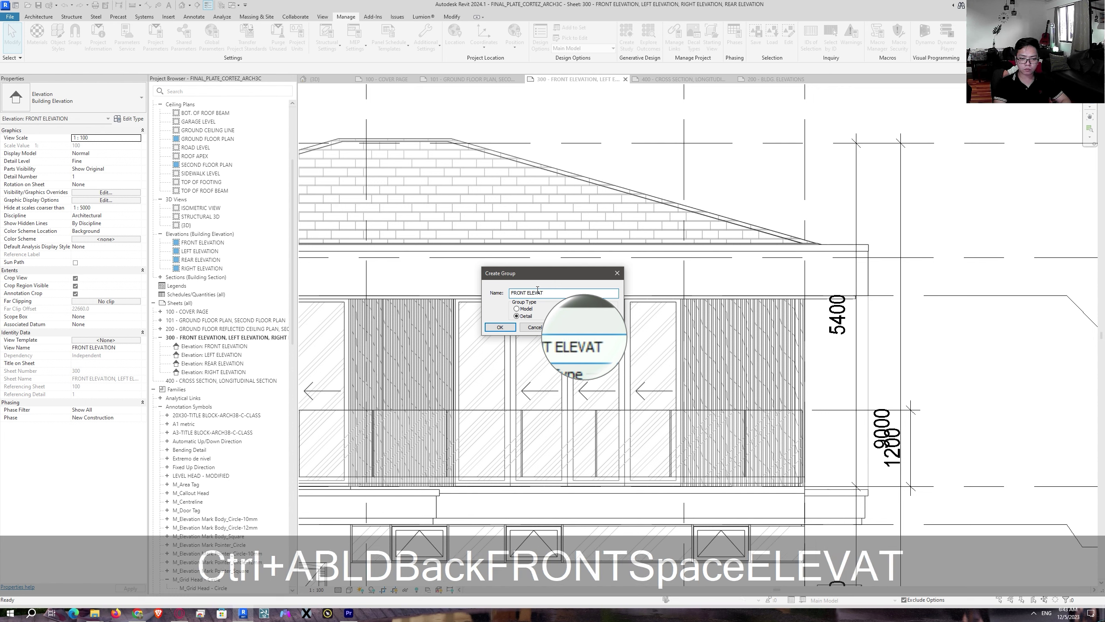
type("ION OU")
type("TLINE")
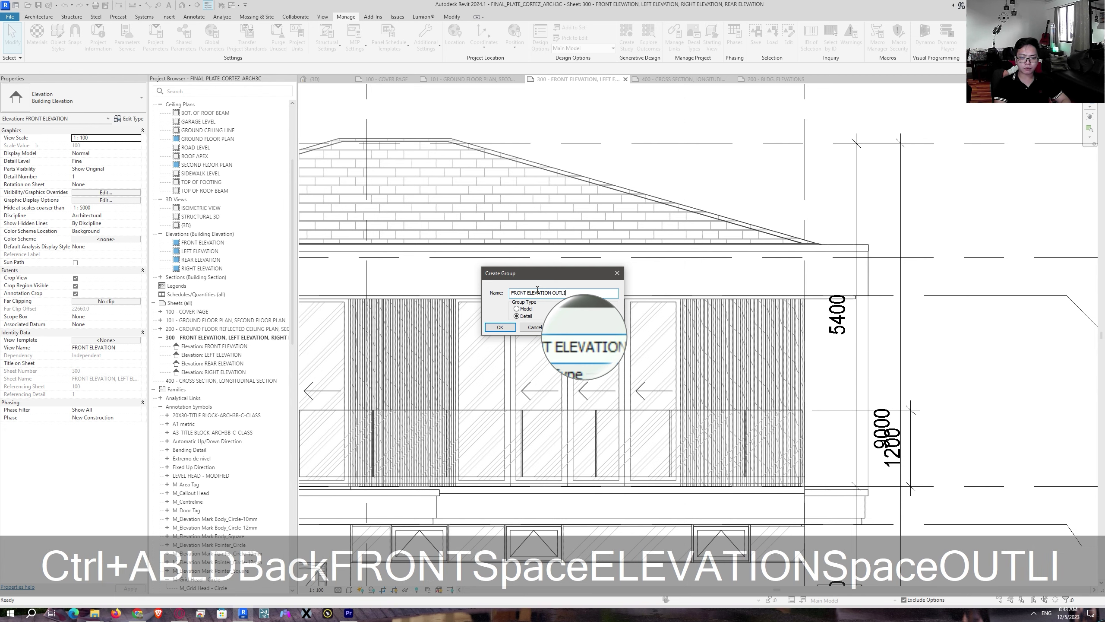
left_click(501, 327)
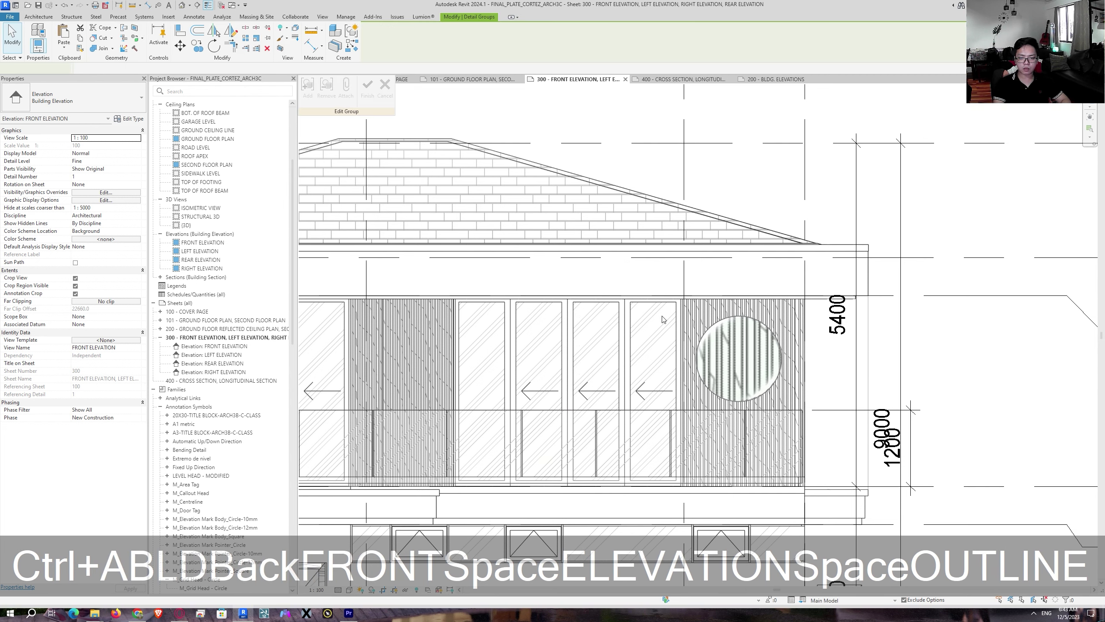
Step: Switch to the browser, examine the building outlines in SAMPLE RESIDENTIAL PROJECT FOR FINAL MAJOR PLATE.pdf, and return to the group being edited in Revit
scroll(570, 328, "down", 2)
middle_click_drag(491, 340, 699, 198)
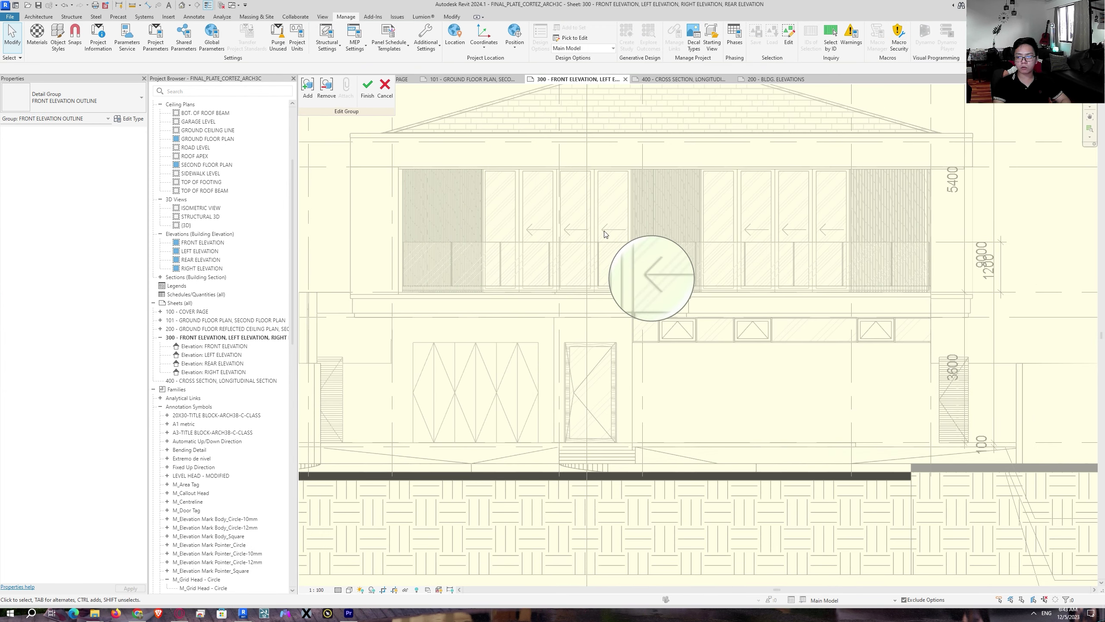
scroll(418, 214, "up", 3, "ctrl")
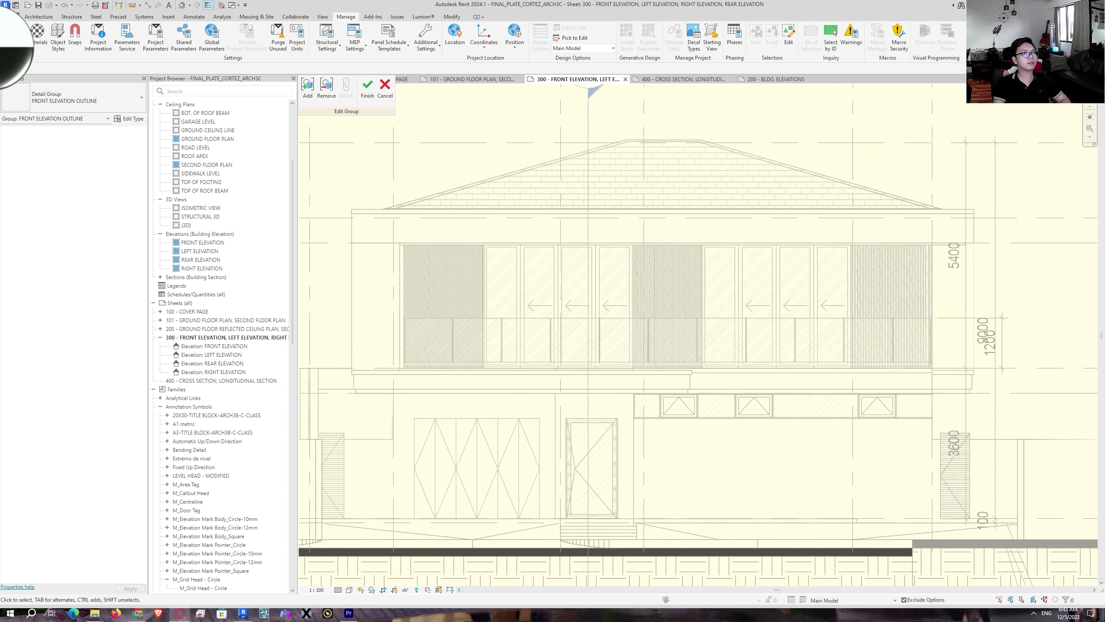
left_click_drag(0, 38, 937, 19)
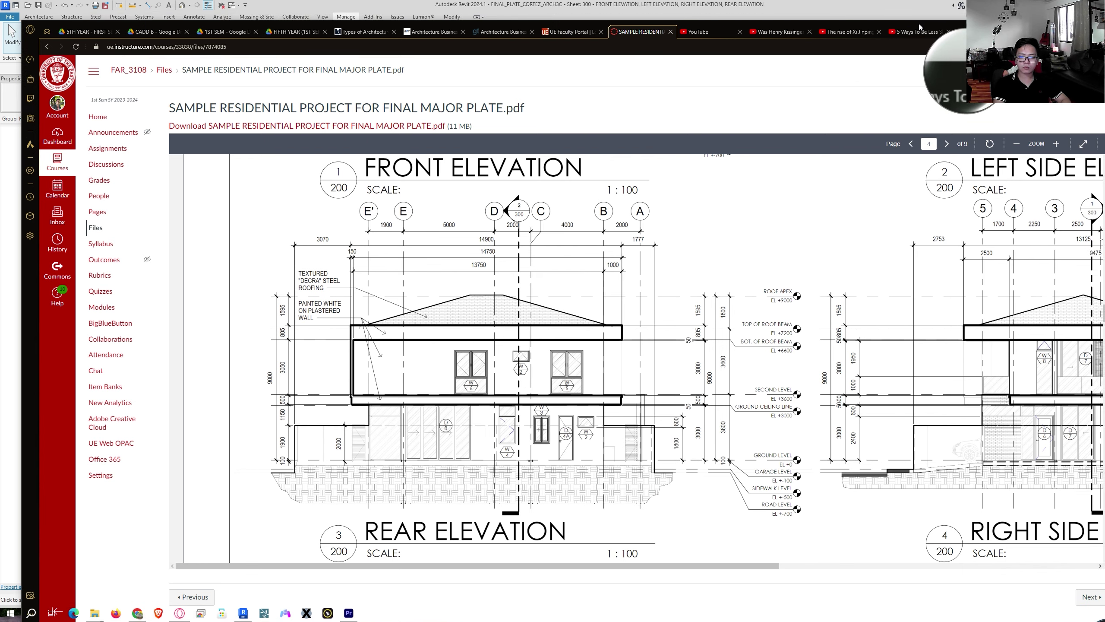
left_click(1054, 17)
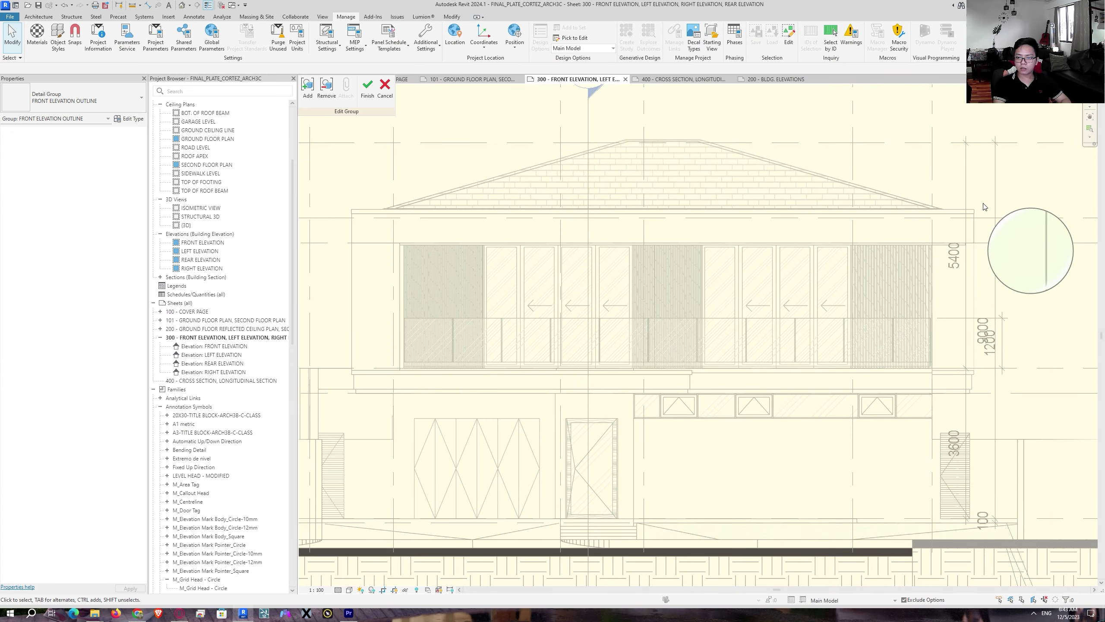
Step: Draw detail lines from the roof gutter's upper right corner along its top edge and down its left end
key("d")
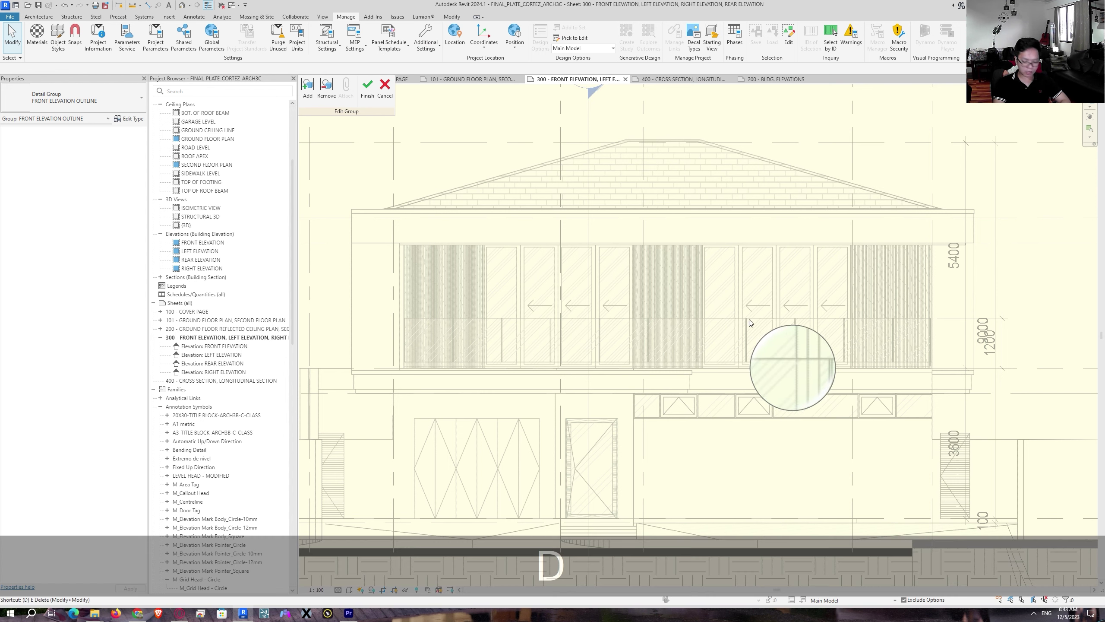
key("l")
left_click(974, 211)
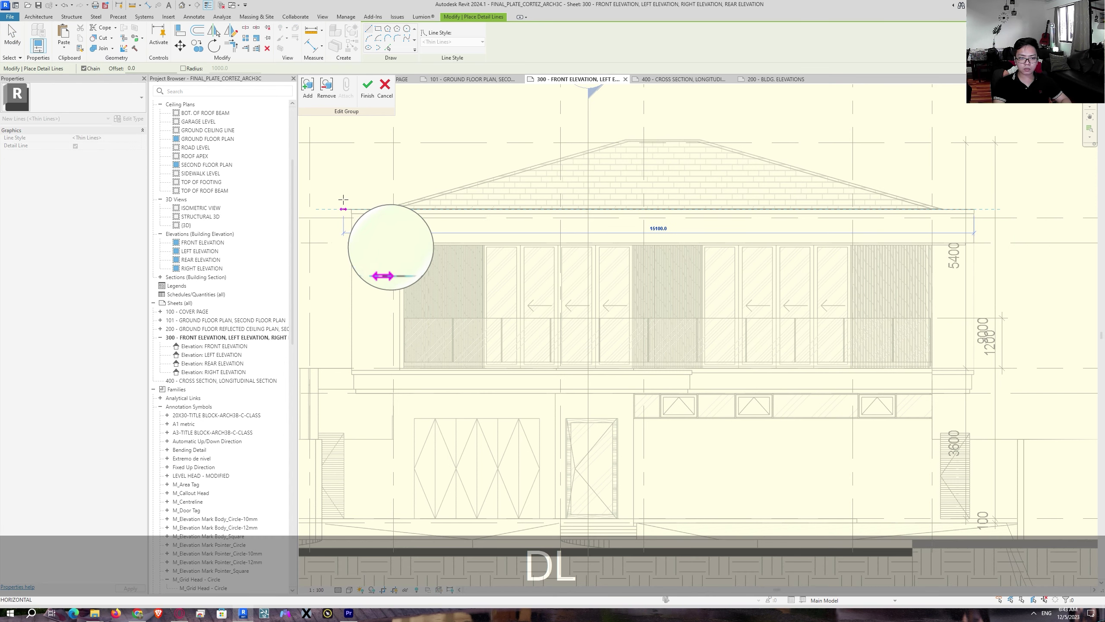
scroll(350, 203, "up", 2)
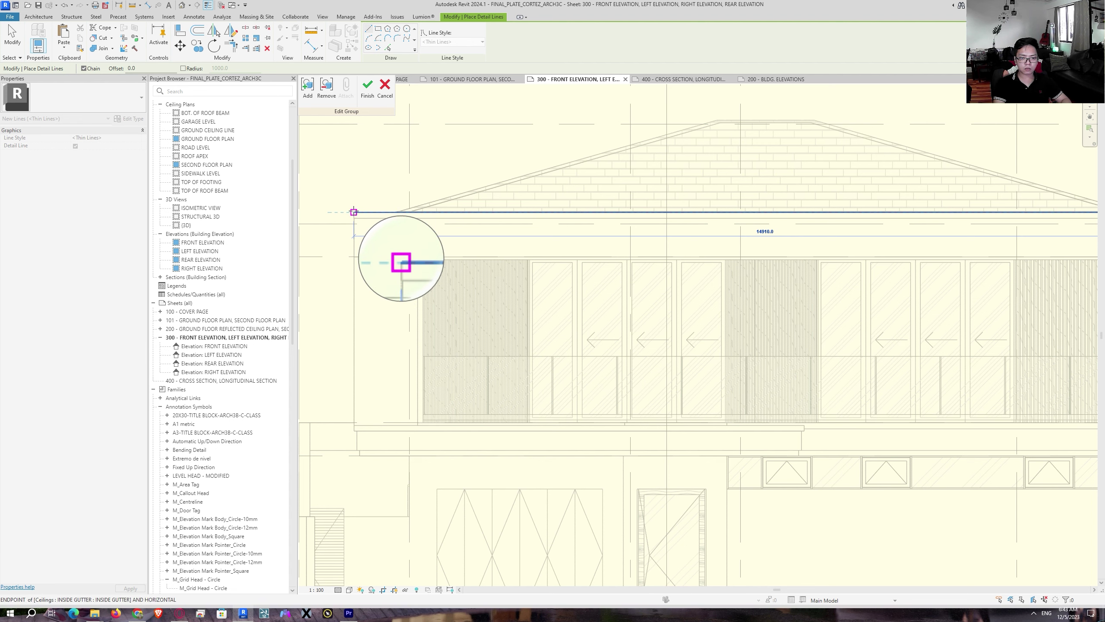
scroll(353, 218, "up", 2)
scroll(356, 220, "up", 3)
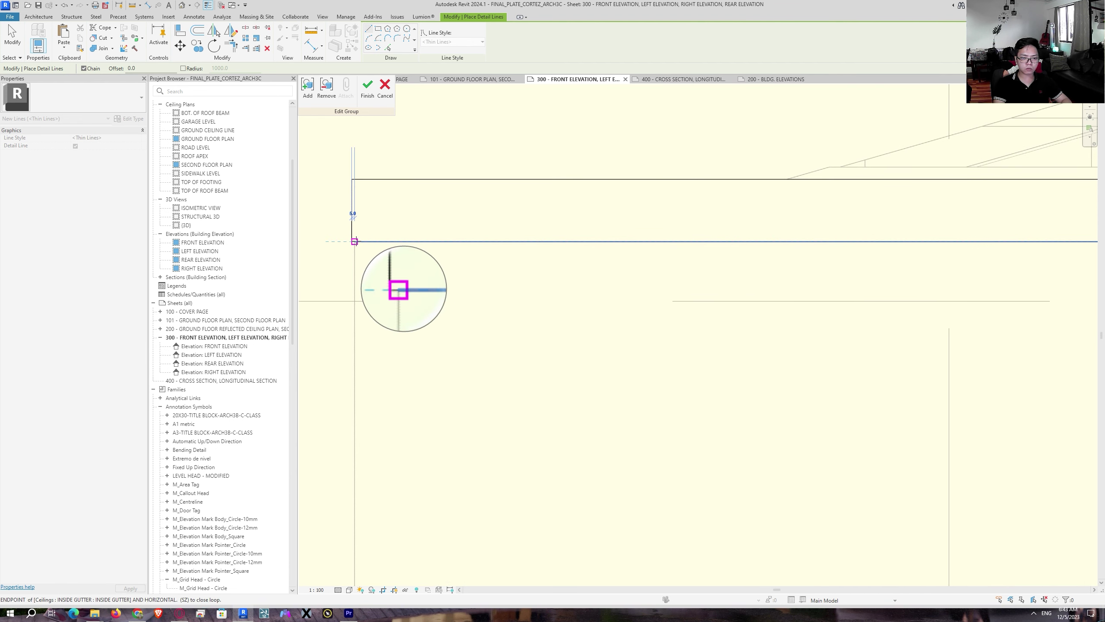
Step: Continue the outline down the second floor's left side and around the stepped canopy edge, and run it along the canopy's underside
scroll(350, 370, "down", 4)
scroll(348, 371, "down", 2)
middle_click_drag(344, 374, 409, 58)
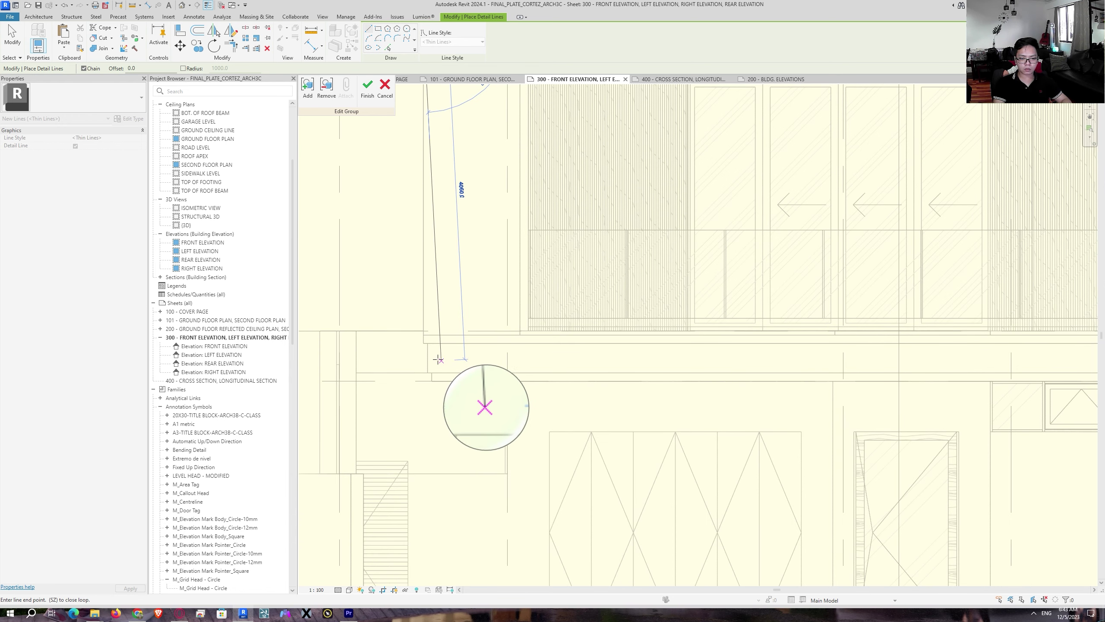
scroll(424, 343, "up", 3)
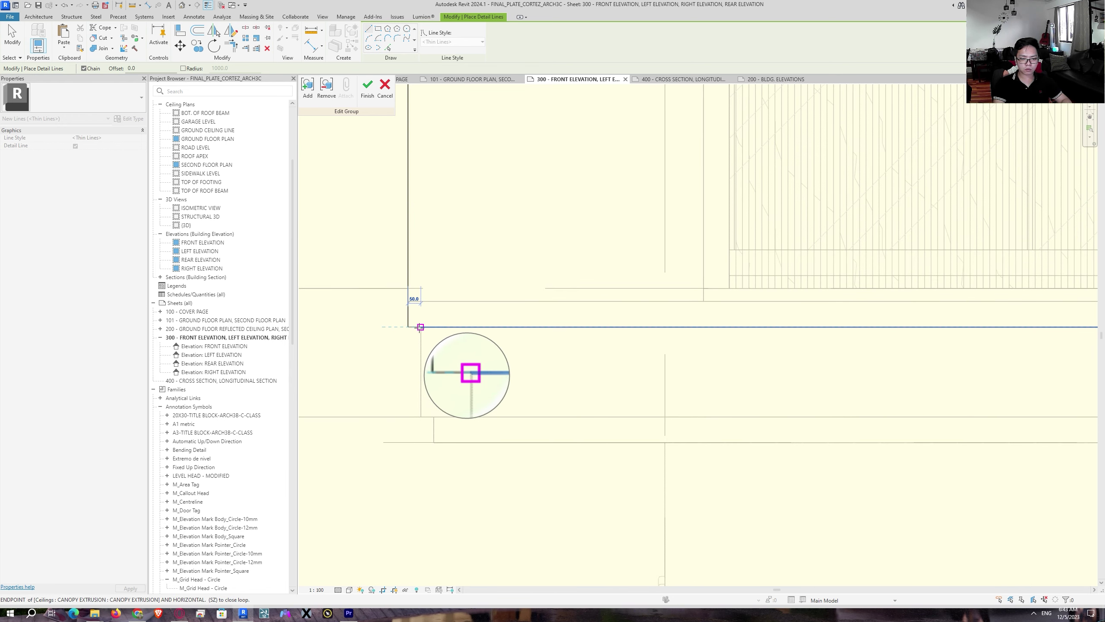
left_click(433, 443)
scroll(753, 451, "down", 5)
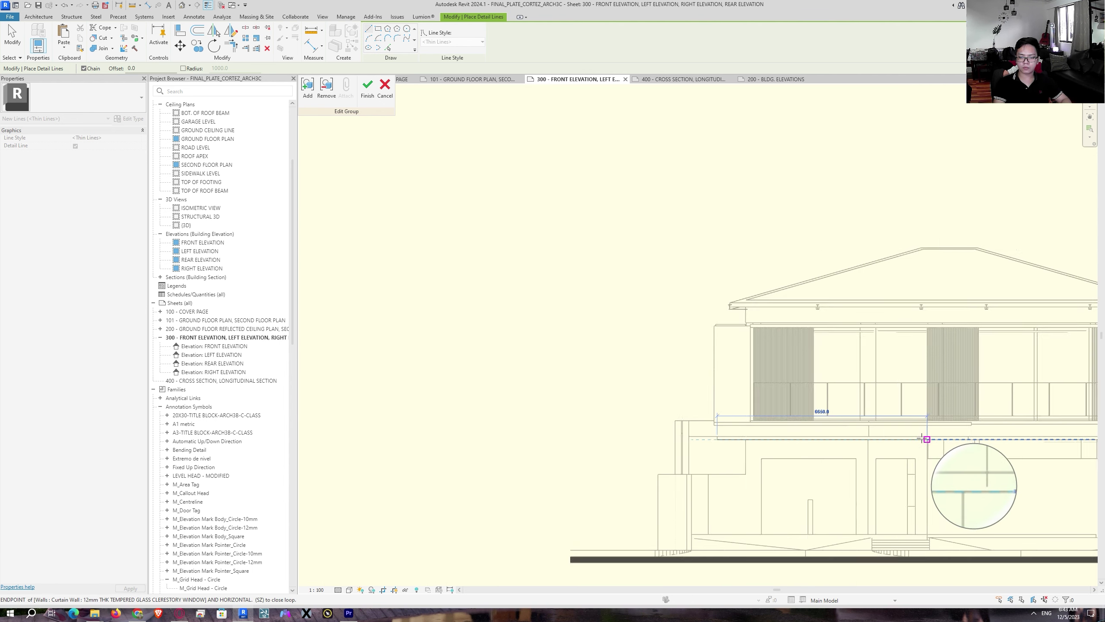
Step: Trace the stepped end of the front canopy and its top edge back to the second-floor wall with thin detail lines
scroll(561, 413, "up", 6)
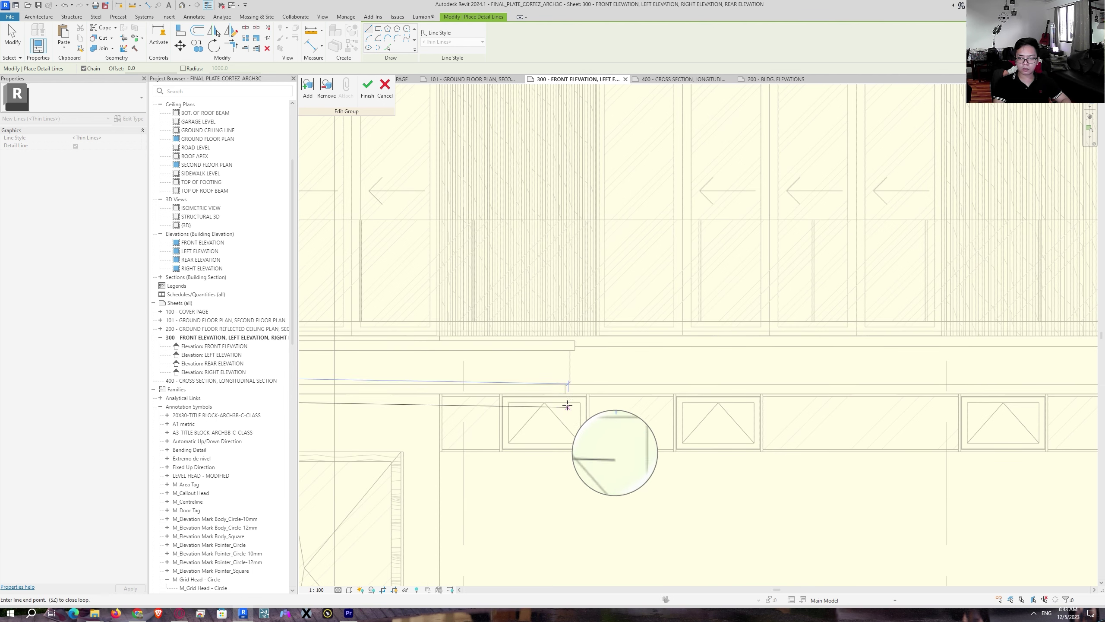
scroll(563, 401, "up", 2)
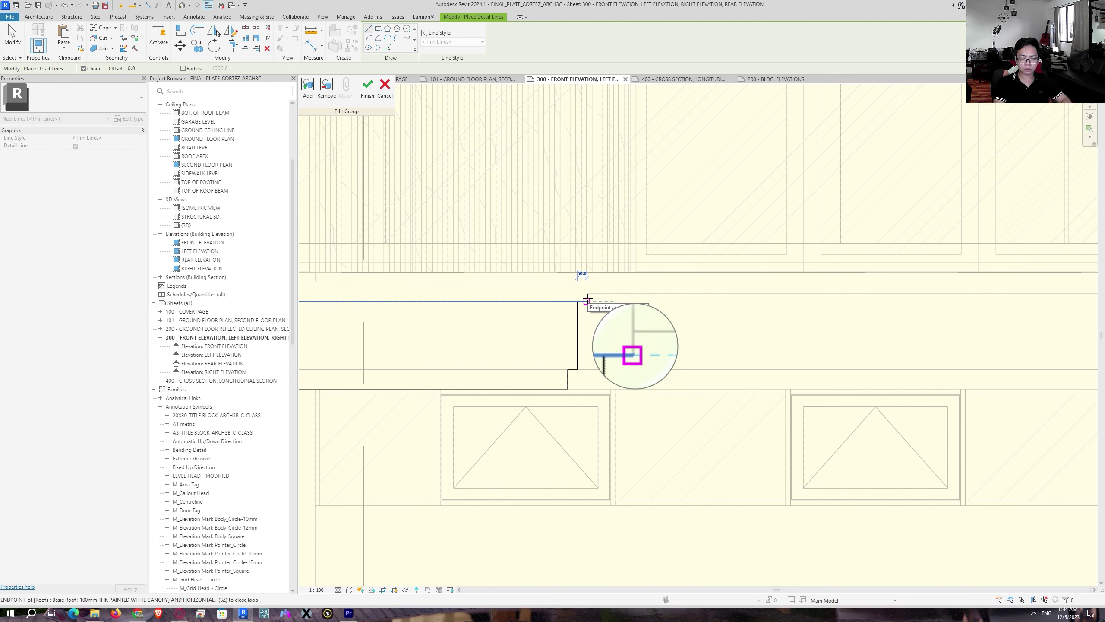
scroll(451, 297, "down", 3)
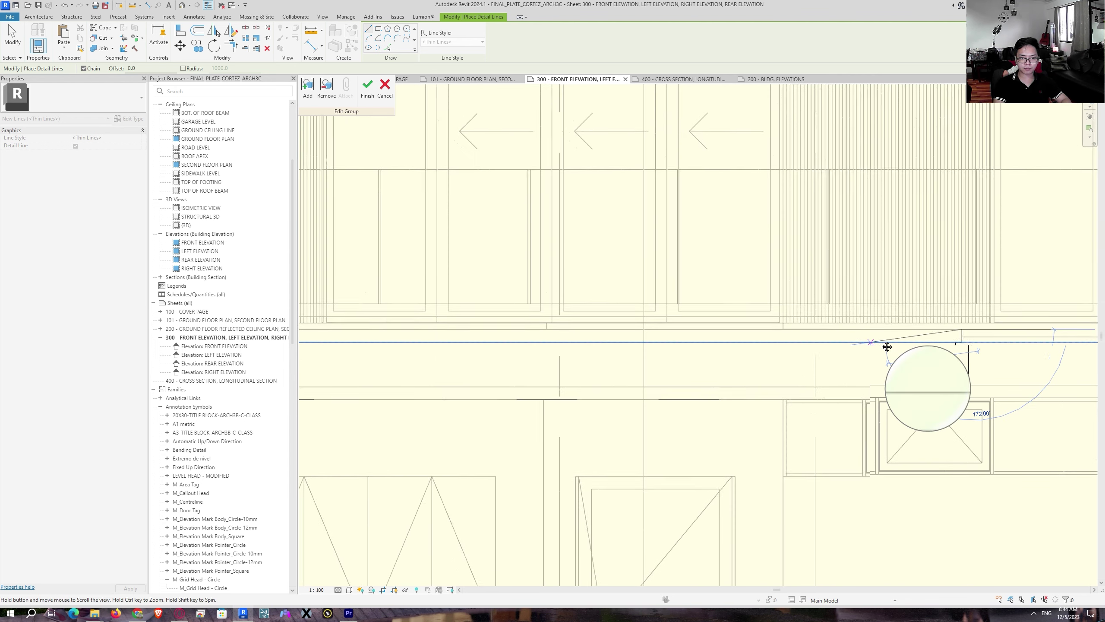
scroll(755, 358, "up", 5)
scroll(544, 347, "up", 2)
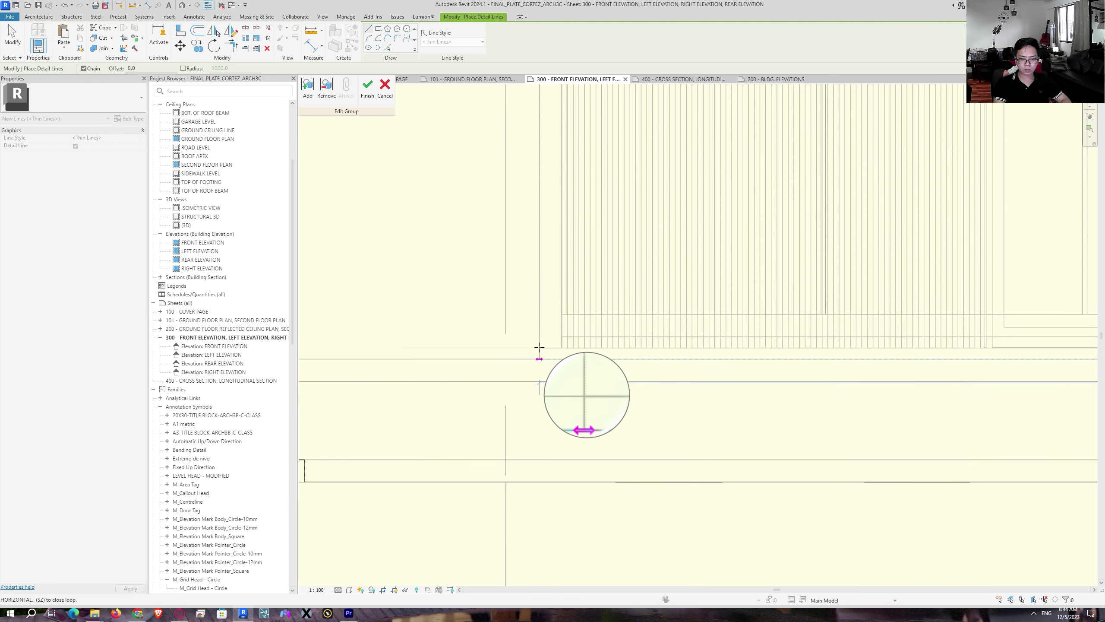
scroll(544, 392, "down", 3)
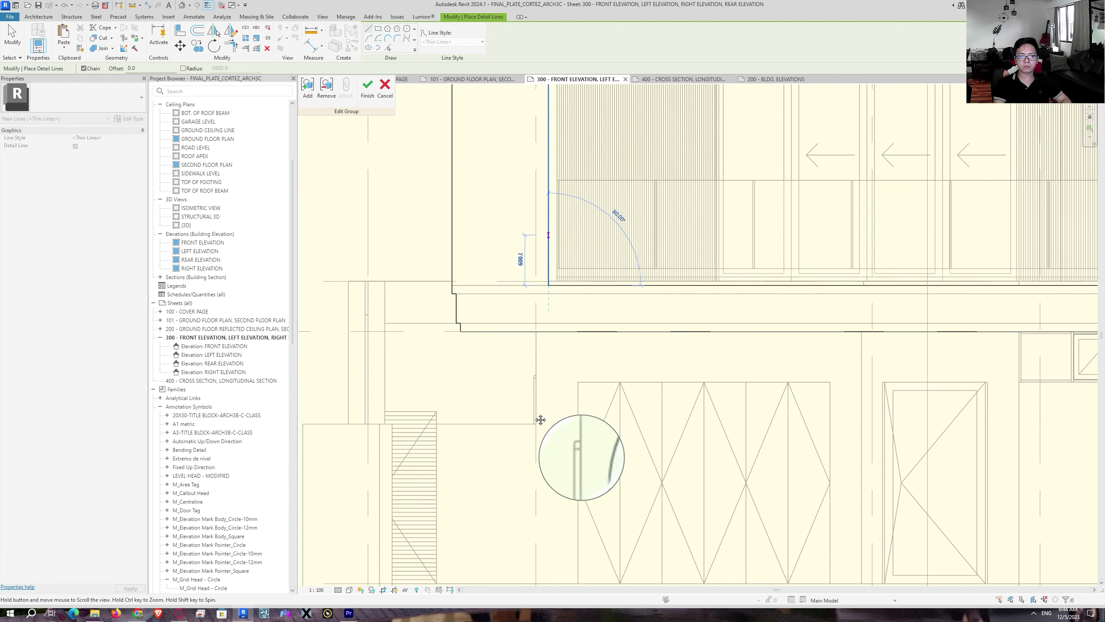
Step: Continue the outline up the inner edge of the second-floor wall and along the underside of the roof beam
scroll(557, 305, "up", 4)
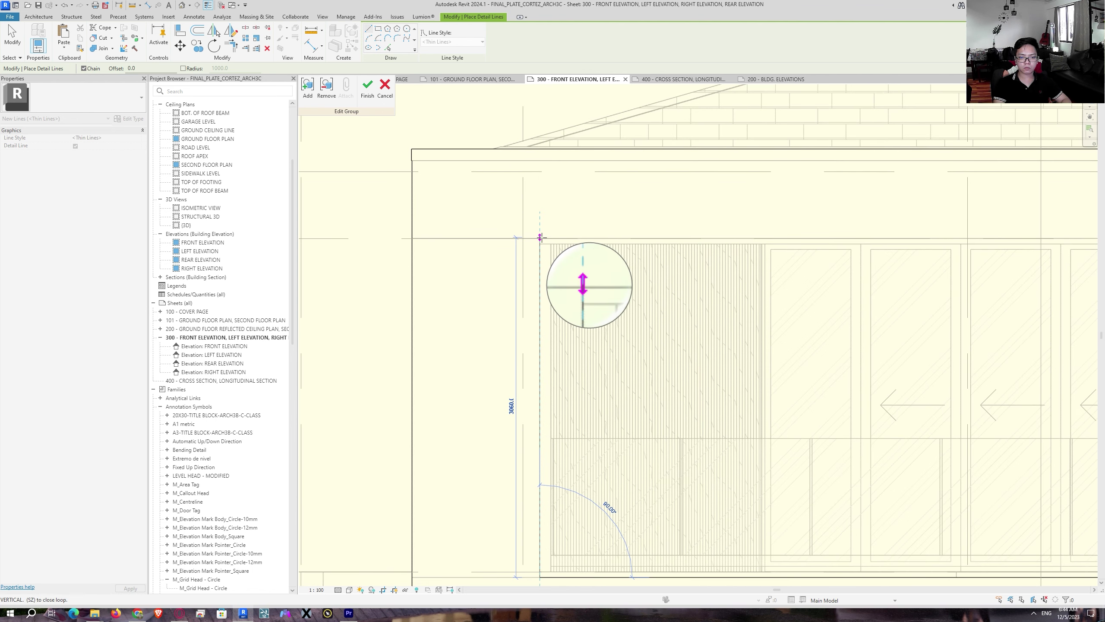
left_click(540, 239)
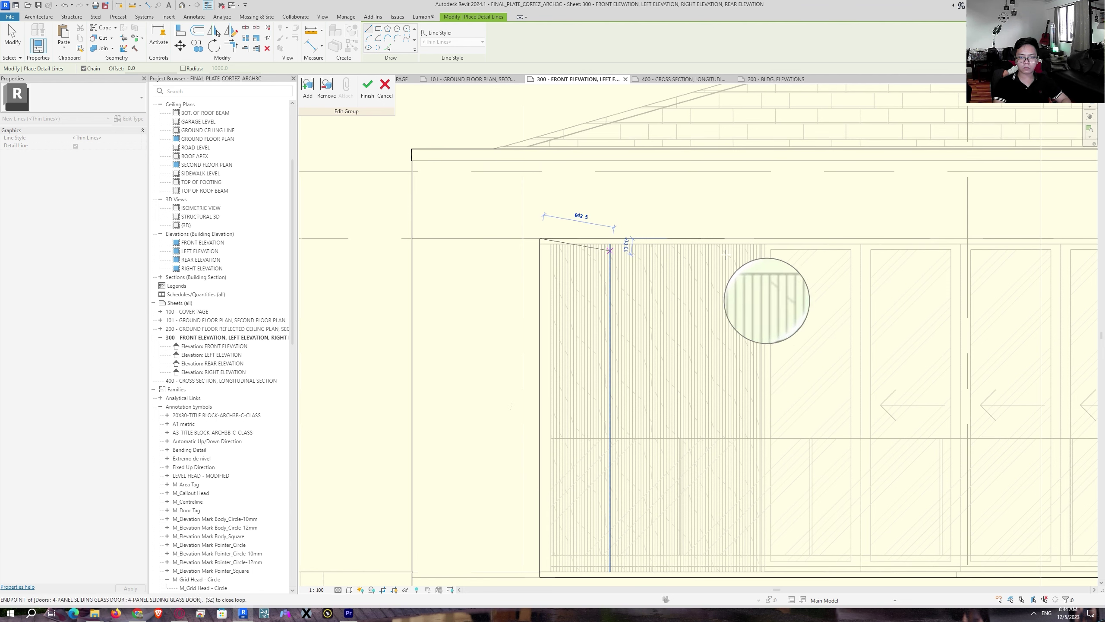
scroll(624, 247, "down", 3)
scroll(733, 227, "up", 4)
scroll(531, 243, "up", 2)
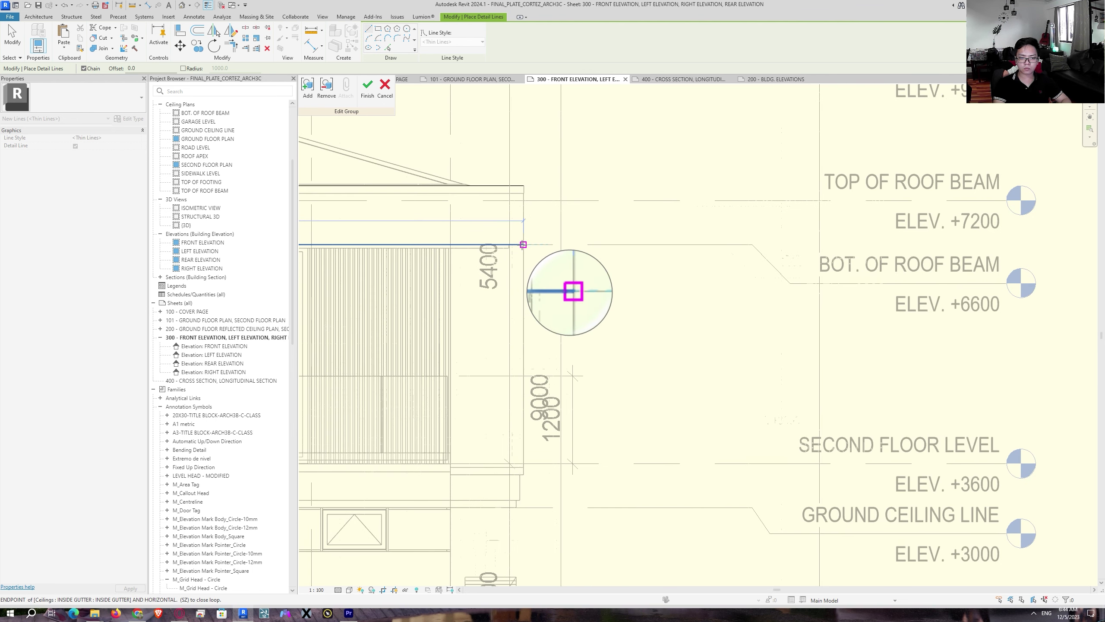
Step: Close the thin-line outline up the outer end of the roof gutter and finish editing the group
scroll(523, 193, "up", 5)
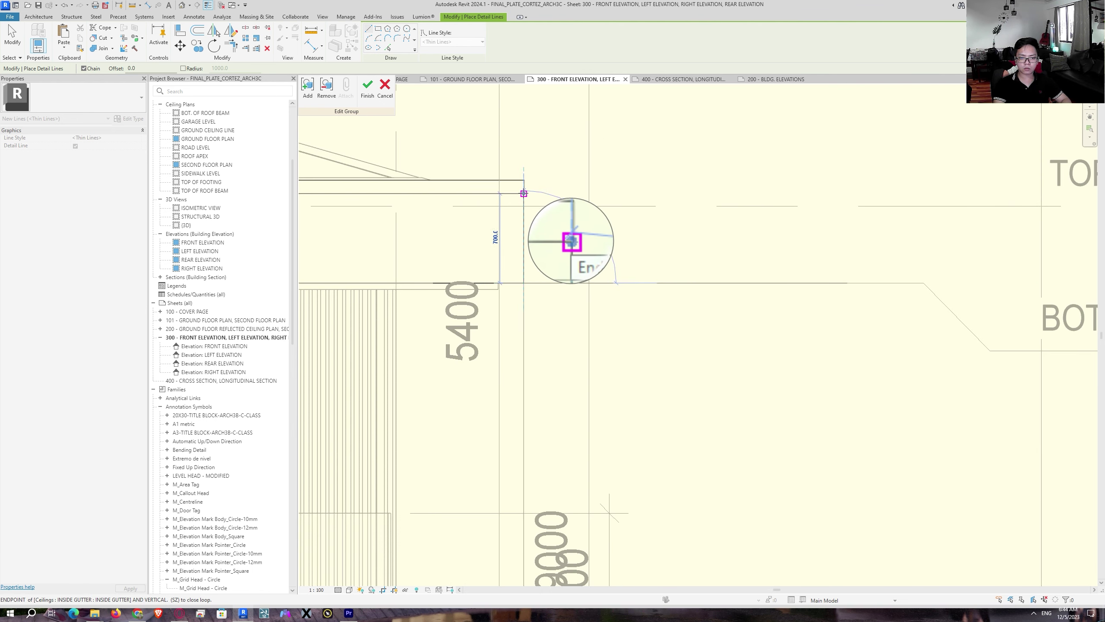
scroll(527, 199, "up", 2)
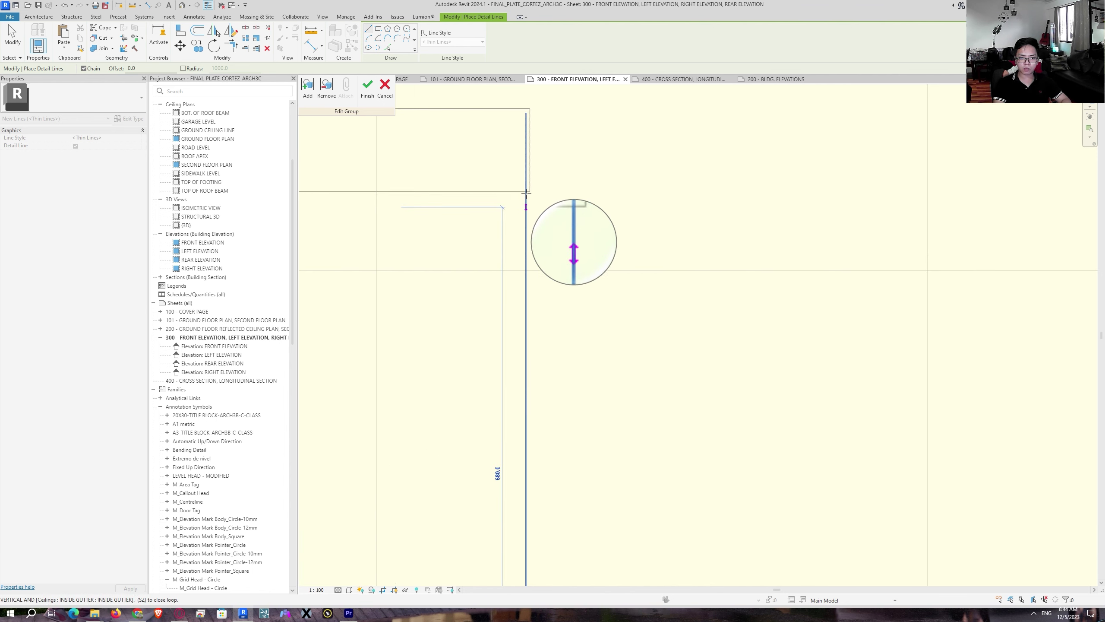
left_click(531, 186)
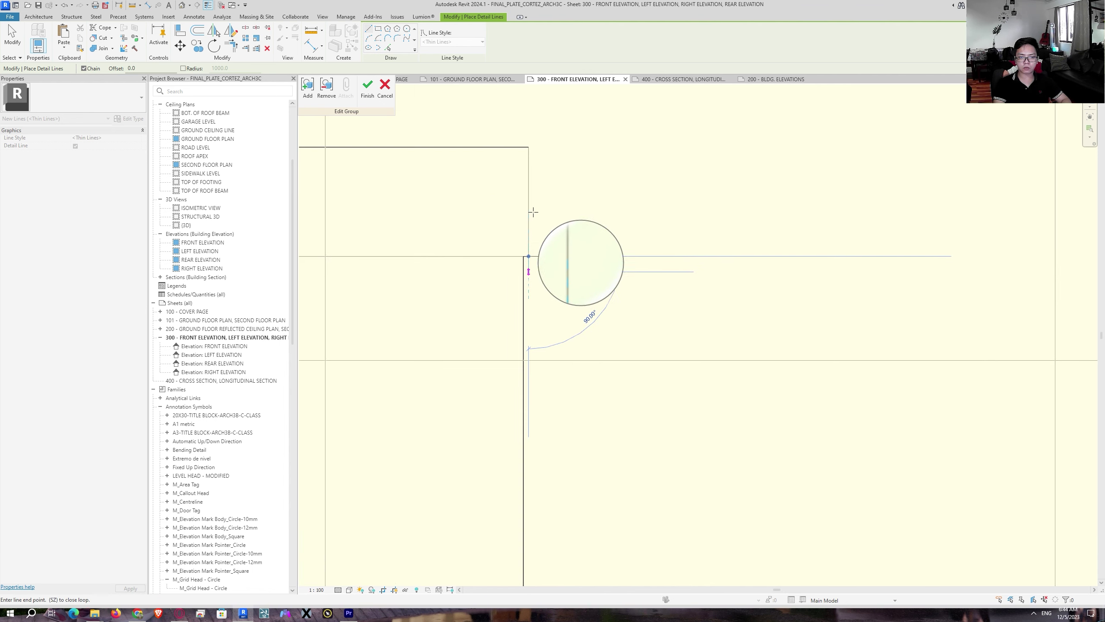
key("Escape")
scroll(552, 396, "down", 5)
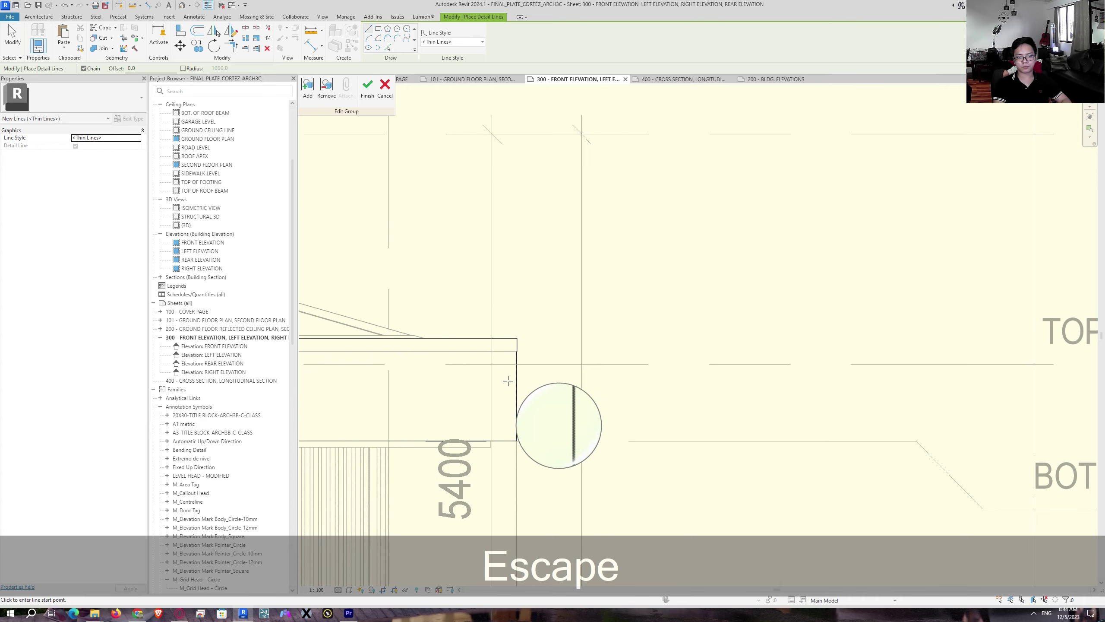
key("Escape")
key("Escape")
left_click(367, 88)
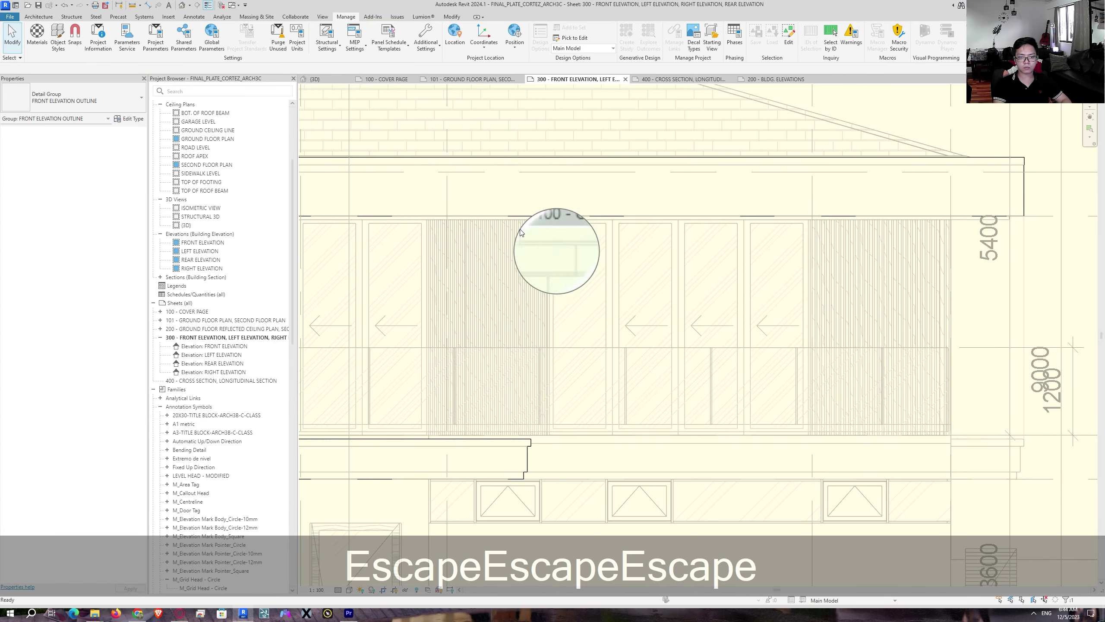
Step: Deselect the outline group and turn off thin-line display in the front elevation
scroll(561, 392, "down", 3)
middle_click_drag(498, 377, 696, 296)
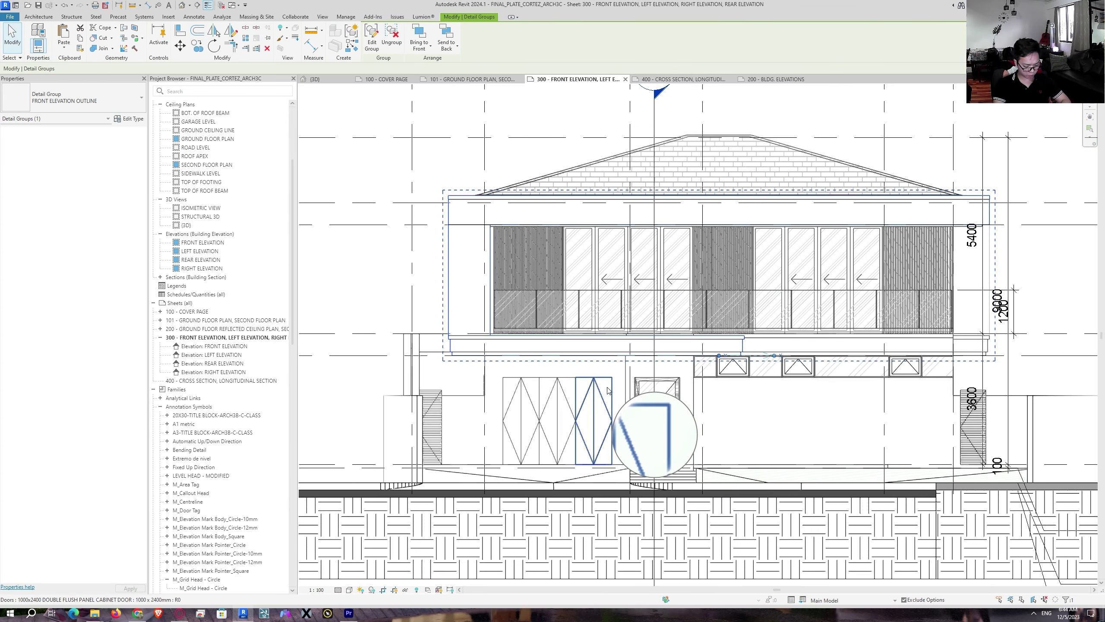
key("Escape")
scroll(901, 235, "up", 2)
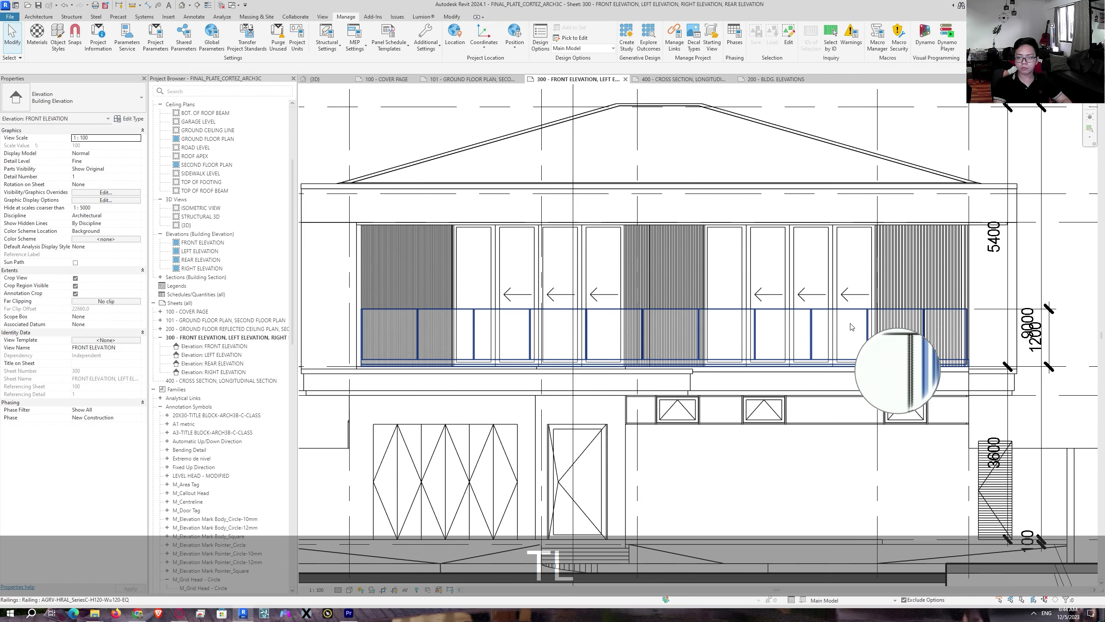
key("Escape")
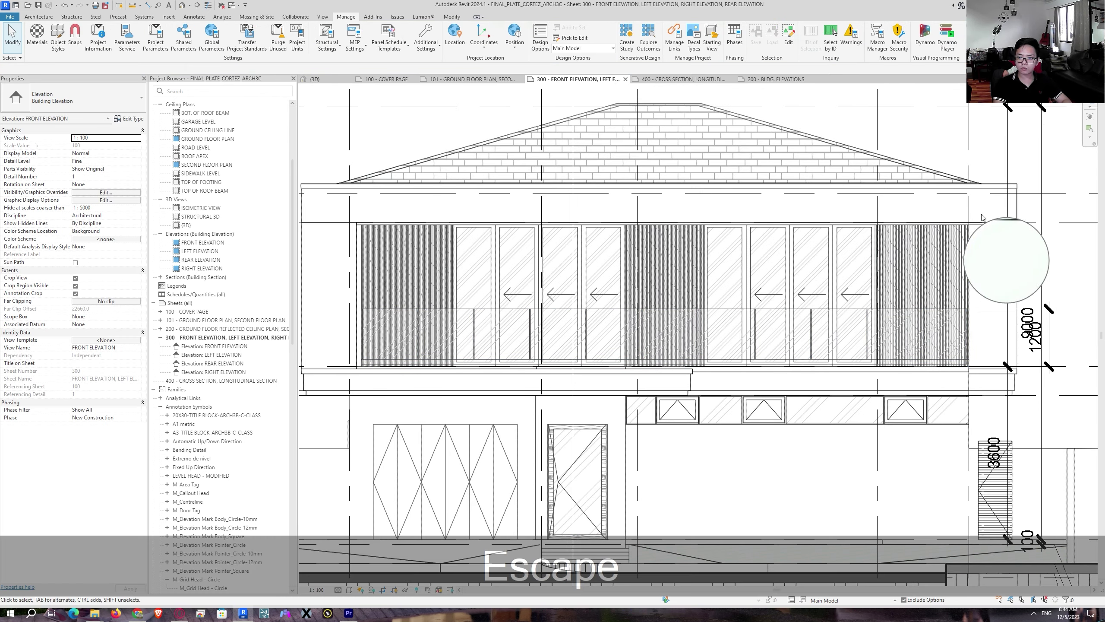
Step: Change all lines in the FRONT ELEVATION OUTLINE group to the BLDG OUTLINE line style and finish the group edit
double_click(1017, 212)
scroll(1020, 212, "down", 3)
left_click_drag(1050, 169, 464, 423)
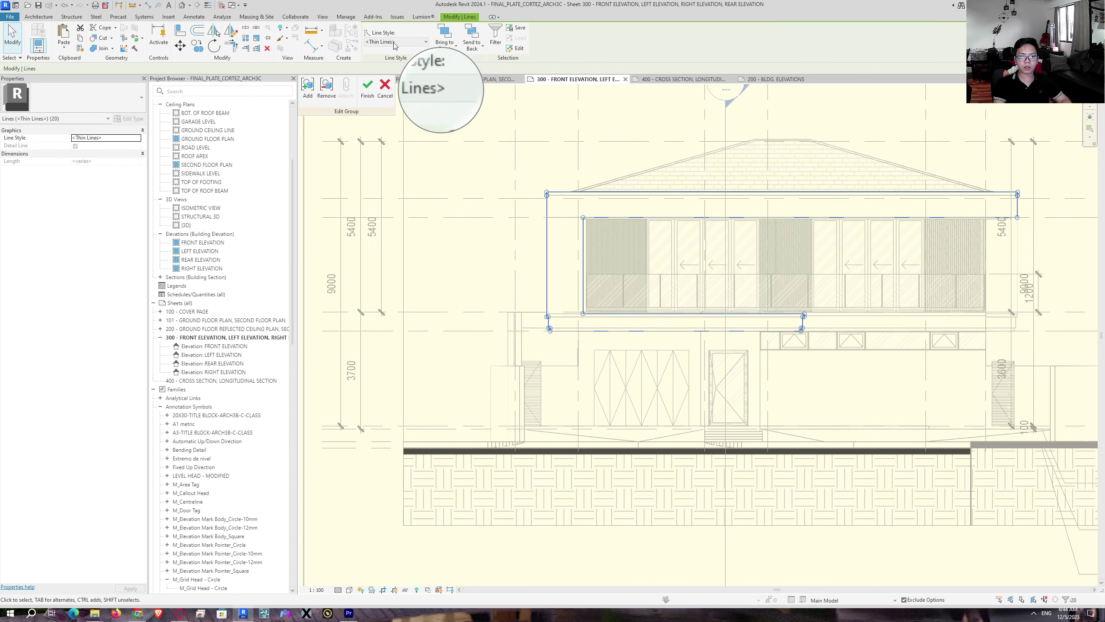
left_click(394, 42)
left_click(398, 151)
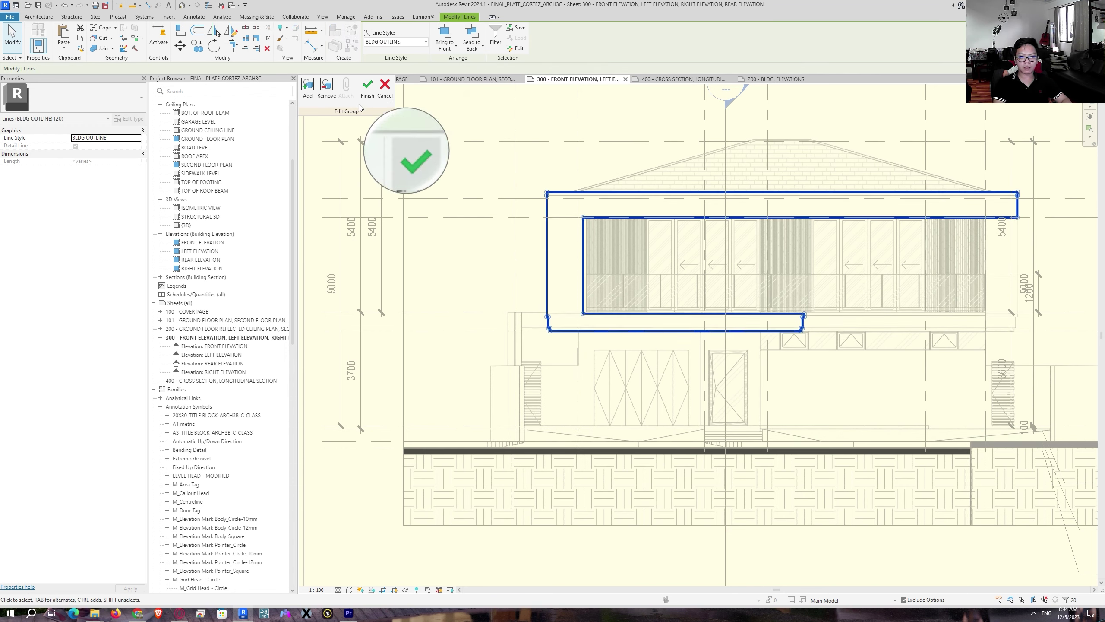
left_click(364, 89)
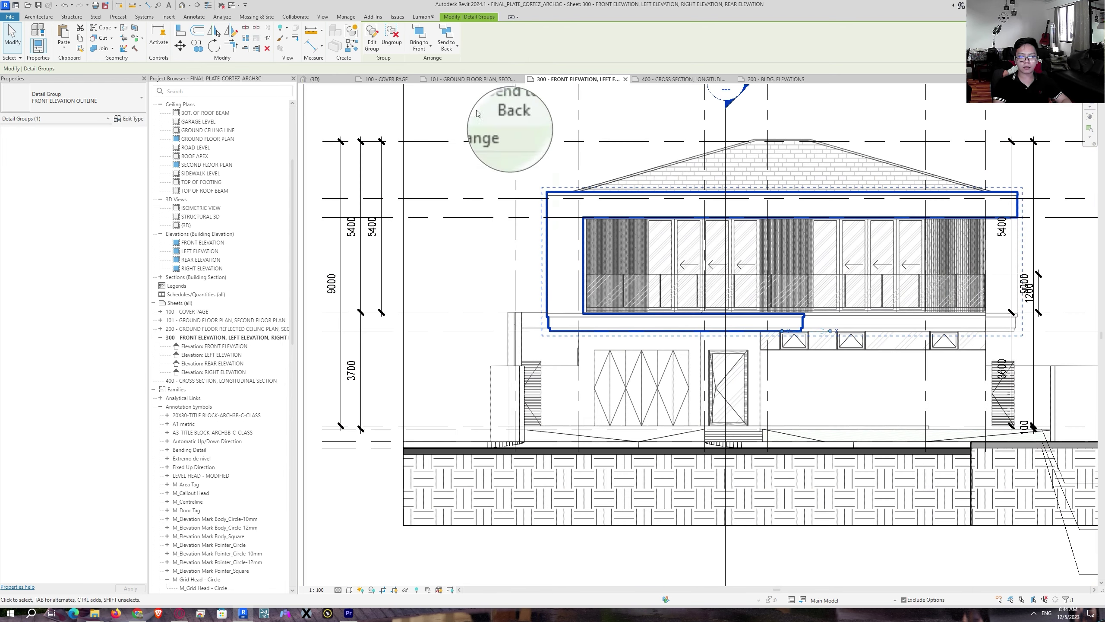
key("Escape")
middle_click_drag(682, 405, 579, 417)
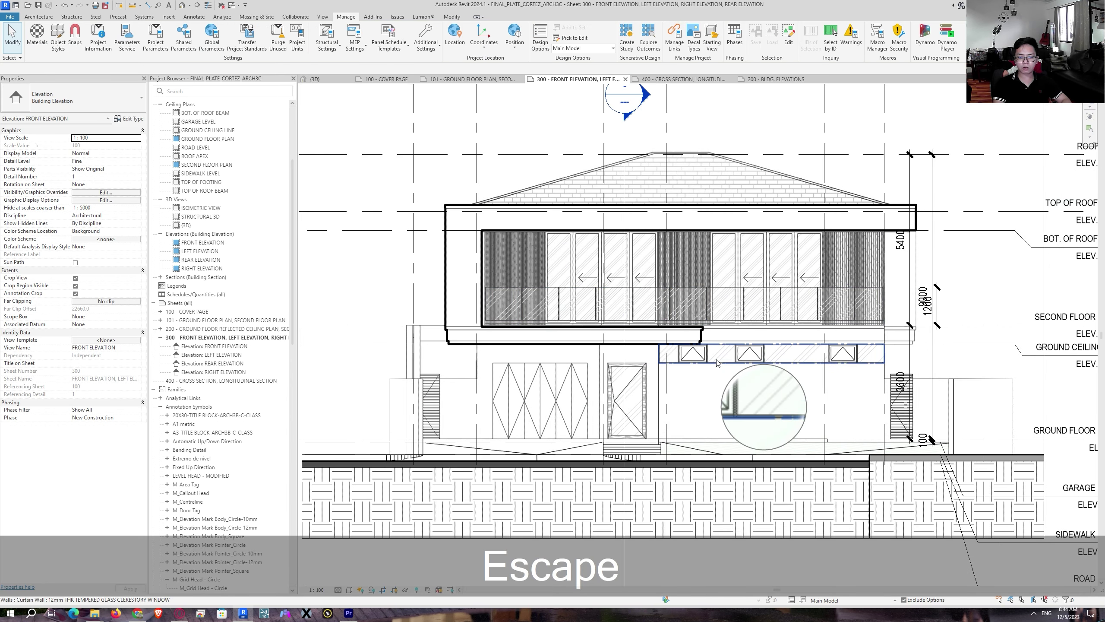
Step: Reopen the FRONT ELEVATION OUTLINE group for editing and display the elevation with shading
double_click(449, 304)
scroll(466, 311, "up", 2)
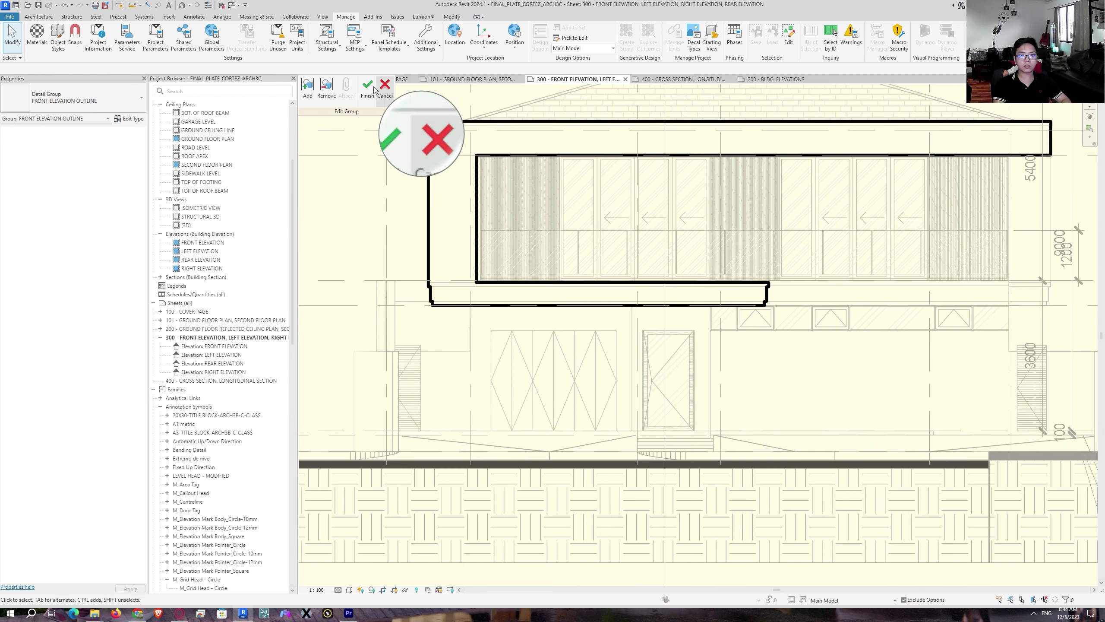
key("s")
key("d")
key("l")
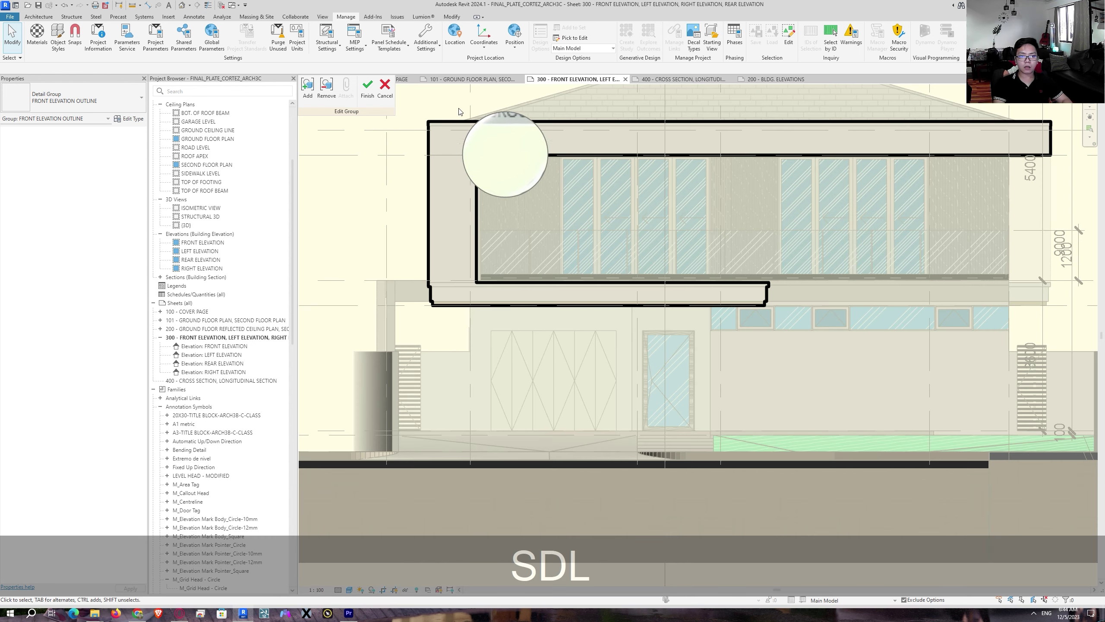
key("Escape")
key("Escape")
Step: Start detail lines in the <Wide Lines> style and set the elevation's visual style to Hidden Line
key("d")
key("l")
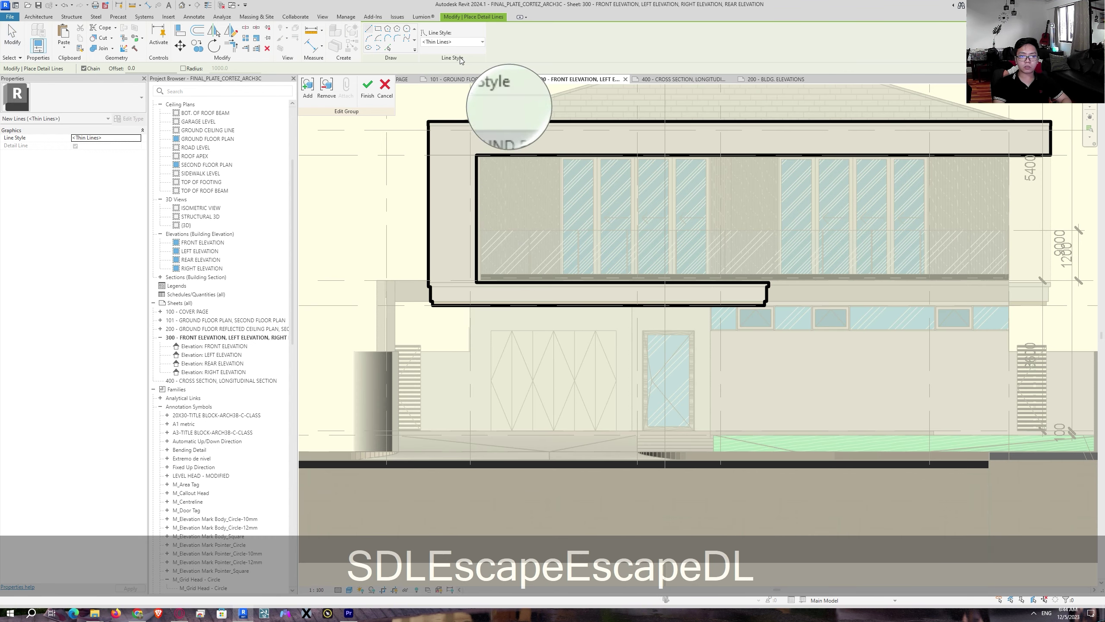
left_click(450, 42)
left_click(439, 142)
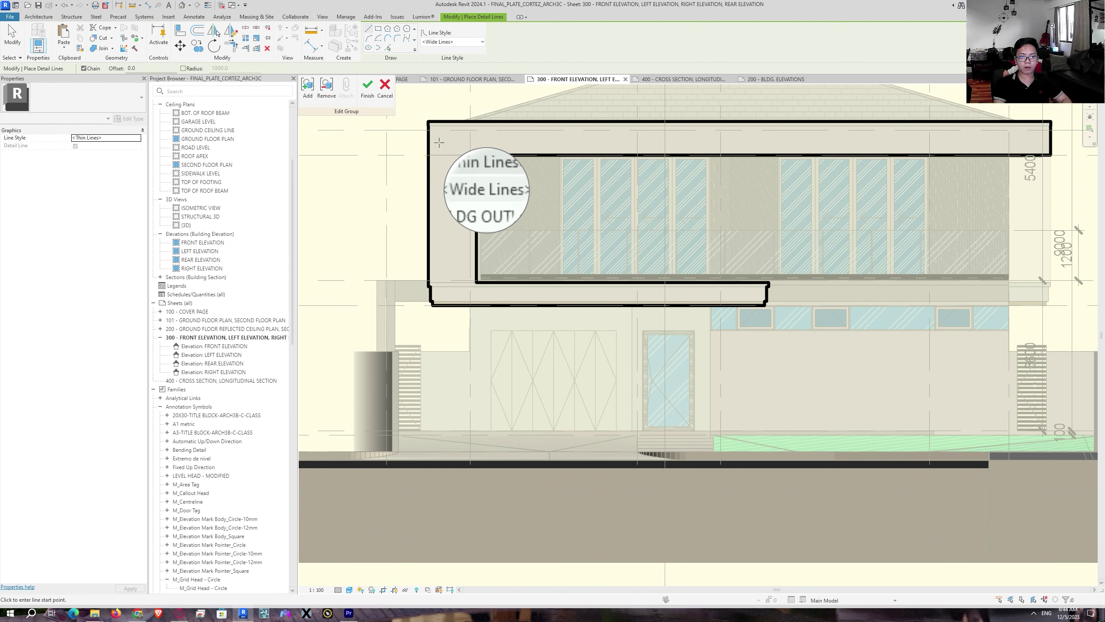
scroll(433, 343, "up", 2)
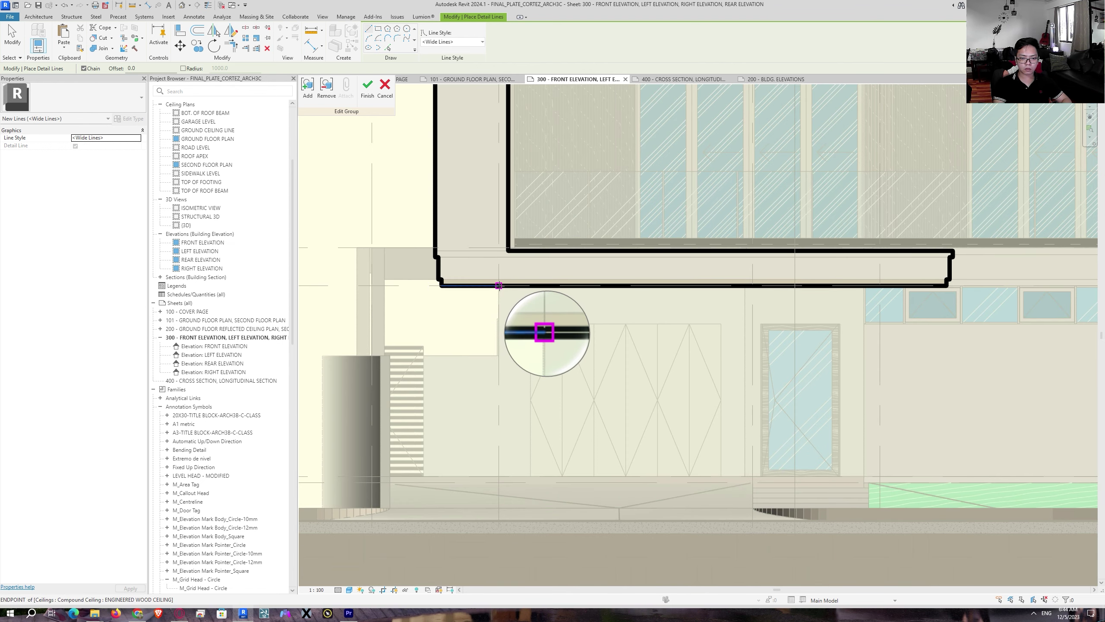
left_click(349, 589)
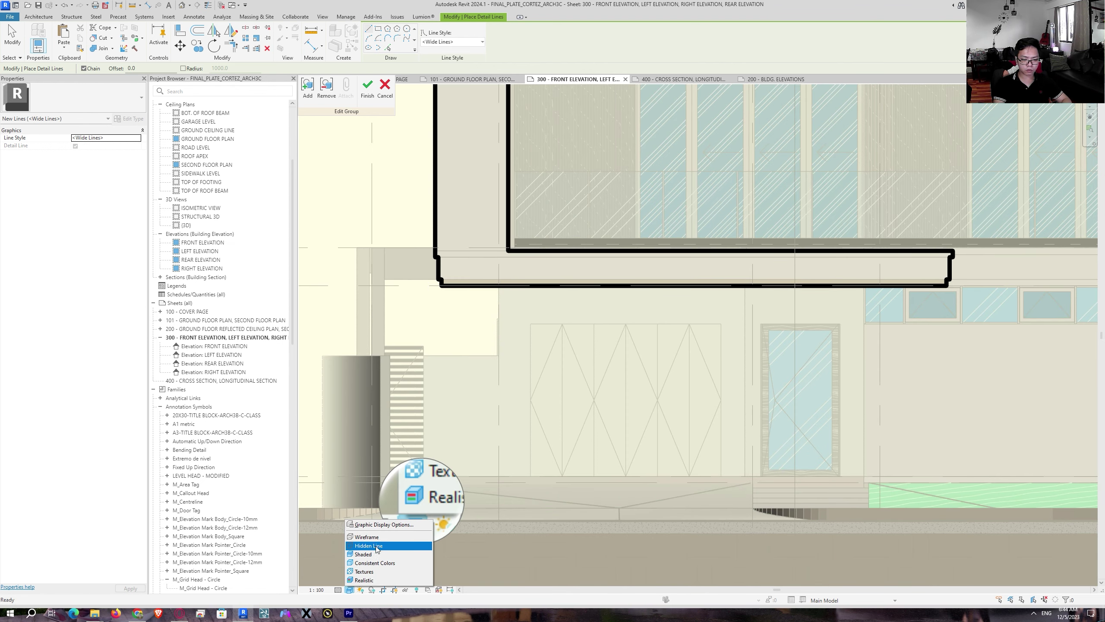
left_click(382, 548)
Step: Outline the opening beneath the canopy's outer end with wide lines, following the ground-floor wall, fence wall, service gate and column edges
left_click(499, 286)
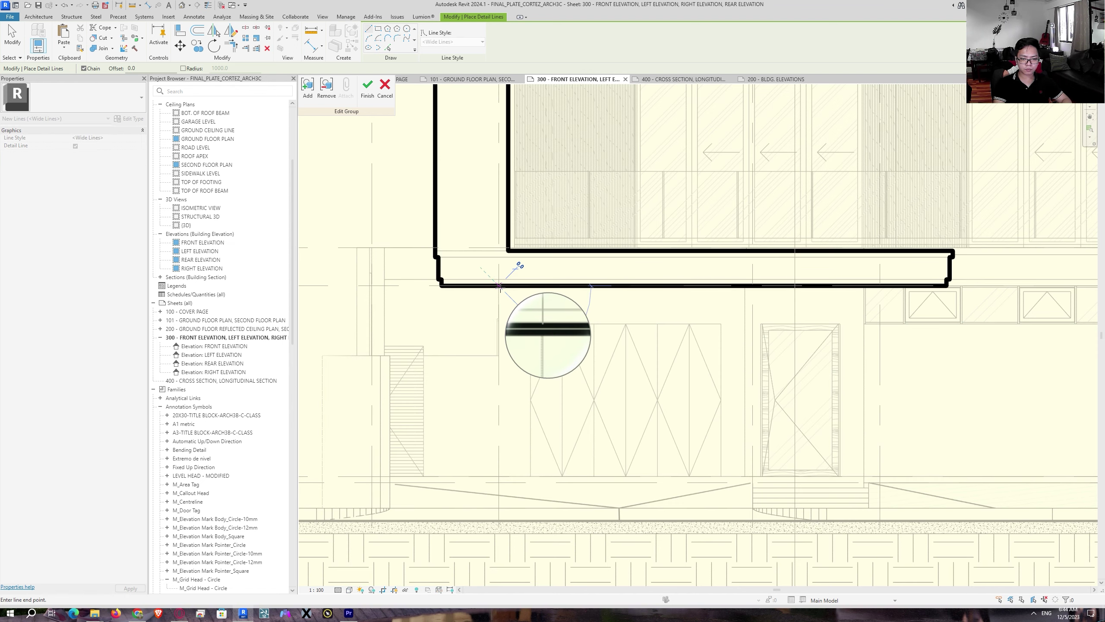
left_click(498, 356)
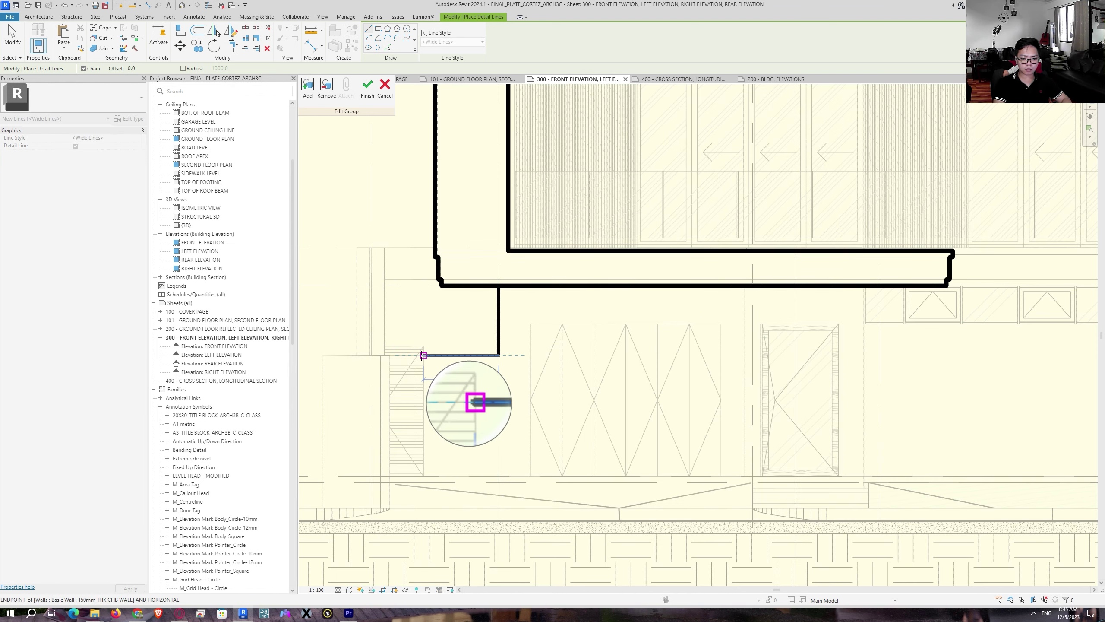
left_click(423, 355)
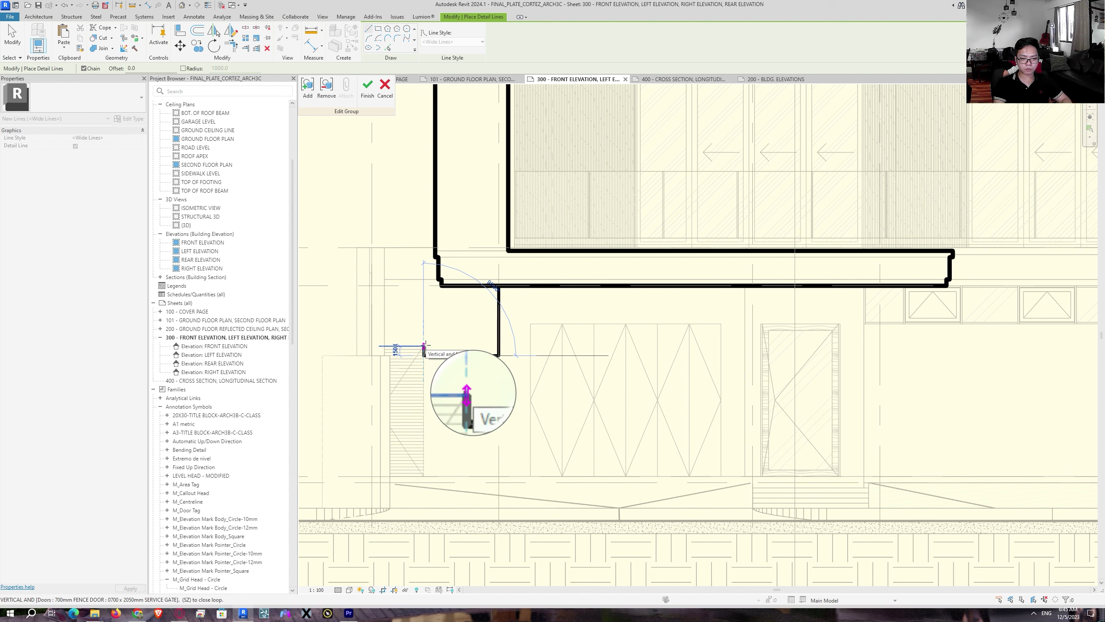
left_click(425, 346)
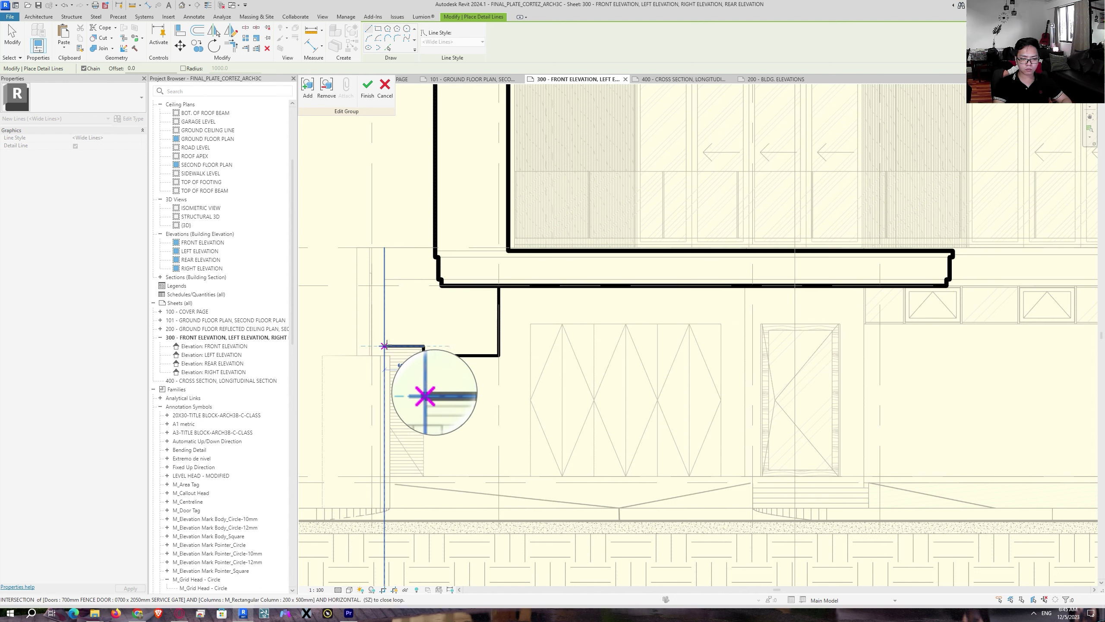
left_click(385, 347)
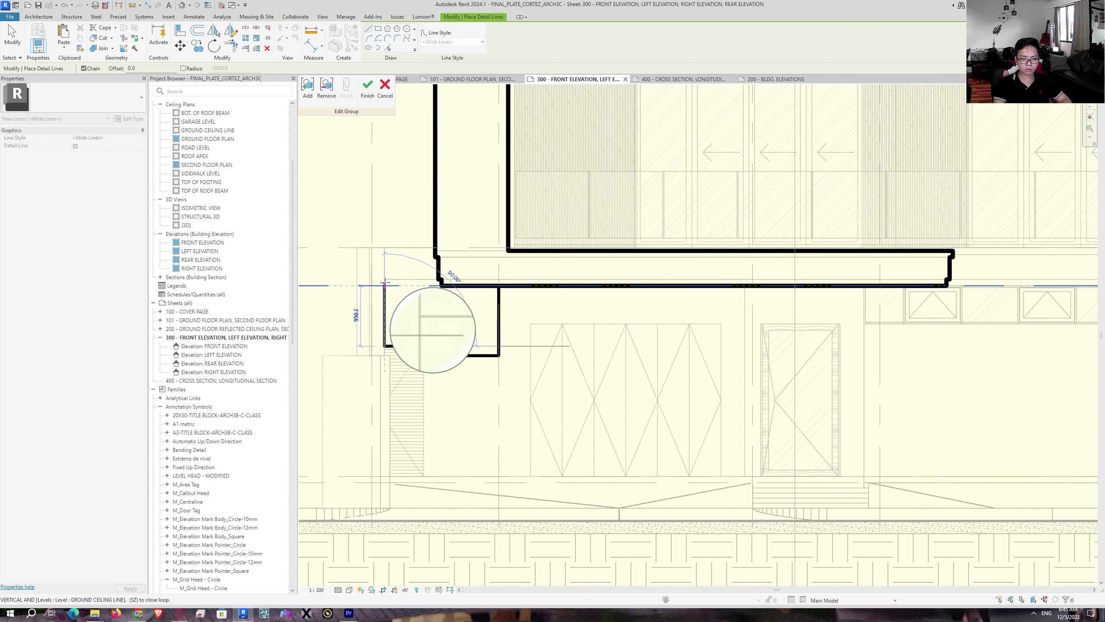
left_click(384, 278)
left_click(437, 278)
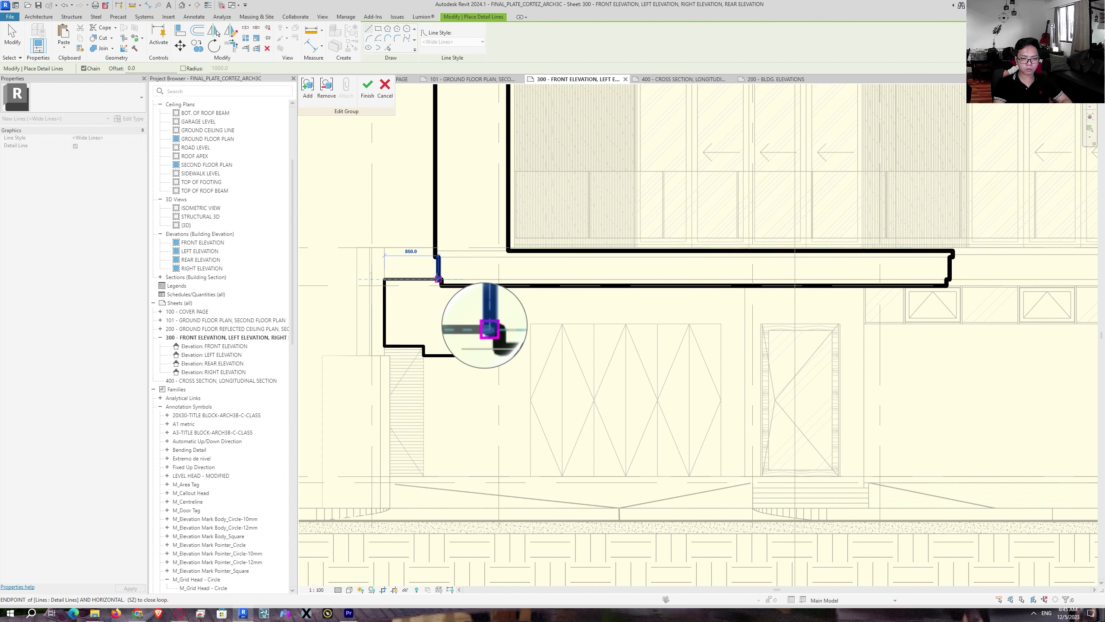
key("Escape")
Step: Trace wide lines from the canopy's outer end around the adjoining wall and perimeter wall down to the sidewalk, then out to the view edge
left_click(435, 247)
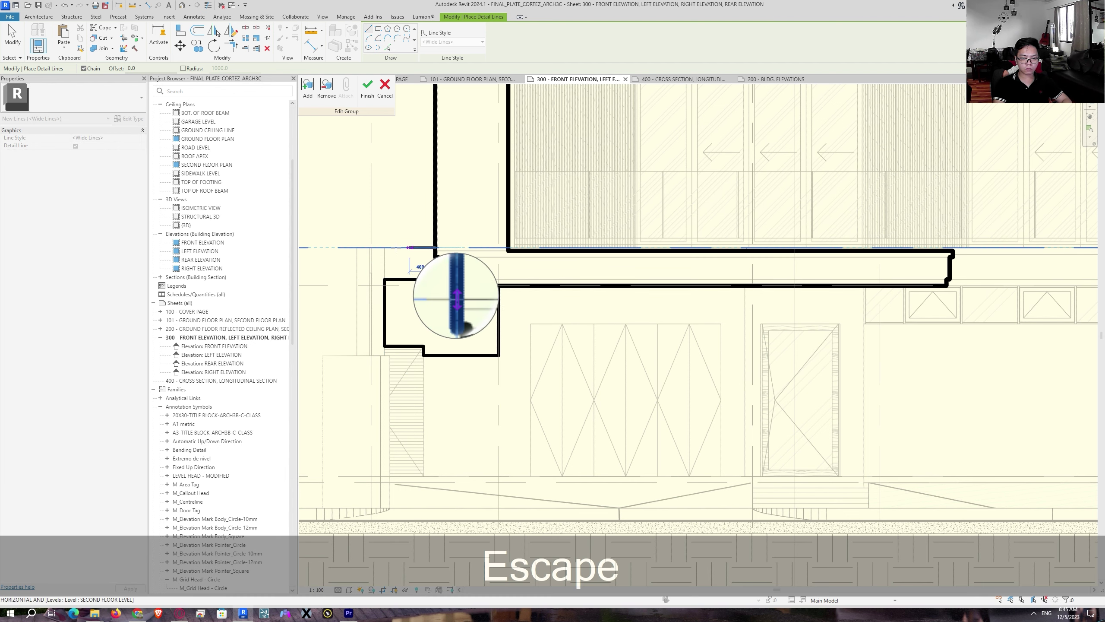
left_click(357, 247)
left_click(357, 355)
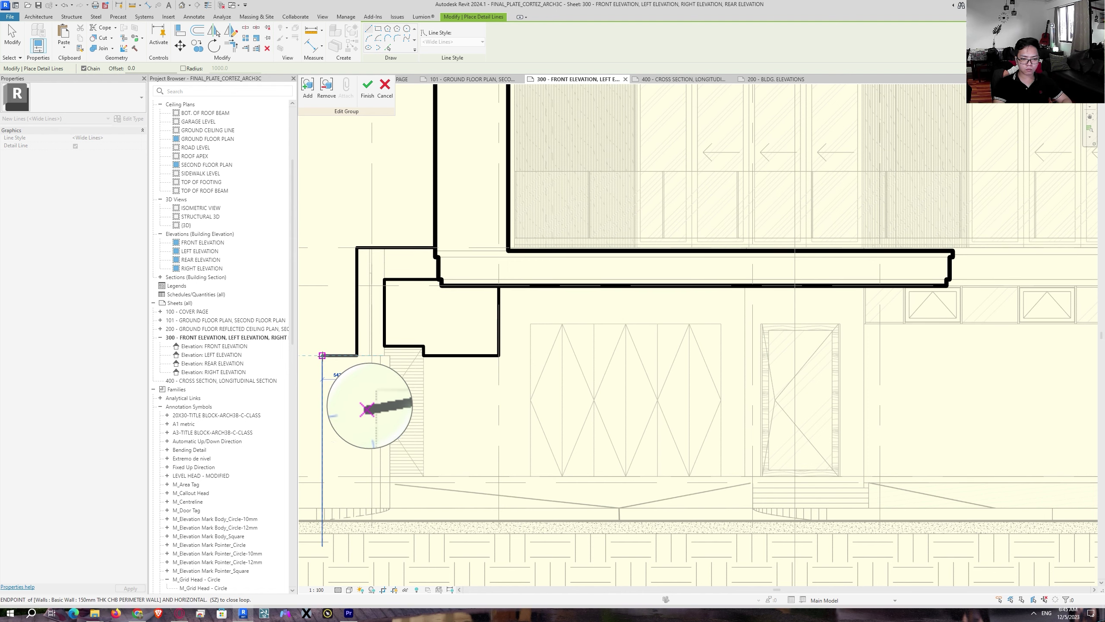
left_click(317, 395)
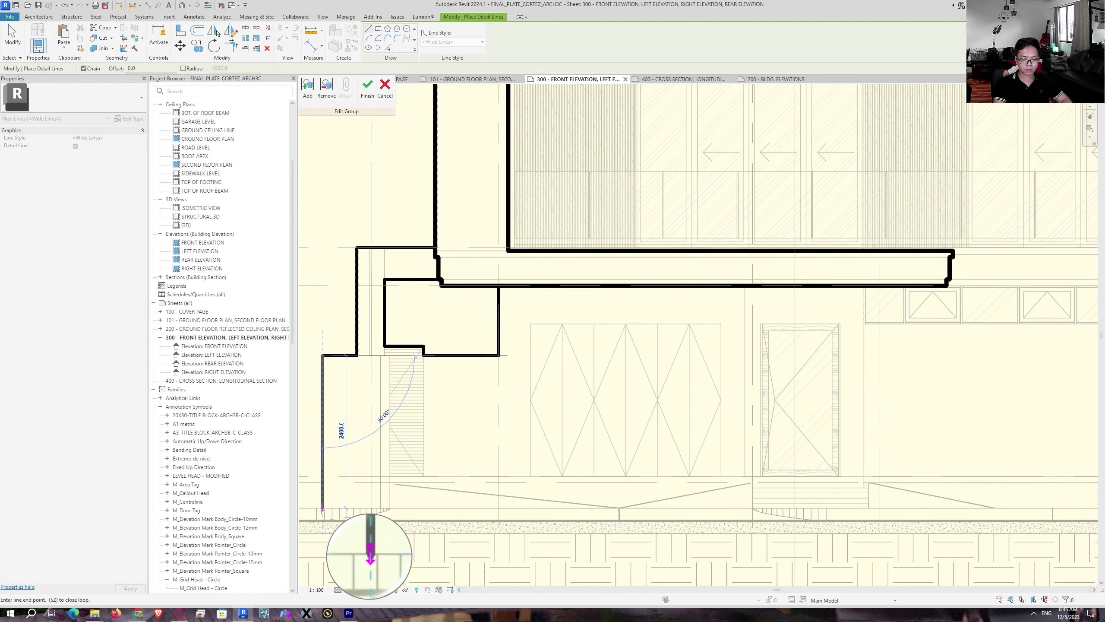
left_click(322, 509)
middle_click_drag(322, 508, 607, 459)
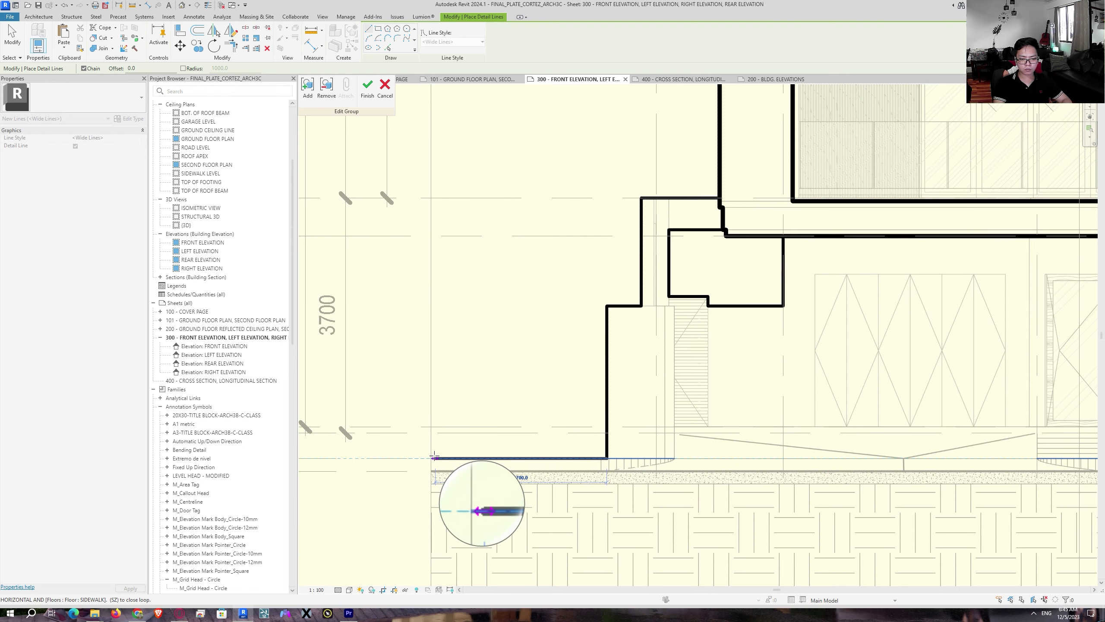
key("Escape")
Step: Outline the hip roof with wide lines along both slopes and the flat ridge, ending on the roof beam's top edge
scroll(584, 412, "down", 5)
middle_click_drag(741, 405, 532, 392)
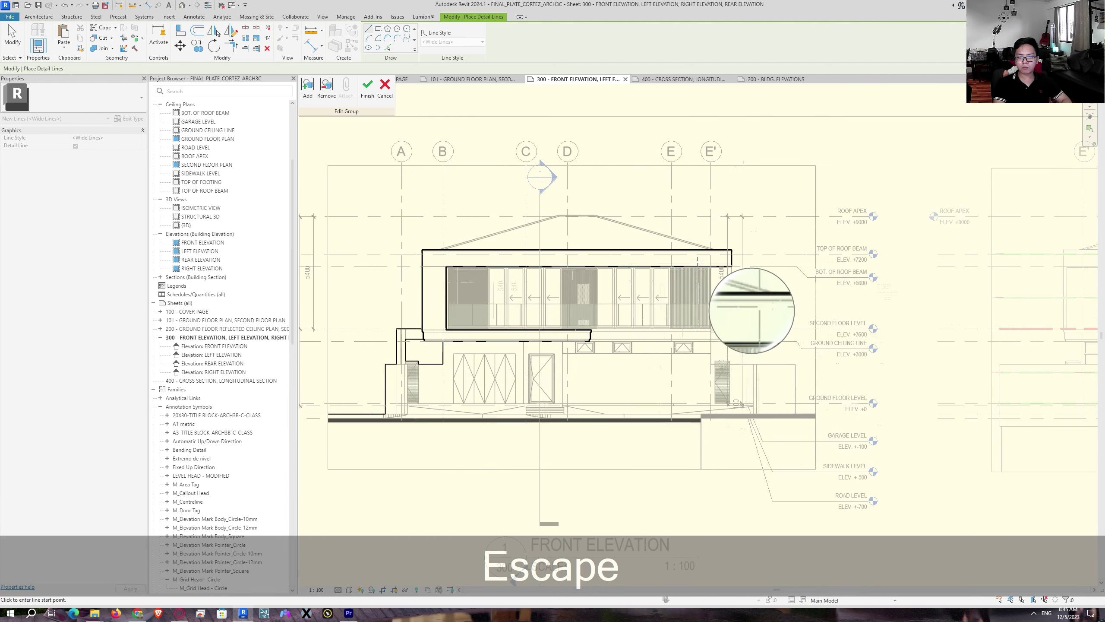
scroll(385, 227, "up", 5)
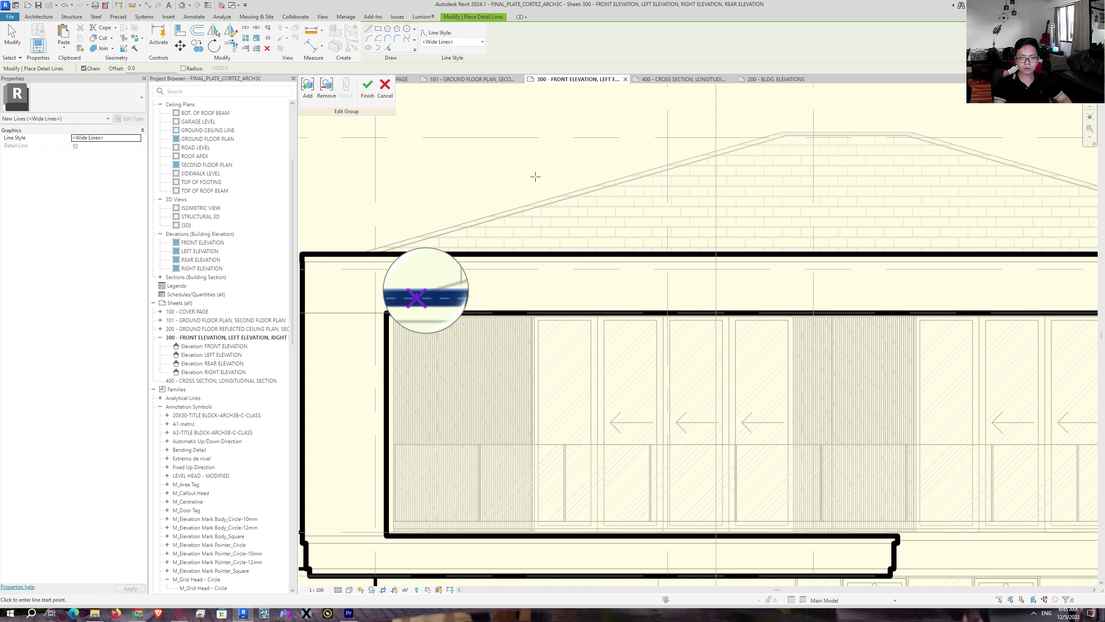
left_click(781, 132)
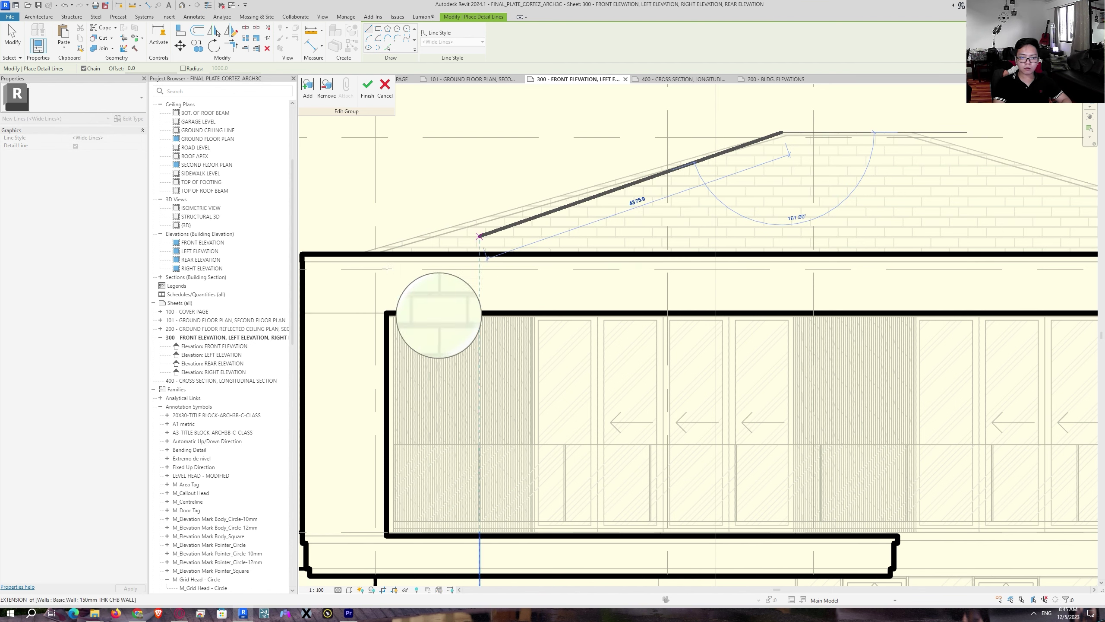
key("Escape")
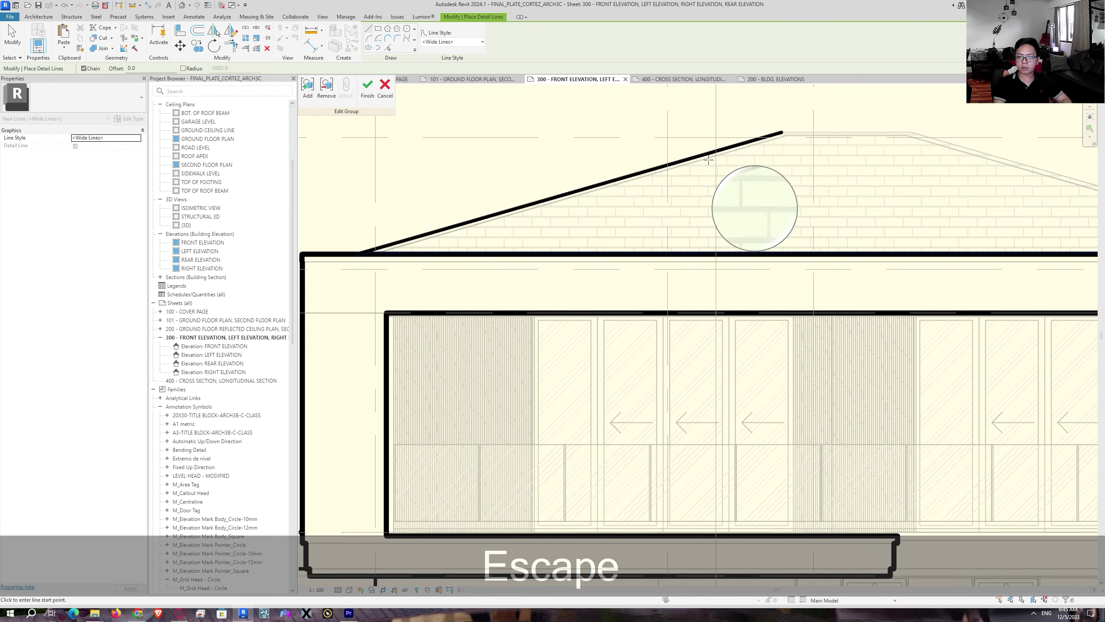
left_click(791, 130)
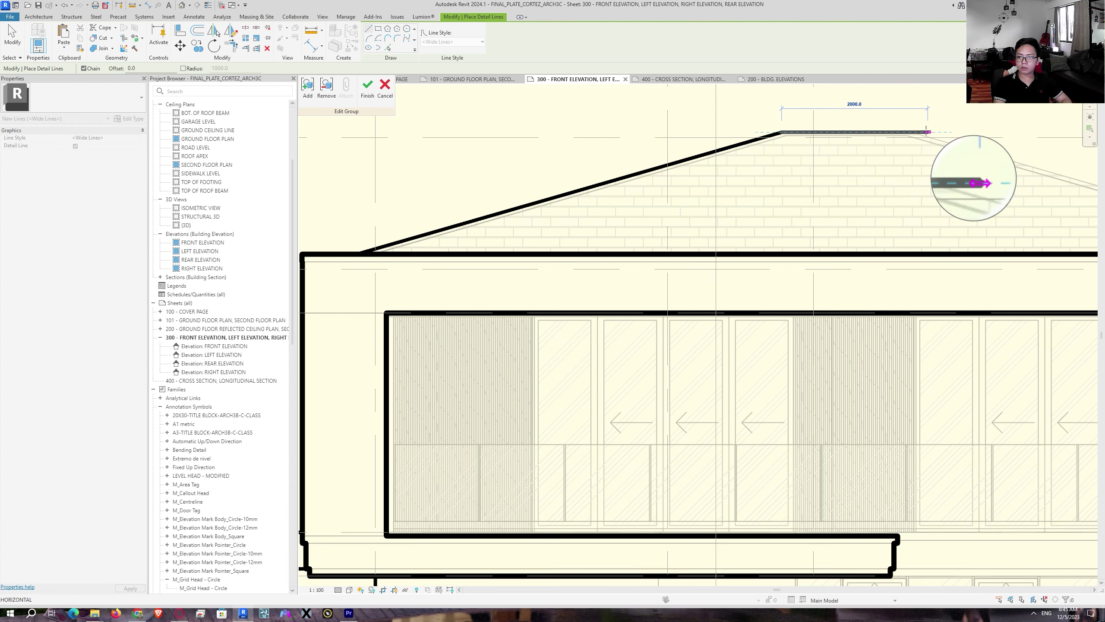
left_click(912, 133)
middle_click_drag(941, 180, 473, 199)
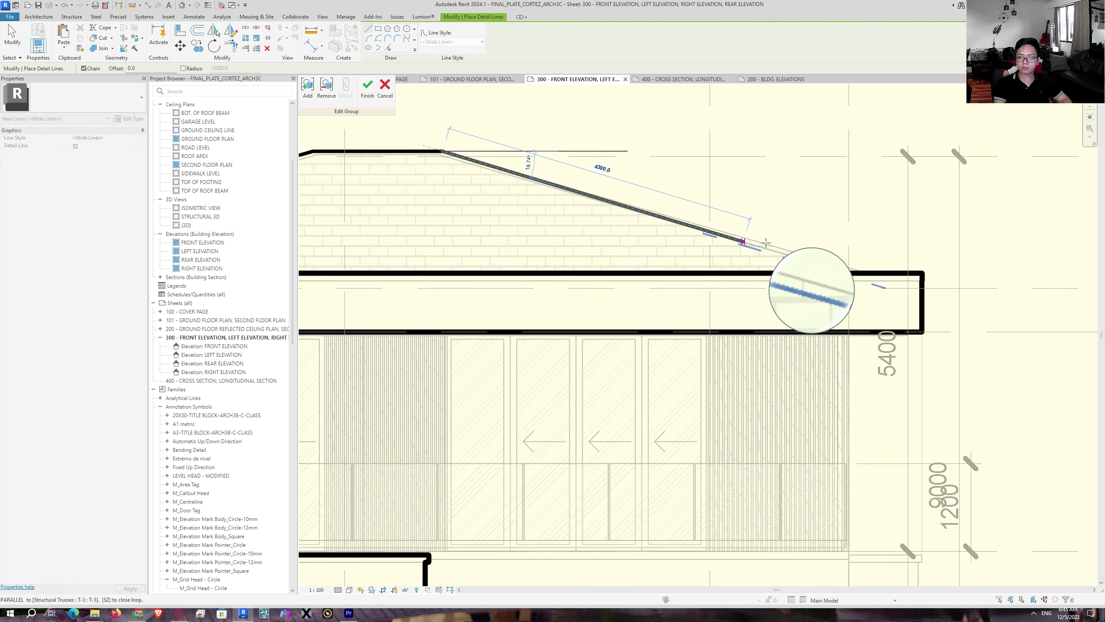
left_click(865, 272)
key("Escape")
Step: Draw a vertical wide line along the building's outer wall edge near grid E', from the roof beam's underside to the perimeter wall's top
scroll(694, 275, "down", 5)
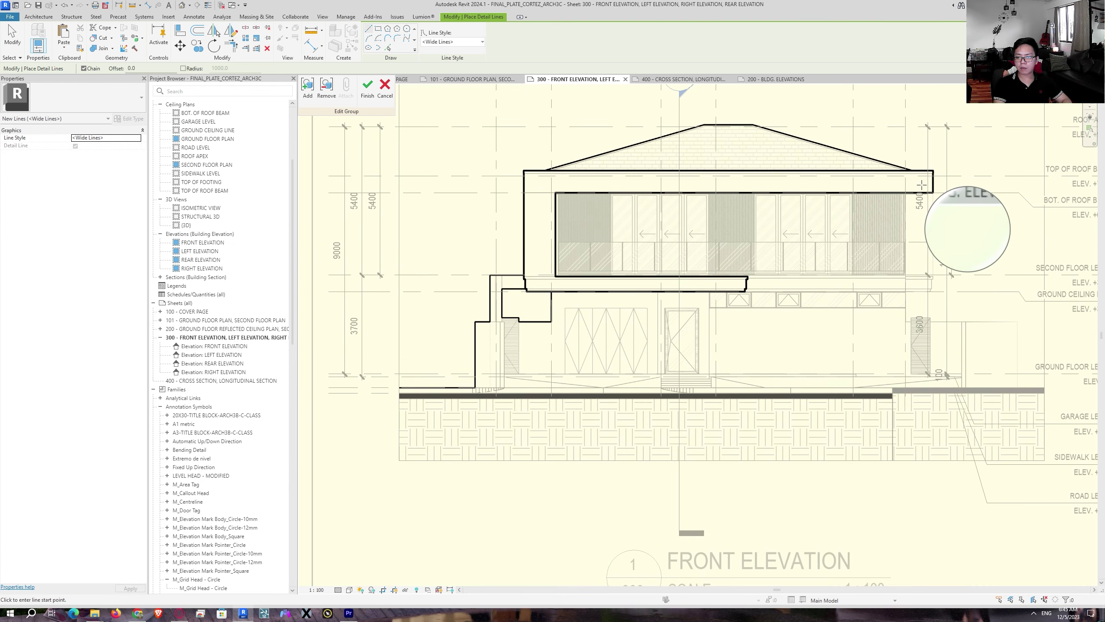
scroll(939, 203, "up", 3)
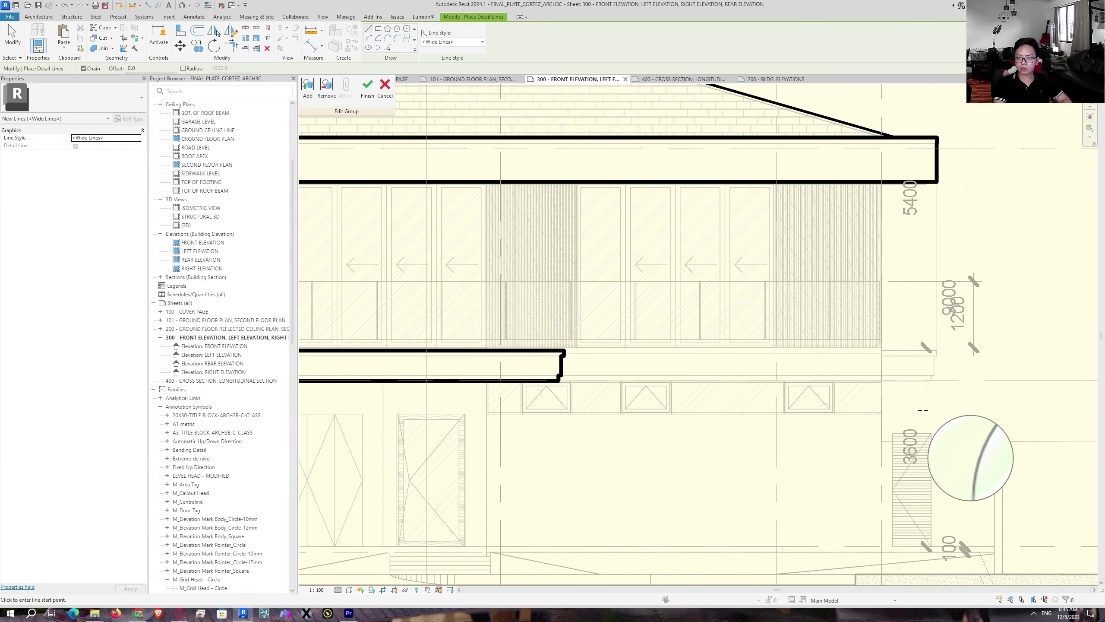
scroll(923, 410, "up", 3)
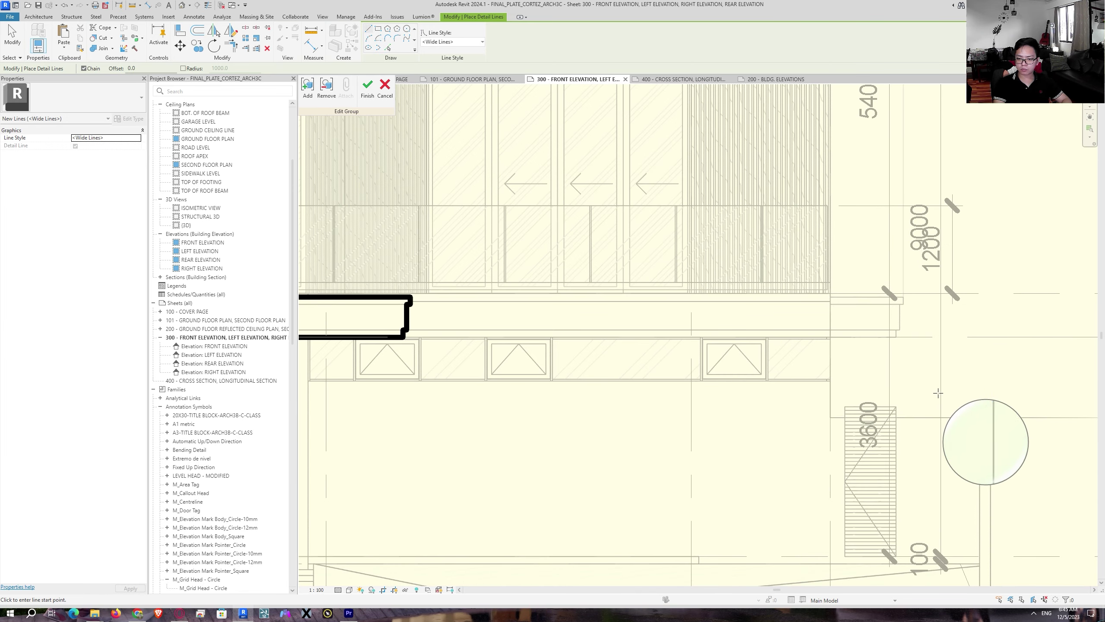
scroll(938, 394, "down", 2)
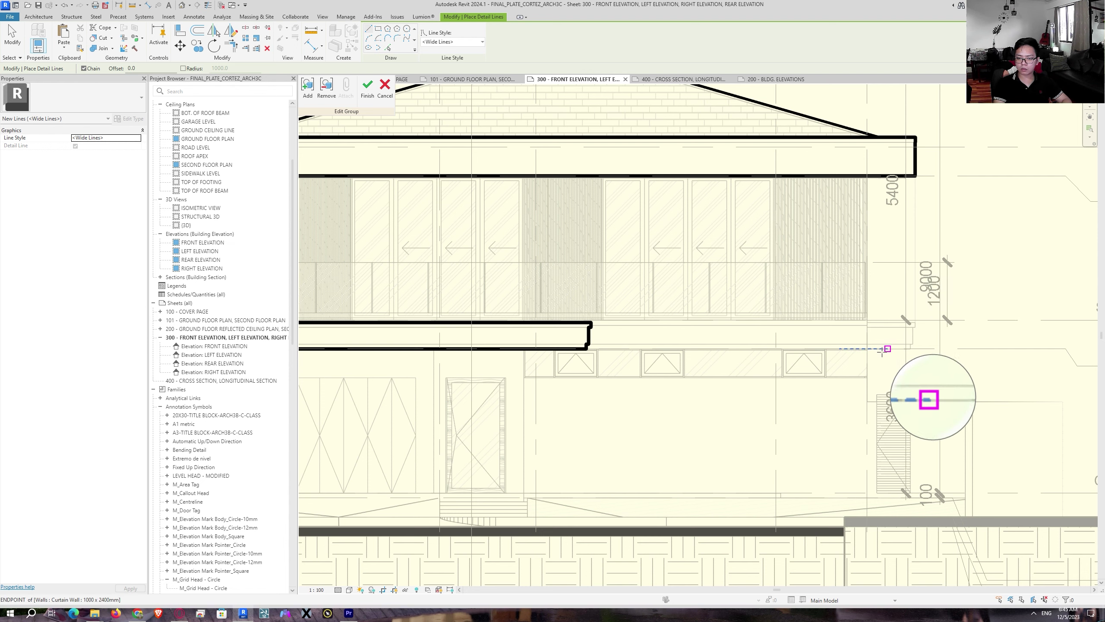
scroll(873, 335, "up", 2)
middle_click_drag(865, 209, 821, 318)
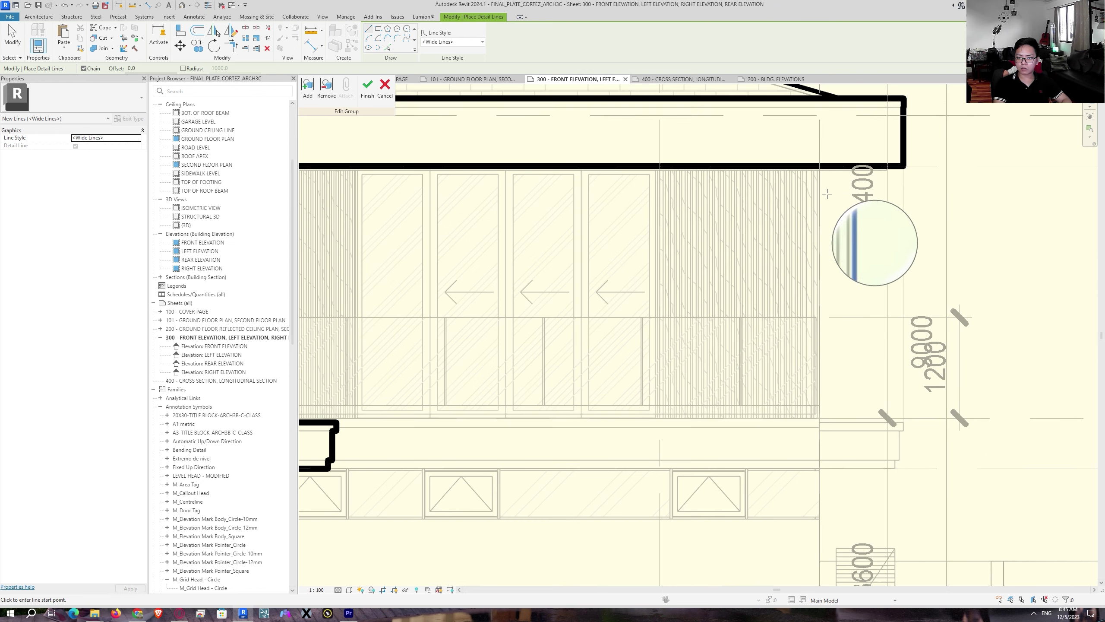
left_click(820, 166)
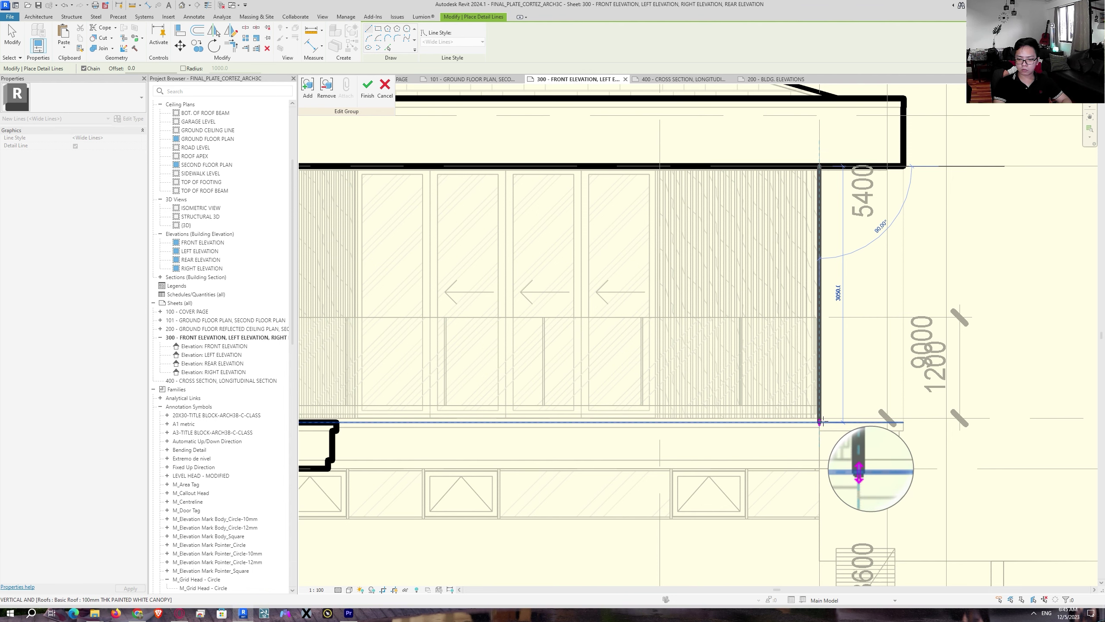
middle_click_drag(822, 471, 803, 279)
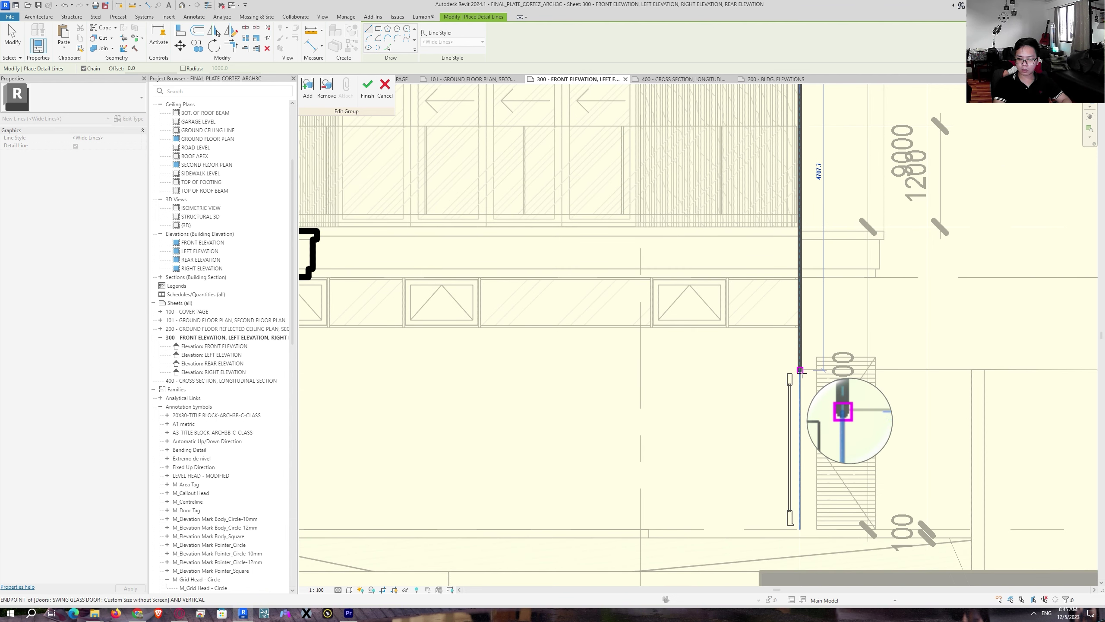
left_click(800, 370)
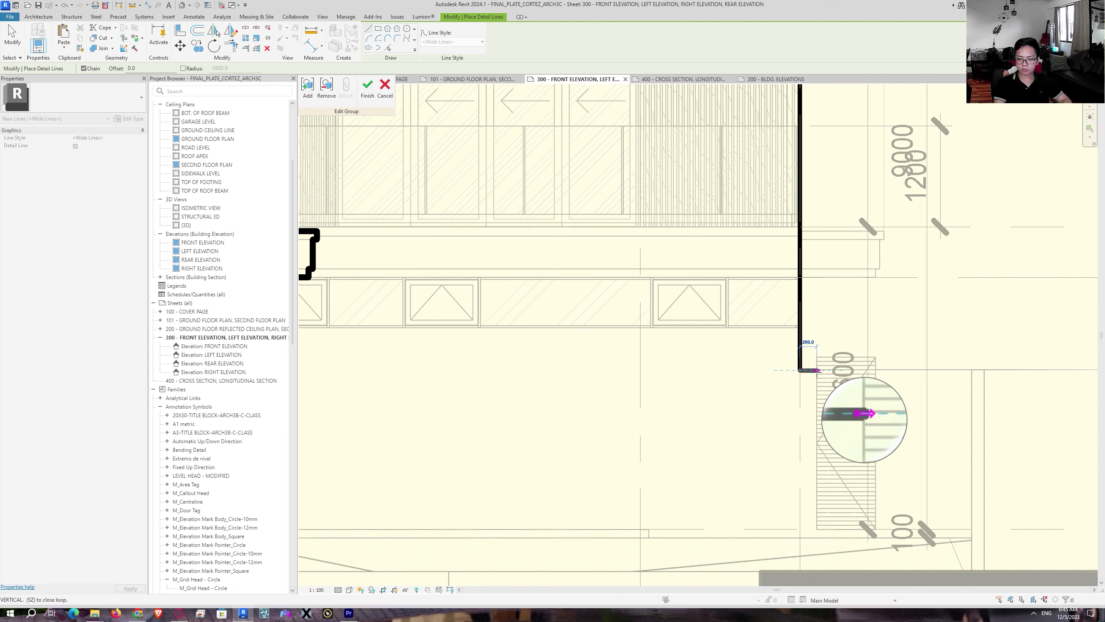
Step: Continue the wide outline over the service gate near grid E', along the perimeter wall's top, down its outer edge and along grade to the view edge
left_click(817, 370)
left_click(817, 357)
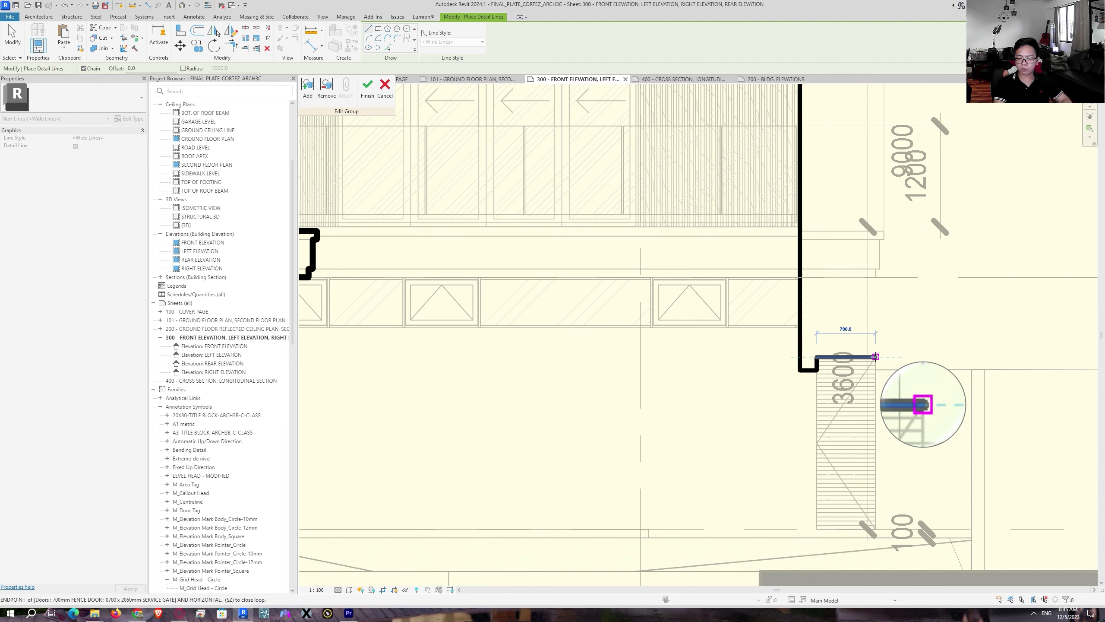
left_click(876, 357)
left_click(875, 369)
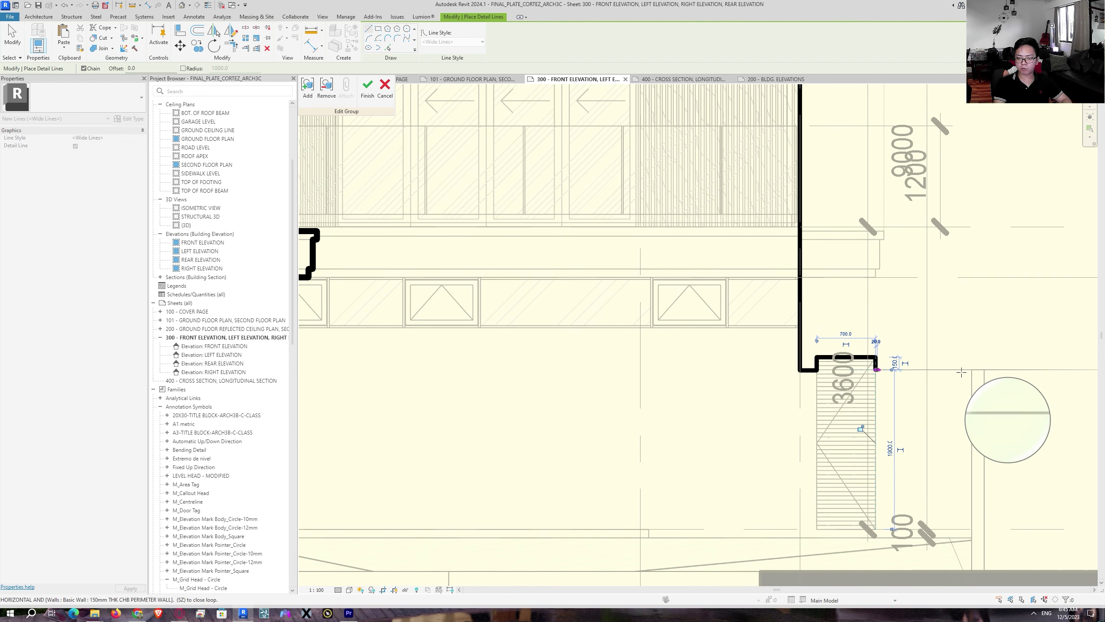
left_click(985, 369)
middle_click_drag(883, 409, 799, 325)
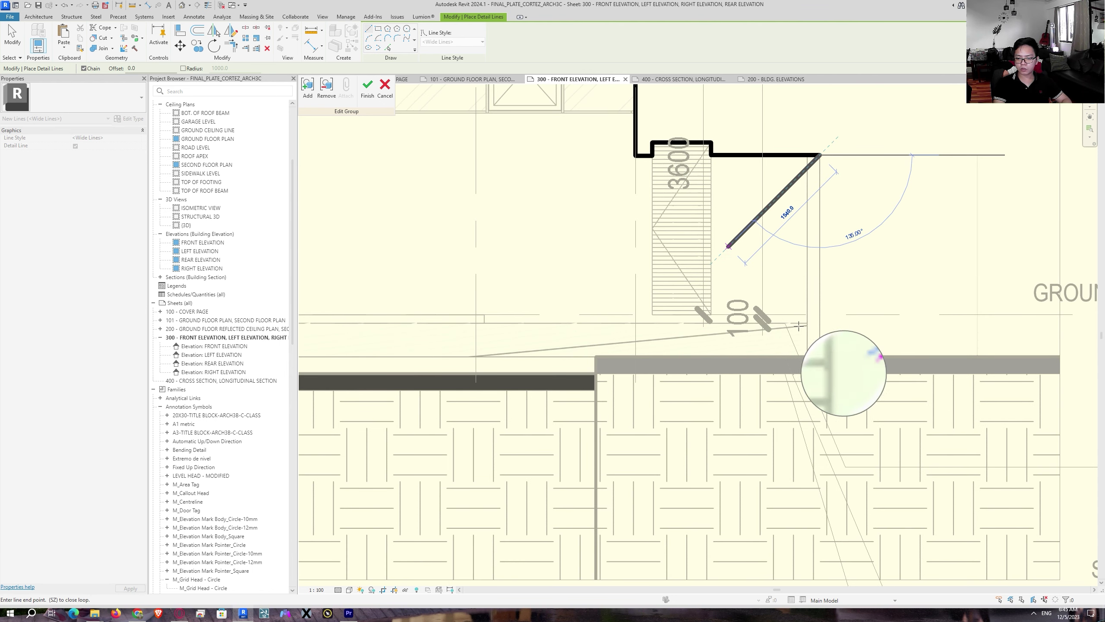
left_click(820, 357)
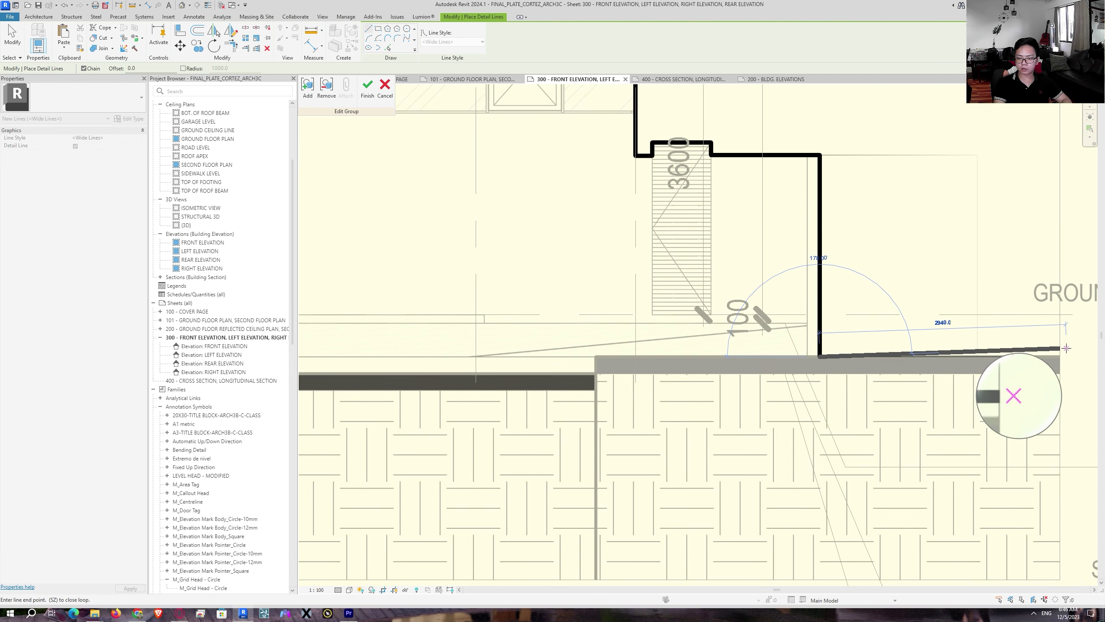
key("Escape")
key("Escape")
Step: Finish editing the FRONT ELEVATION OUTLINE group and clear the selection
scroll(827, 372, "down", 5)
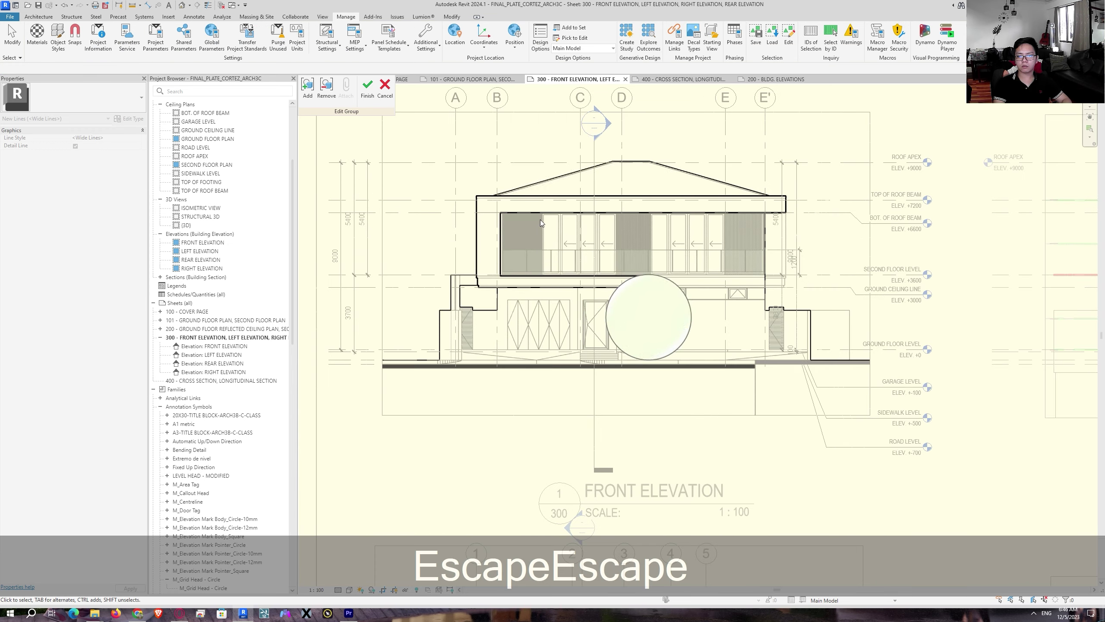
key("Escape")
key("Escape")
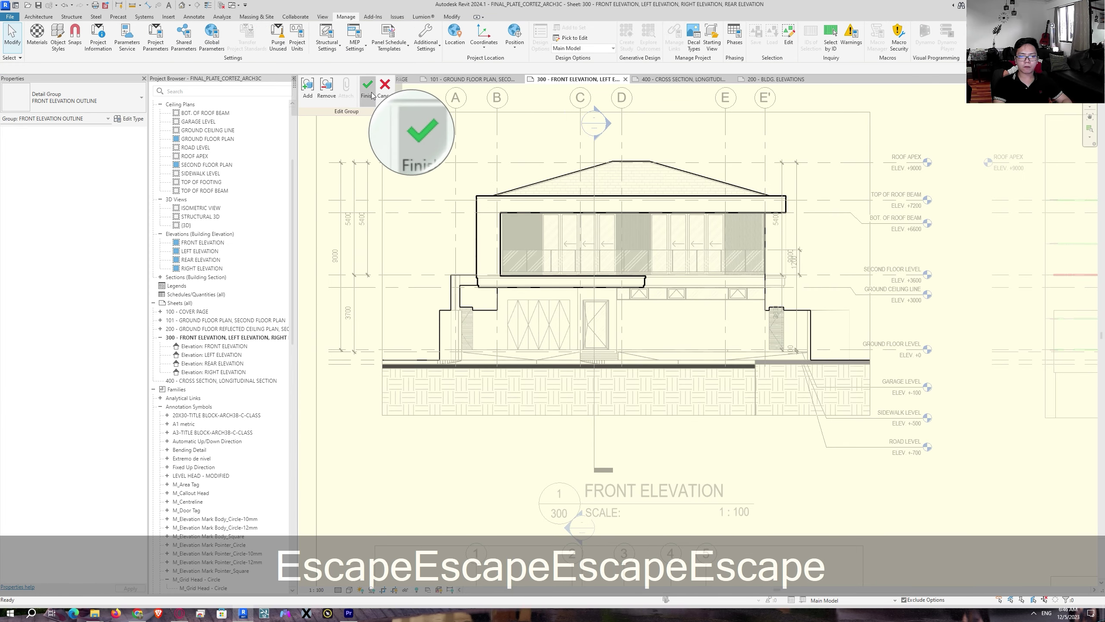
left_click(368, 90)
key("Escape")
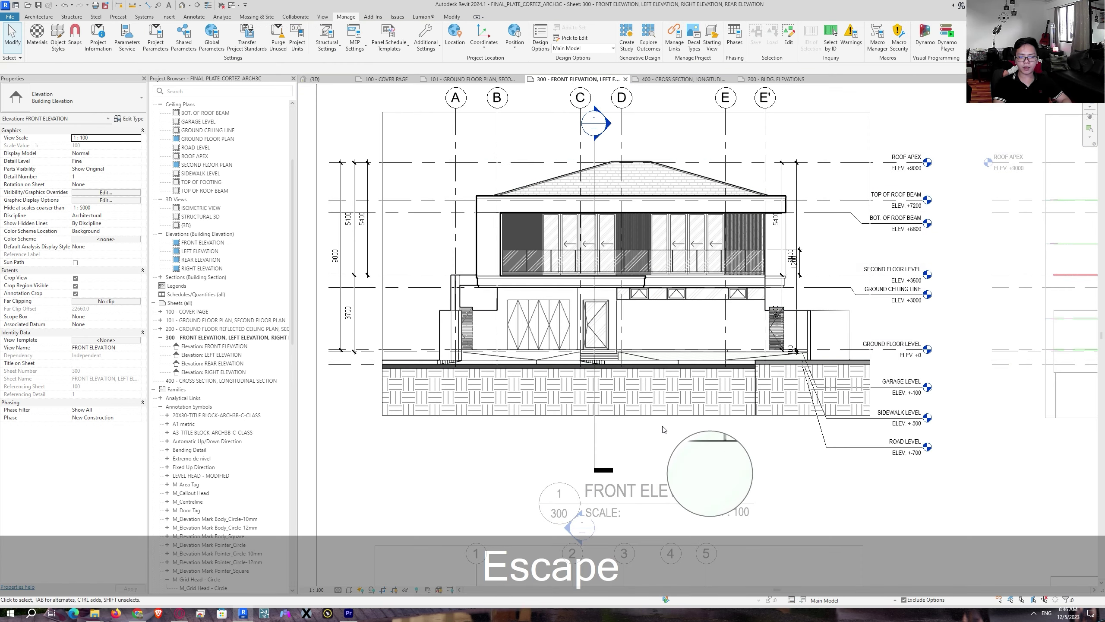
Step: Check the Depth Cueing settings in the front elevation's Graphic Display Options, then close the dialog
middle_click_drag(654, 251, 651, 275)
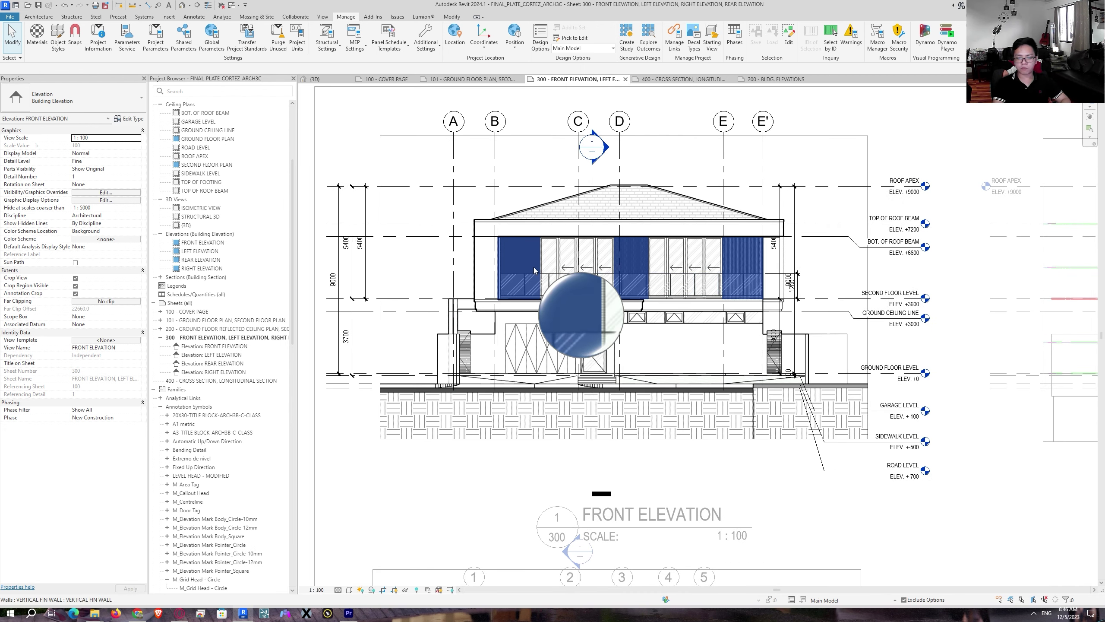
scroll(557, 412, "up", 2)
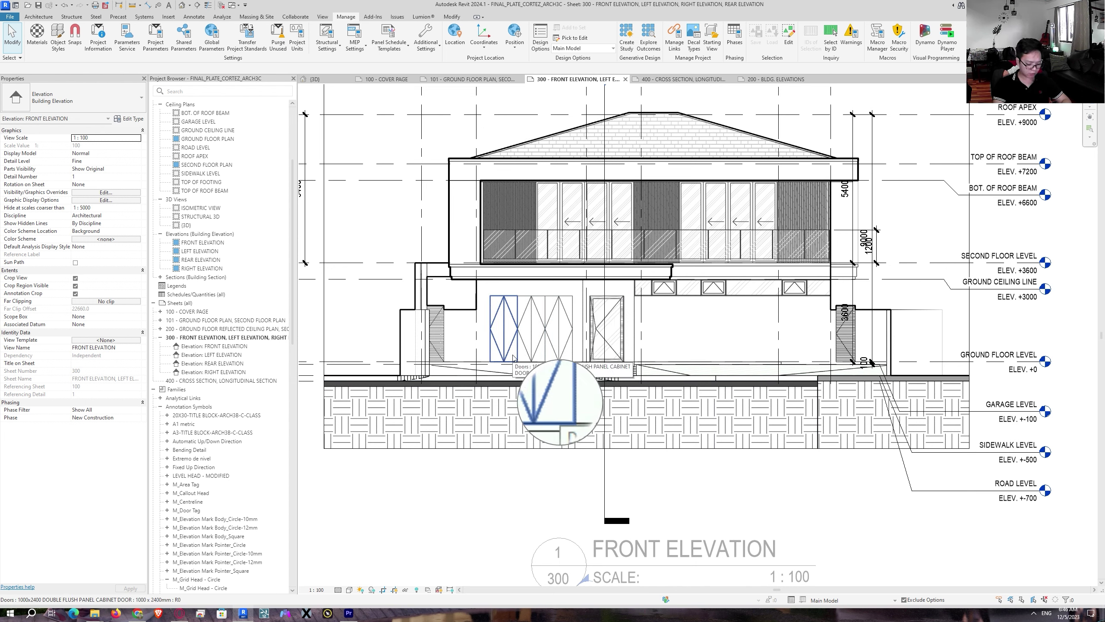
key("g")
key("d")
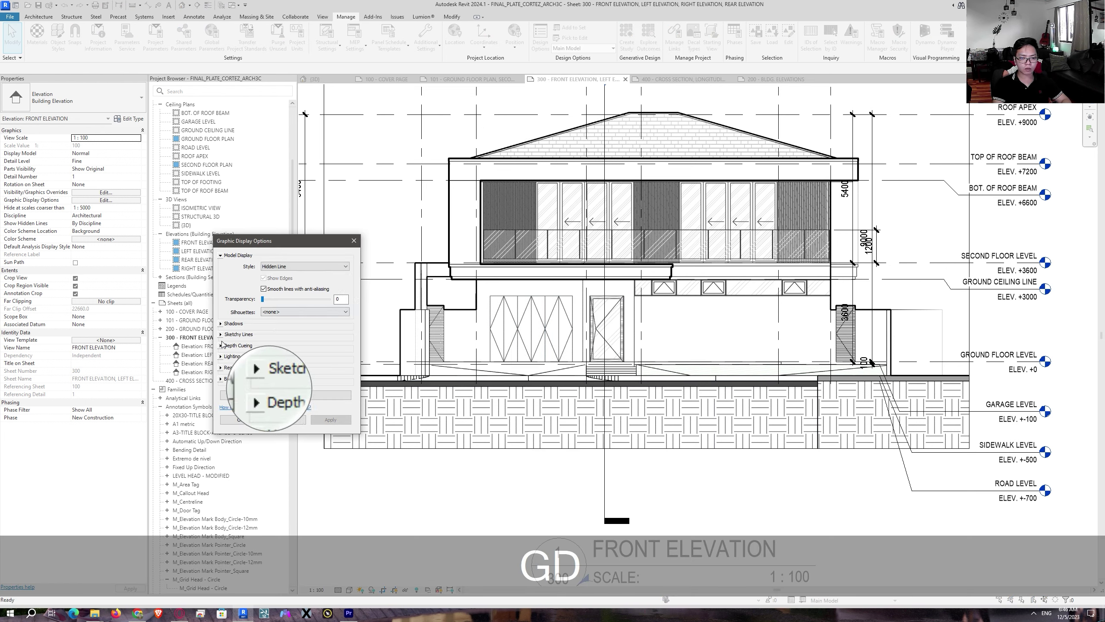
left_click(221, 345)
left_click(254, 477)
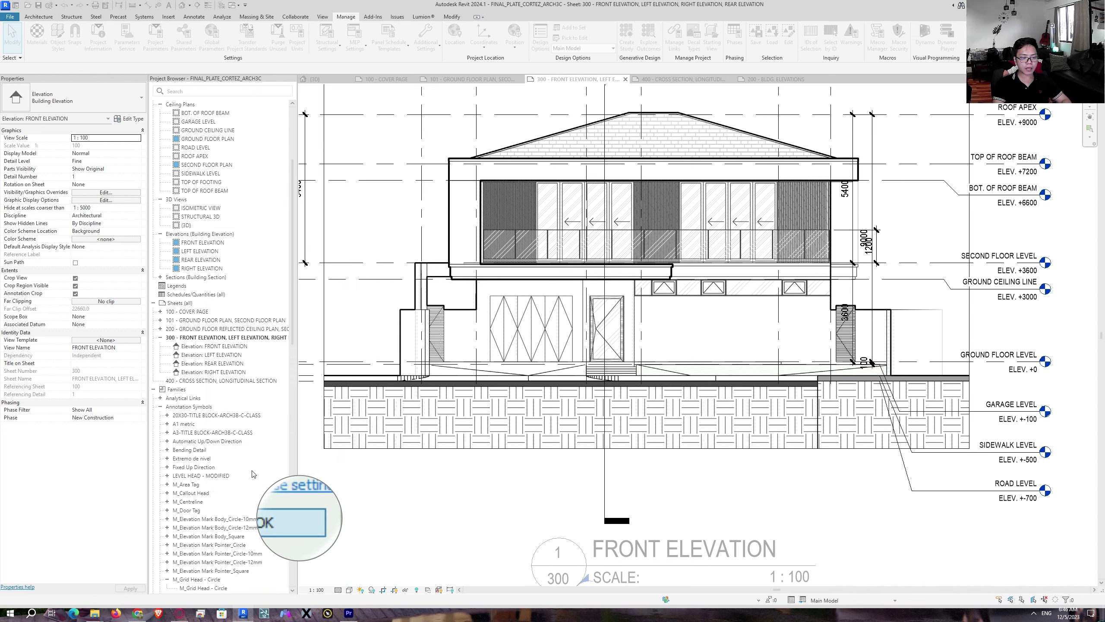
key("Escape")
key("Escape")
key("Escape")
Step: Switch to sheet 400 - CROSS SECTION, LONGITUDINAL SECTION and show the whole sheet
middle_click_drag(448, 196, 455, 266)
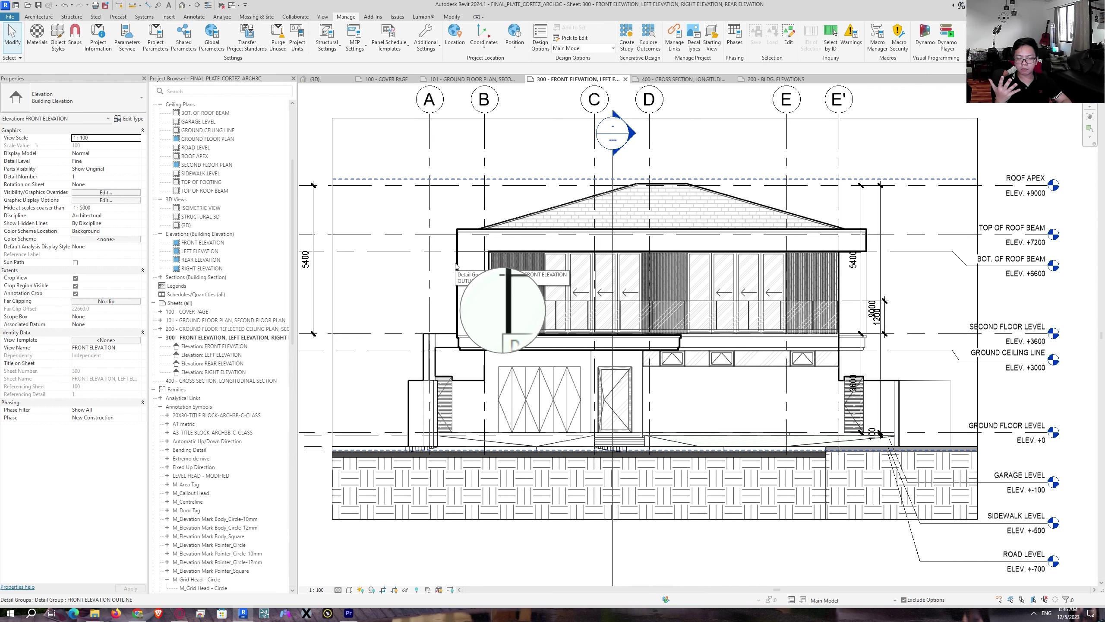
scroll(568, 354, "down", 2)
middle_click_drag(622, 373, 435, 205)
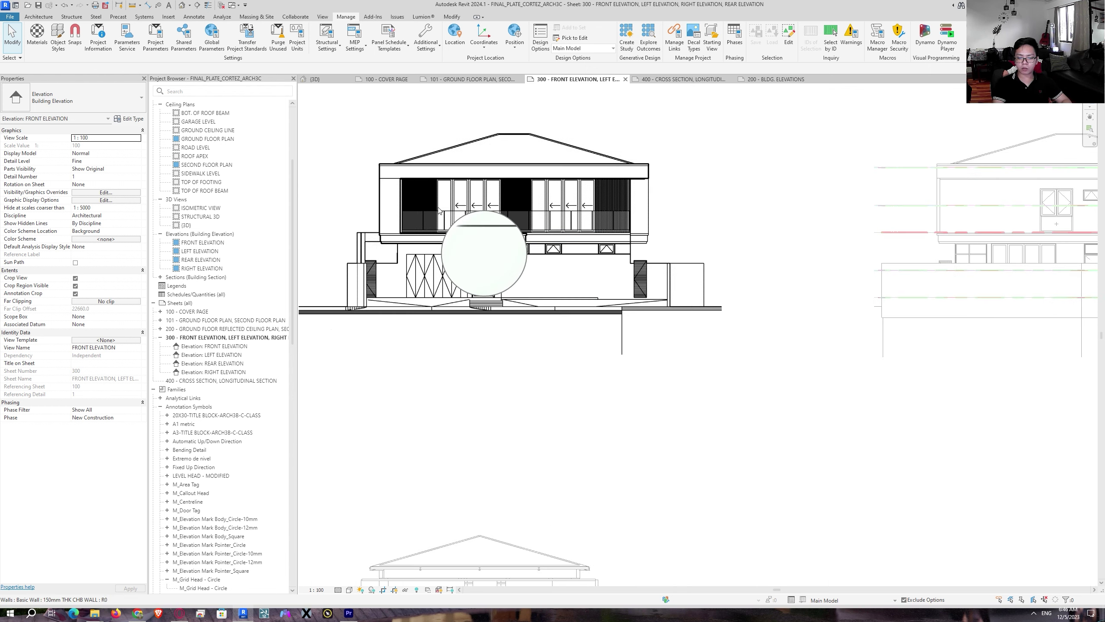
scroll(486, 287, "down", 1)
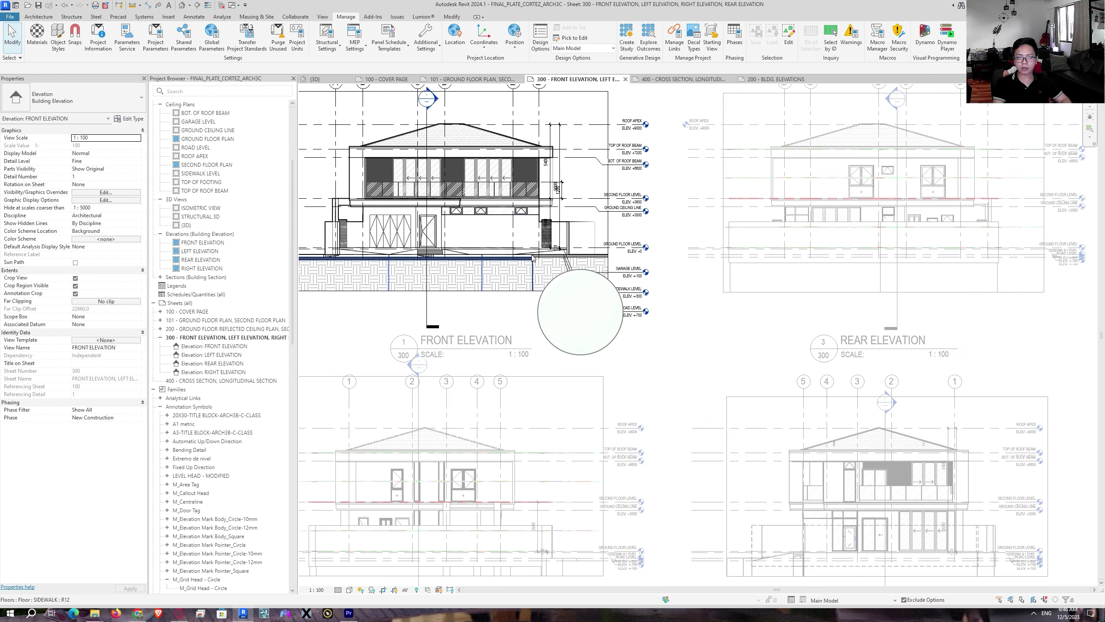
middle_click_drag(644, 259, 641, 257)
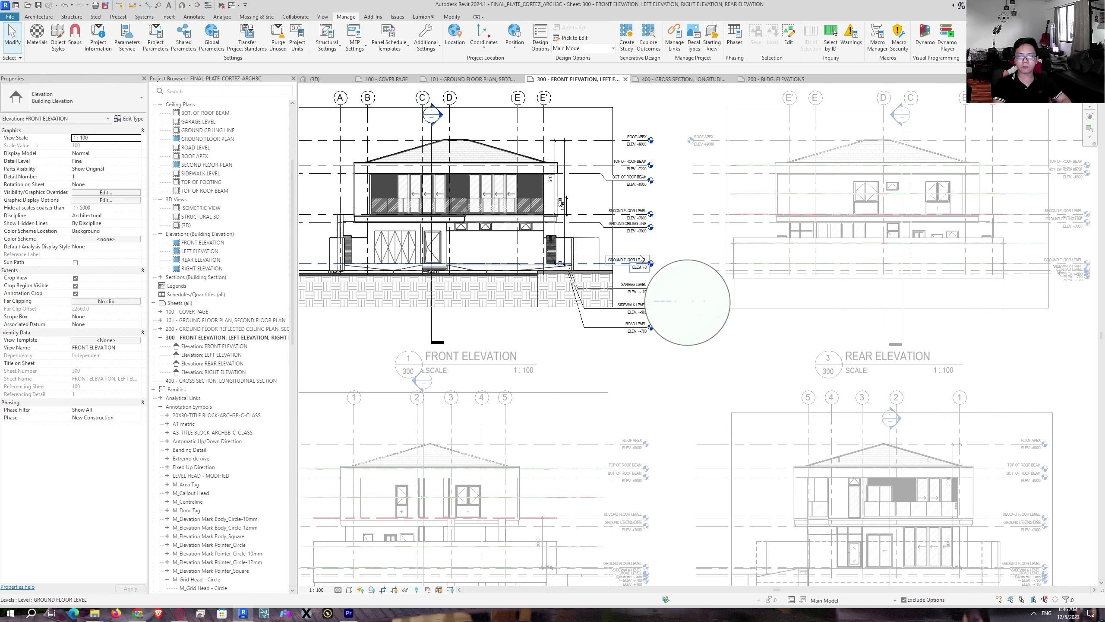
left_click(692, 81)
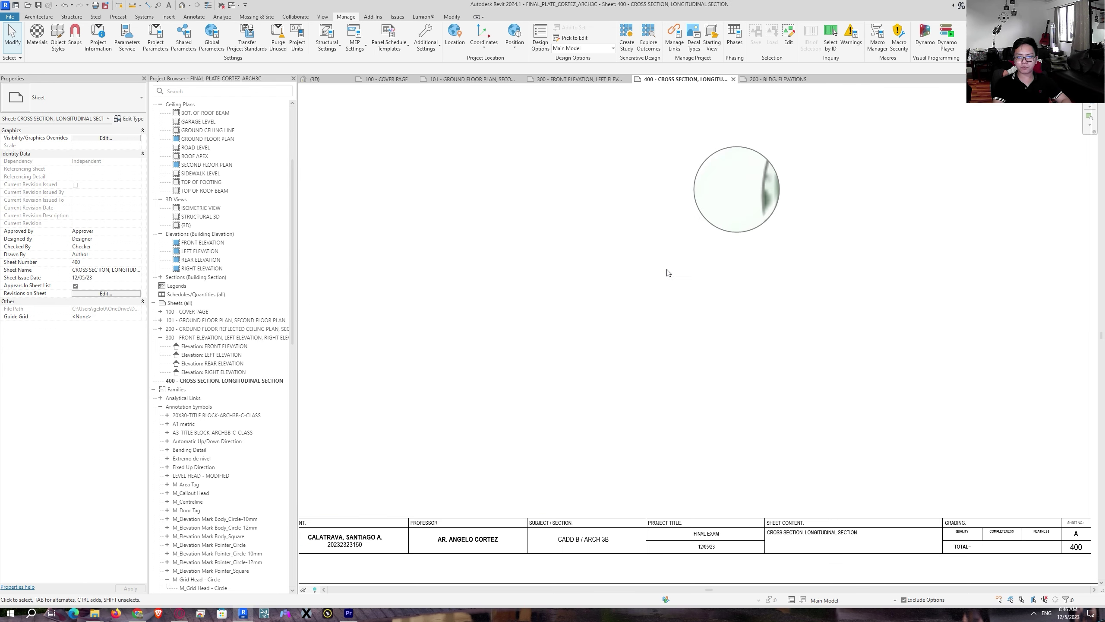
scroll(647, 365, "down", 2)
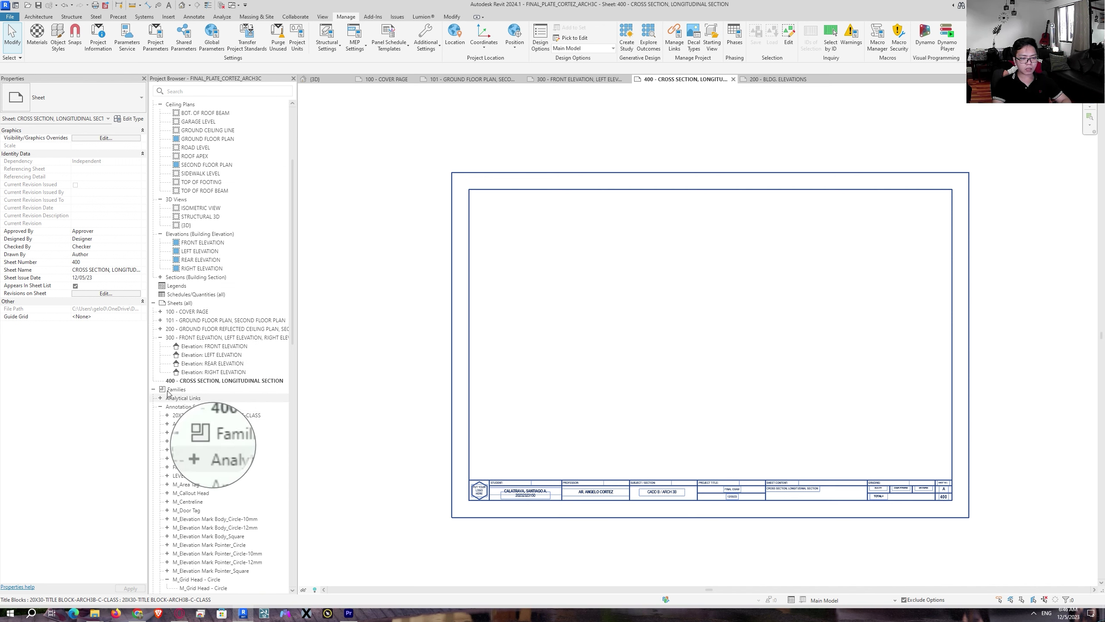
Step: Place the CROSS SECTION view on the left half of sheet 400
left_click(160, 277)
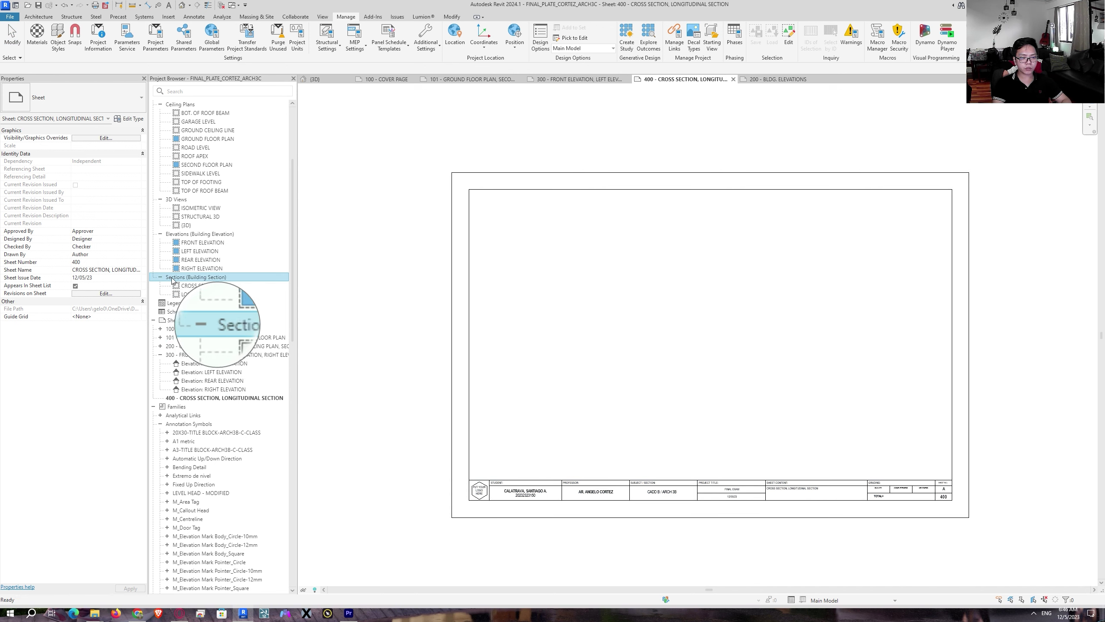
left_click(201, 286)
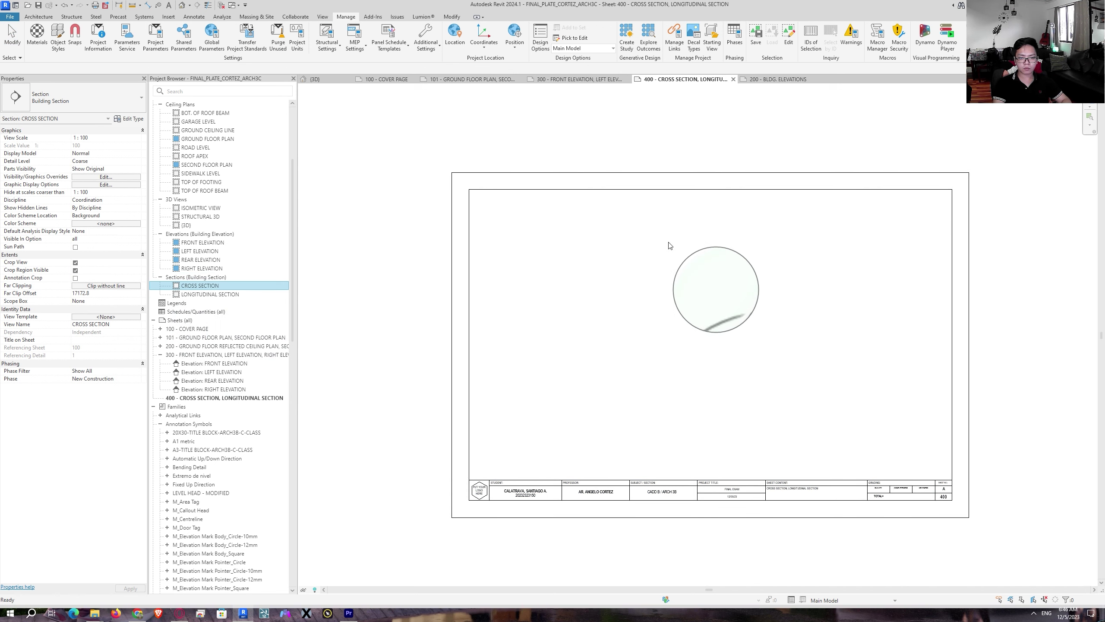
left_click_drag(595, 262, 592, 324)
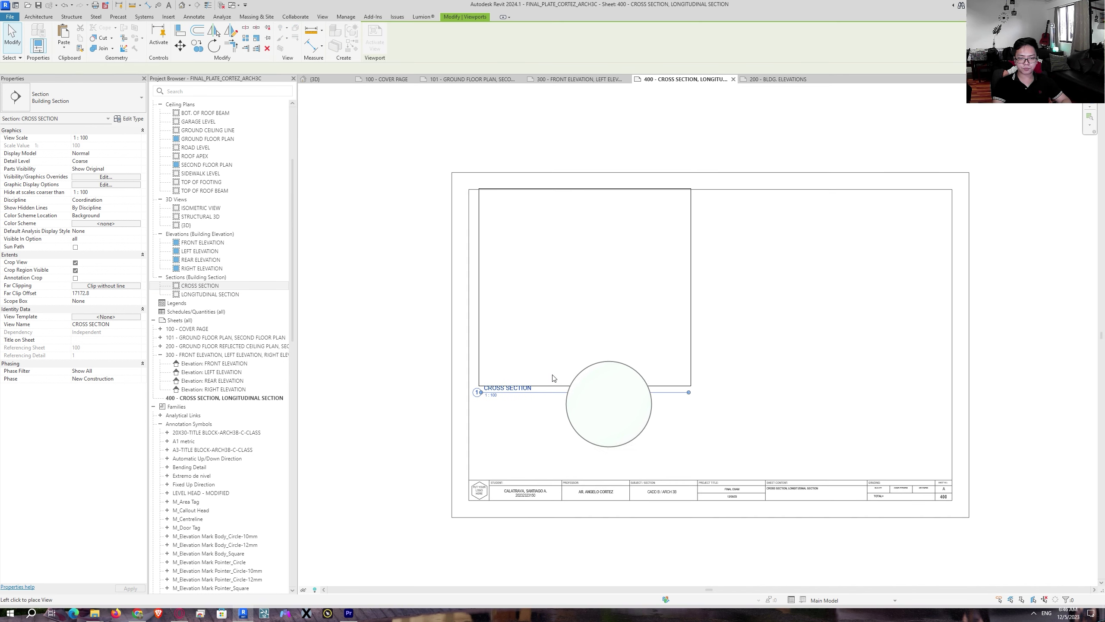
left_click(554, 378)
Step: Place the LONGITUDINAL SECTION view beside the cross section on the right half of the sheet
left_click(221, 295)
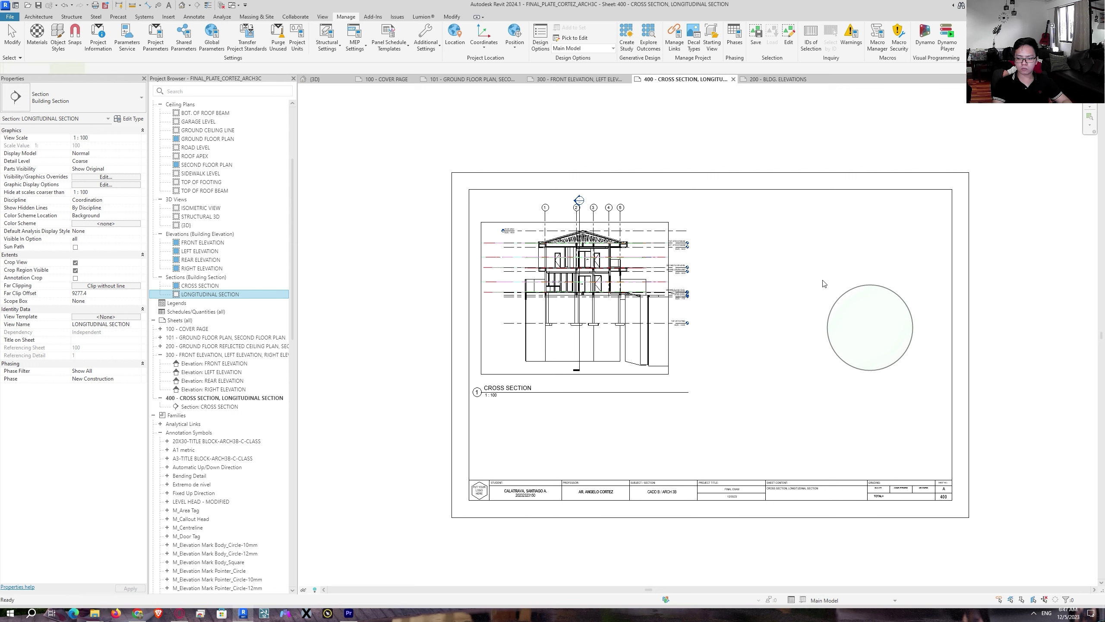
left_click_drag(823, 283, 824, 287)
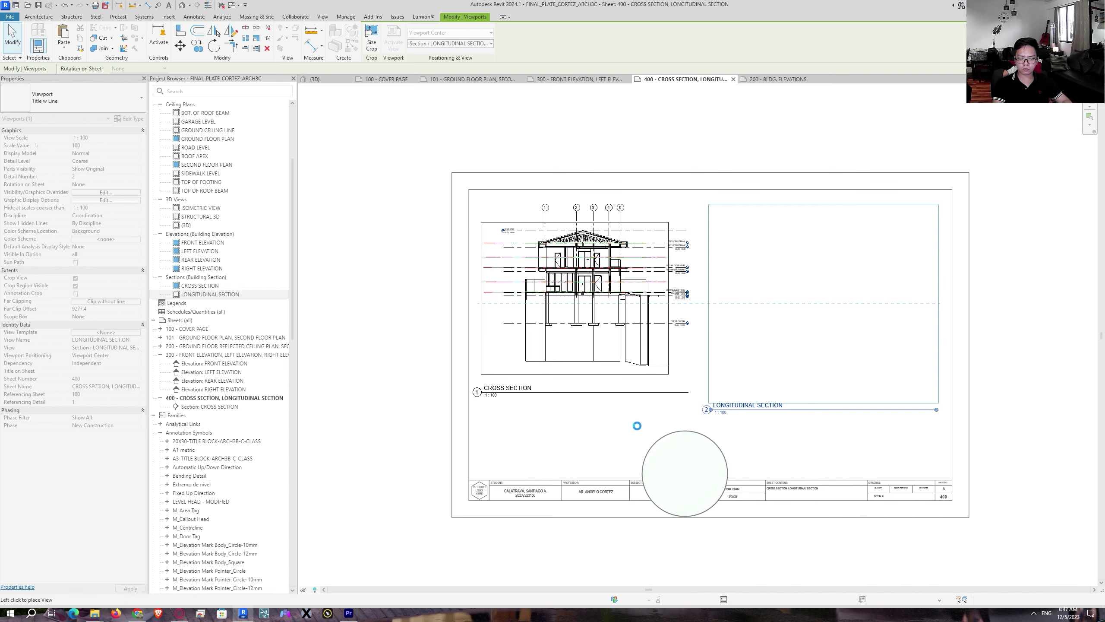
key("Escape")
key("Escape")
Step: Change the viewport type of both section views to TITLE VIEW2
scroll(636, 435, "up", 2)
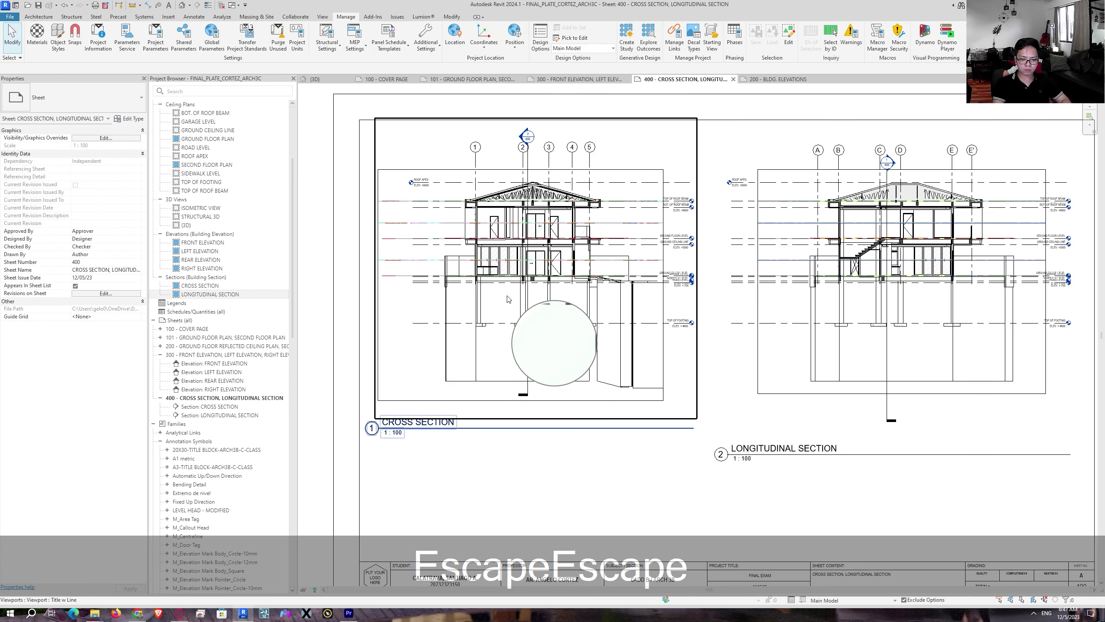
left_click(508, 296)
left_click(794, 284, "ctrl")
left_click(68, 94)
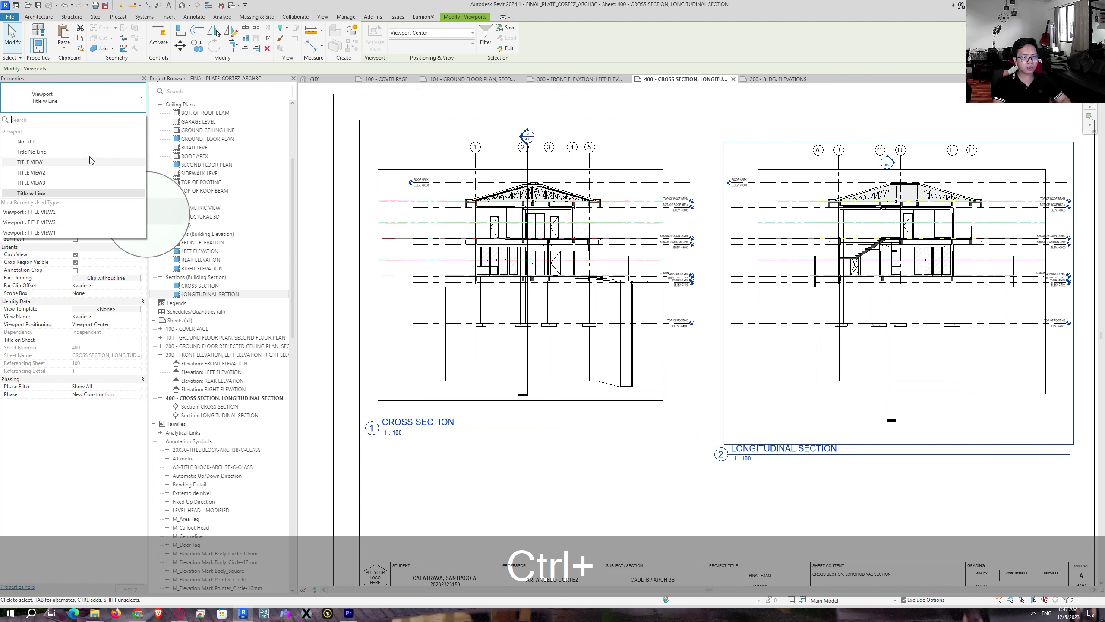
left_click(82, 172)
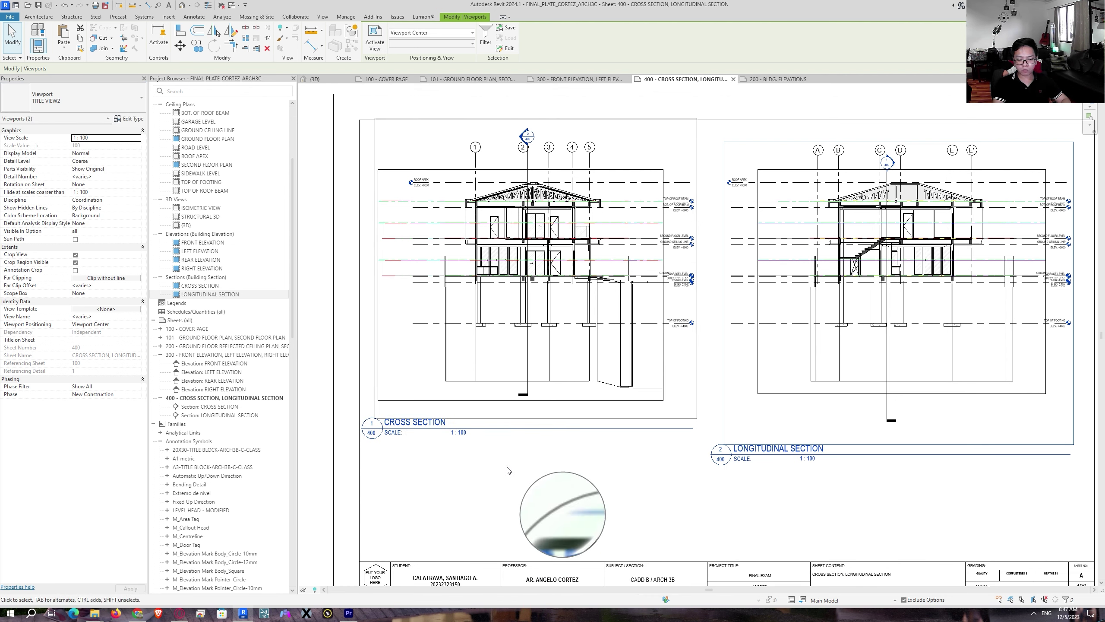
left_click(411, 452)
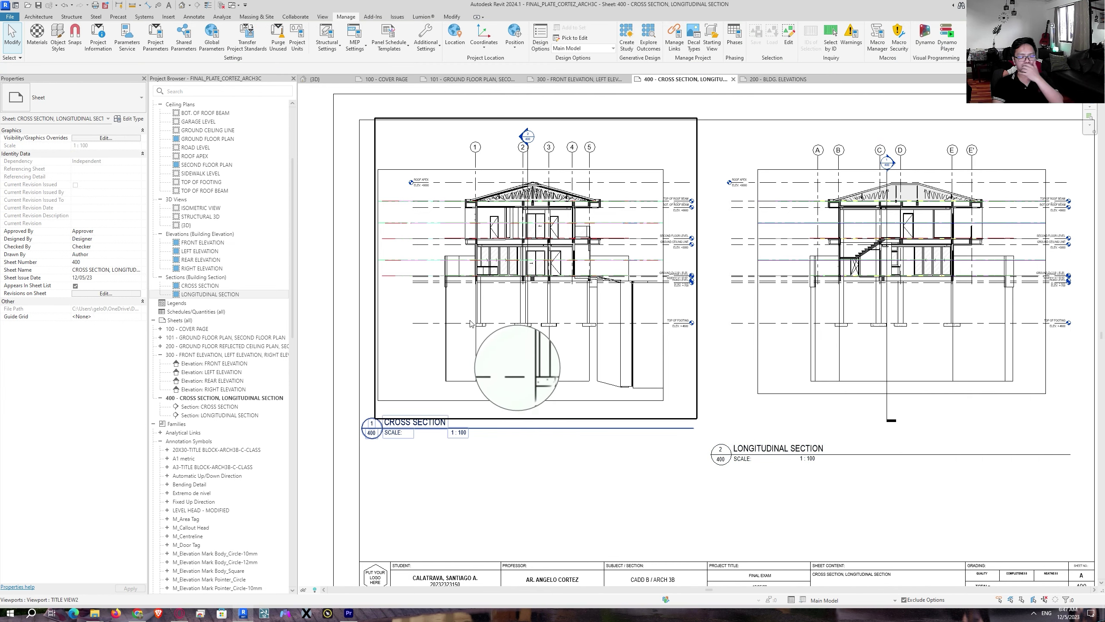
Step: Activate the CROSS SECTION viewport for editing on the sheet
middle_click_drag(471, 324, 487, 365)
left_click(496, 352)
scroll(496, 352, "up", 3)
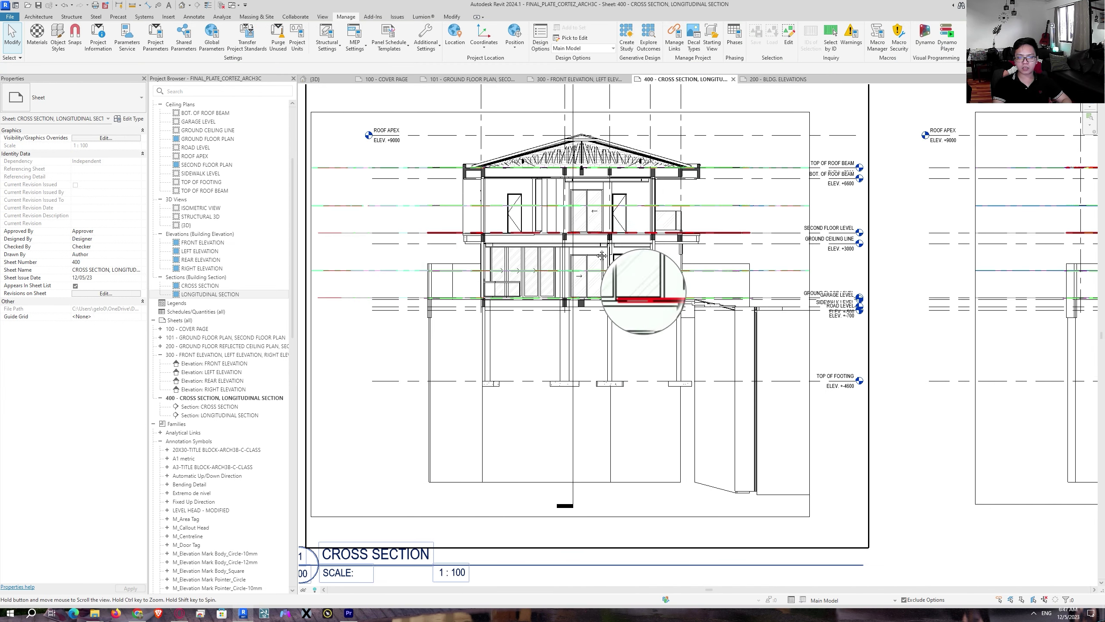
double_click(617, 339)
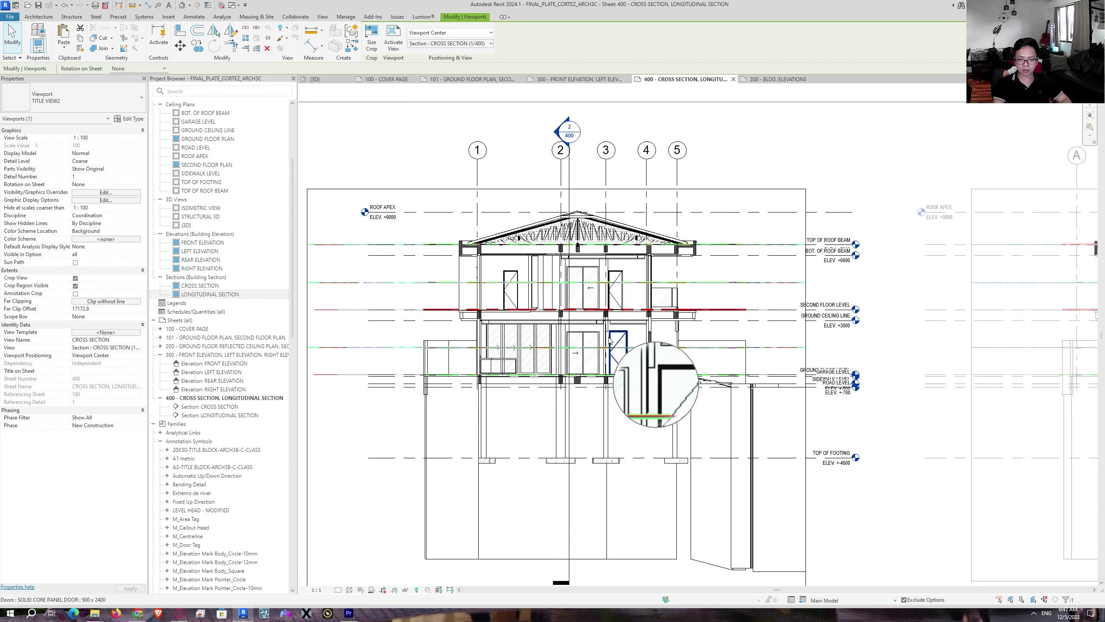
Step: Hide all imported DWG files in the cross section's Visibility/Graphic Overrides, keeping Imports in Families visible
key("v")
key("v")
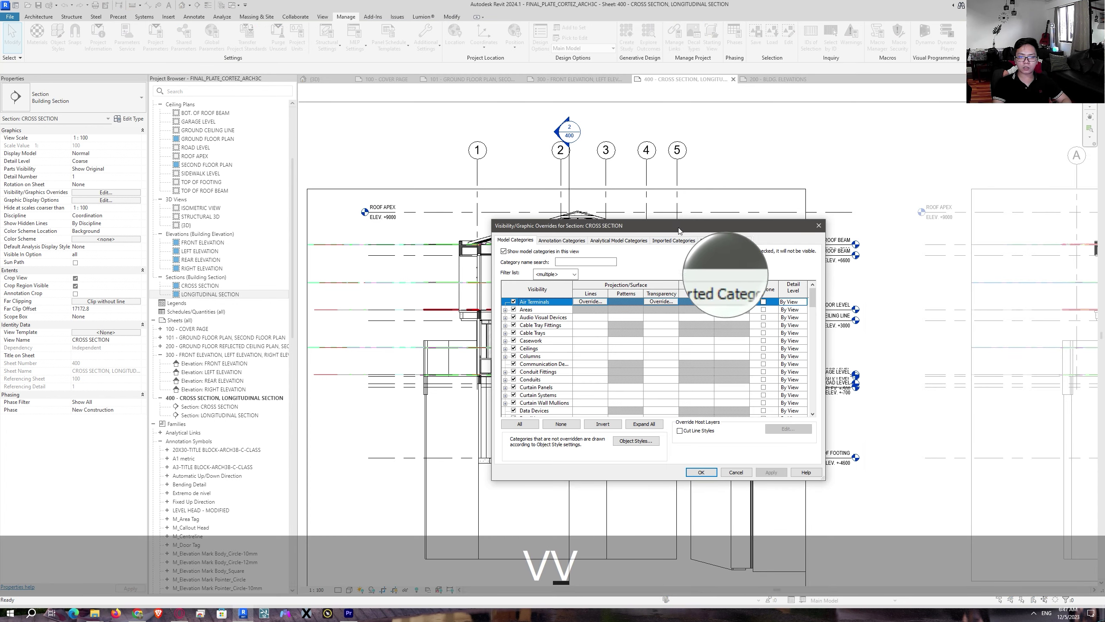
left_click(674, 240)
left_click(519, 402)
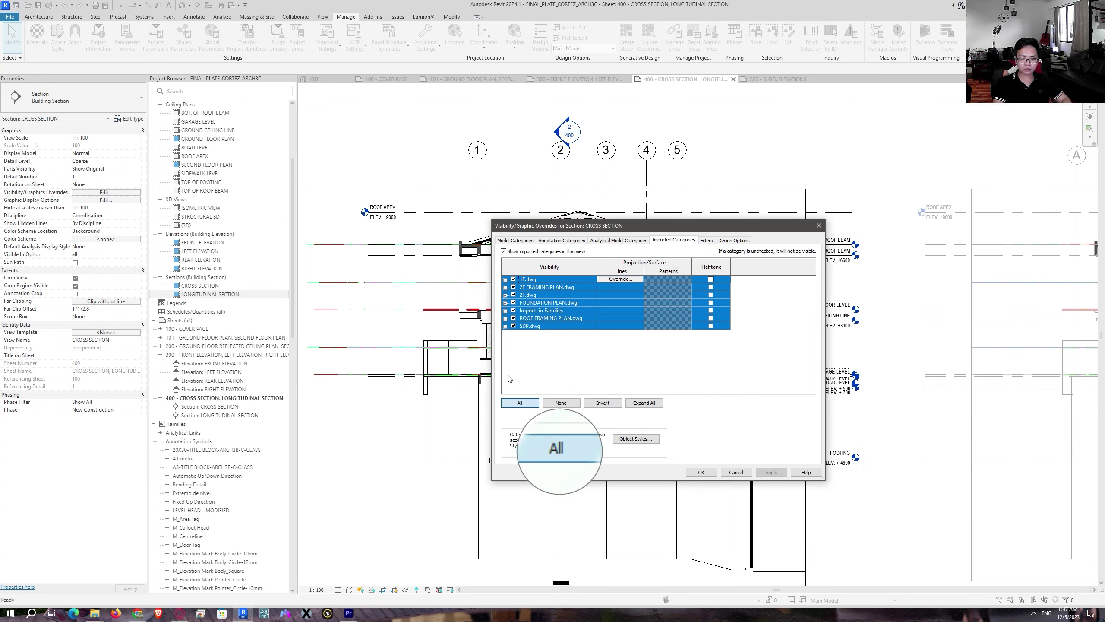
left_click(513, 326)
left_click(515, 335)
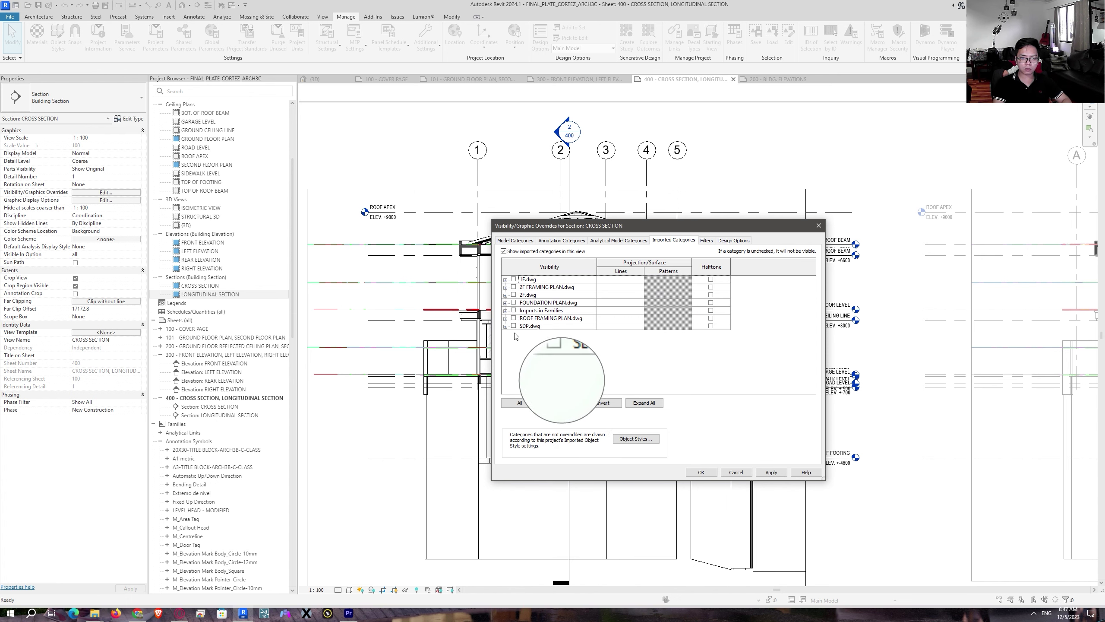
left_click(516, 310)
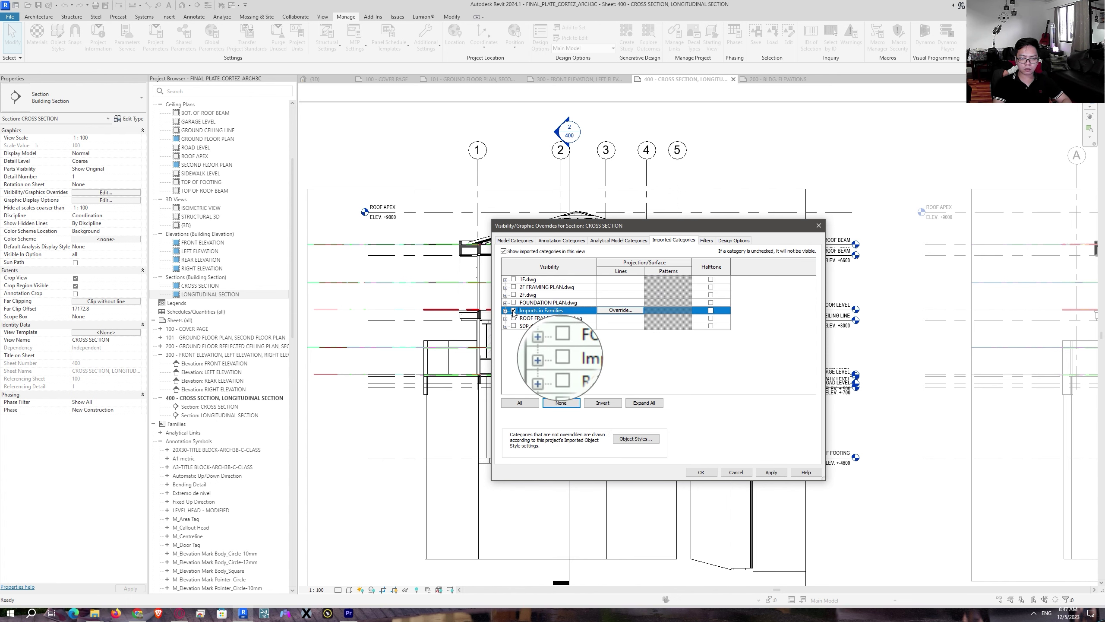
left_click(701, 472)
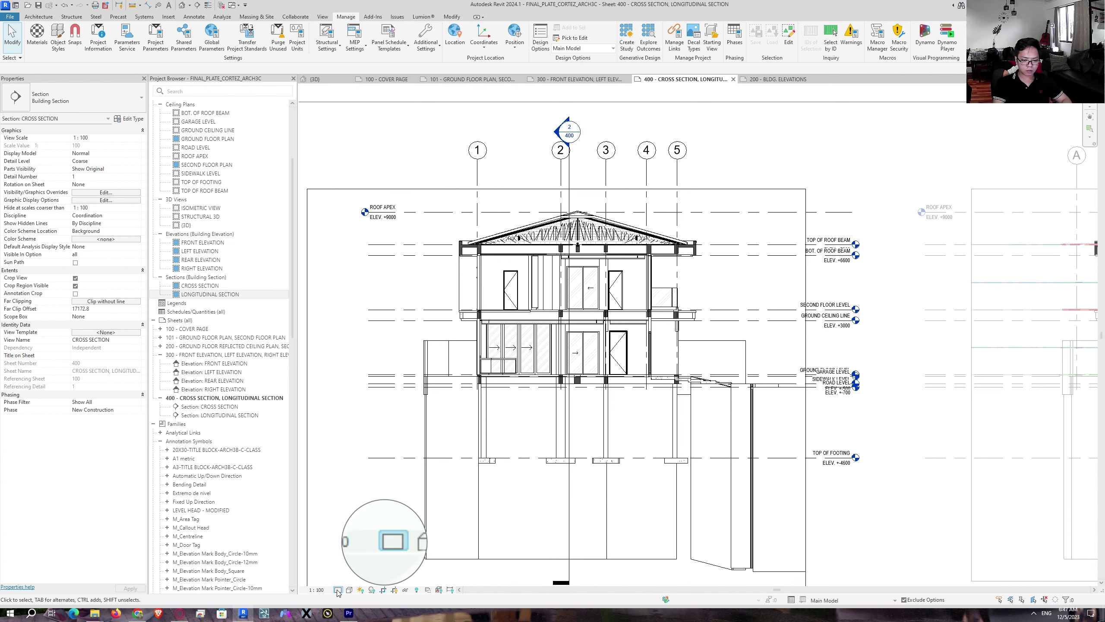
middle_click_drag(397, 500, 428, 432)
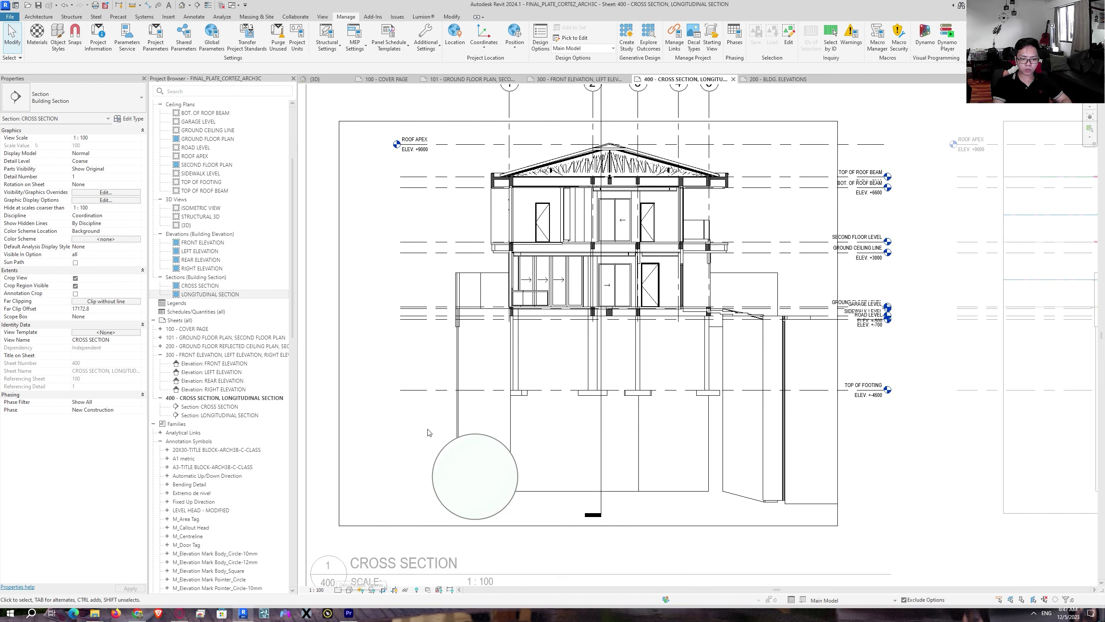
left_click(337, 451)
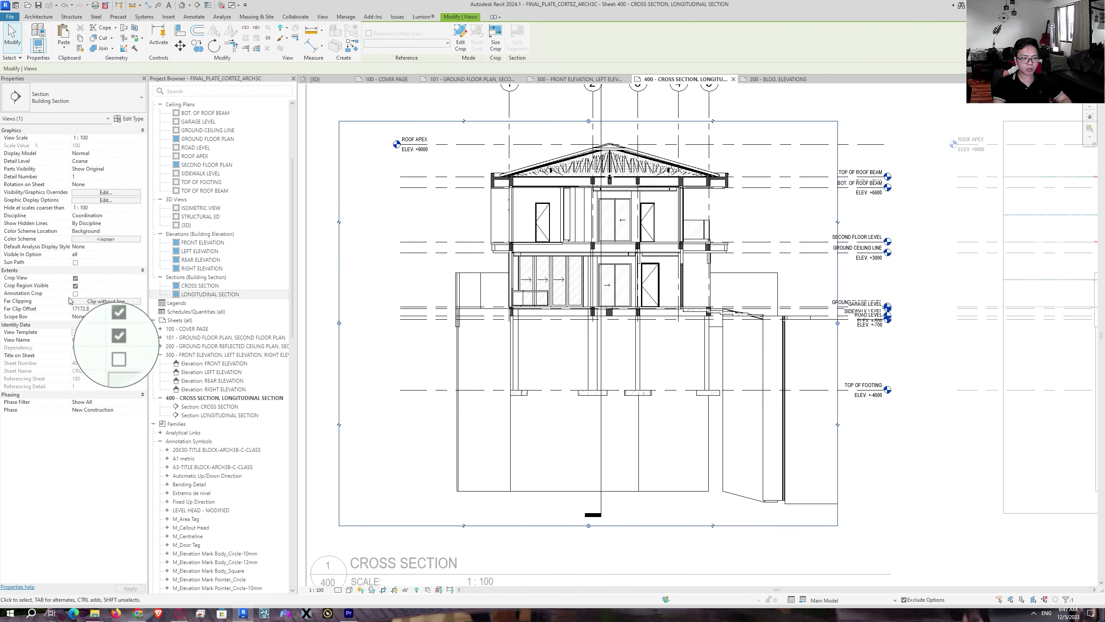
middle_click_drag(563, 423, 564, 454)
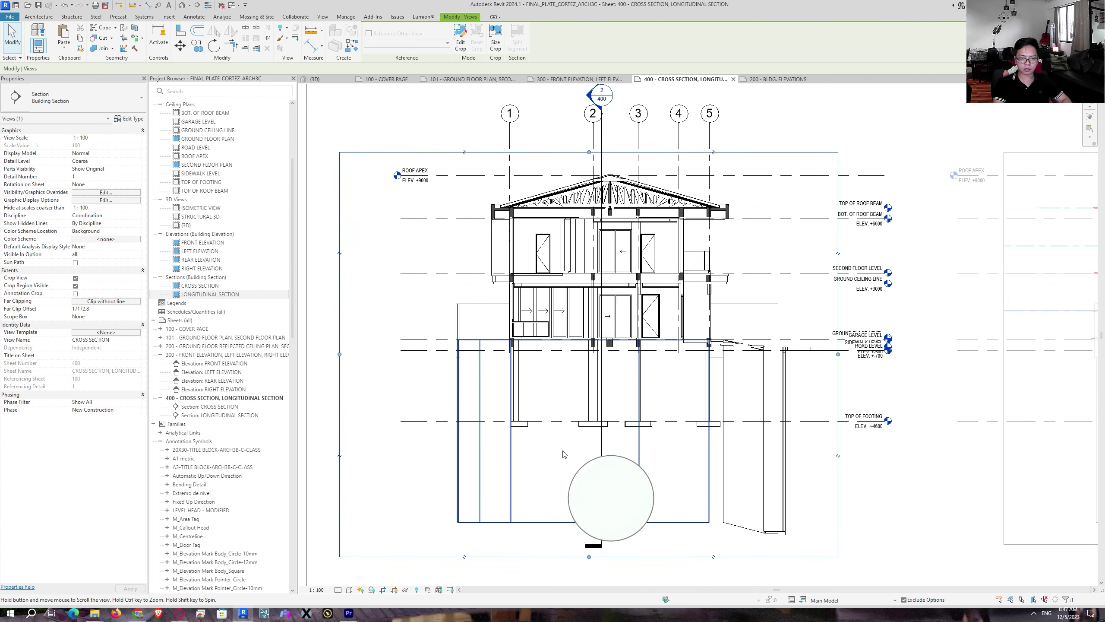
left_click(455, 179)
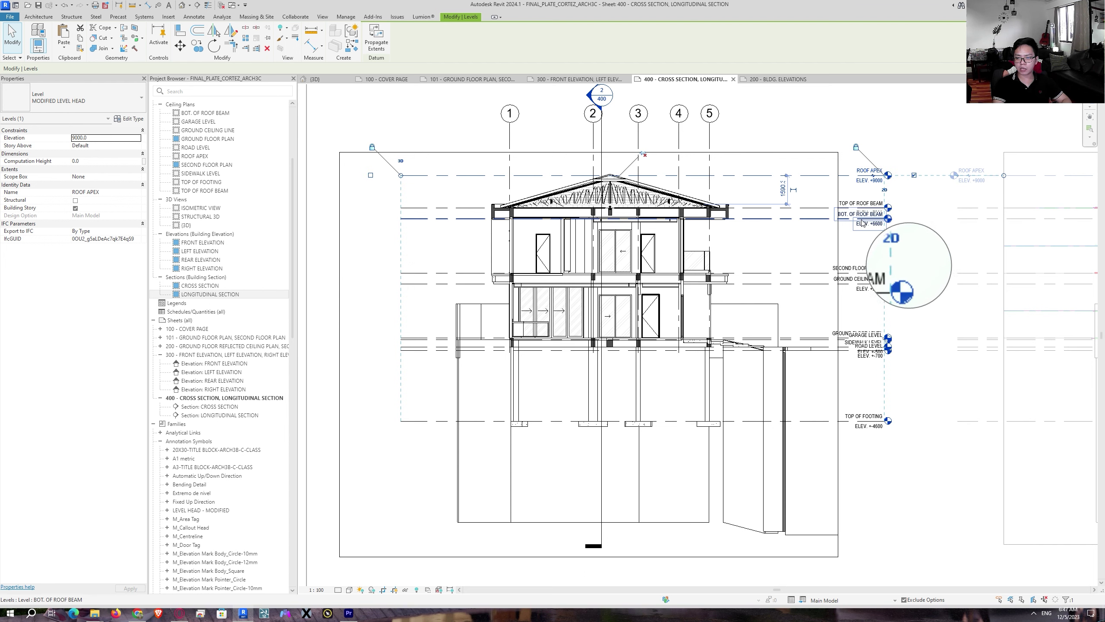
key("Escape")
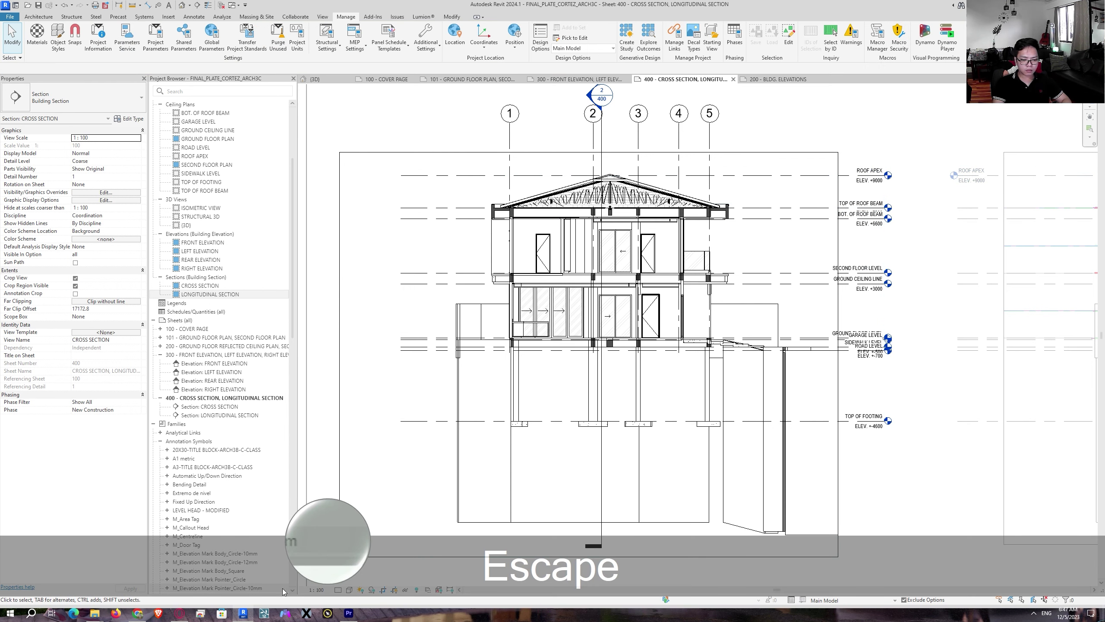
Step: Set the cross section's detail level to Fine and enable smooth lines with anti-aliasing and Show Depth in its Graphic Display Options
left_click(338, 589)
left_click(350, 581)
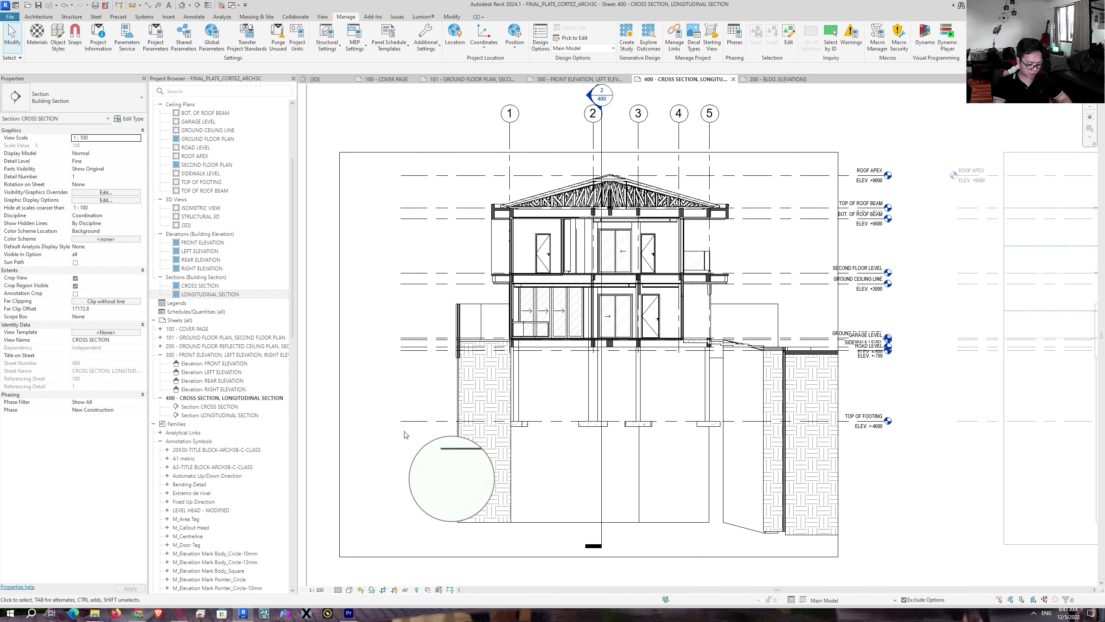
key("g")
key("d")
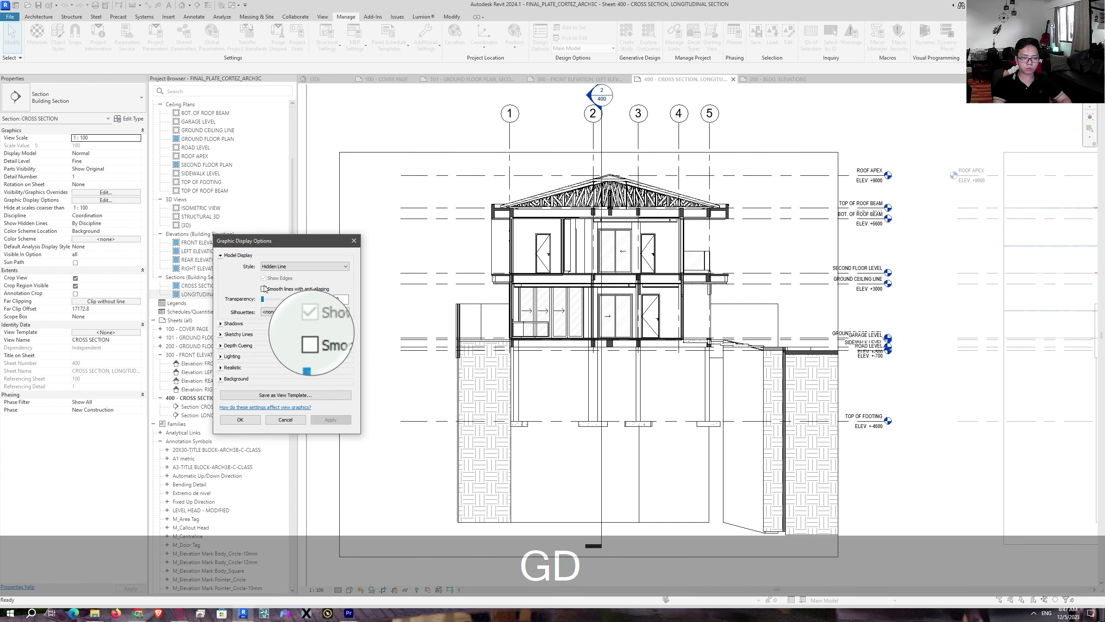
left_click(264, 289)
left_click(221, 346)
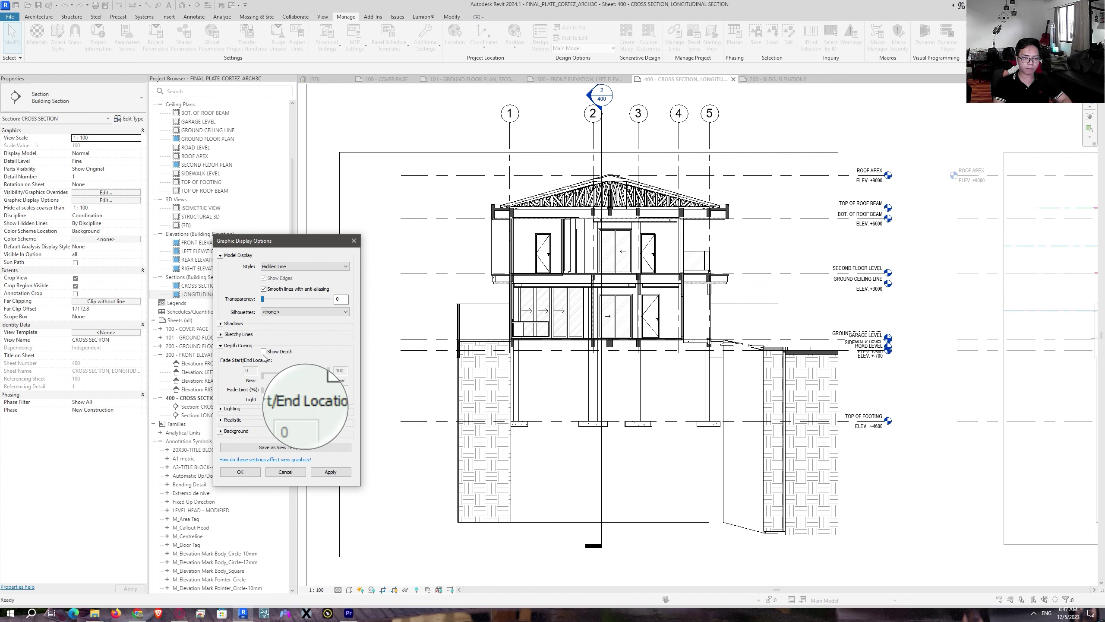
left_click(331, 471)
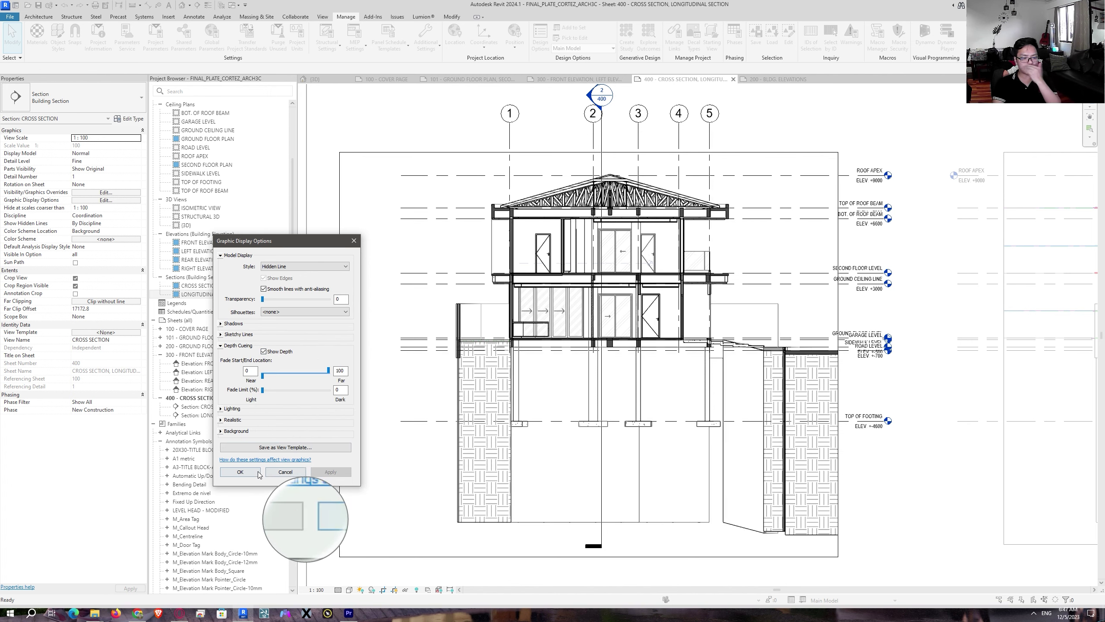
left_click(240, 472)
Step: Inspect the run type properties of the monolithic stair between SIDEWALK LEVEL and GARAGE LEVEL, leaving the run type unchanged
scroll(559, 261, "up", 4)
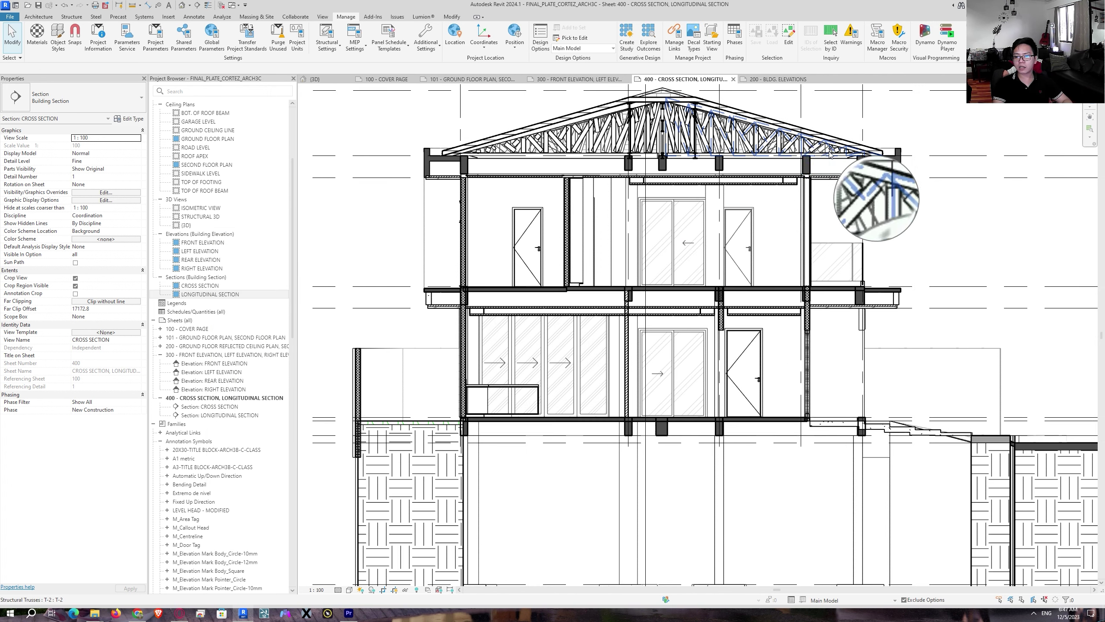
key("Escape")
key("Escape")
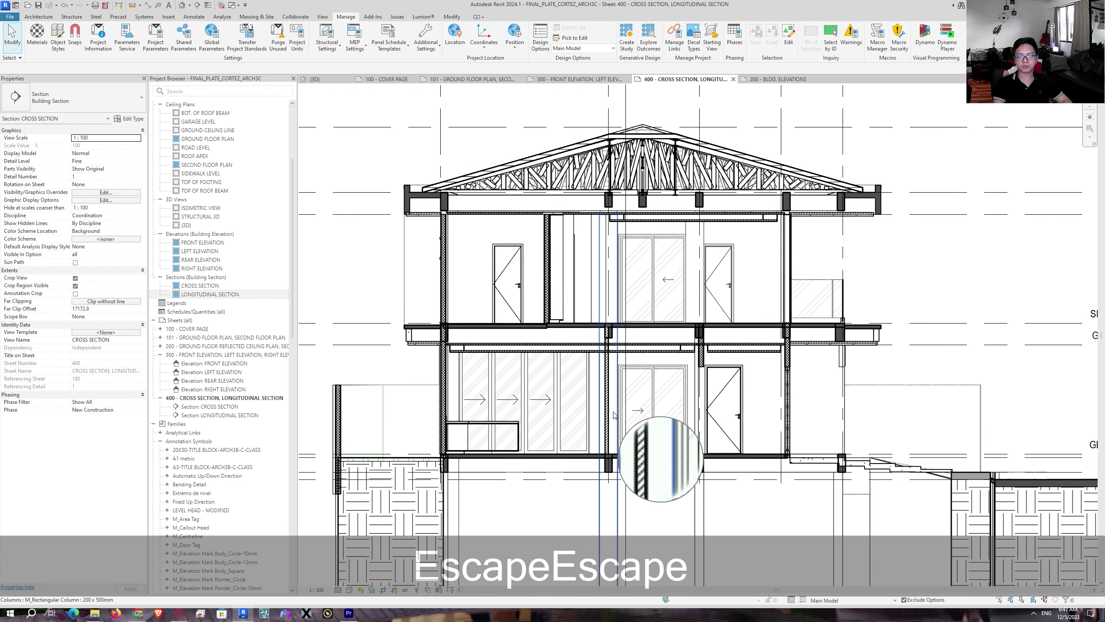
scroll(907, 434, "up", 5)
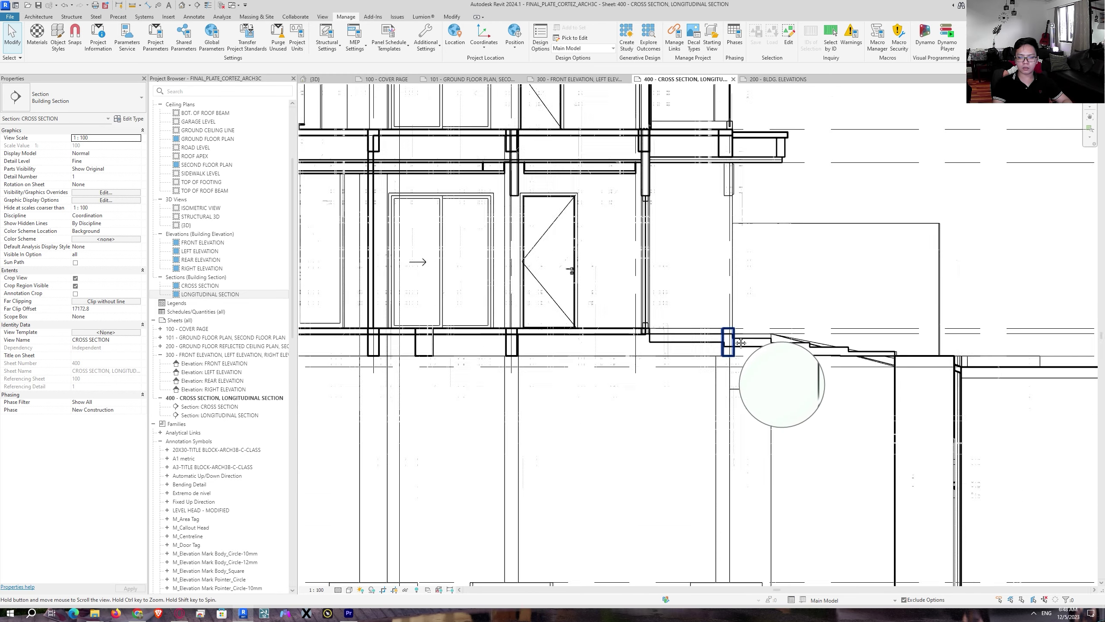
left_click(713, 322)
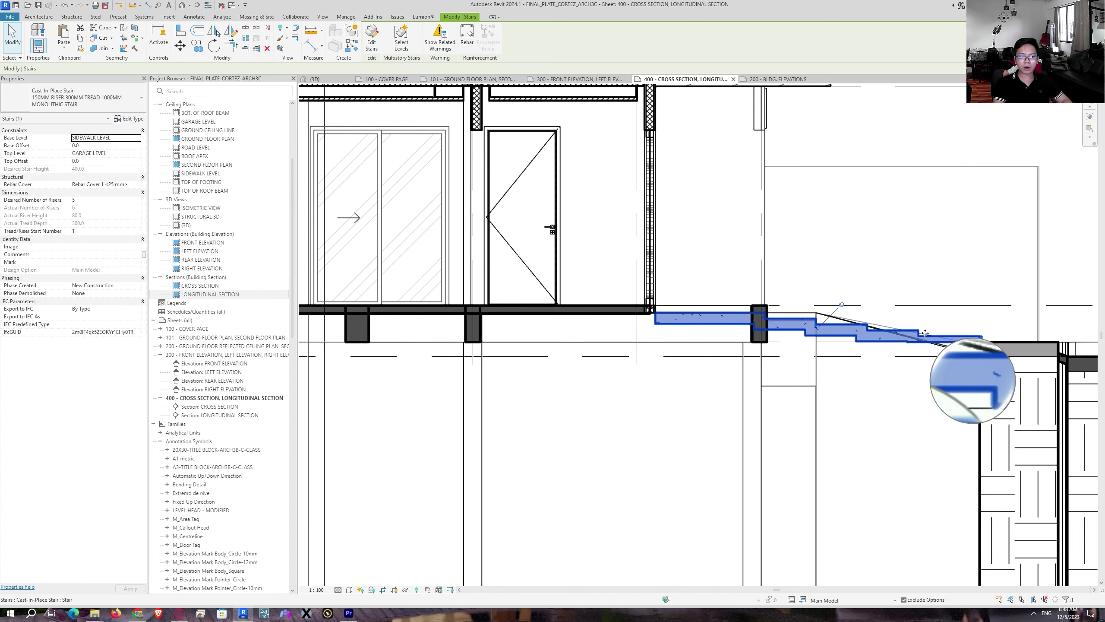
scroll(931, 326, "up", 2)
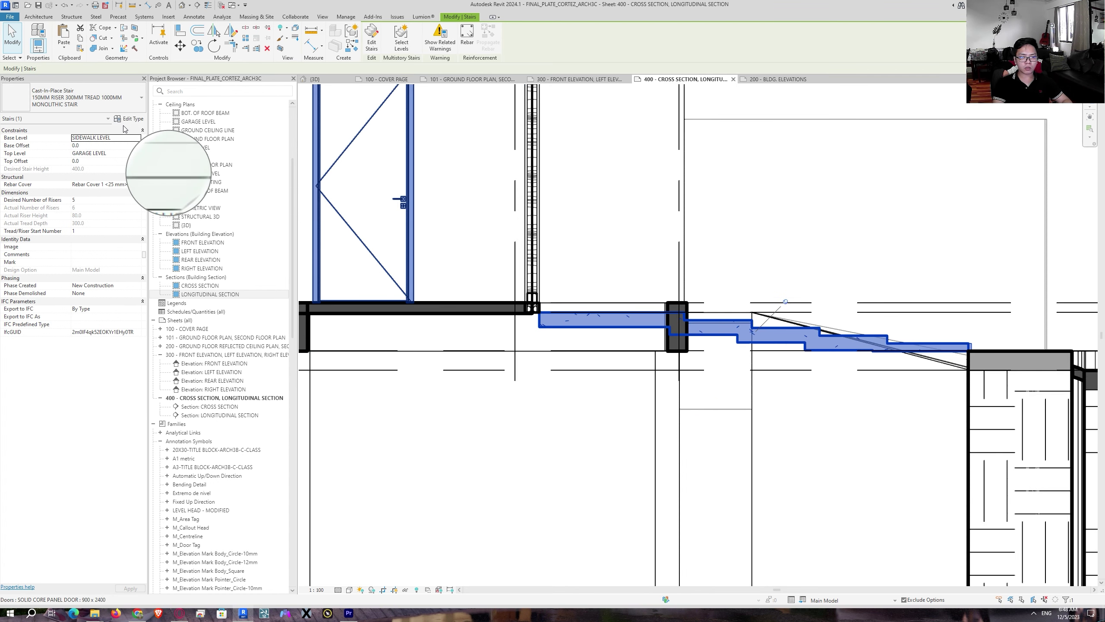
left_click(131, 119)
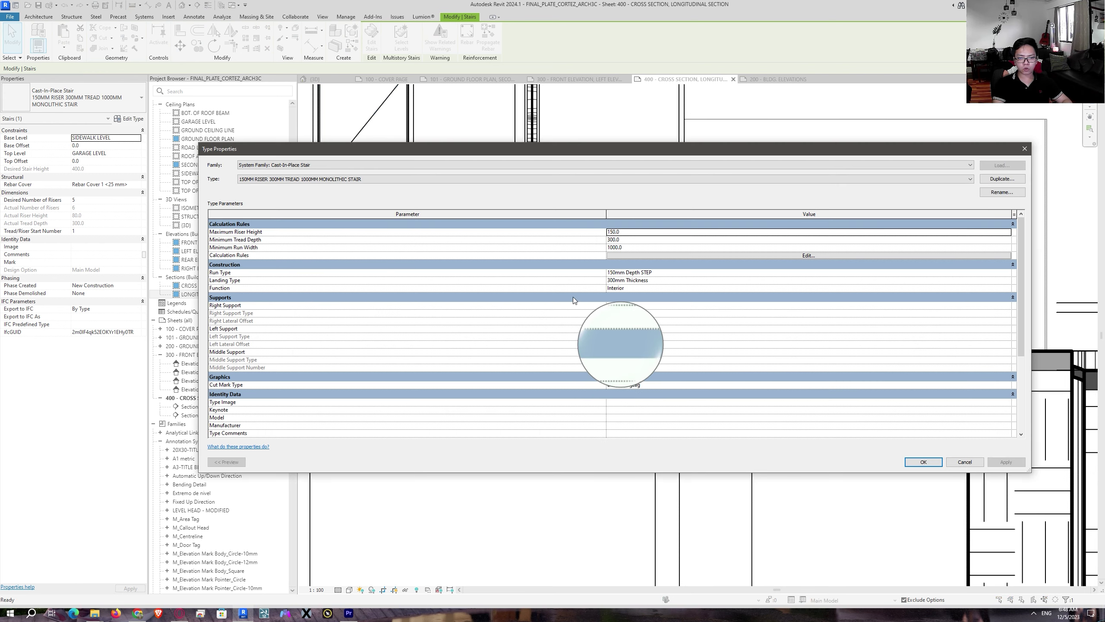
left_click(1008, 271)
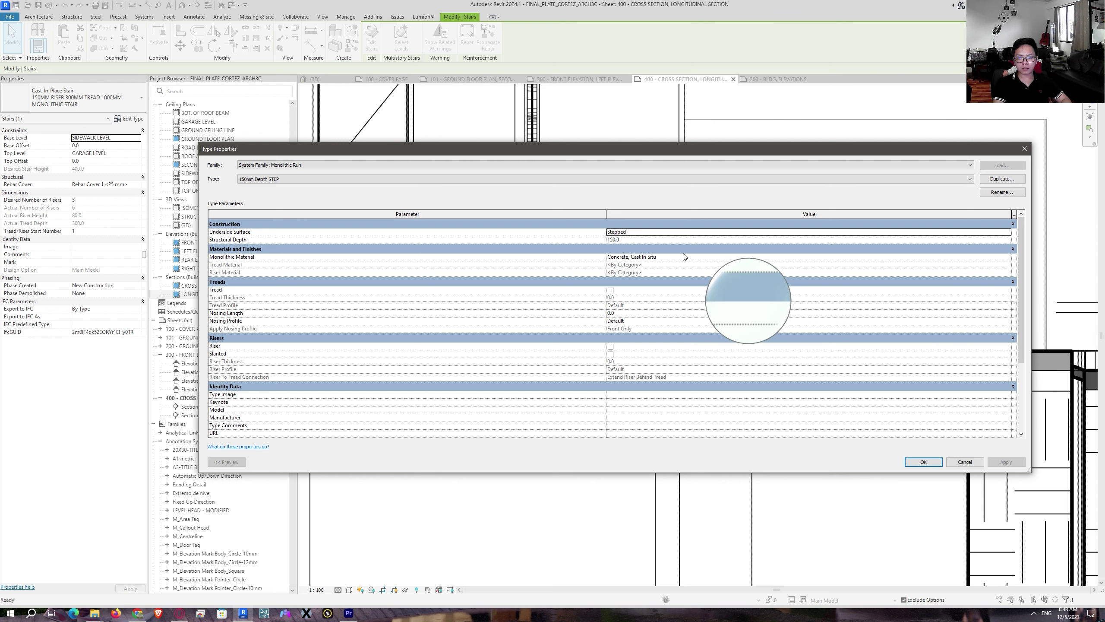
left_click(964, 461)
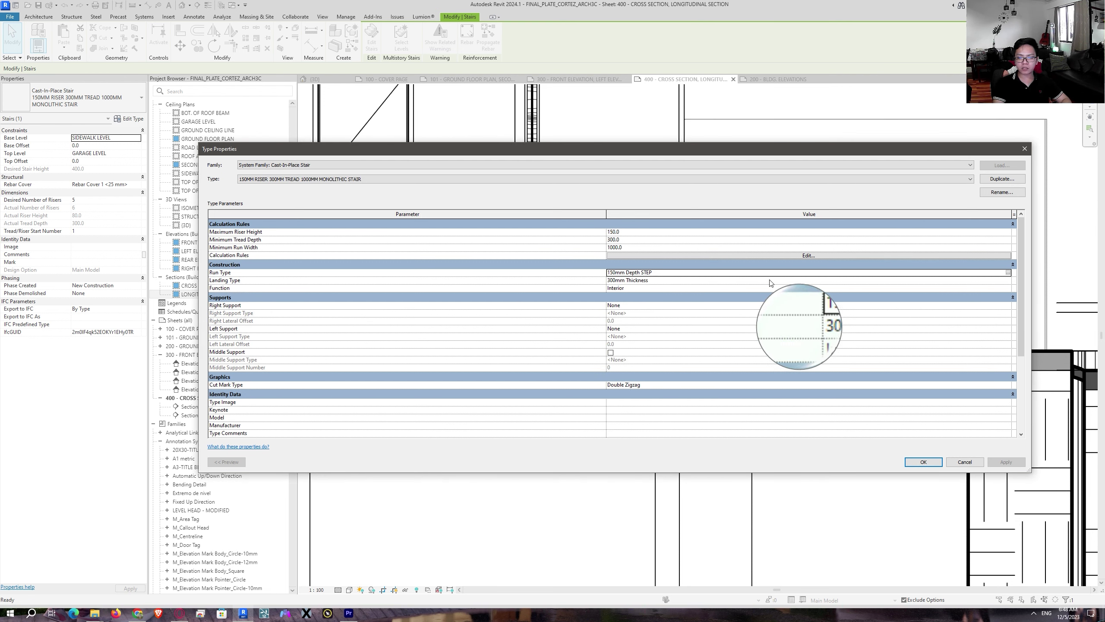
Step: Set the monolithic material of the stair's 150mm Depth STEP run type to CONCRETE DENSE
left_click(1008, 272)
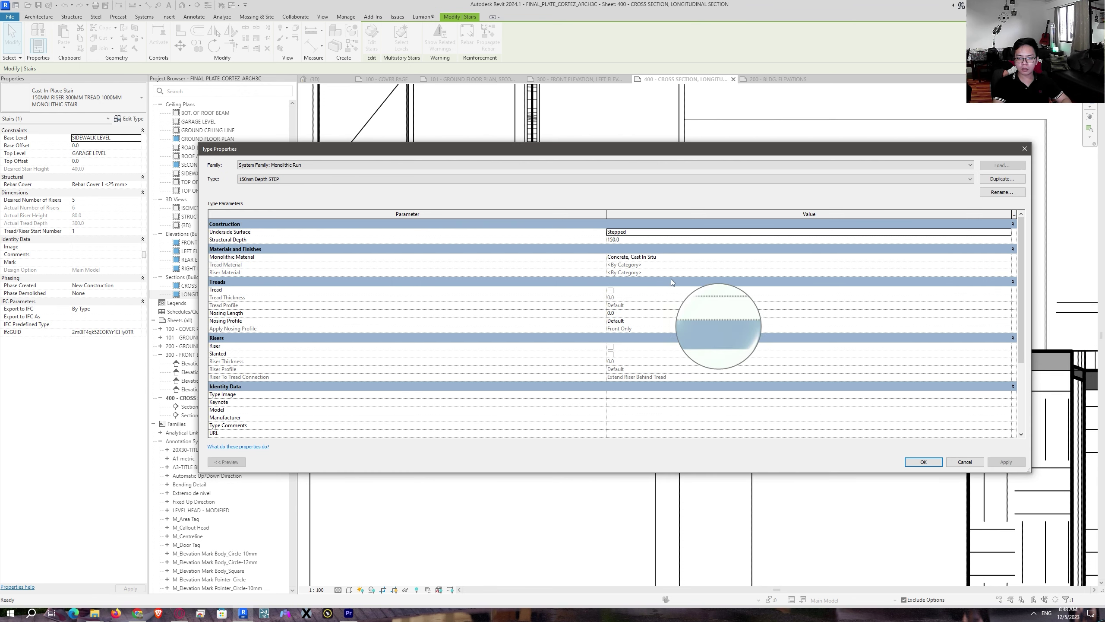
left_click(638, 257)
key("ctrl+a")
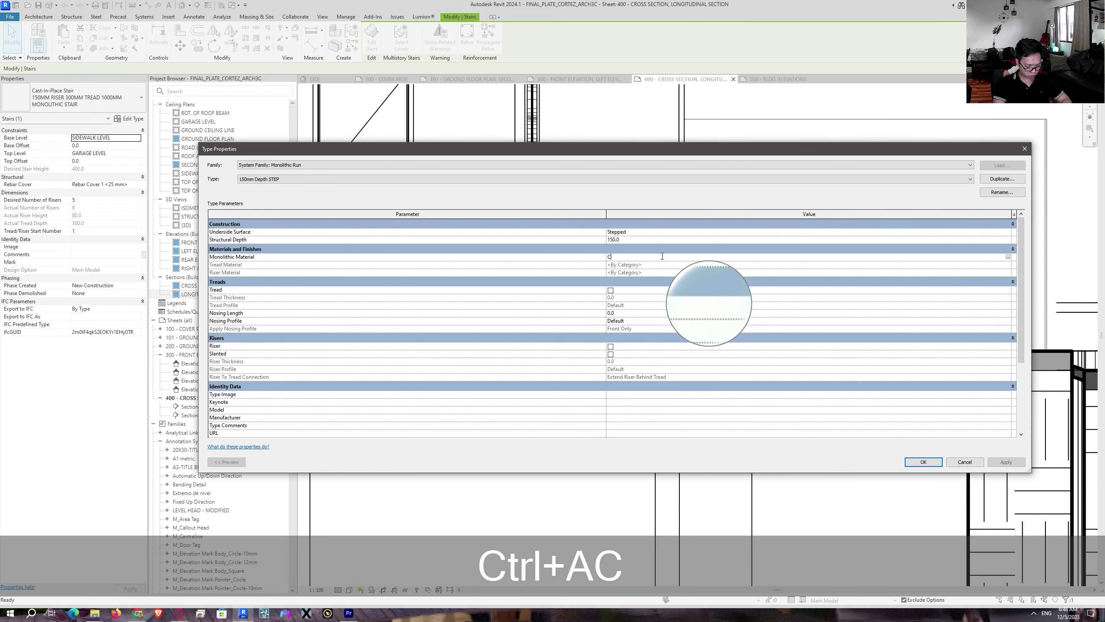
type("CONCRETE DENSE")
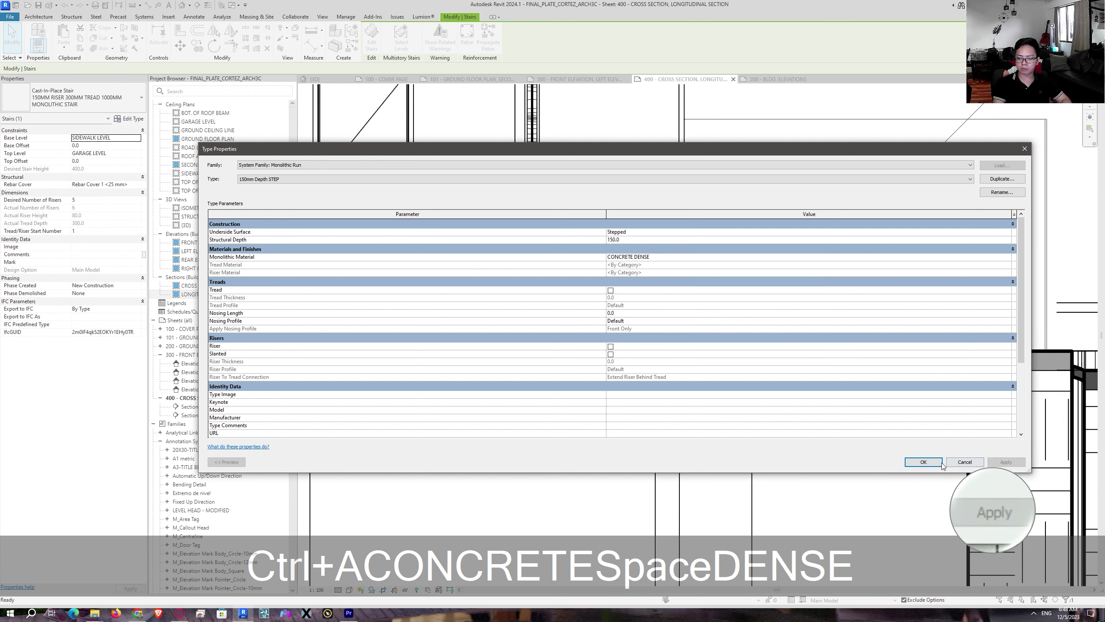
left_click(924, 462)
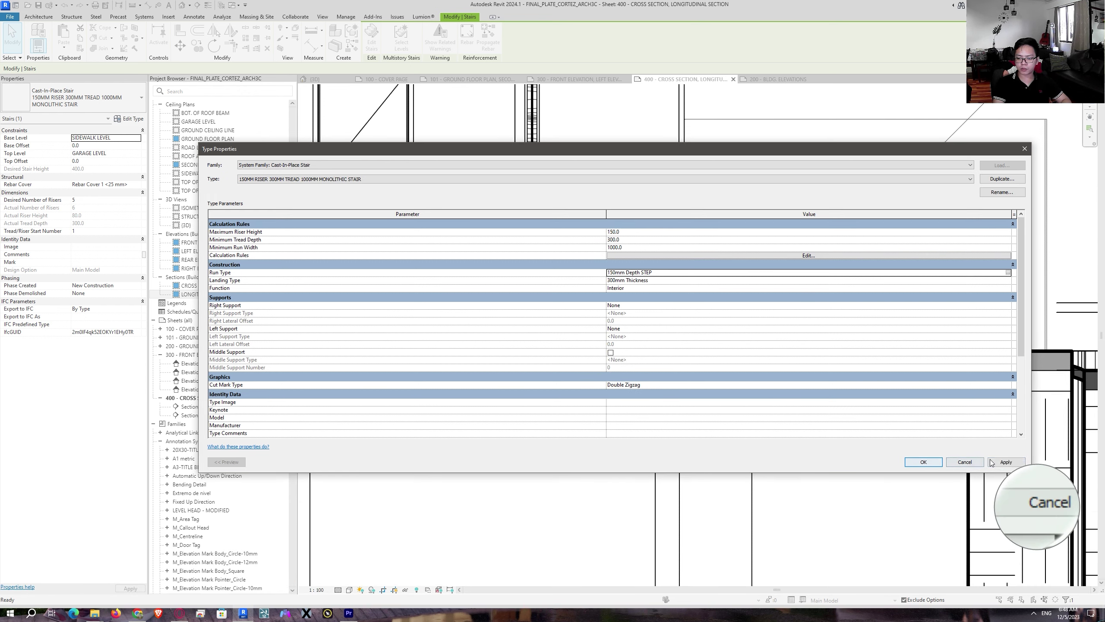
key("Escape")
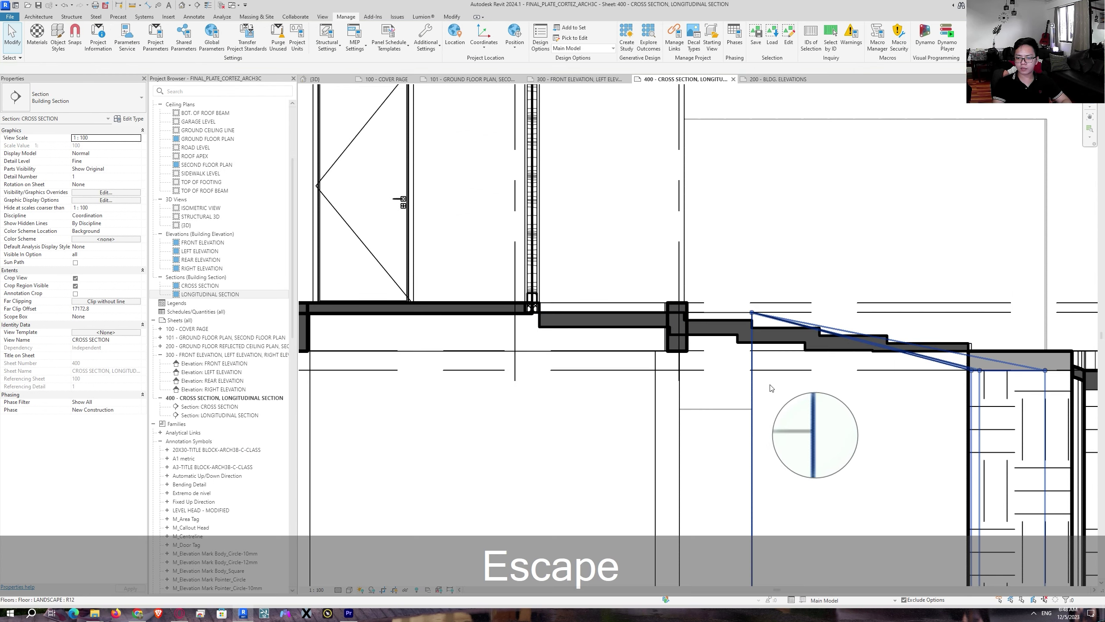
Step: Shorten the 200 x 500 mm concrete beam under the entry stair in the 3D view by pulling its garage-side end past the steps, unjoining elements
scroll(657, 382, "down", 2)
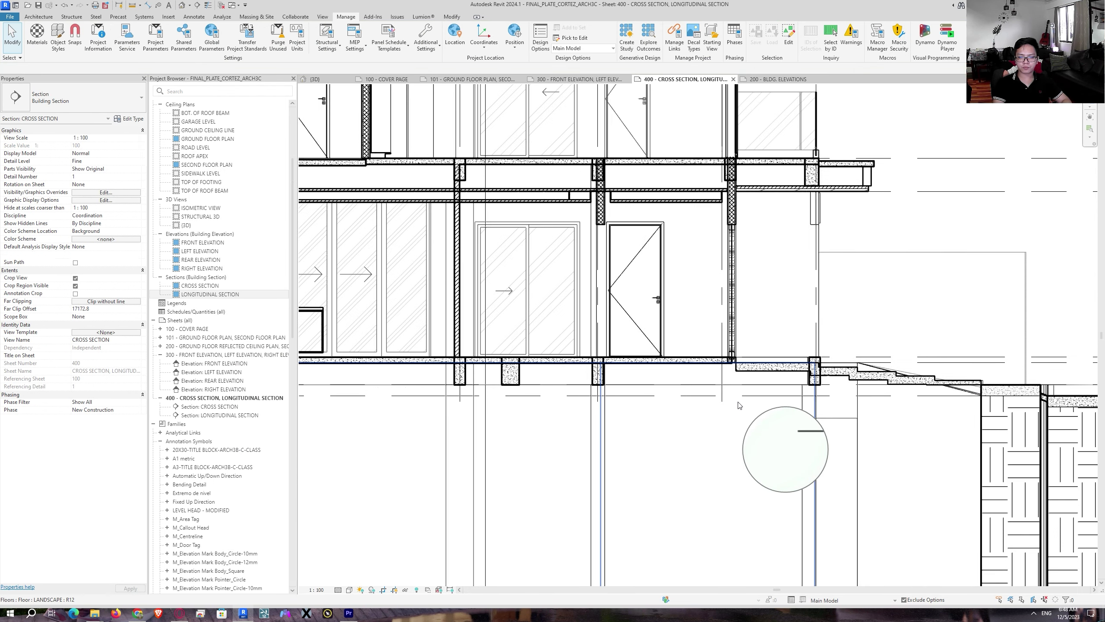
scroll(779, 392, "up", 3)
scroll(822, 386, "up", 1)
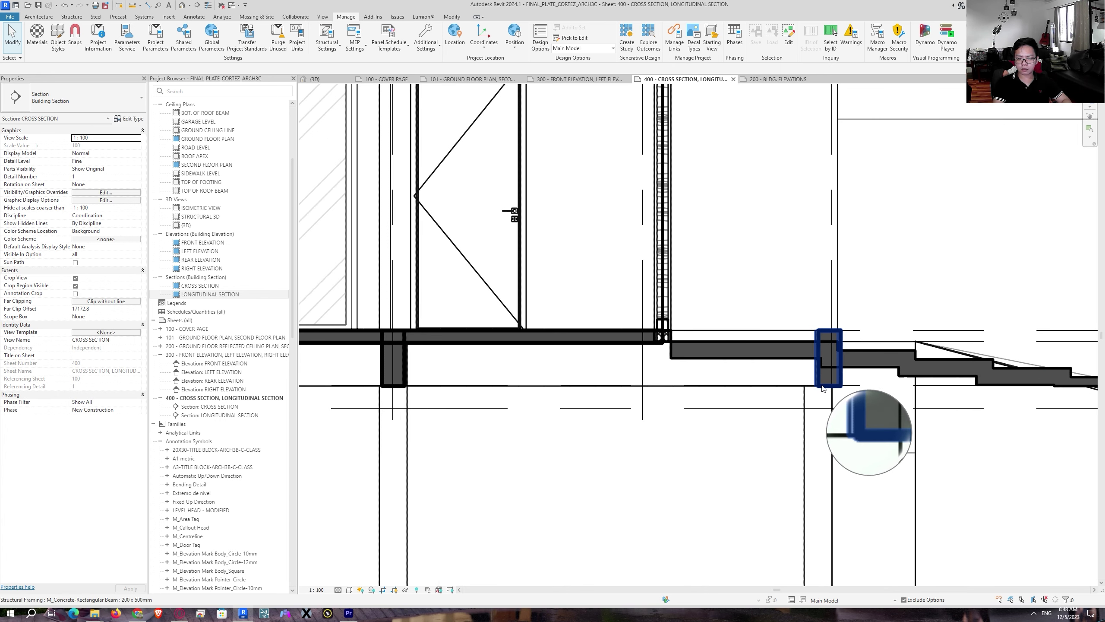
left_click(823, 389)
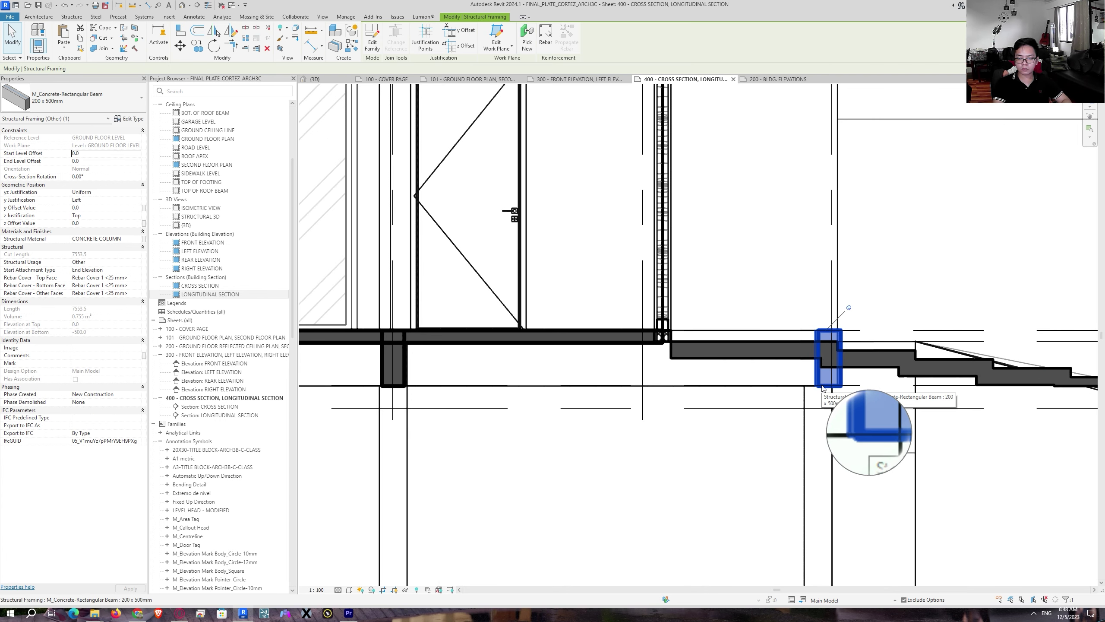
left_click(849, 308)
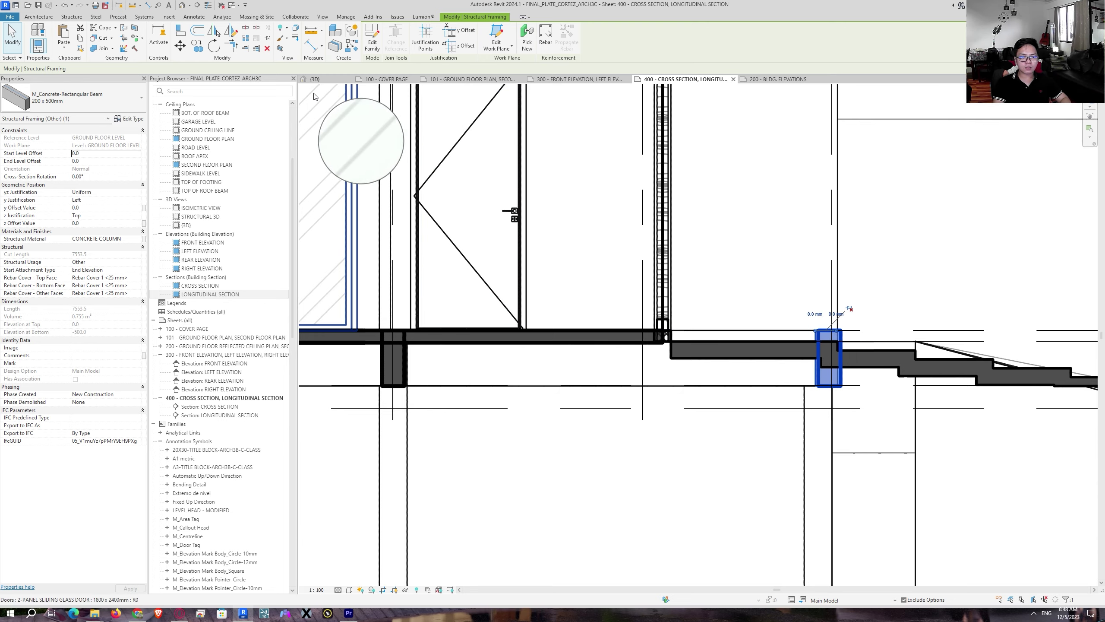
left_click(315, 79)
scroll(623, 378, "up", 3)
middle_click_drag(658, 432, 488, 366, "shift")
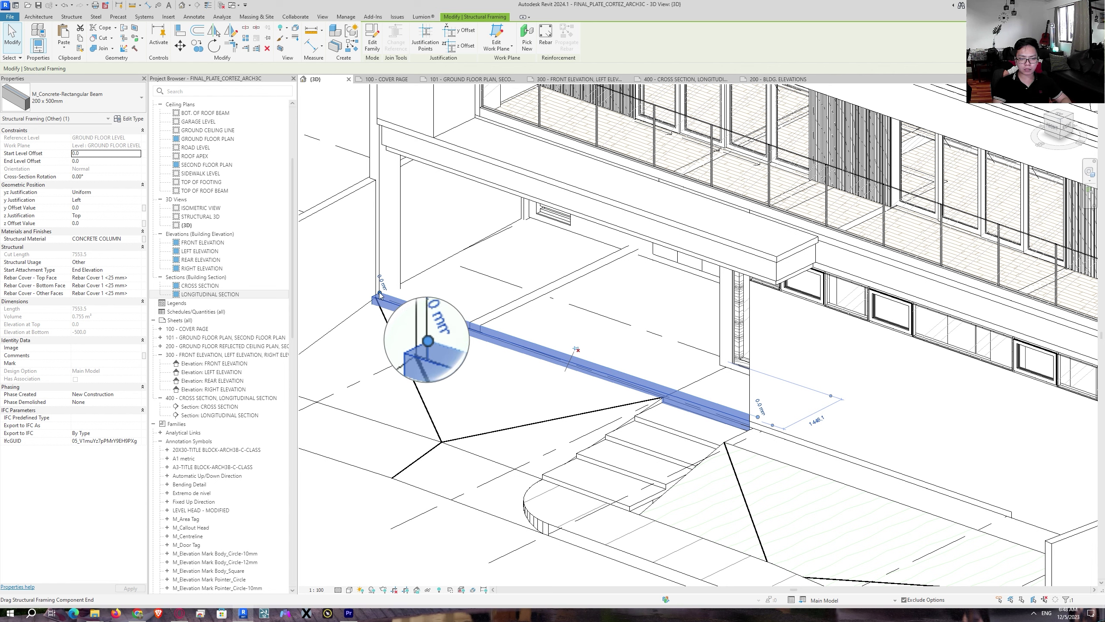
mouse_move(382, 294)
left_mouse_down()
mouse_move(509, 324)
mouse_move(557, 362)
mouse_move(588, 348)
mouse_move(555, 350)
mouse_move(581, 387)
left_mouse_up()
left_click_drag(648, 385, 761, 418)
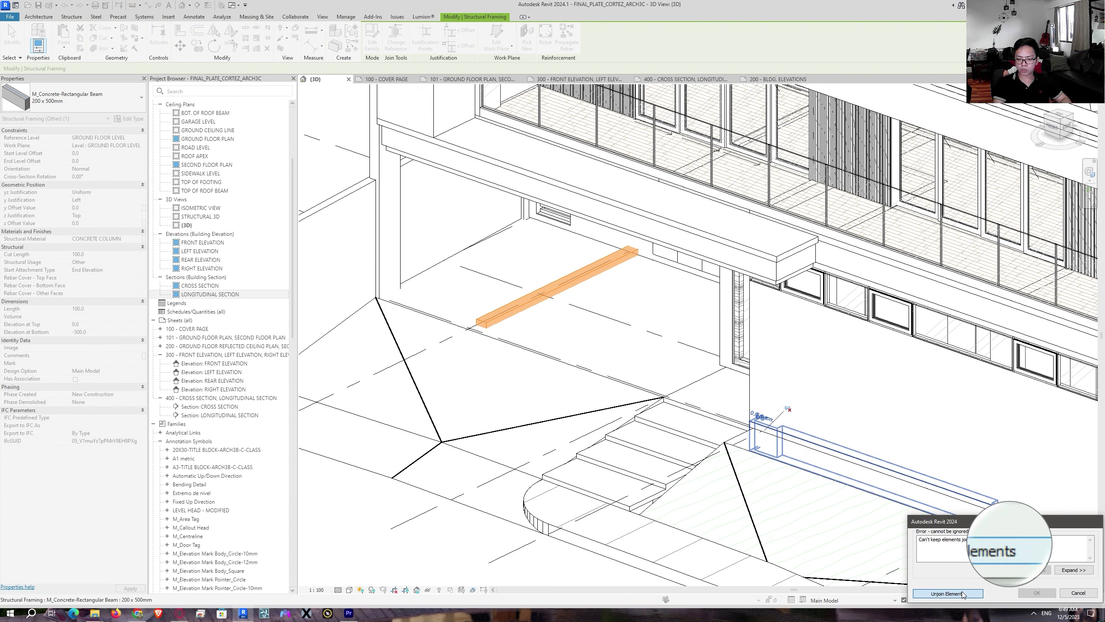
left_click(948, 593)
Step: Unpin the 200 x 500 mm beam crossing the garage pavement, pull its outer end back to the house wall, and pin it again
mouse_move(649, 425)
middle_mouse_down("shift")
mouse_move(791, 436)
mouse_move(861, 429)
mouse_move(771, 406)
mouse_move(544, 479)
mouse_move(629, 424)
mouse_move(490, 417)
mouse_move(576, 326)
middle_mouse_up("shift")
left_click(578, 326)
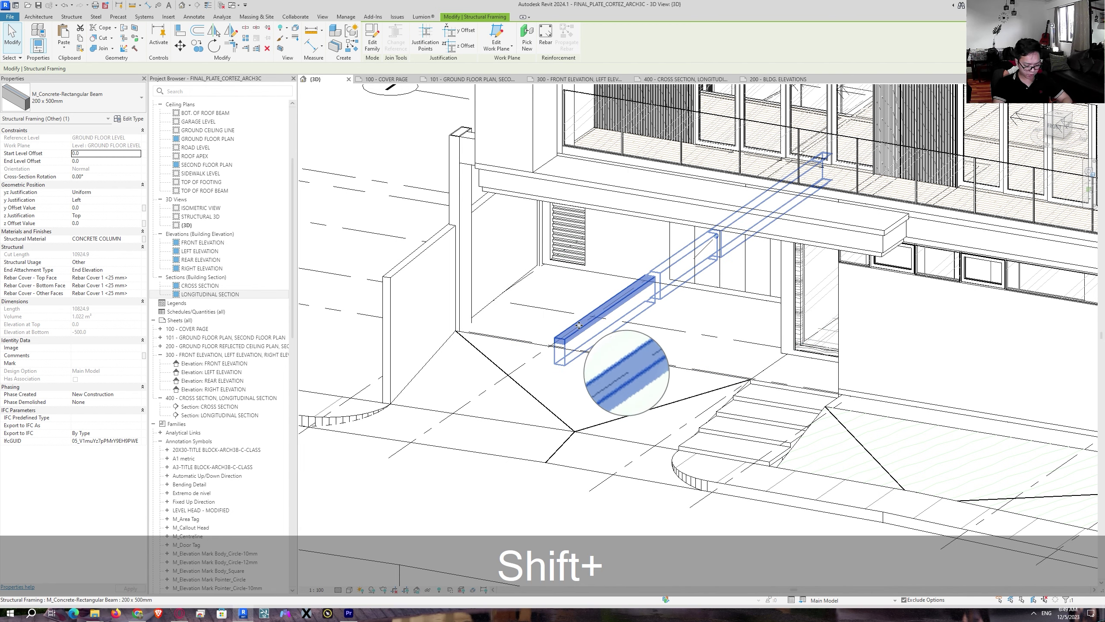
key("u")
key("p")
left_click_drag(554, 337, 583, 318)
left_click_drag(643, 279, 651, 271, "shift")
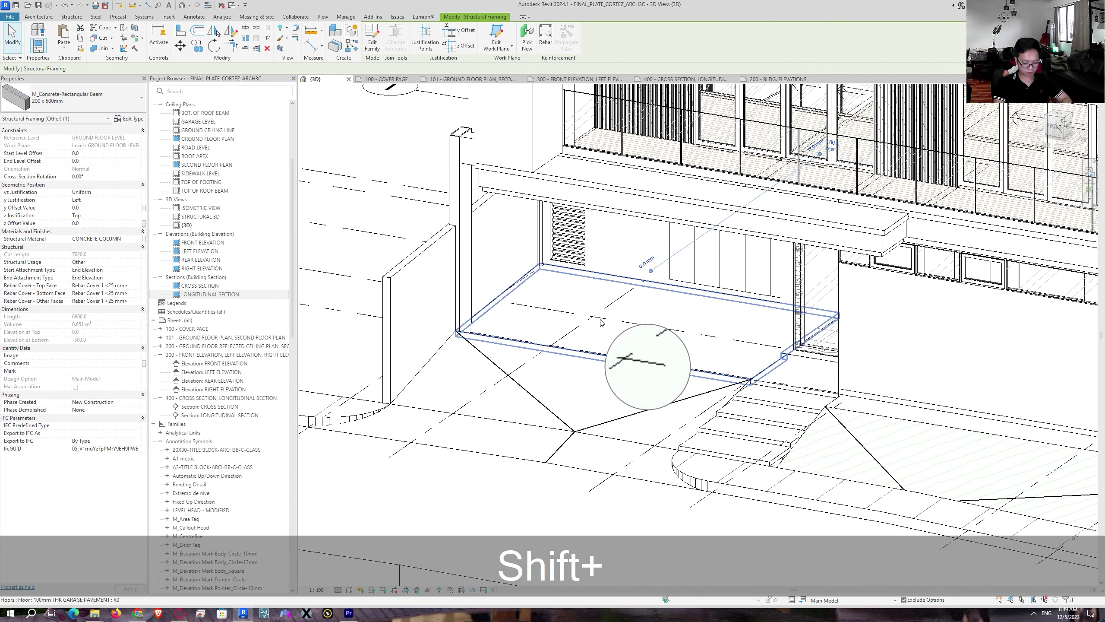
key("n")
key("Escape")
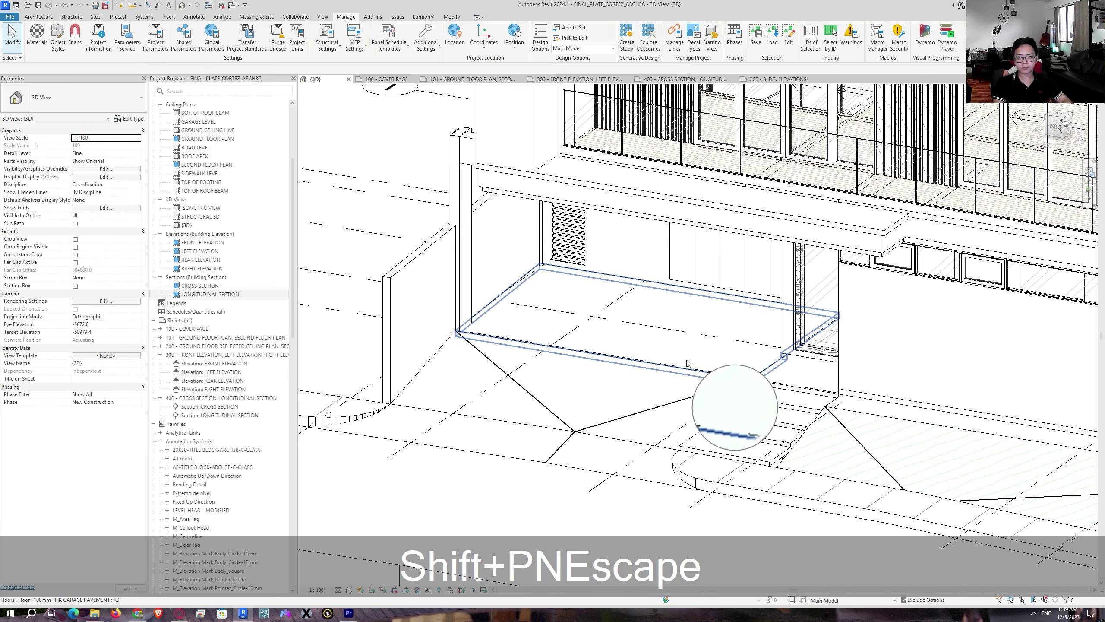
Step: Check the garage and entry stair area in 3D and the beam's former location in the cross section on sheet 400
middle_click_drag(600, 322, 844, 412, "shift")
middle_click_drag(767, 377, 620, 278, "shift")
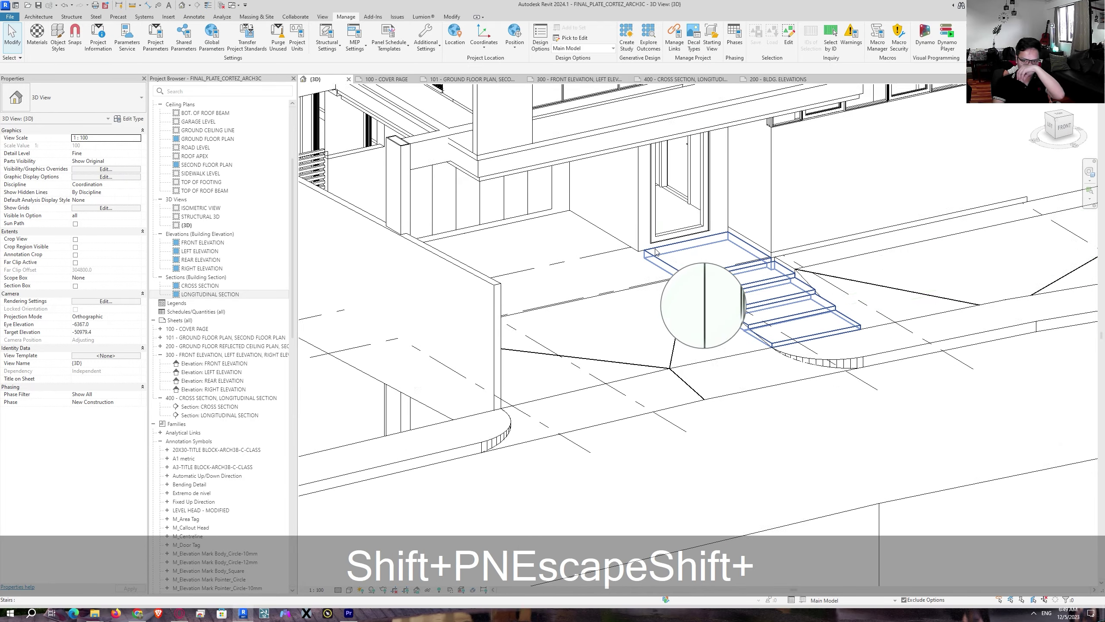
scroll(754, 246, "down", 3)
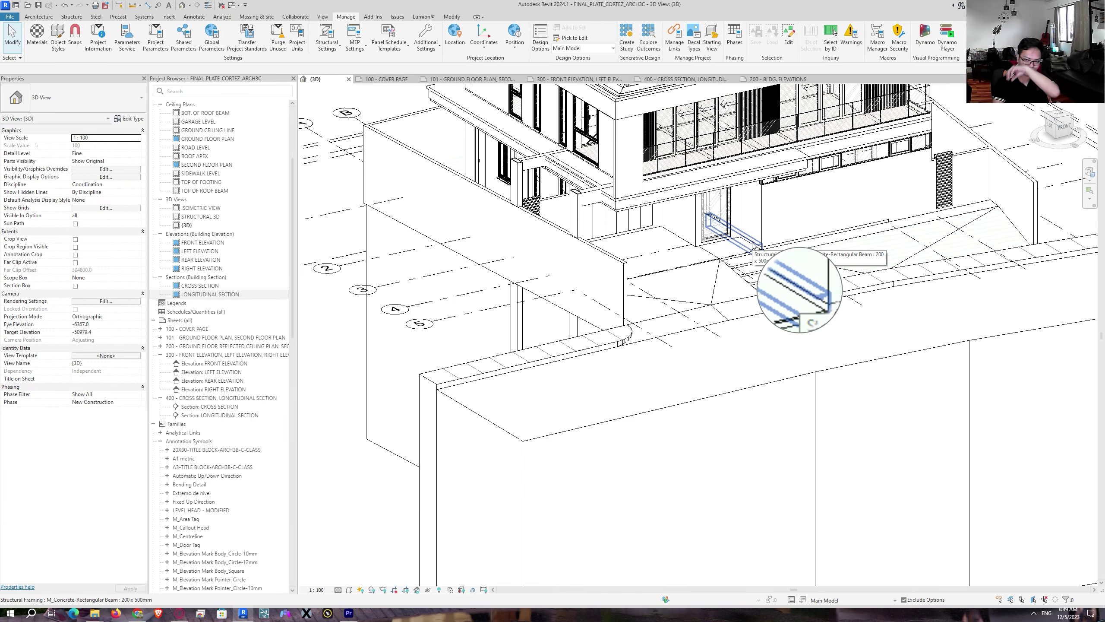
middle_click_drag(718, 278, 784, 75, "shift")
left_click(666, 79)
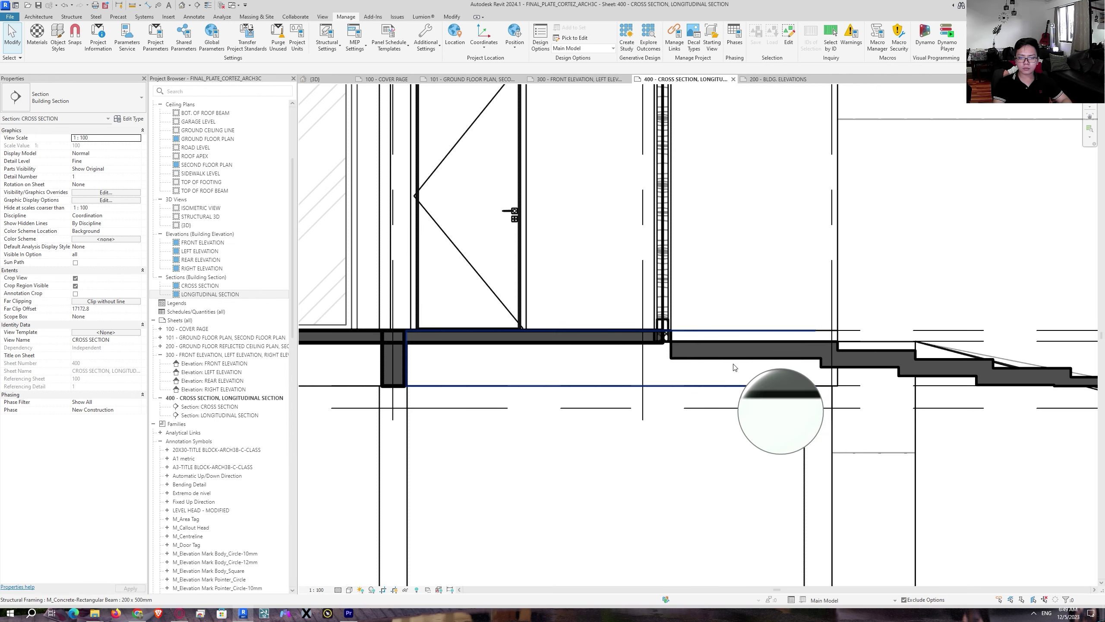
key("Escape")
scroll(679, 377, "up", 4)
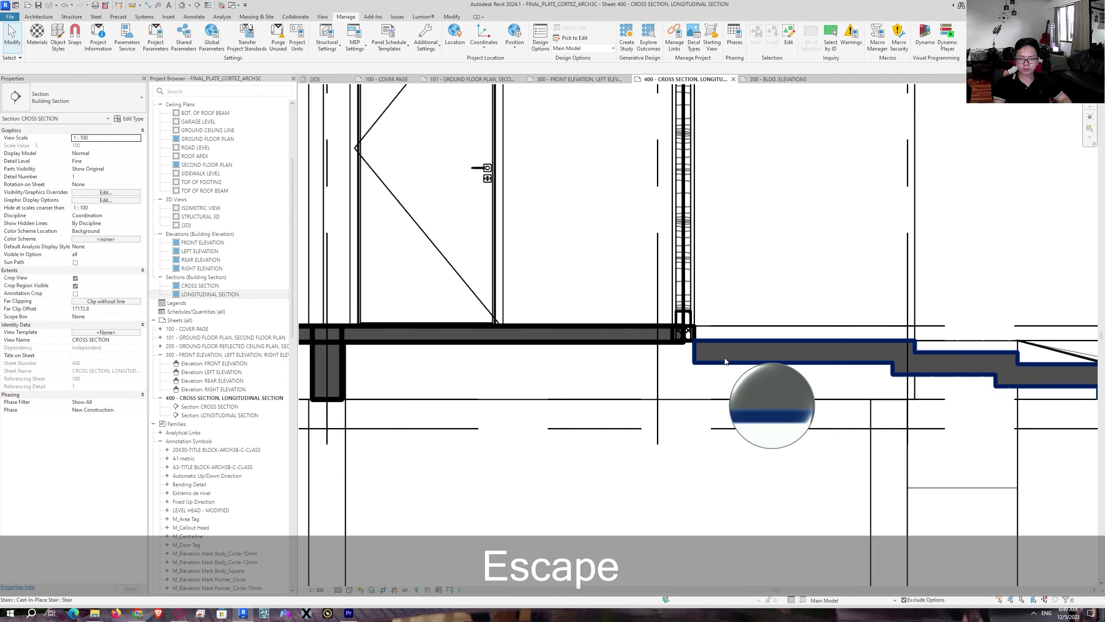
Step: Edit the boundary of the 100mm THK 600x600mm TILES ground floor, aligning its entrance edge with the wall's outer face
left_click(642, 333)
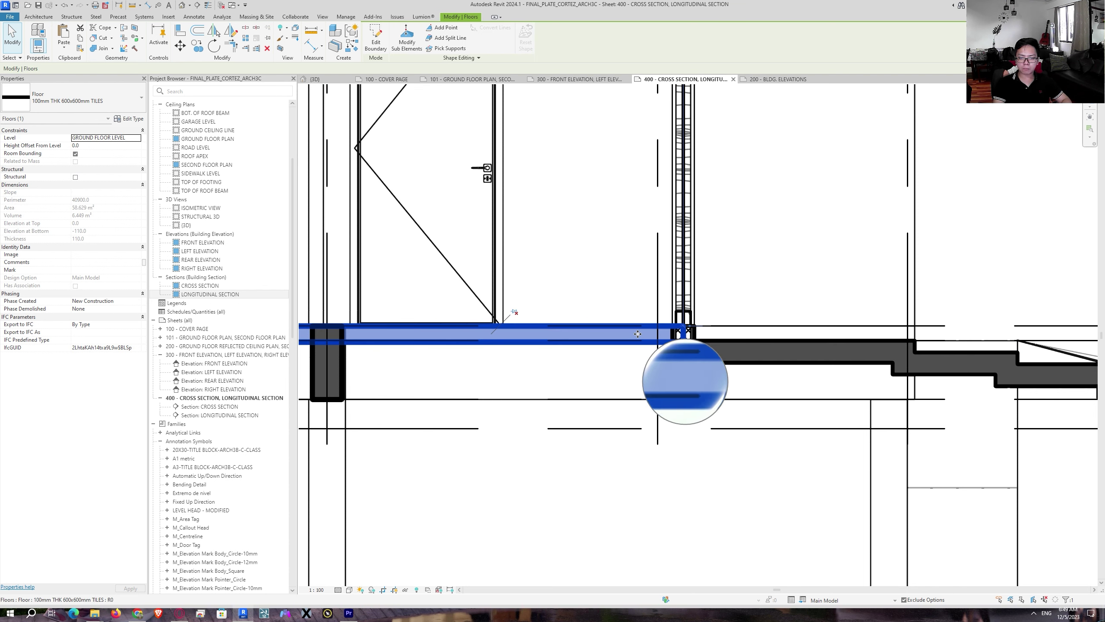
scroll(564, 342, "down", 1)
scroll(678, 346, "up", 2)
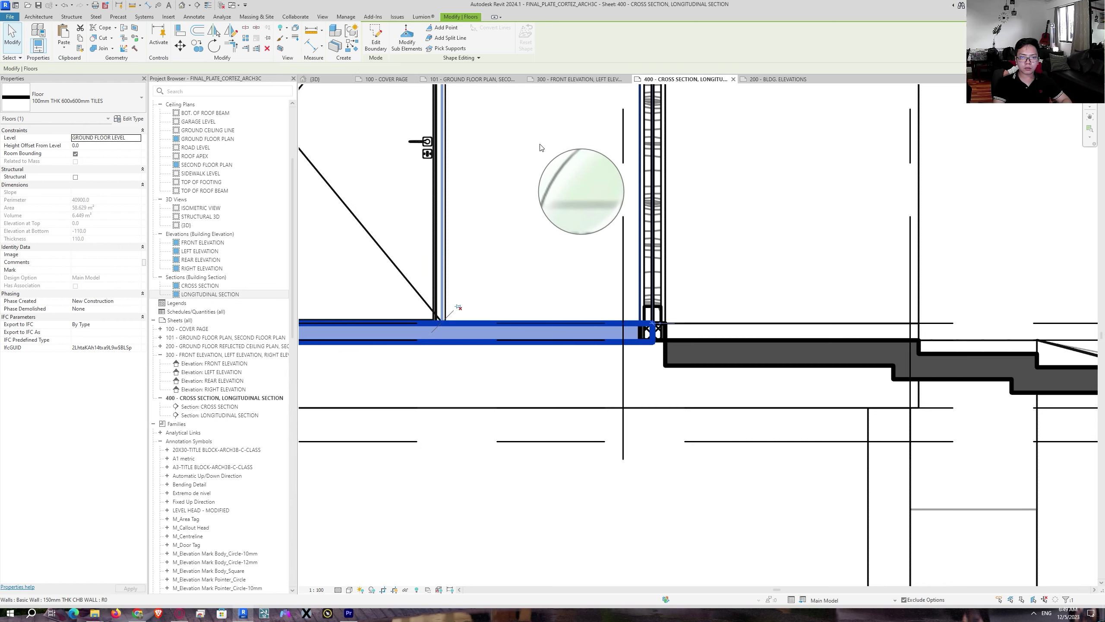
left_click(314, 79)
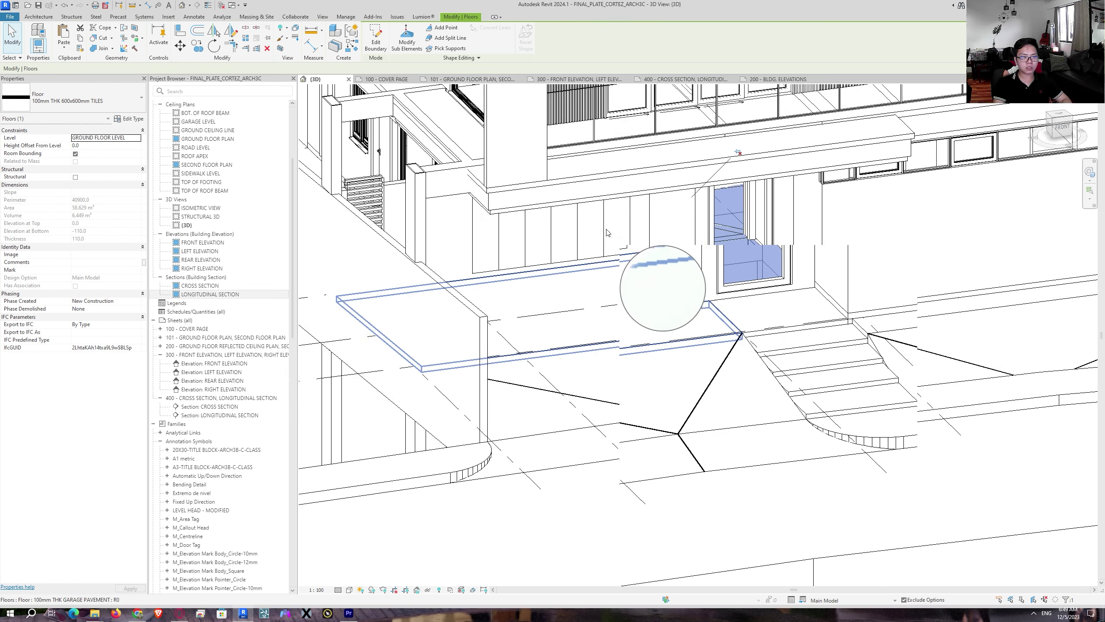
left_click(375, 39)
scroll(792, 323, "up", 3)
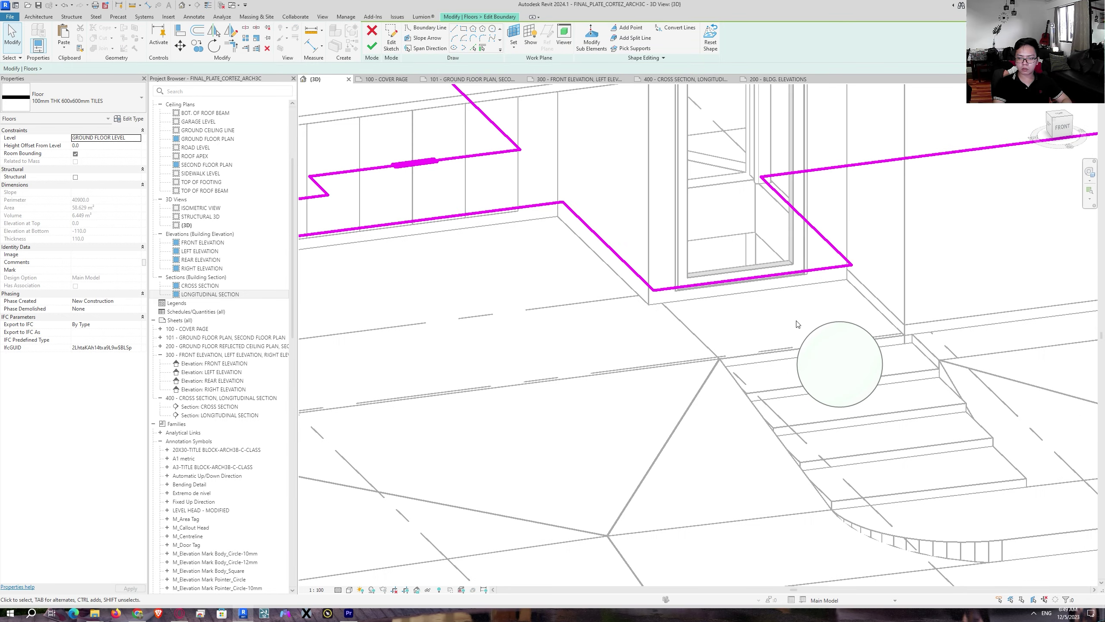
key("a")
key("l")
scroll(652, 316, "up", 3)
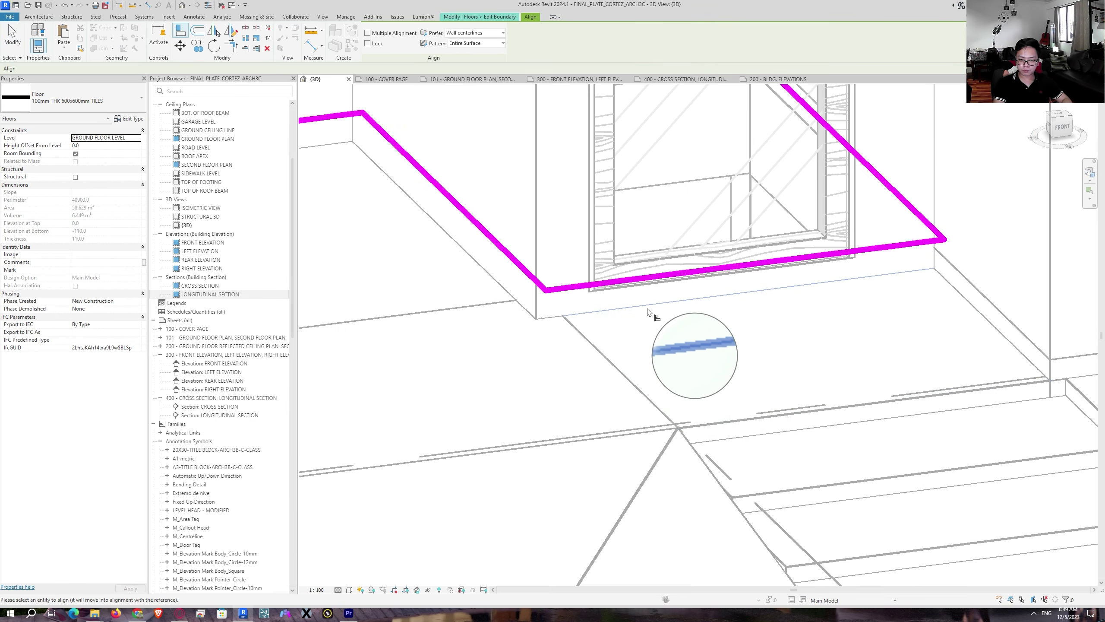
left_click(668, 278)
key("Escape")
key("Escape")
key("Escape")
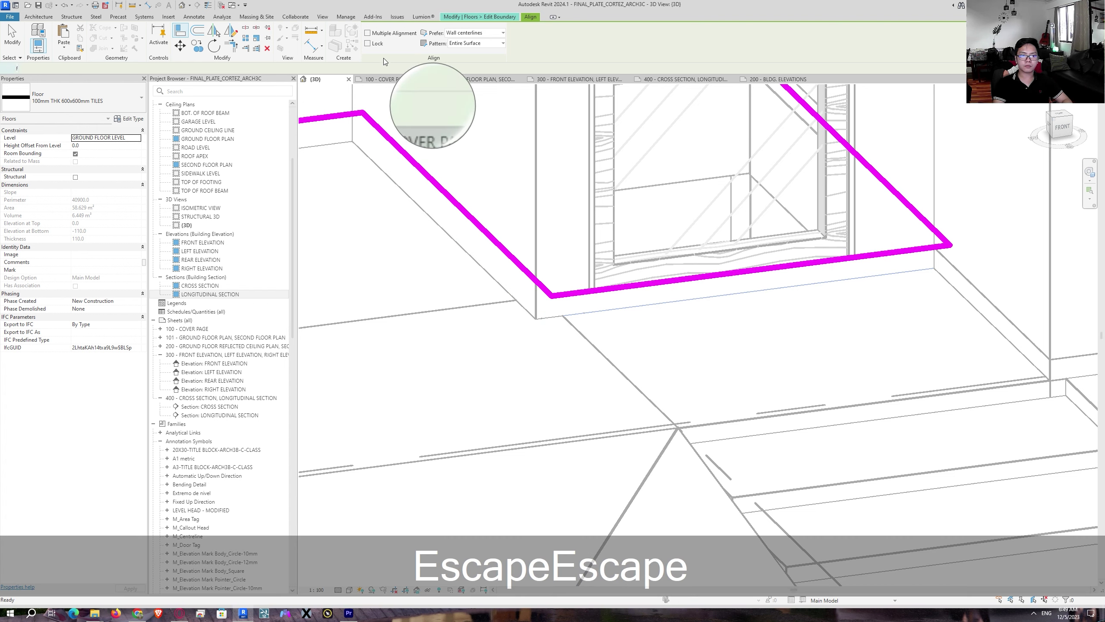
left_click(374, 46)
key("Escape")
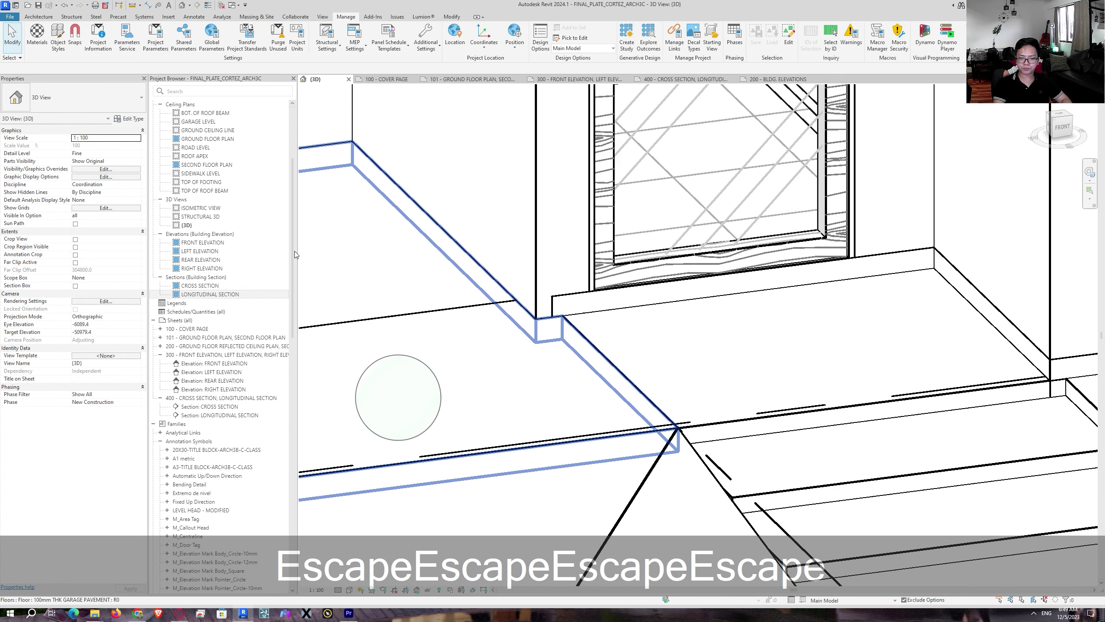
Step: Join the tiled ground floor with the 150mm THK CHB WALL at the entrance and switch their join order
left_click(455, 18)
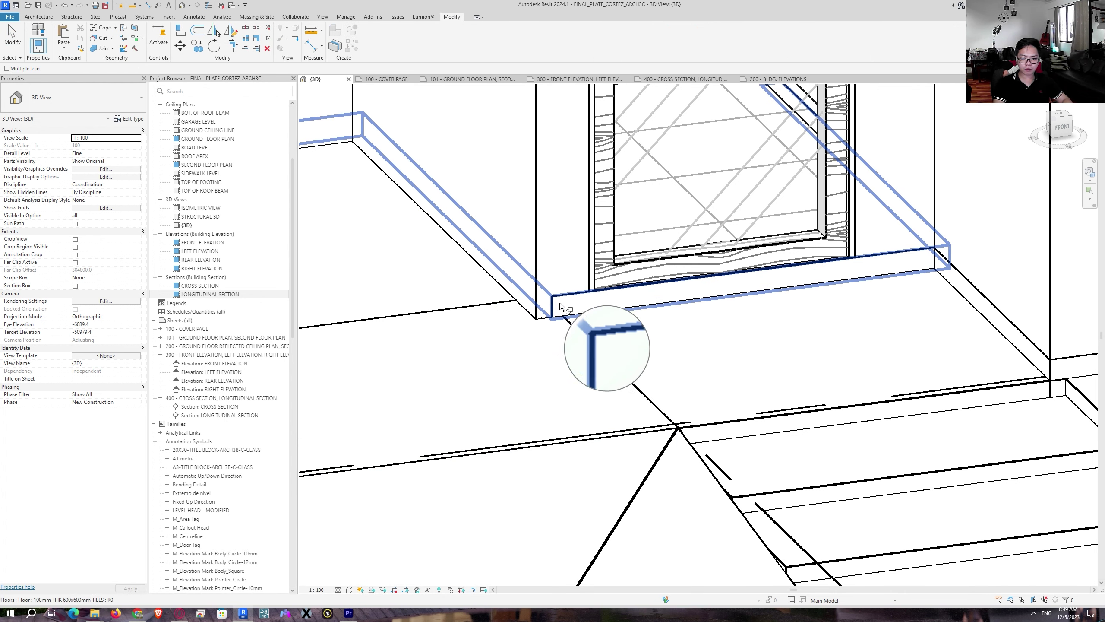
left_click(101, 49)
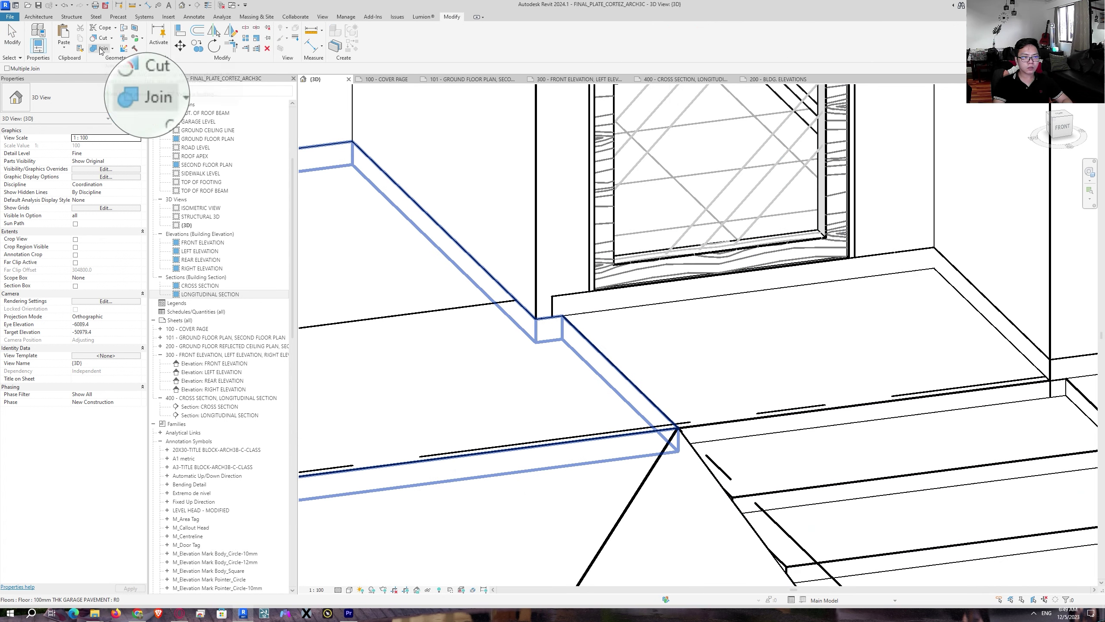
left_click(113, 49)
left_click(118, 105)
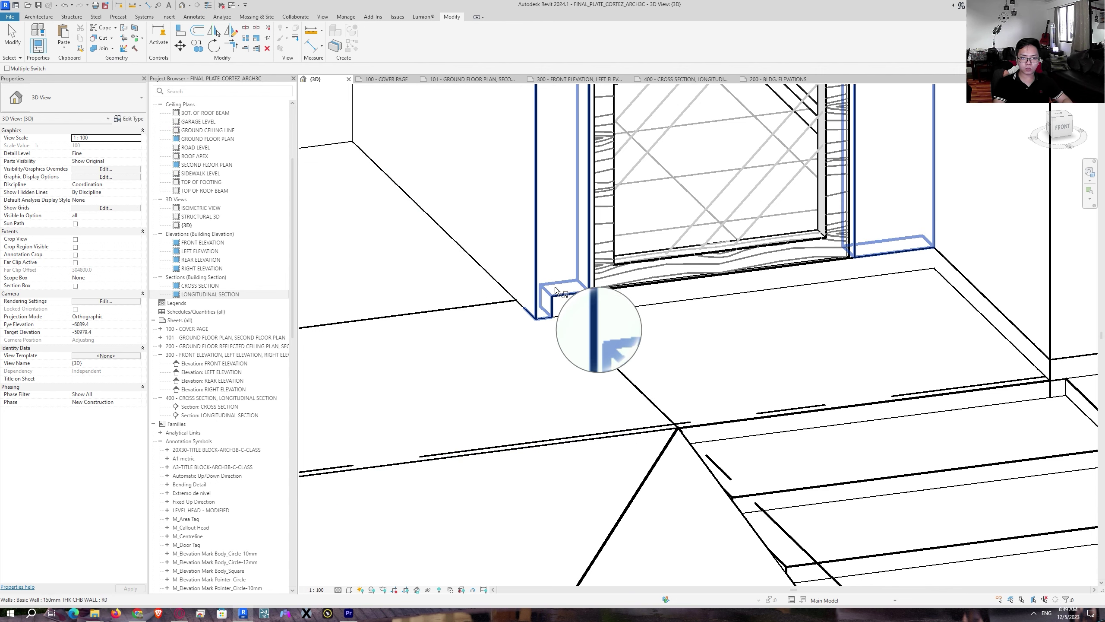
left_click(584, 303)
key("Escape")
Step: Review the cross section on sheet 400, examining the floor-to-wall joint, ground slab, stair and canopies
middle_click_drag(544, 481, 800, 106, "shift")
left_click(679, 79)
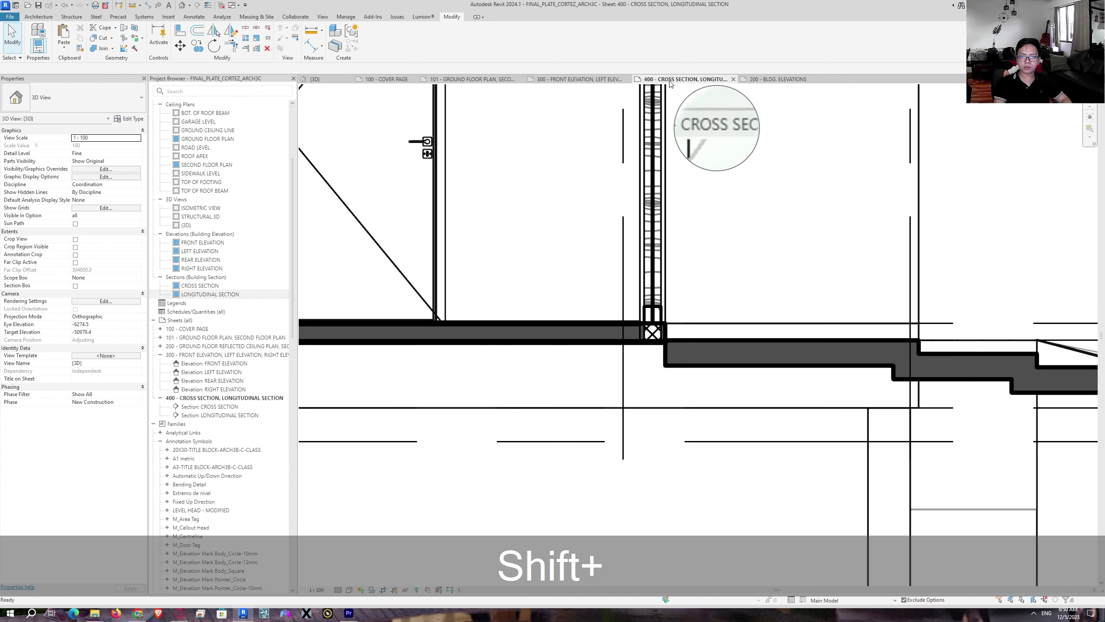
key("Escape")
scroll(682, 413, "up", 3)
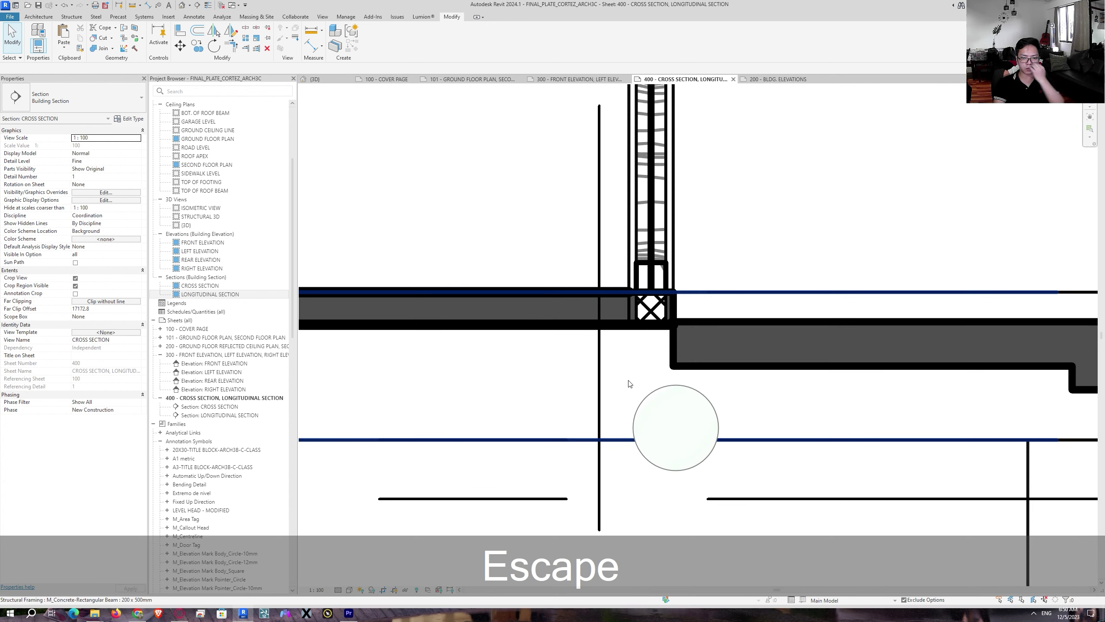
scroll(617, 375, "down", 5)
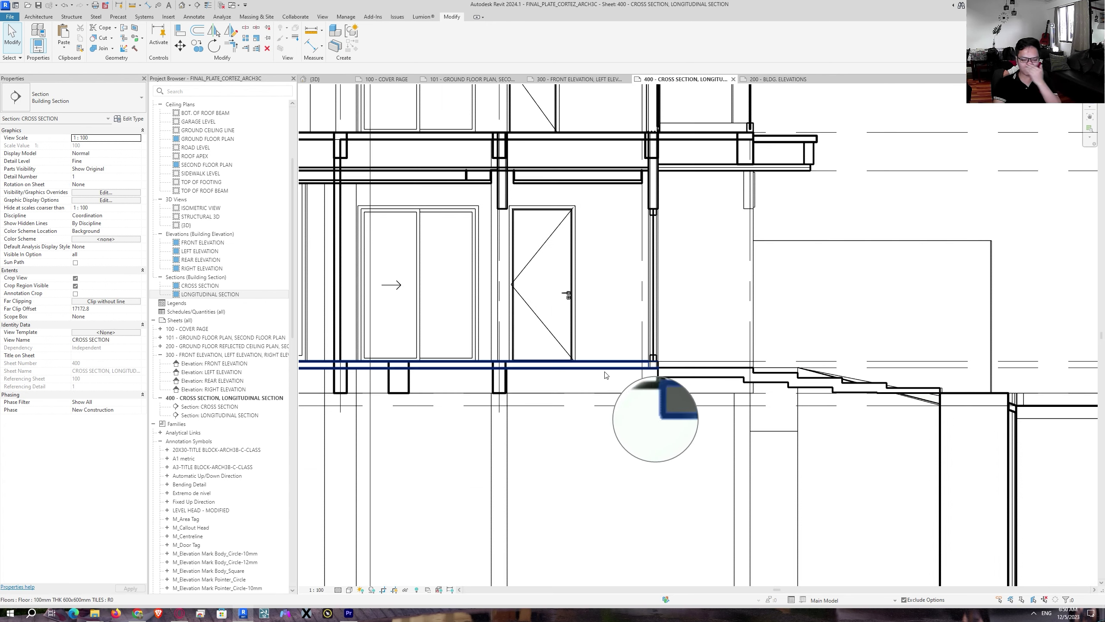
middle_click_drag(598, 381, 671, 408)
middle_click_drag(526, 381, 761, 408)
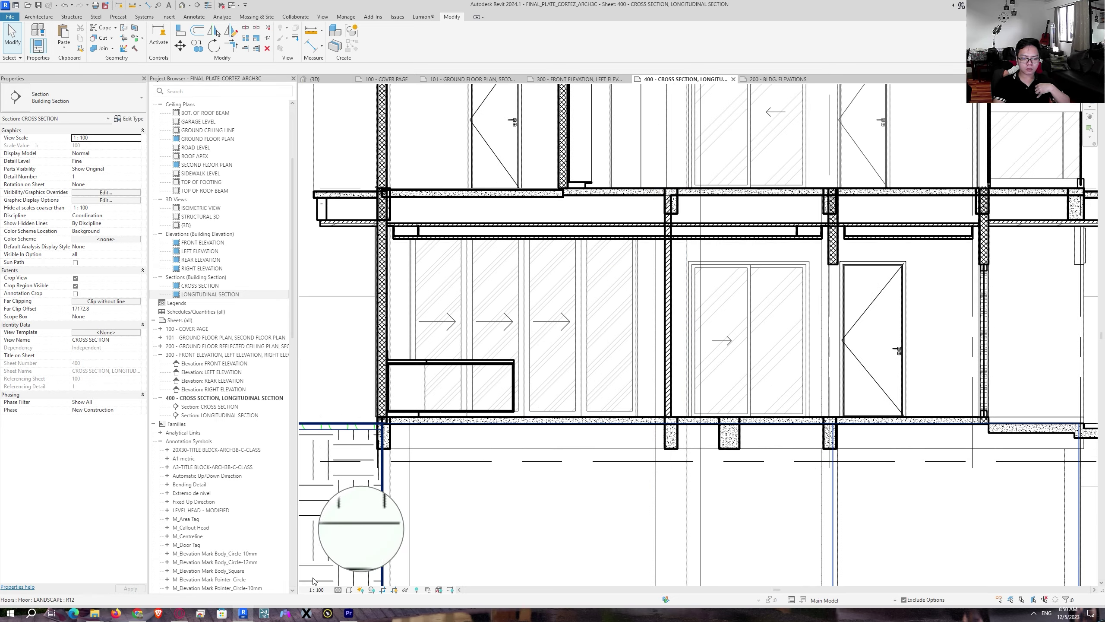
scroll(443, 455, "down", 2)
middle_click_drag(444, 455, 524, 513)
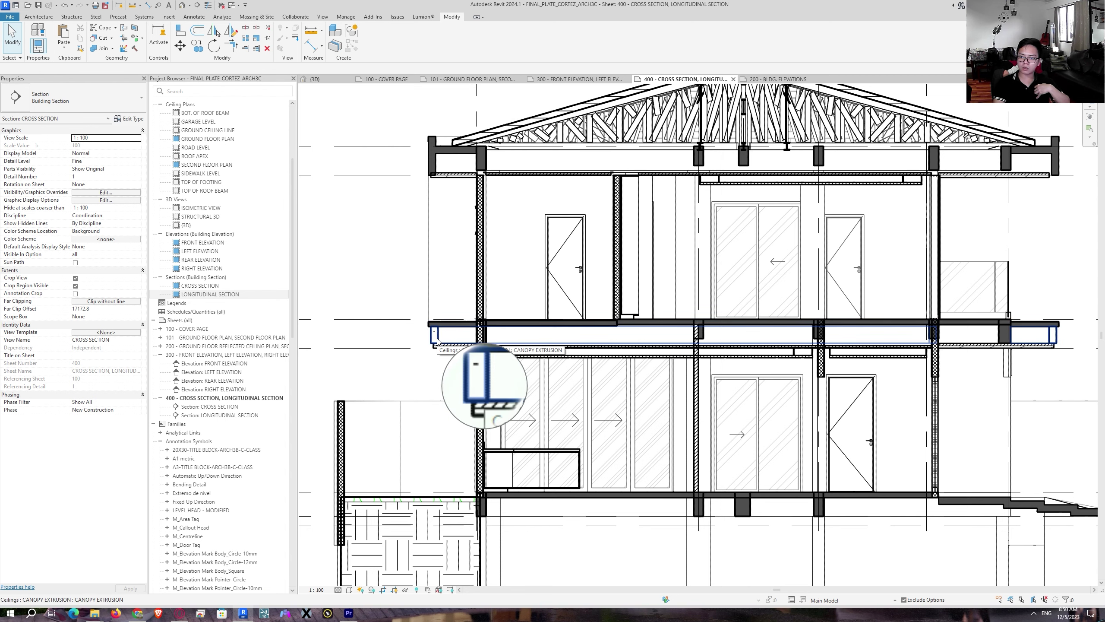
Step: Open the second-floor canopy extrusion's sweep for in-place editing and bring up its Gypsum Wall Board material
scroll(437, 341, "up", 3)
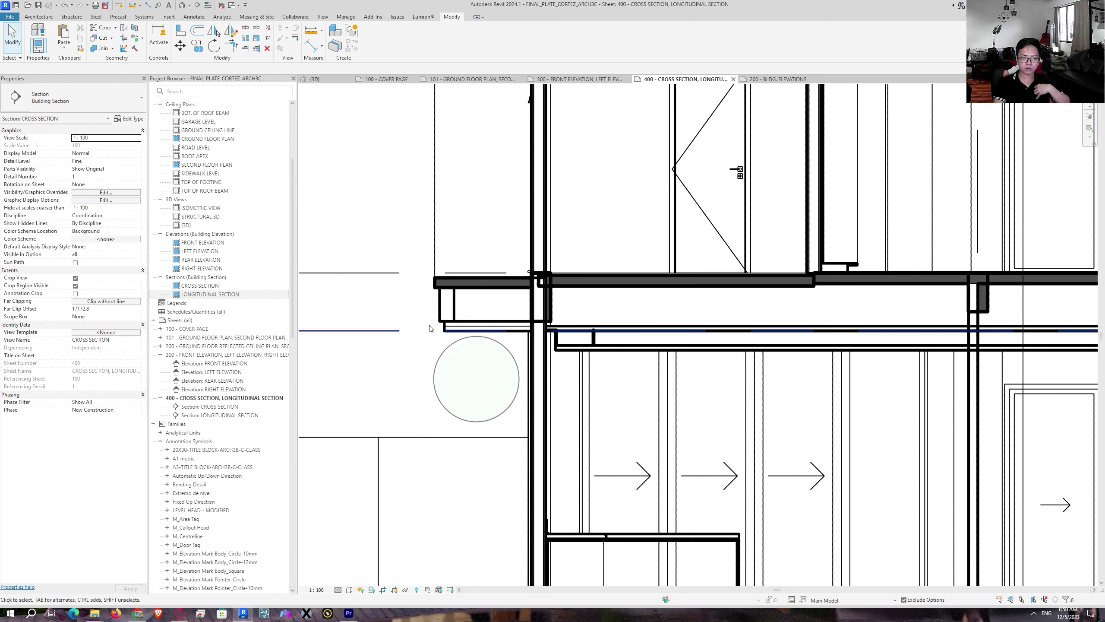
left_click(450, 308)
scroll(450, 307, "up", 2)
double_click(462, 319)
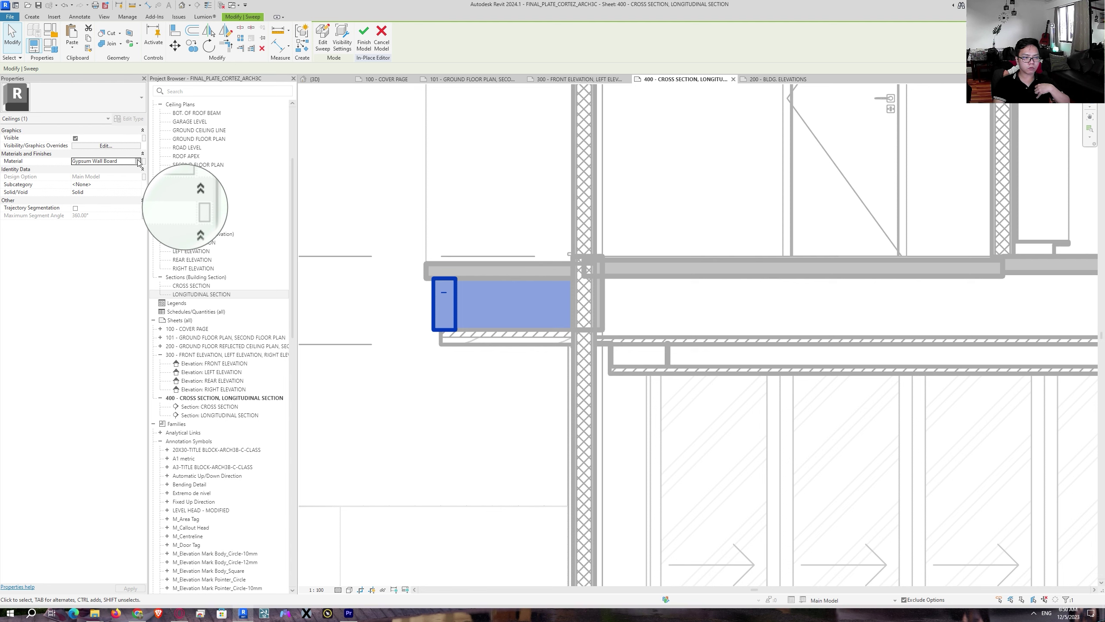
left_click(138, 161)
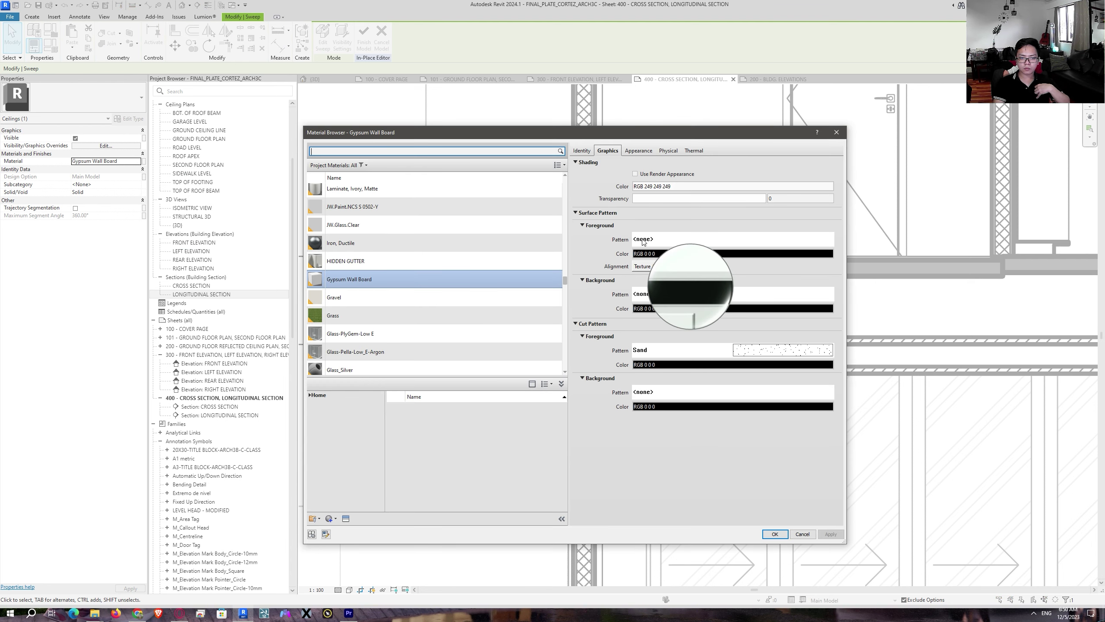
Step: Set the Gypsum Wall Board material's cut foreground pattern to Sand - Dense and finish the in-place canopy model
left_click(719, 351)
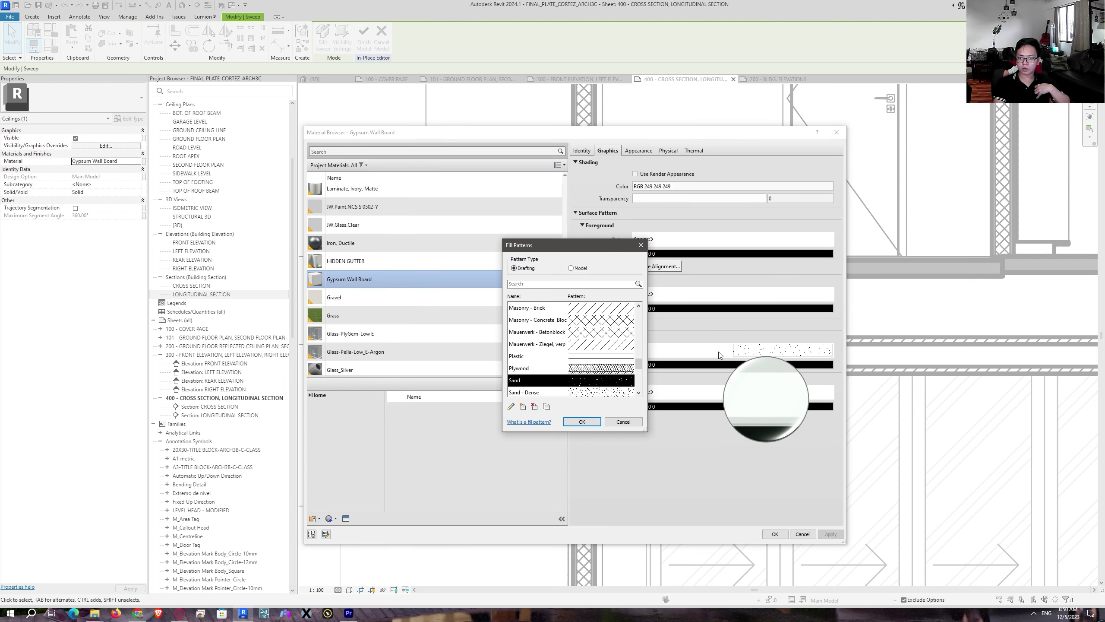
scroll(578, 370, "down", 1)
left_click(576, 356)
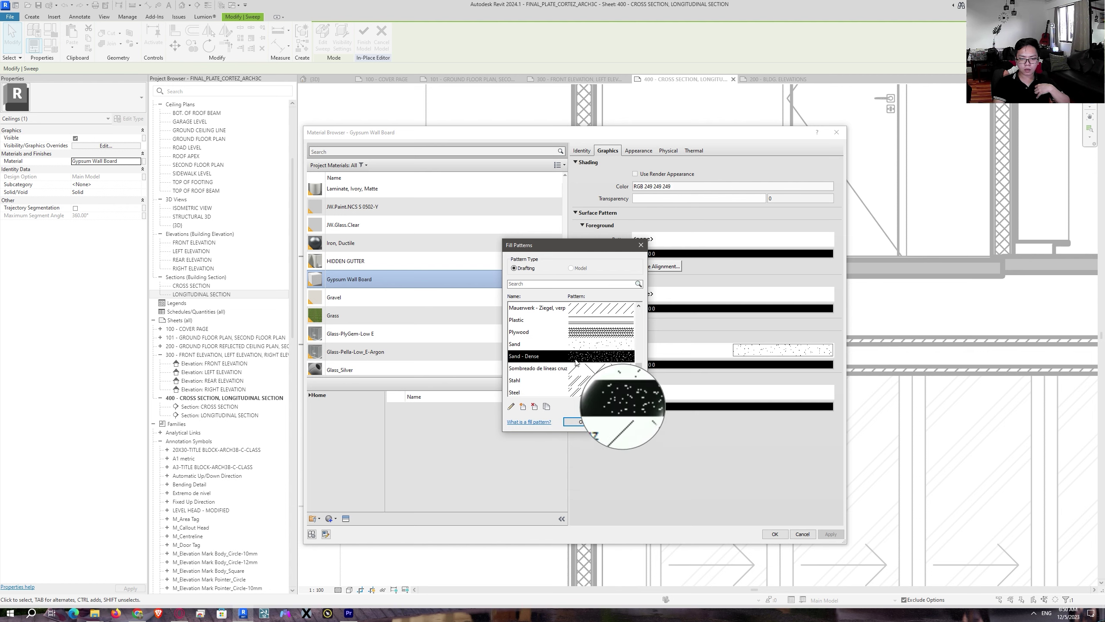
left_click(578, 421)
left_click(832, 536)
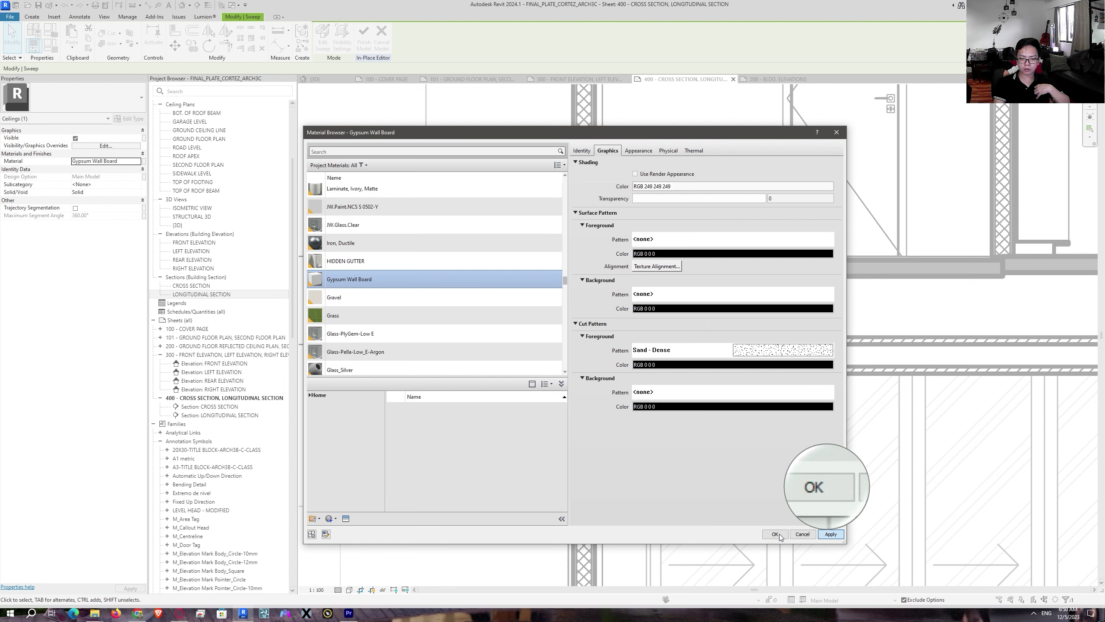
left_click(776, 533)
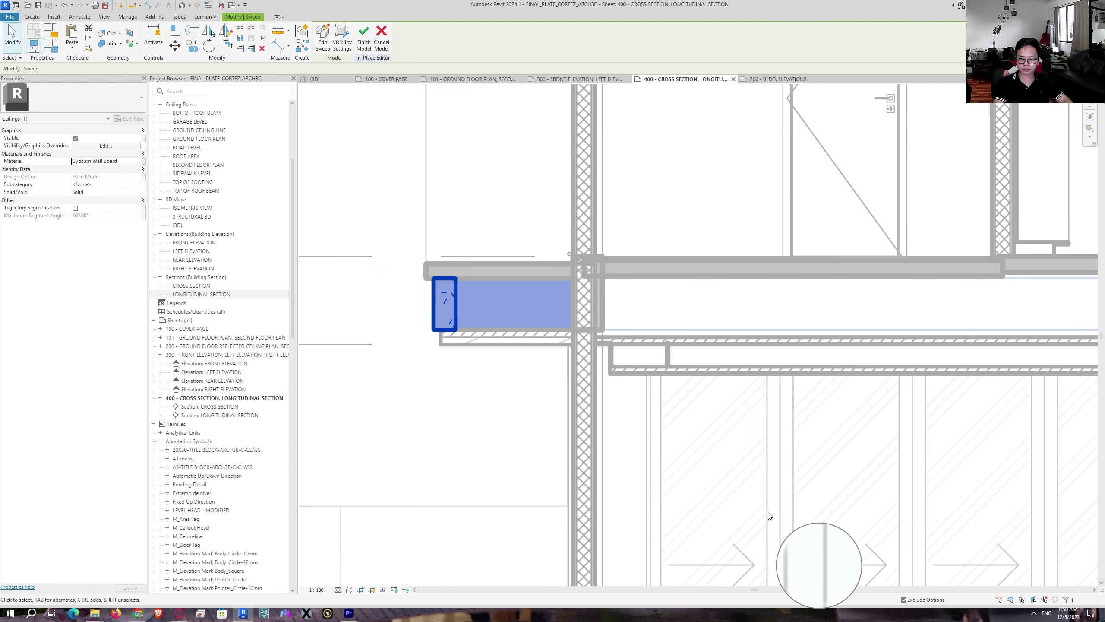
key("Escape")
scroll(528, 425, "down", 6)
key("Escape")
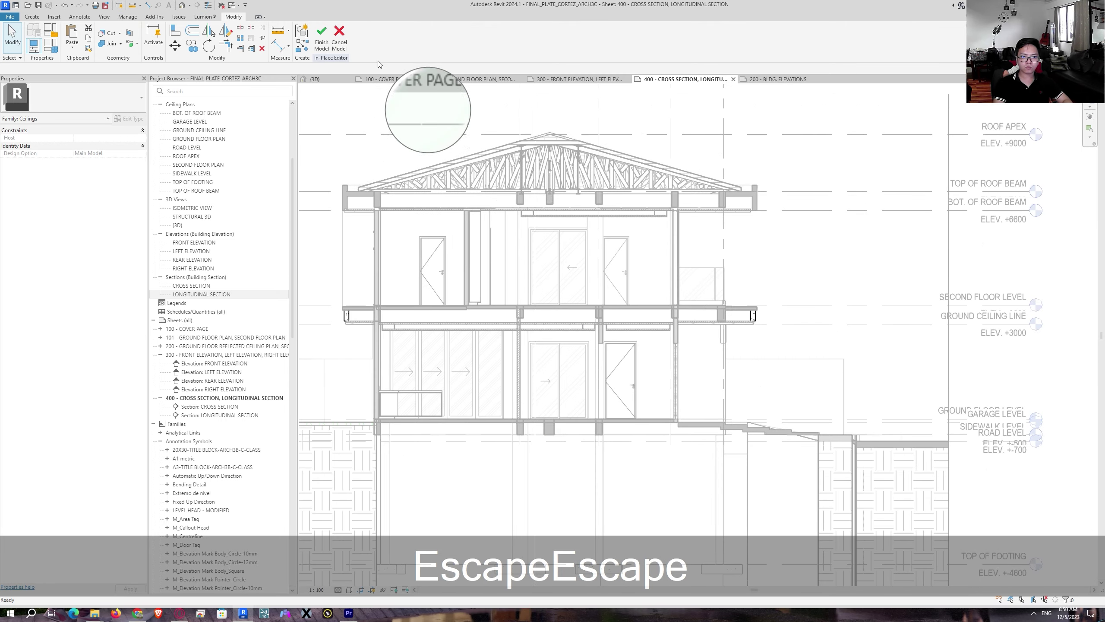
left_click(321, 37)
Step: Raise the lower edge of the cross section's crop region to just below the footings
scroll(619, 427, "down", 3)
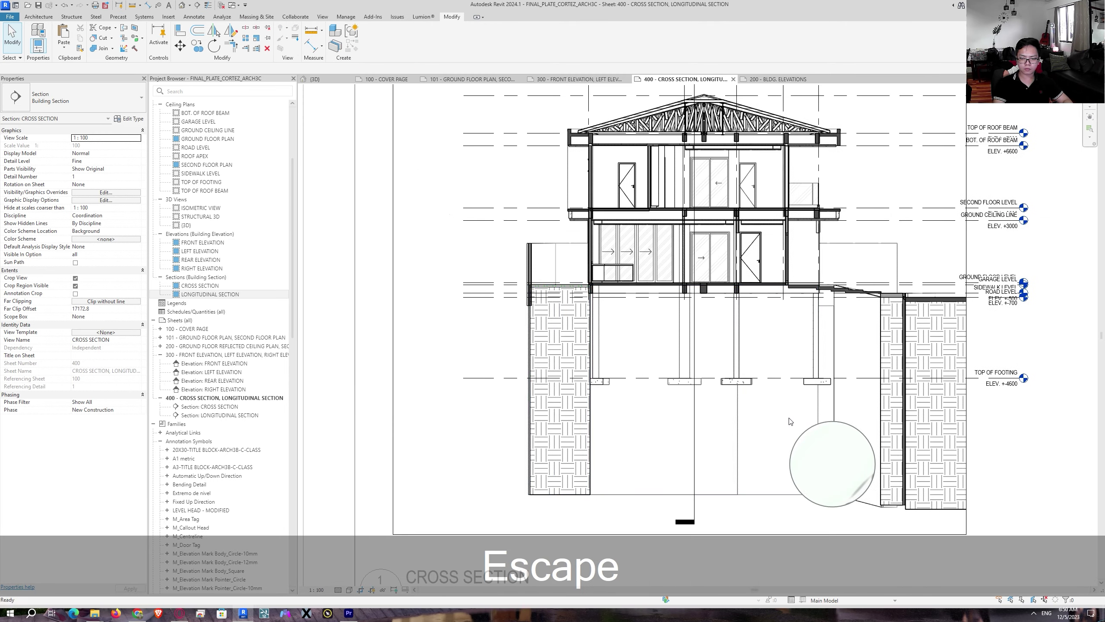
middle_click_drag(653, 431, 639, 343)
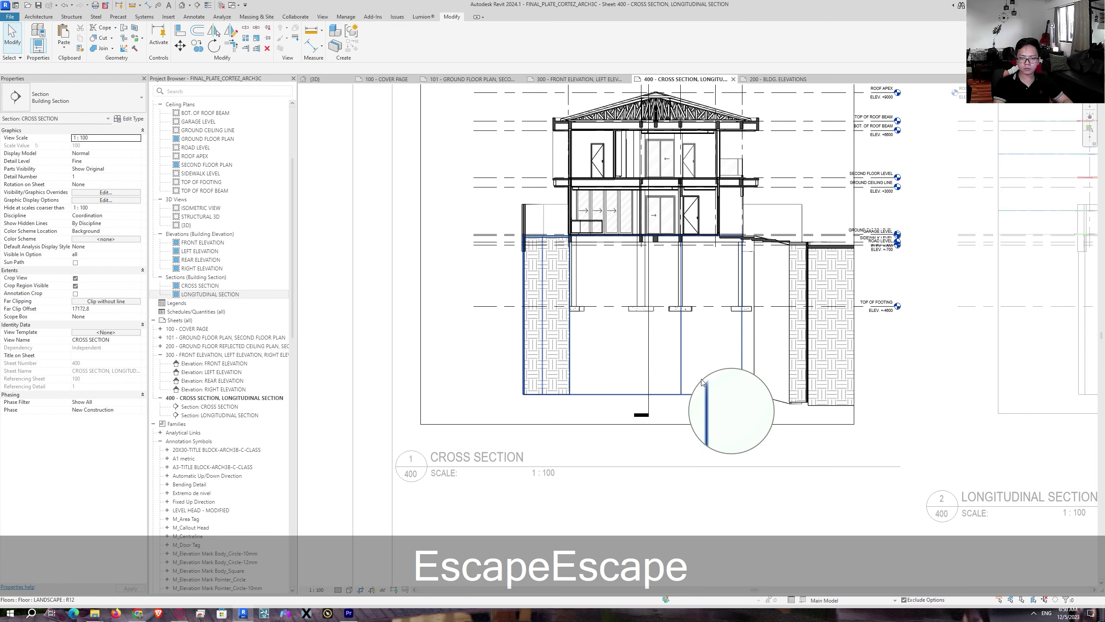
scroll(724, 400, "up", 2)
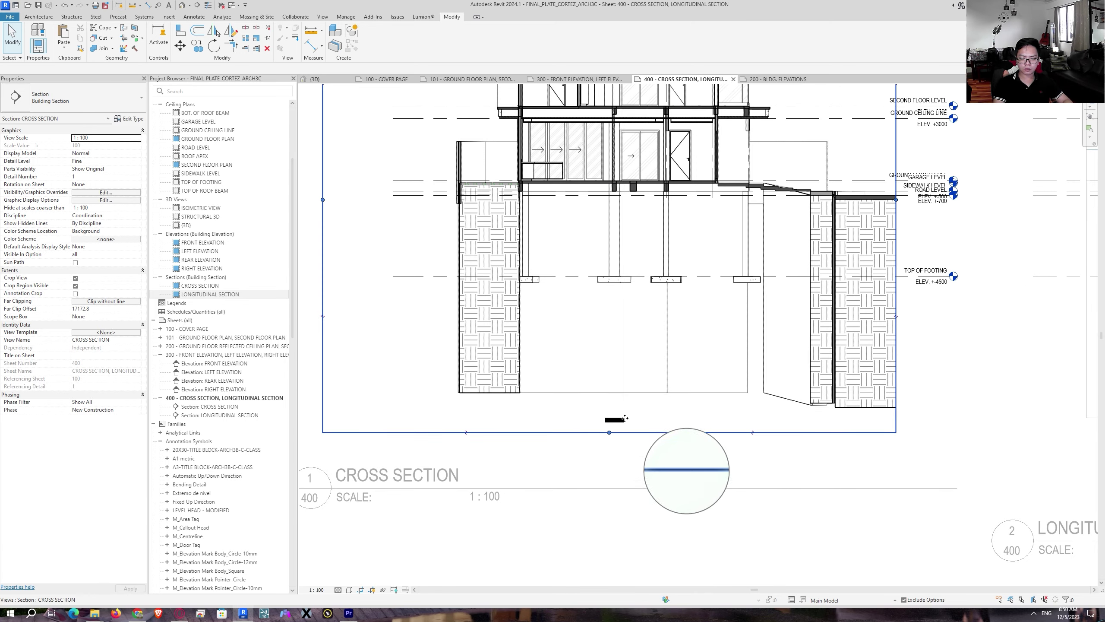
scroll(560, 276, "up", 1)
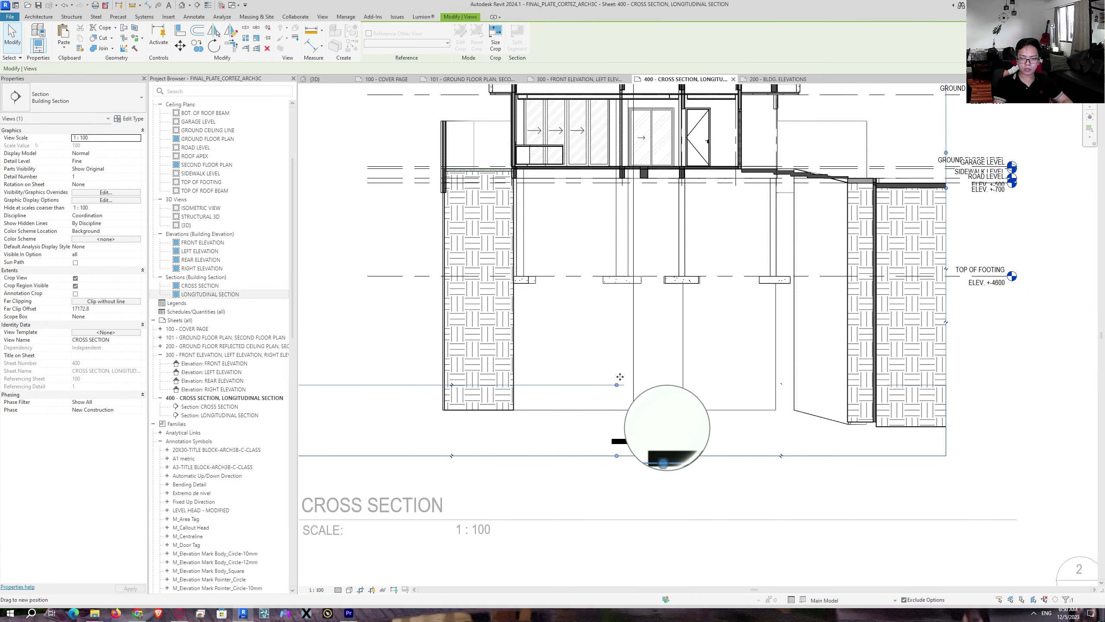
left_click_drag(620, 377, 624, 301)
Step: Examine the earth hatching and the unhatched area beneath the ground floor slab in the cross section
middle_click_drag(657, 344, 693, 424)
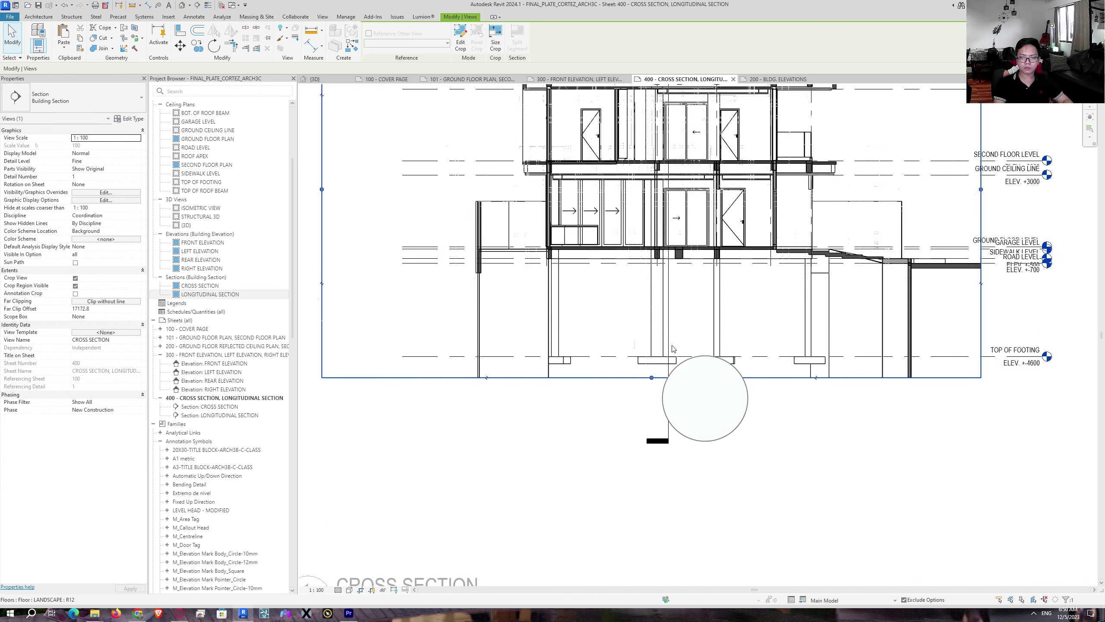
scroll(588, 314, "up", 3)
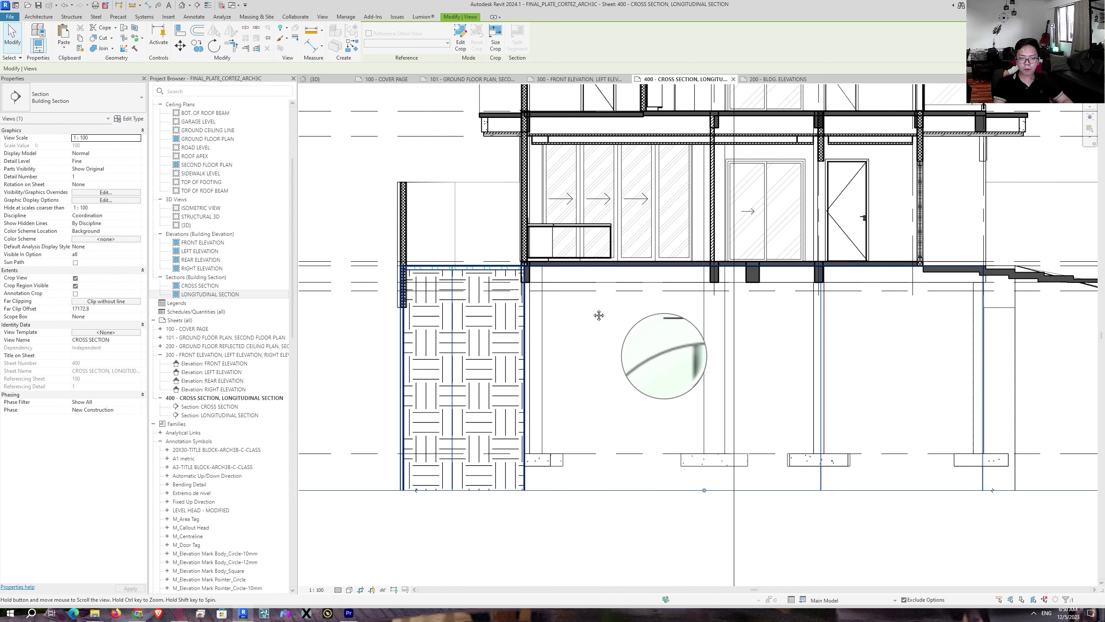
middle_click_drag(599, 314, 520, 312)
scroll(429, 320, "up", 1)
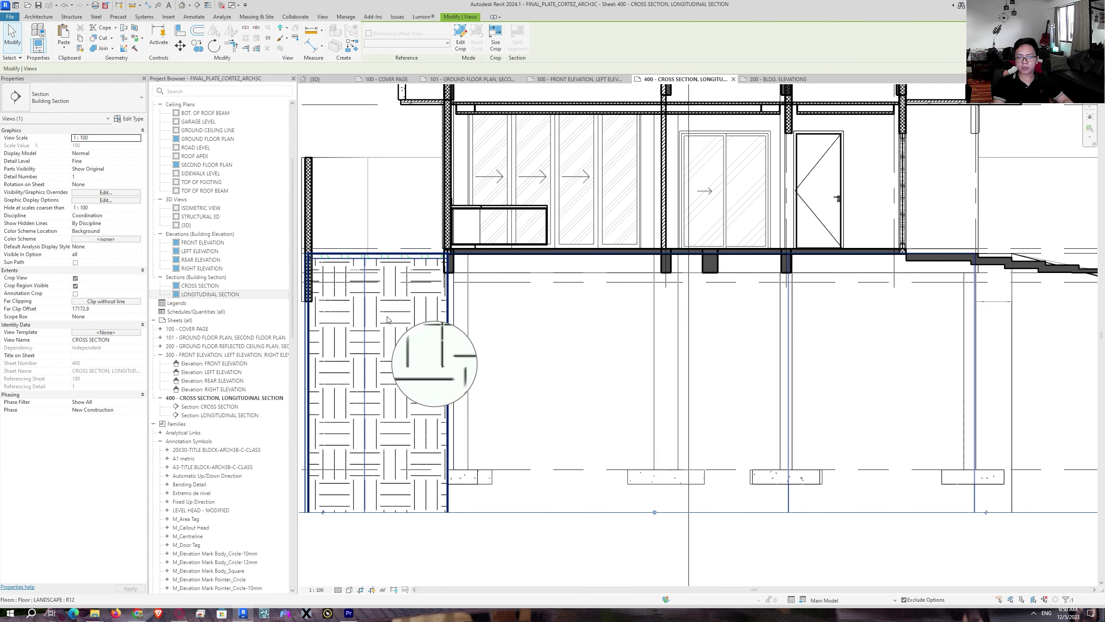
scroll(396, 320, "down", 1)
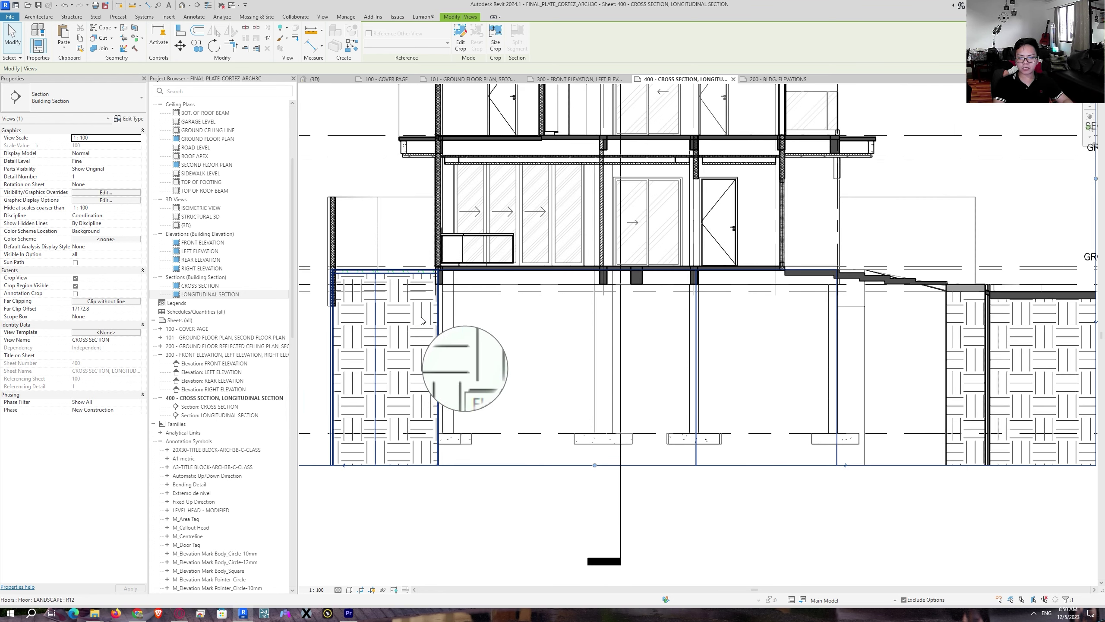
scroll(539, 279, "up", 2)
scroll(539, 279, "up", 1)
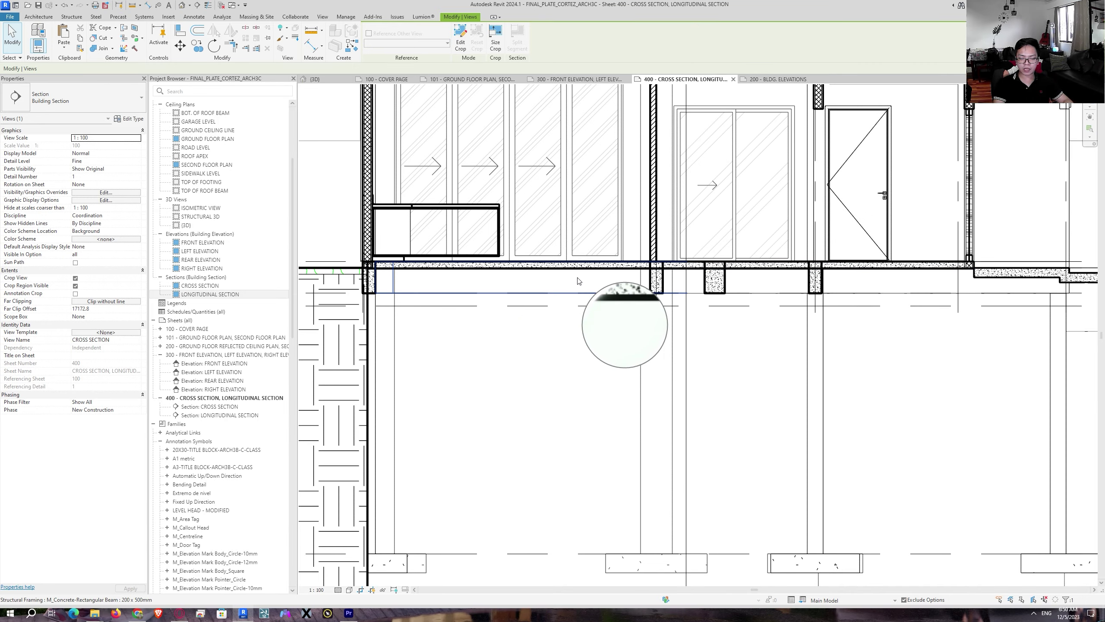
scroll(730, 279, "down", 2)
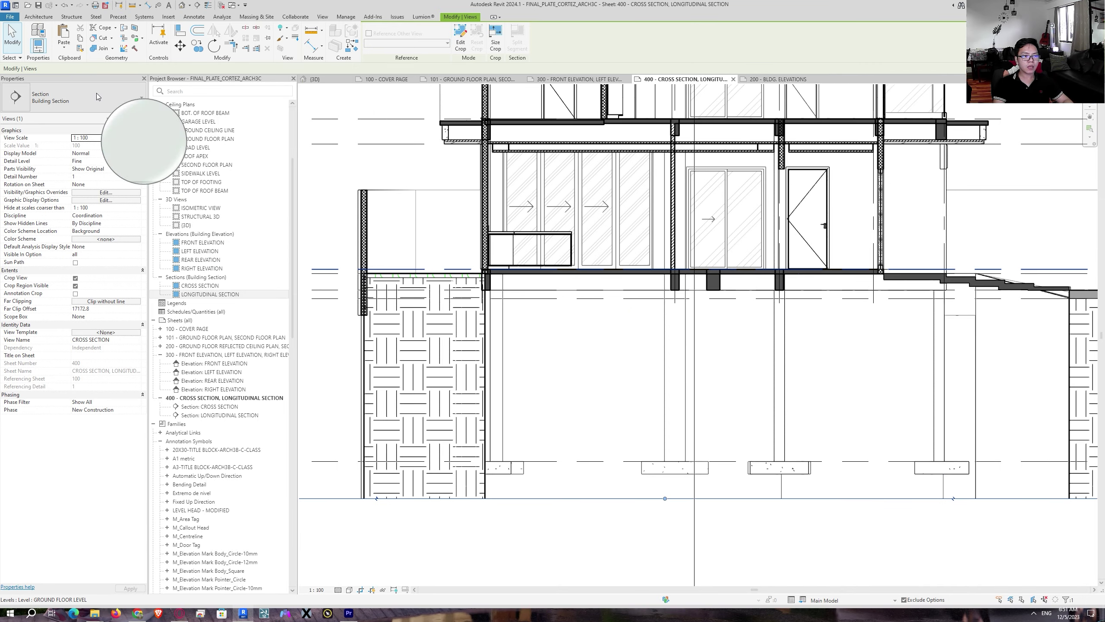
Step: Start a filled region in the cross section and duplicate the Vertical type as EARTH
left_click(194, 17)
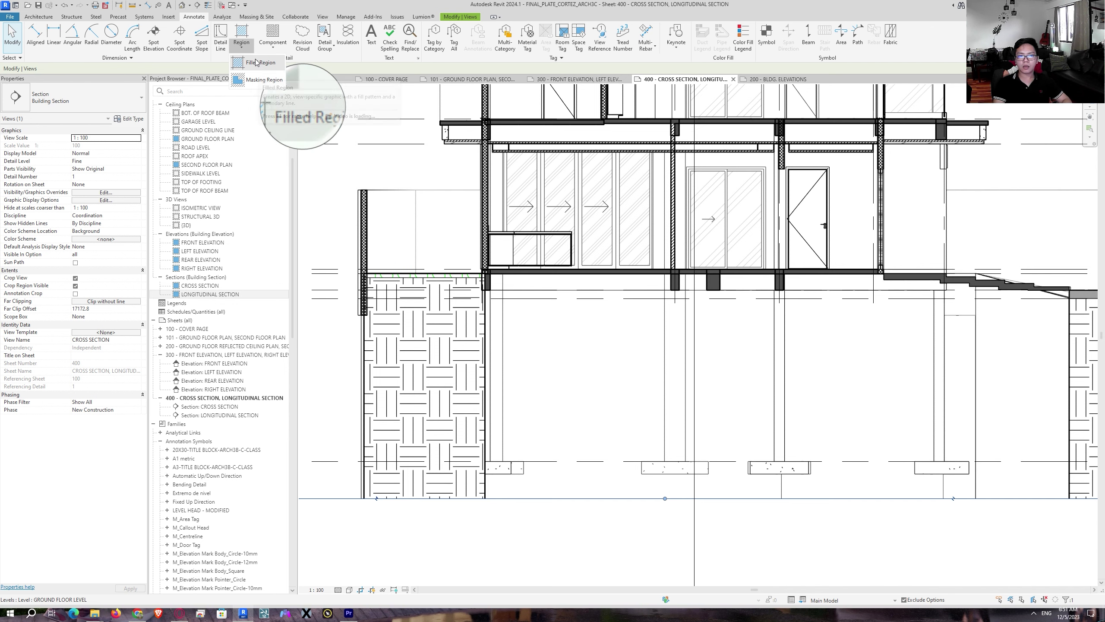
left_click(260, 63)
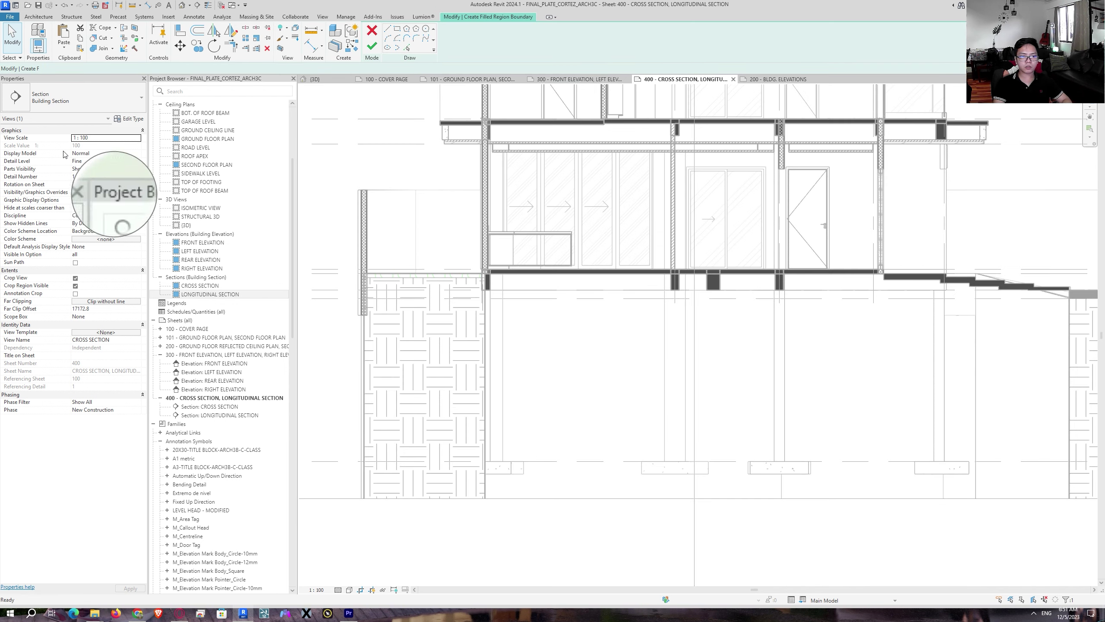
left_click(91, 102)
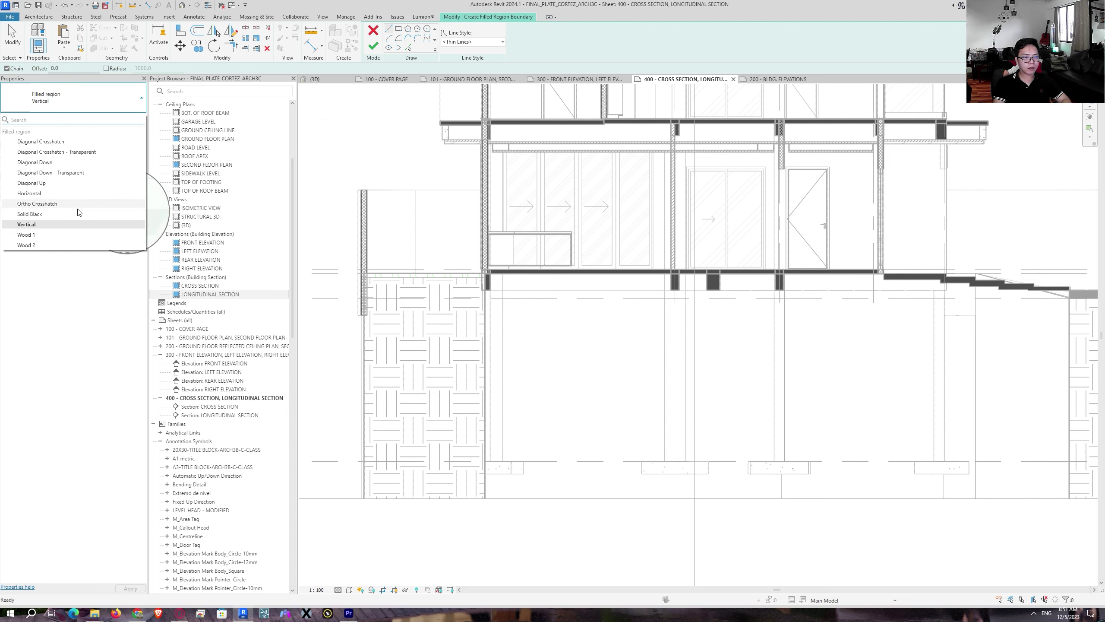
left_click(26, 224)
left_click(129, 120)
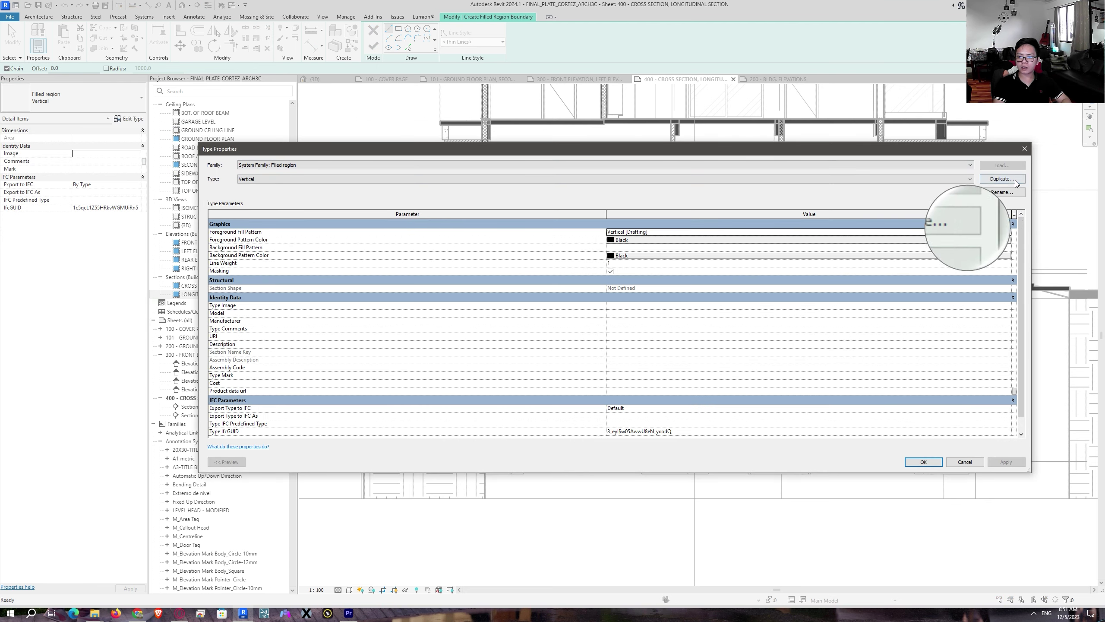
left_click(1002, 178)
type("EARTH")
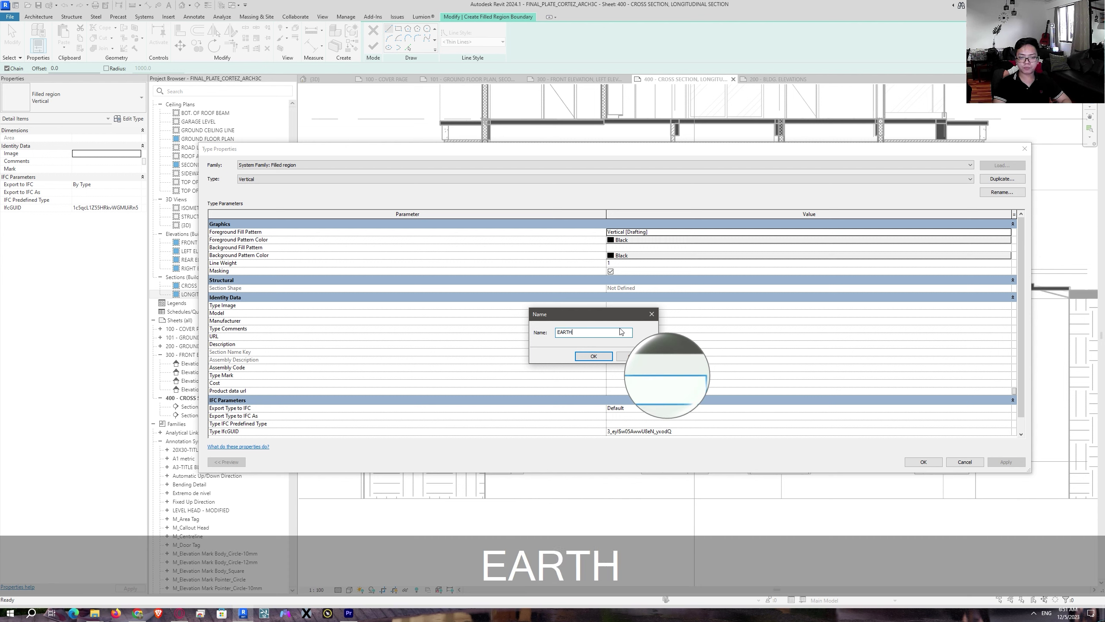
key("Return")
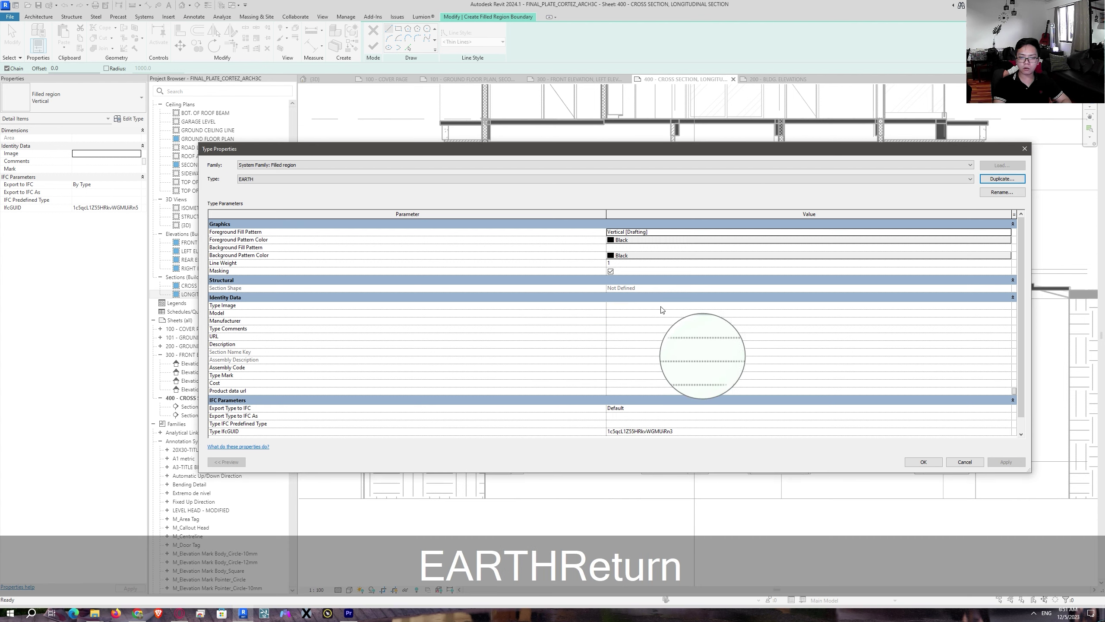
Step: Choose the Earth drafting pattern as the EARTH type's foreground fill pattern
left_click(1006, 232)
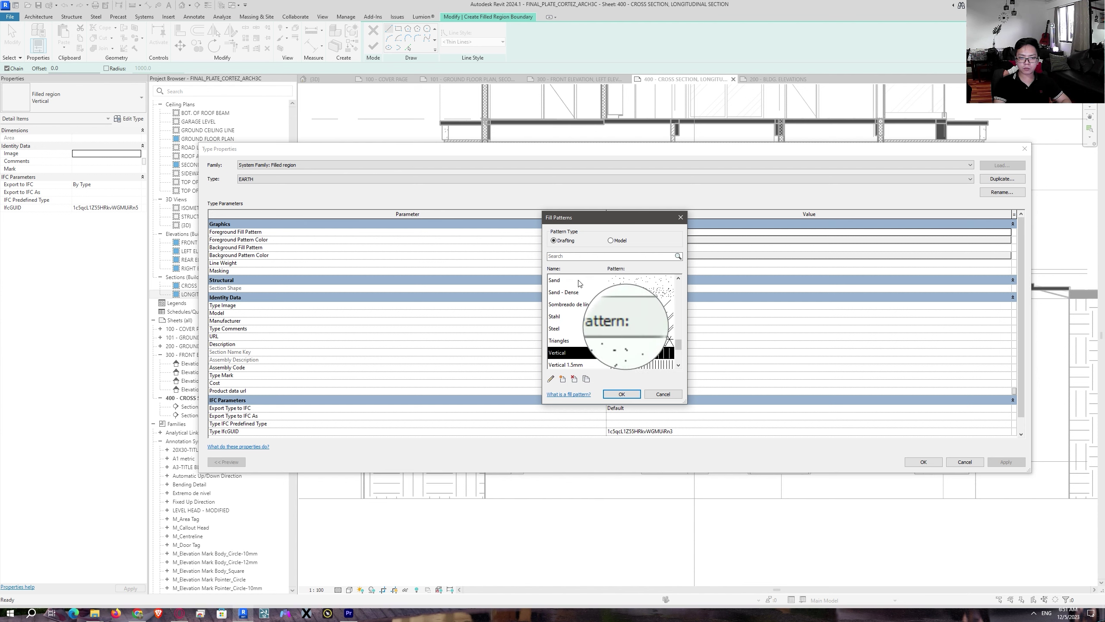
scroll(583, 344, "down", 2)
scroll(583, 345, "up", 5)
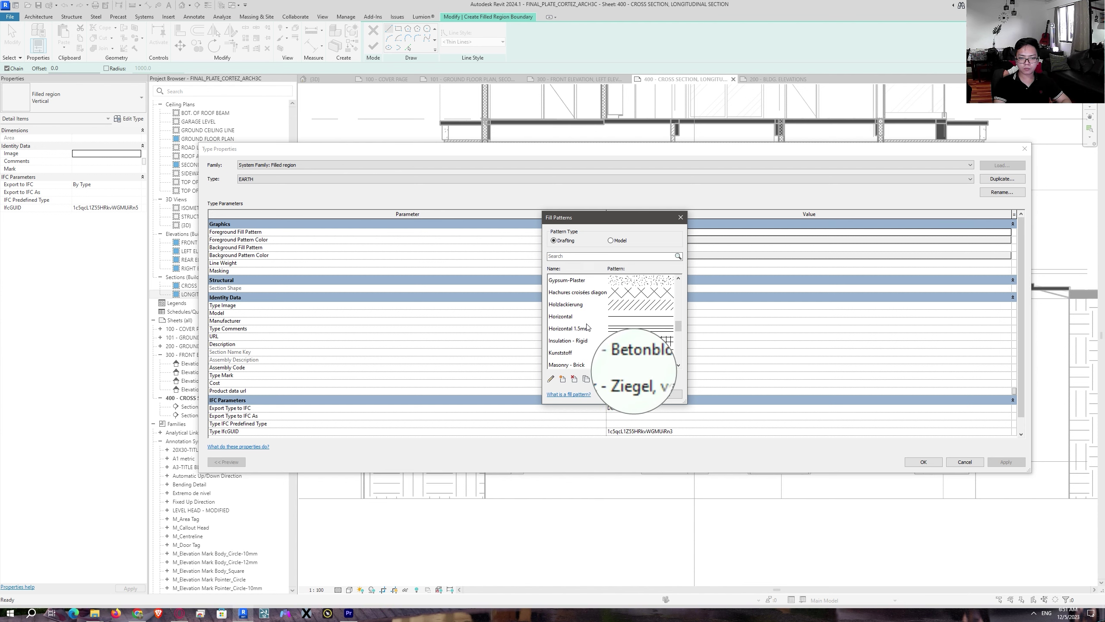
left_click(582, 341)
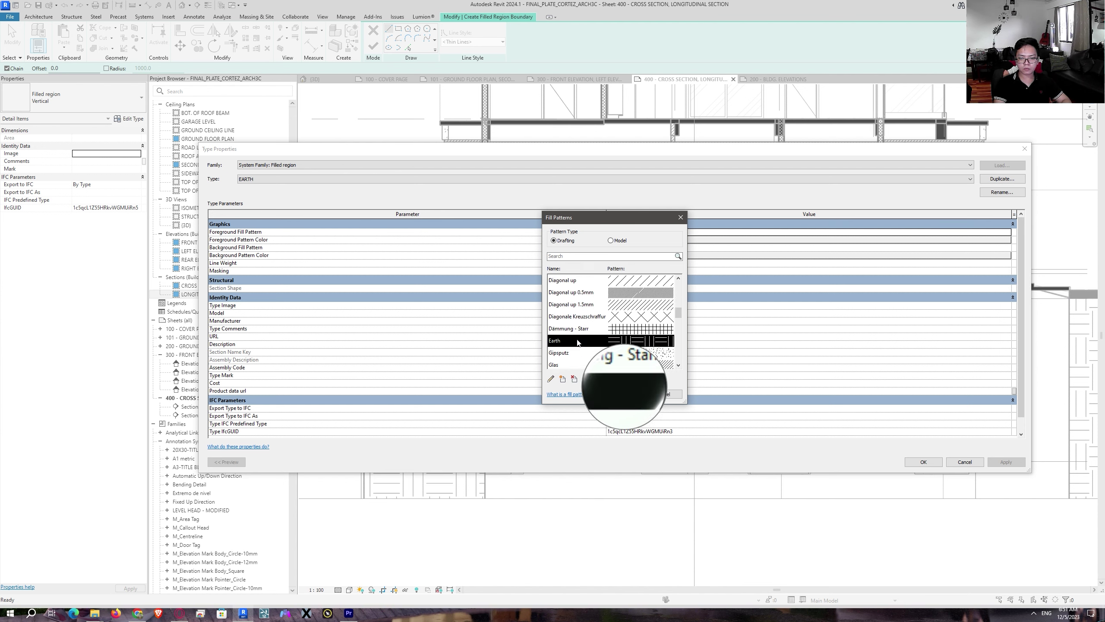
Step: Set the Earth pattern's import scale to .5 and apply the EARTH filled region type's settings
left_click(551, 379)
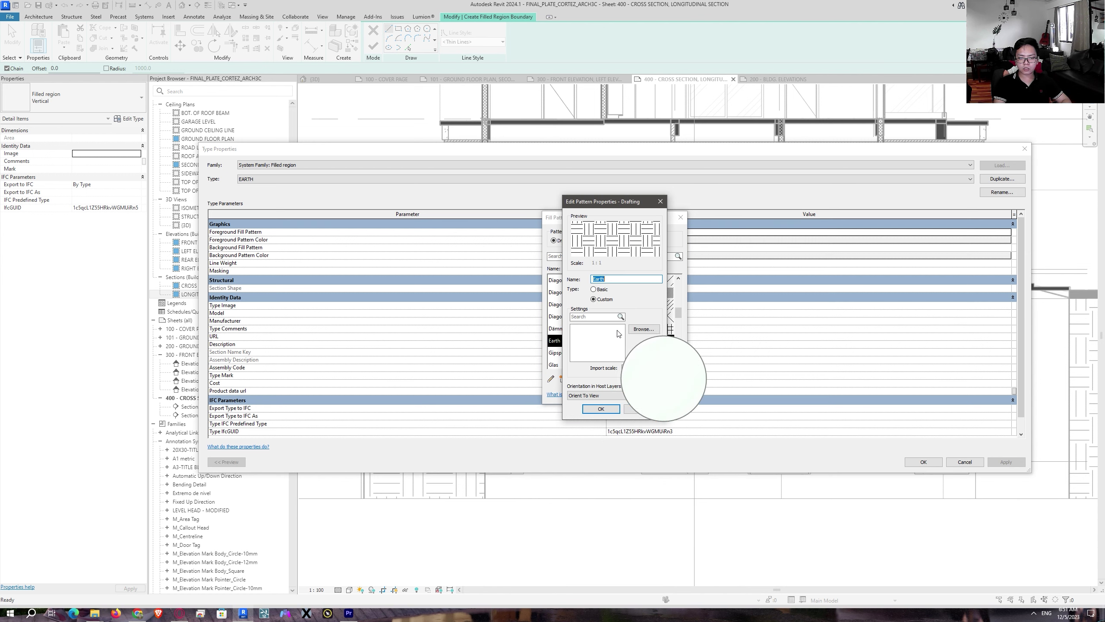
left_click_drag(652, 368, 606, 370)
type(".")
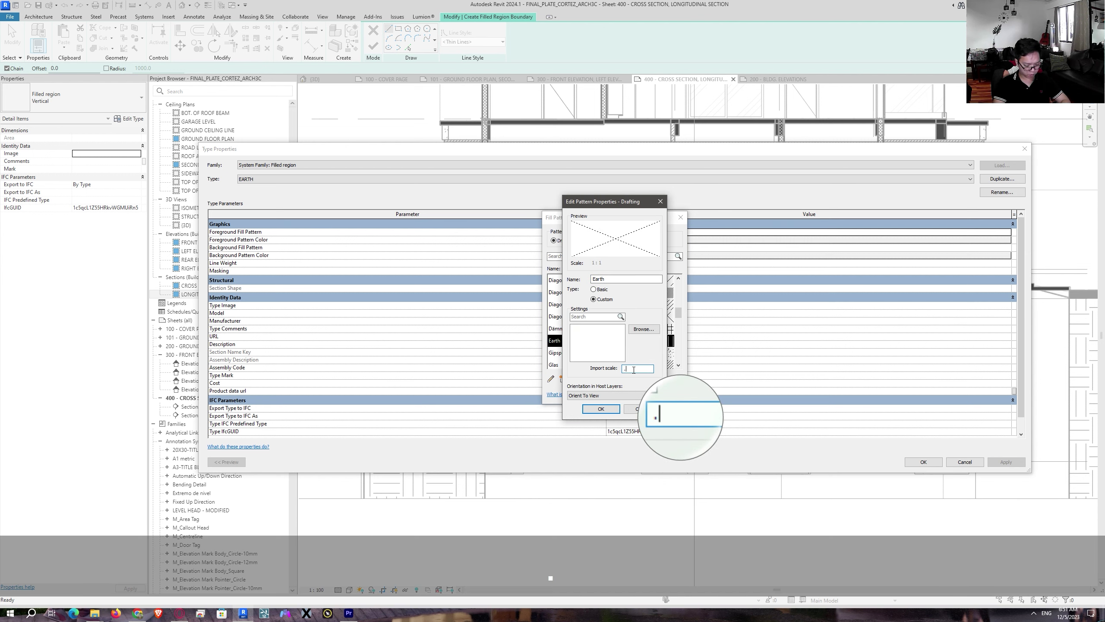
type("56")
key("BackSpace")
type("5")
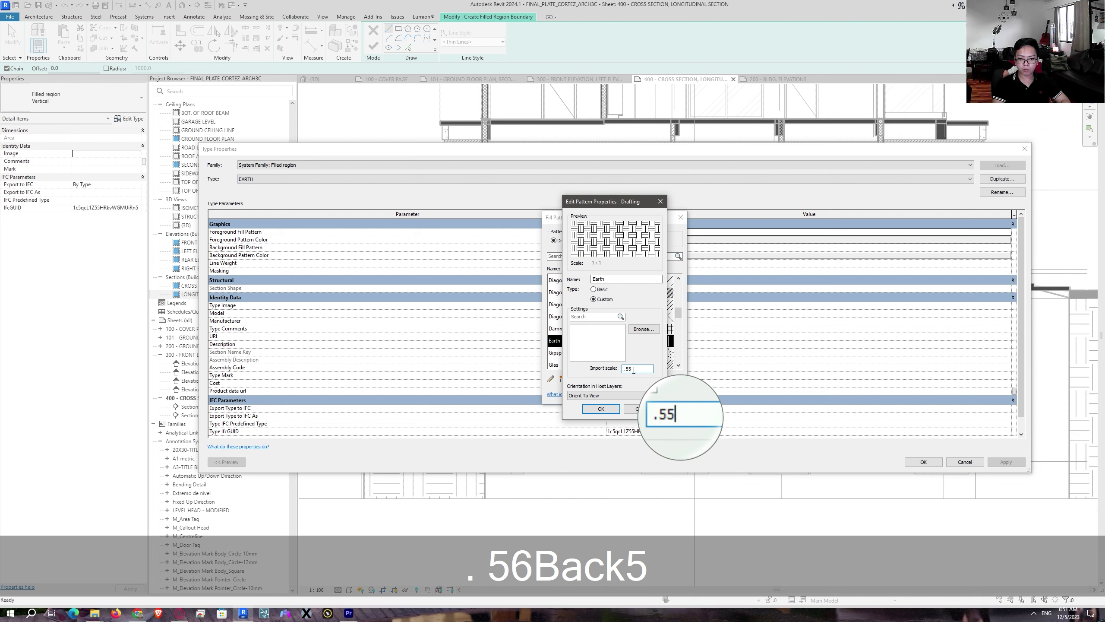
key("BackSpace")
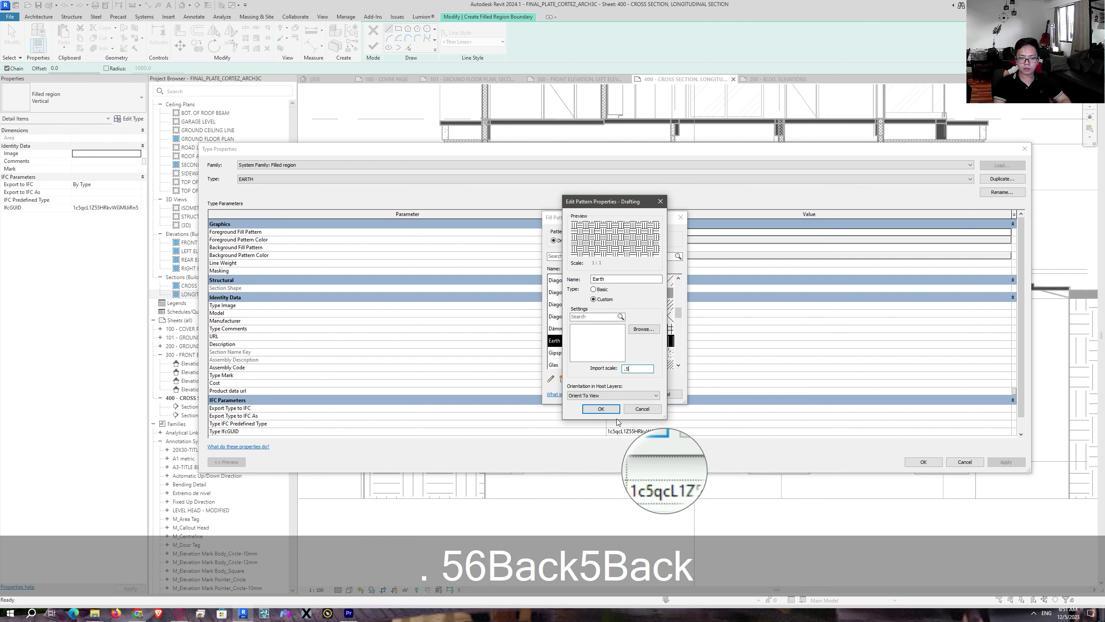
left_click(607, 408)
key("Return")
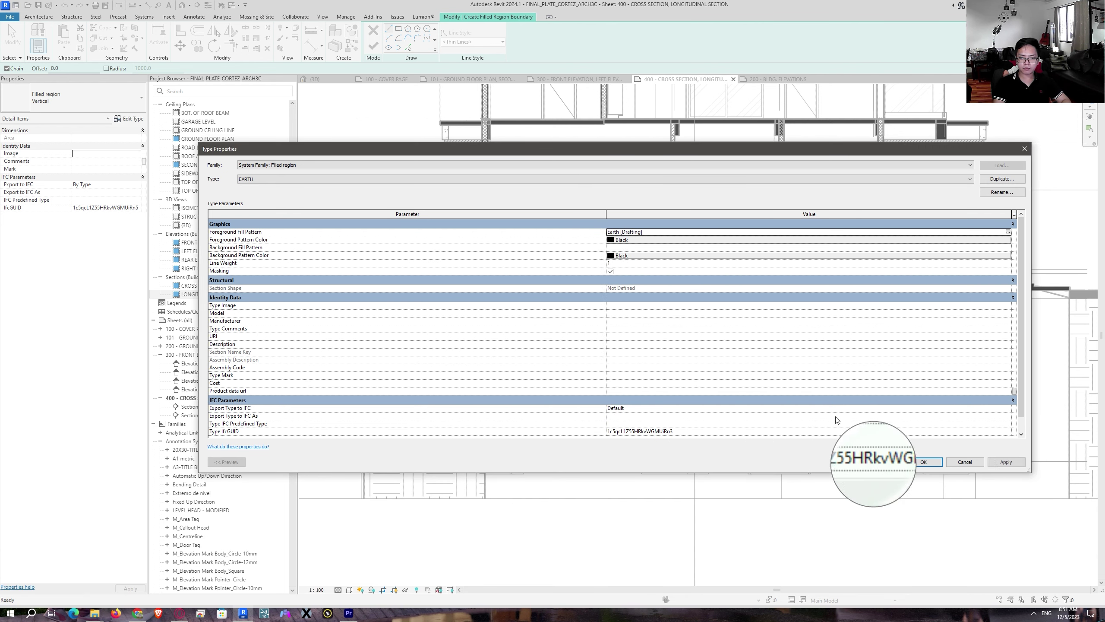
left_click(1015, 463)
left_click(930, 461)
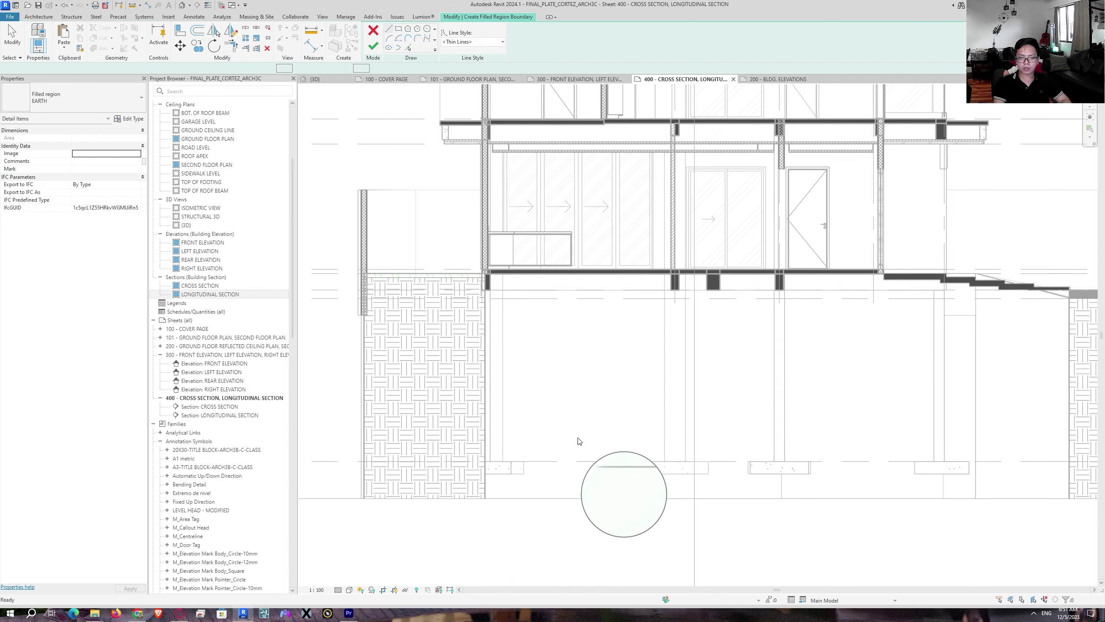
Step: Pick the outer ground beam's bottom and inner side edges and the ground slab's underside as boundary lines of the EARTH region
middle_click_drag(578, 447, 522, 458)
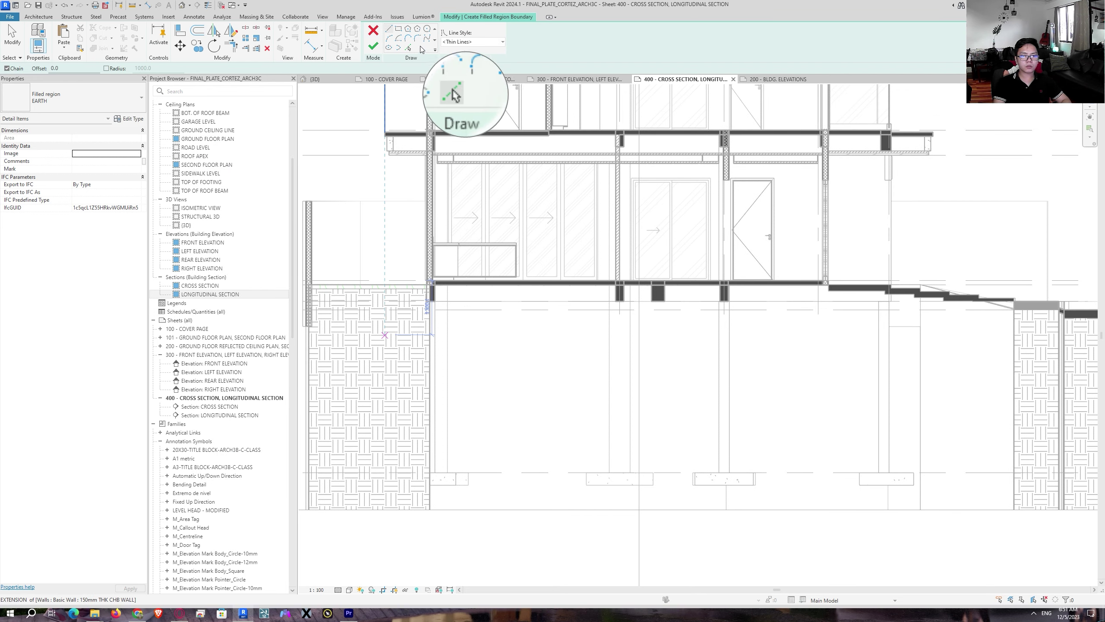
left_click(455, 42)
left_click(549, 36)
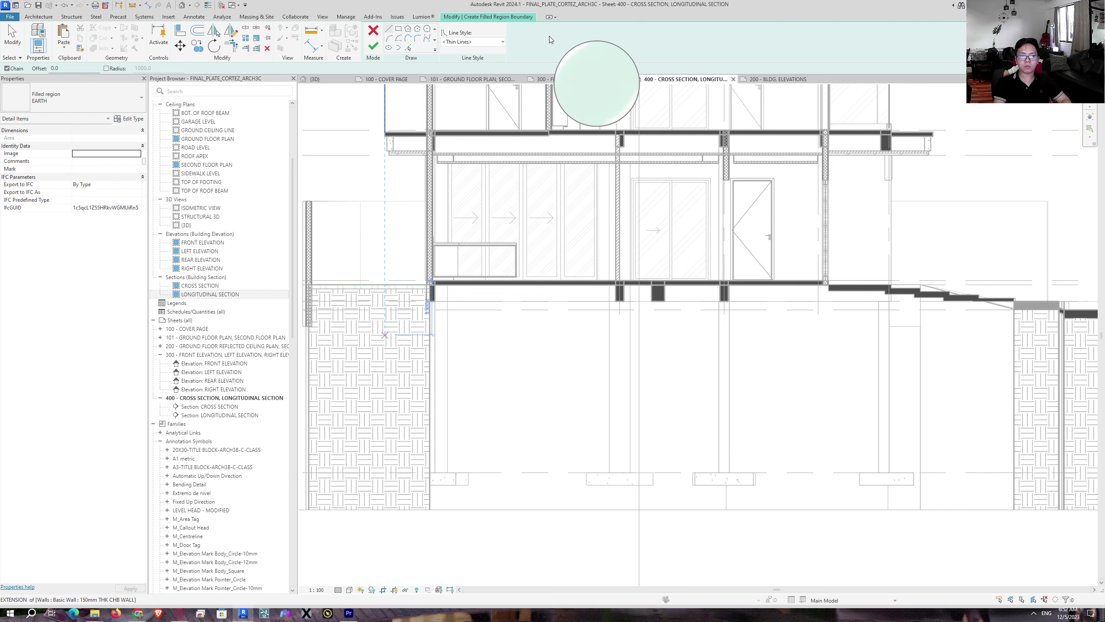
left_click(411, 50)
scroll(436, 311, "up", 6)
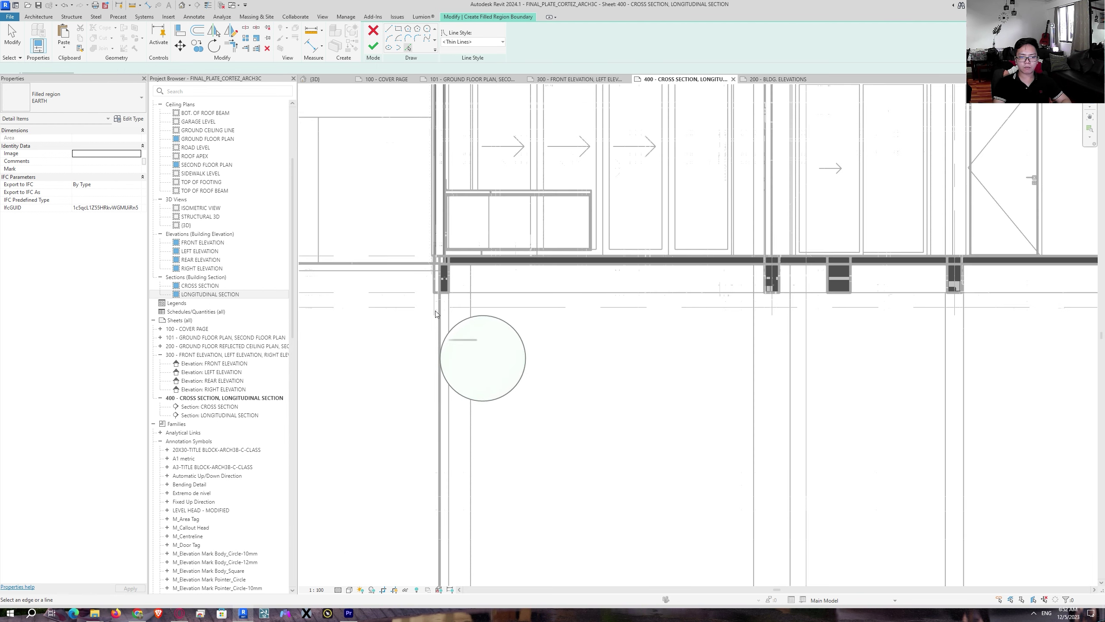
left_click(455, 266)
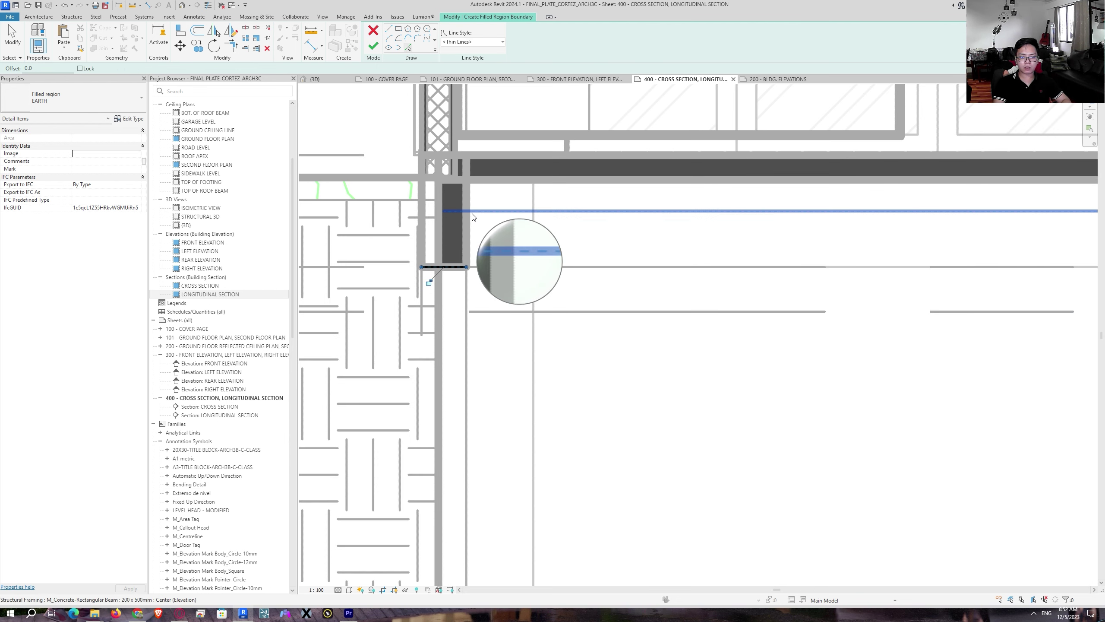
left_click(467, 222)
left_click(517, 178)
Step: Pick both side edges and the bottom edge of the second ground beam as region boundary lines
middle_click_drag(1018, 252, 413, 279)
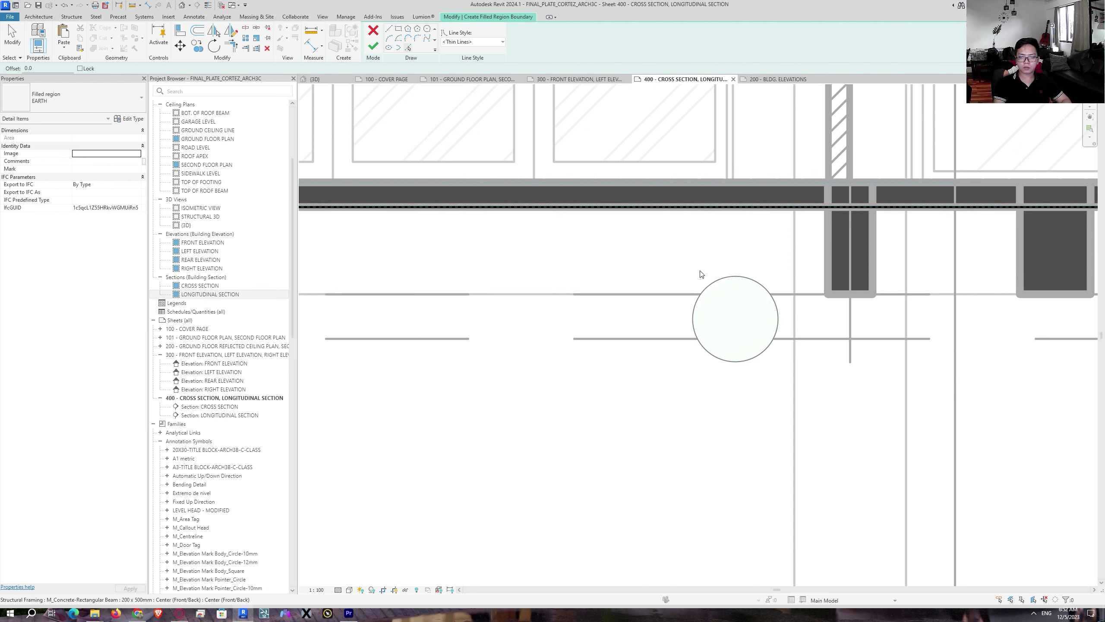
left_click(825, 230)
key("ctrl+z")
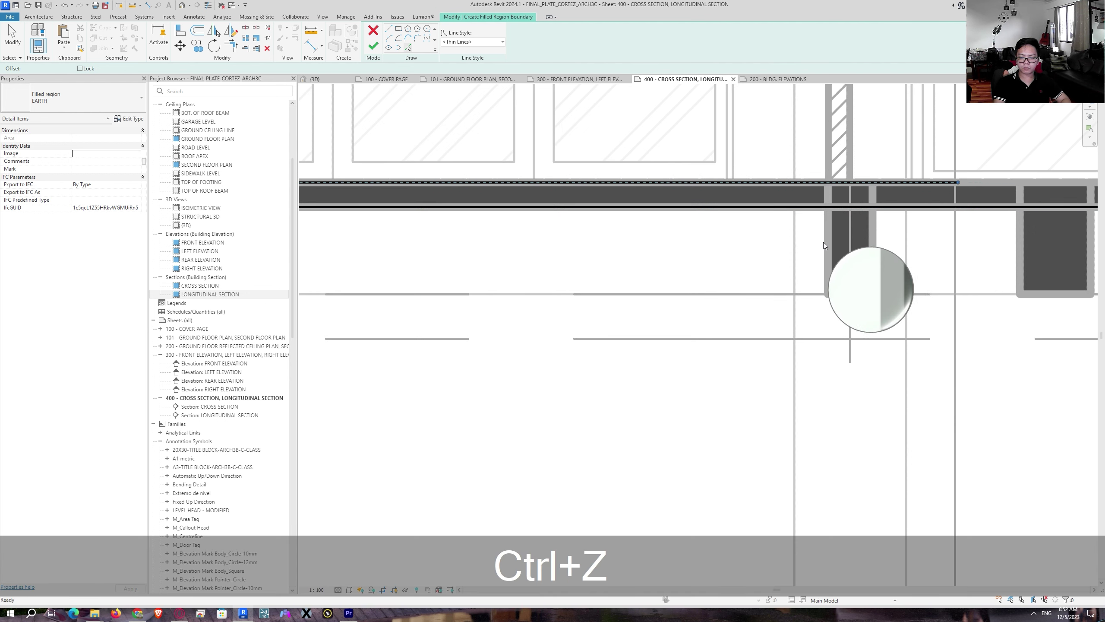
left_click(828, 234)
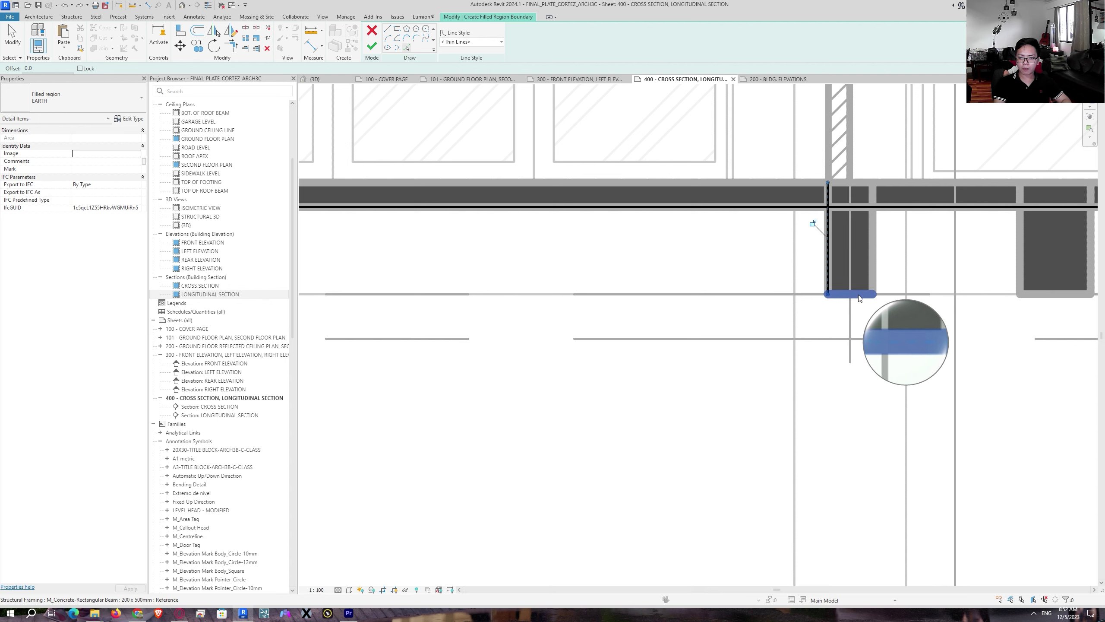
left_click(848, 294)
left_click(873, 245)
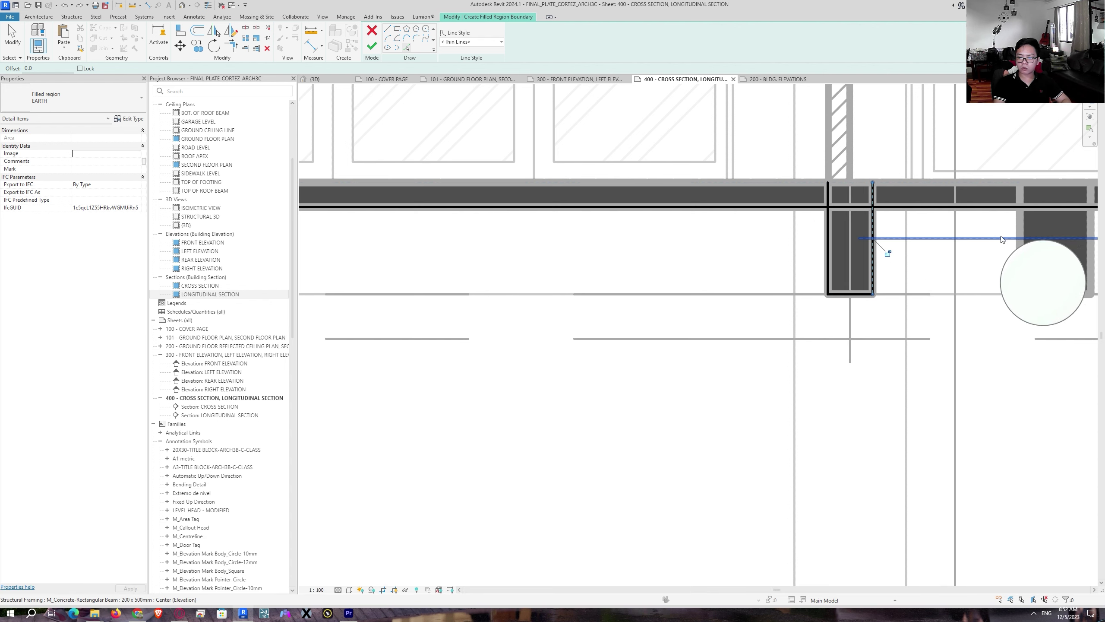
Step: Pick the third ground beam's bottom edge as a boundary line and delete the stray line along the slab's top edge
middle_click_drag(1024, 266, 451, 258)
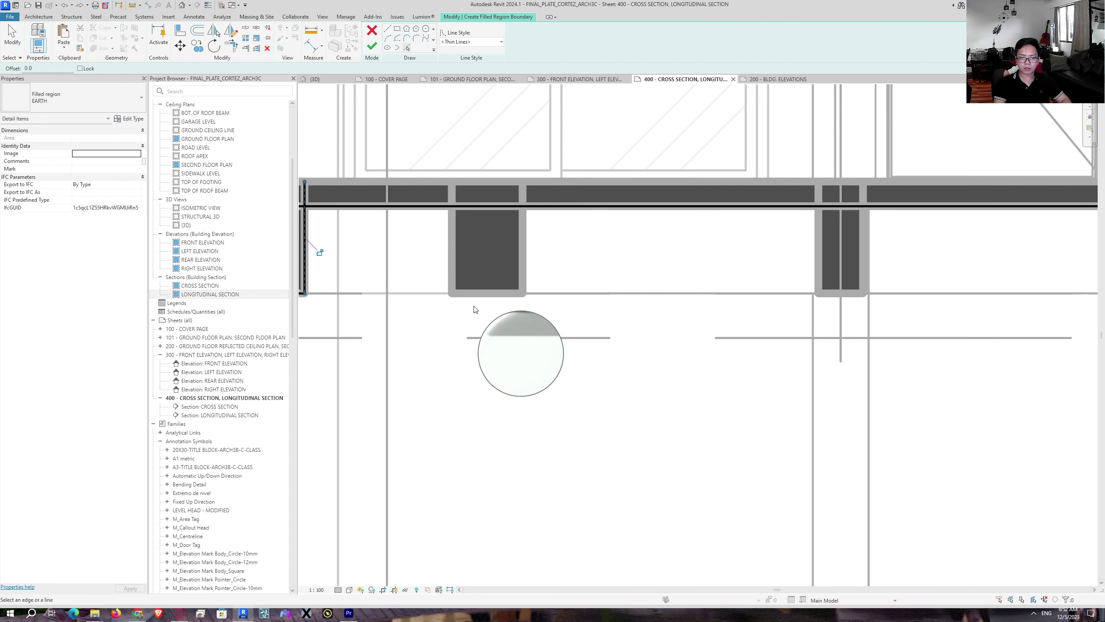
left_click(488, 294)
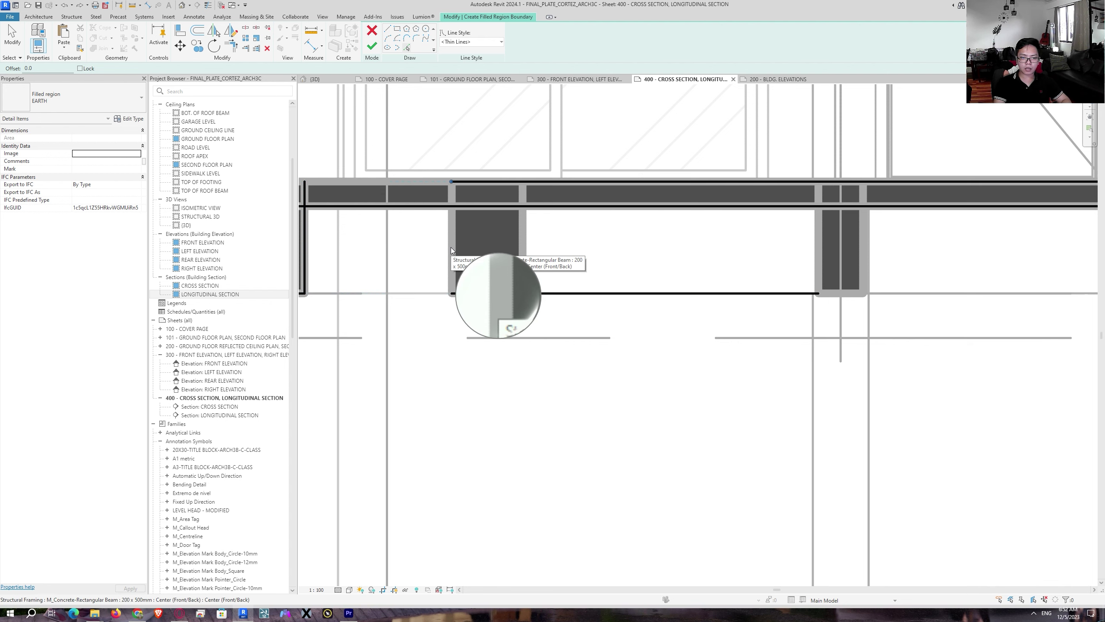
key("Escape")
key("Escape")
left_click(589, 181)
key("Delete")
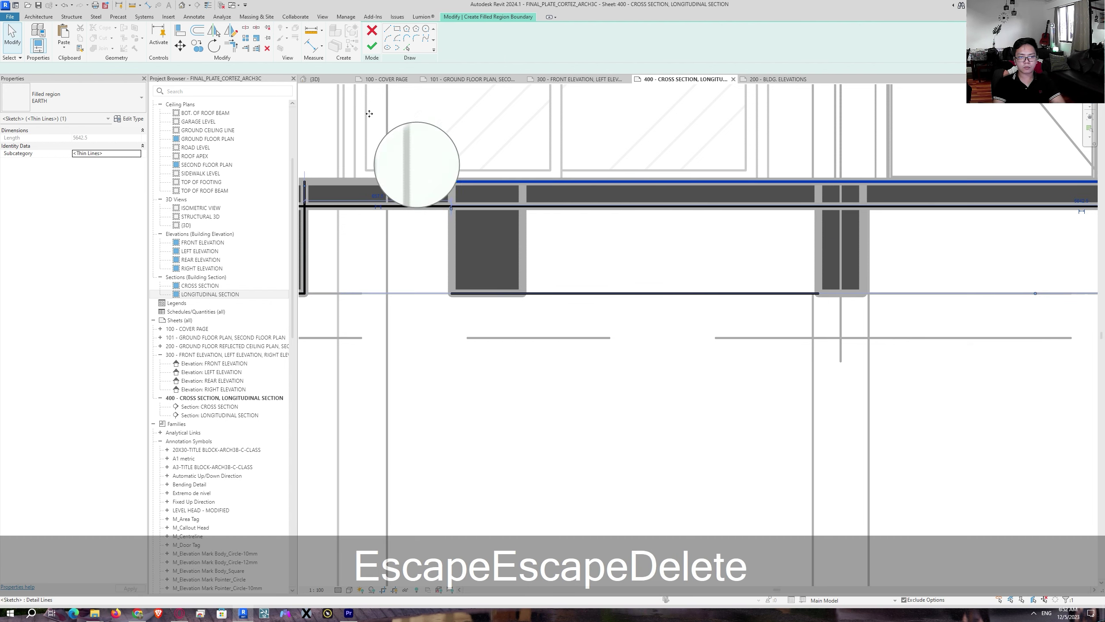
Step: Draw vertical boundary lines down both sides of the third ground beam from the slab underside to the beam's bottom edge
left_click(387, 28)
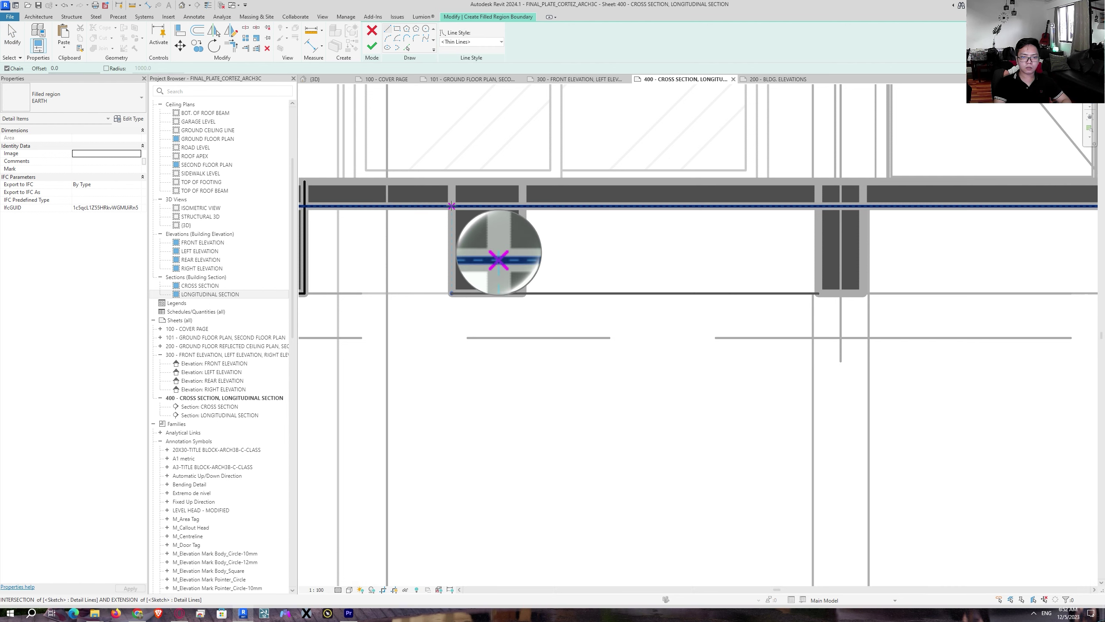
left_click(451, 206)
left_click(451, 294)
key("Escape")
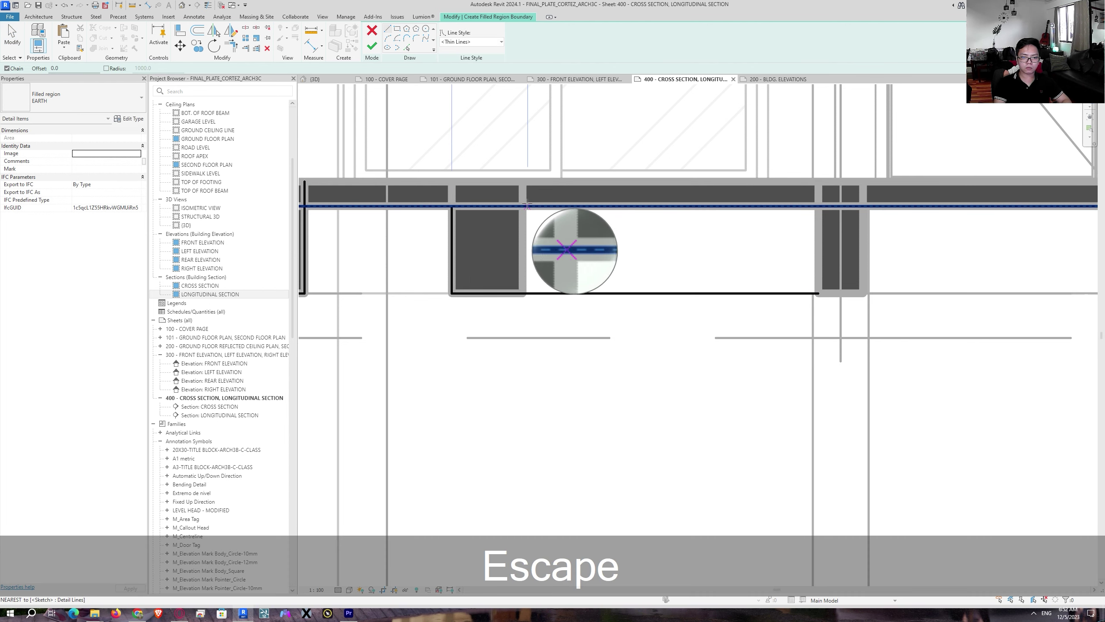
left_click(522, 206)
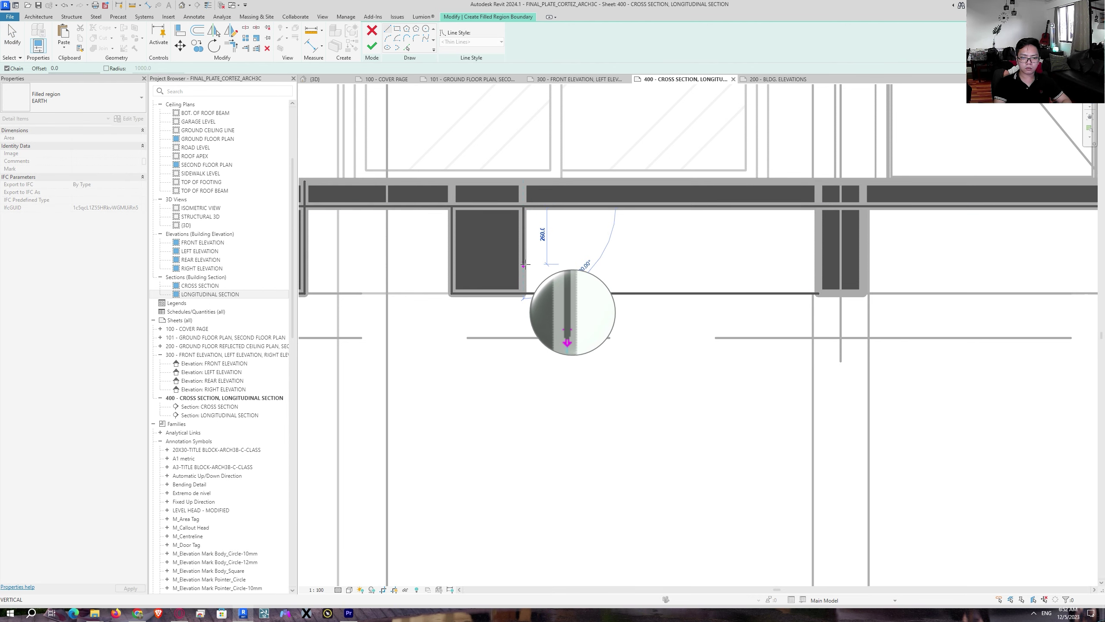
left_click(523, 294)
key("Escape")
Step: Draw boundary lines along both sides and the bottom of the fourth ground beam
middle_click_drag(735, 301, 547, 329)
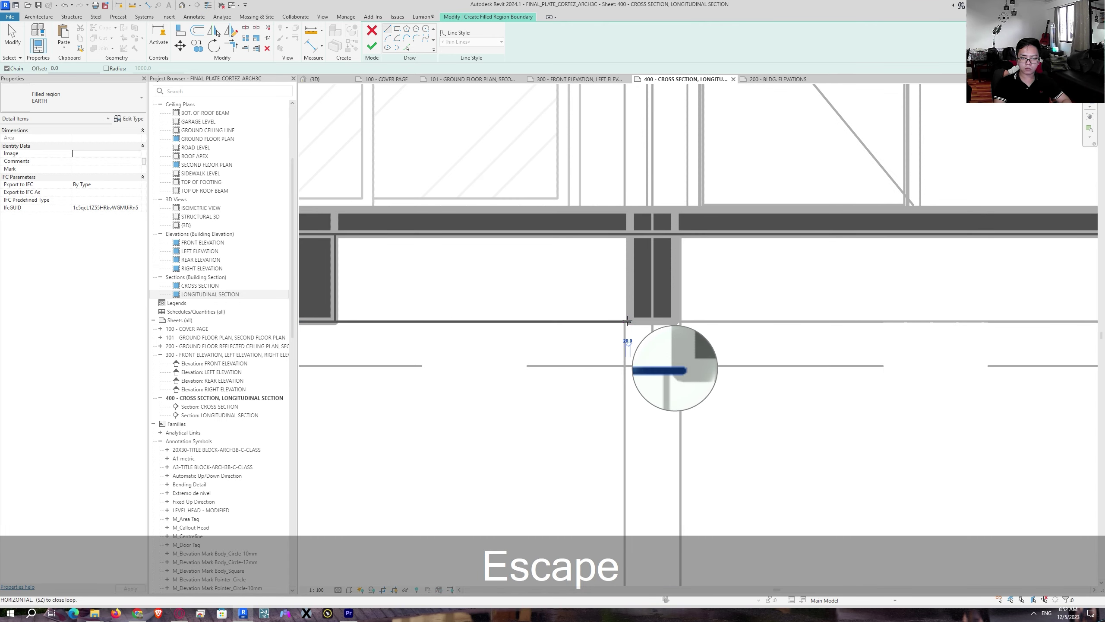
left_click(630, 321)
key("Escape")
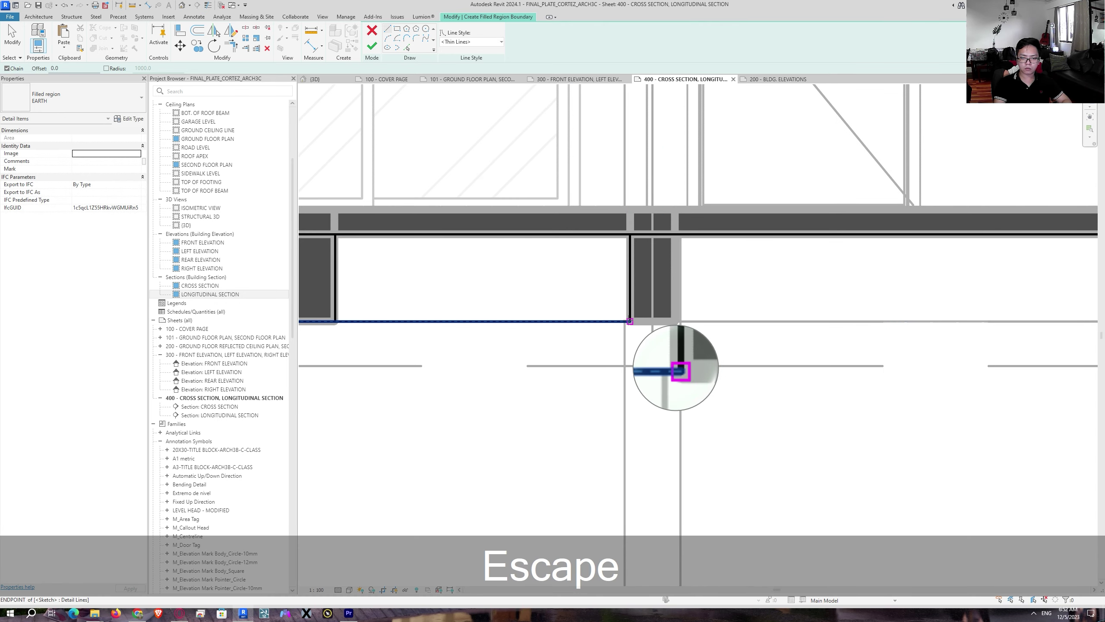
left_click(679, 322)
key("Escape")
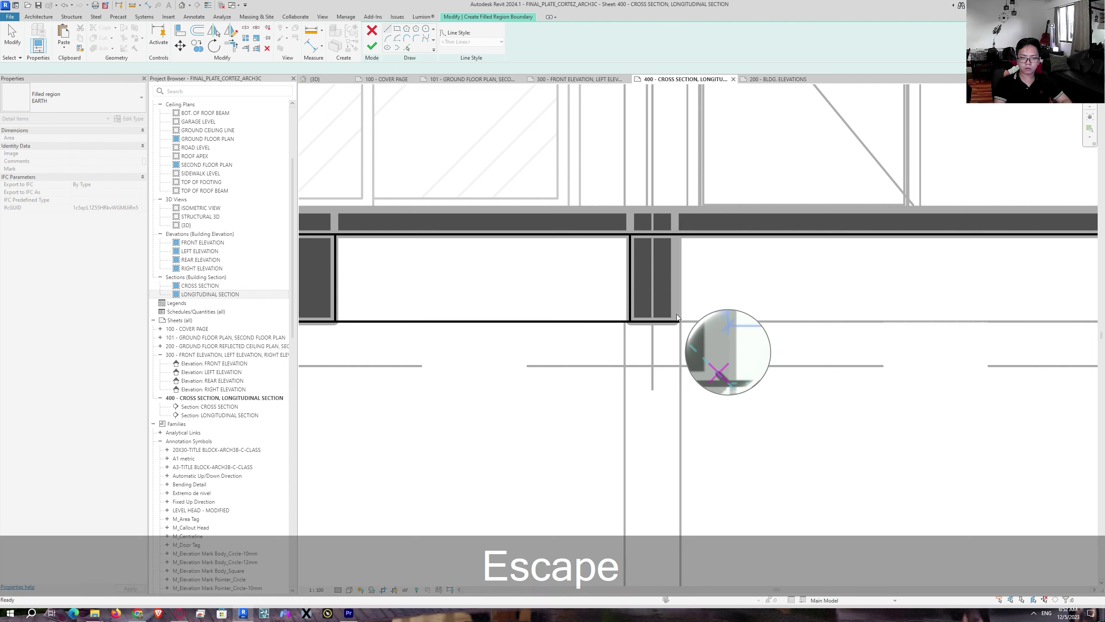
left_click(675, 322)
key("Escape")
Step: Draw the boundary down from the slab's end and along the first underside step of the concrete entrance stair
scroll(753, 306, "down", 2)
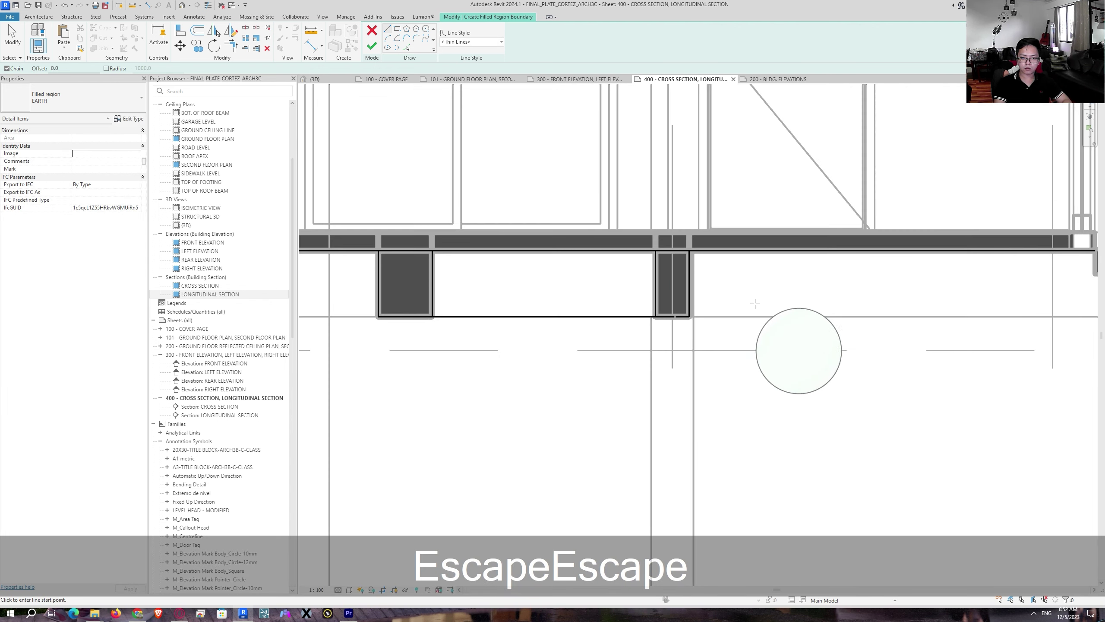
middle_click_drag(752, 306, 578, 327)
scroll(813, 302, "up", 1)
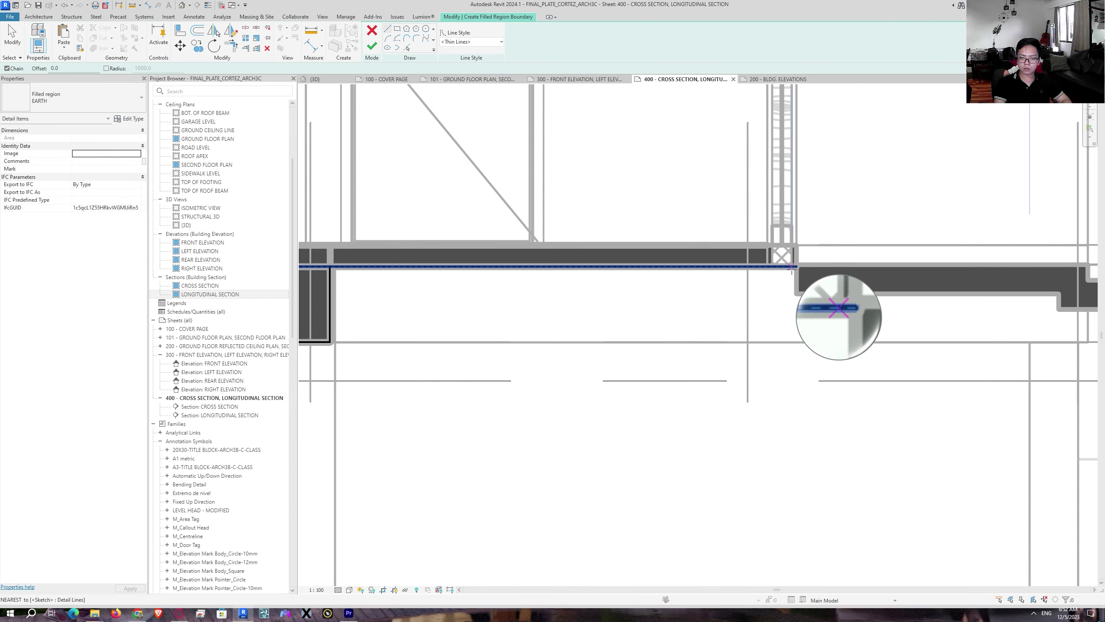
left_click(796, 264)
left_click(797, 294)
middle_click_drag(960, 305, 651, 289)
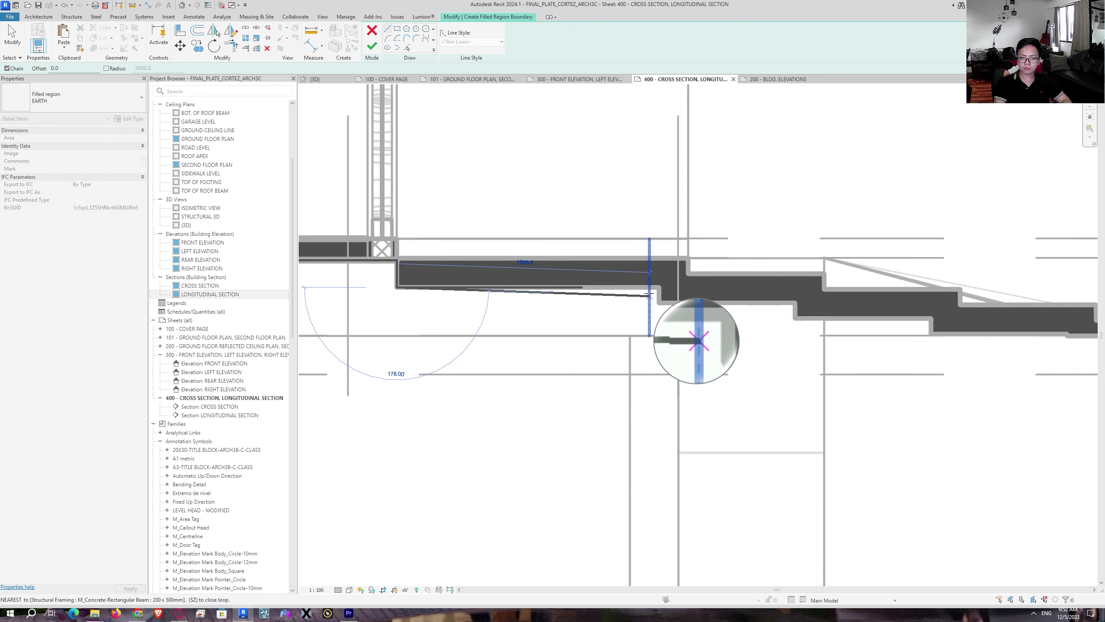
left_click(658, 302)
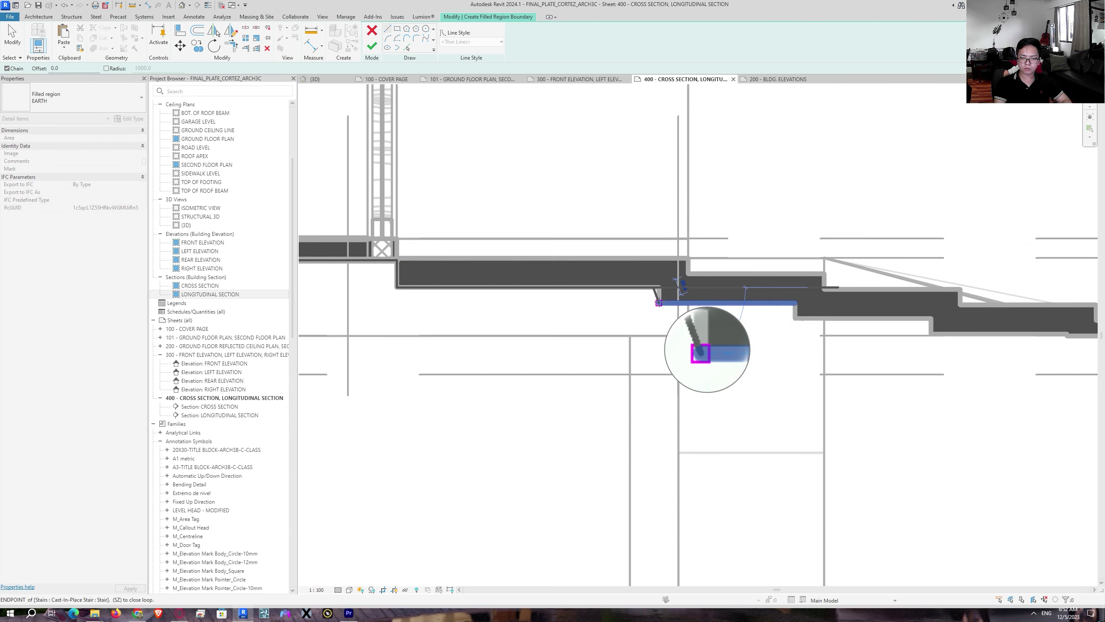
key("Escape")
Step: Continue the boundary along the remaining stepped underside of the stair to the wall beside the existing earth hatch
left_click(659, 301)
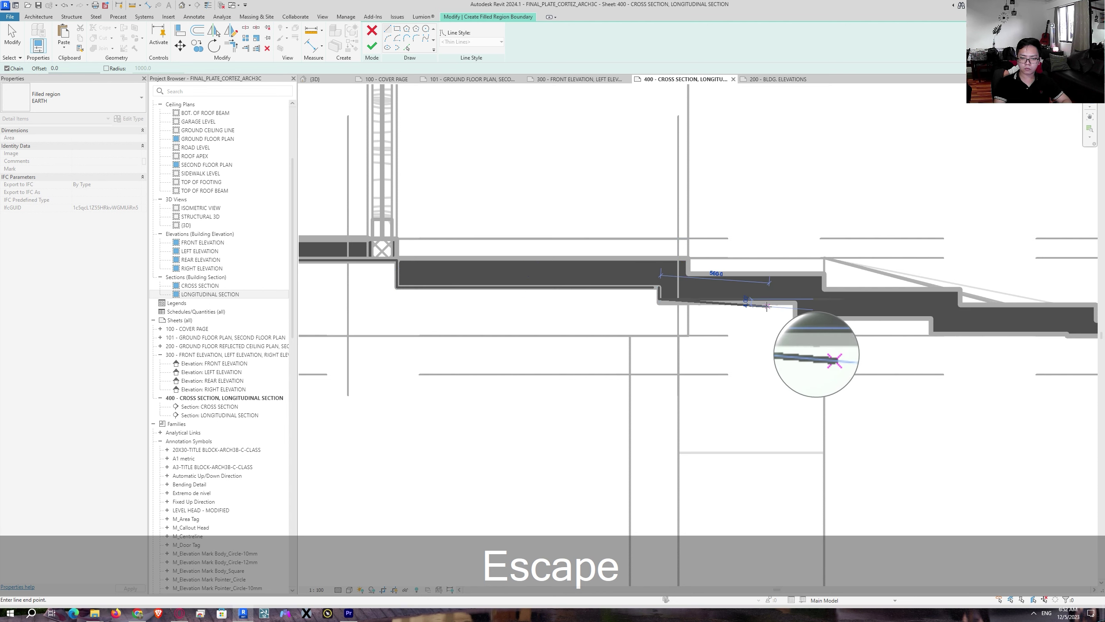
left_click(796, 301)
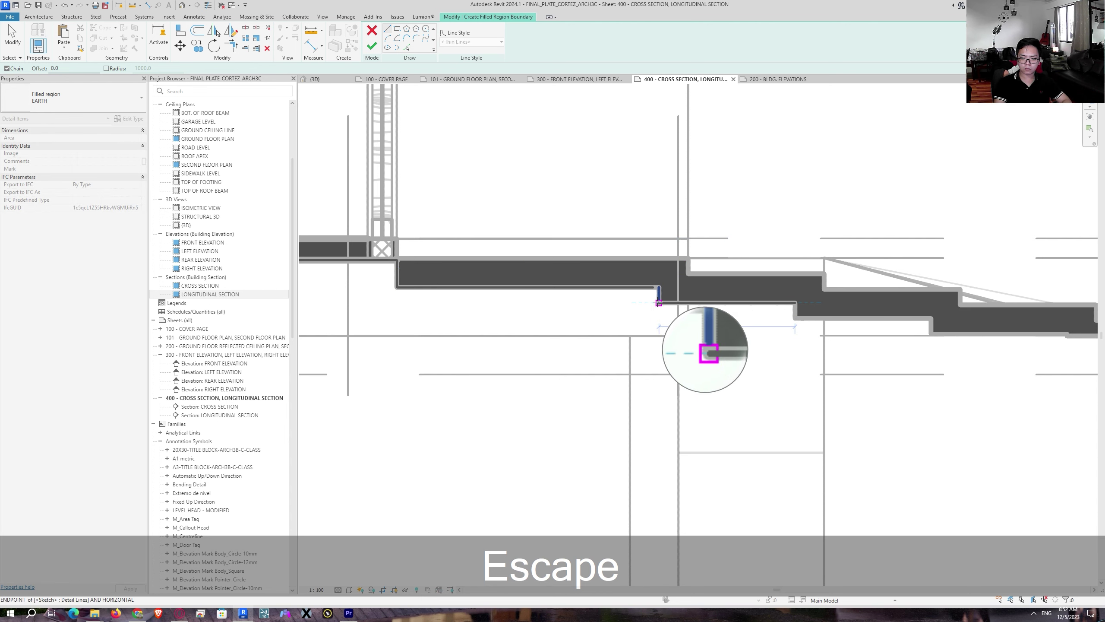
key("Escape")
left_click(794, 318)
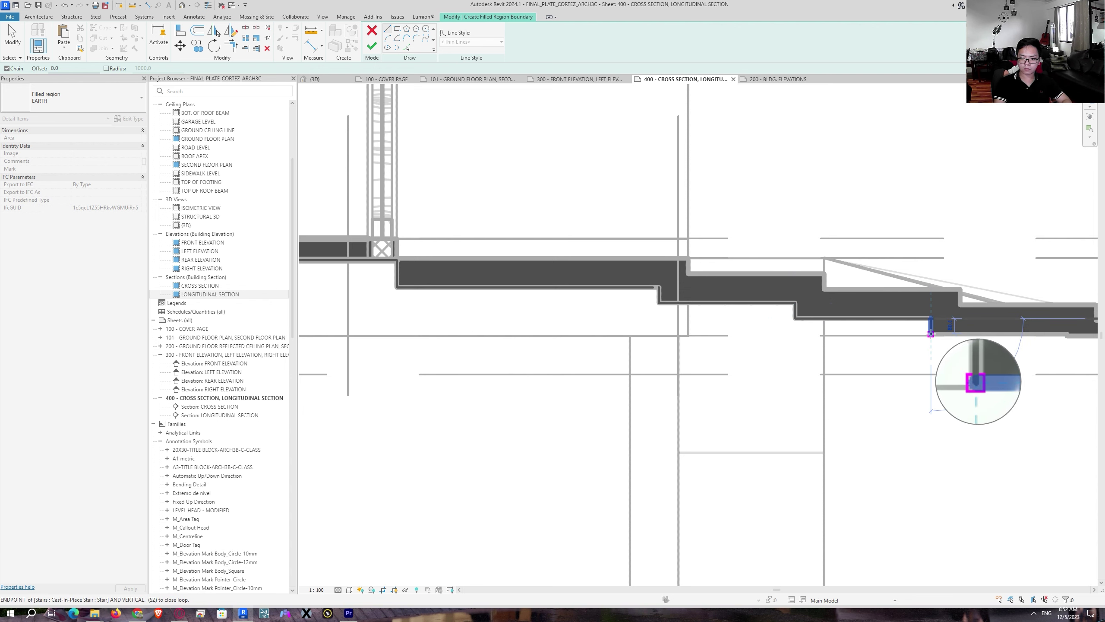
left_click(929, 319)
middle_click_drag(861, 325, 531, 311)
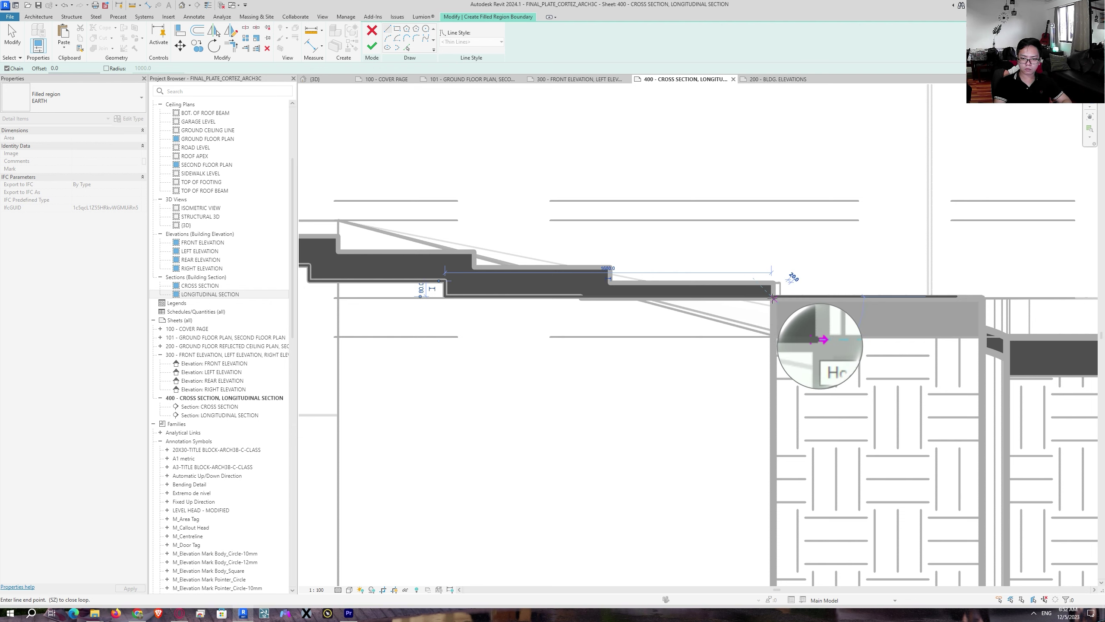
left_click(773, 298)
Step: Close the region outline down the stair-end wall, across below the footings and up to the outer beam's bottom corner
scroll(637, 402, "down", 2)
middle_click_drag(636, 403, 782, 266)
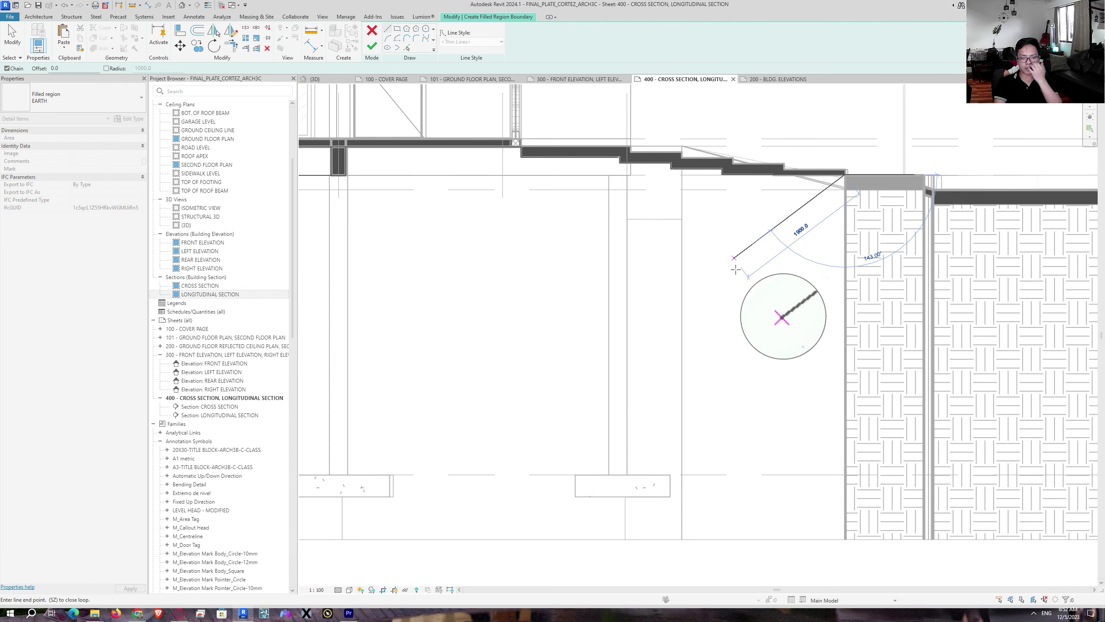
scroll(735, 270, "down", 2)
mouse_move(785, 477)
middle_mouse_down()
mouse_move(947, 415)
mouse_move(1104, 390)
middle_mouse_up()
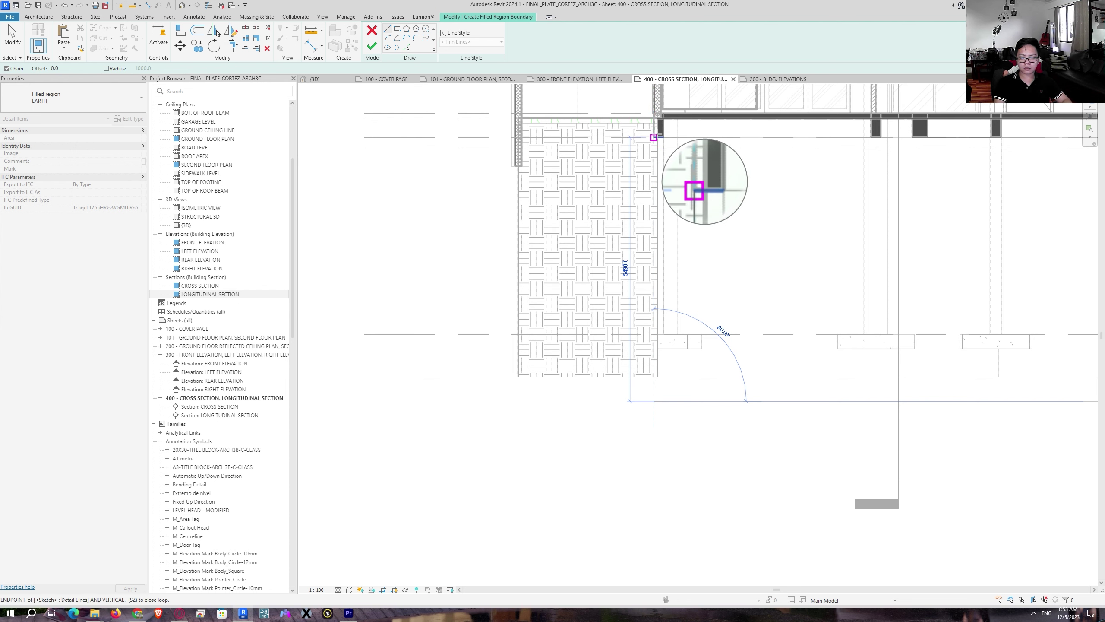
scroll(667, 138, "up", 3)
key("Escape")
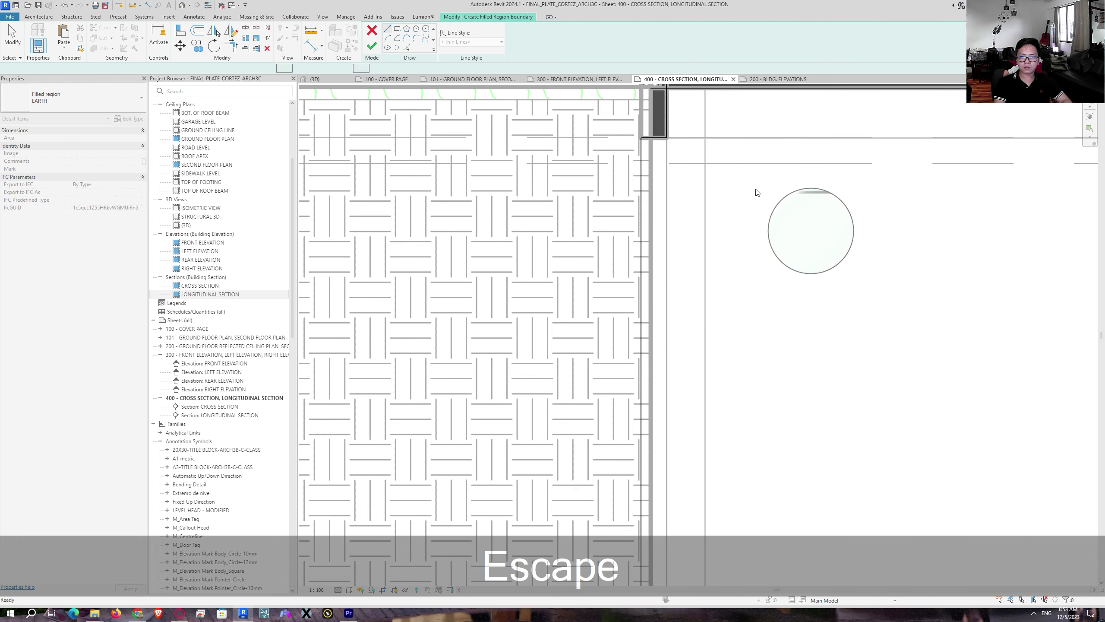
key("Escape")
key("Escape")
Step: Trim the slab underside boundary line and the outer ground beam's side line to a clean corner
middle_click_drag(758, 187, 524, 270)
key("t")
key("r")
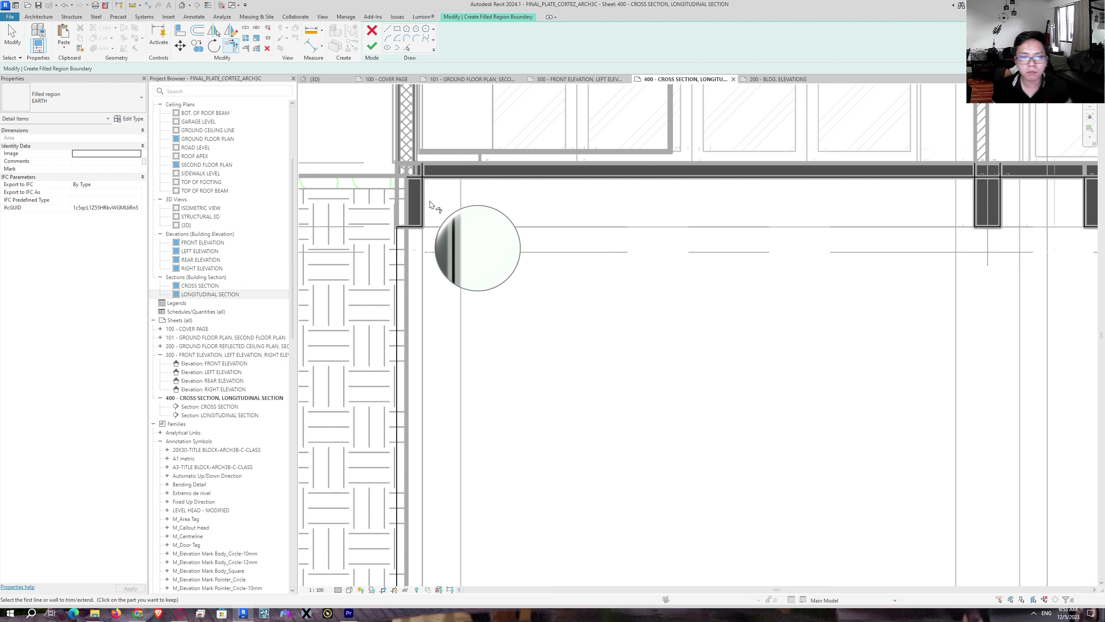
left_click(440, 177)
middle_click_drag(776, 283, 571, 288)
key("Escape")
key("Escape")
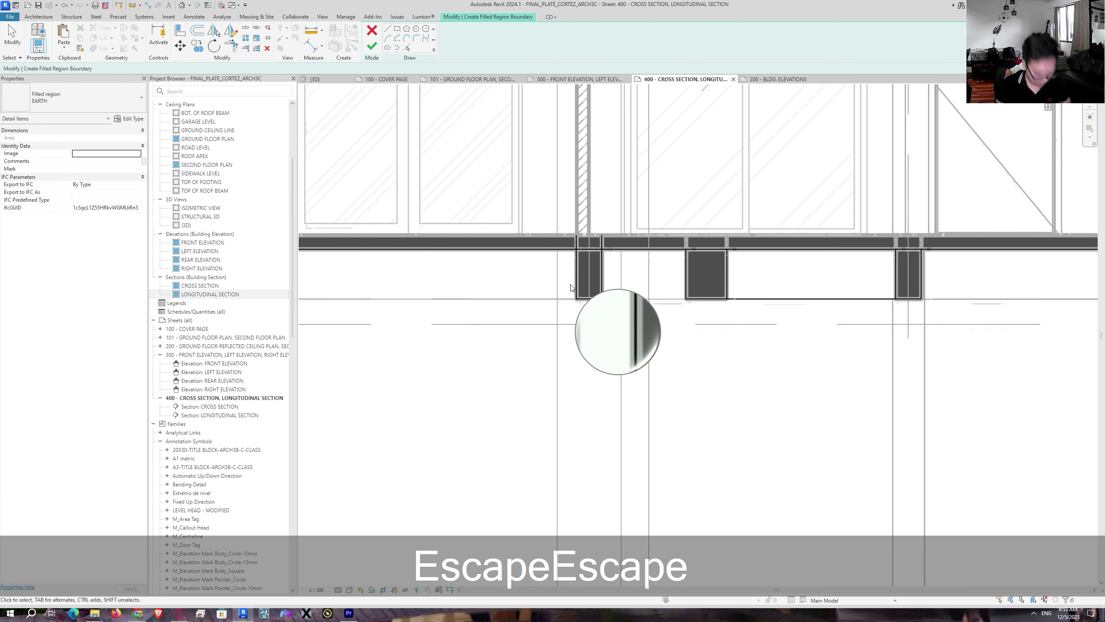
Step: Split the slab underside boundary line within the widths of the second, third and fourth ground beams
key("l")
scroll(571, 262, "up", 3)
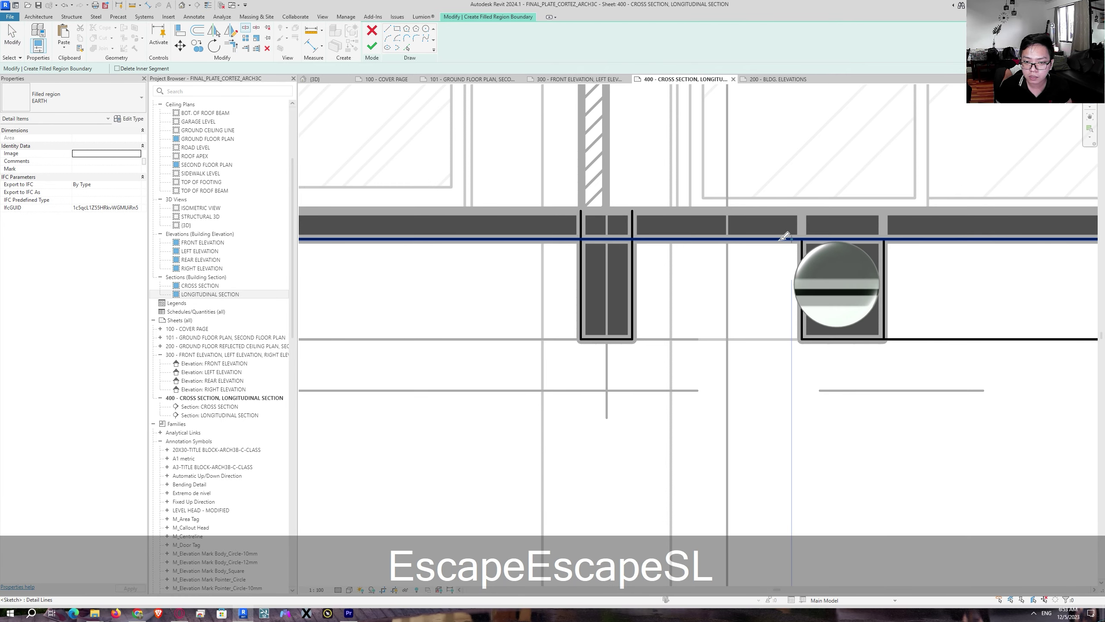
scroll(740, 279, "down", 1)
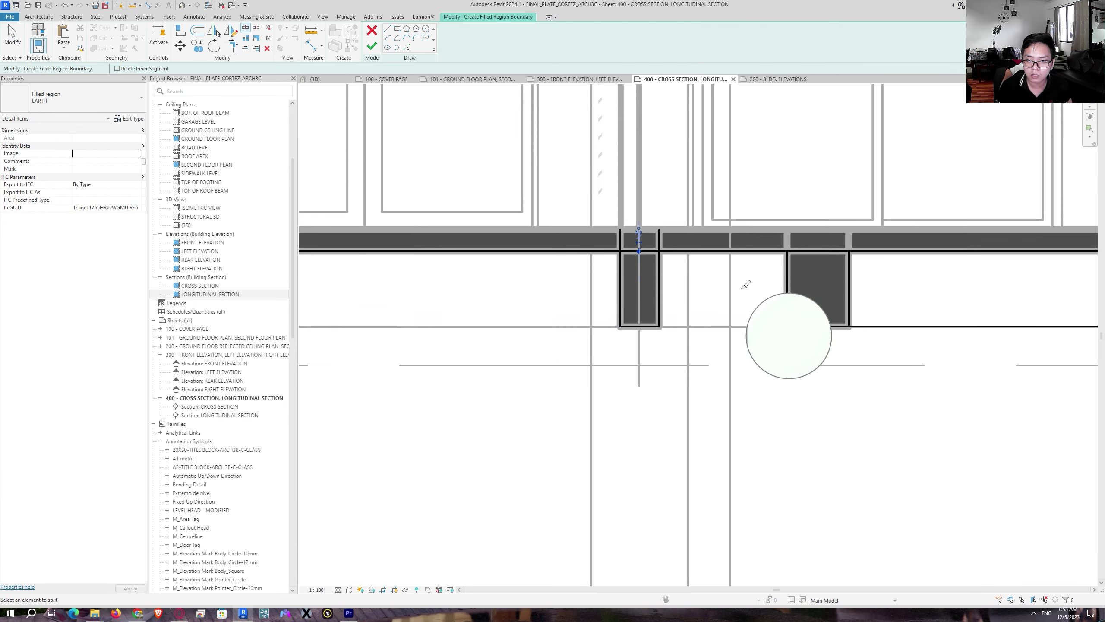
left_click(814, 252)
middle_click_drag(874, 274, 413, 322)
scroll(783, 314, "down", 1)
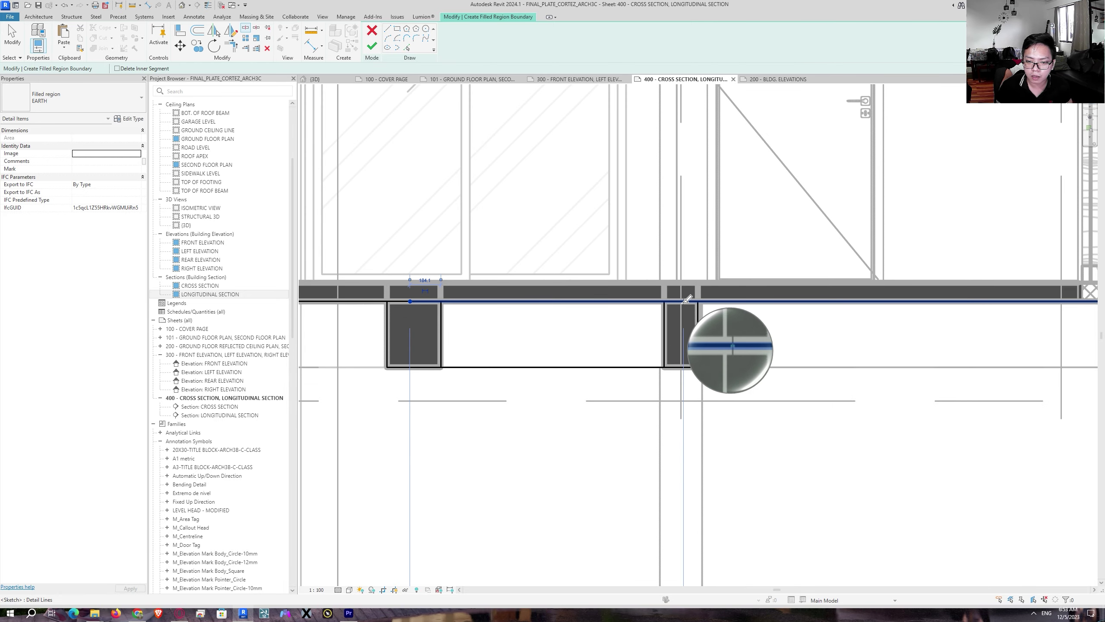
left_click(684, 302)
mouse_move(651, 335)
middle_mouse_down()
mouse_move(593, 344)
mouse_move(793, 340)
mouse_move(890, 315)
middle_mouse_up()
key("Escape")
key("Escape")
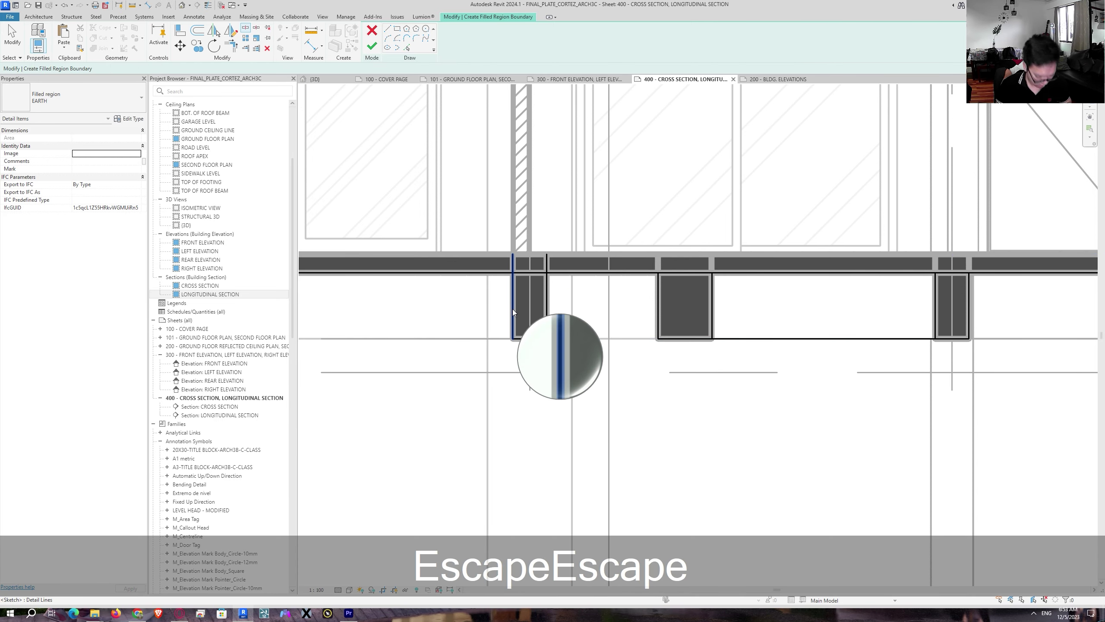
Step: Trim the slab underside line to the second, third and fourth ground beams' sides and remove the leftover line between the last two beams' bottoms
key("t")
key("r")
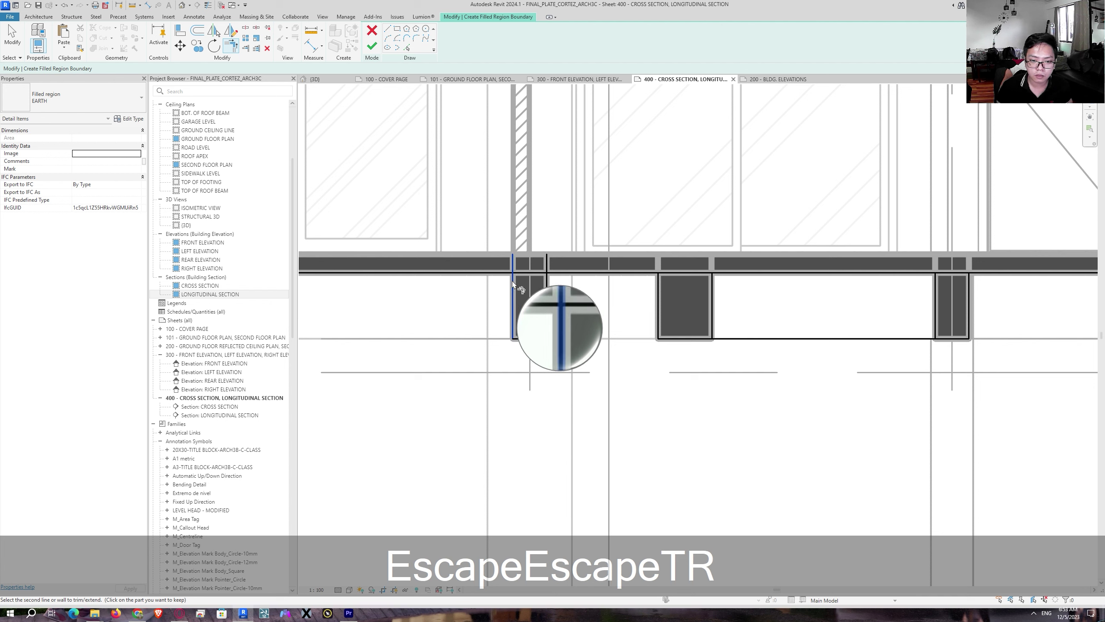
left_click(513, 285)
left_click(561, 281)
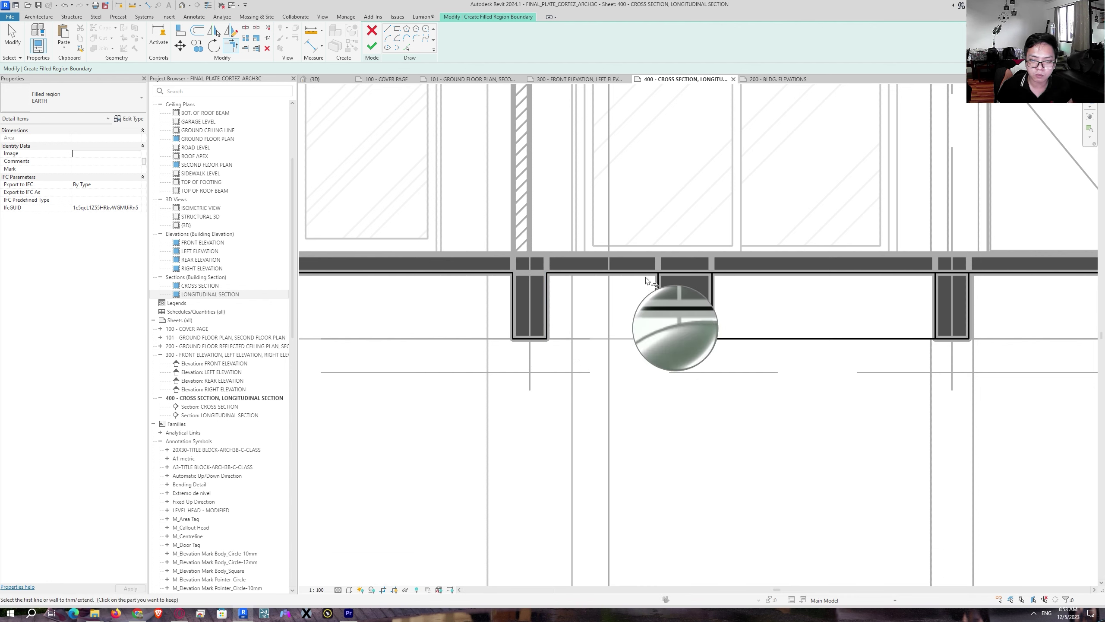
left_click(725, 279)
scroll(787, 299, "right", 3, "shift")
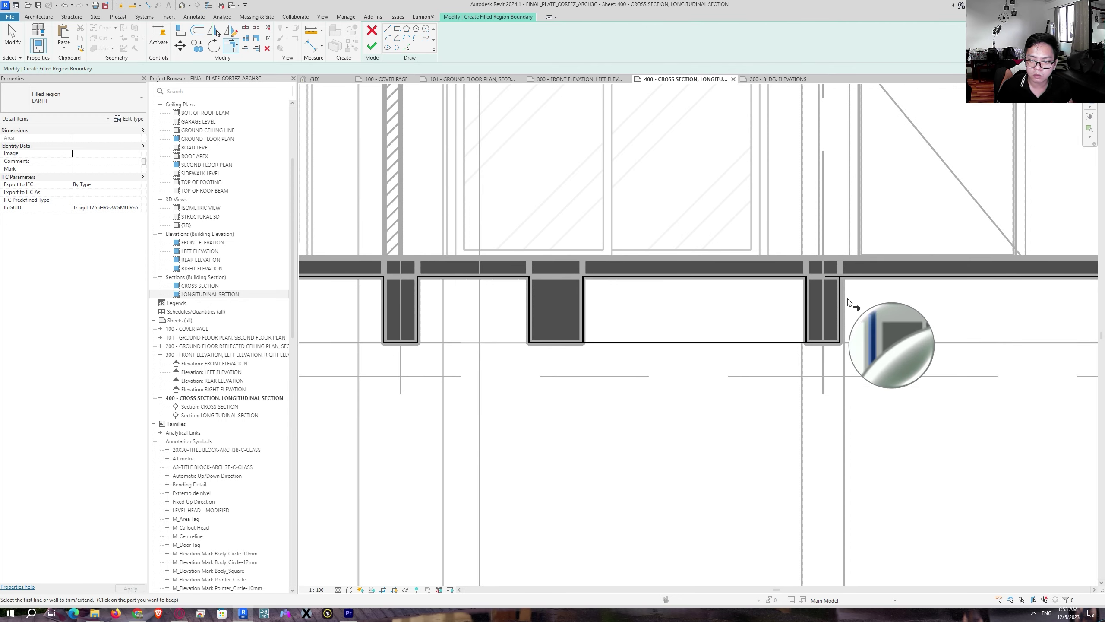
left_click(863, 277)
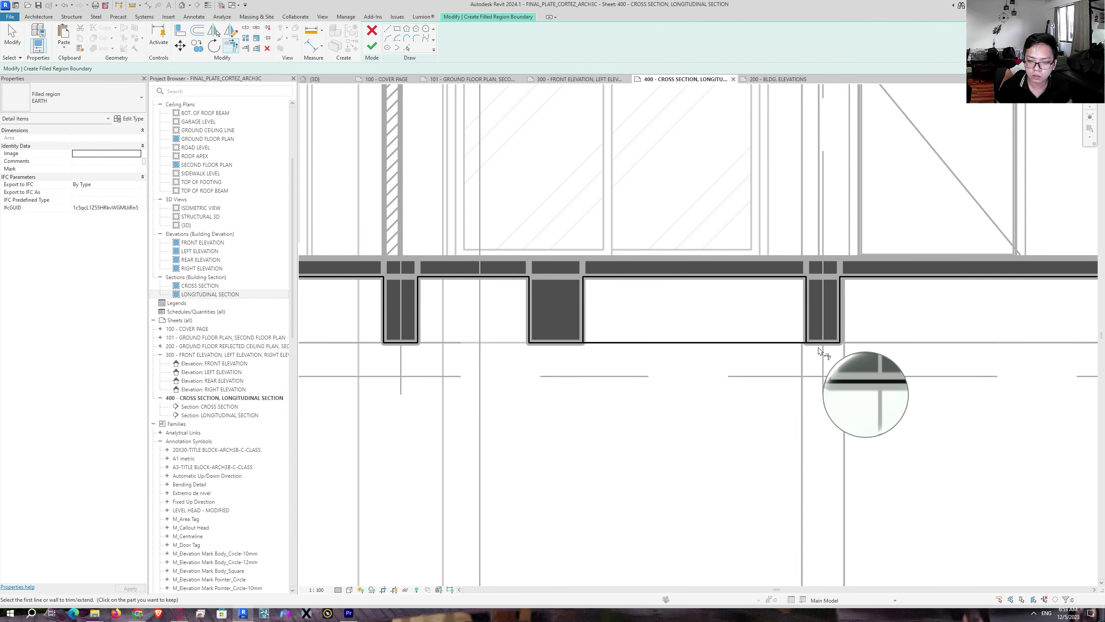
key("Escape")
key("Escape")
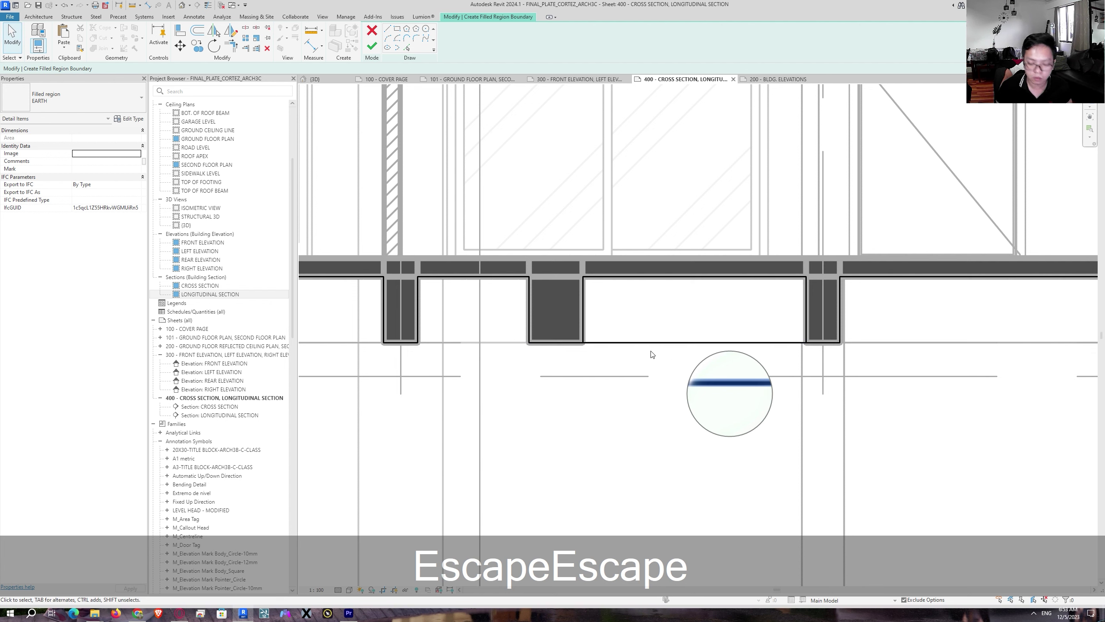
key("t")
key("r")
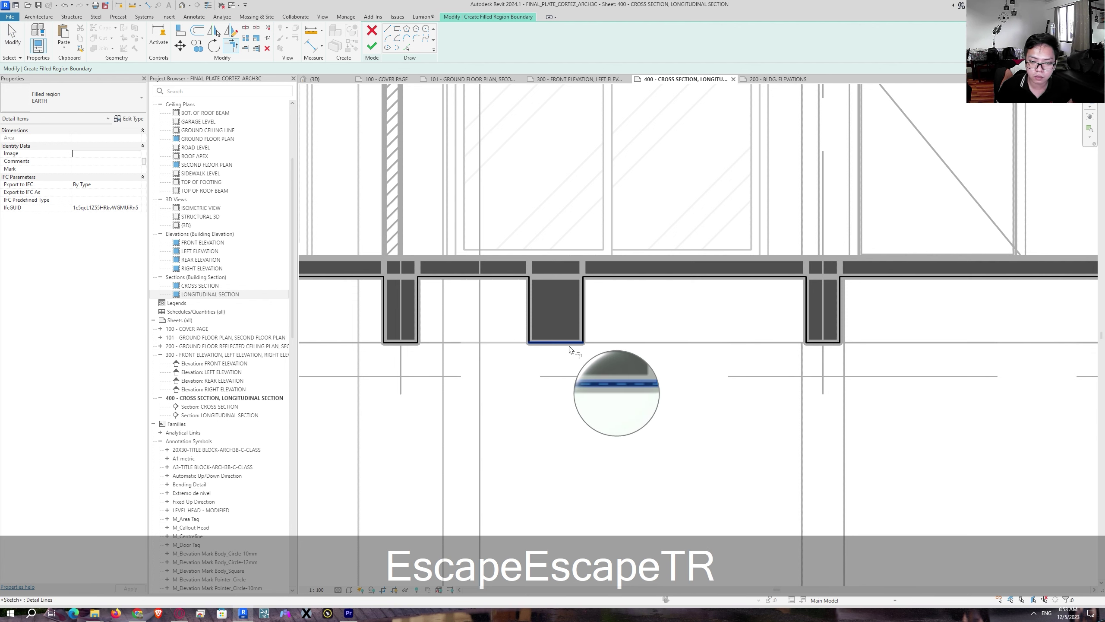
Step: Finish the EARTH filled region sketch below the ground floor slab and stair in the cross section
middle_click_drag(689, 421, 346, 417)
scroll(476, 401, "down", 2)
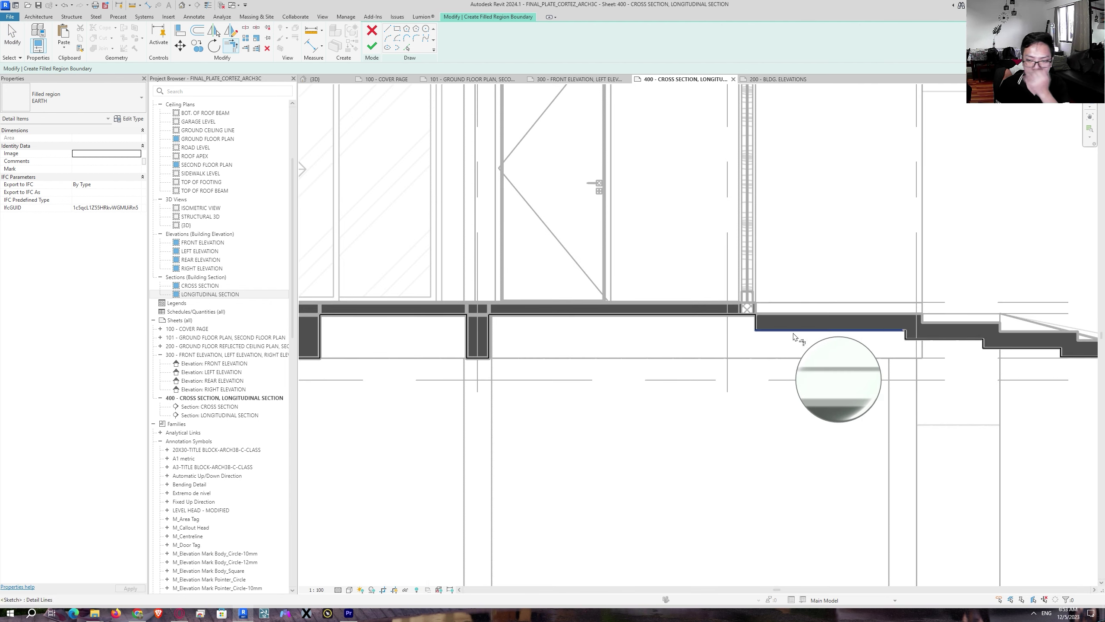
scroll(848, 338, "up", 2)
middle_click_drag(942, 333, 629, 345)
scroll(848, 475, "down", 5)
middle_click_drag(474, 571, 706, 280)
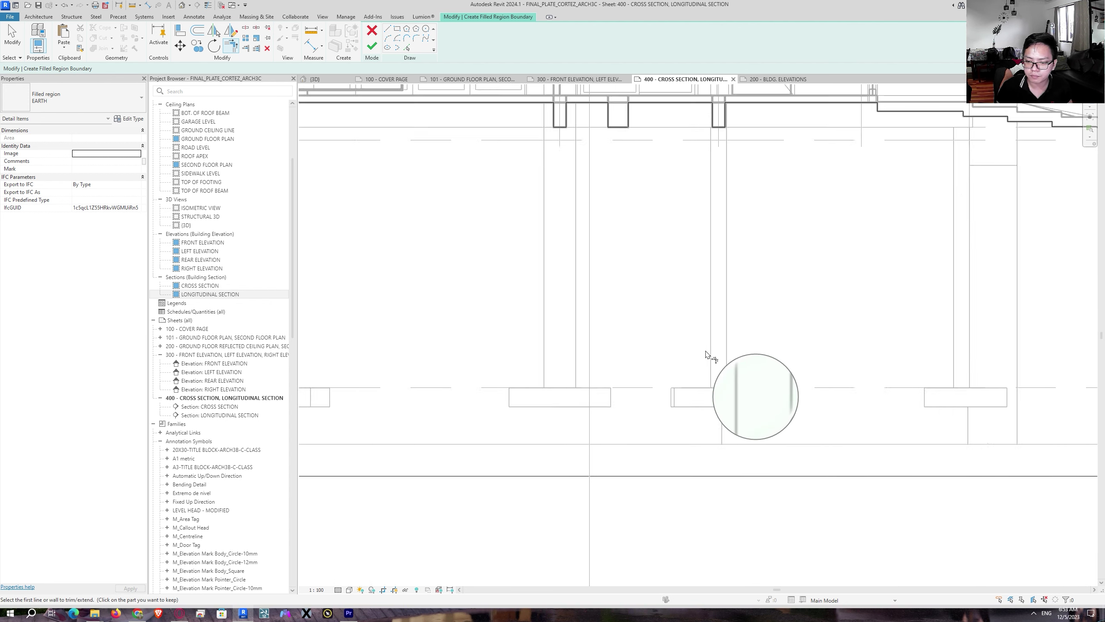
scroll(802, 377, "down", 2)
scroll(666, 207, "up", 3)
key("Escape")
key("Escape")
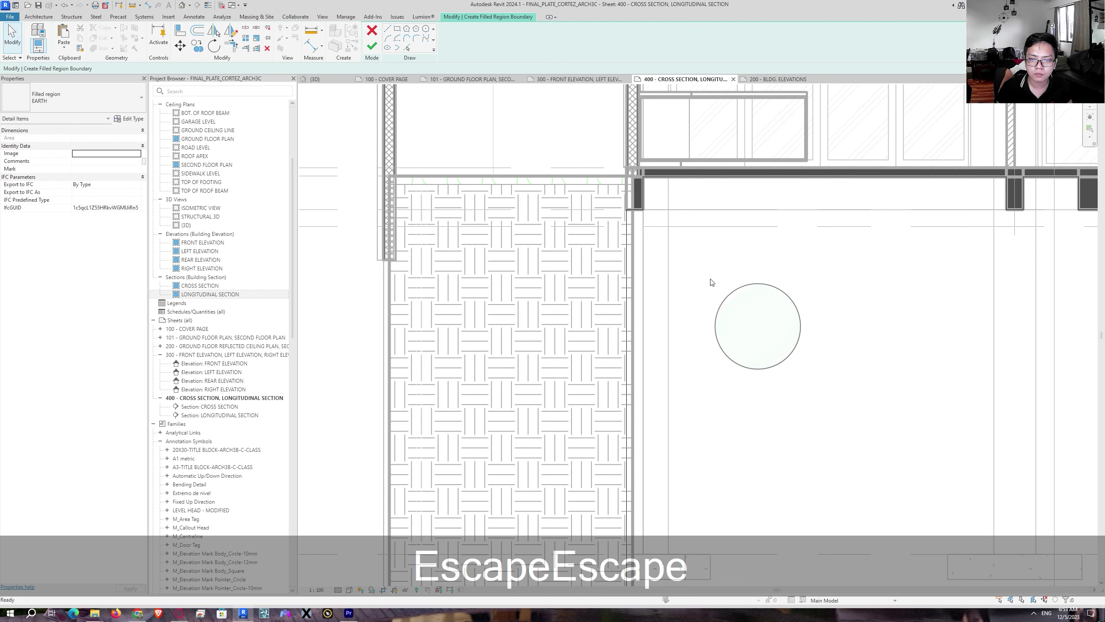
key("Escape")
middle_click_drag(623, 249, 396, 228)
key("Escape")
left_click(371, 46)
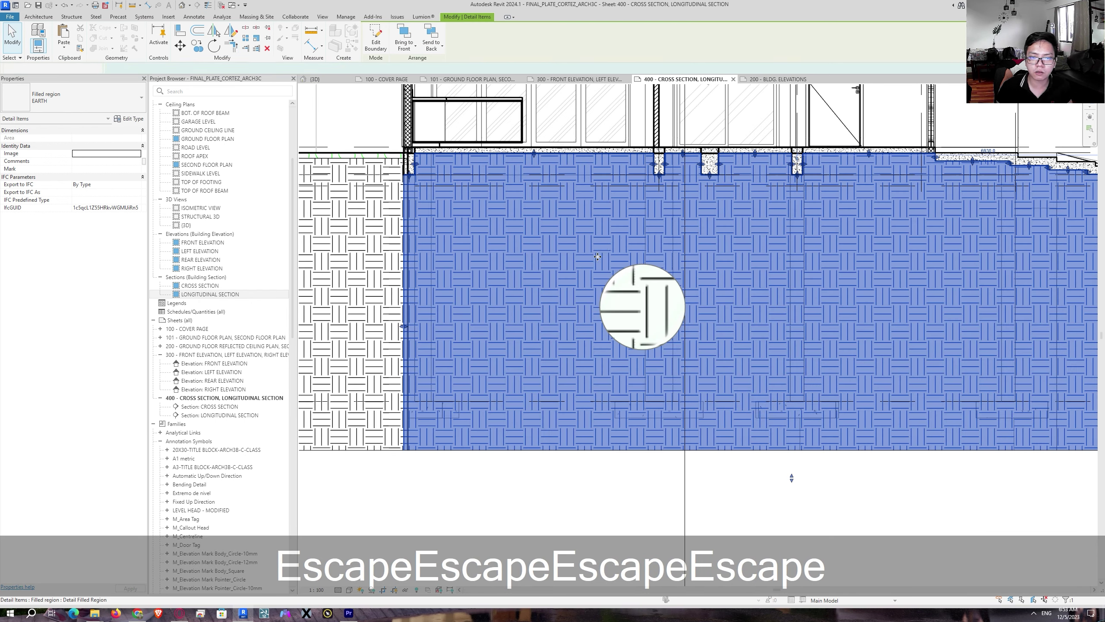
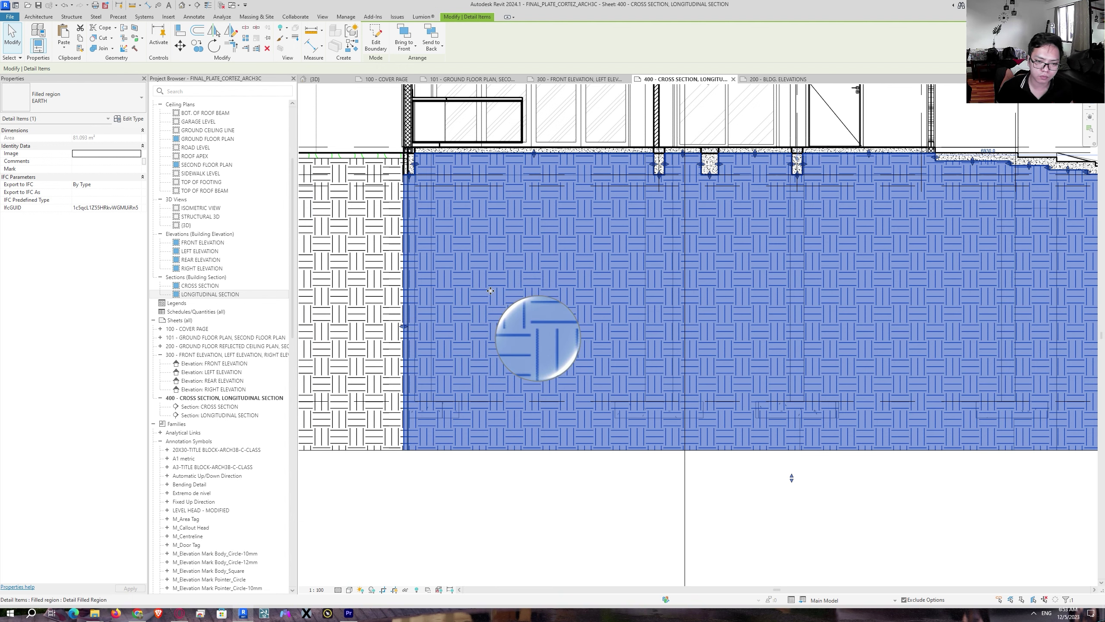
Step: Open the boundary of the new earth region below the ground floor slab for editing
middle_click_drag(453, 230, 518, 224)
double_click(532, 221)
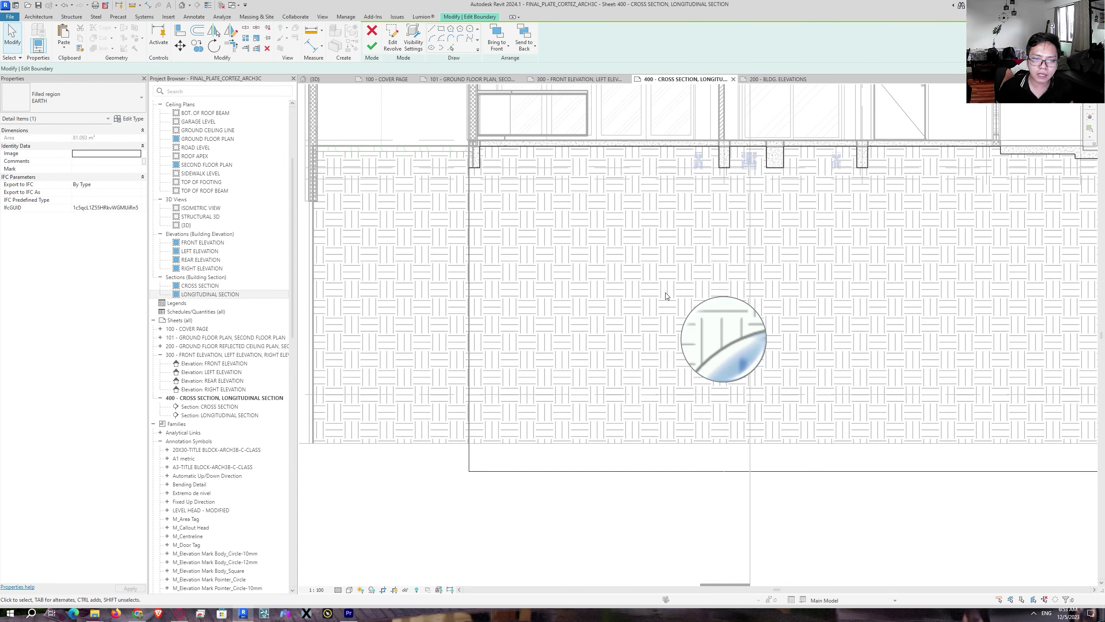
middle_click_drag(680, 311, 582, 311)
key("Escape")
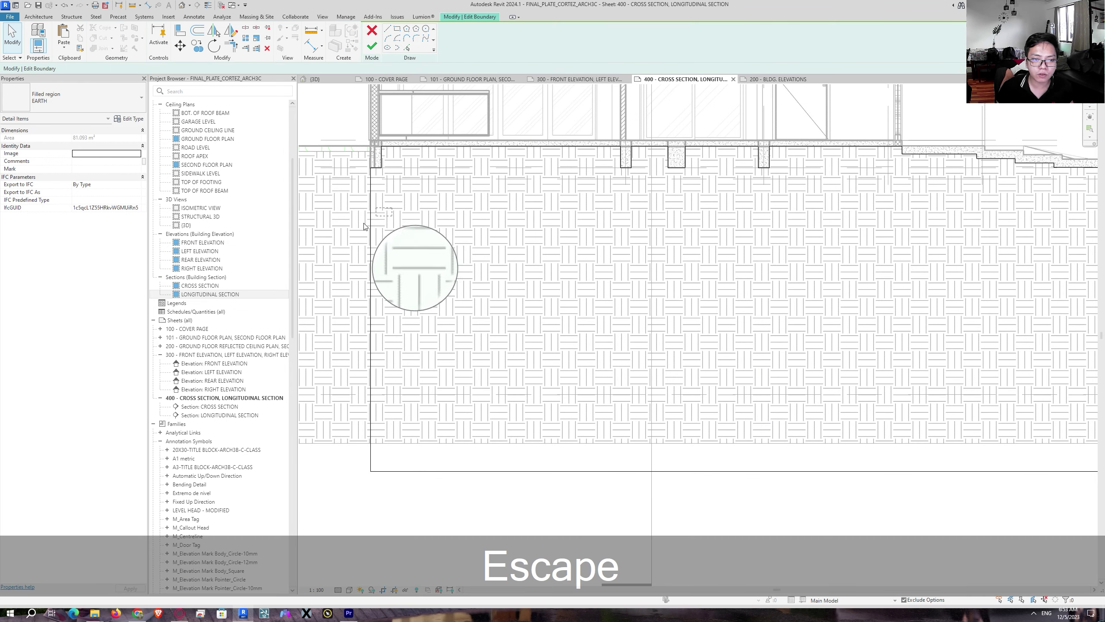
left_click(368, 226)
scroll(385, 114, "up", 2)
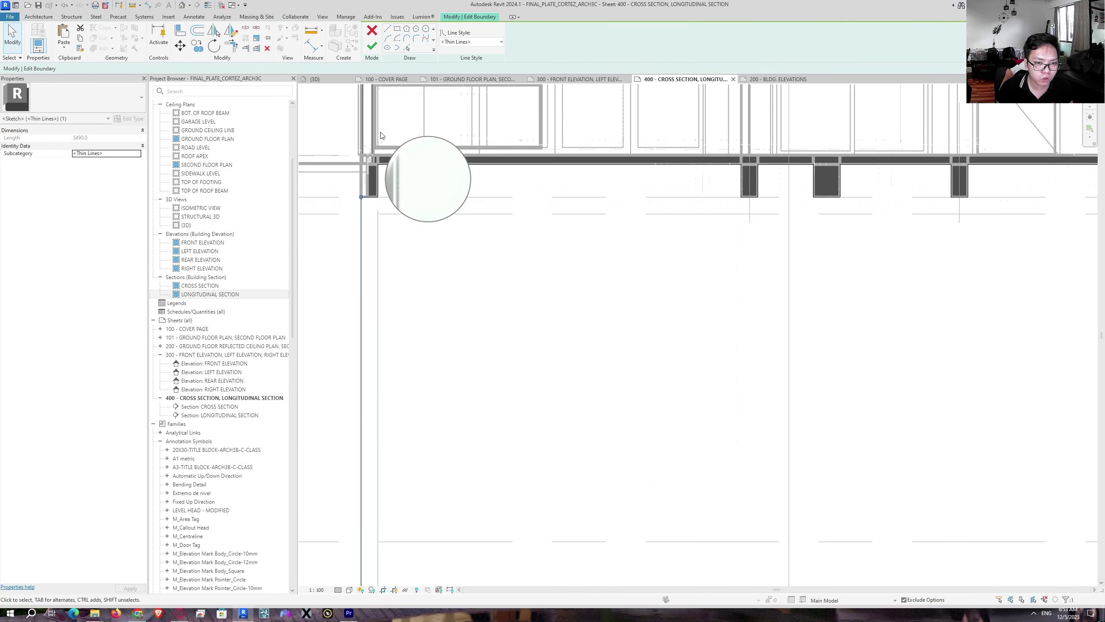
scroll(381, 135, "up", 1)
key("Escape")
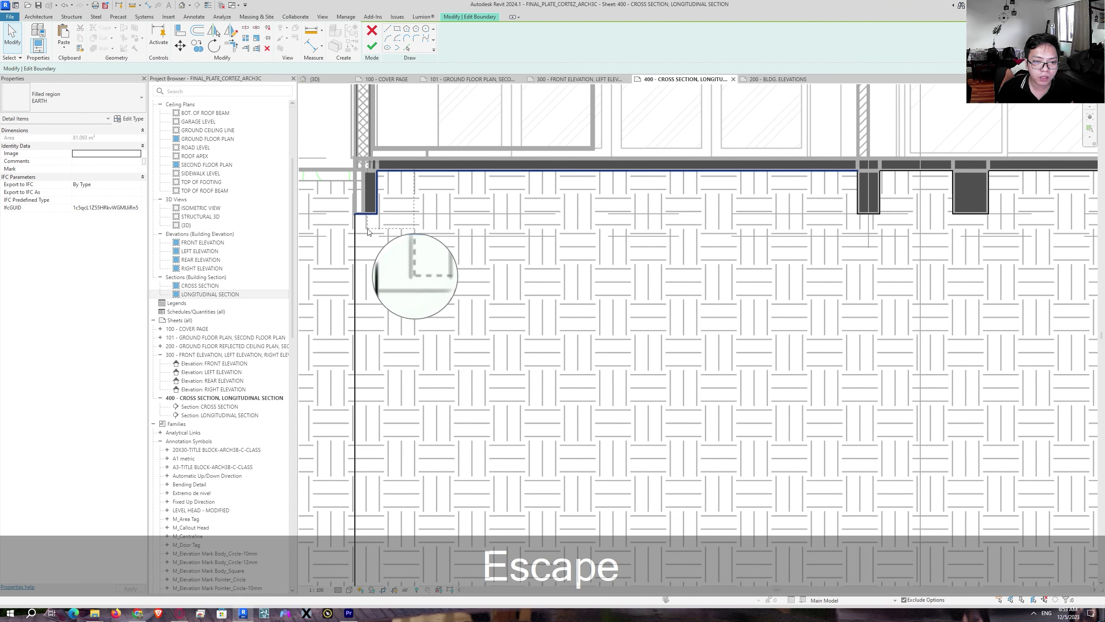
Step: Try Wide Lines on the three boundary lines around the outer ground beam and adjoining slab underside, and return them to Thin Lines
left_click(368, 231)
left_click(455, 41)
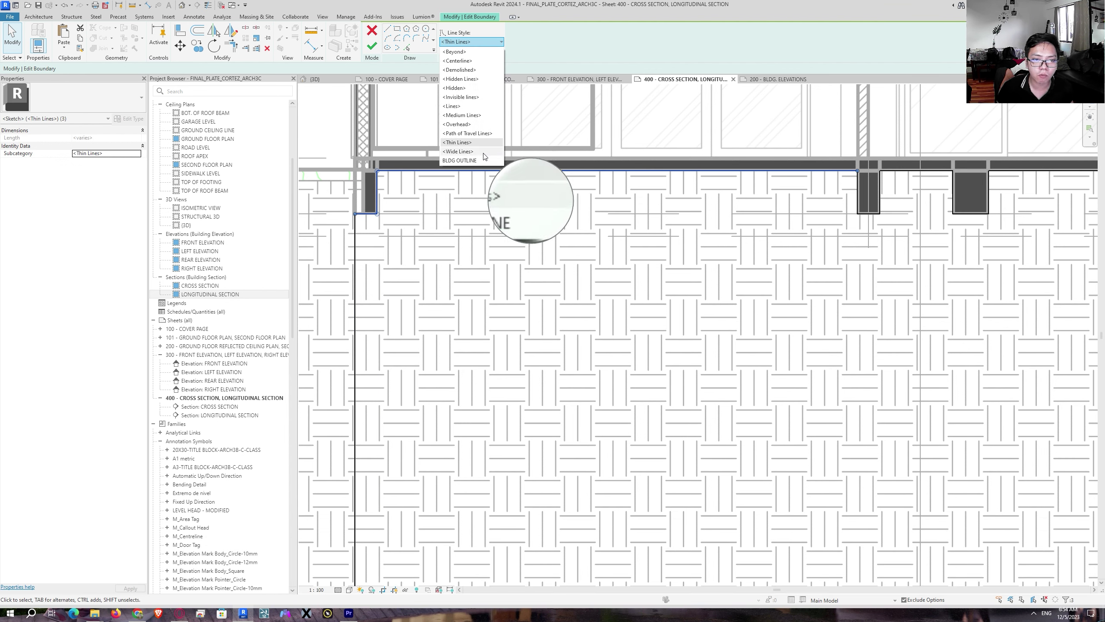
left_click(484, 152)
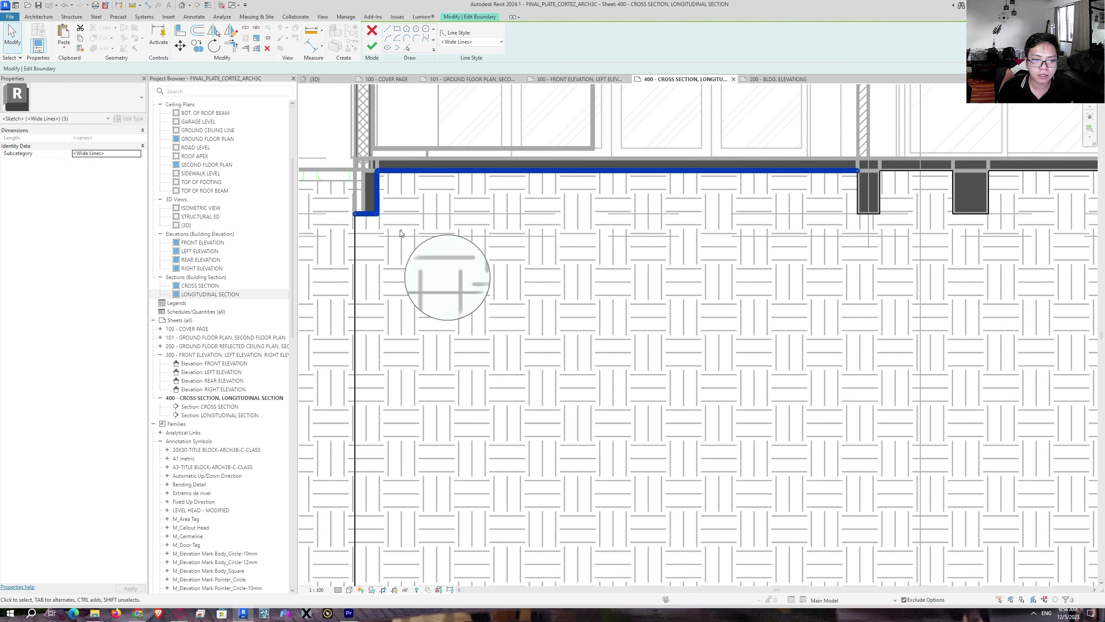
left_click(487, 42)
left_click(495, 140)
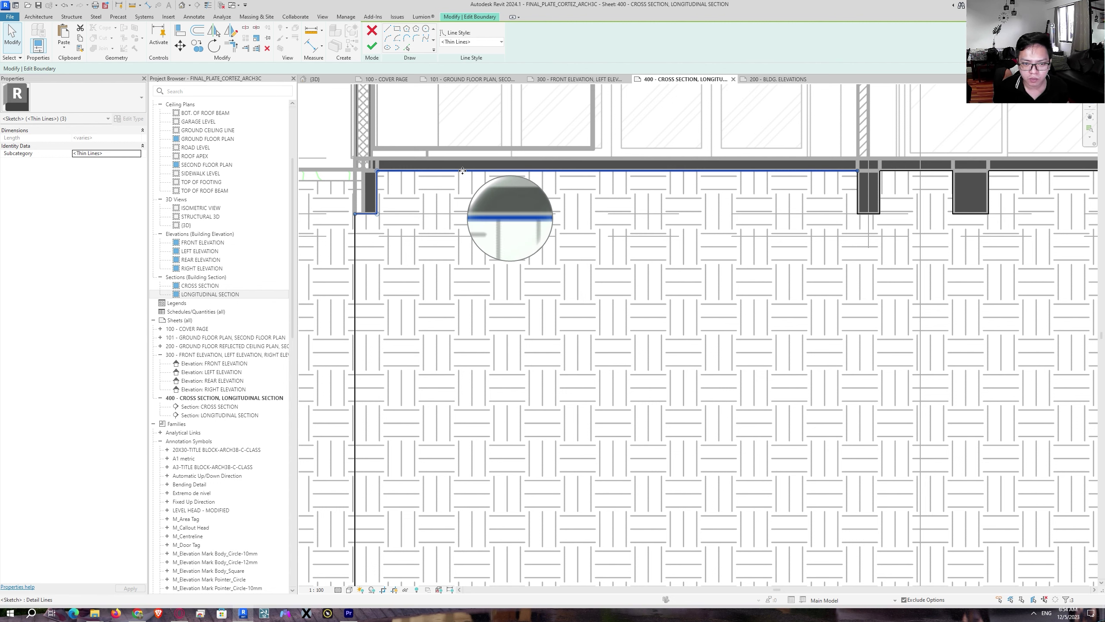
middle_click_drag(417, 185, 513, 192)
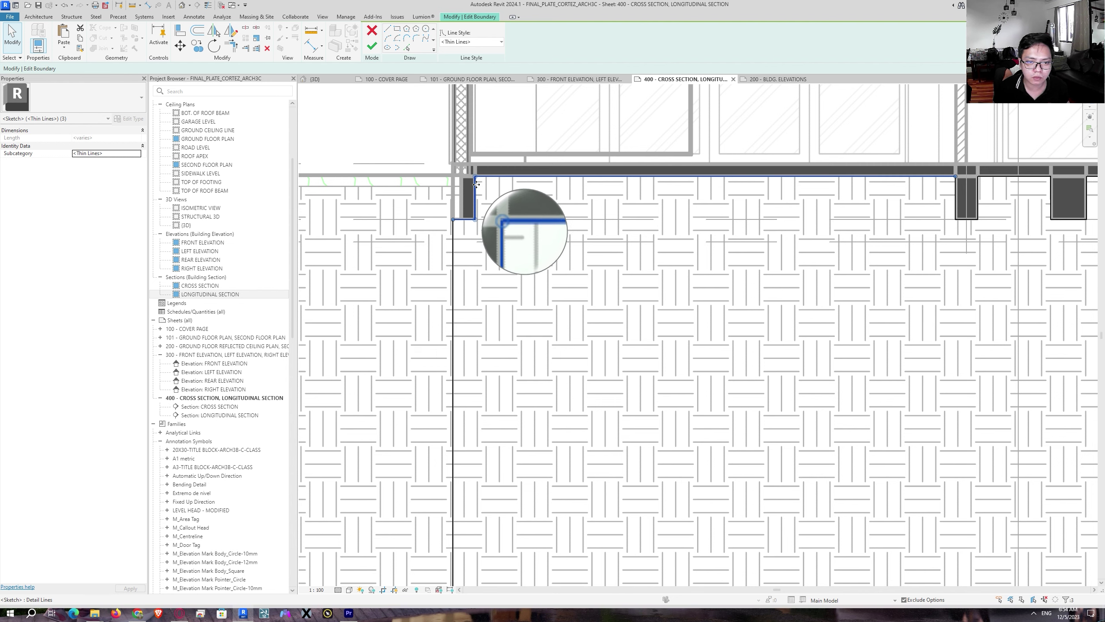
scroll(397, 145, "down", 2)
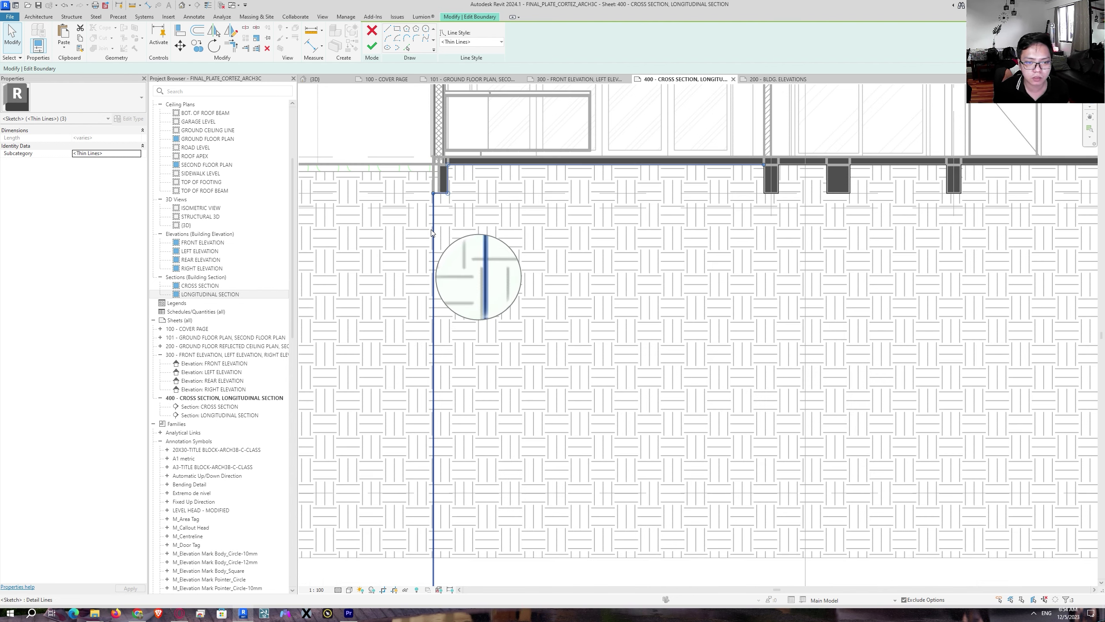
scroll(439, 209, "down", 2)
key("Escape")
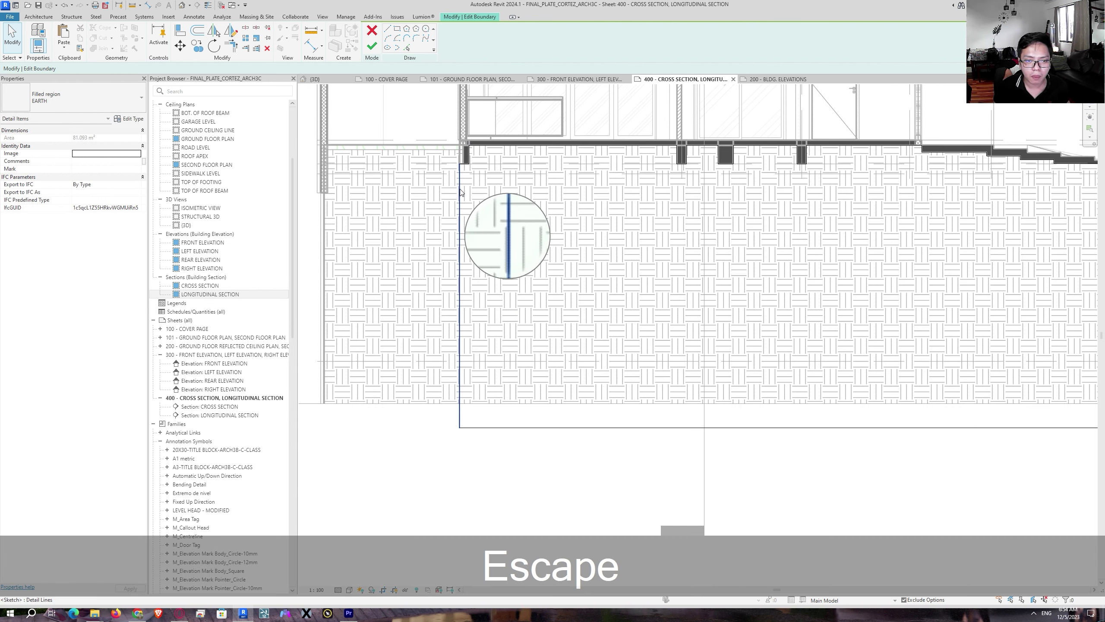
Step: Set the vertical boundary line below the outer ground beam to the Invisible lines style
scroll(461, 191, "up", 3)
middle_click_drag(435, 187, 576, 160)
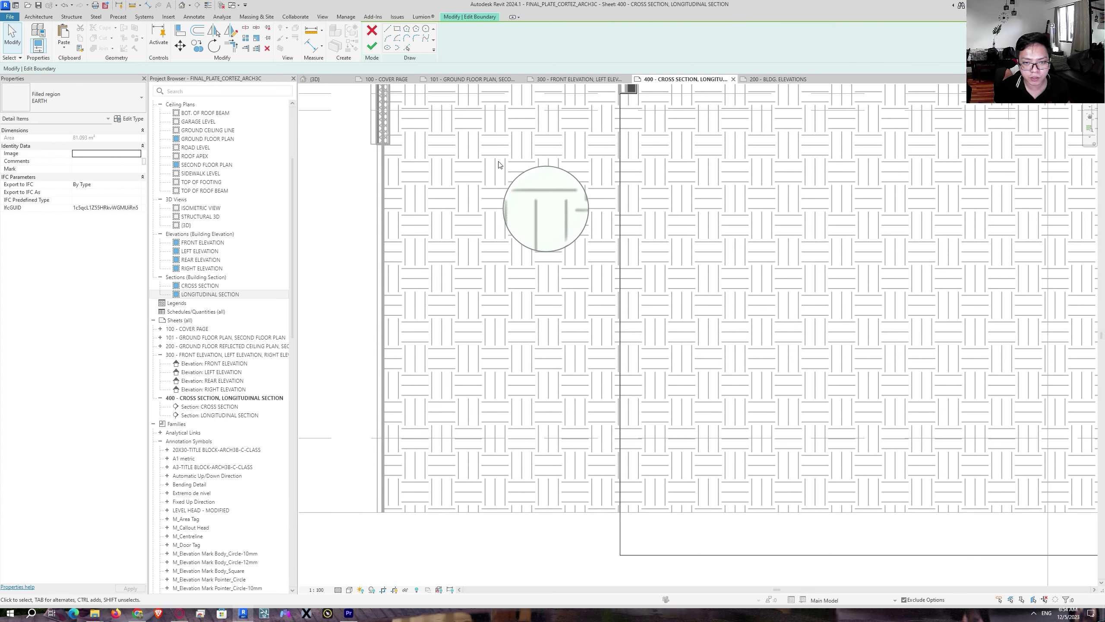
left_click(620, 153)
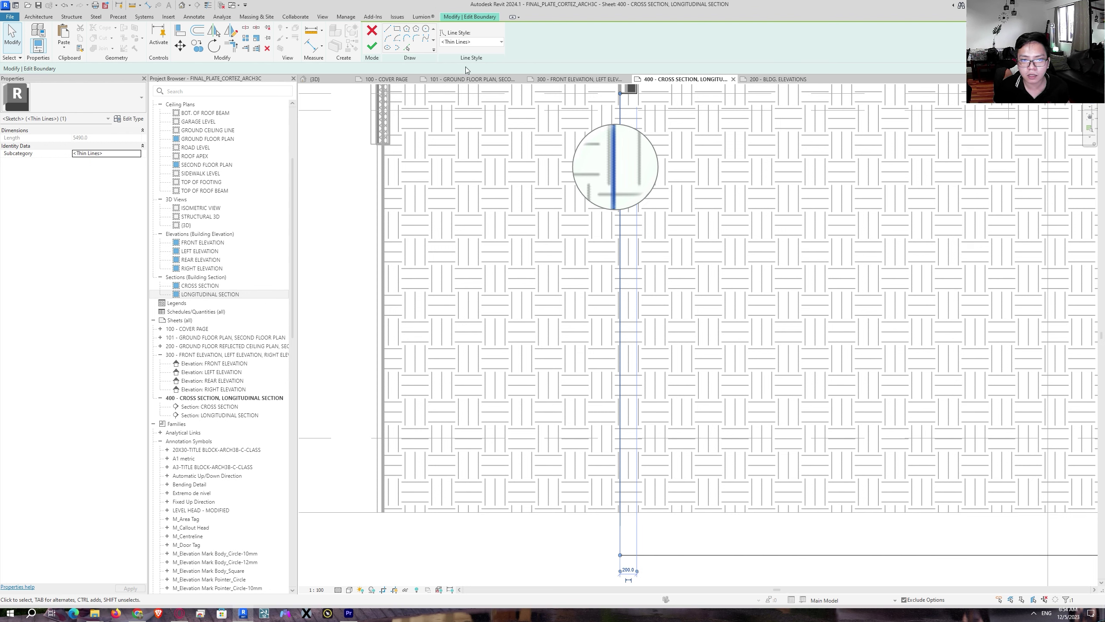
left_click(465, 42)
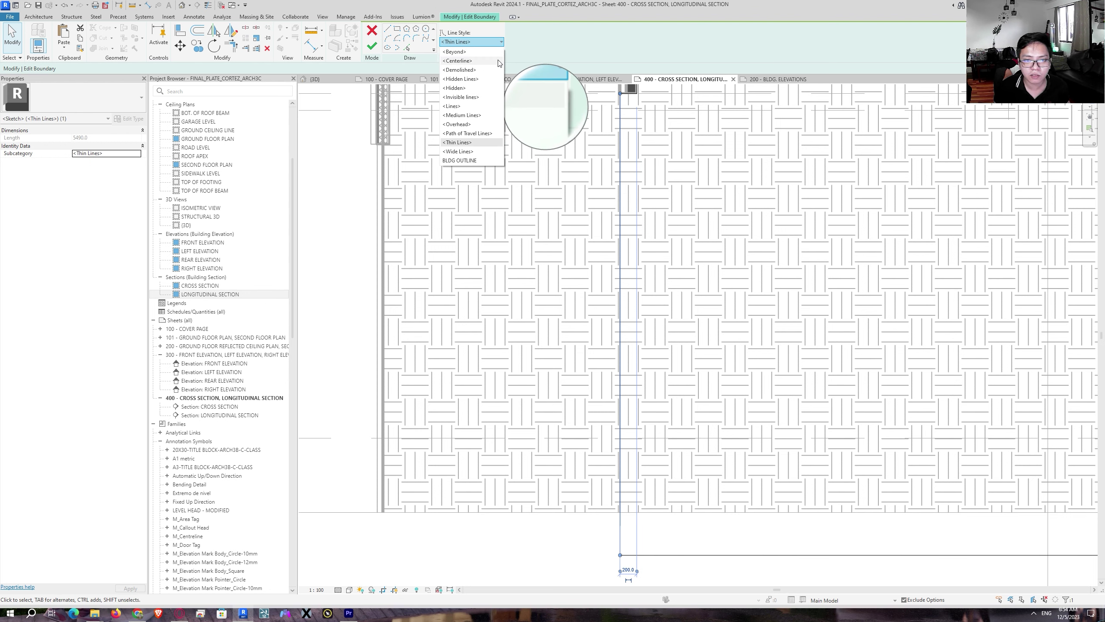
left_click(482, 99)
middle_click_drag(736, 148, 594, 209)
key("Escape")
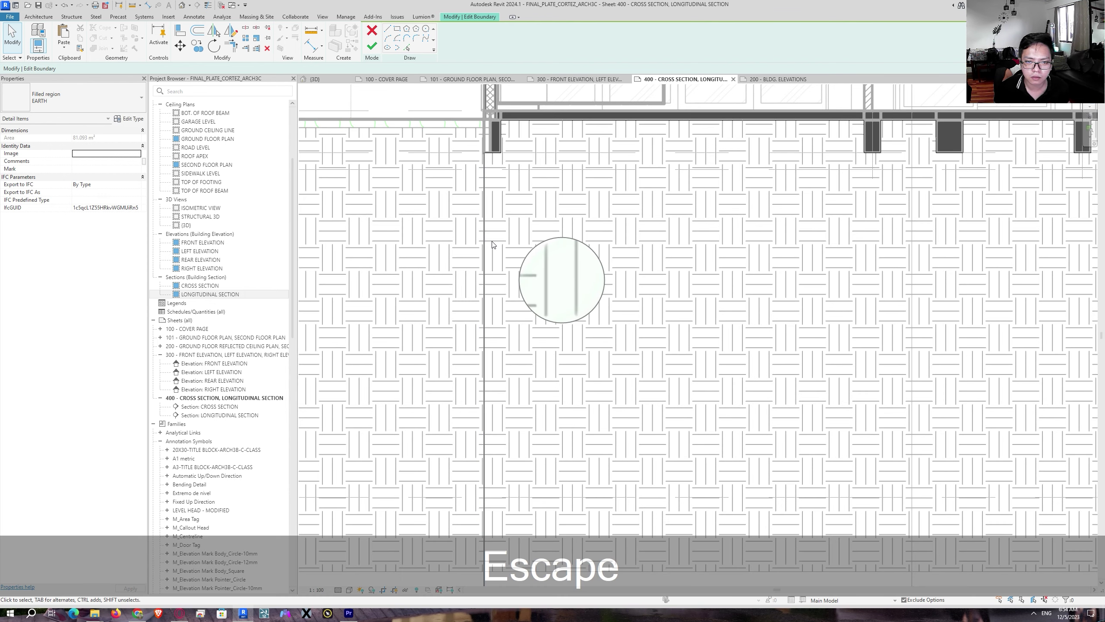
left_click(486, 266)
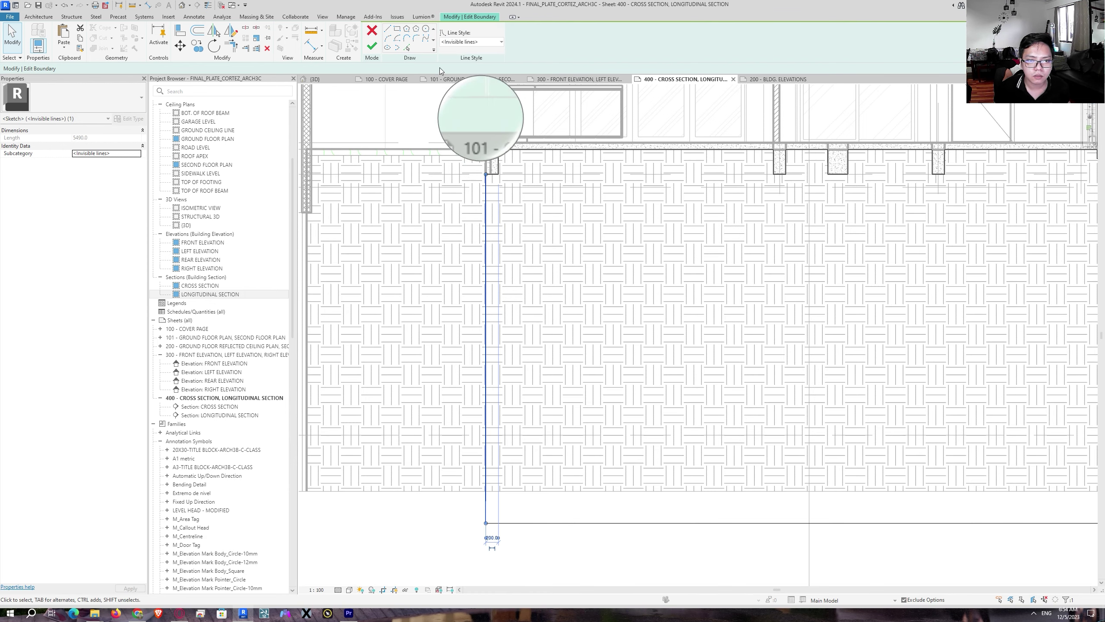
key("Escape")
Step: Set the vertical boundary line at the stair end of the earth region to the Invisible lines style
middle_click_drag(572, 321, 846, 366)
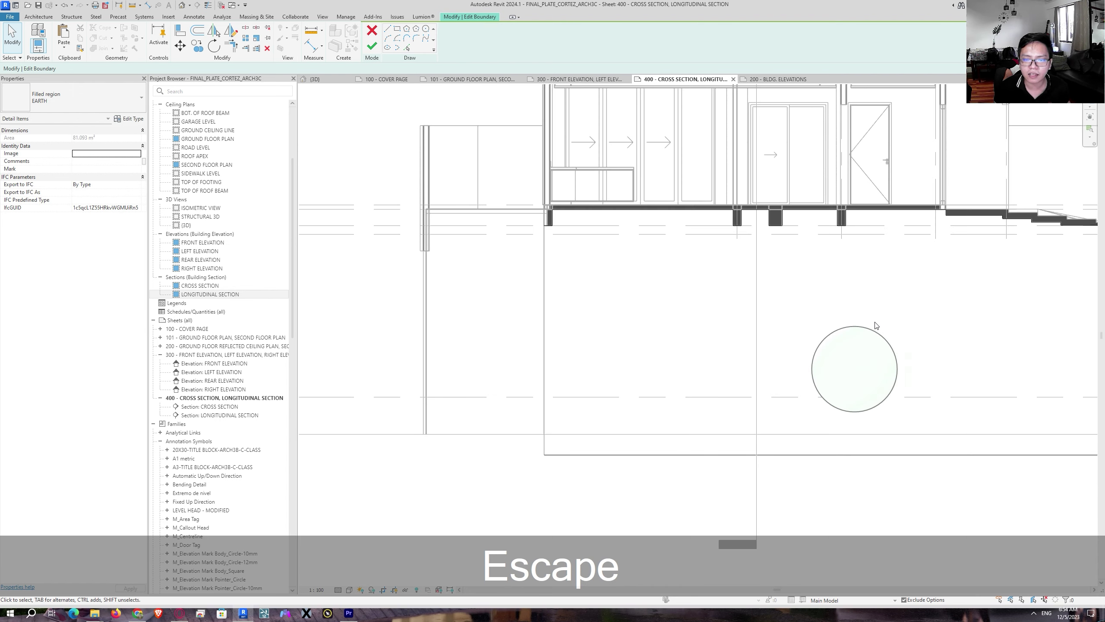
key("Escape")
key("Escape")
left_click(784, 313)
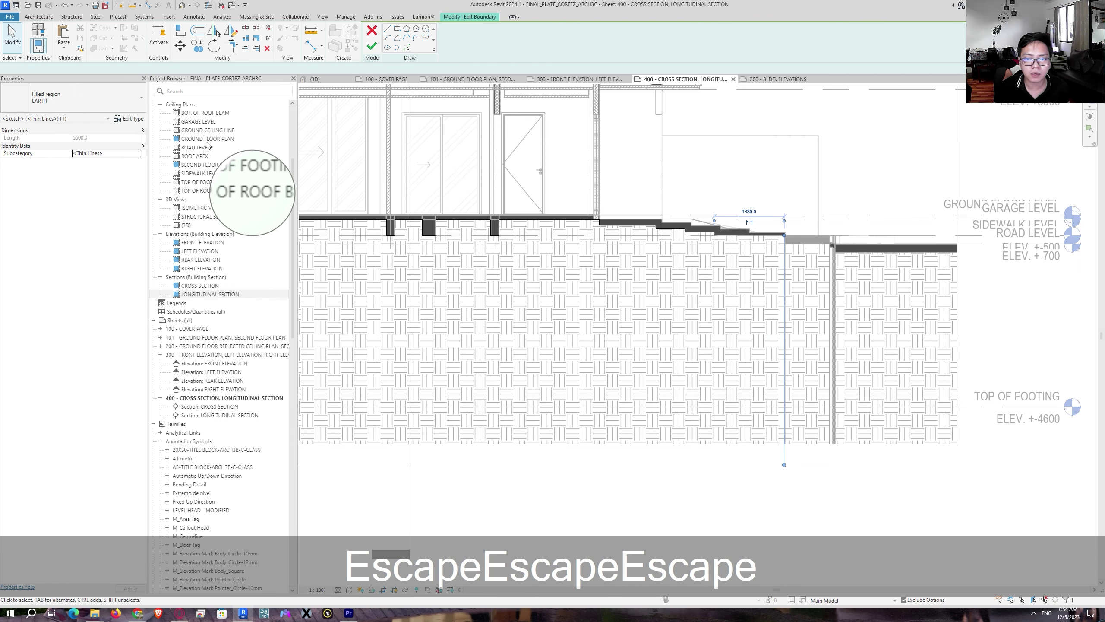
left_click(472, 41)
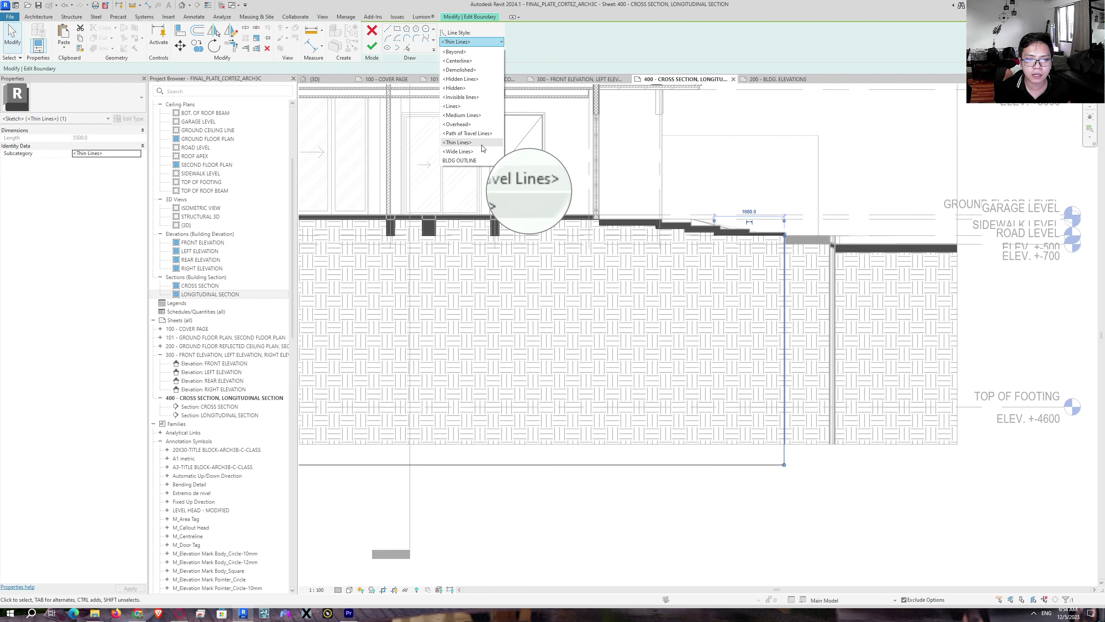
left_click(484, 97)
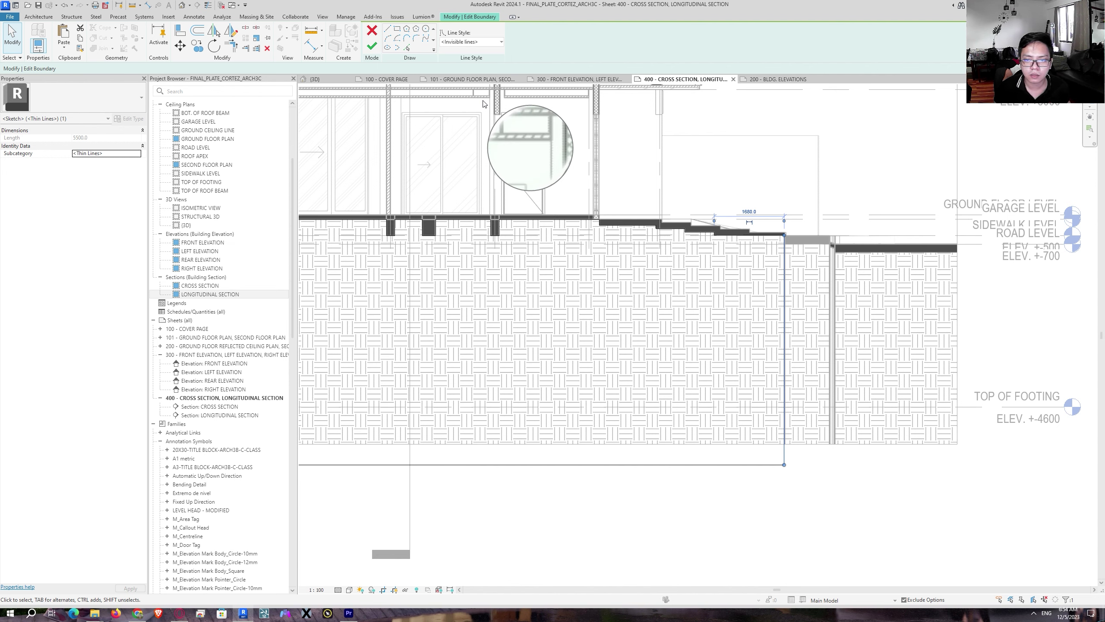
key("Escape")
key("Escape")
key("Escape")
key("Escape")
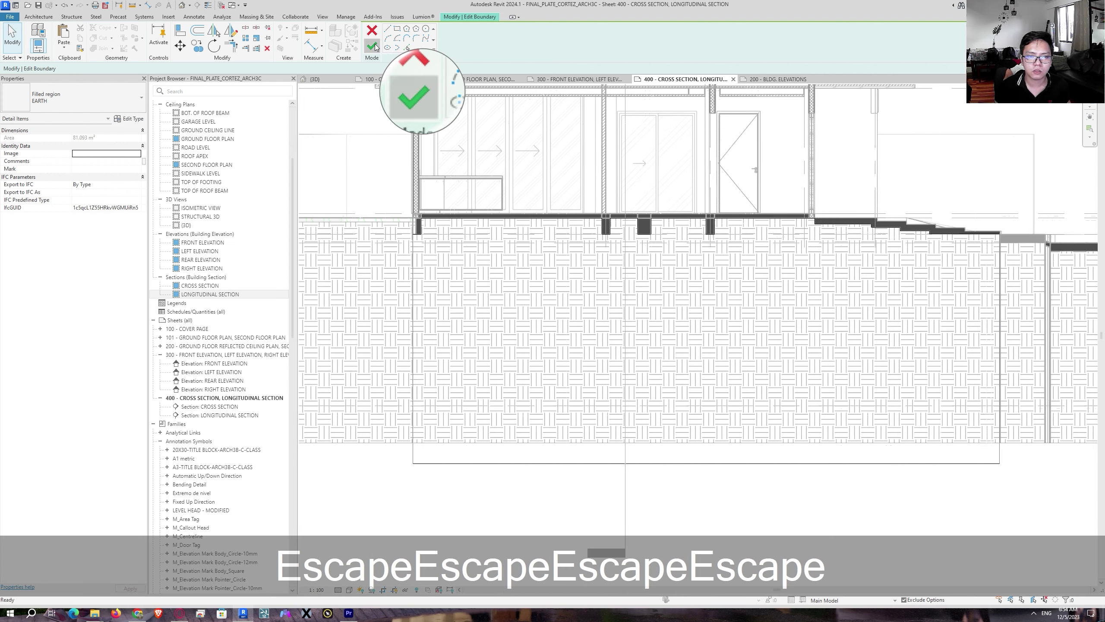
Step: Finish the earth region's boundary edit and deactivate the cross section view to return to the full sheet
left_click(373, 47)
key("Escape")
scroll(840, 322, "down", 3)
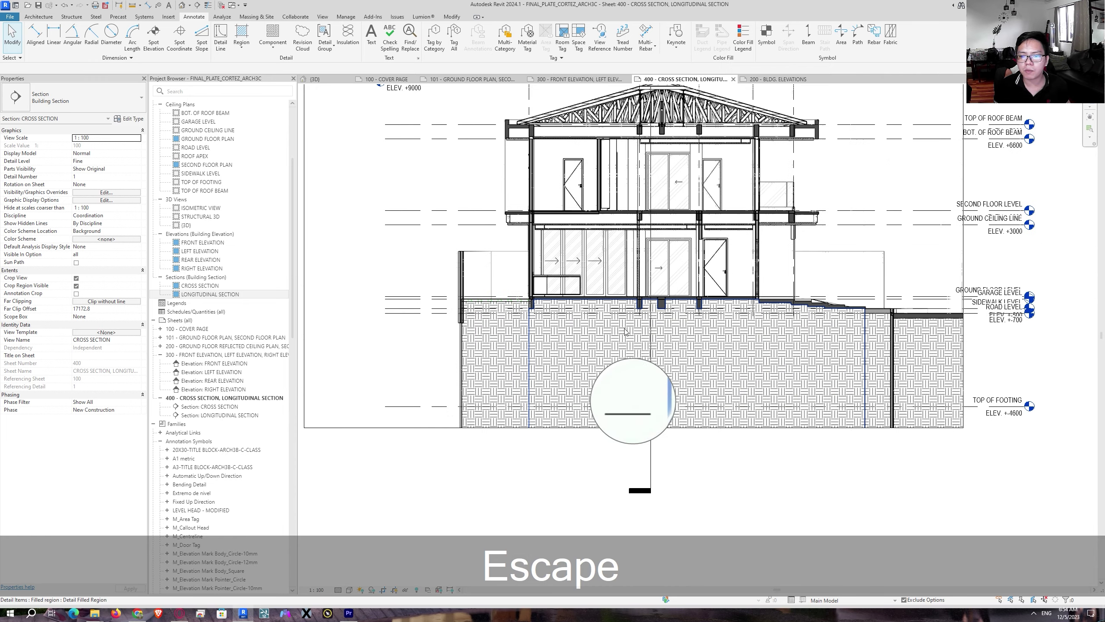
scroll(674, 322, "down", 1)
mouse_move(706, 293)
middle_mouse_down()
mouse_move(639, 370)
mouse_move(633, 357)
middle_mouse_up()
key("Escape")
scroll(633, 356, "down", 5)
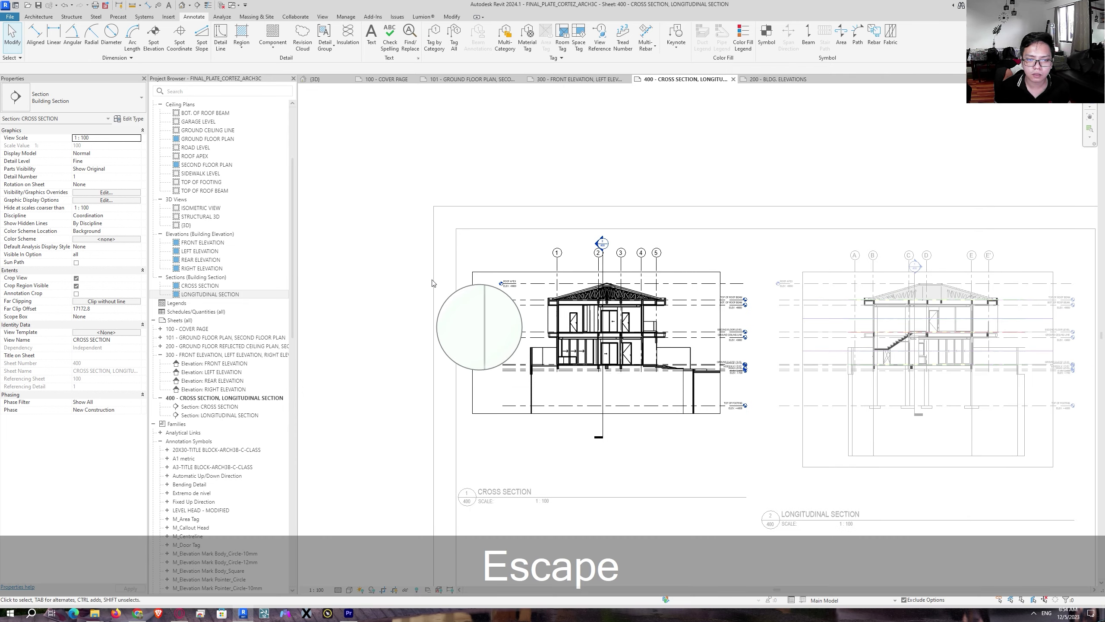
double_click(415, 270)
middle_click_drag(661, 447, 620, 368)
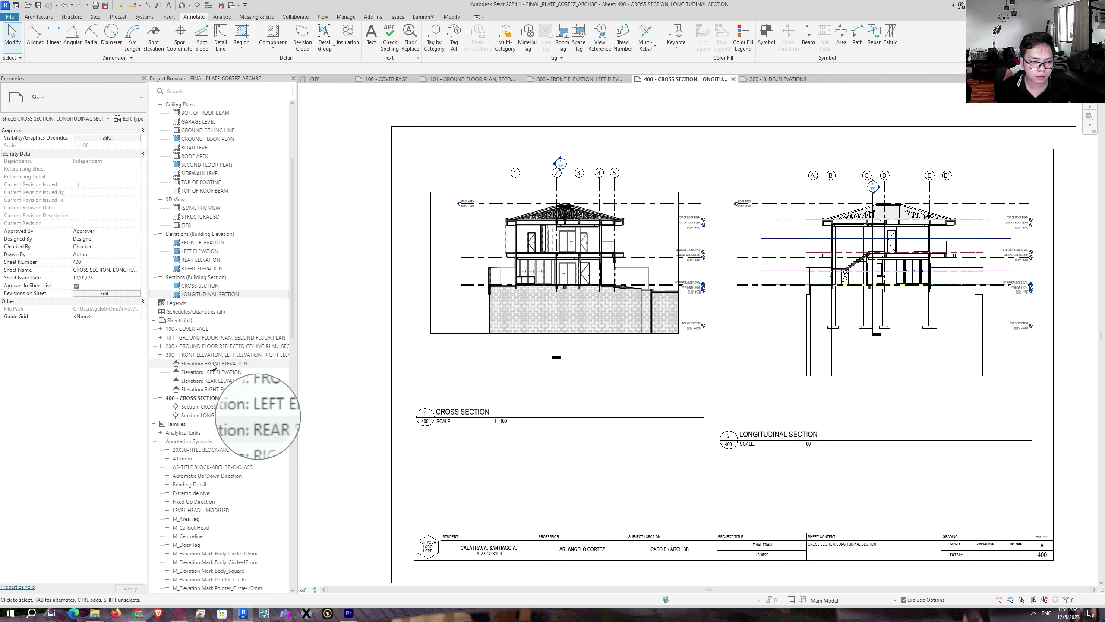
Step: Open sheet 200 with the reflected ceiling plans, and switch to sheet 101 with the ground and second floor plans
left_click(212, 339)
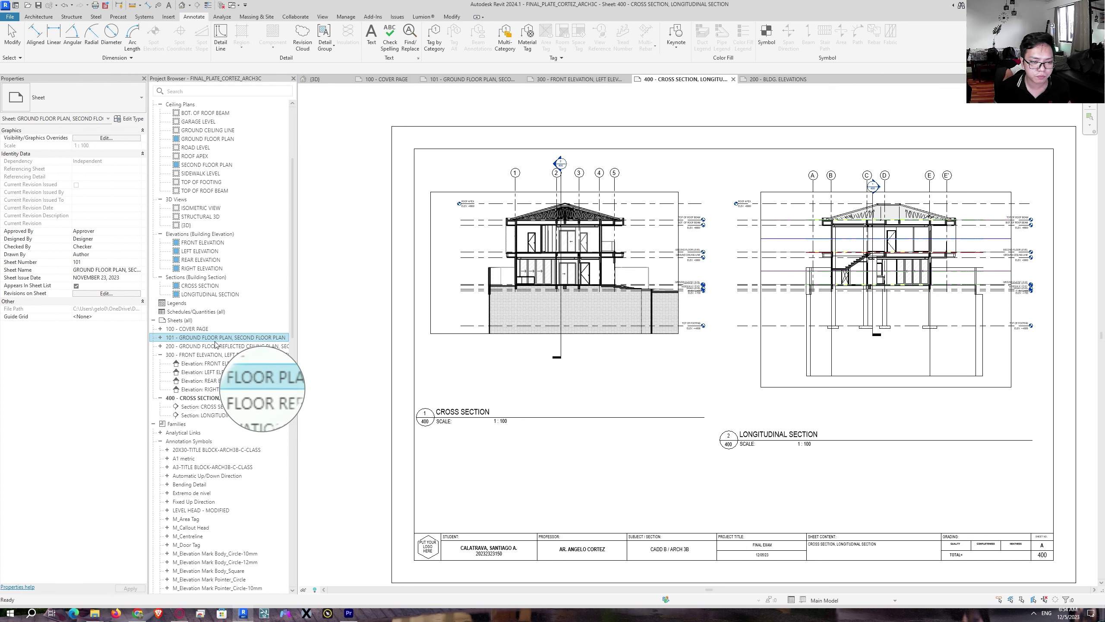
double_click(218, 346)
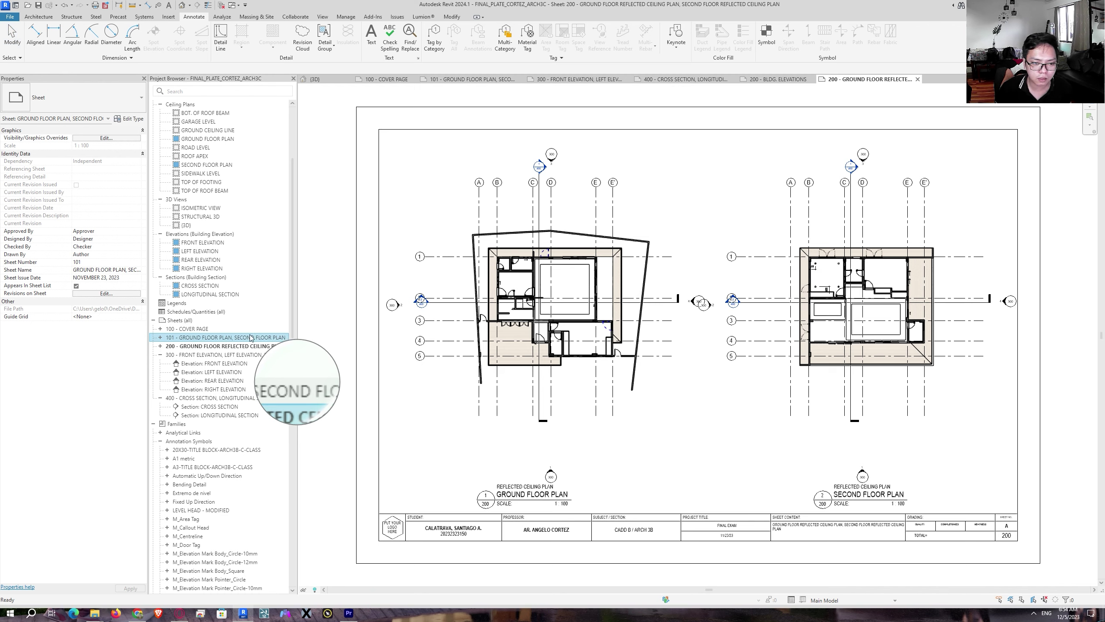
double_click(250, 338)
key("Escape")
key("Escape")
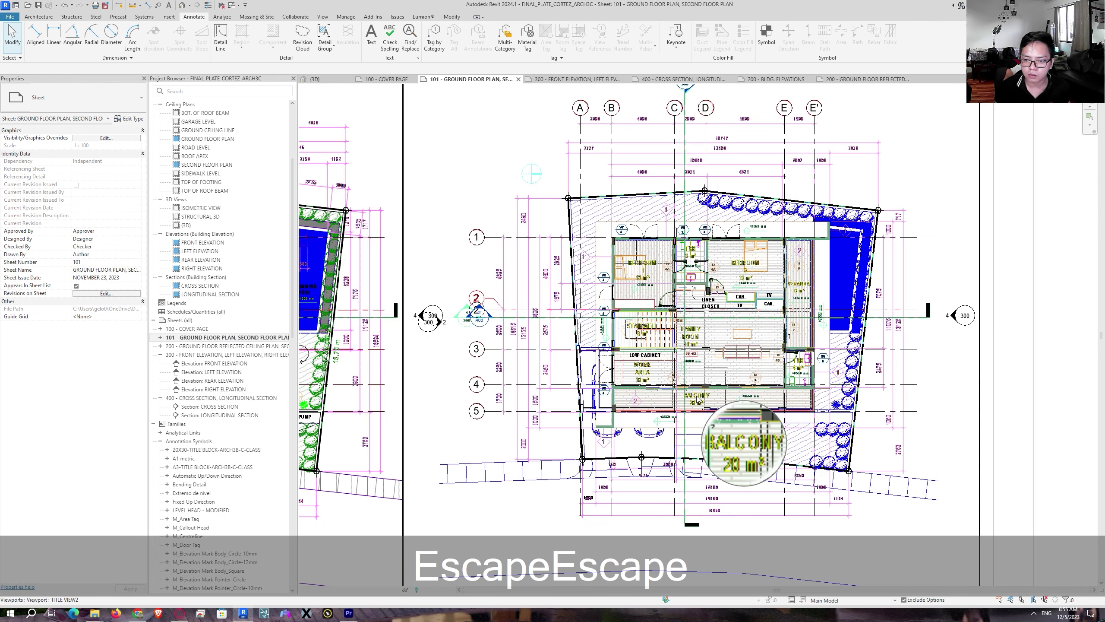
Step: Activate the ground floor plan view on sheet 101 around the stair and living area
scroll(696, 398, "up", 3)
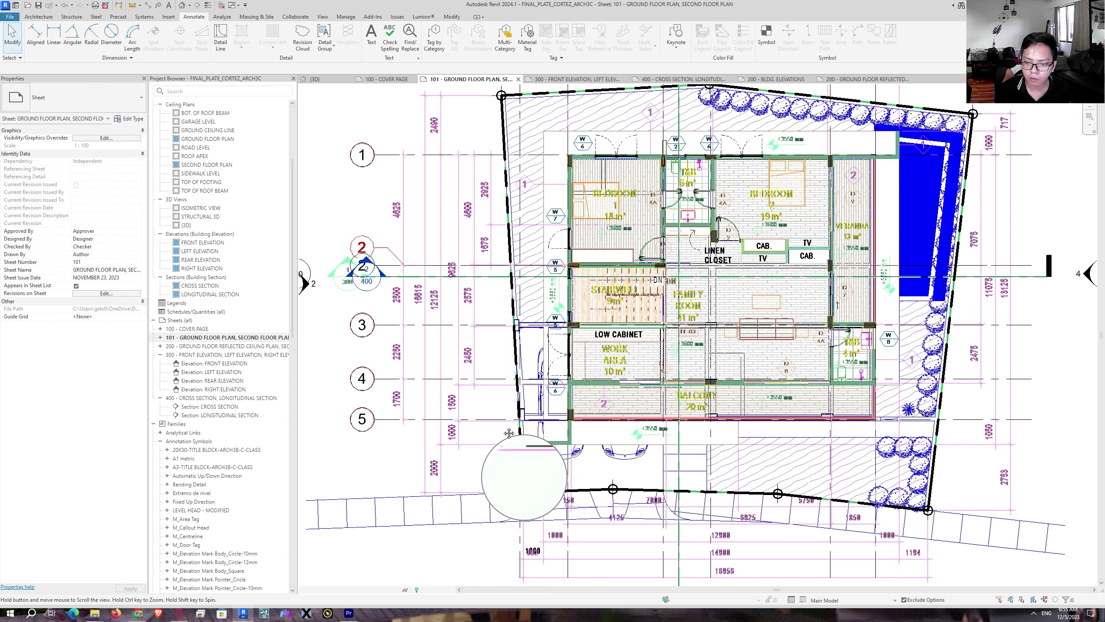
middle_click_drag(481, 433, 1037, 442)
middle_click_drag(461, 378, 951, 355)
key("Escape")
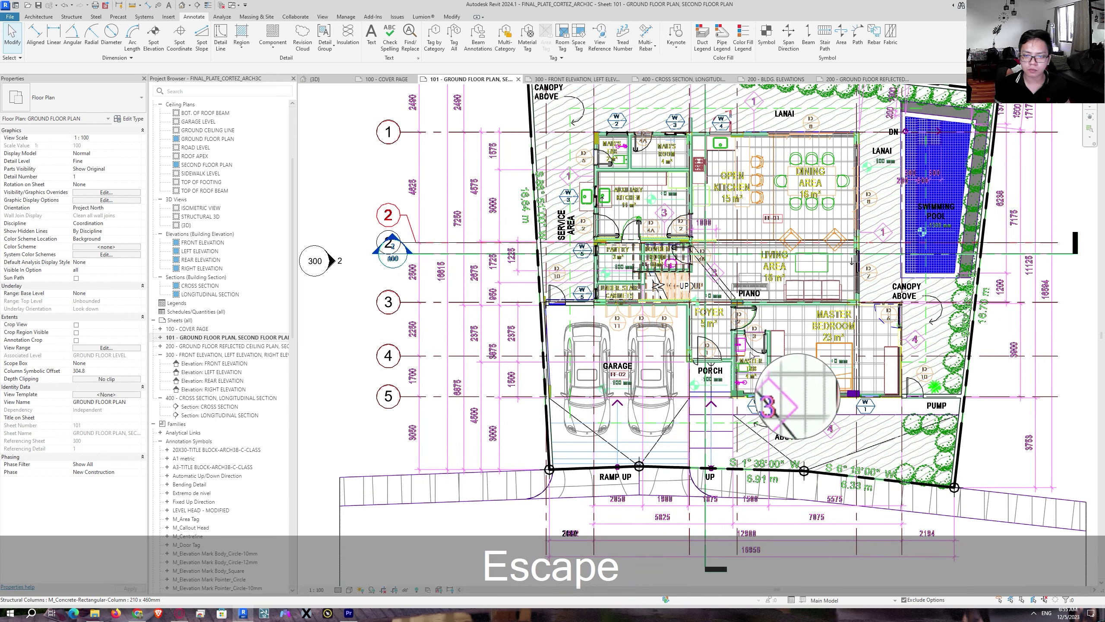
double_click(726, 275)
scroll(727, 279, "up", 1)
scroll(730, 287, "up", 2)
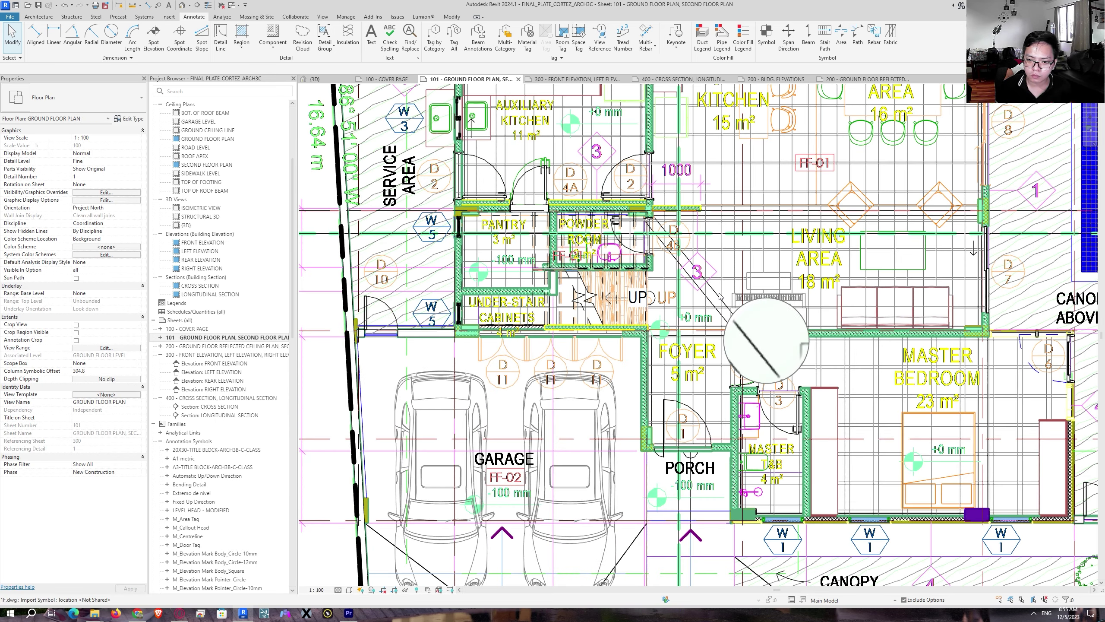
key("Escape")
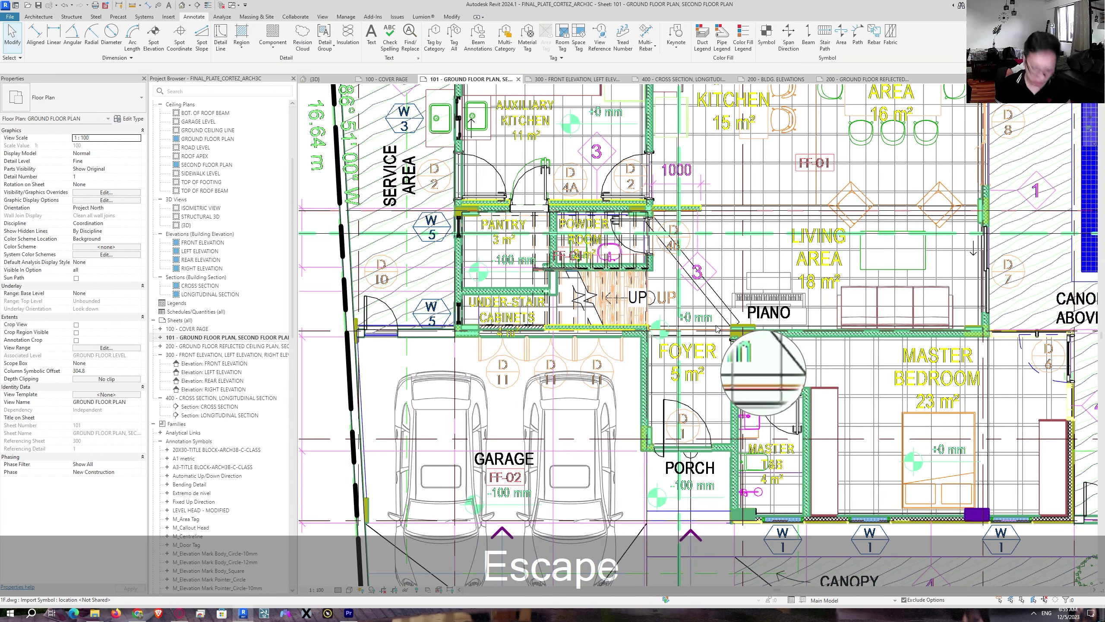
Step: Hide the imported 1F.dwg in the ground floor plan's visibility/graphic overrides
key("v")
key("v")
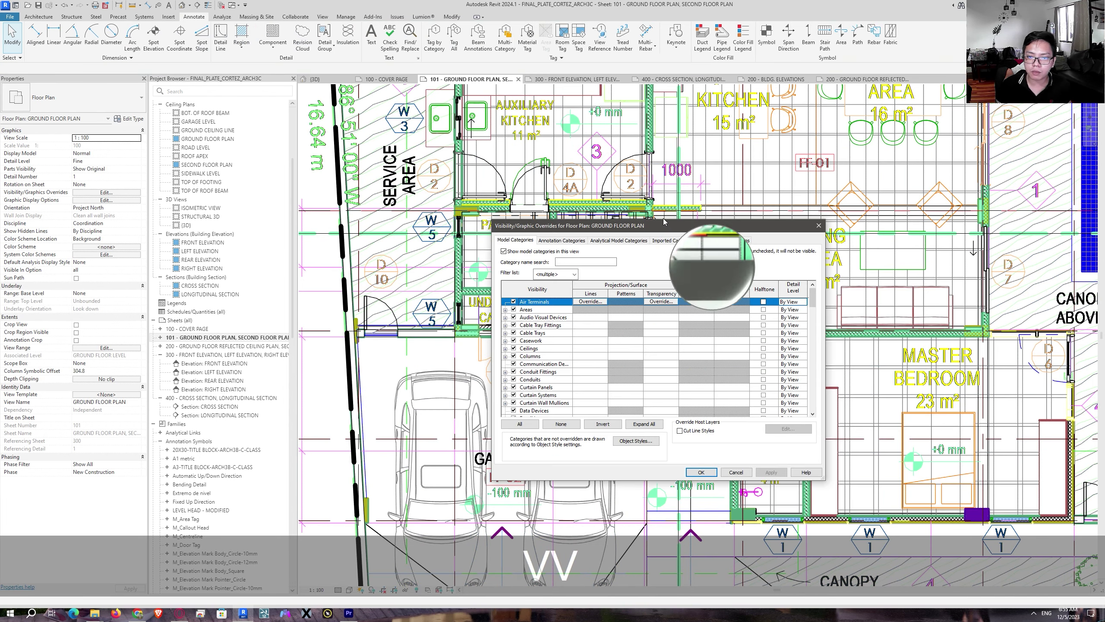
left_click(674, 240)
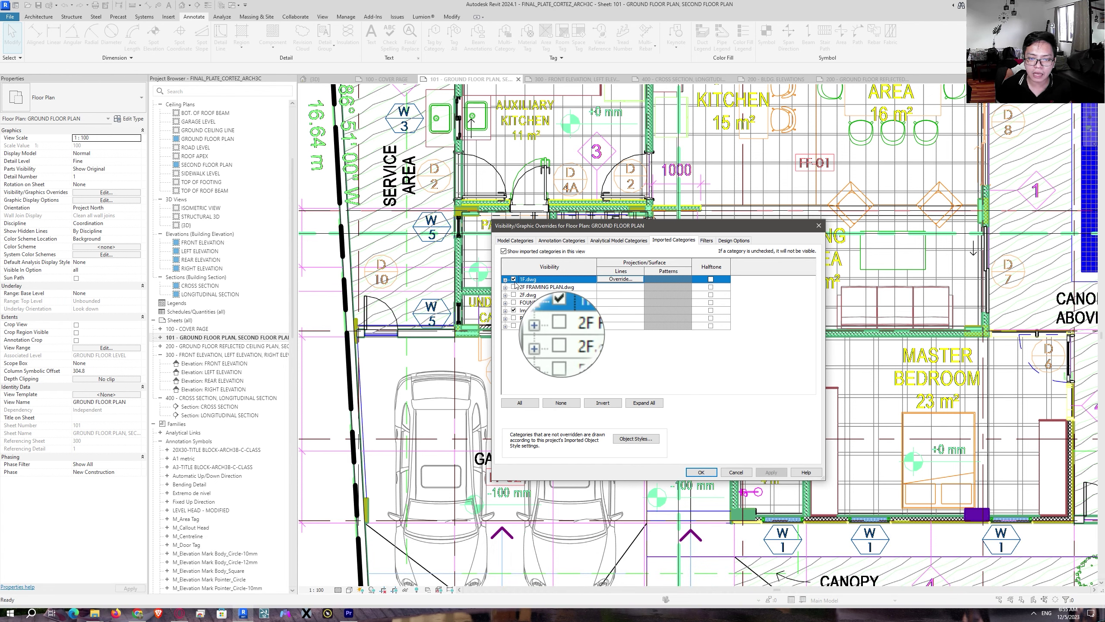
left_click(513, 279)
left_click(762, 473)
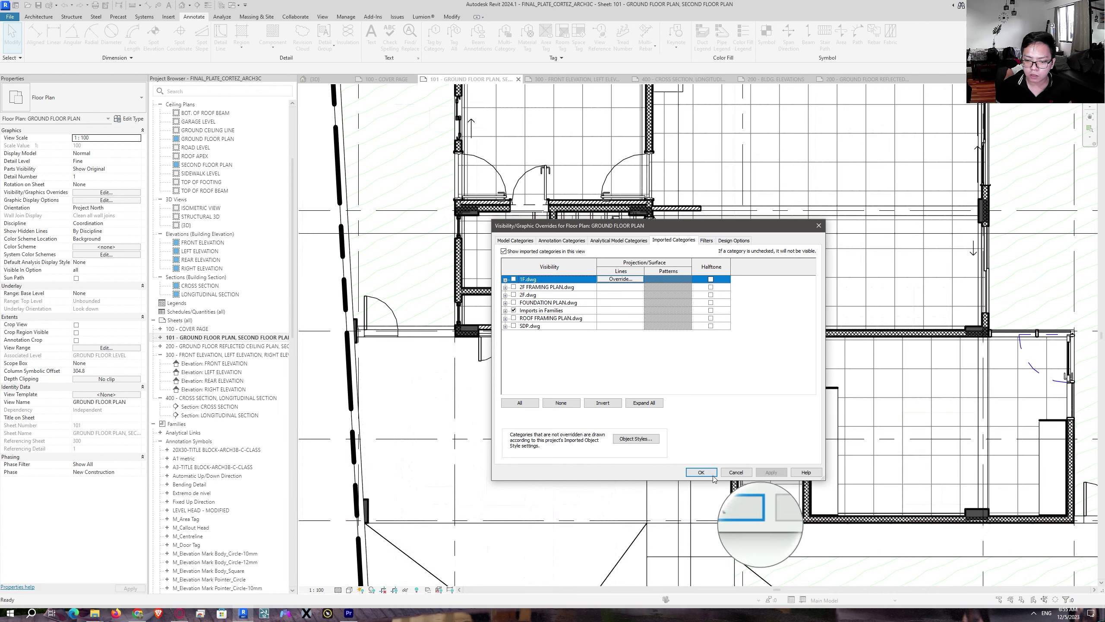
left_click(701, 471)
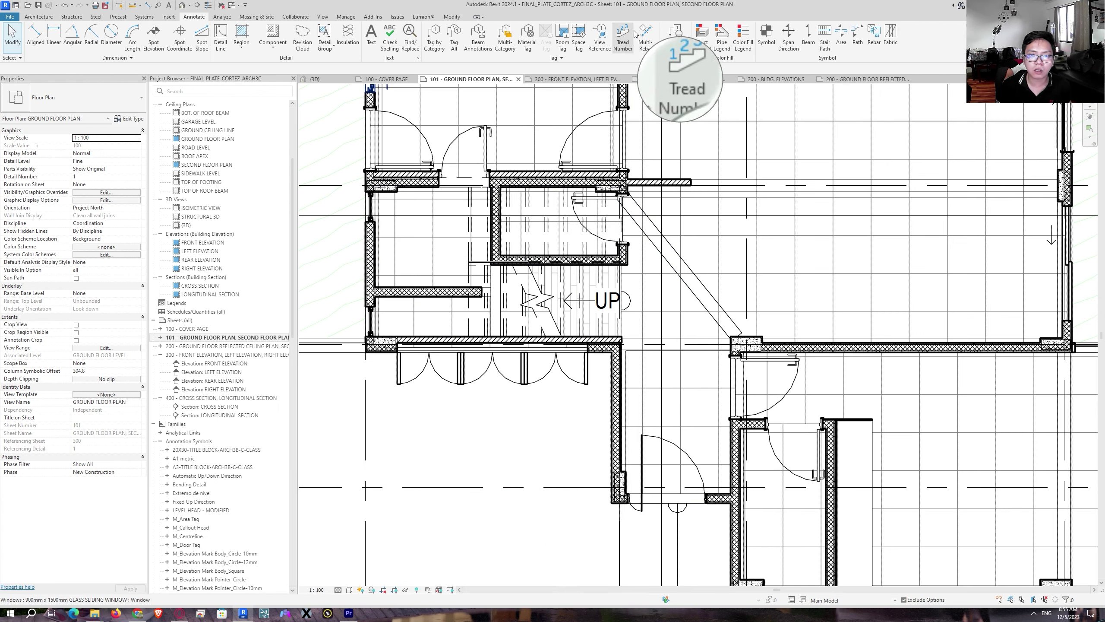
left_click(450, 17)
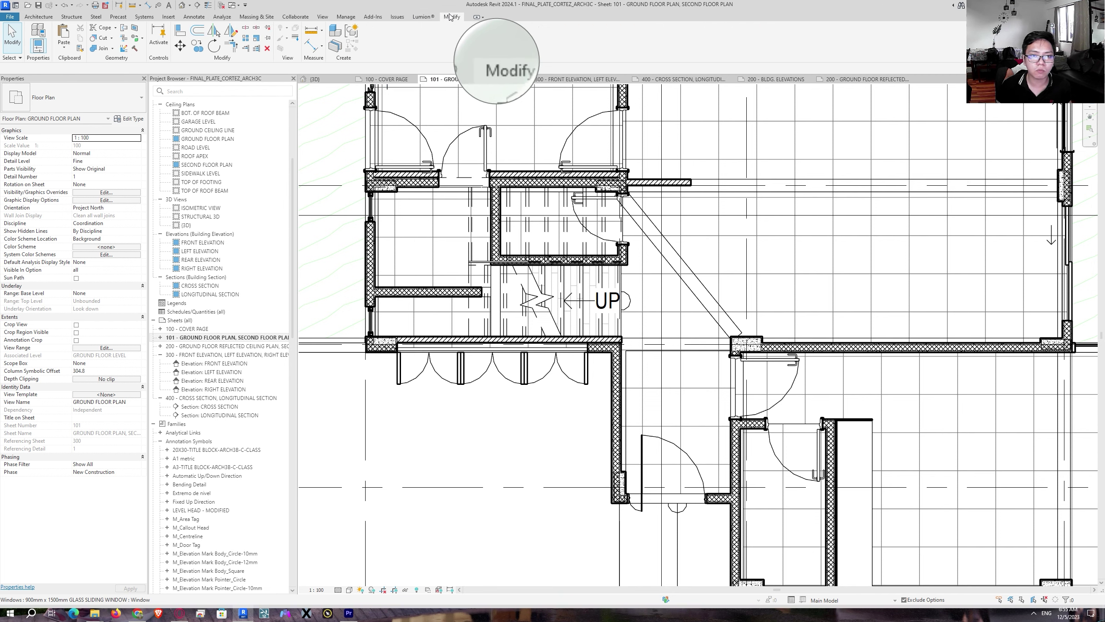
left_click(101, 49)
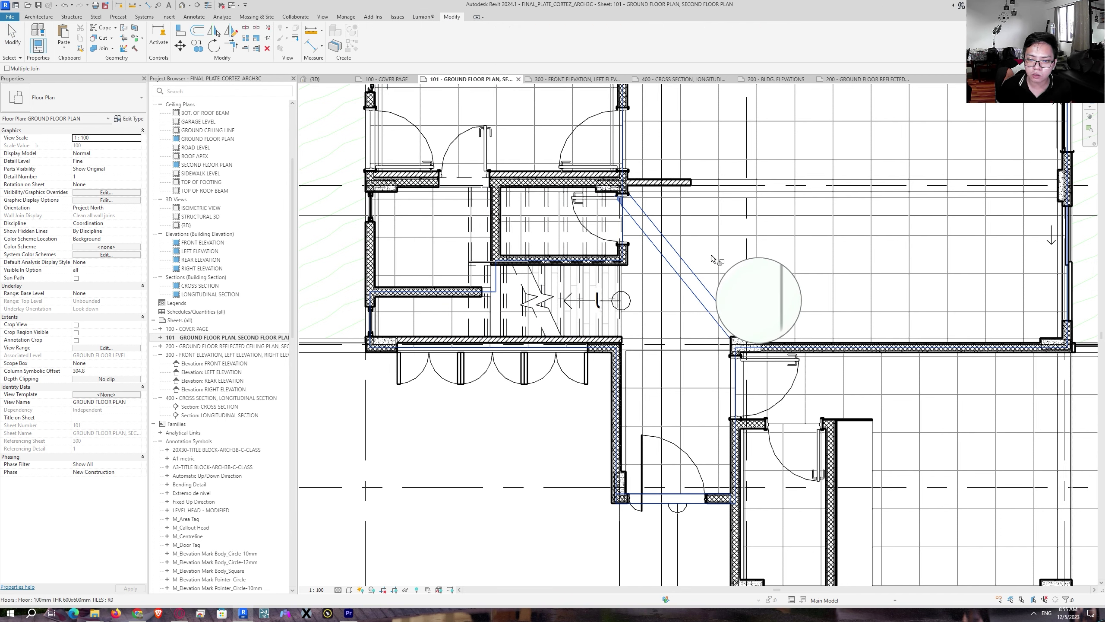
scroll(712, 255, "down", 3)
key("Escape")
key("Escape")
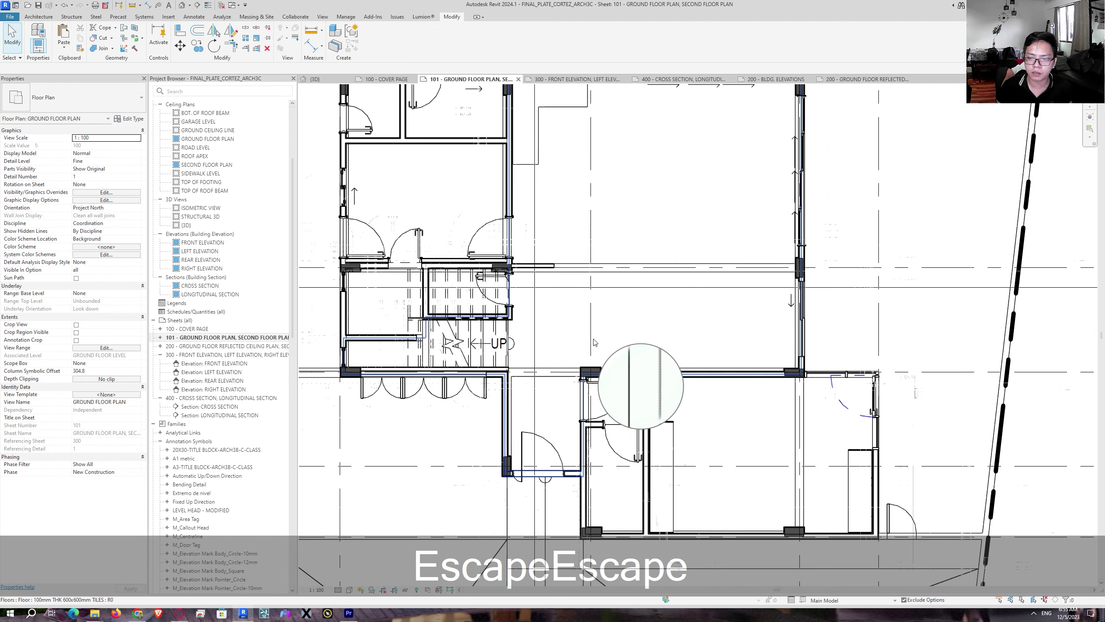
Step: Examine the ground floor plan's walls, landscape area and view range settings
middle_click_drag(516, 226, 540, 340)
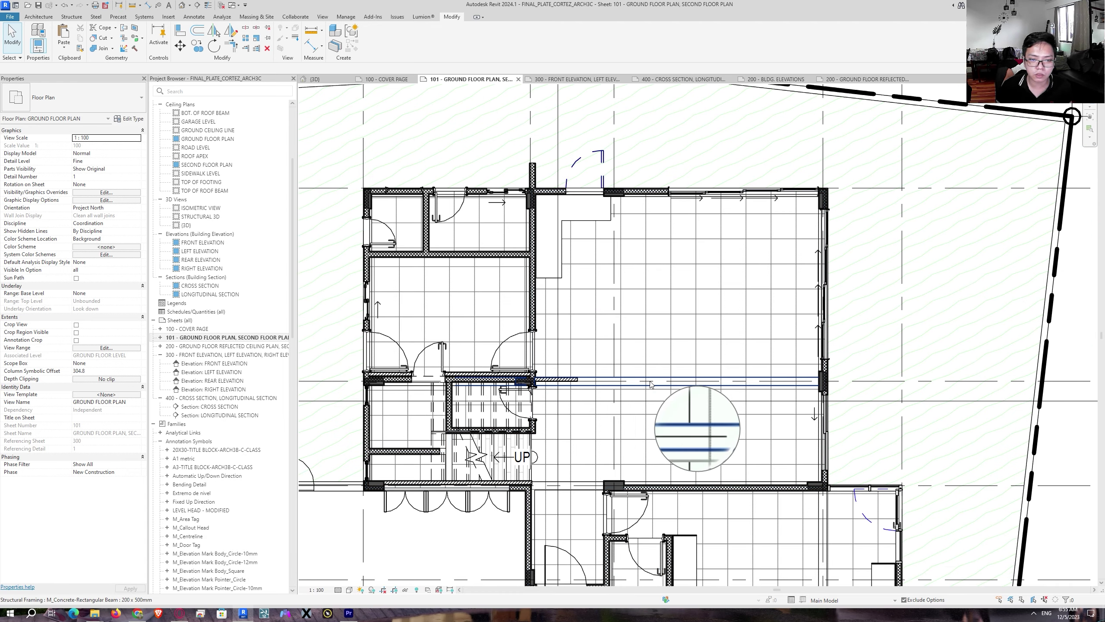
middle_click_drag(574, 308, 728, 194)
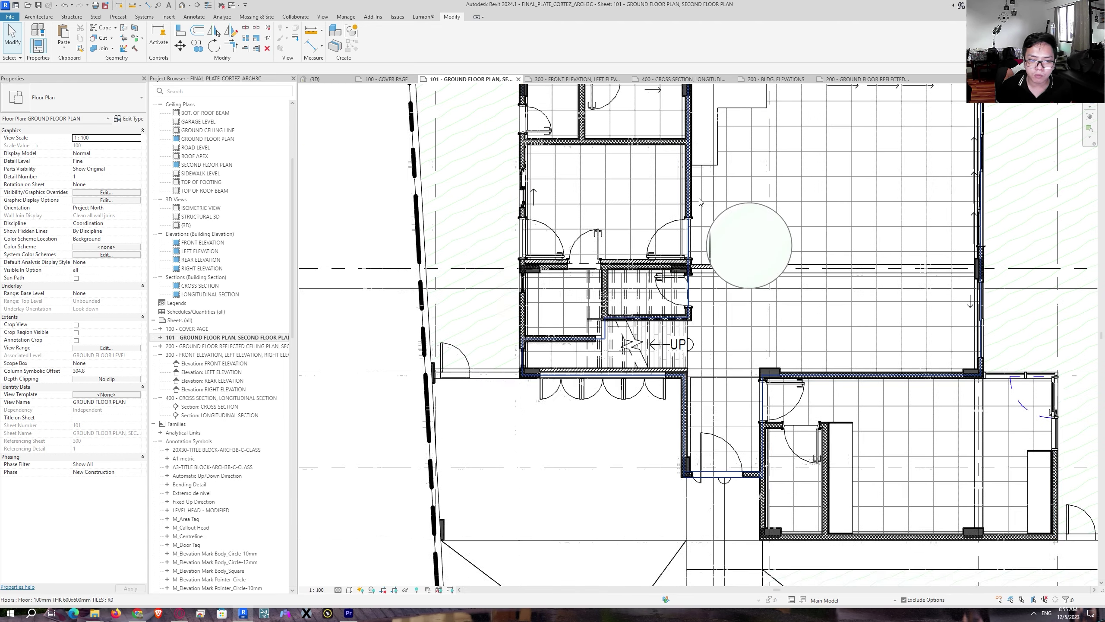
key("Escape")
scroll(588, 270, "down", 2)
middle_click_drag(587, 287, 427, 308)
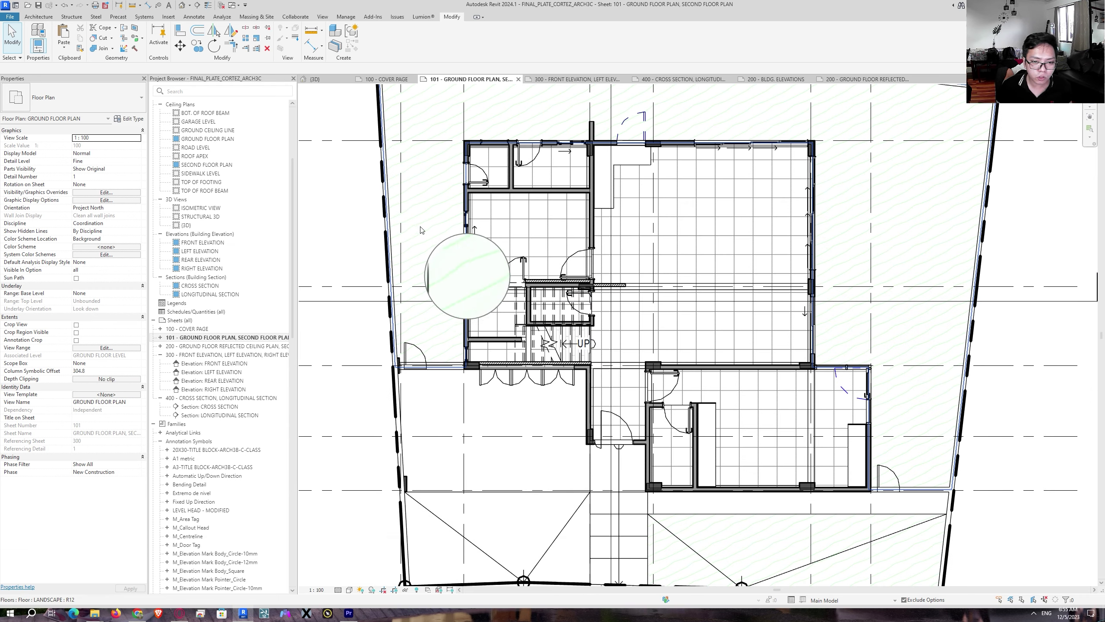
middle_click_drag(946, 320, 937, 370)
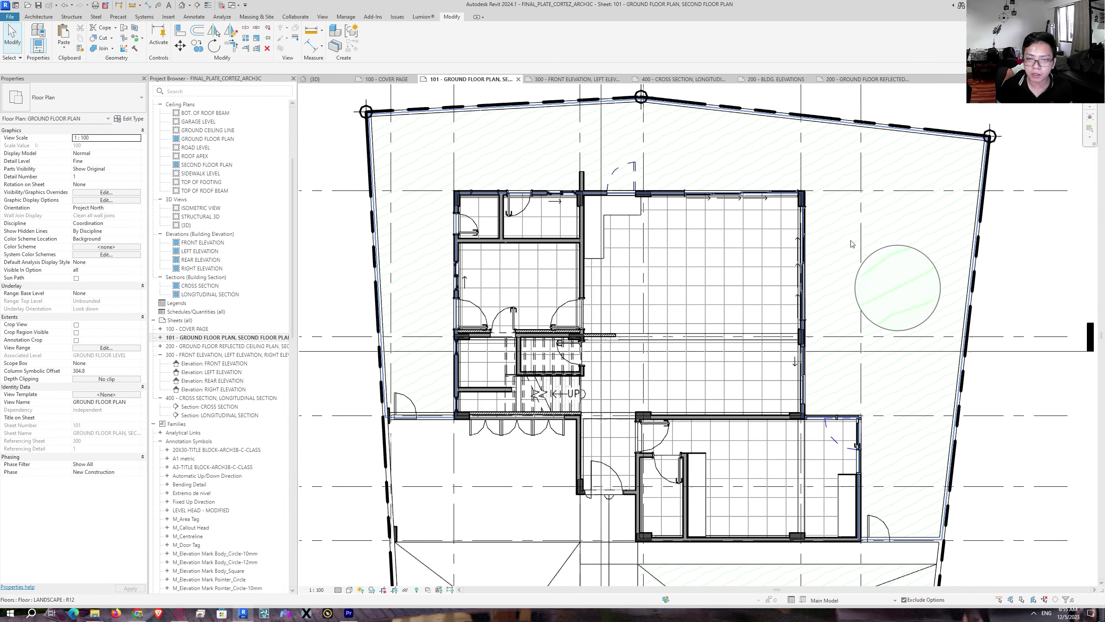
middle_click_drag(852, 244, 814, 254)
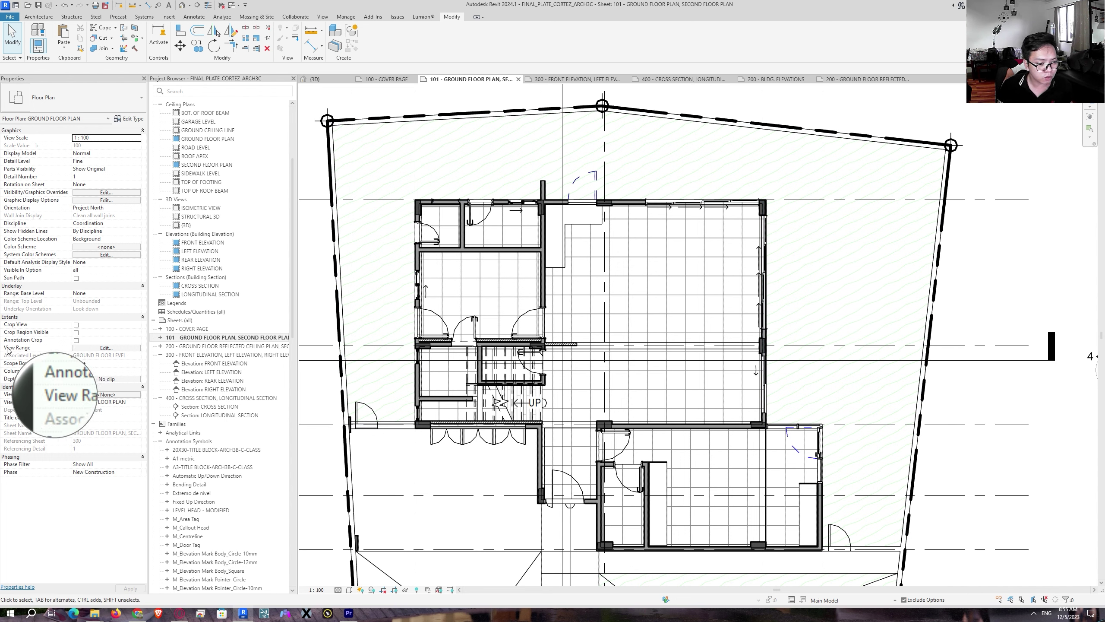
left_click(106, 348)
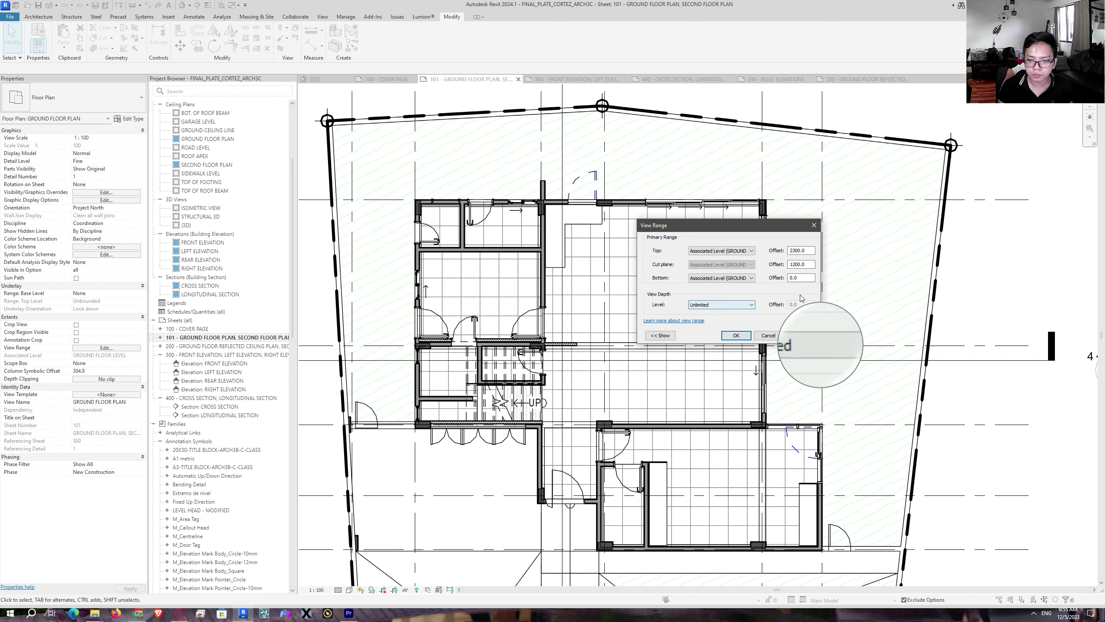
left_click(813, 225)
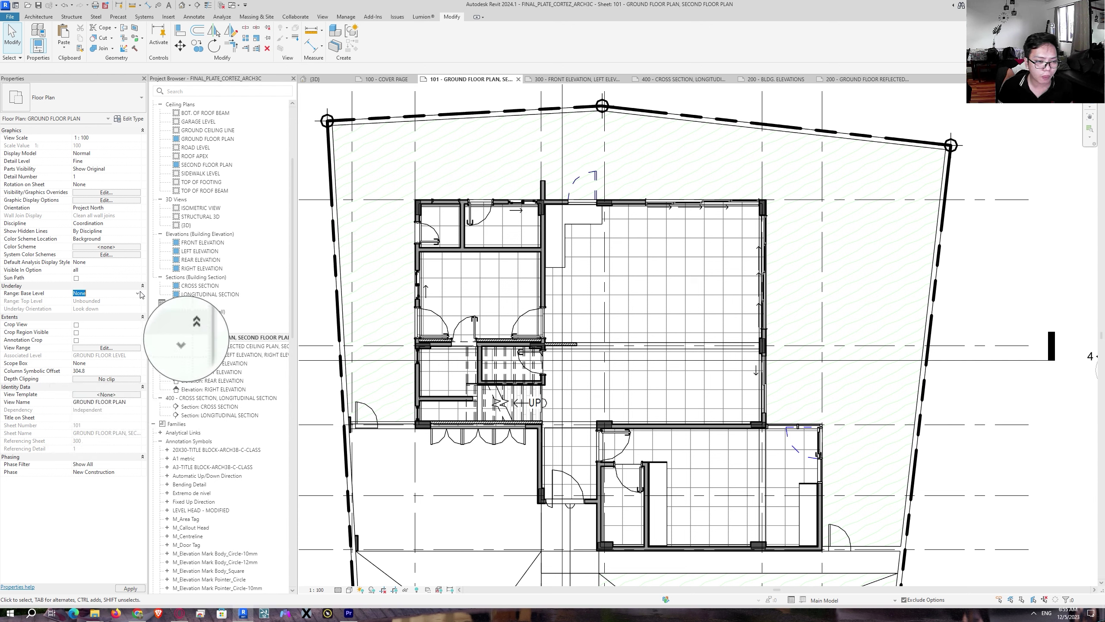
Step: Set the ground floor plan's underlay base level to SECOND FLOOR LEVEL
scroll(99, 330, "down", 1)
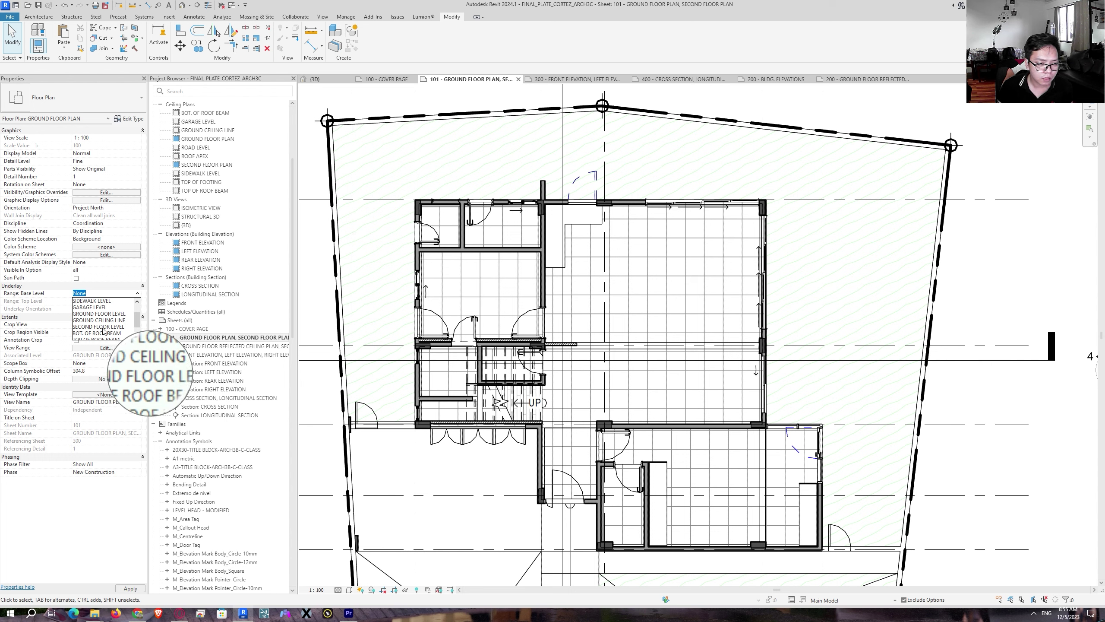
scroll(104, 330, "down", 1)
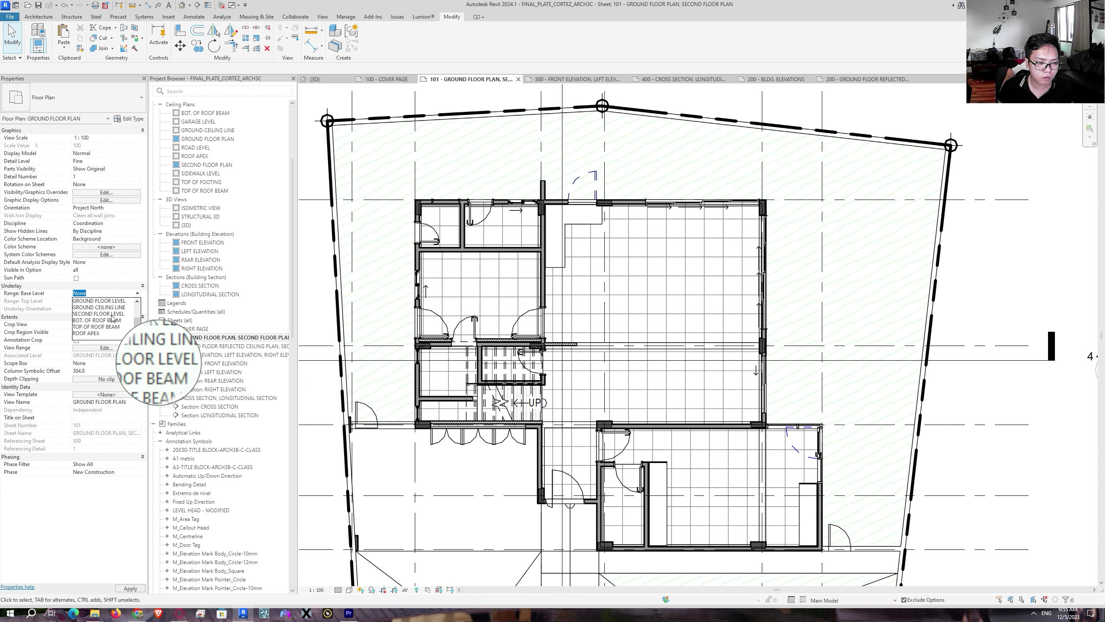
left_click(98, 314)
middle_click_drag(654, 402, 649, 322)
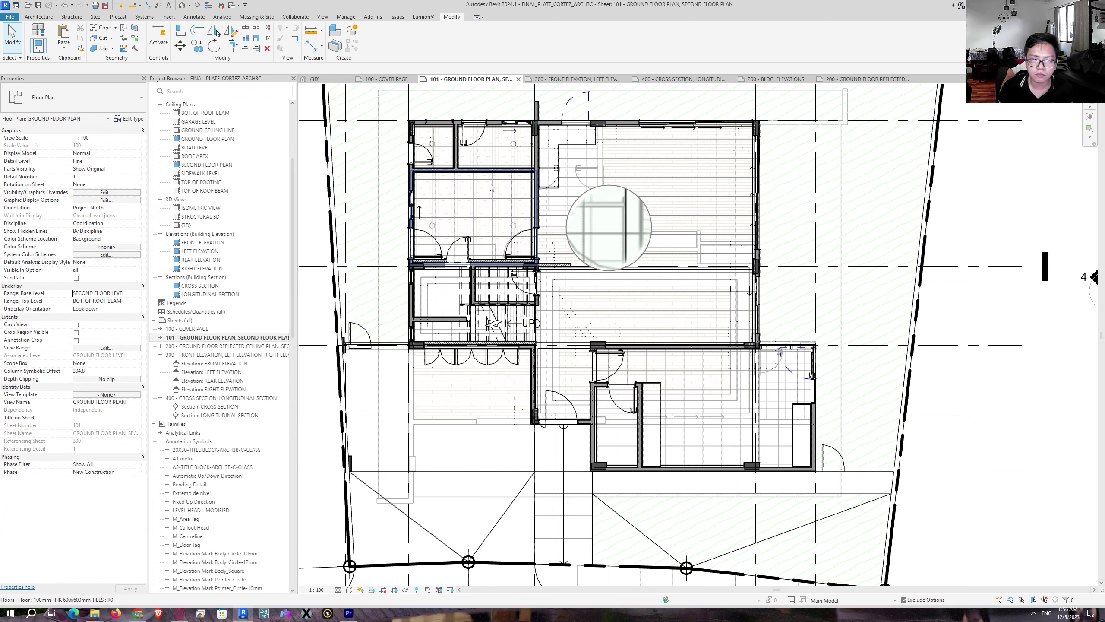
Step: Select the engineered wood ceiling outlined around the building to check its properties, and clear the selection
key("Tab")
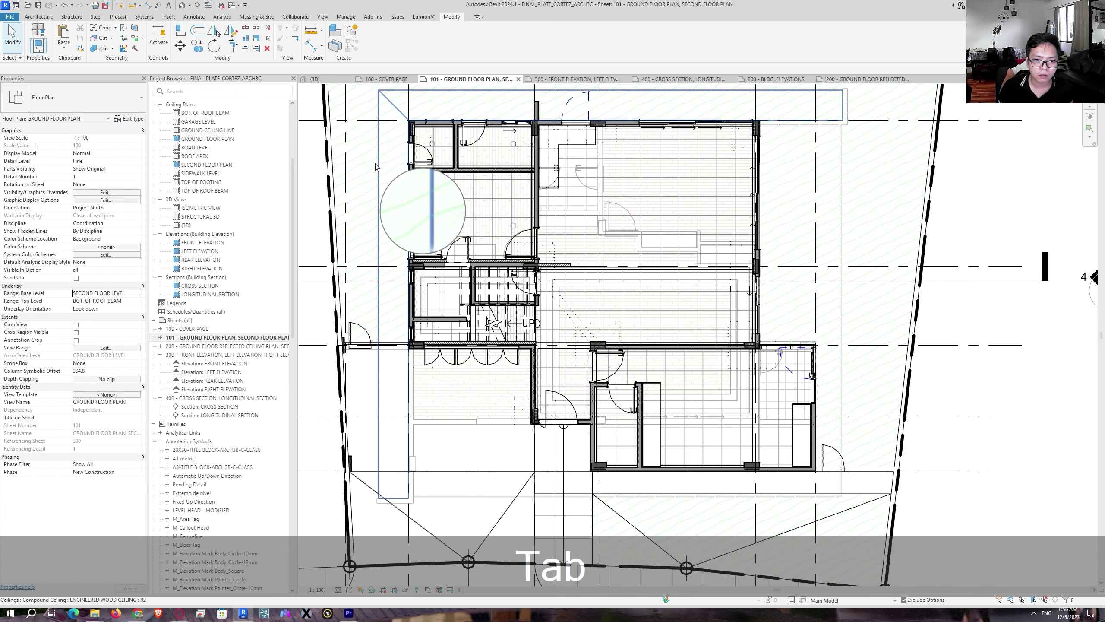
left_click(376, 166)
middle_click_drag(376, 167, 370, 185)
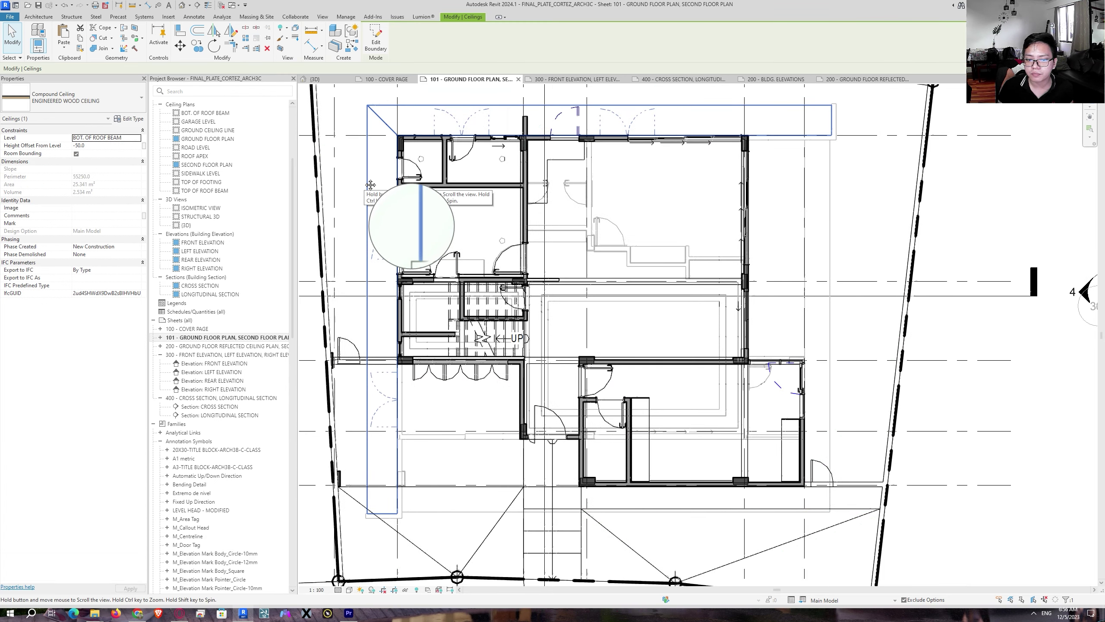
key("Escape")
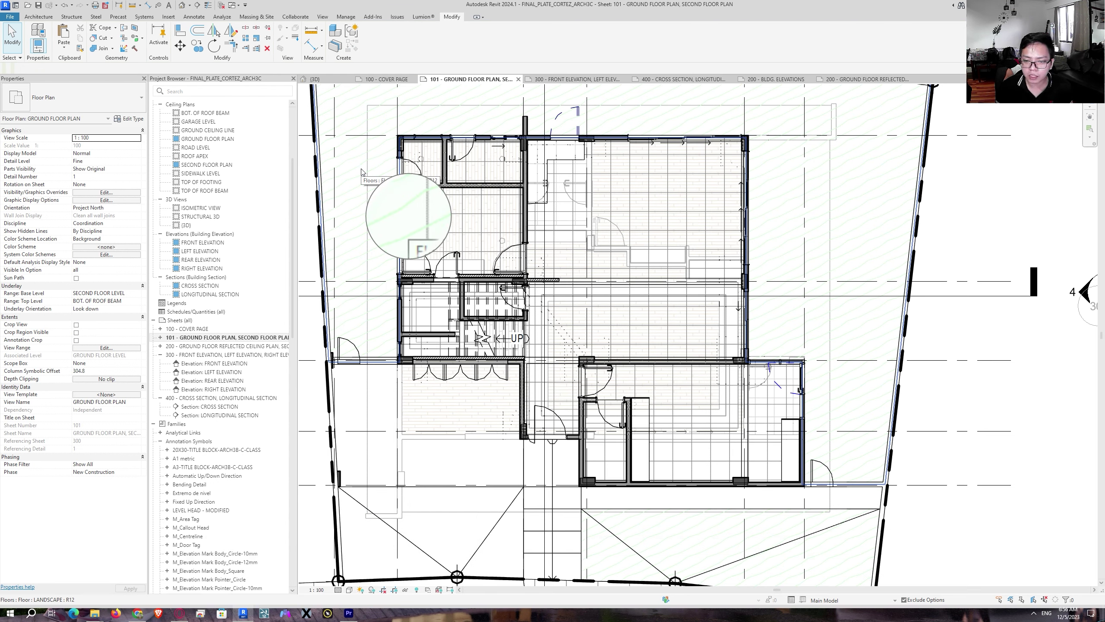
Step: Start the Linework tool and review the available line styles, keeping the Overhead style
key("l")
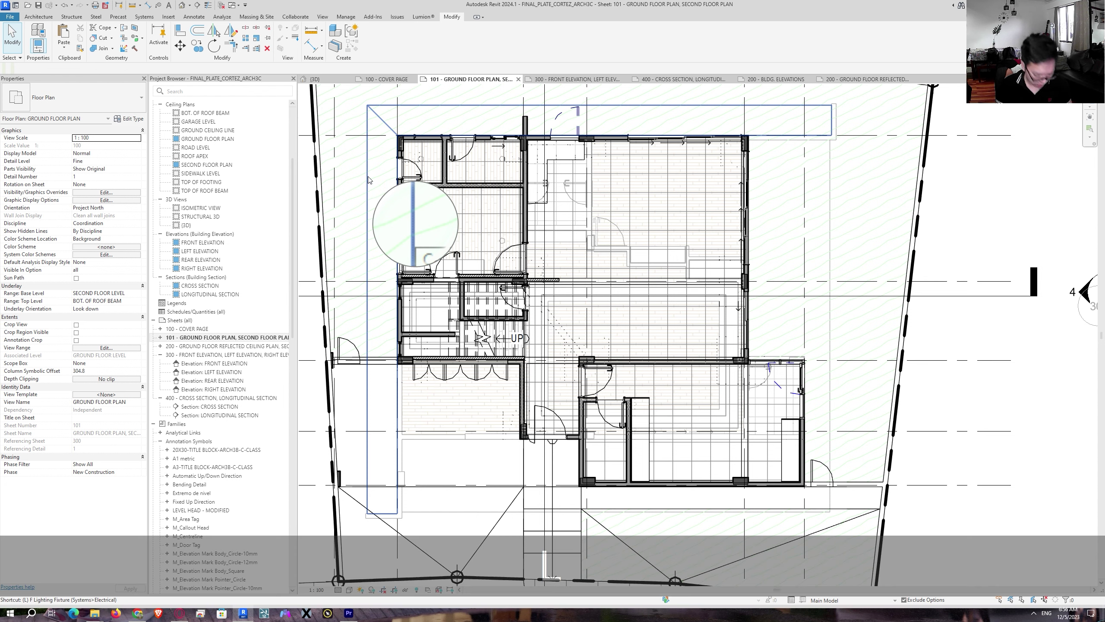
key("w")
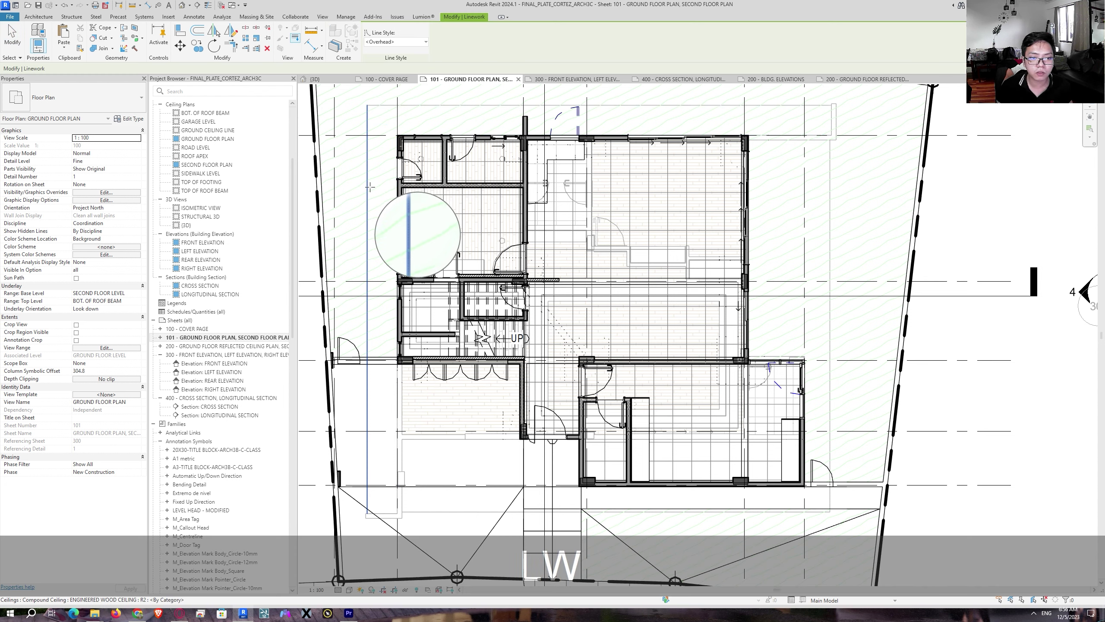
left_click(392, 41)
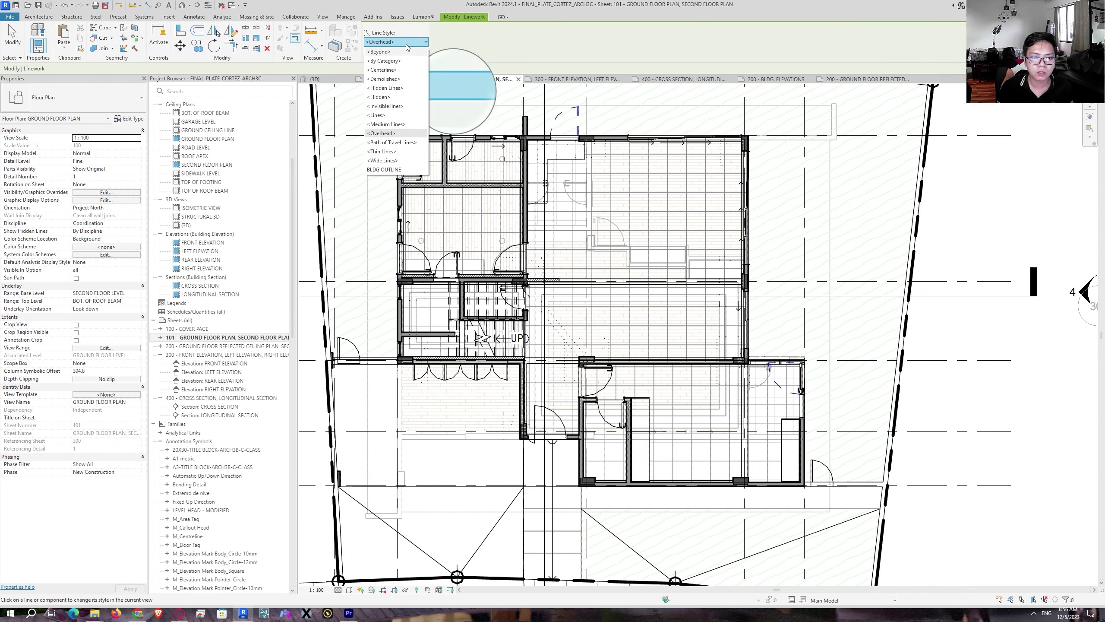
left_click(413, 44)
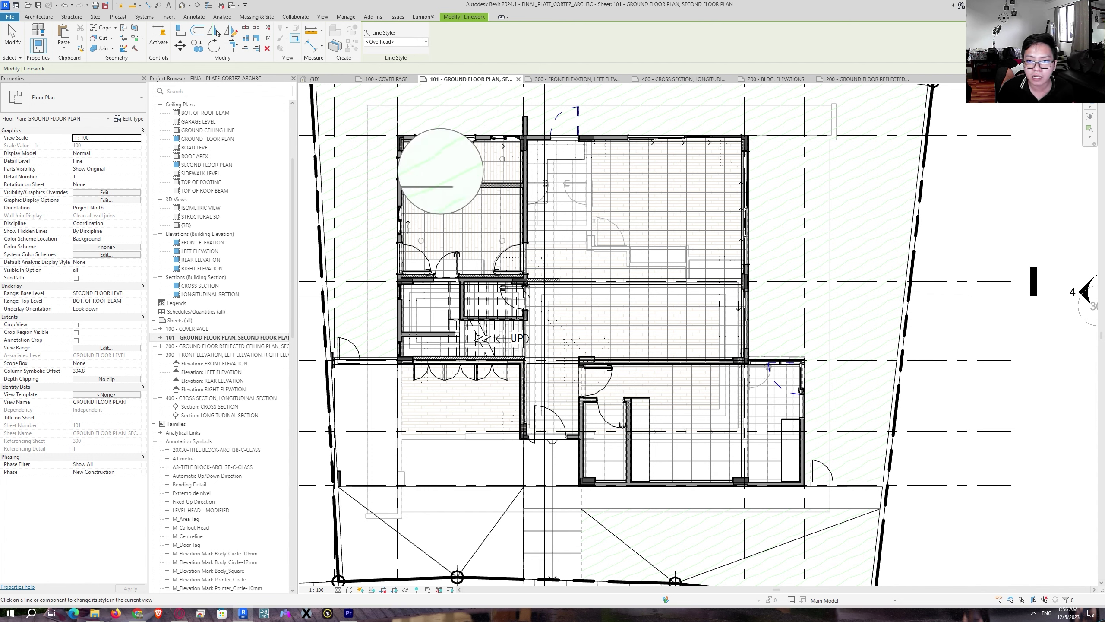
left_click(410, 43)
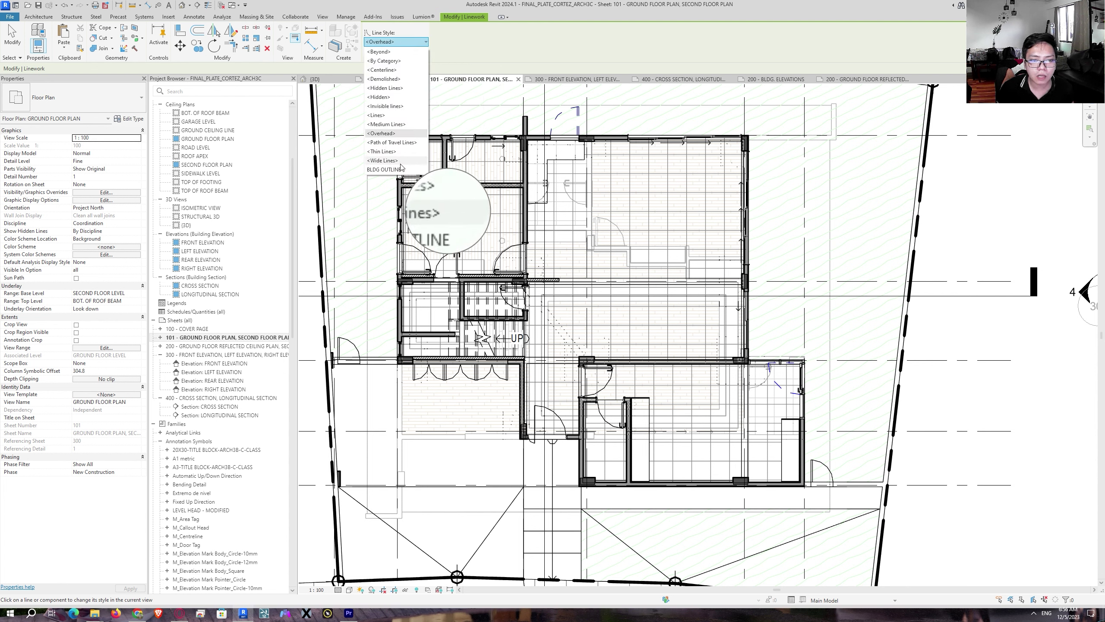
key("Escape")
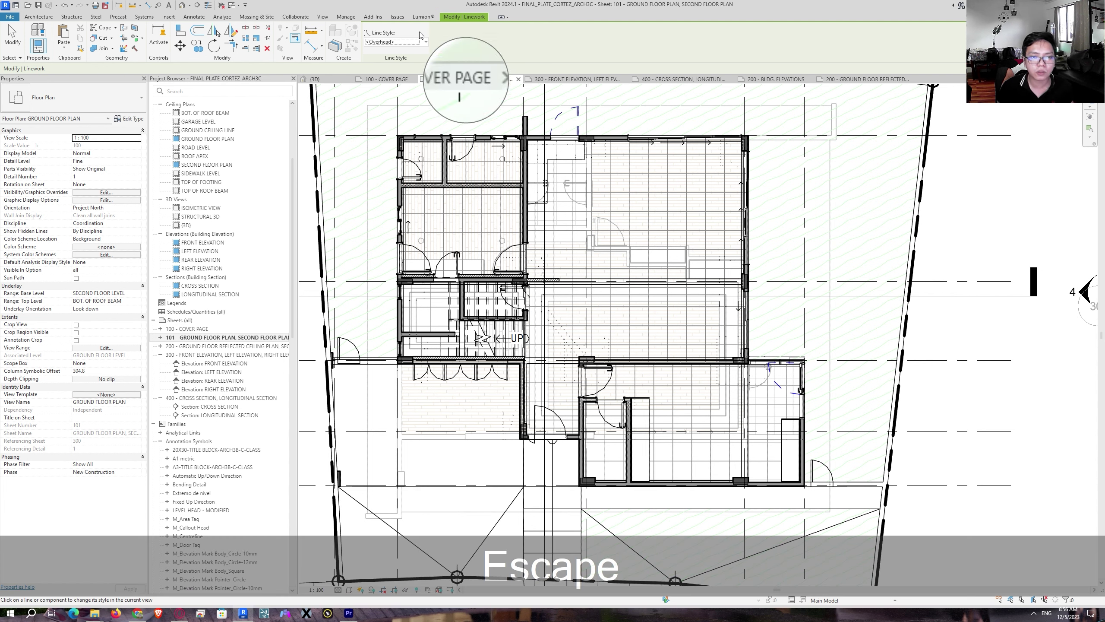
Step: Create a line style named HIDDEN 1/8 and assign it the Hidden 1/8" line pattern
left_click(348, 18)
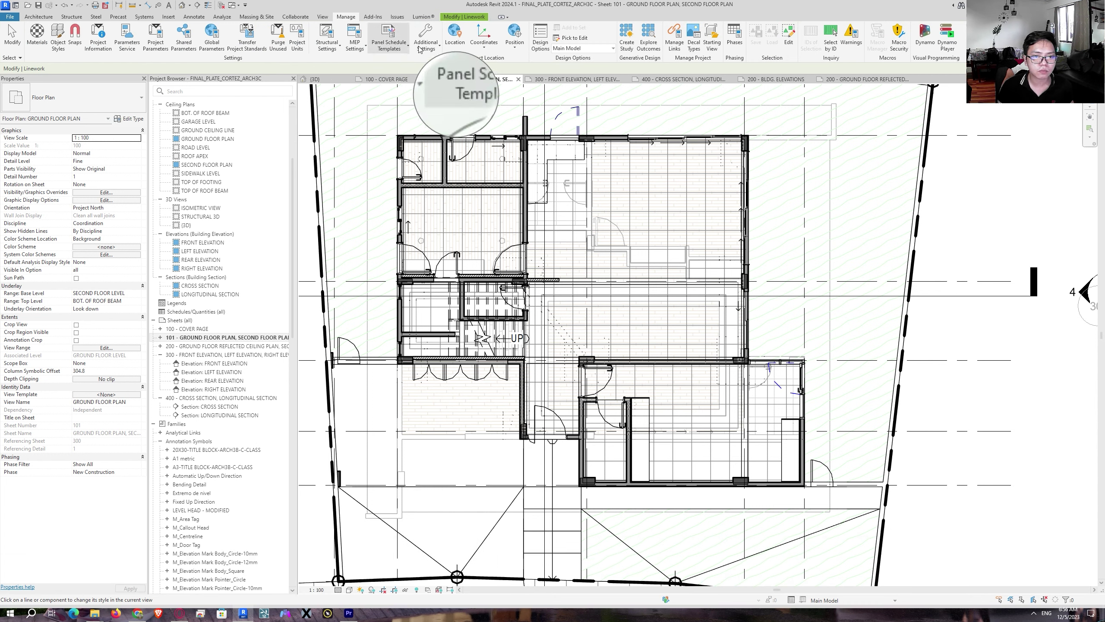
left_click(435, 47)
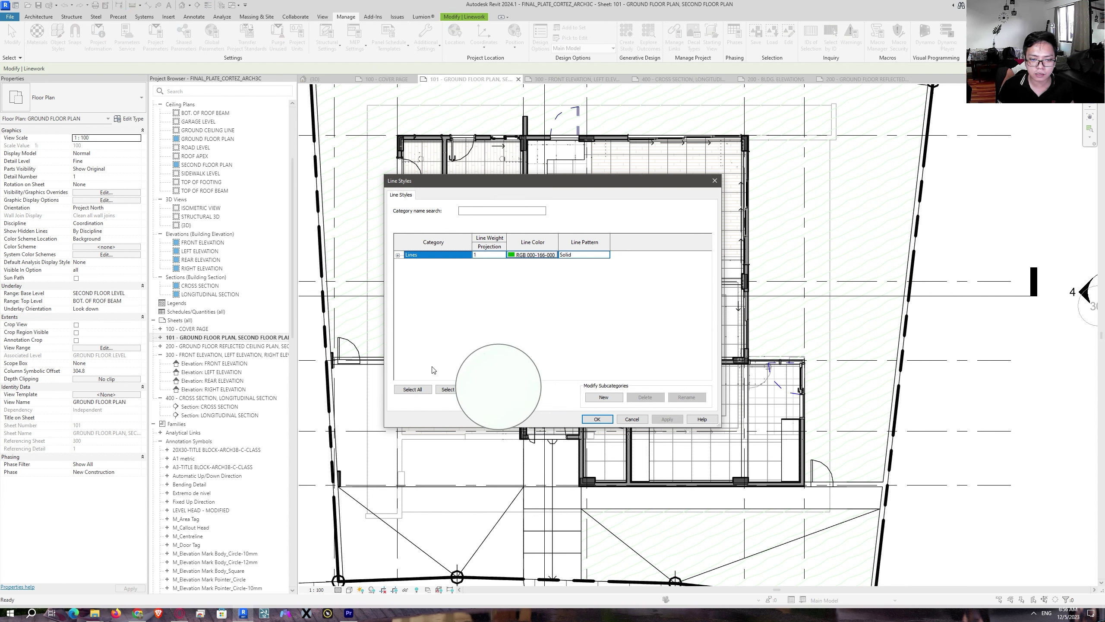
left_click(603, 397)
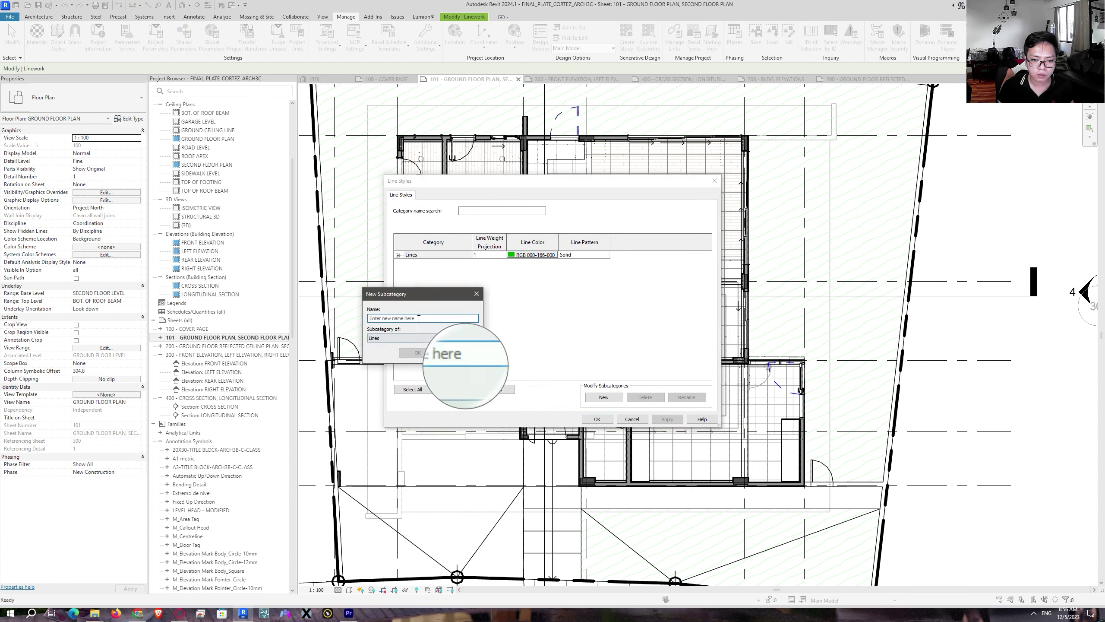
type("HID")
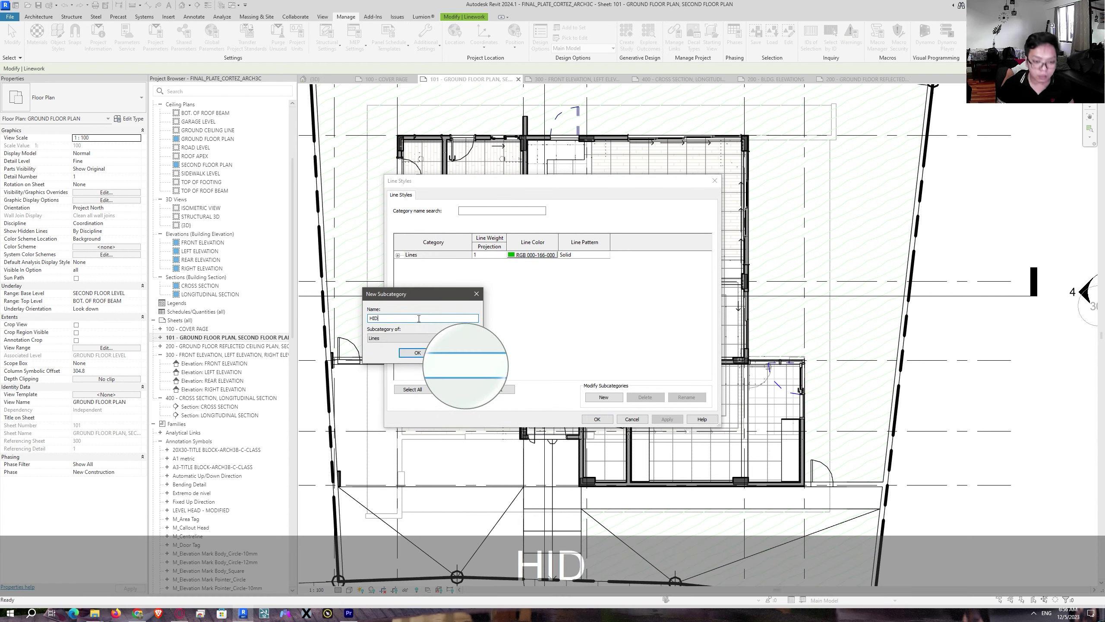
type("DEN ")
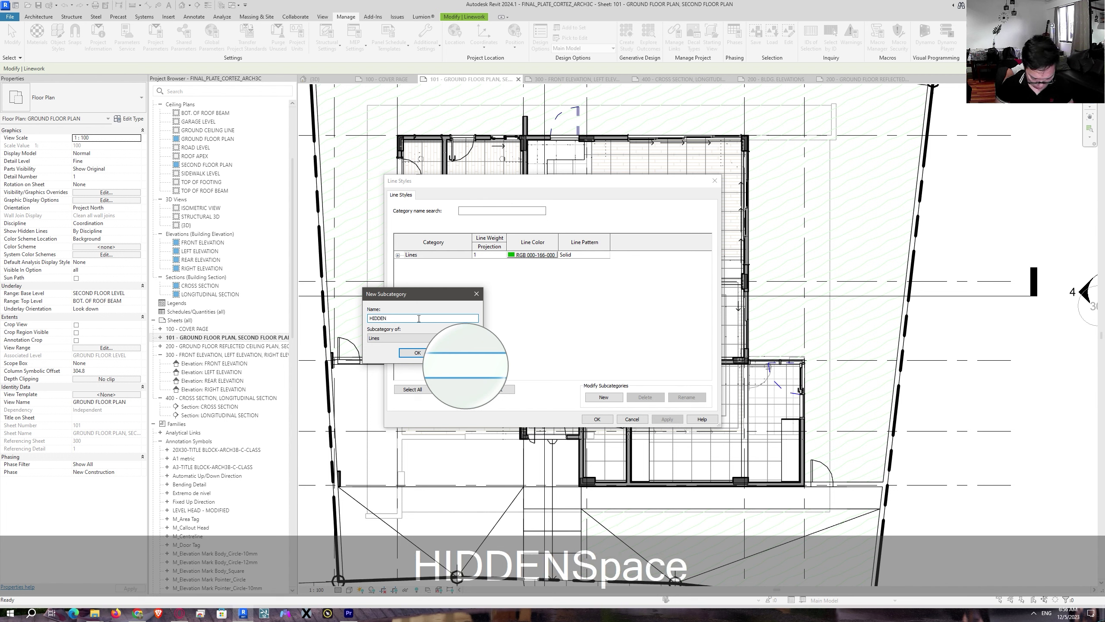
type("1/8")
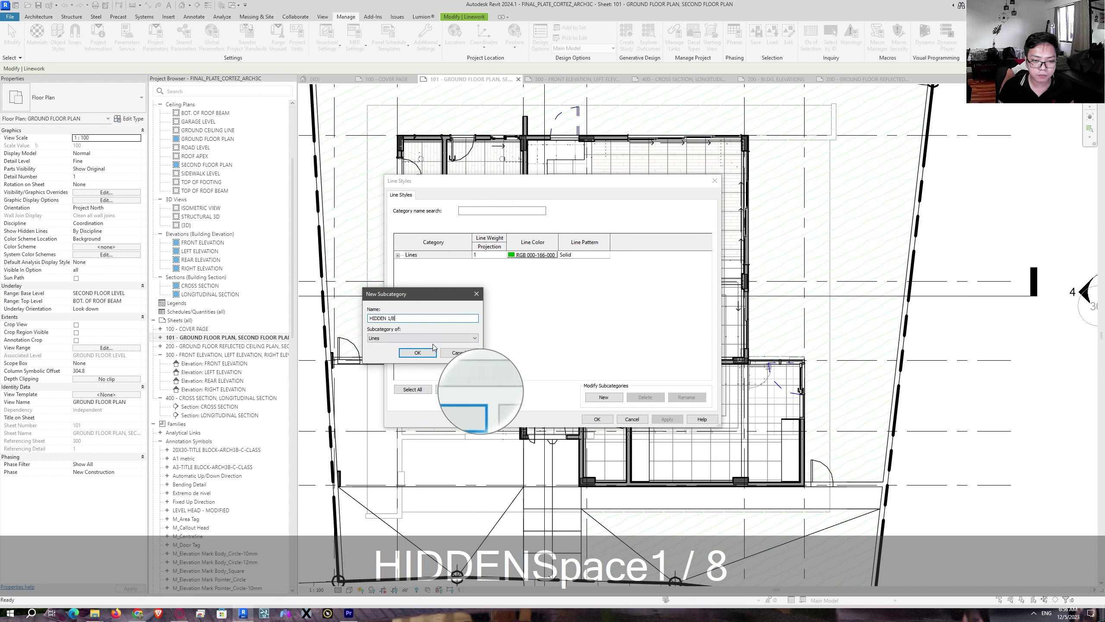
left_click(417, 352)
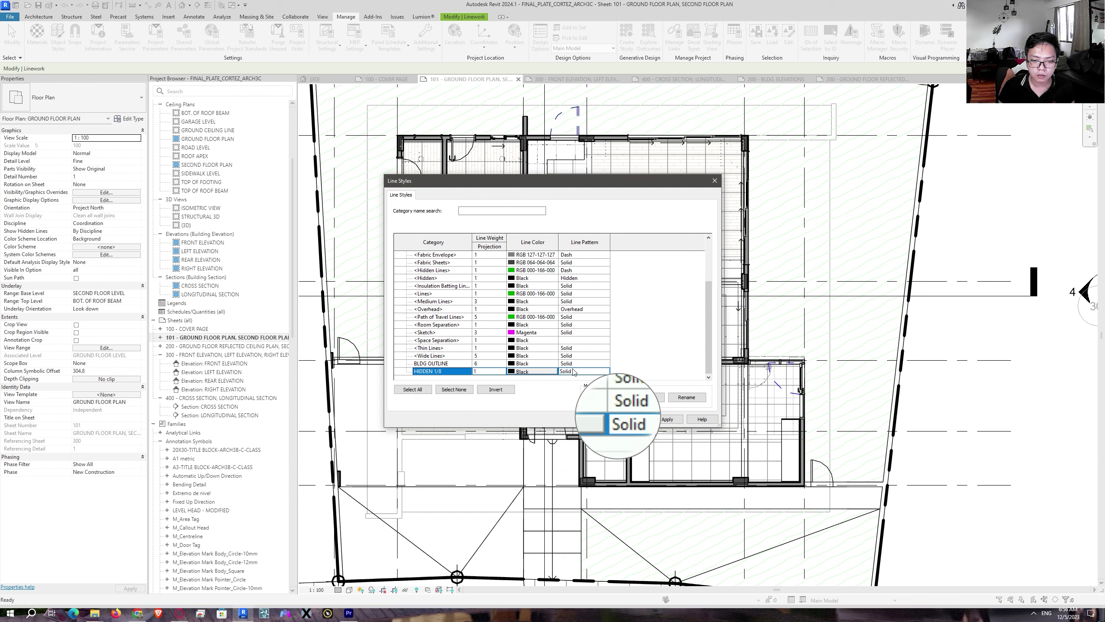
left_click(606, 371)
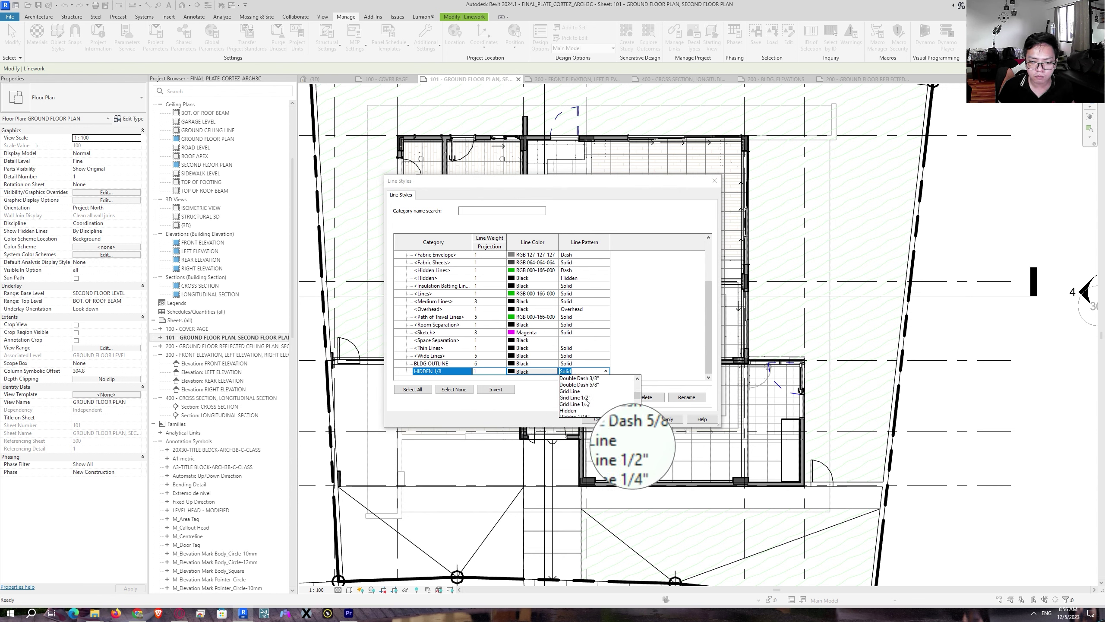
left_click(583, 384)
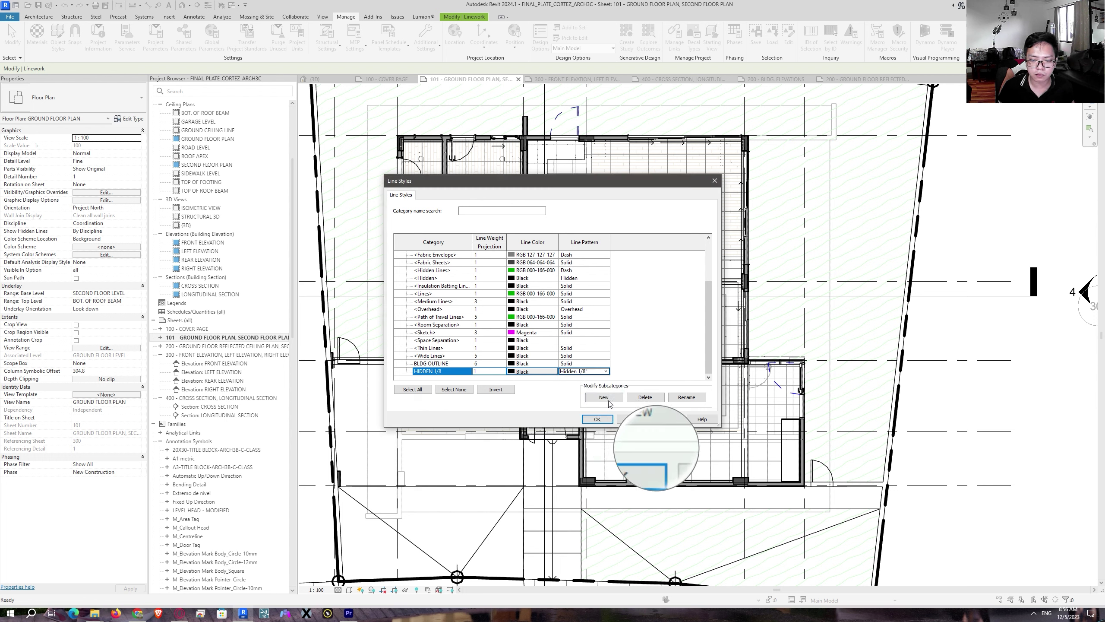
Step: Create a line style named HIDDEN 1/16 with the Hidden 1/16" line pattern, and apply the line style changes
left_click(596, 398)
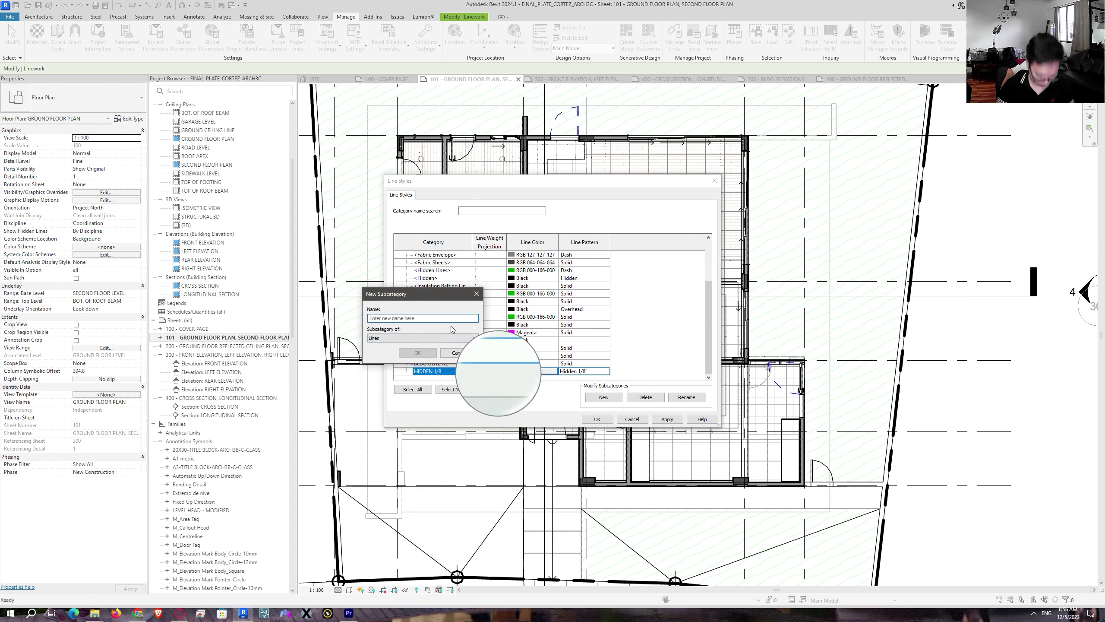
type("HIDDEN 1/16")
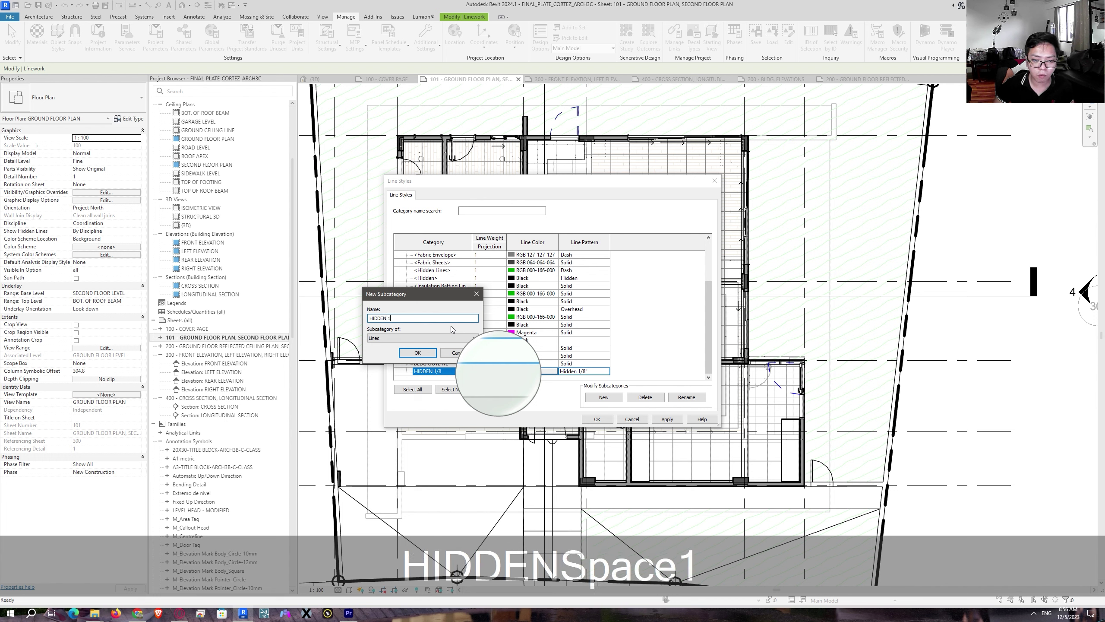
left_click(421, 352)
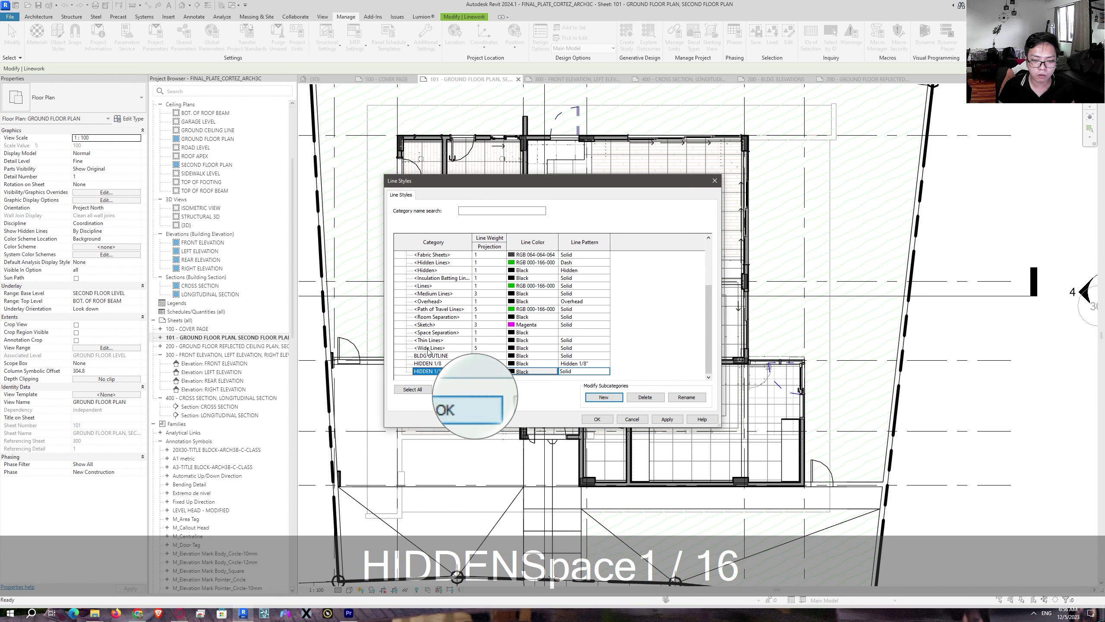
left_click(607, 371)
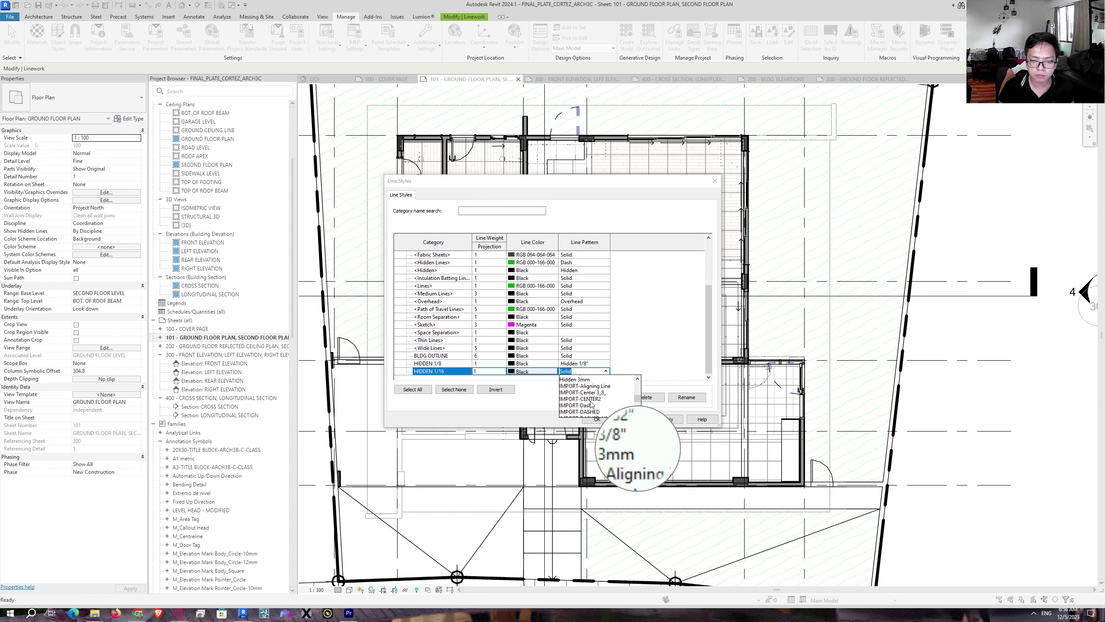
scroll(592, 404, "up", 2)
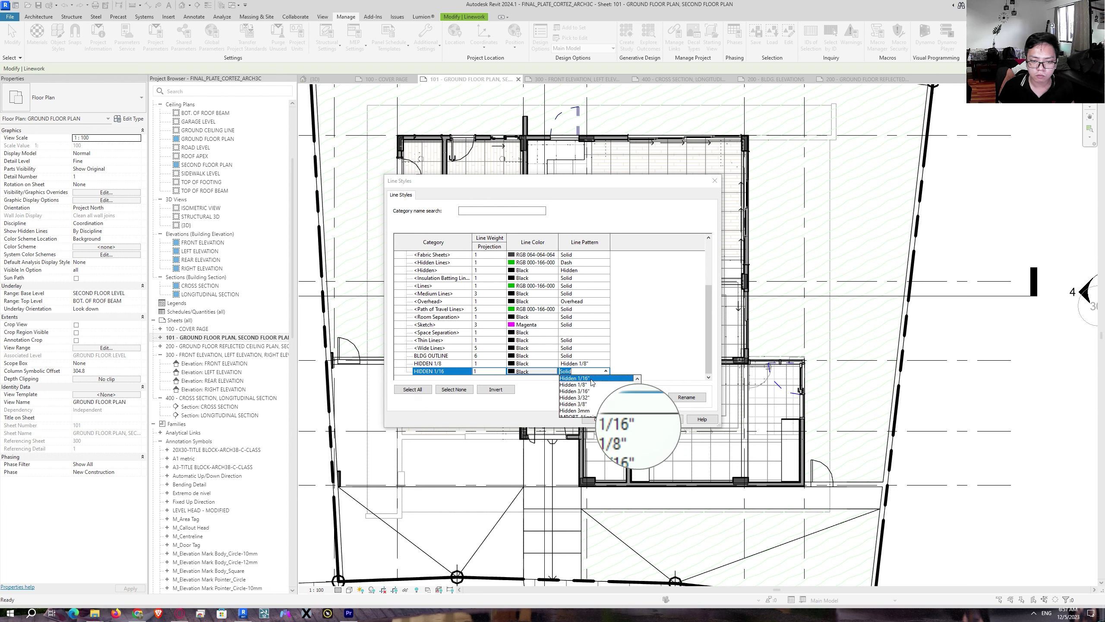
left_click(592, 379)
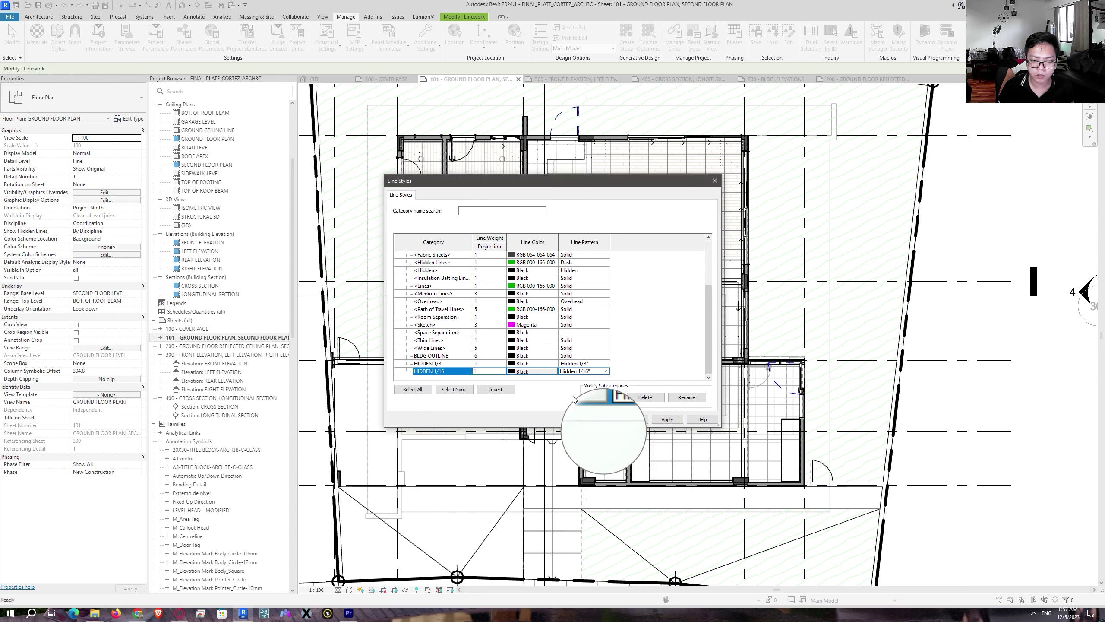
left_click(674, 419)
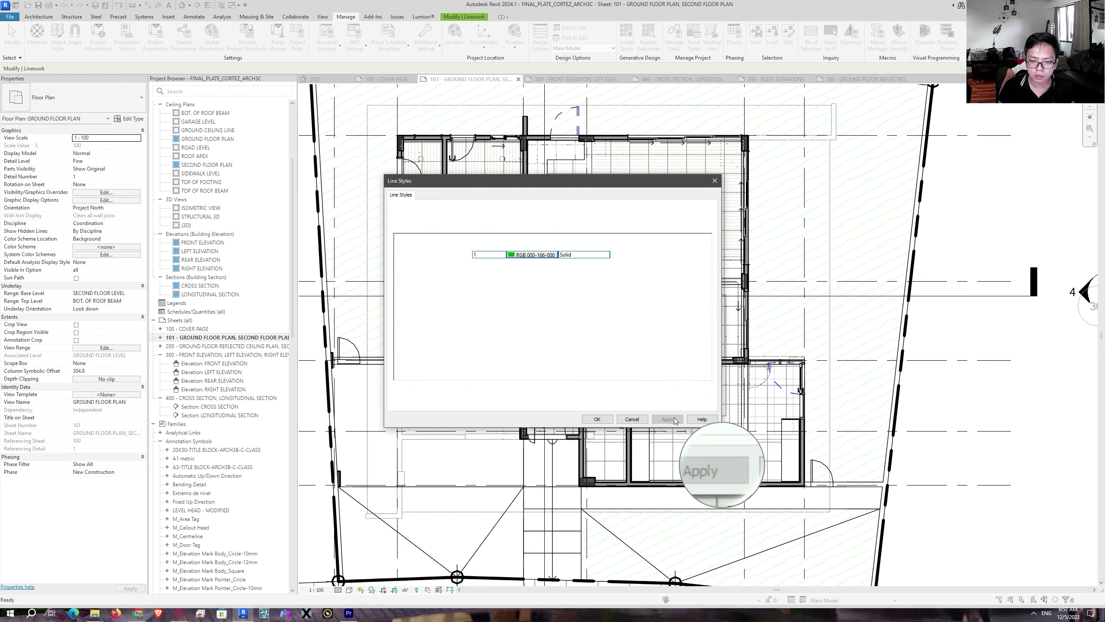
left_click(606, 420)
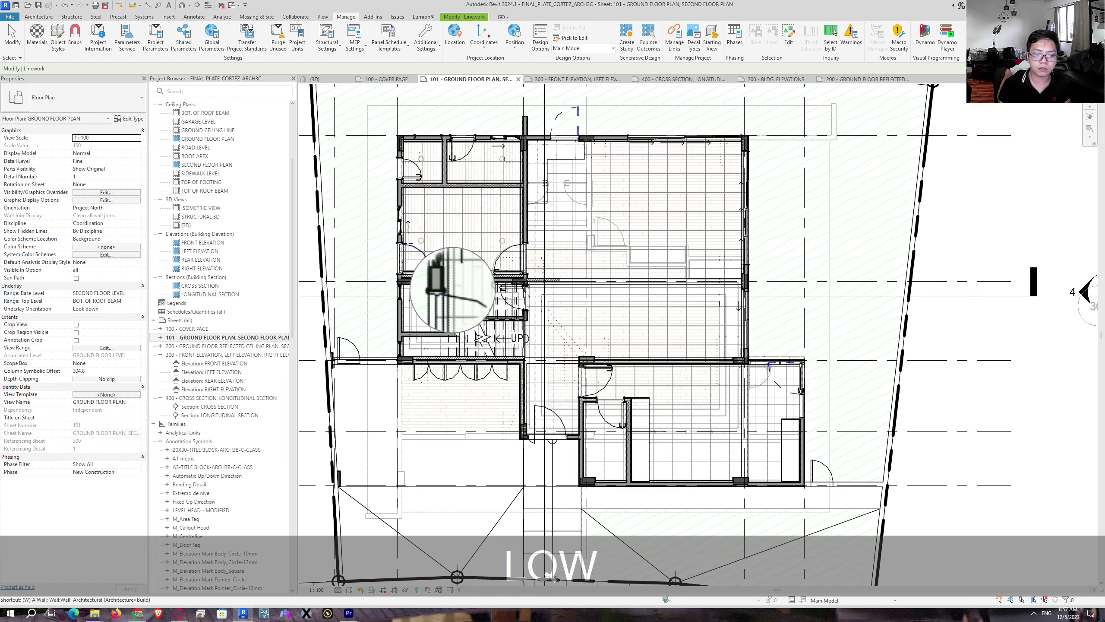
Step: Use Linework with the HIDDEN 1/16 style on the left and top edges of the engineered wood ceiling outline
key("Escape")
key("Escape")
key("l")
key("w")
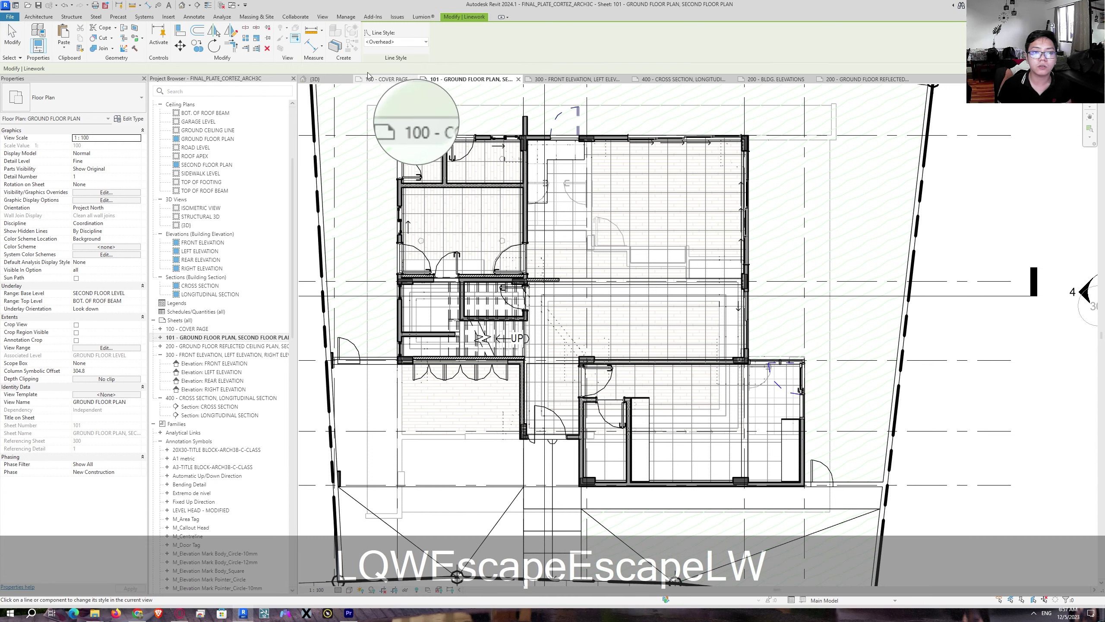
left_click(391, 42)
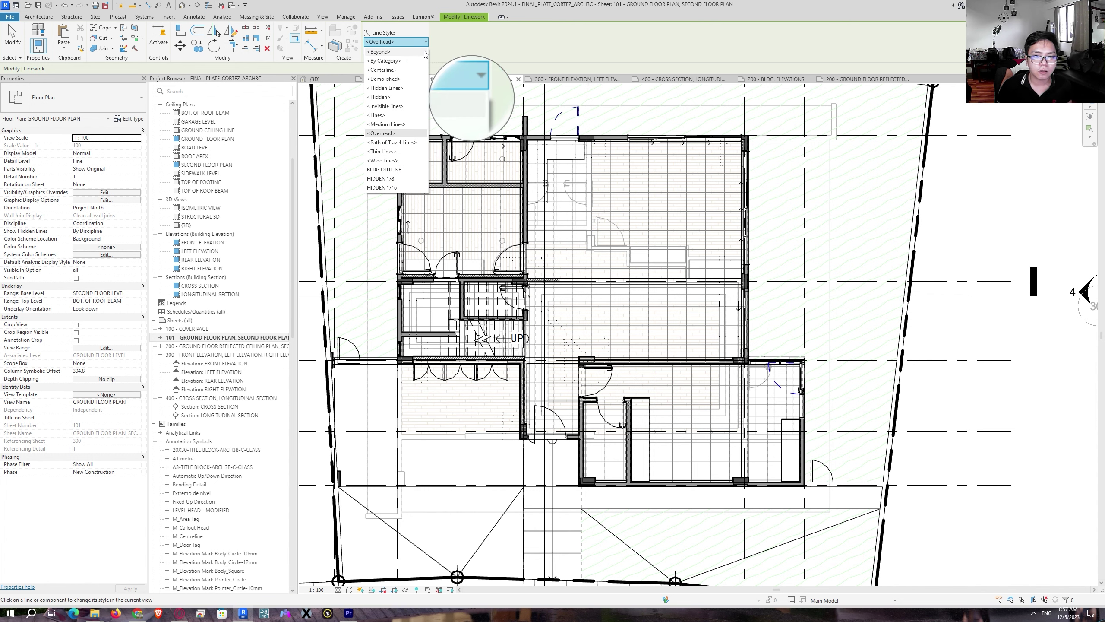
left_click(396, 187)
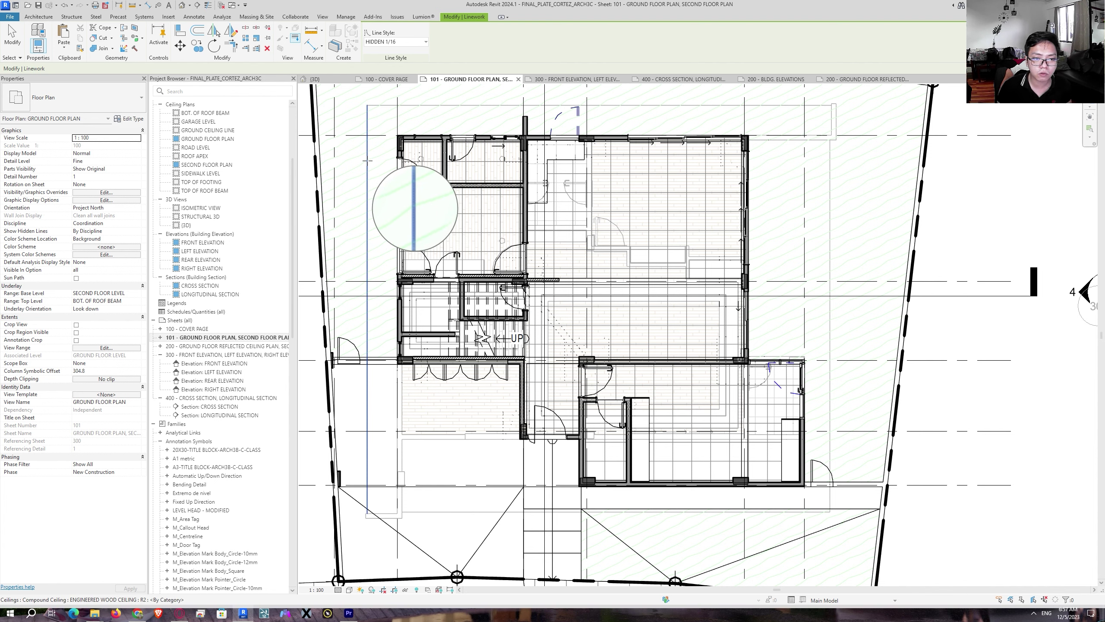
left_click(368, 160)
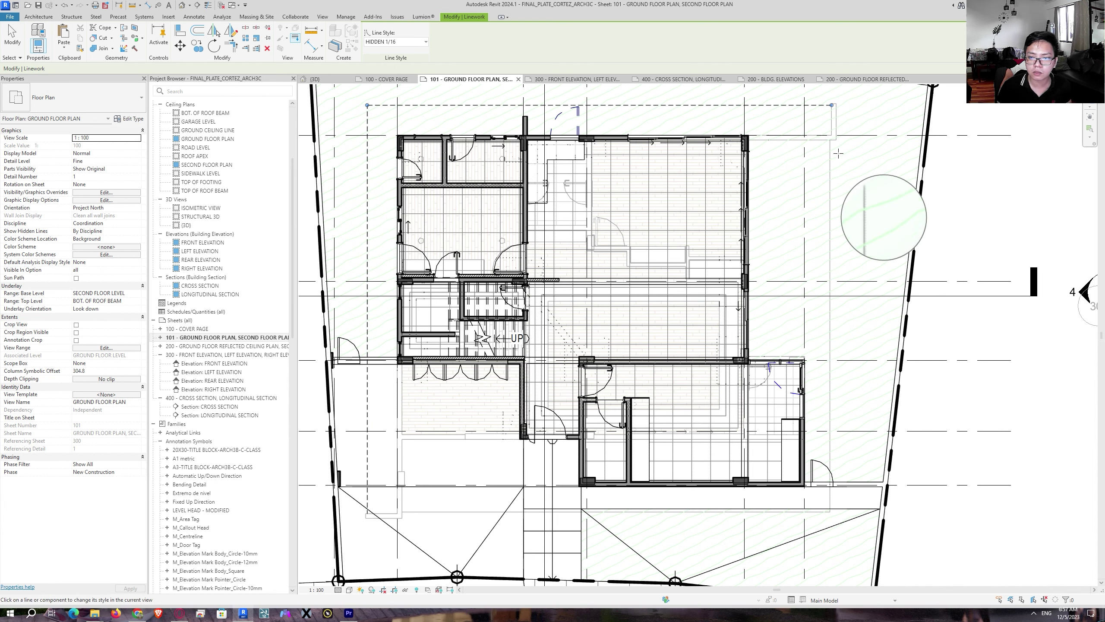
Step: Apply HIDDEN 1/16 linework to the overhead wall at the ceiling's upper-right corner, limiting its inner edge to the part beyond the ceiling
scroll(835, 120, "up", 5)
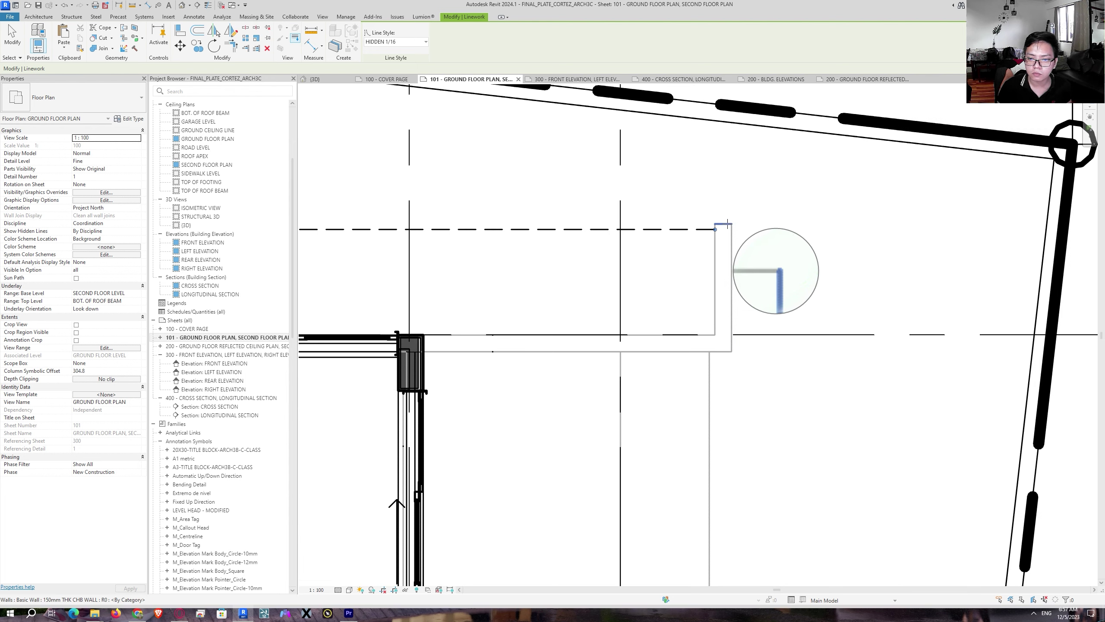
left_click(732, 239)
scroll(731, 231, "up", 4)
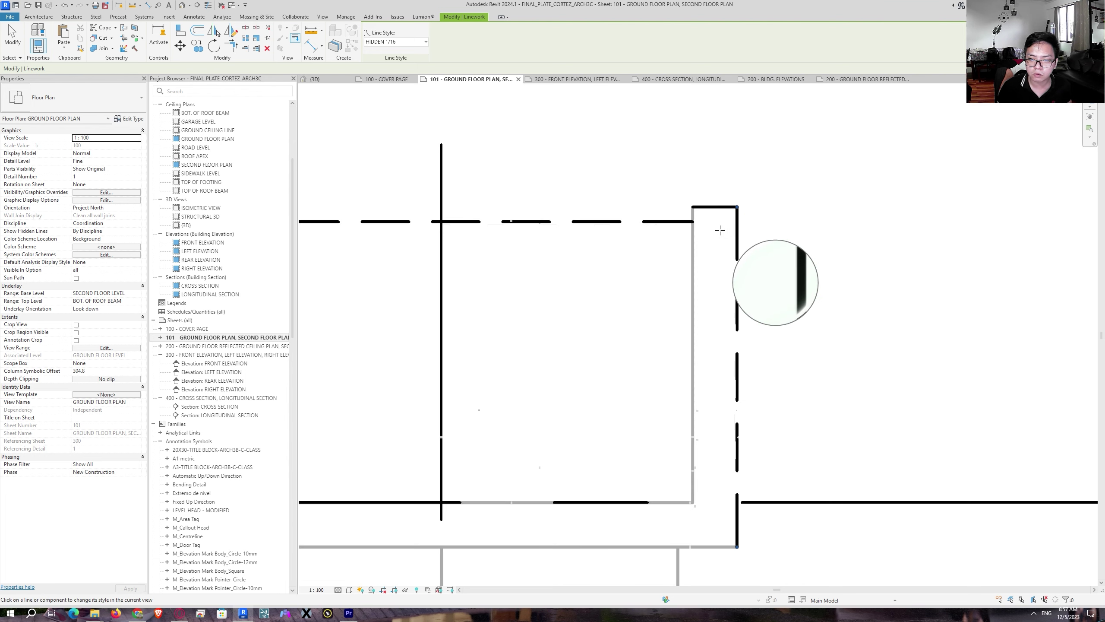
left_click(693, 244)
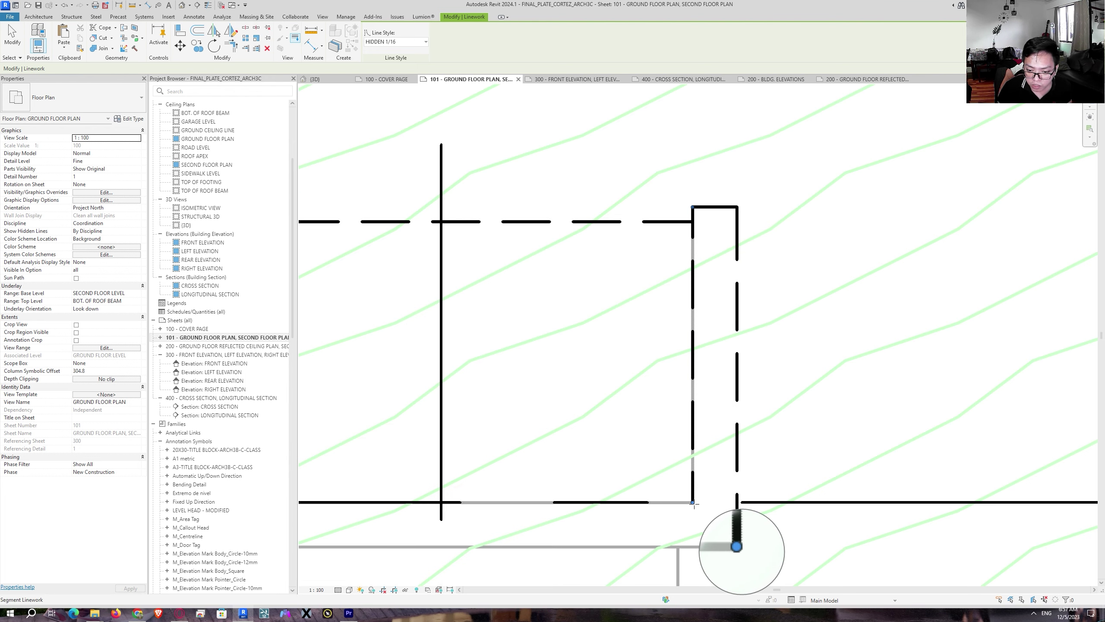
left_click_drag(693, 502, 695, 221)
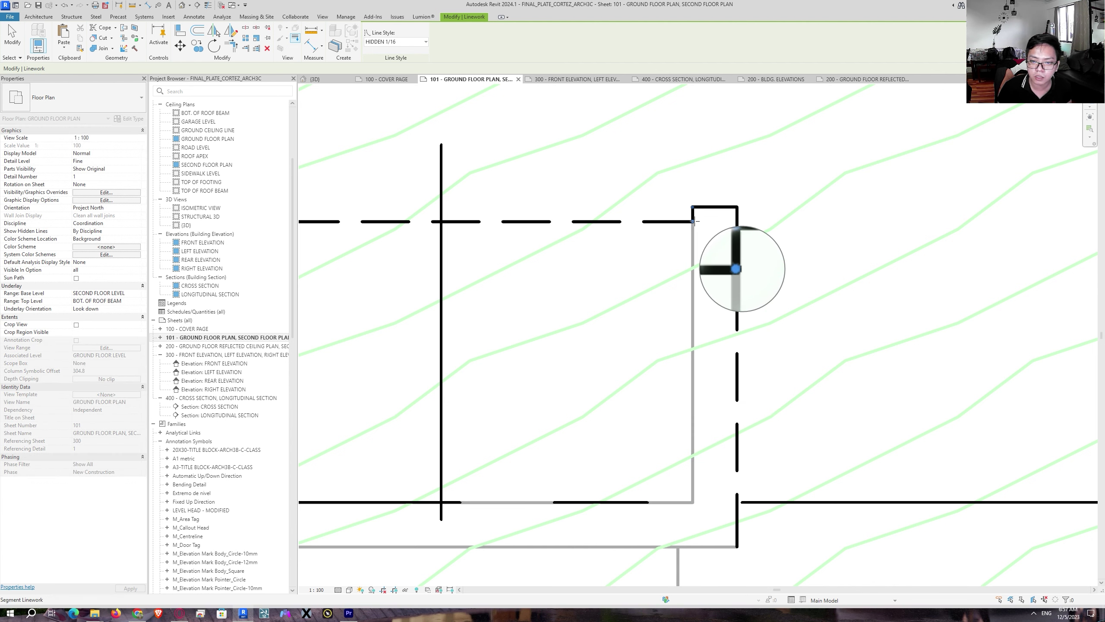
Step: Apply HIDDEN 1/16 linework to the ceiling's right edge and the short wall edge where they meet
scroll(677, 307, "down", 4)
scroll(693, 424, "up", 2)
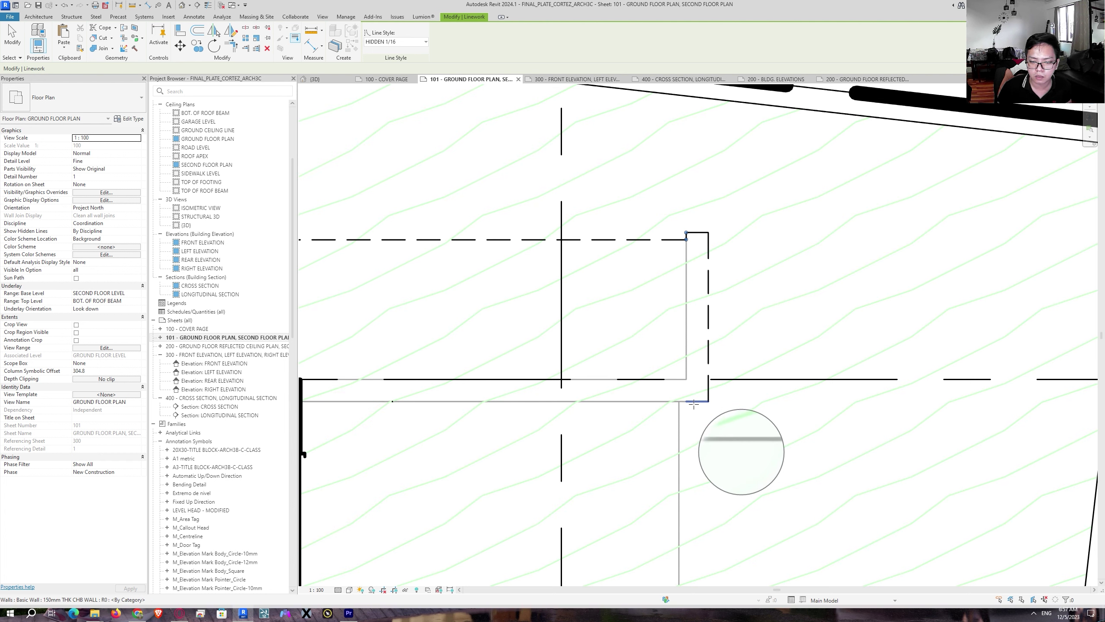
left_click(679, 414)
scroll(681, 414, "up", 2)
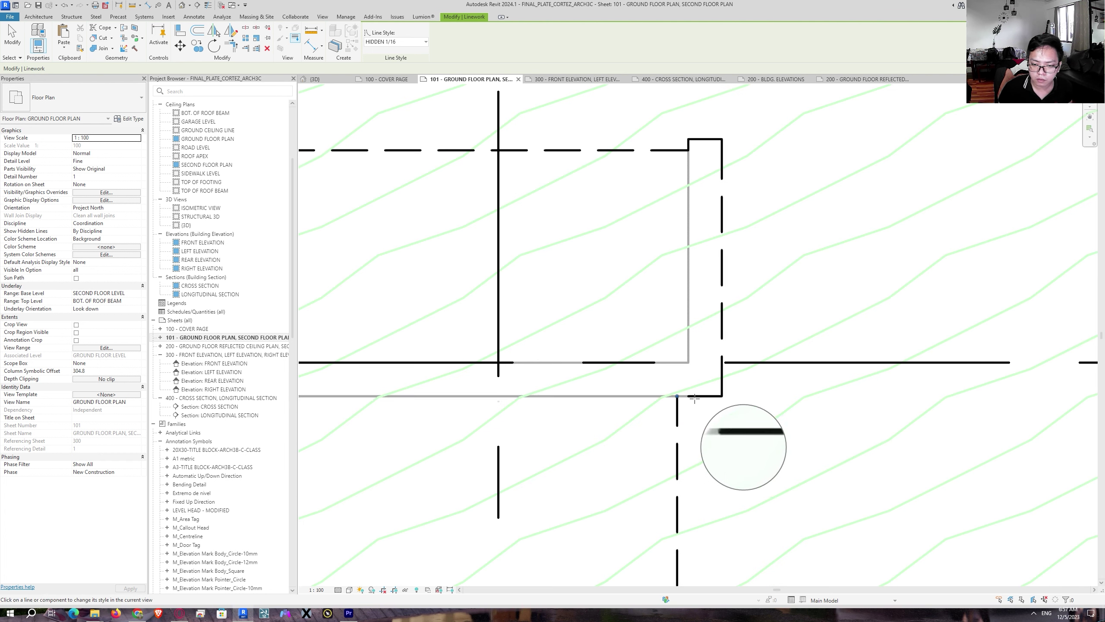
Step: Select the overhead wall at the ceiling's upper-right corner to check its extent and properties, and clear the selection
key("Escape")
key("Escape")
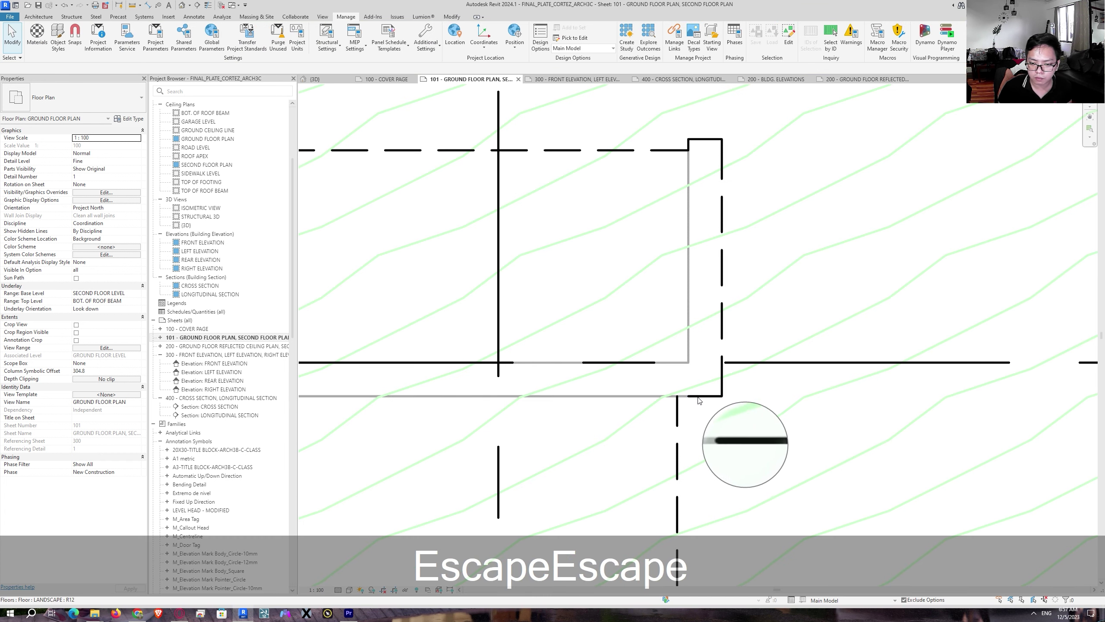
key("Tab")
left_click(699, 400)
scroll(695, 407, "up", 2)
key("Escape")
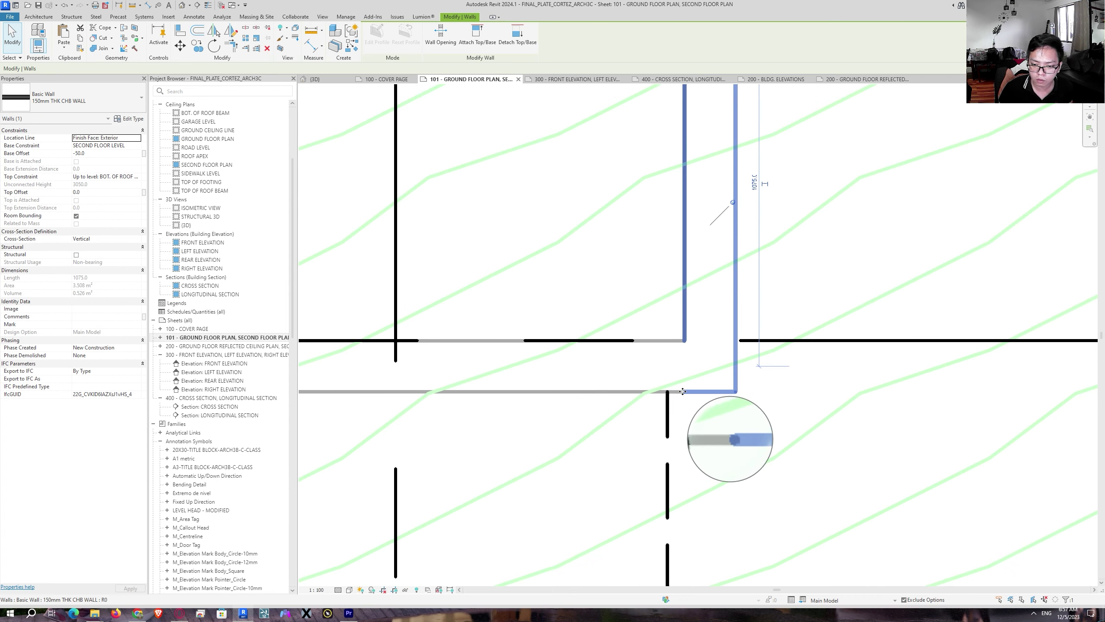
key("Escape")
Step: Restart Linework and apply the HIDDEN 1/16 style to the bottom edge of the ceiling outline
scroll(682, 383, "down", 4)
scroll(681, 378, "down", 2)
key("l")
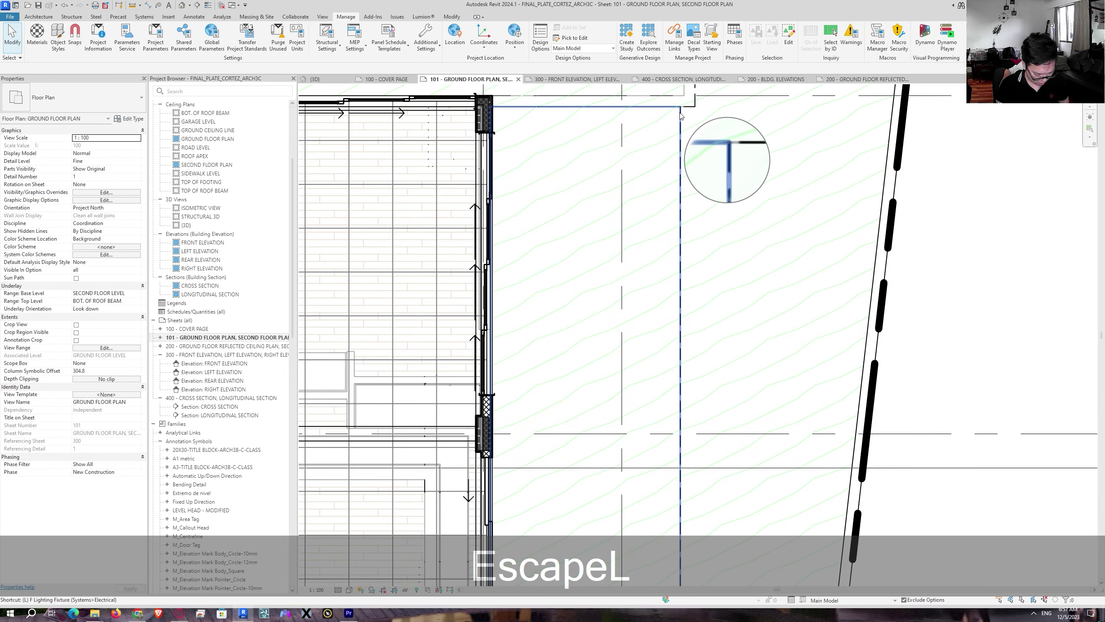
key("w")
scroll(692, 361, "down", 2)
scroll(699, 353, "up", 2)
scroll(699, 353, "up", 4)
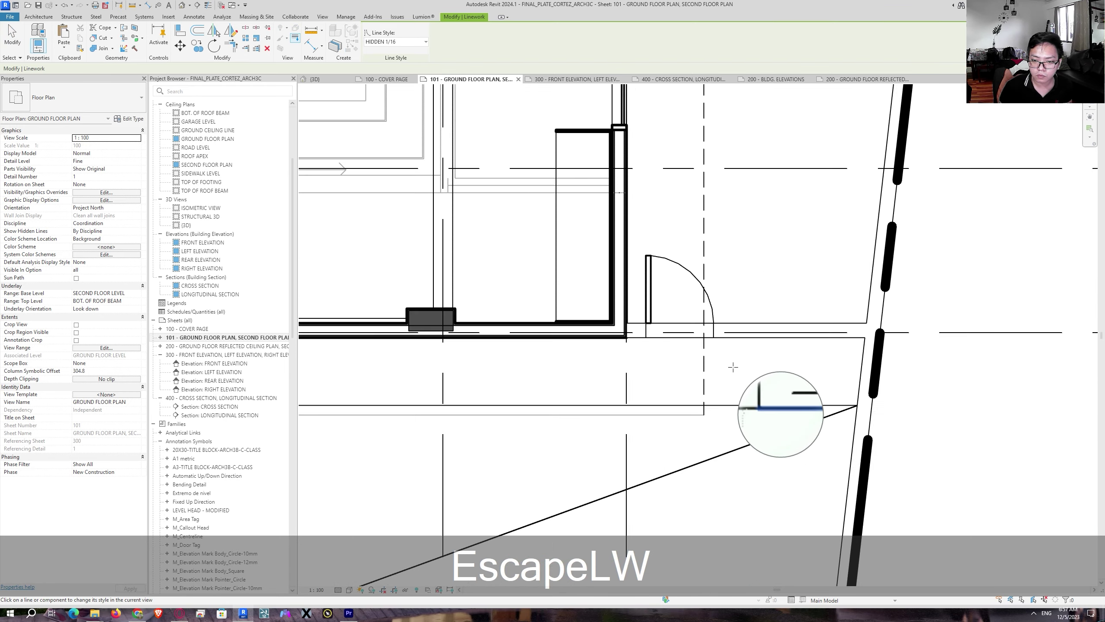
scroll(554, 433, "down", 3)
middle_click_drag(552, 433, 1062, 360)
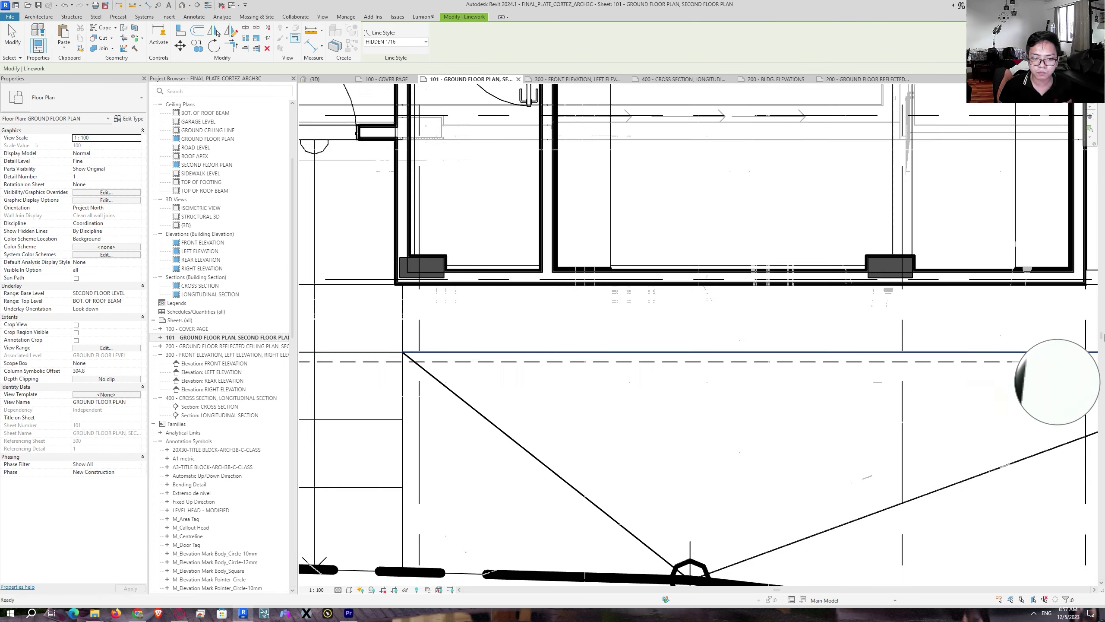
scroll(567, 376, "down", 4)
middle_click_drag(493, 373, 890, 382)
scroll(553, 394, "up", 3)
scroll(565, 378, "up", 2)
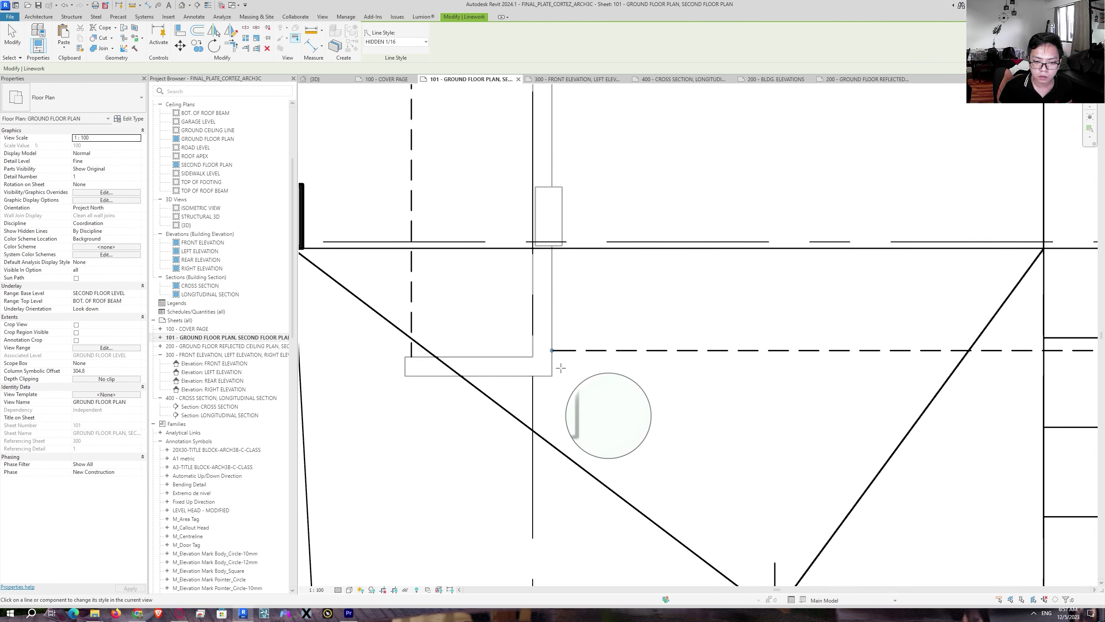
Step: Apply HIDDEN 1/16 linework to the outer edges of the overhead wall at the ceiling's lower-left corner
mouse_move(551, 248)
left_mouse_down()
mouse_move(552, 350)
mouse_move(544, 377)
mouse_move(534, 375)
mouse_move(551, 376)
left_mouse_up()
scroll(548, 376, "up", 3)
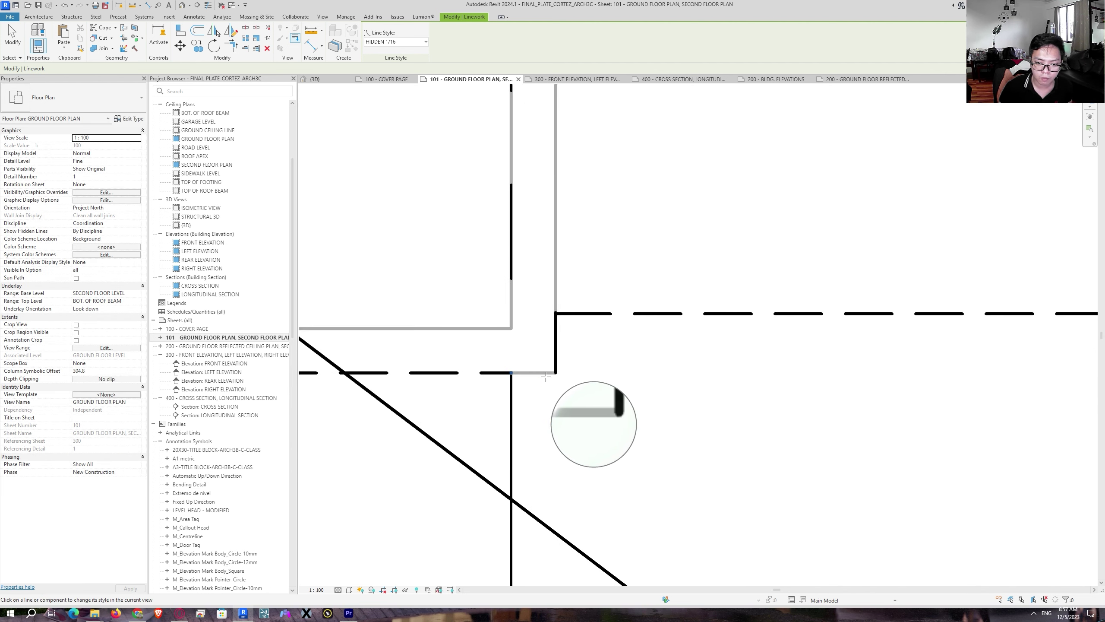
scroll(511, 374, "down", 3)
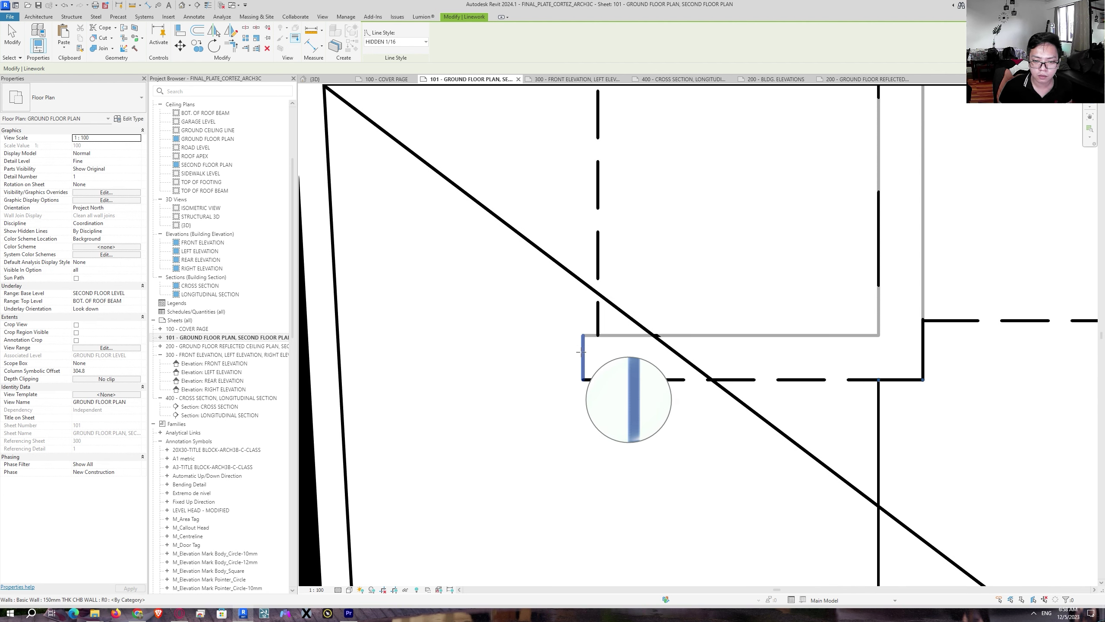
scroll(592, 339, "up", 1)
Step: Try to apply HIDDEN 1/16 linework to the ceiling edge running along the overhead wall's inner edge at the lower-left corner
left_click(594, 335)
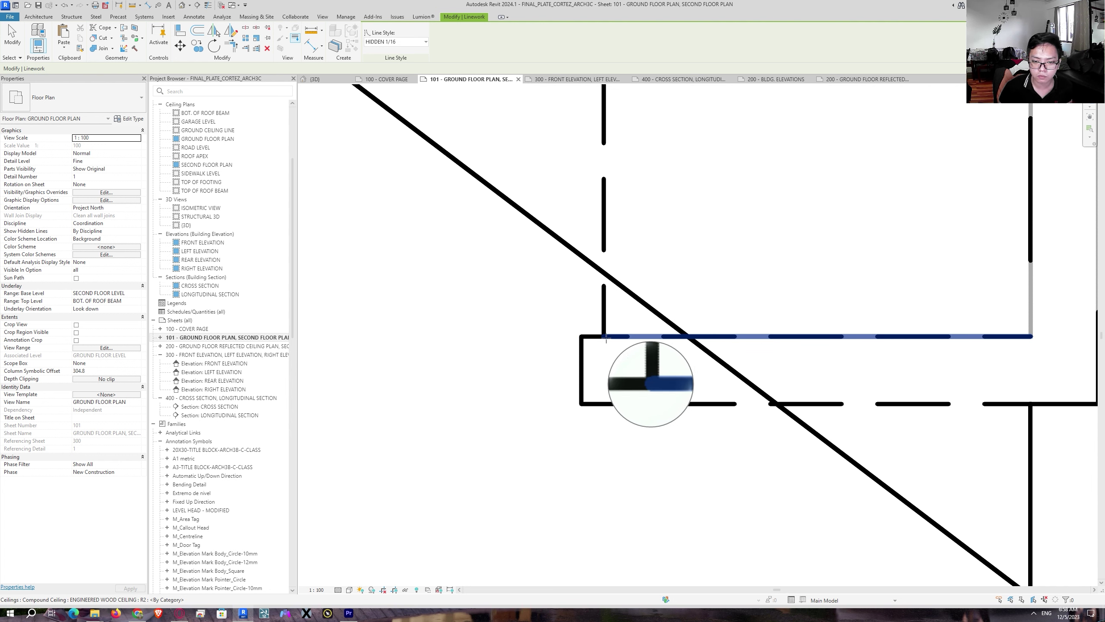
left_click(1013, 338)
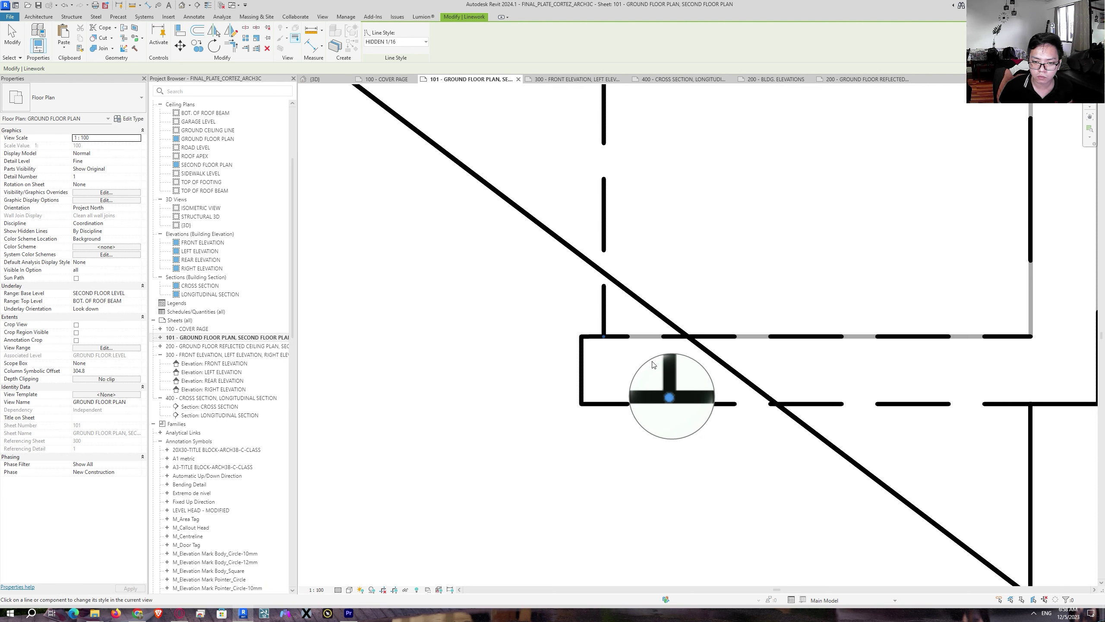
key("Escape")
key("Escape")
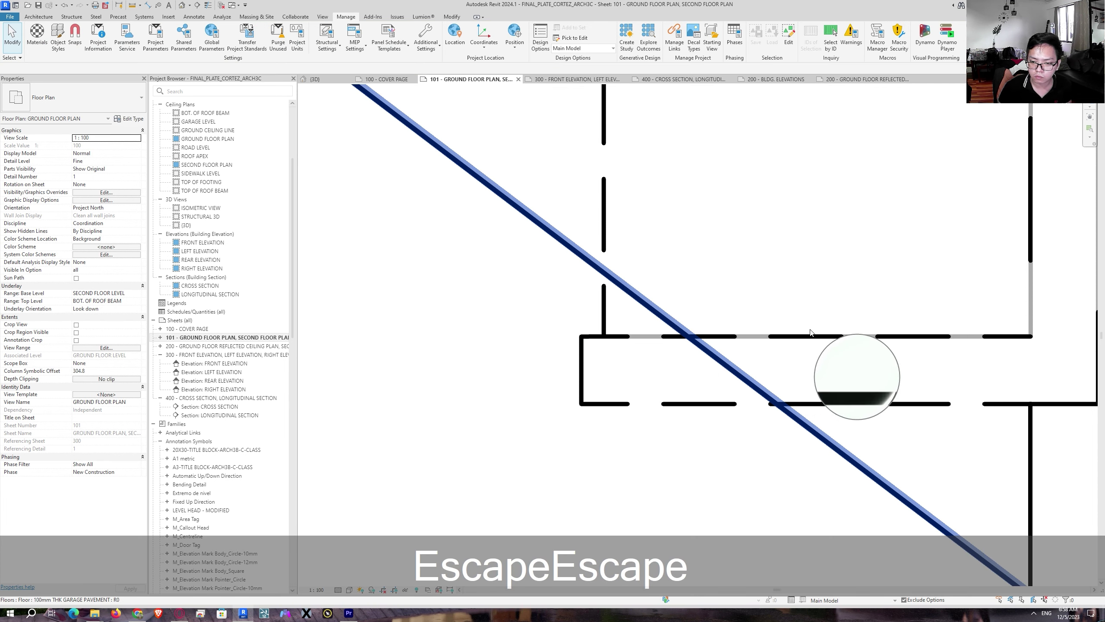
Step: Cycle through the overlapping ceiling and overhead wall elements at the lower-left corner to examine which edges belong to each
key("Tab")
left_click(820, 343)
key("Escape")
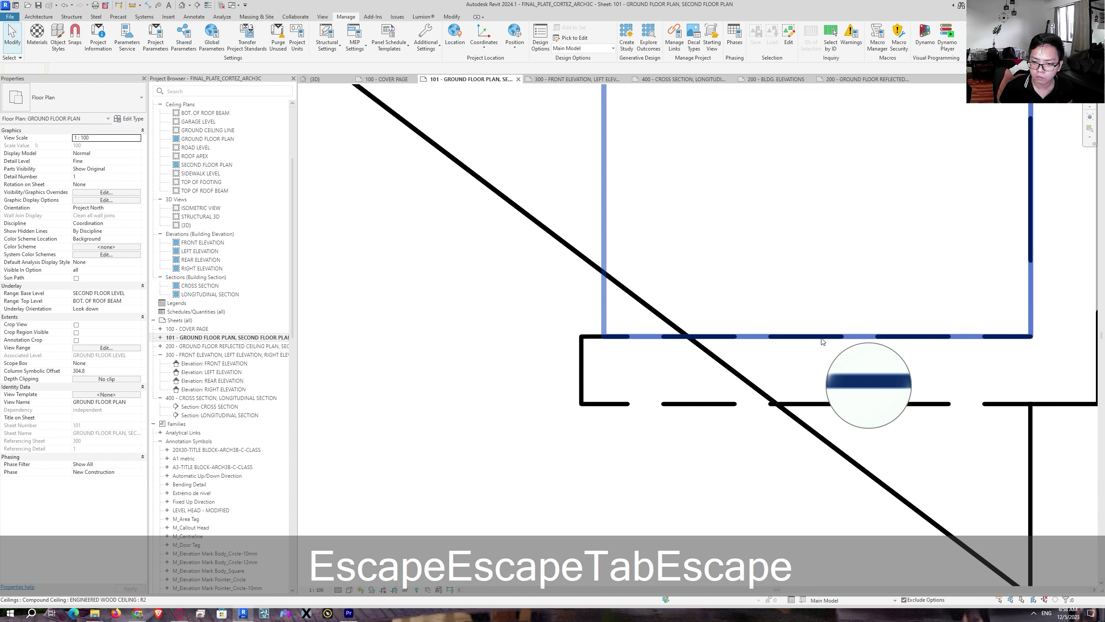
key("Escape")
scroll(823, 342, "up", 3)
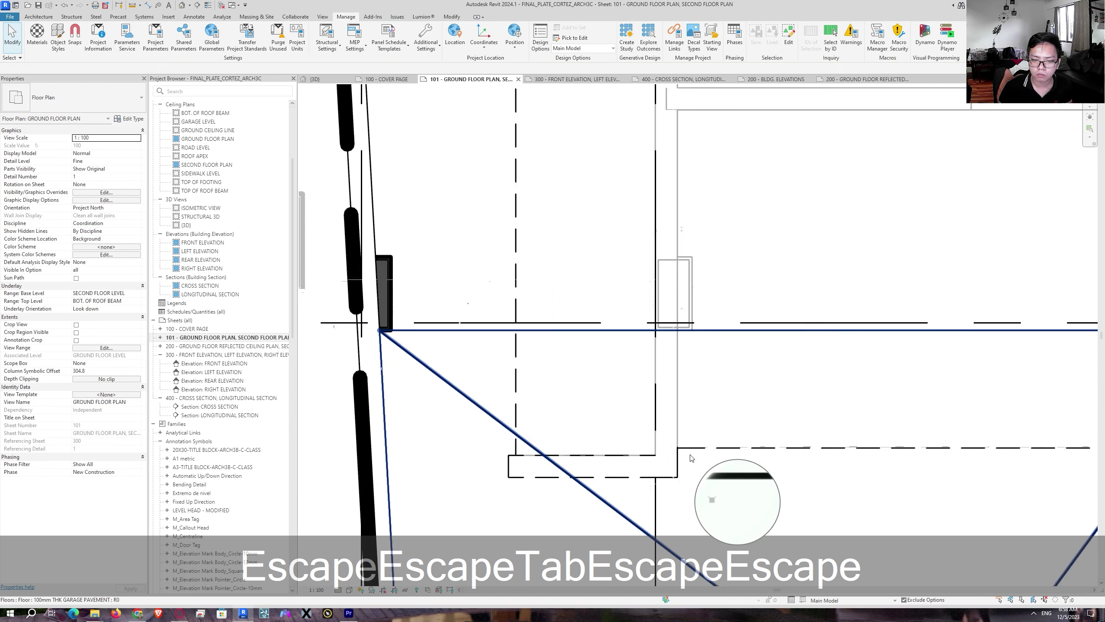
scroll(692, 458, "down", 3)
scroll(682, 458, "up", 4)
key("Tab")
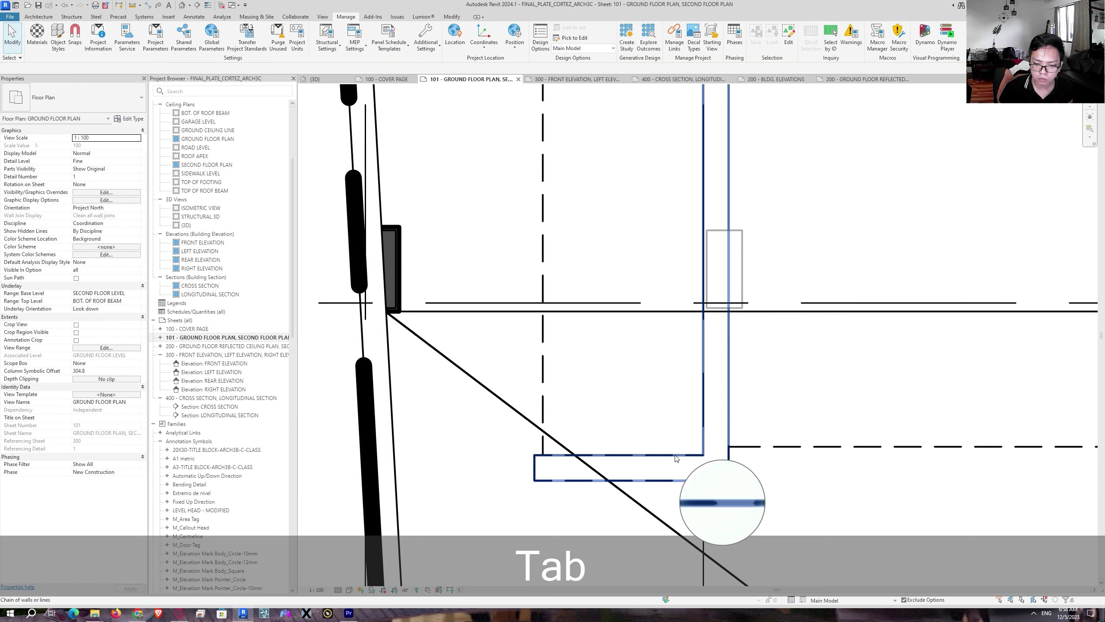
Step: Undo the last linework changes along the overhead wall's inner edge
key("ctrl+z")
scroll(506, 526, "up", 5)
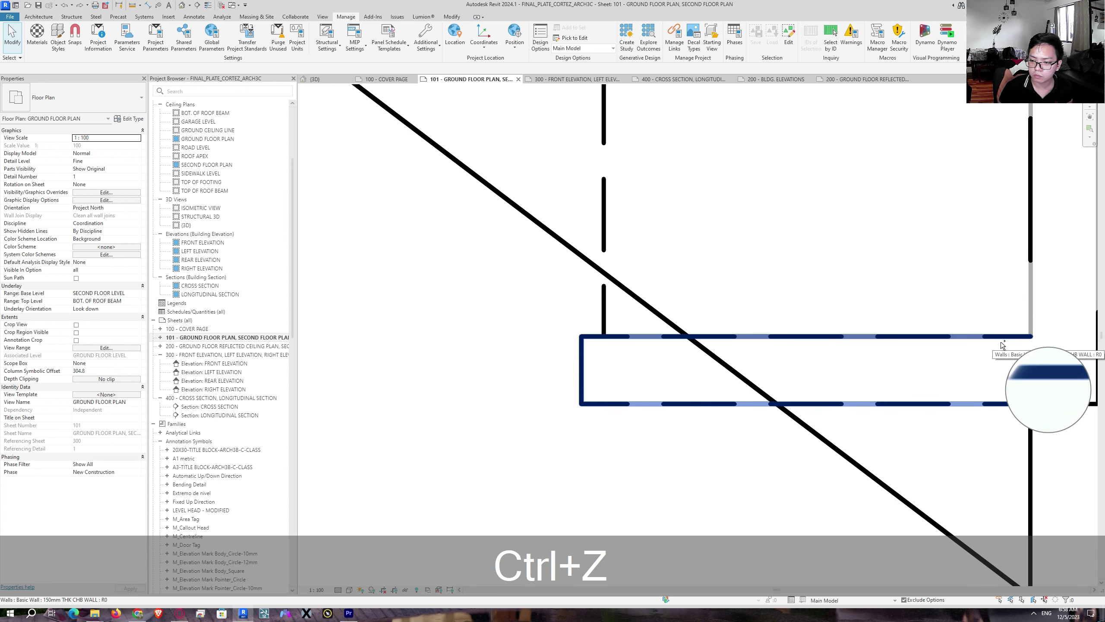
key("ctrl+z")
Step: Restart Linework and apply the HIDDEN 1/16 style to the overhead wall's inner edge at the ceiling's lower-left corner
middle_click_drag(782, 495, 600, 486)
key("l")
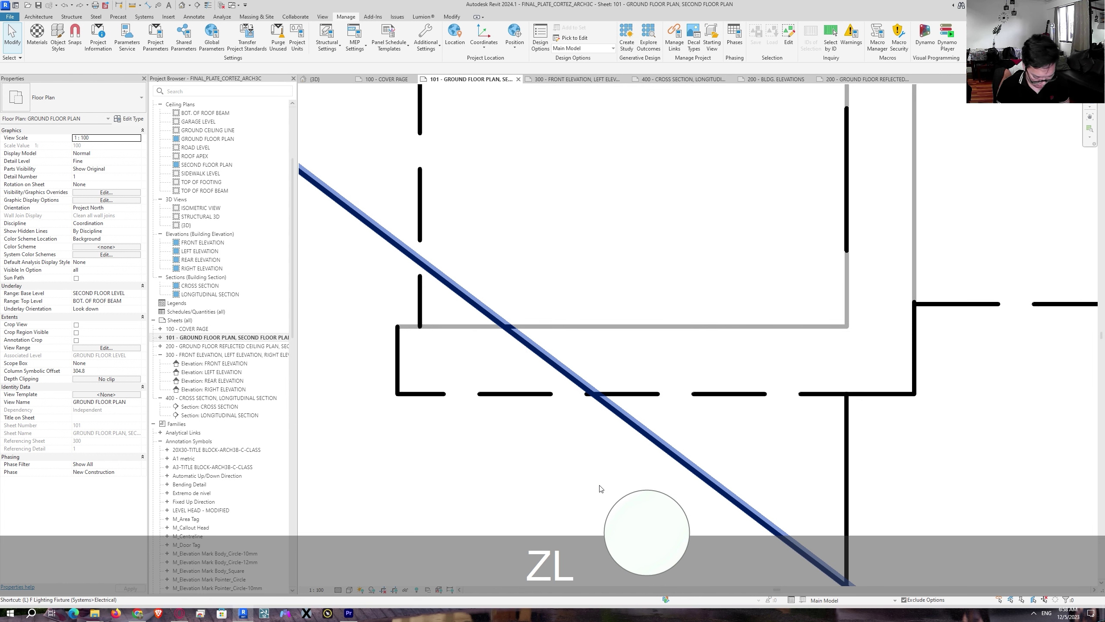
key("w")
left_click(407, 324)
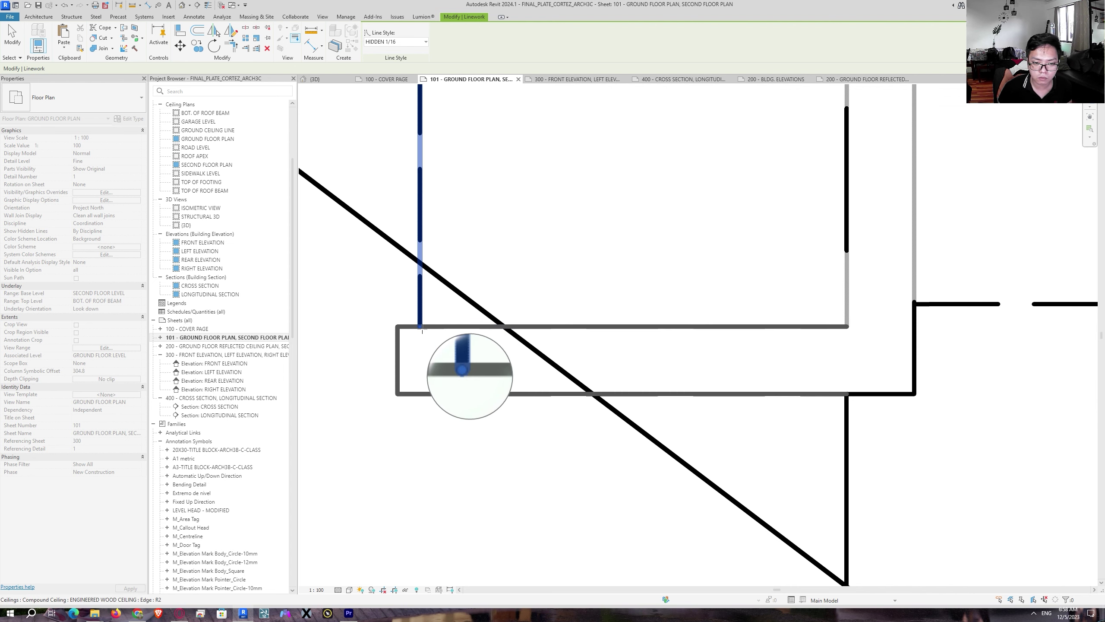
left_click(505, 395)
scroll(522, 382, "down", 3)
key("Escape")
key("Escape")
scroll(561, 375, "down", 3)
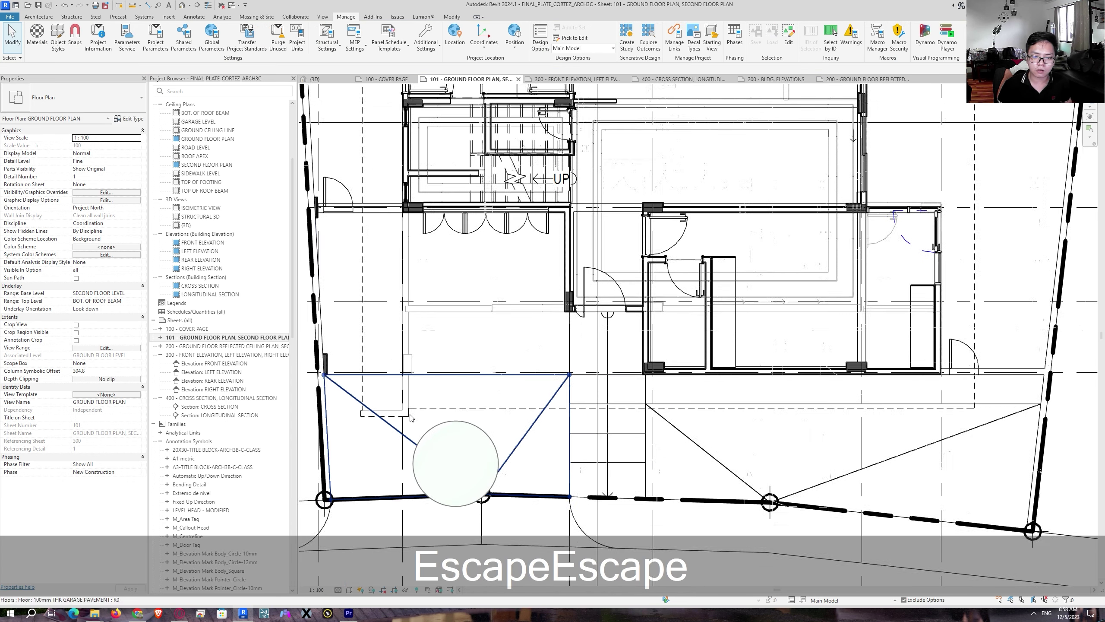
key("Escape")
key("Escape")
Step: Set the ground floor plan's underlay base level to None
left_click(84, 294)
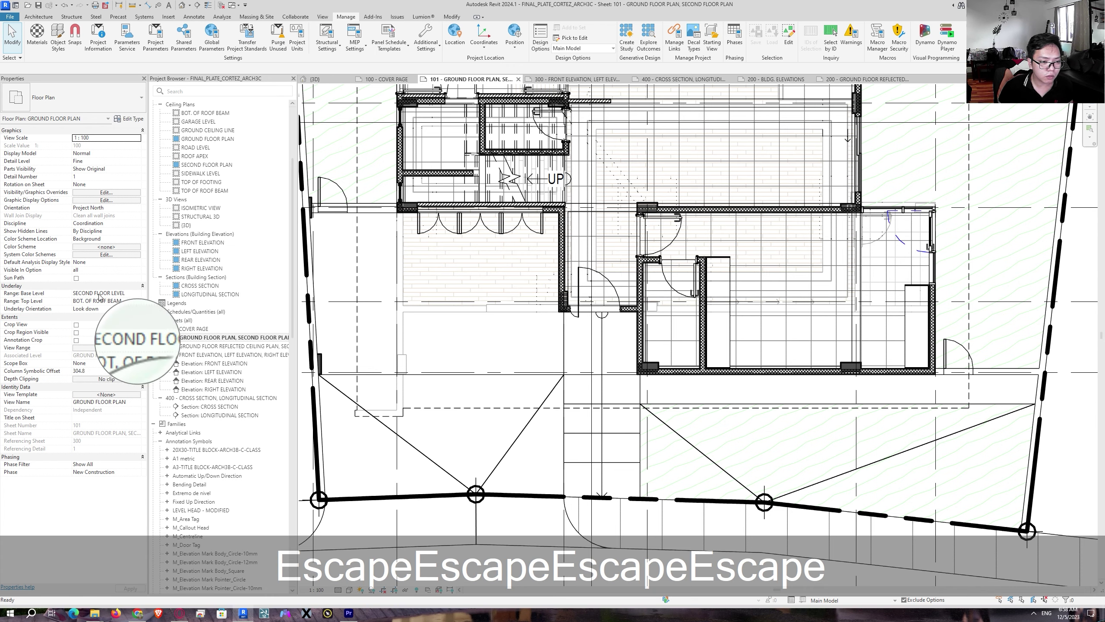
left_click(139, 294)
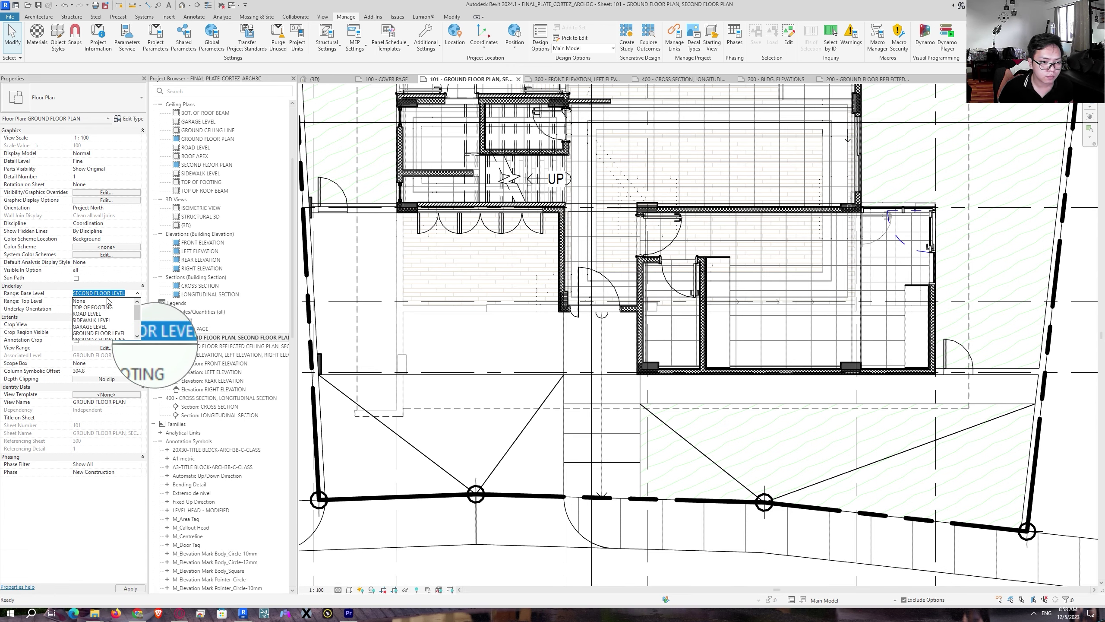
left_click(108, 300)
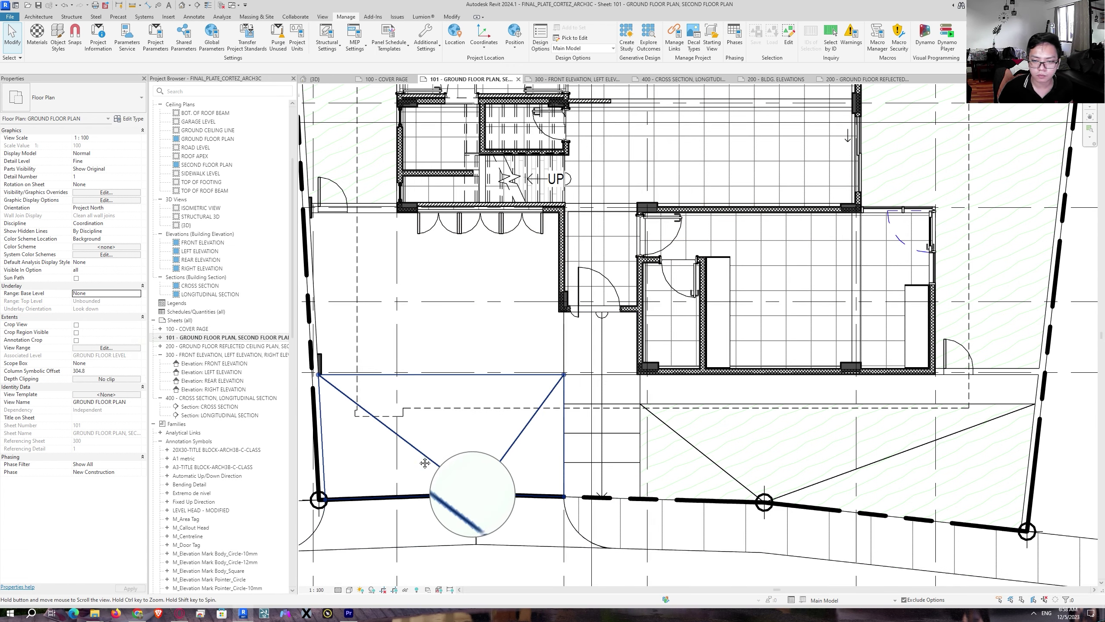
middle_click_drag(424, 462, 431, 480)
key("Escape")
Step: Place a 2.5mm Arial text note reading "SECOND FLOOR CANOPY ABOVE" near the upper-left corner of the dashed canopy outline
scroll(429, 479, "down", 2)
middle_click_drag(463, 390, 505, 488)
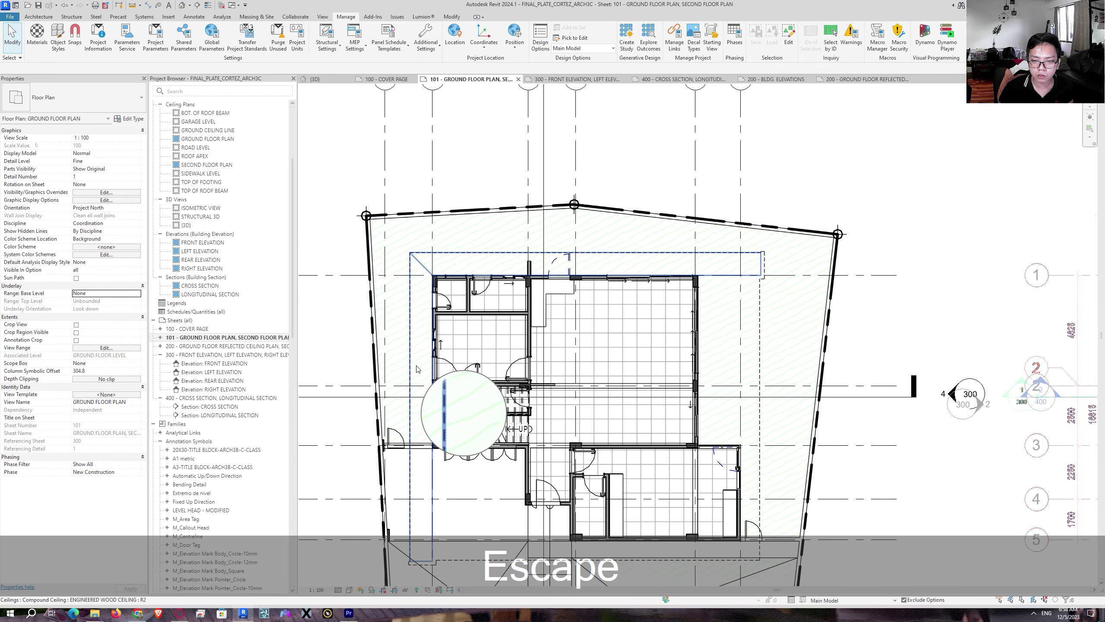
scroll(417, 369, "up", 2)
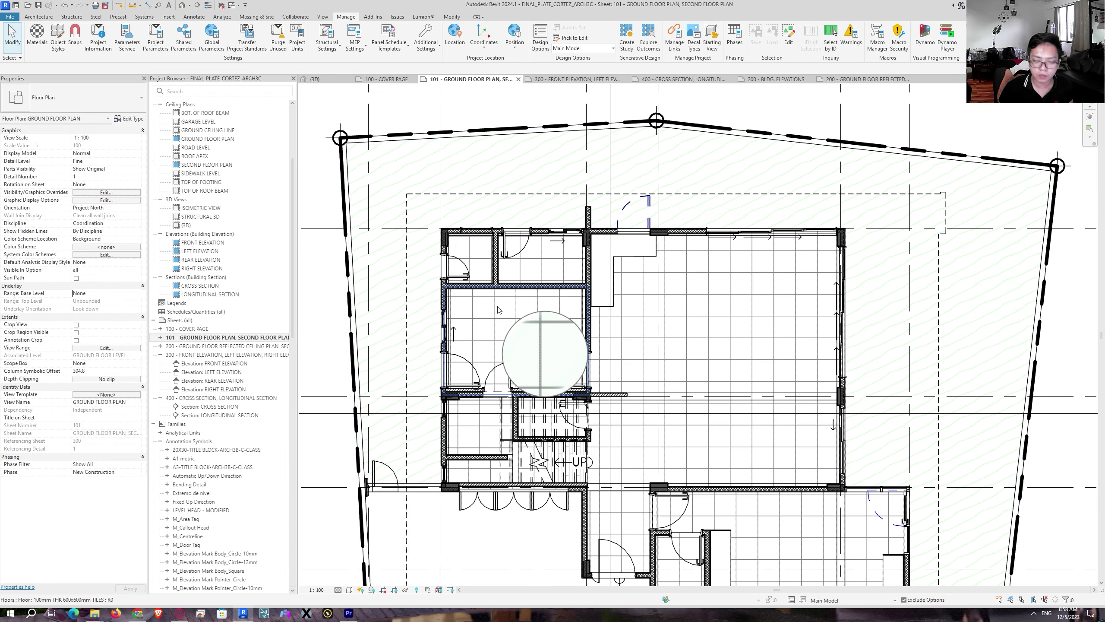
key("t")
key("x")
scroll(420, 205, "up", 3)
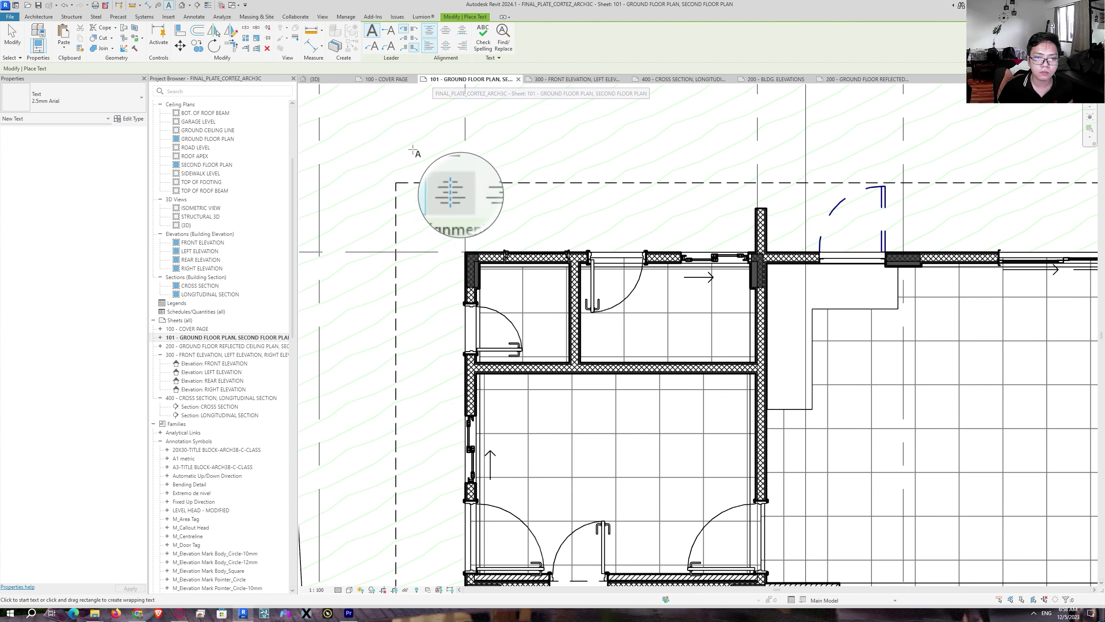
left_click_drag(518, 157, 578, 172)
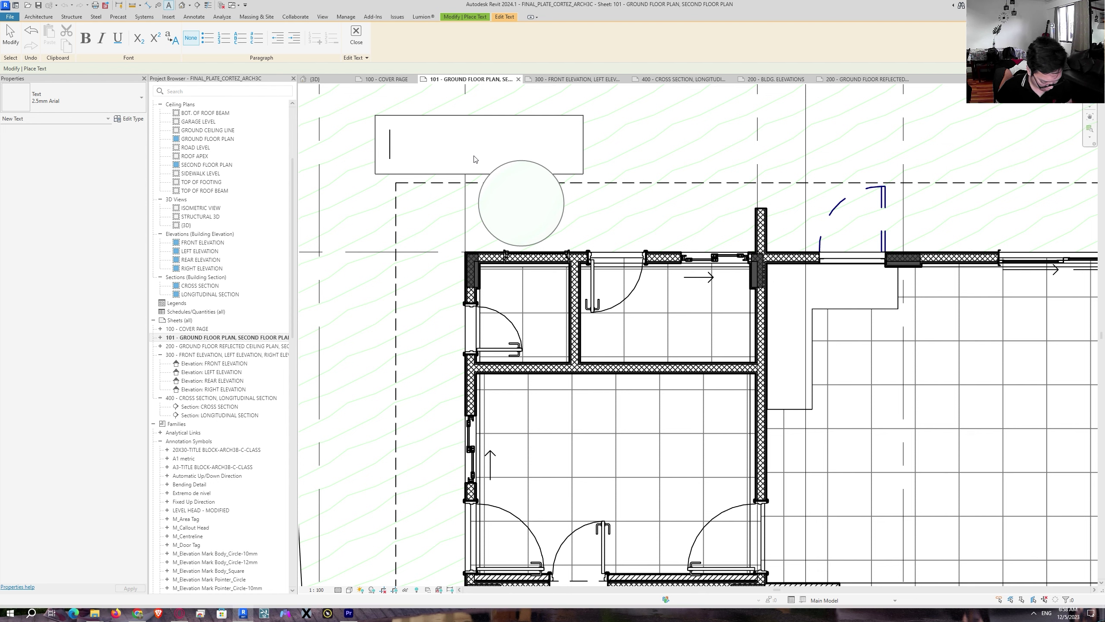
type("SECOND FLOOR")
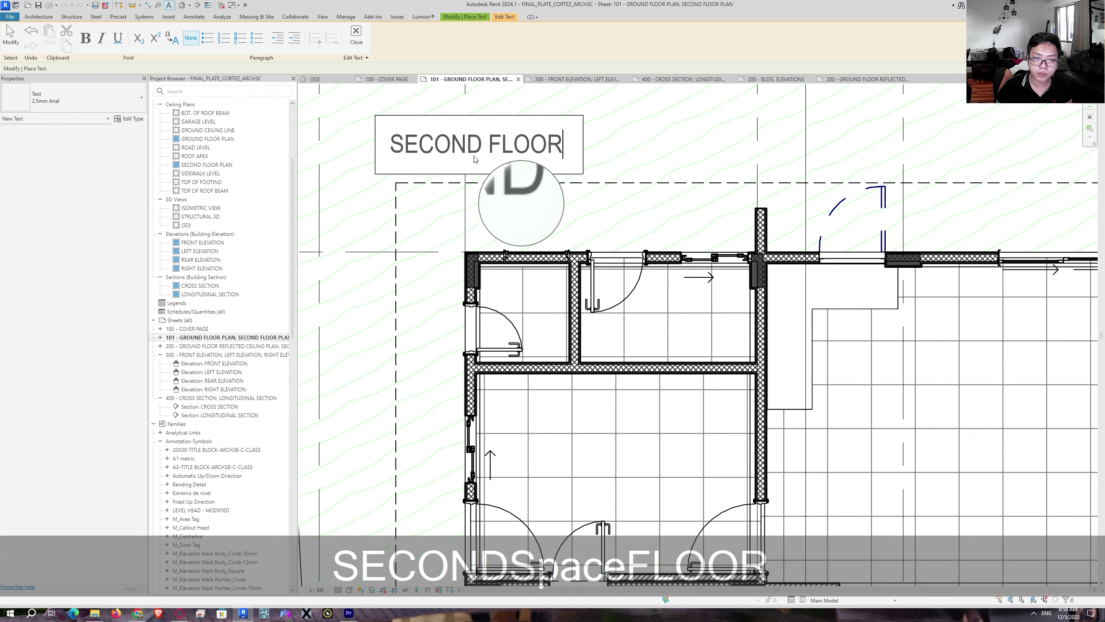
type(" CANOPU")
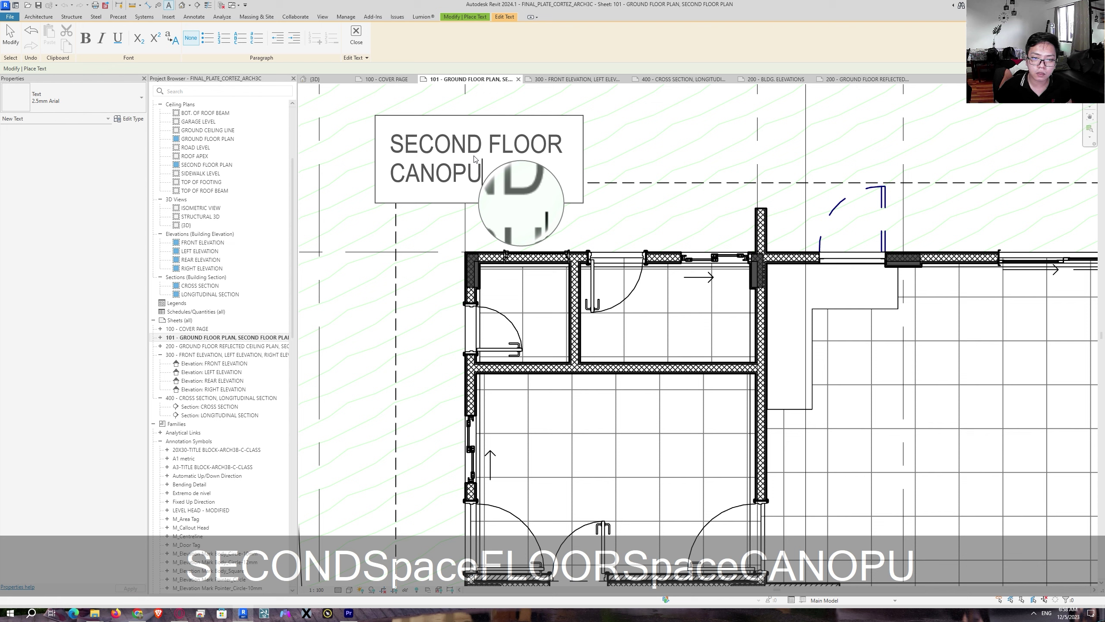
key("BackSpace")
type("Y A")
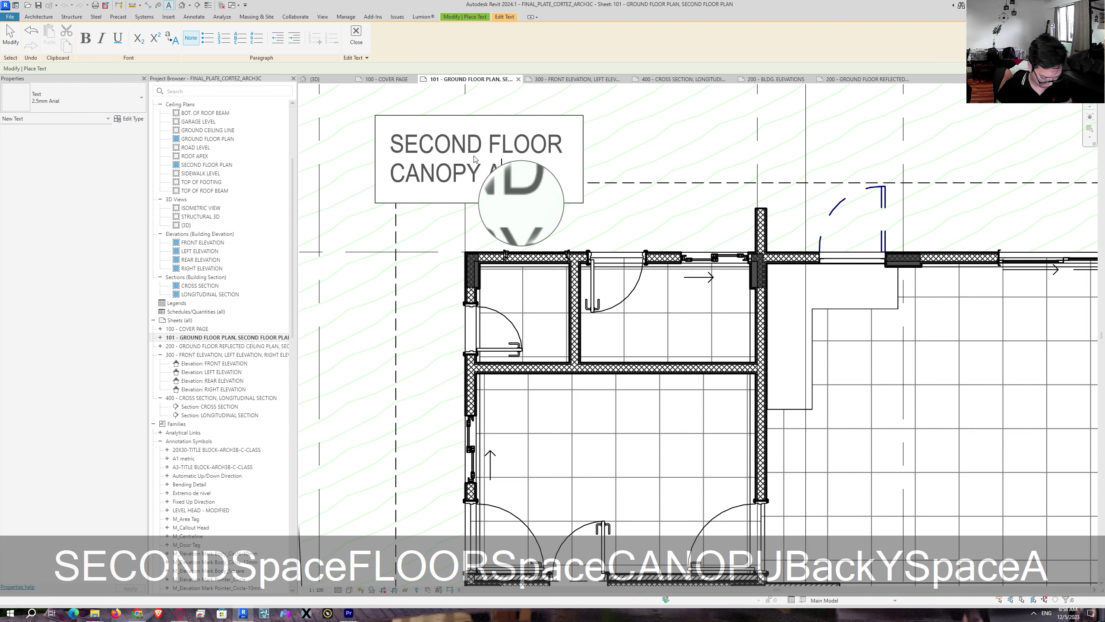
type("BOVE")
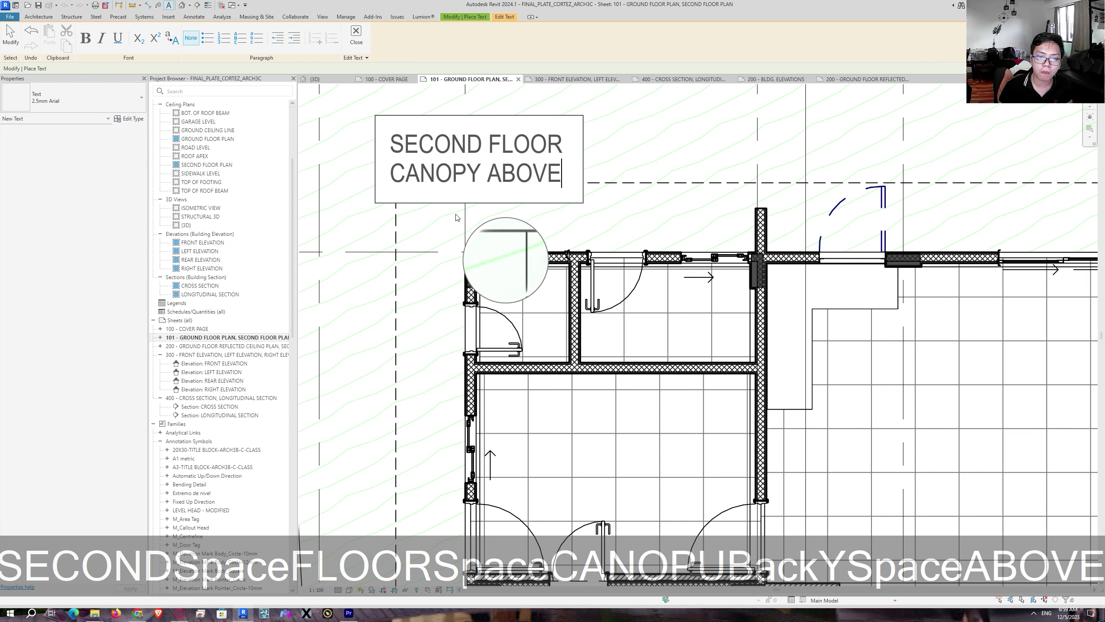
left_click(433, 227)
key("Escape")
Step: Move the canopy note up so it sits just above the dashed canopy line
middle_click_drag(433, 228, 432, 297)
left_click(434, 214)
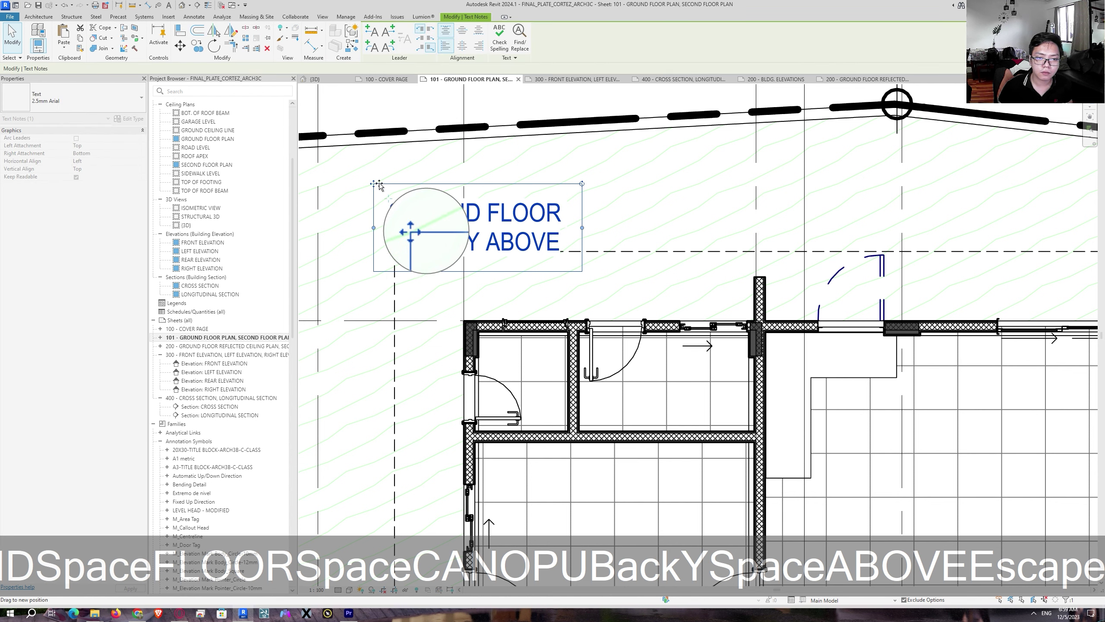
left_click_drag(412, 229, 419, 211)
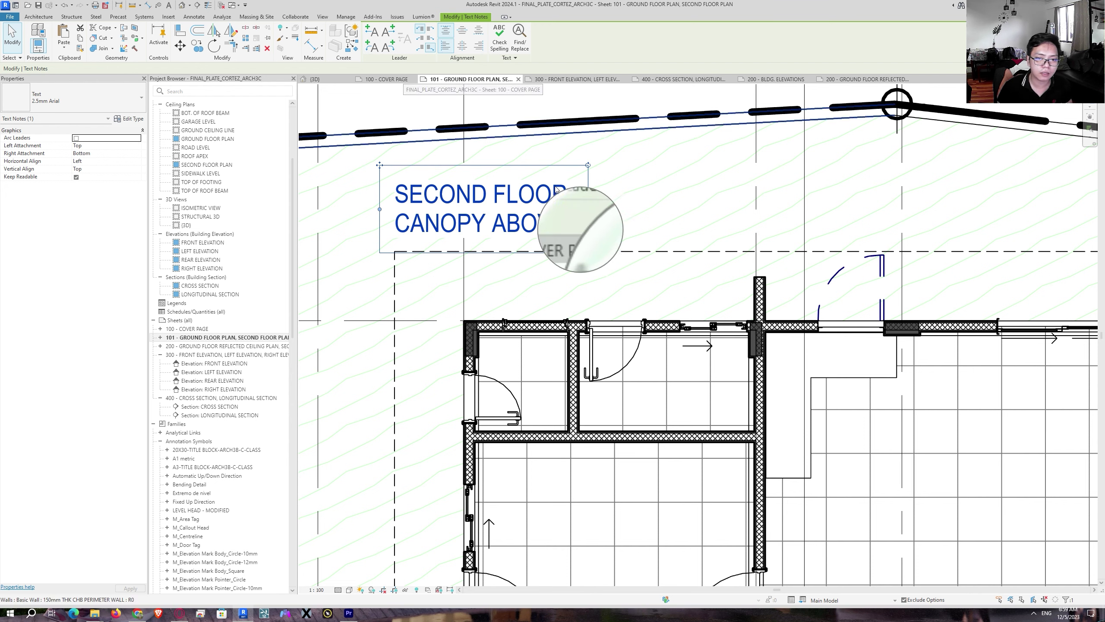
Step: Add an arc leader on the right side of the canopy note and point its arrow at the dashed canopy line
middle_click_drag(520, 191, 581, 235)
left_click(395, 48)
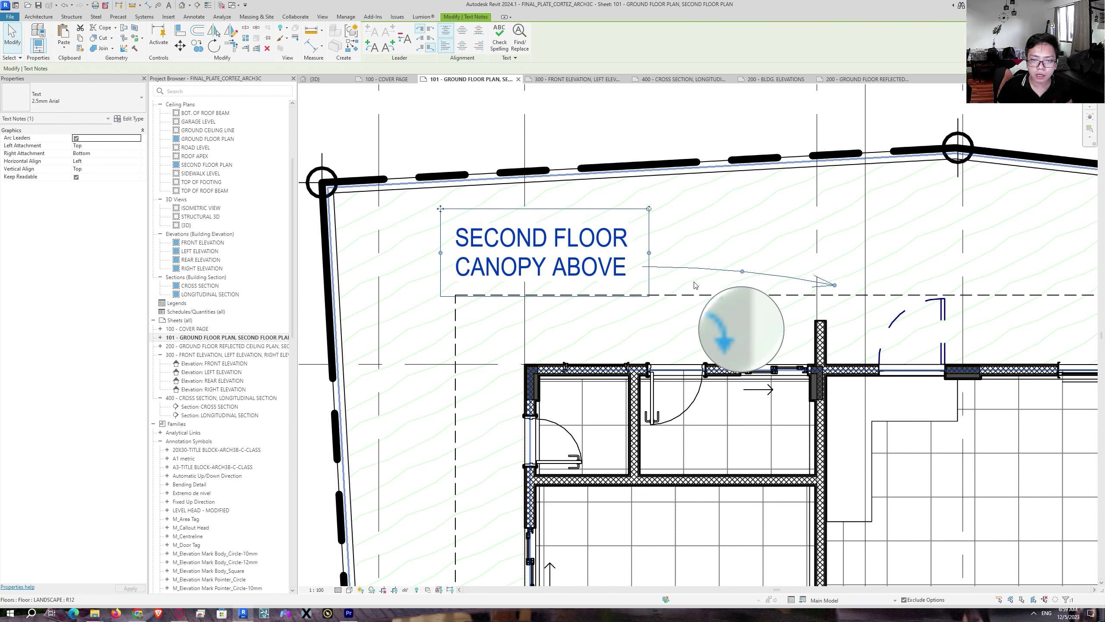
scroll(825, 315, "up", 1)
left_click_drag(837, 281, 692, 293)
scroll(639, 265, "up", 3)
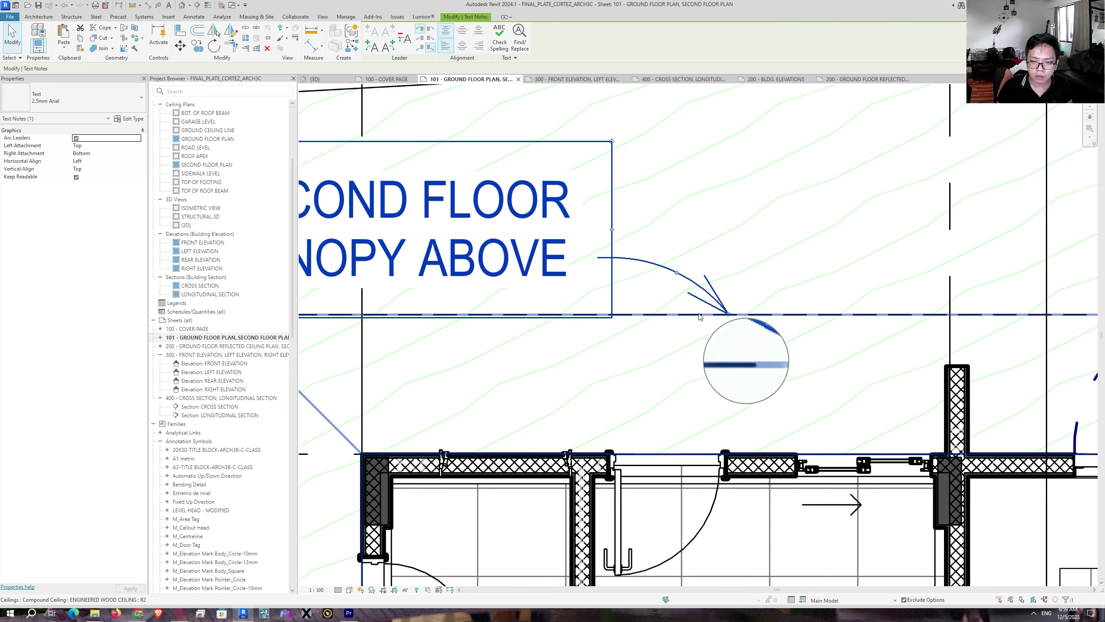
Step: Set the 2.5mm Arial text type's leader arrowhead to Arrow Open 90 Degree 1.25mm
left_click(129, 118)
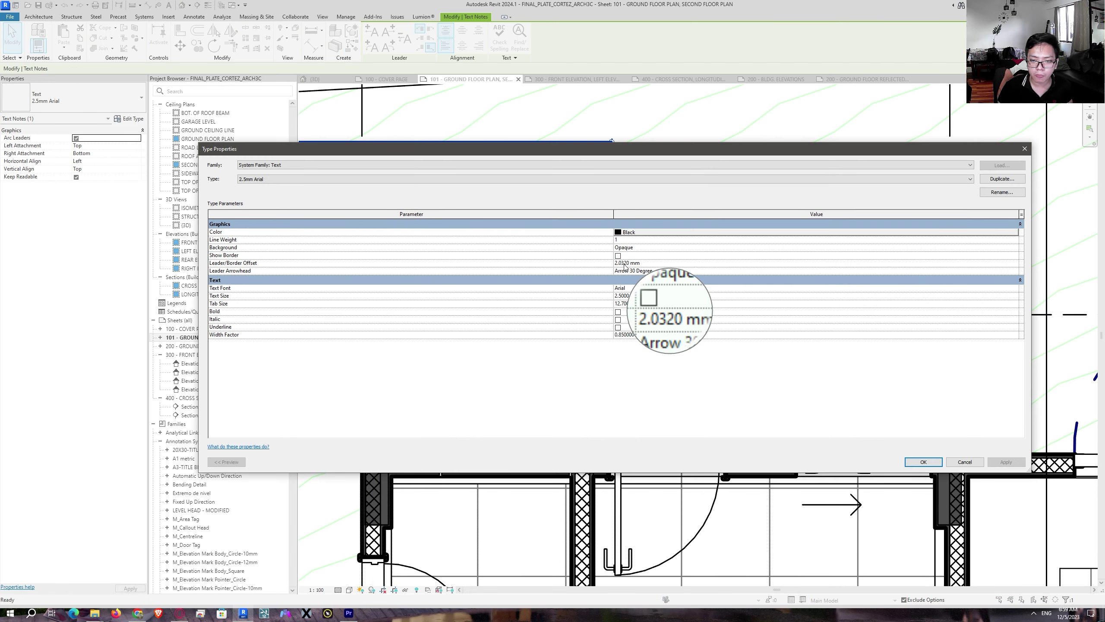
left_click(1015, 270)
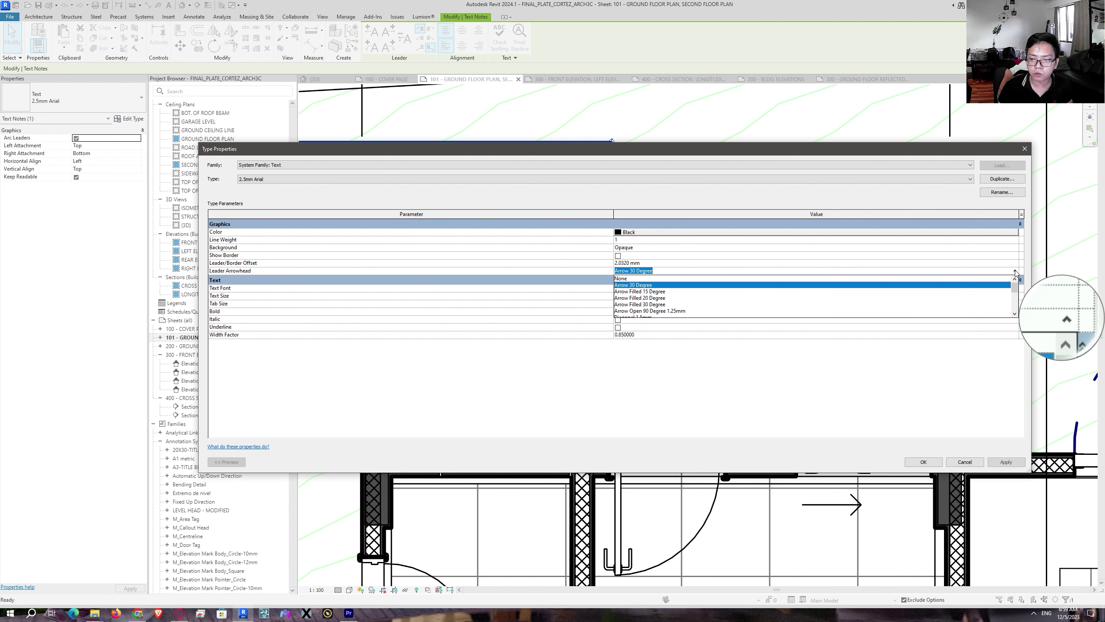
left_click(637, 310)
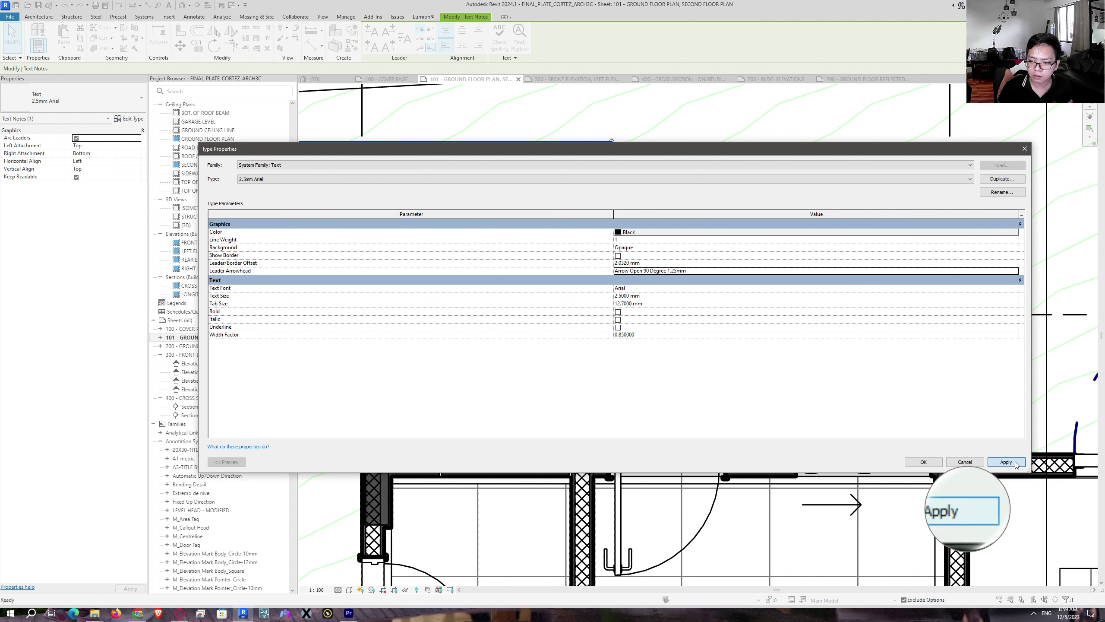
left_click(924, 461)
Step: Shorten the canopy note's leader by moving its arrow closer to the text along the dashed canopy line
left_click_drag(733, 326, 662, 316)
scroll(740, 344, "down", 3)
key("Escape")
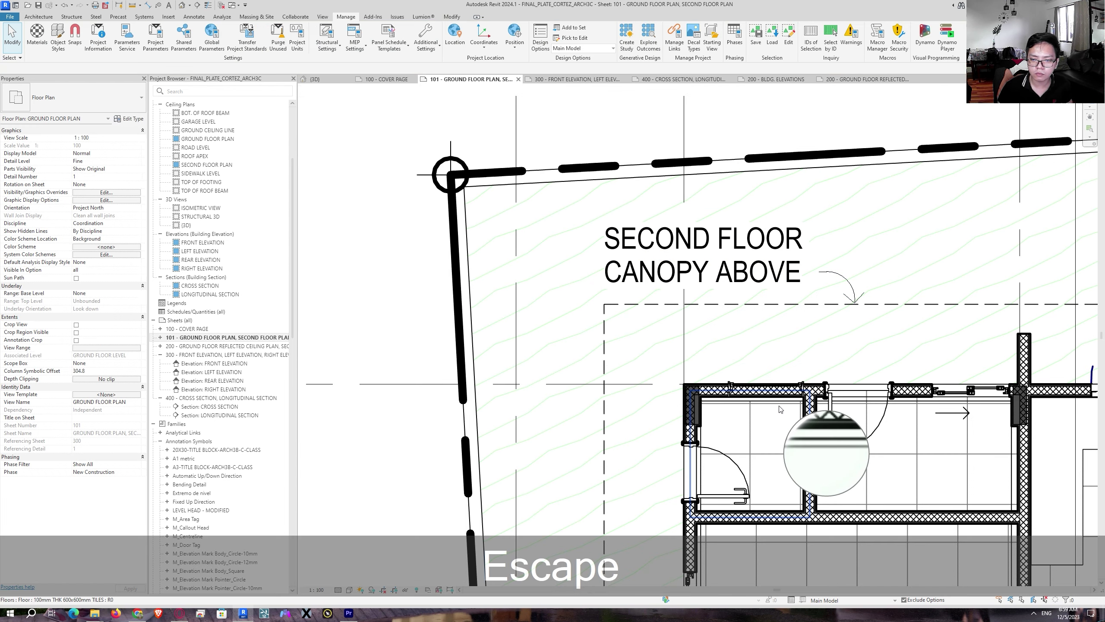
key("Escape")
Step: Look over the annotated ground floor plan and compare it with the second floor plan on the sheet
scroll(781, 409, "down", 3)
middle_click_drag(754, 348, 443, 324)
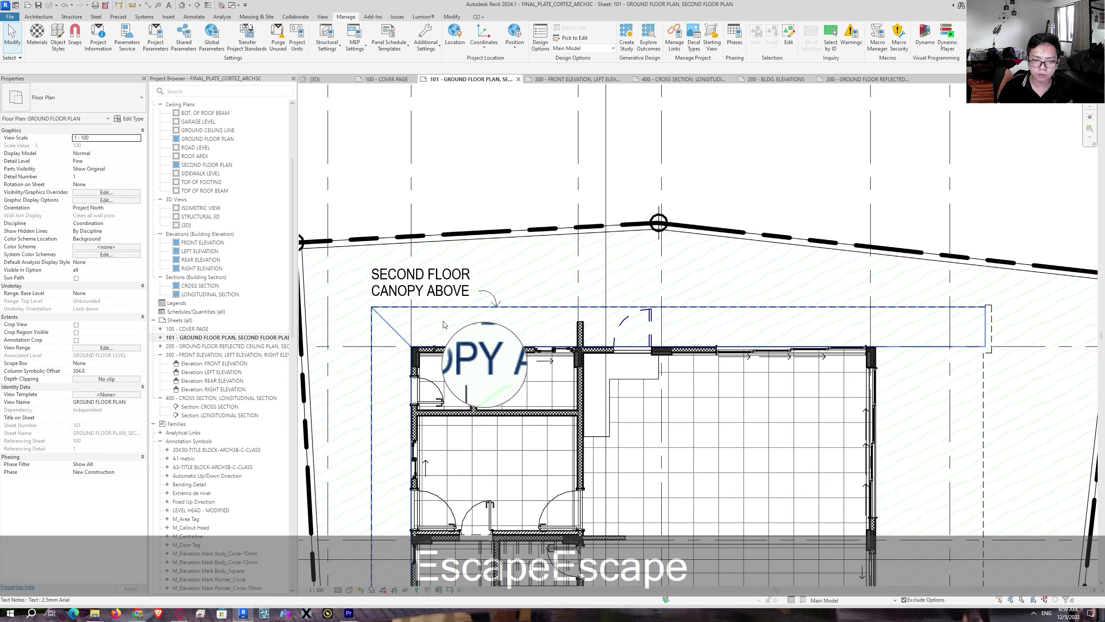
scroll(453, 338, "down", 4)
middle_click_drag(533, 394, 535, 268)
scroll(753, 330, "up", 2)
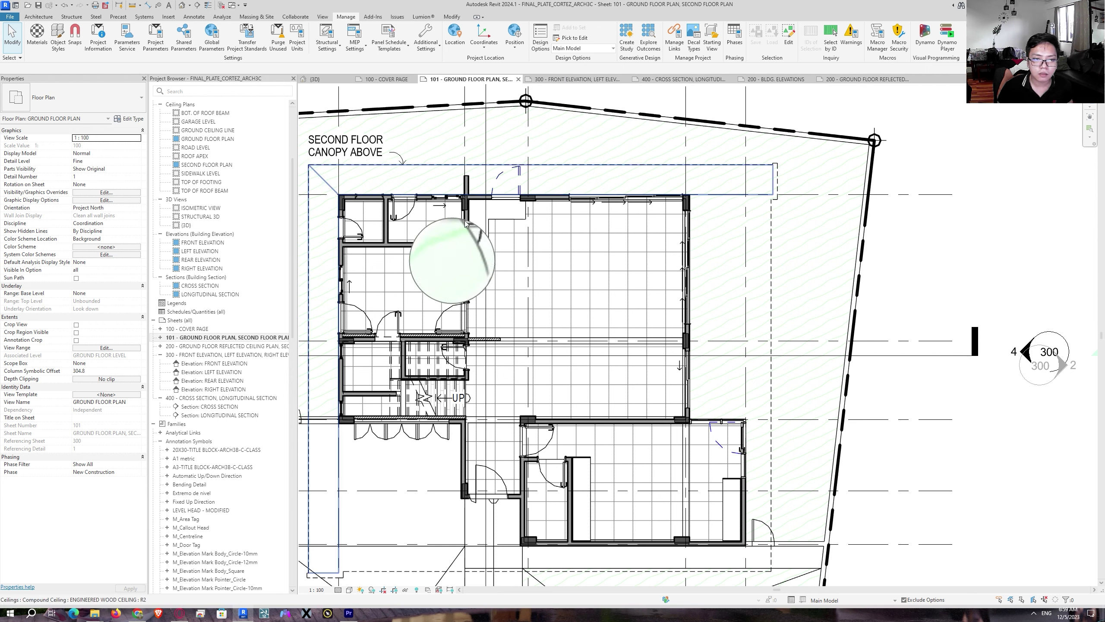
scroll(644, 265, "down", 6)
scroll(872, 265, "up", 6)
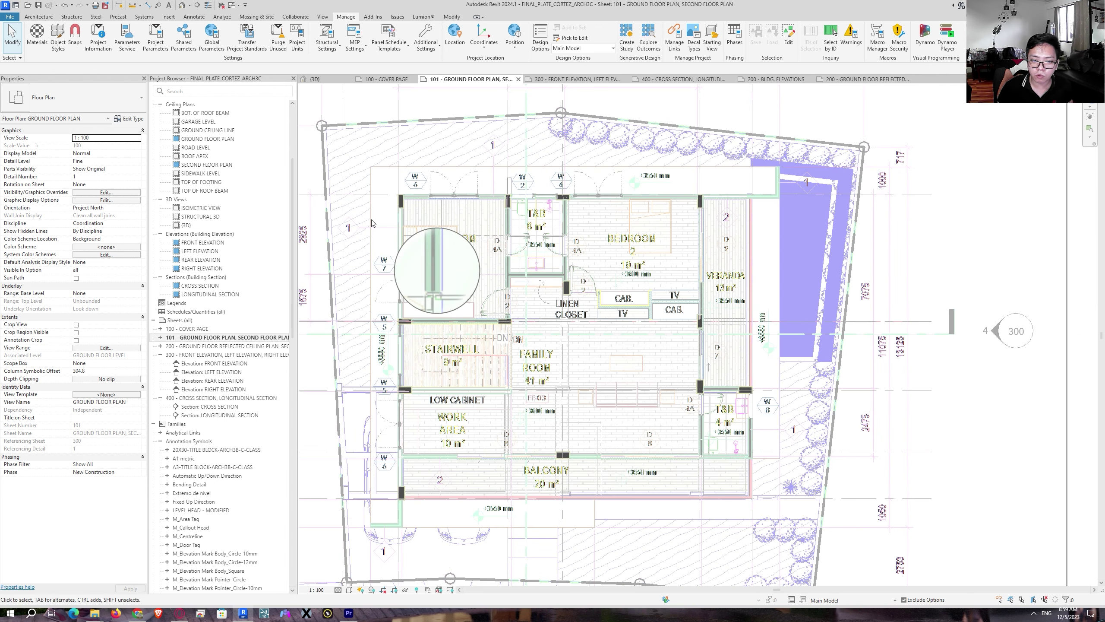
scroll(800, 415, "down", 5)
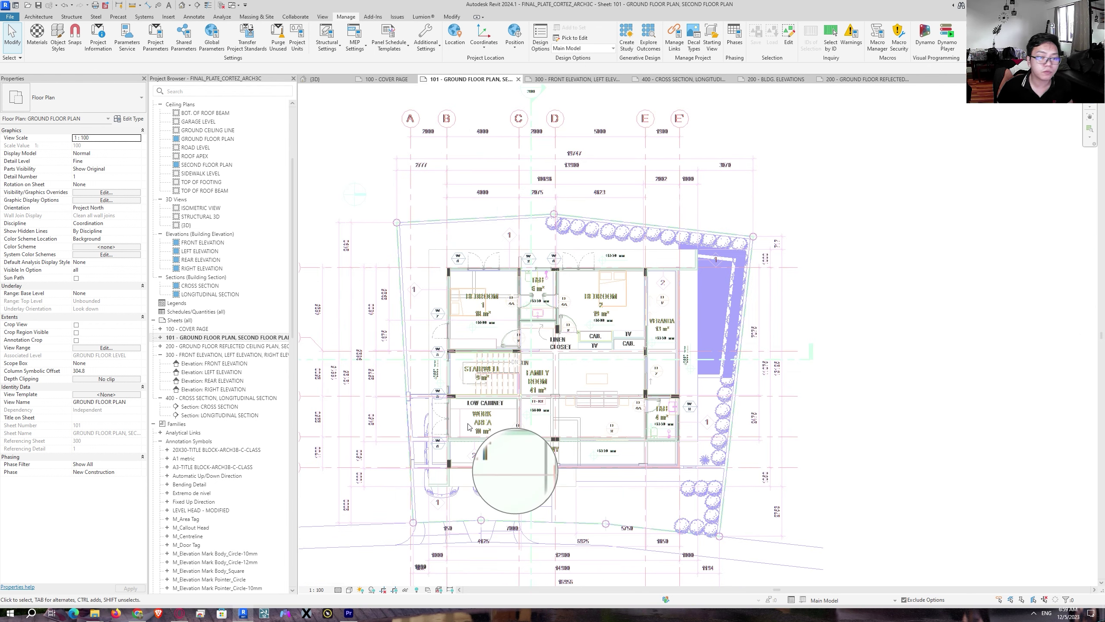
scroll(800, 415, "down", 3)
scroll(529, 451, "up", 3)
middle_click_drag(557, 371, 631, 366)
key("Escape")
key("Escape")
scroll(632, 364, "up", 2)
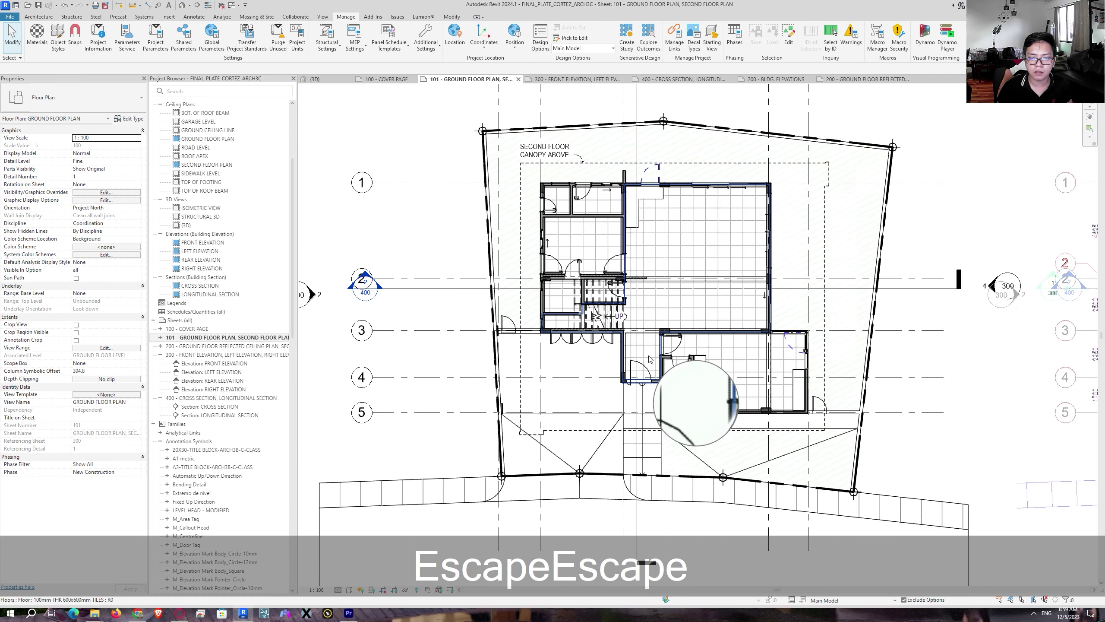
Step: Deactivate the ground floor plan view and return to the whole of sheet 101
scroll(629, 367, "down", 2)
key("Escape")
middle_click_drag(779, 396, 579, 334)
scroll(580, 335, "down", 1)
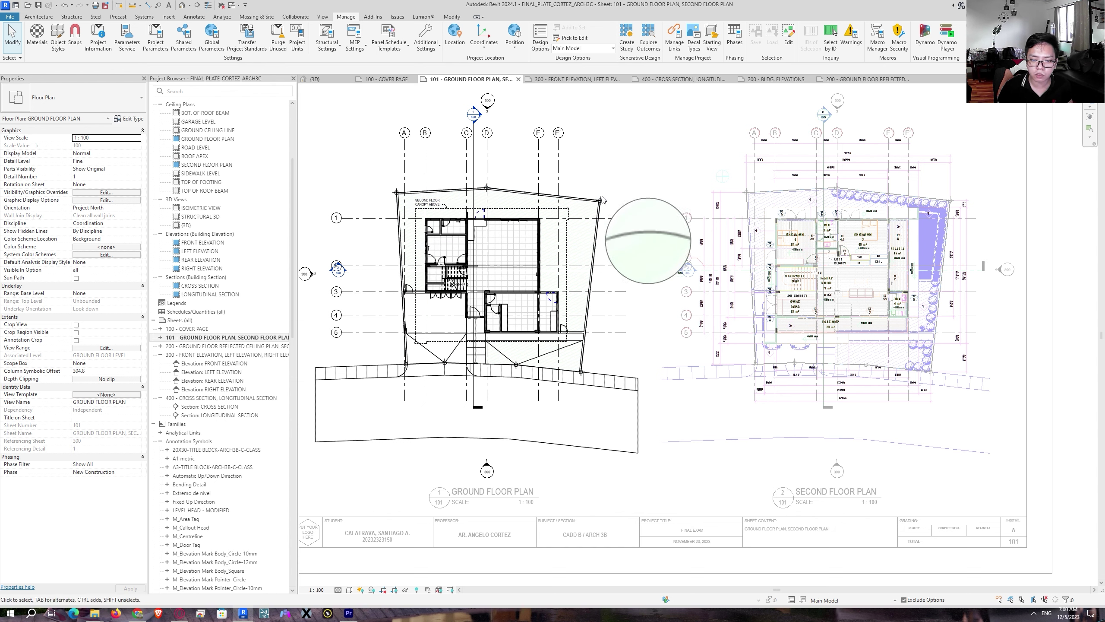
scroll(603, 200, "down", 1)
key("Escape")
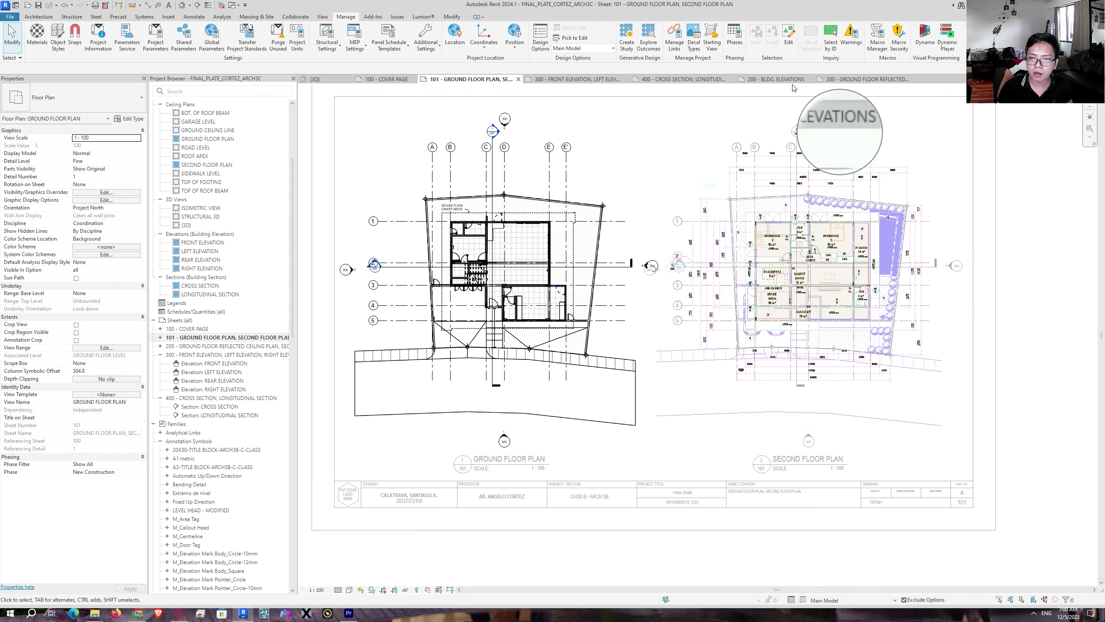
double_click(1033, 214)
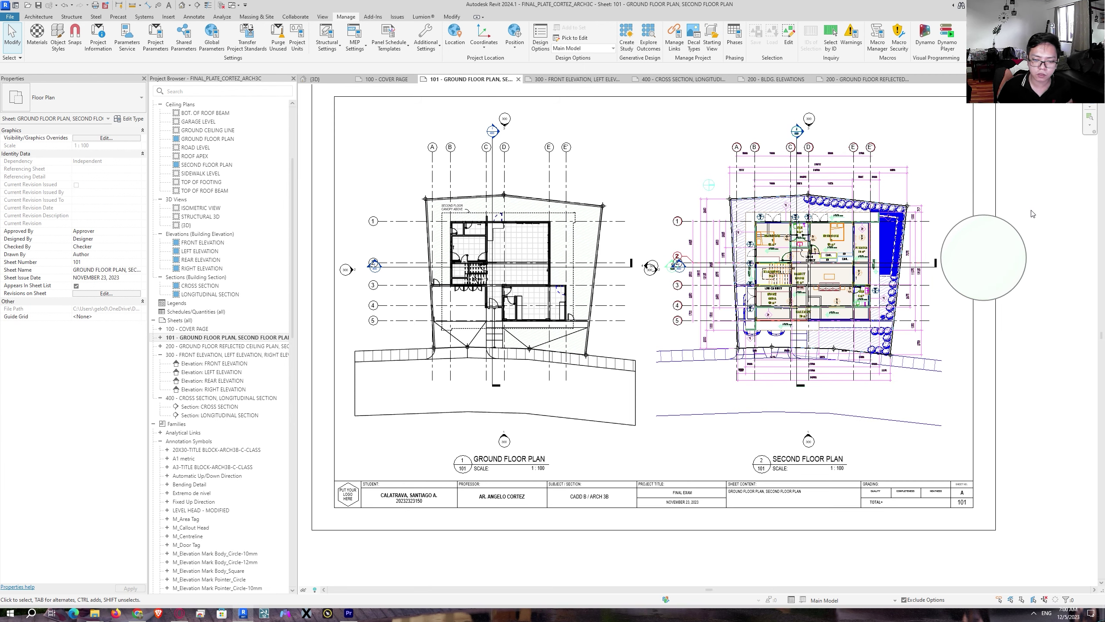